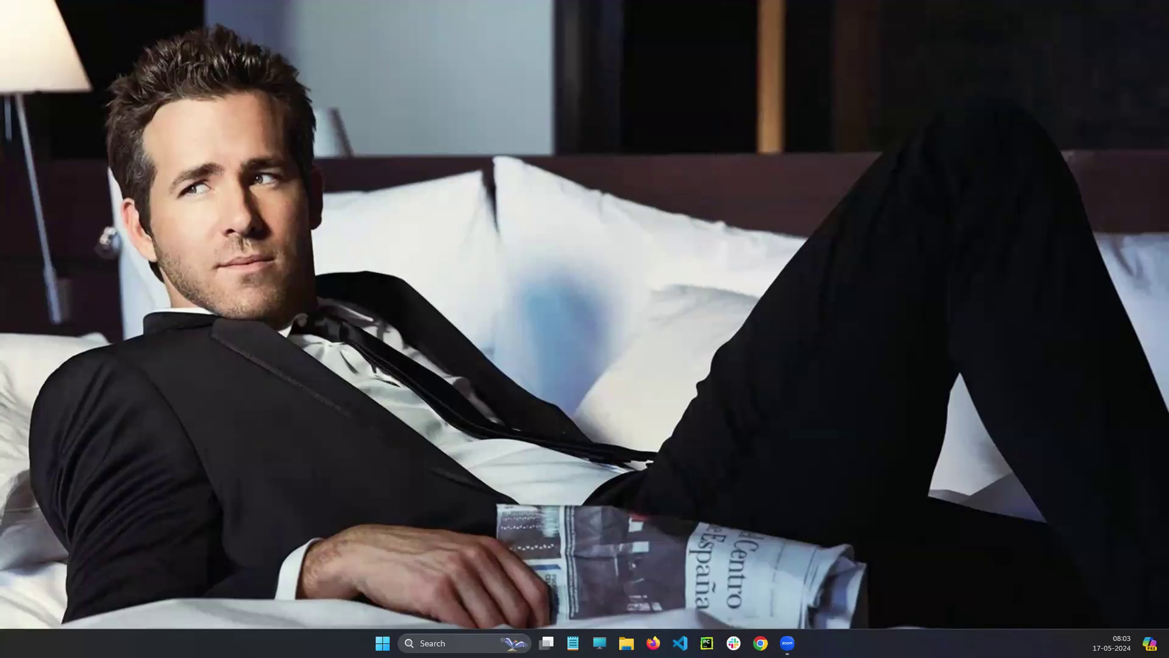
Launch Excel, create a blank workbook and dismiss the activation notice.
click(479, 639)
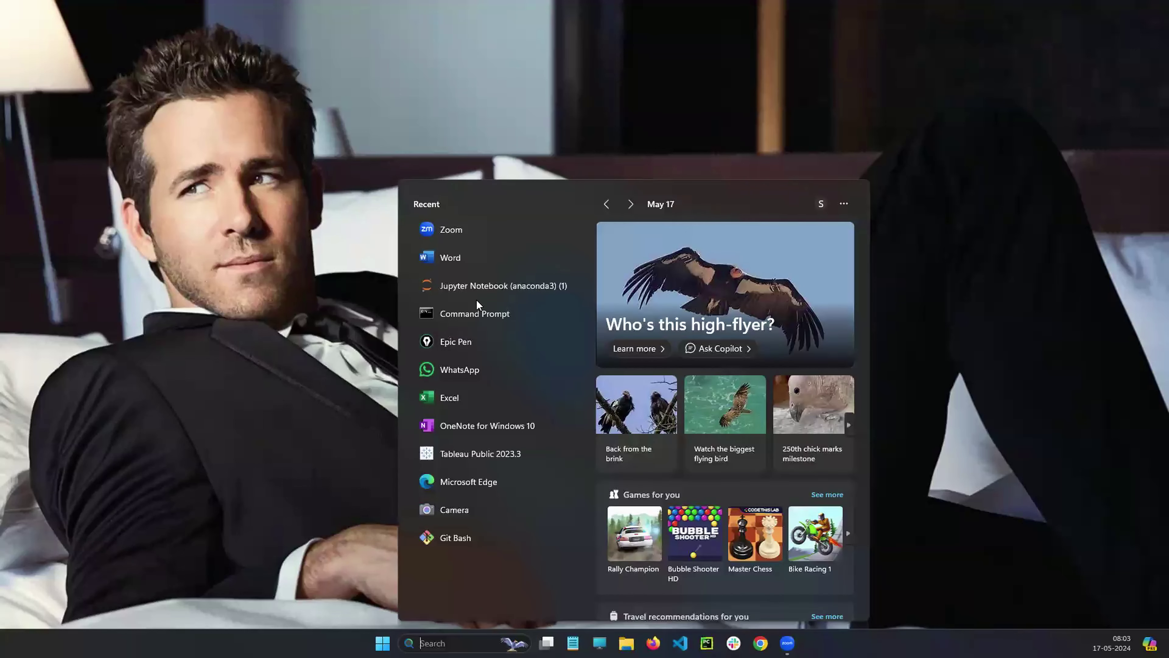
text(excel)
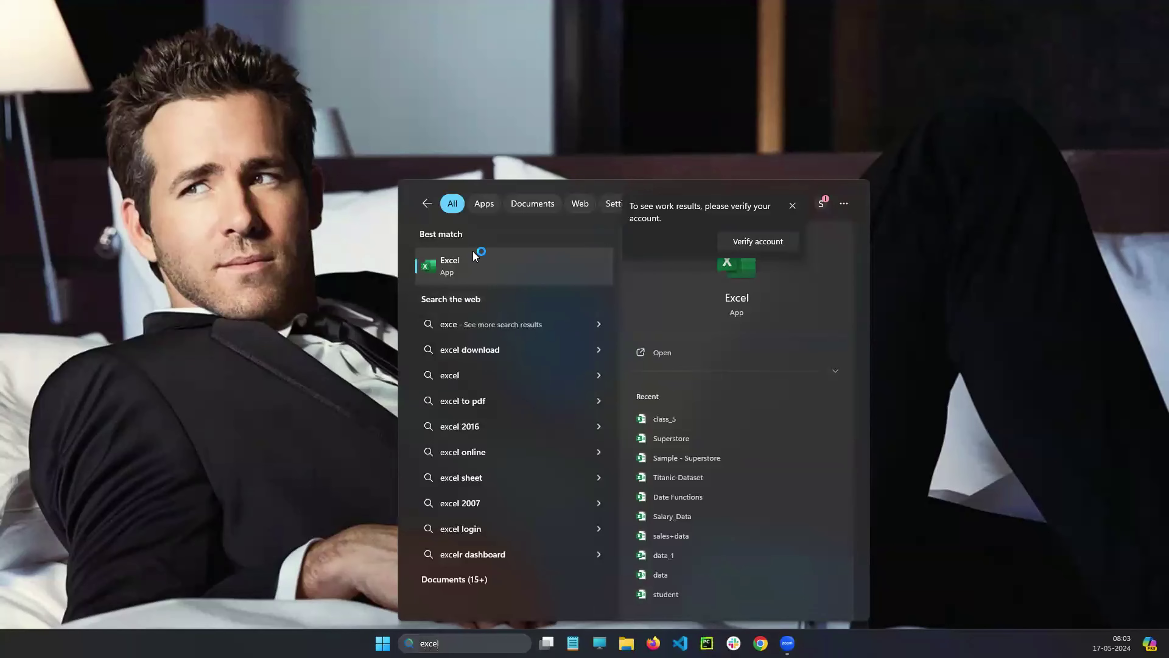
click(473, 251)
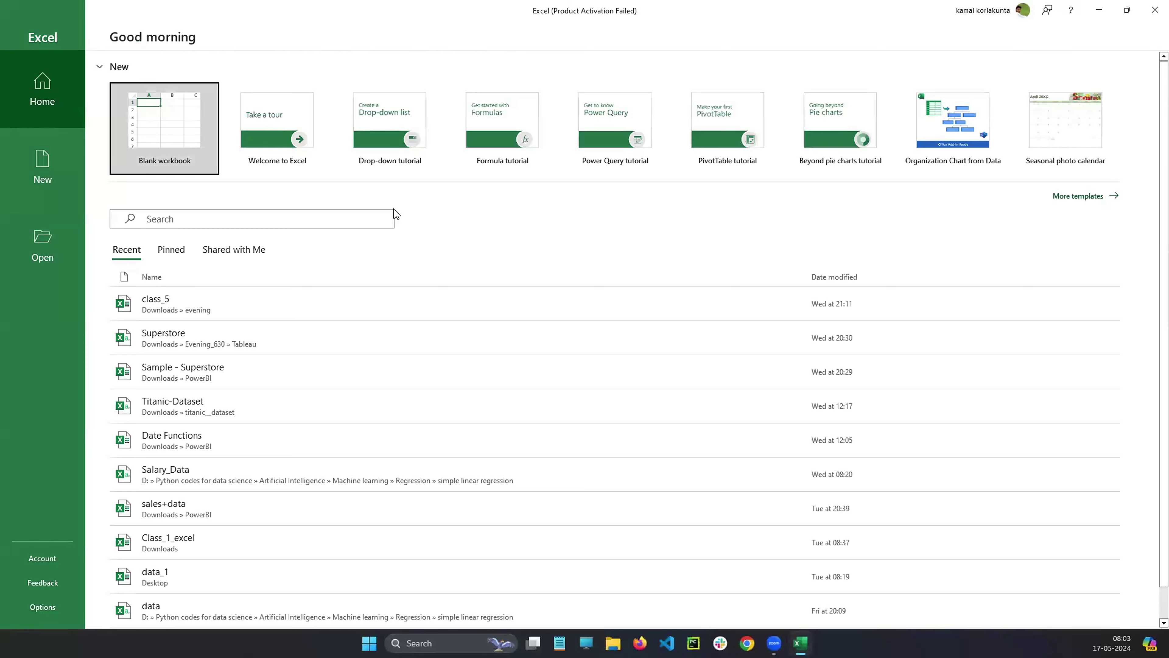
click(158, 120)
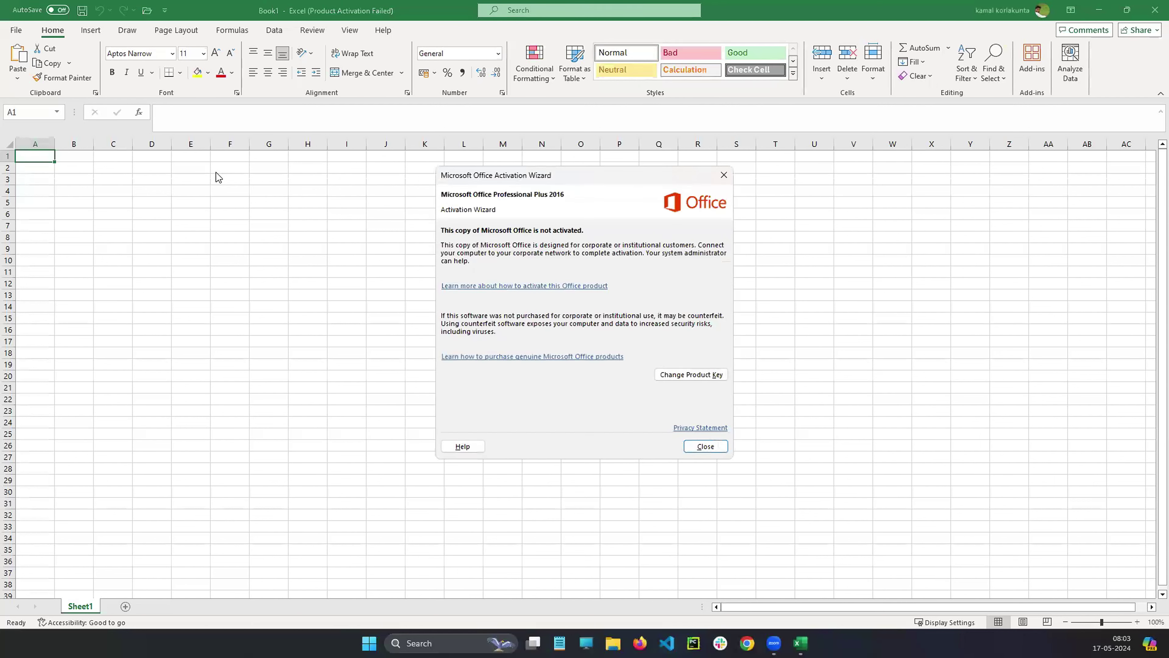
click(724, 176)
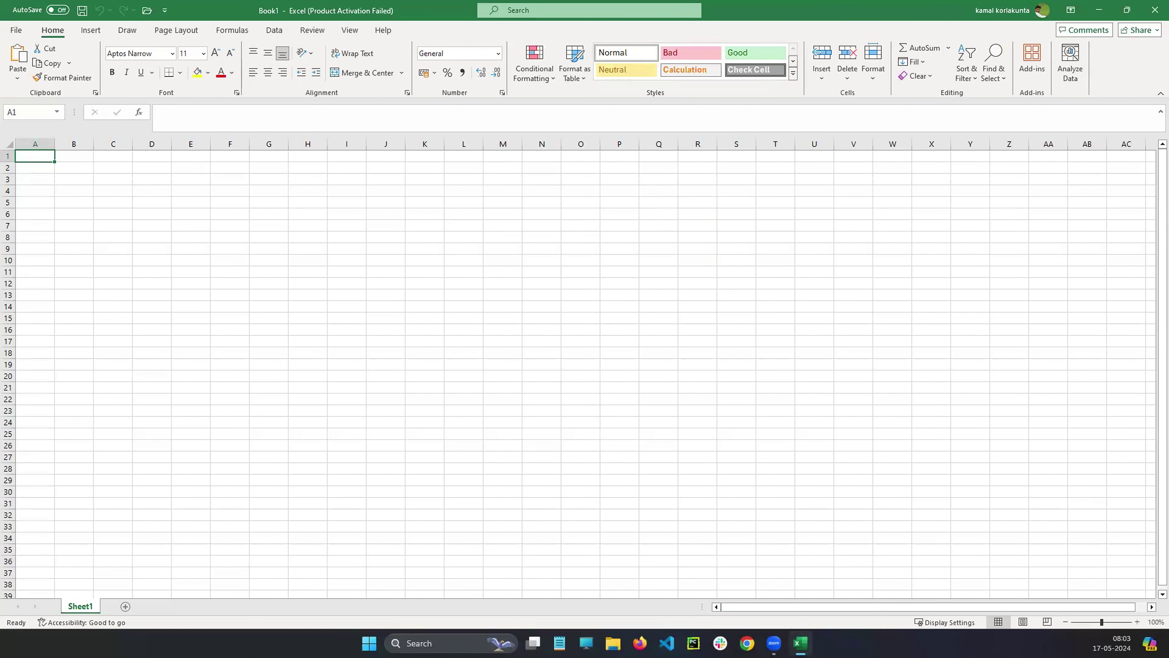
Ink circles around File, Home and Insert, then an arrow and a box marking Conditional Formatting.
mouse_move(22, 34)
mouse_down()
mouse_move(14, 20)
mouse_move(109, 41)
mouse_move(79, 28)
mouse_up()
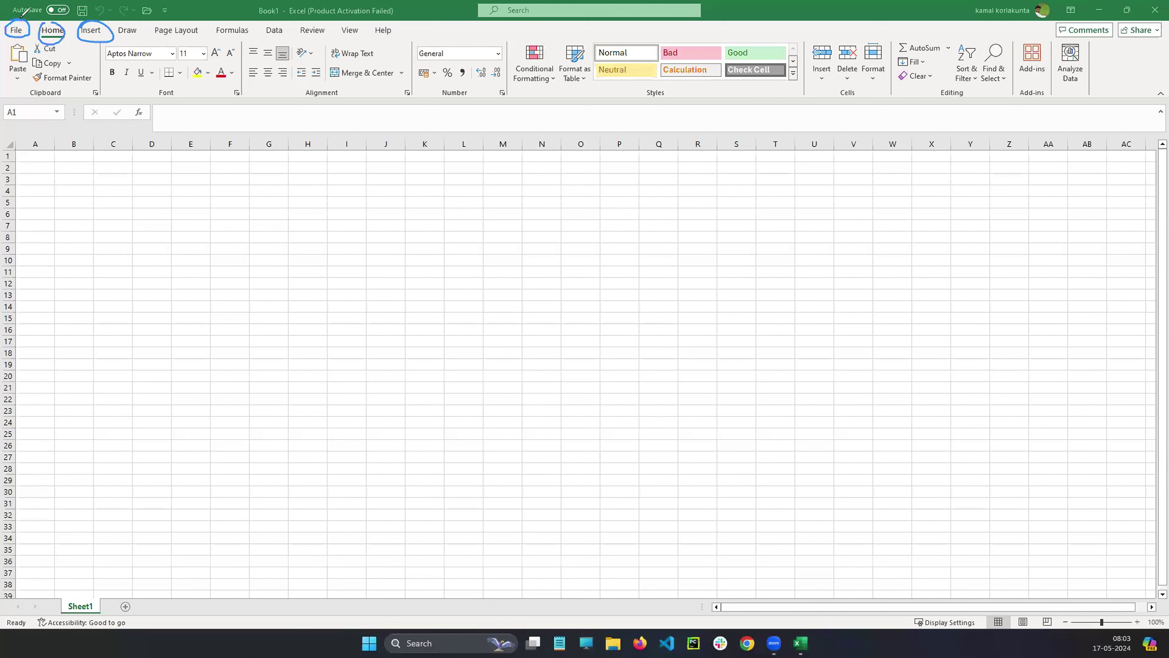
mouse_move(49, 22)
mouse_down()
mouse_move(40, 32)
mouse_move(109, 28)
mouse_move(102, 18)
mouse_up()
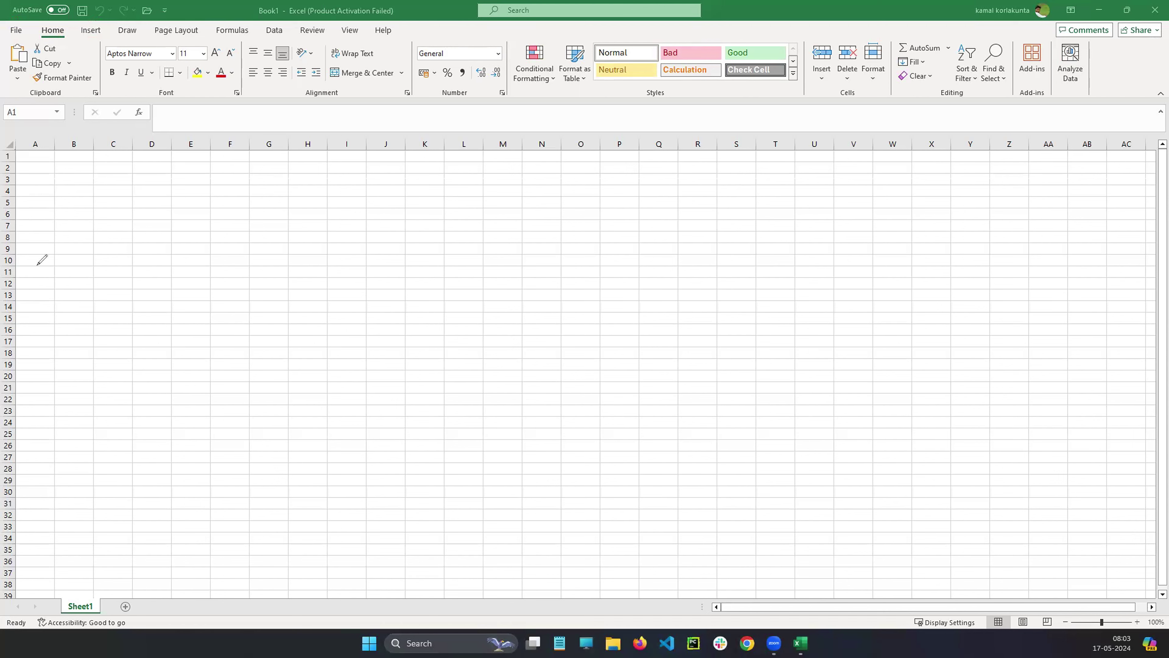
drag(526, 134, 527, 80)
mouse_move(517, 101)
mouse_down()
mouse_move(527, 79)
mouse_move(534, 90)
mouse_up()
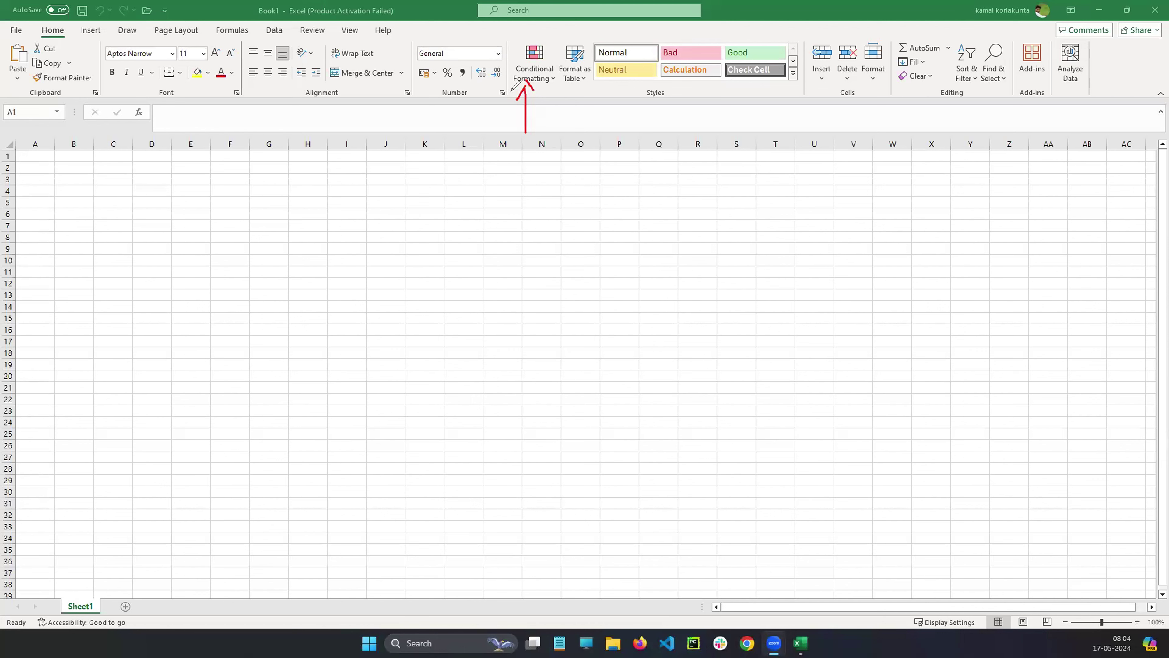
mouse_move(523, 41)
mouse_down()
mouse_move(503, 65)
mouse_move(566, 90)
mouse_move(526, 35)
mouse_up()
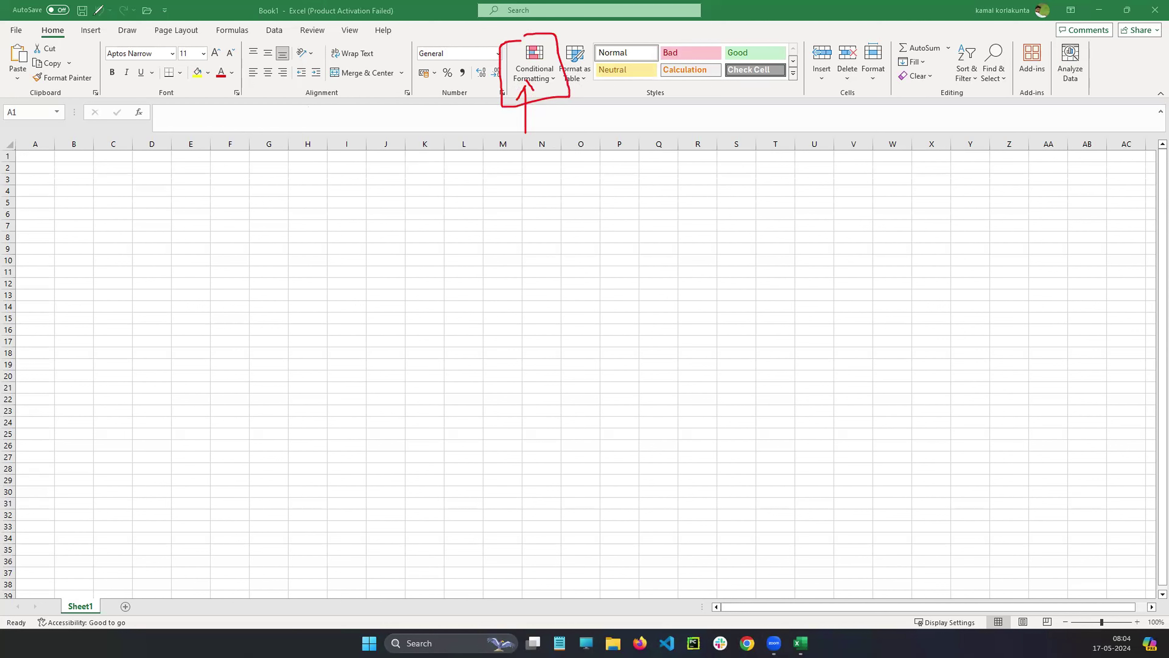
Ink marks around Insert, Draw, Page Layout, the font settings and the alignment settings, then clear them.
mouse_move(99, 16)
mouse_down()
mouse_move(117, 22)
mouse_move(84, 15)
mouse_move(164, 32)
mouse_up()
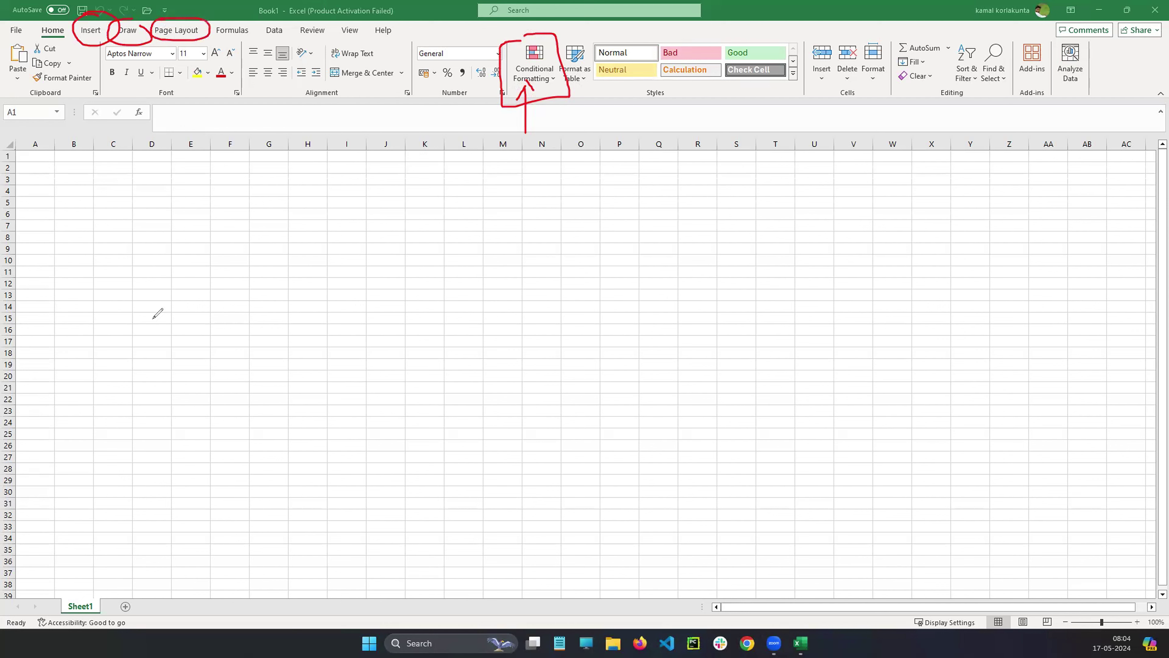
mouse_move(75, 586)
mouse_down()
mouse_move(95, 602)
mouse_move(80, 599)
mouse_move(122, 602)
mouse_up()
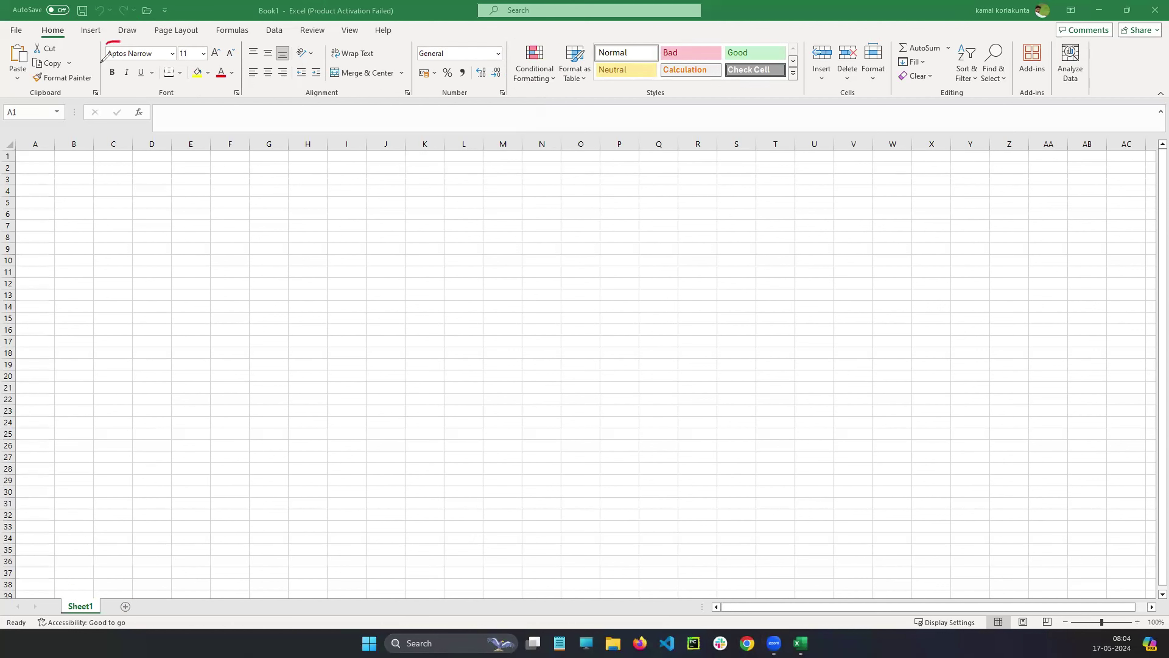
mouse_move(120, 41)
mouse_down()
mouse_move(180, 85)
mouse_move(174, 37)
mouse_up()
mouse_move(284, 38)
mouse_down()
mouse_move(265, 90)
mouse_move(278, 46)
mouse_up()
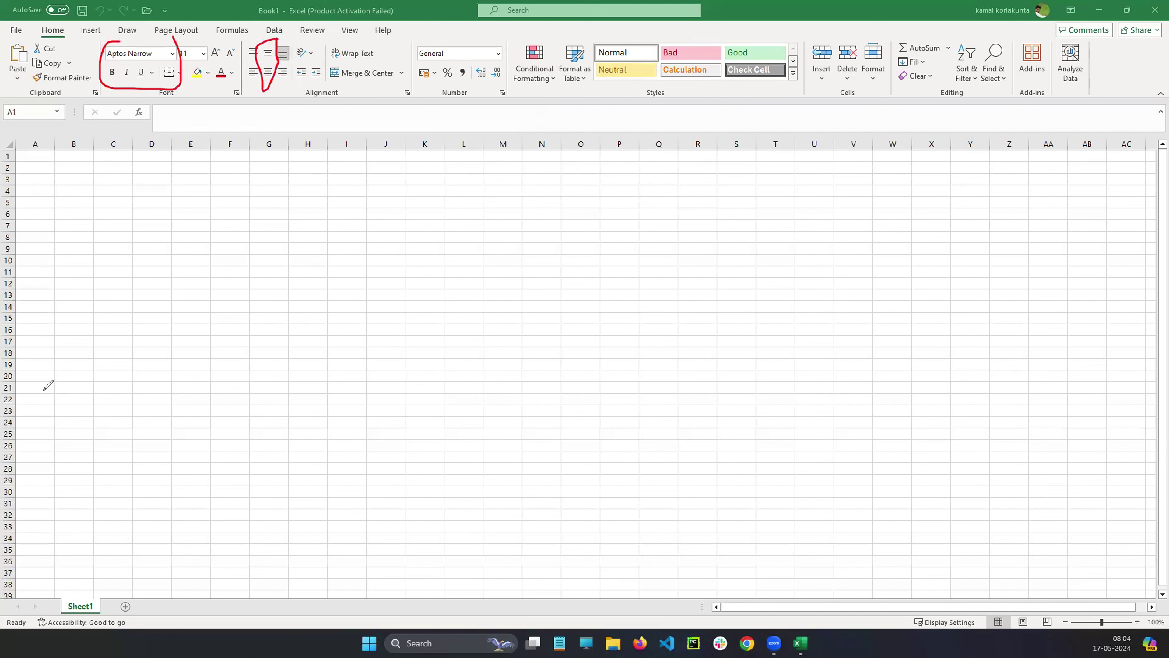
click(49, 455)
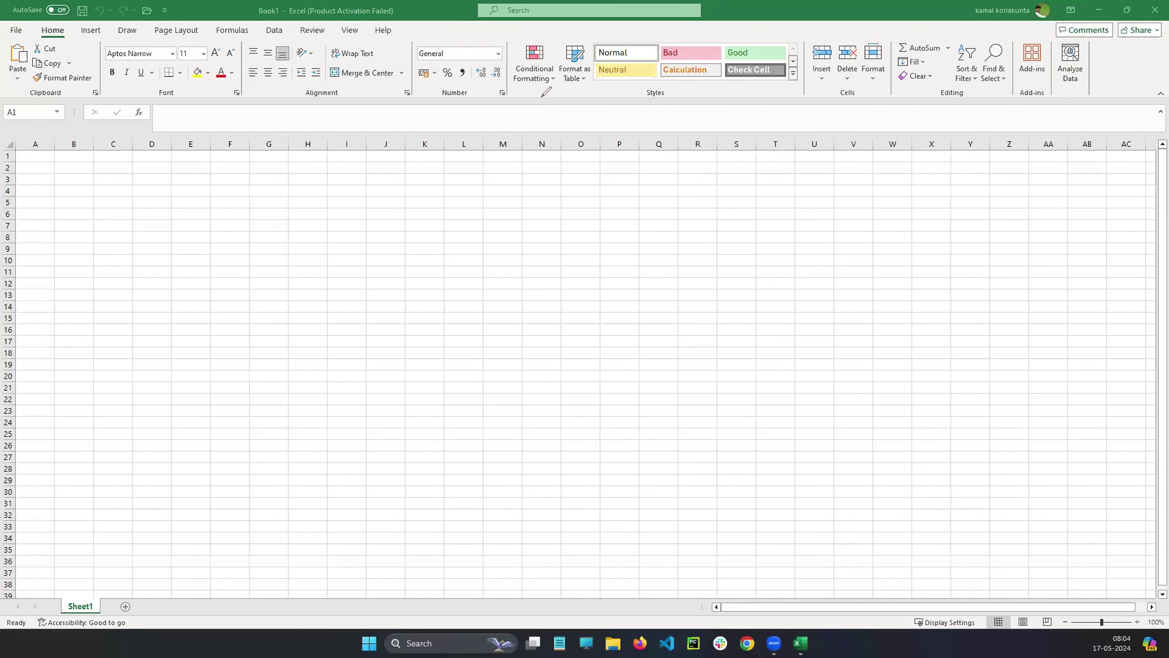
drag(540, 82, 542, 99)
click(41, 356)
Handwrite the first two topics over the sheet: "1) Introduction" and "2) Cell ⇒".
mouse_move(270, 162)
mouse_down()
mouse_move(344, 157)
mouse_move(379, 172)
mouse_up()
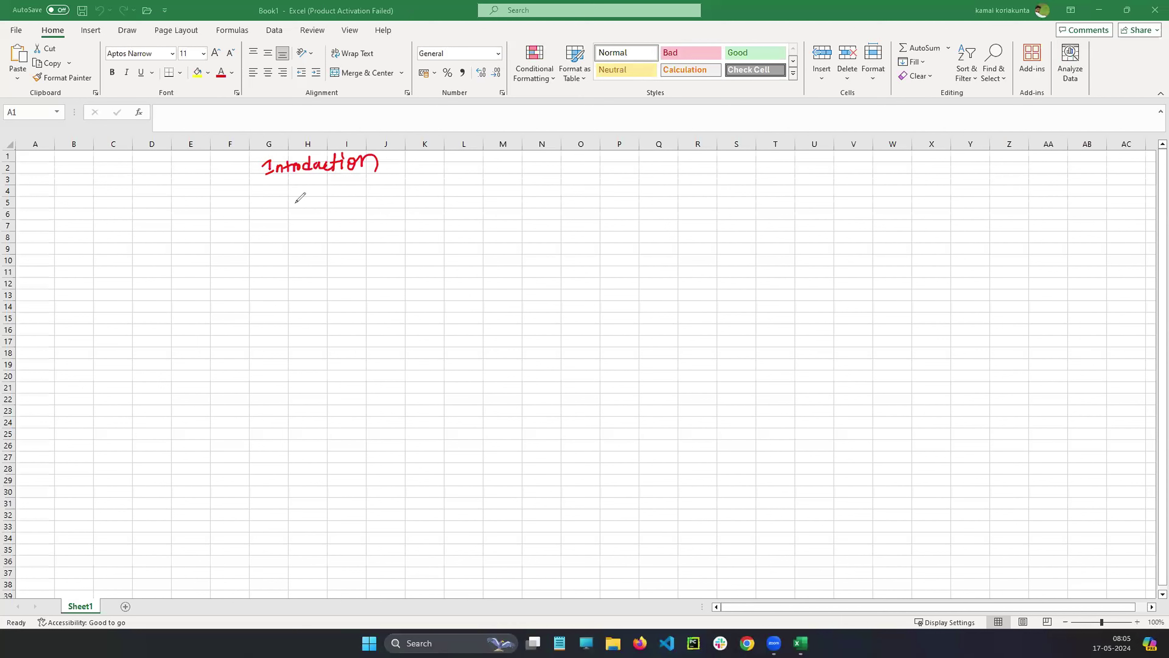
drag(245, 166, 247, 173)
drag(250, 159, 251, 226)
drag(252, 204, 253, 233)
drag(282, 210, 297, 222)
drag(299, 212, 304, 224)
mouse_move(311, 207)
mouse_down()
mouse_move(313, 224)
mouse_move(328, 211)
mouse_up()
drag(316, 216, 324, 218)
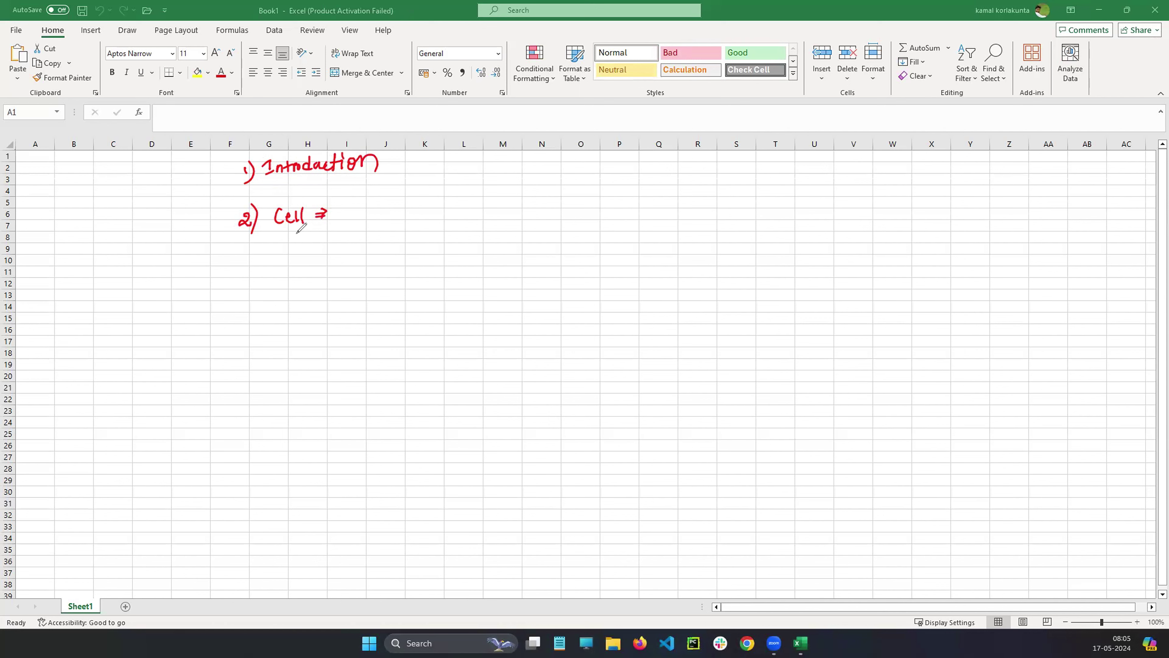
Star topic 2 and handwrite topics 3 to 5: "Conditional formatting", "Sort & filter" and "Tables".
mouse_move(208, 199)
mouse_down()
mouse_move(217, 210)
mouse_move(207, 210)
mouse_move(220, 204)
mouse_up()
drag(244, 254, 250, 282)
mouse_move(280, 253)
mouse_down()
mouse_move(350, 253)
mouse_move(397, 234)
mouse_move(405, 247)
mouse_move(447, 243)
mouse_move(479, 223)
mouse_move(503, 230)
mouse_move(502, 254)
mouse_up()
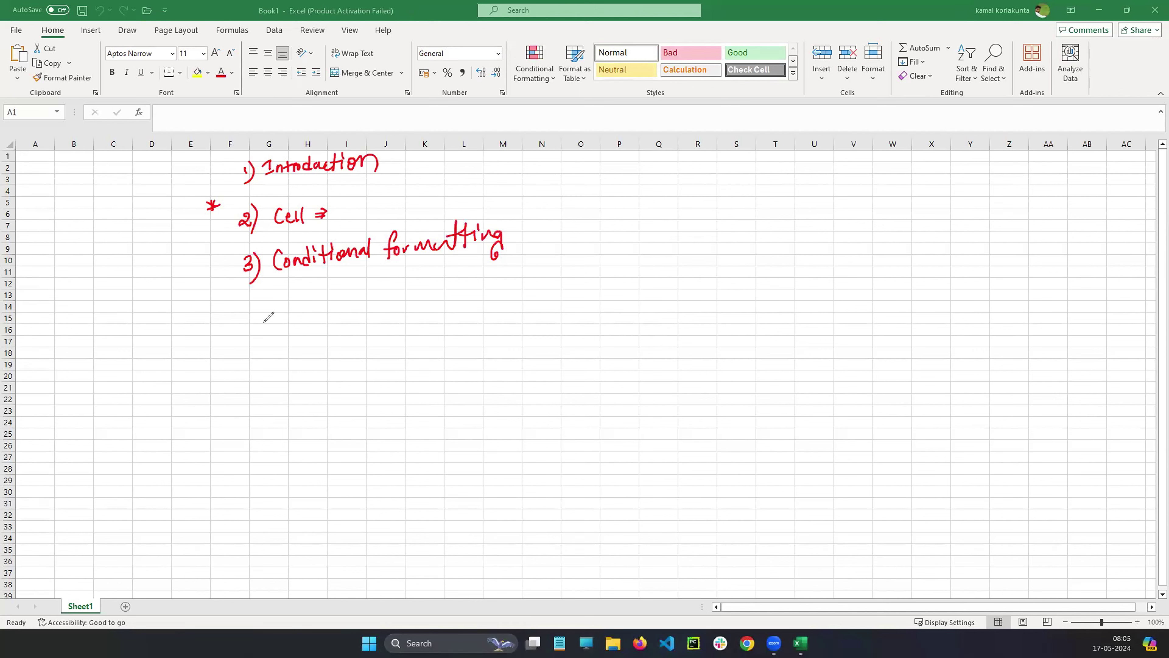
mouse_move(251, 303)
mouse_down()
mouse_move(258, 323)
mouse_move(366, 290)
mouse_move(407, 286)
mouse_move(422, 302)
mouse_up()
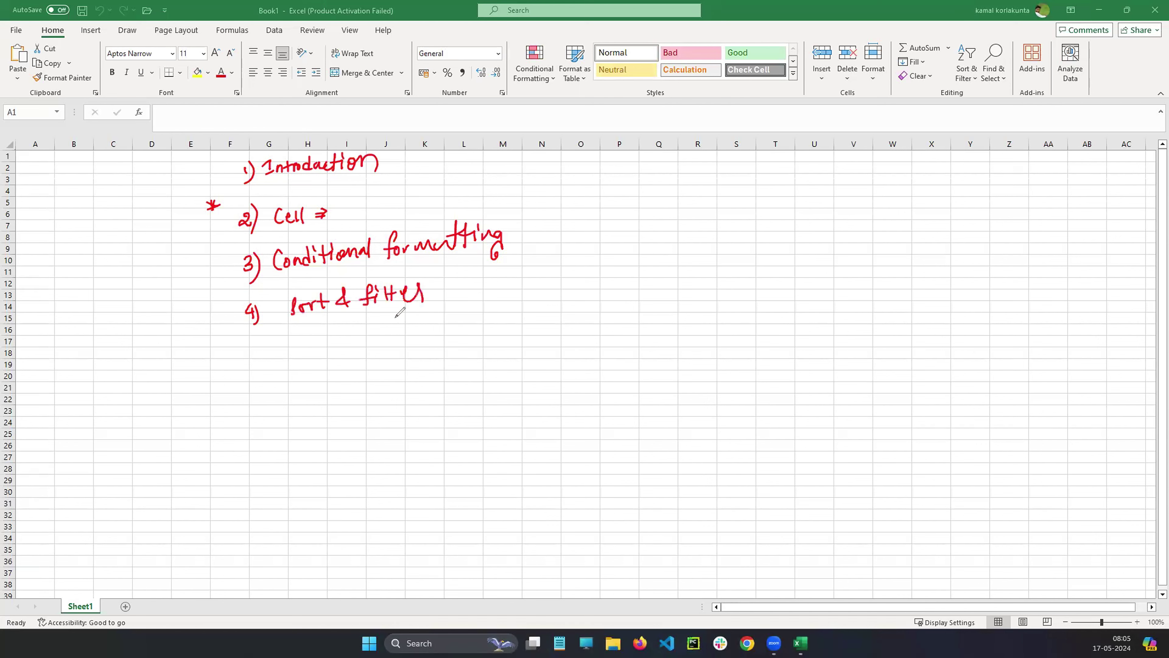
mouse_move(257, 340)
mouse_down()
mouse_move(261, 361)
mouse_move(359, 335)
mouse_up()
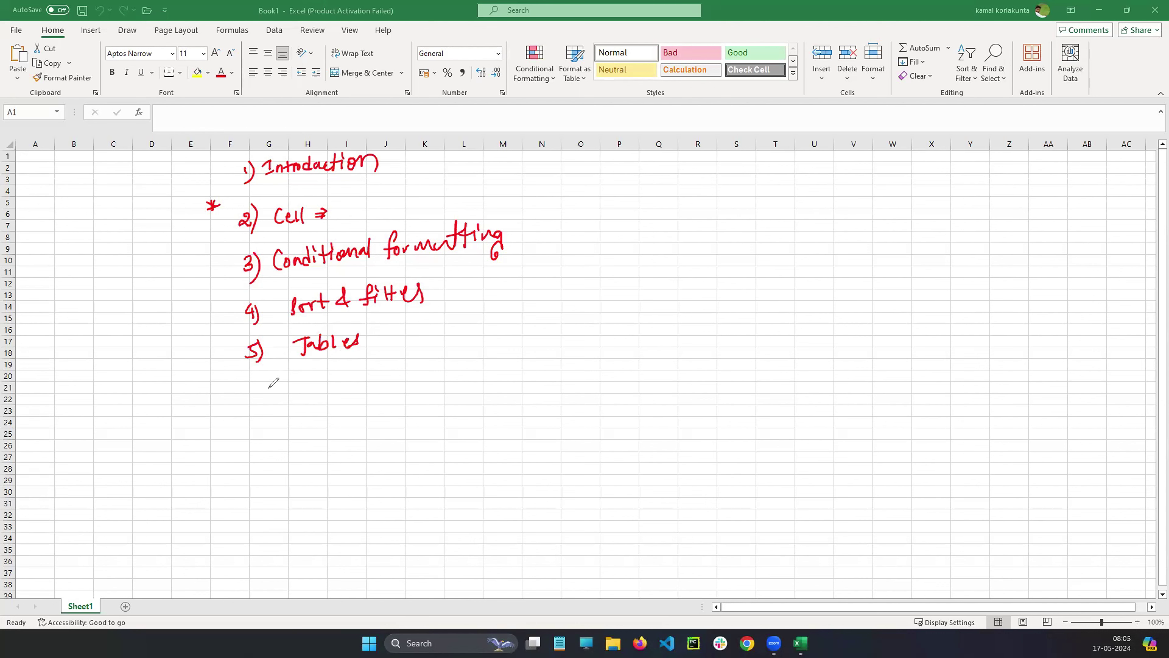
Handwrite topic 6 and "7) operators" in the list, and add a brace with an arrow beside the sort and filter topic.
drag(260, 375, 267, 399)
mouse_move(428, 286)
mouse_down()
mouse_move(426, 330)
mouse_move(459, 310)
mouse_up()
drag(313, 388, 352, 390)
mouse_move(253, 427)
mouse_down()
mouse_move(261, 442)
mouse_move(366, 407)
mouse_move(402, 412)
mouse_up()
click(414, 416)
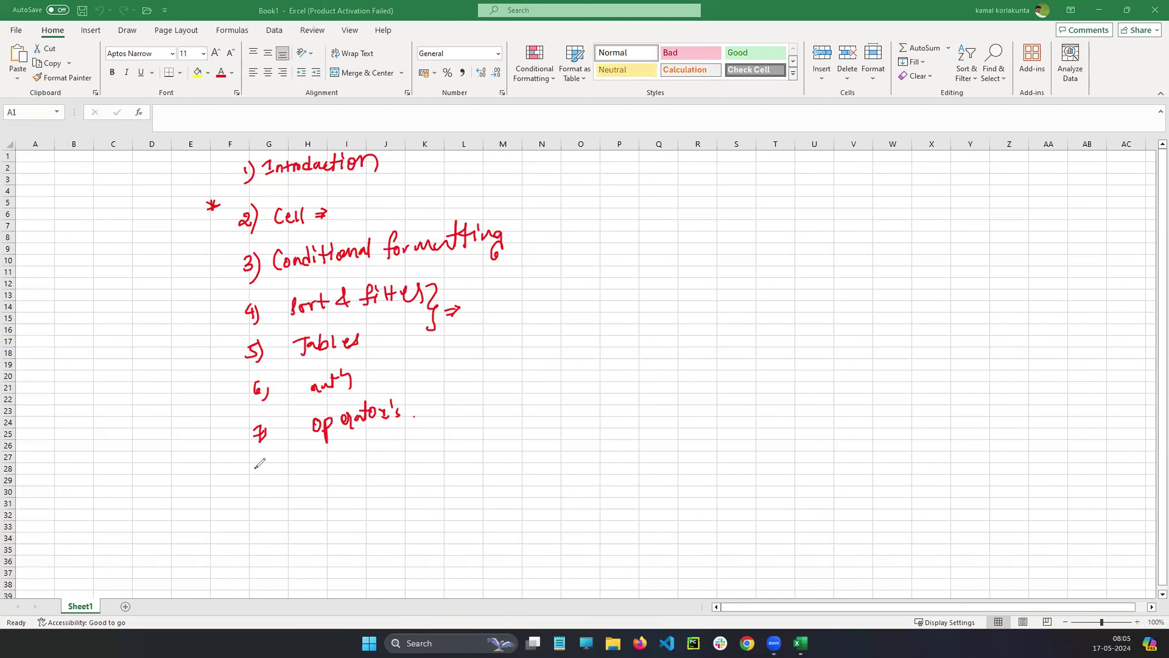
Handwrite "8) D/T, Text", start topic 9, and clear the handwritten list from the sheet.
drag(259, 461, 255, 462)
drag(262, 460, 259, 483)
drag(325, 461, 339, 474)
drag(343, 458, 360, 457)
mouse_move(351, 458)
mouse_down()
mouse_move(372, 482)
mouse_move(412, 452)
mouse_up()
drag(416, 453, 435, 458)
drag(436, 446, 428, 458)
mouse_move(443, 441)
mouse_down()
mouse_move(443, 458)
mouse_move(451, 445)
mouse_up()
click(468, 450)
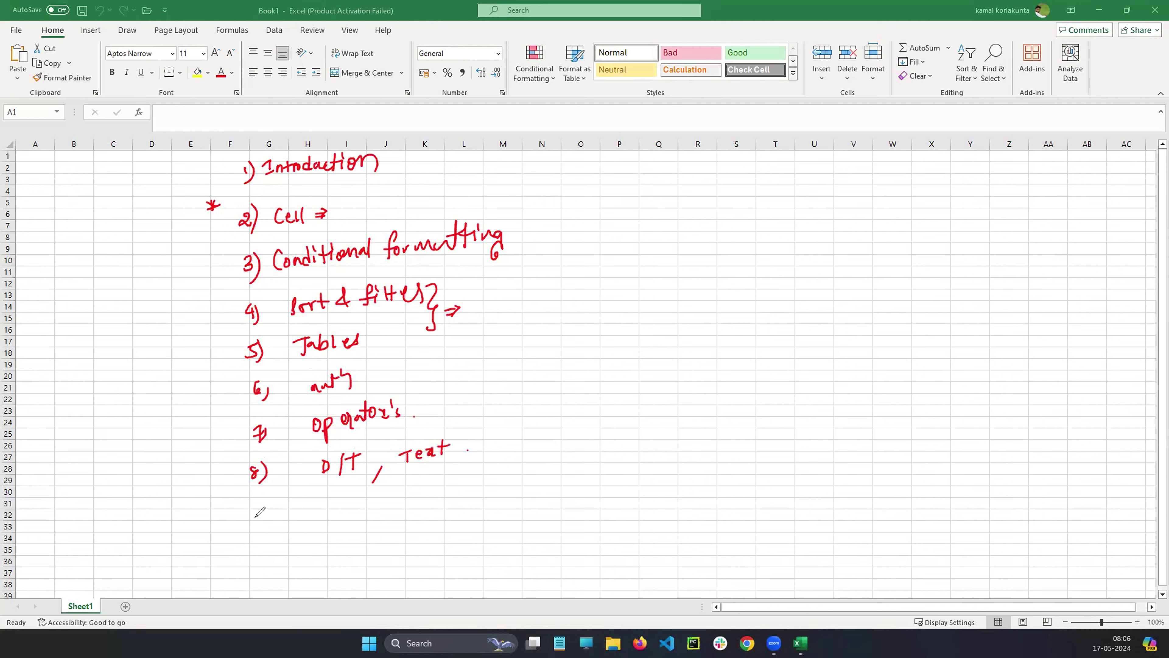
drag(249, 511, 249, 532)
drag(324, 508, 328, 508)
key(e)
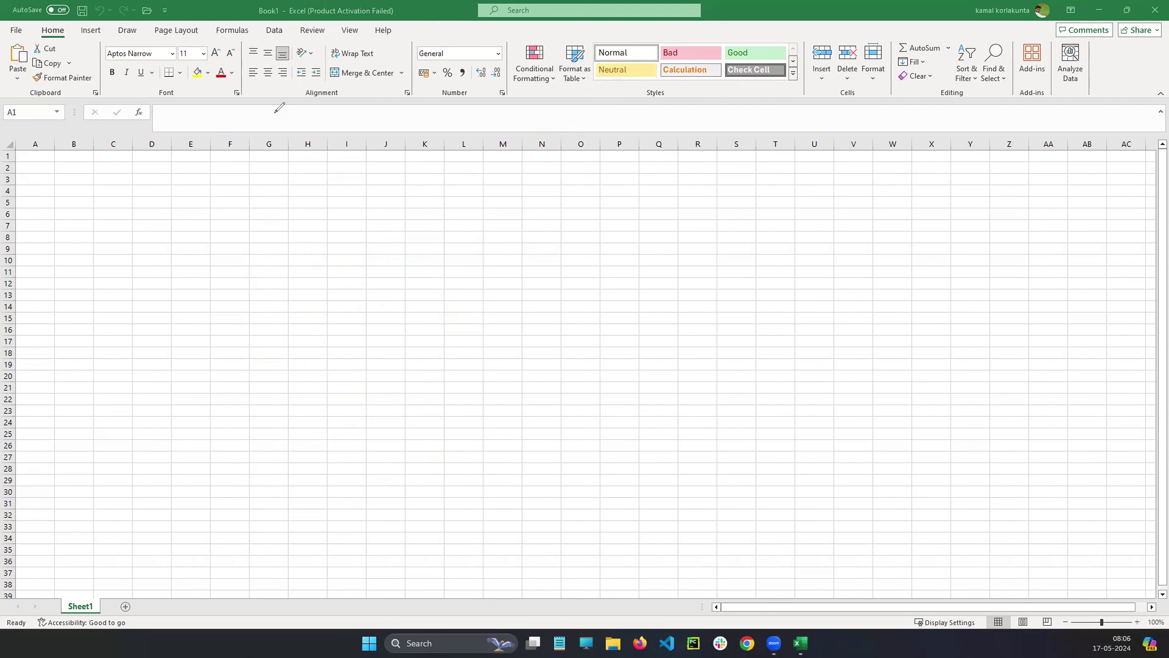
Handwrite the definition "Cell ⇒ it is place where we write the Data" above the column headers.
drag(275, 113, 285, 125)
drag(287, 112, 287, 126)
drag(293, 111, 293, 126)
drag(327, 115, 338, 113)
drag(326, 121, 340, 122)
drag(368, 111, 368, 125)
drag(368, 107, 374, 129)
drag(367, 118, 598, 118)
mouse_move(602, 115)
mouse_down()
mouse_move(675, 117)
mouse_move(682, 107)
mouse_up()
drag(684, 113, 728, 105)
mouse_move(727, 104)
mouse_down()
mouse_move(742, 118)
mouse_move(792, 118)
mouse_up()
drag(782, 108, 821, 115)
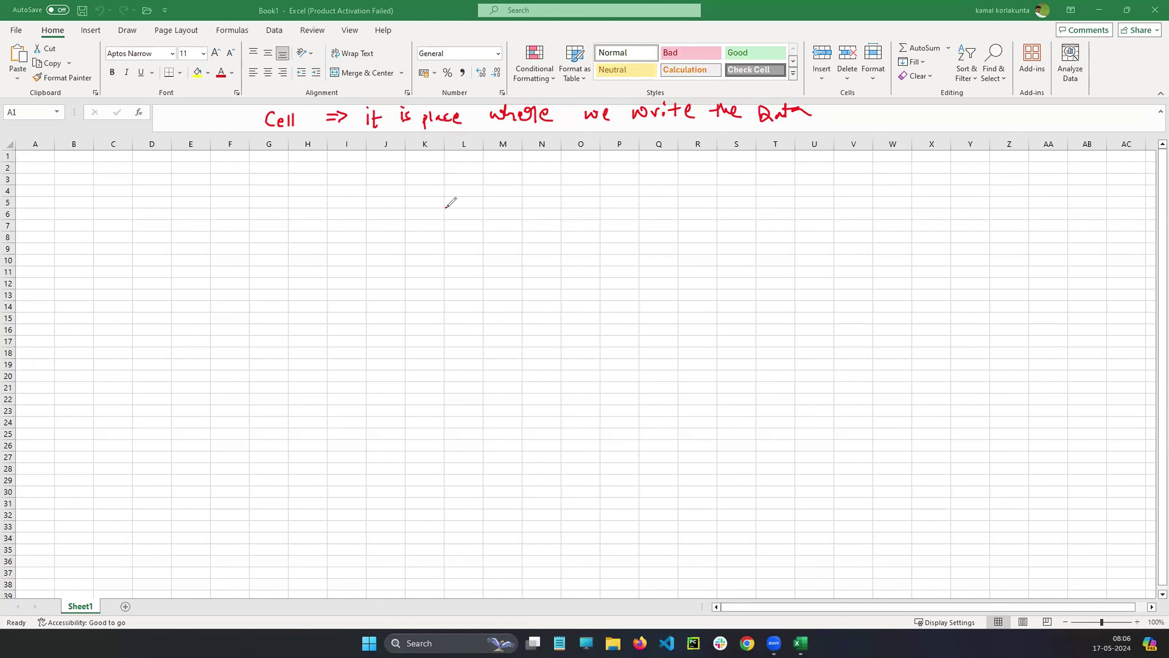
Outline cells L6, E9 and F15 in ink and label each with an arrow and the word "cell".
mouse_move(446, 207)
mouse_down()
mouse_move(444, 222)
mouse_move(483, 207)
mouse_move(441, 223)
mouse_move(510, 194)
mouse_up()
drag(512, 177, 518, 190)
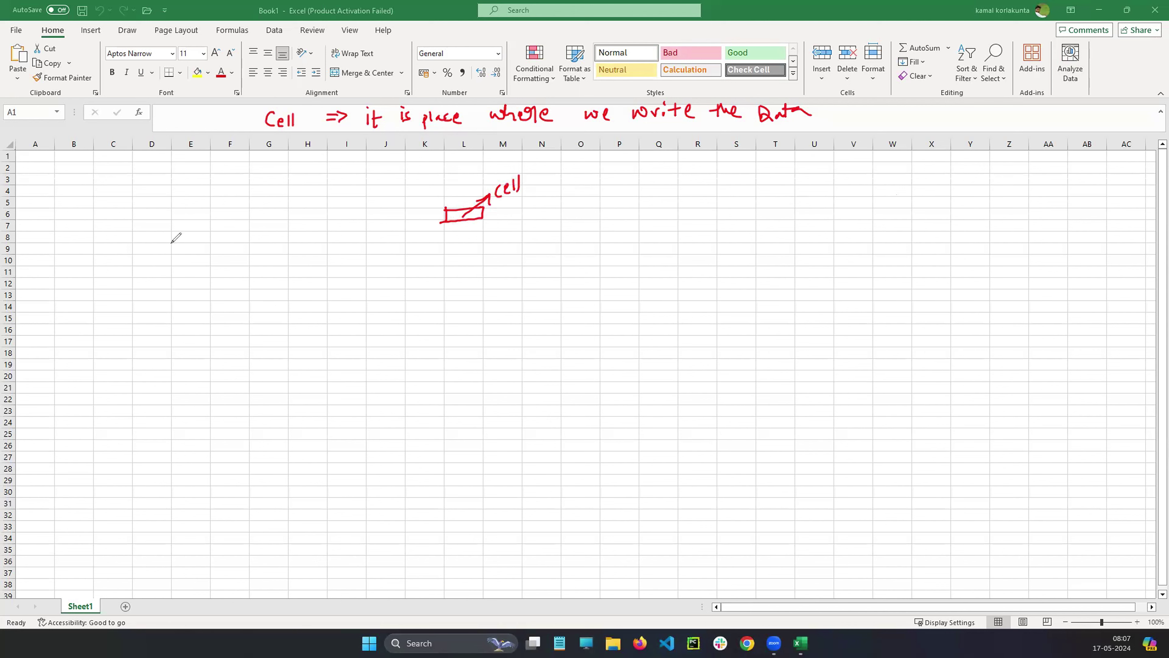
mouse_move(170, 243)
mouse_down()
mouse_move(170, 260)
mouse_move(212, 243)
mouse_up()
drag(223, 228, 233, 228)
drag(235, 217, 238, 232)
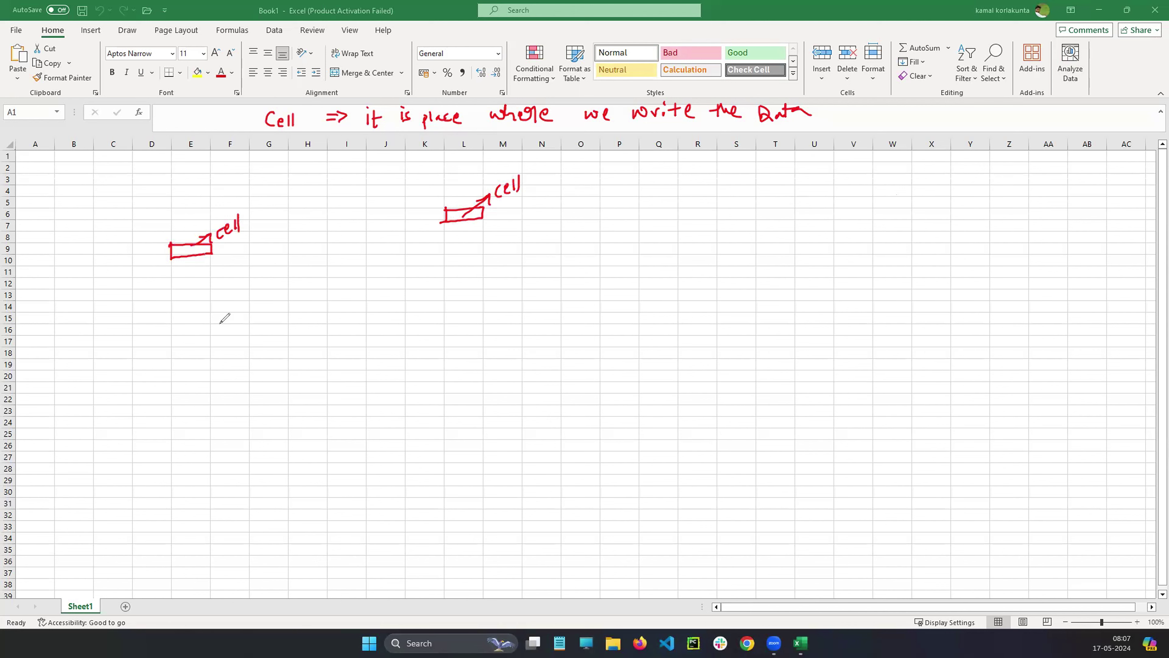
drag(210, 309, 211, 327)
mouse_move(210, 311)
mouse_down()
mouse_move(244, 321)
mouse_move(211, 327)
mouse_up()
drag(231, 317, 266, 299)
drag(271, 292, 280, 295)
drag(287, 277, 287, 294)
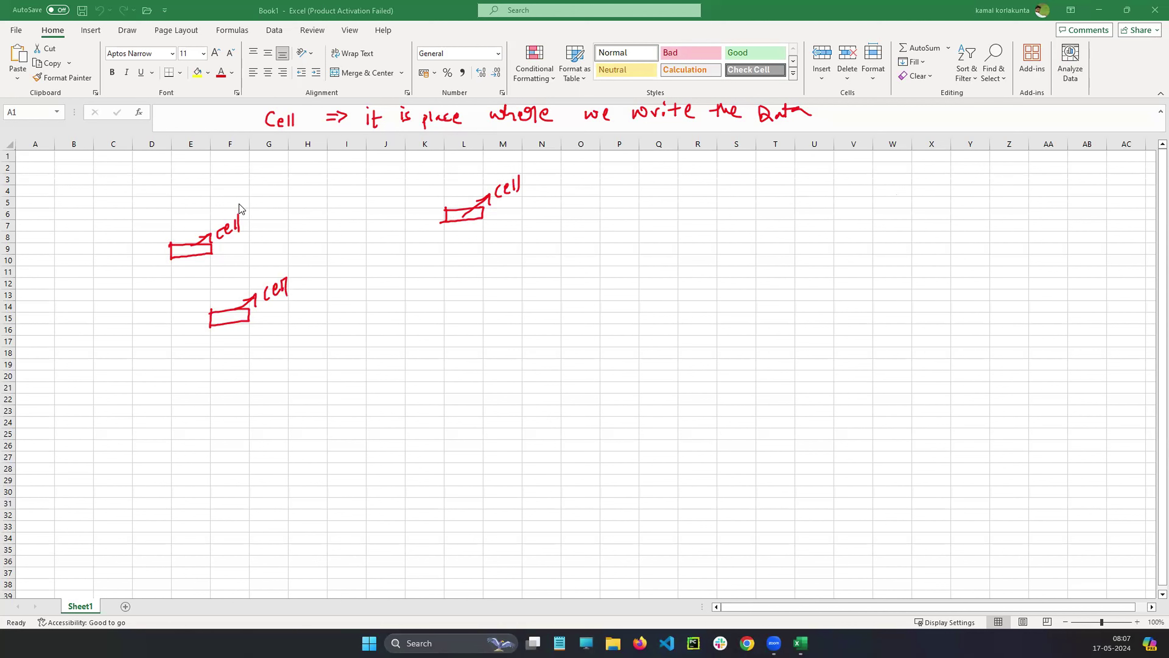
Widen column F to about three times its width and increase the height of row 15 so cell F15 grows.
click(231, 318)
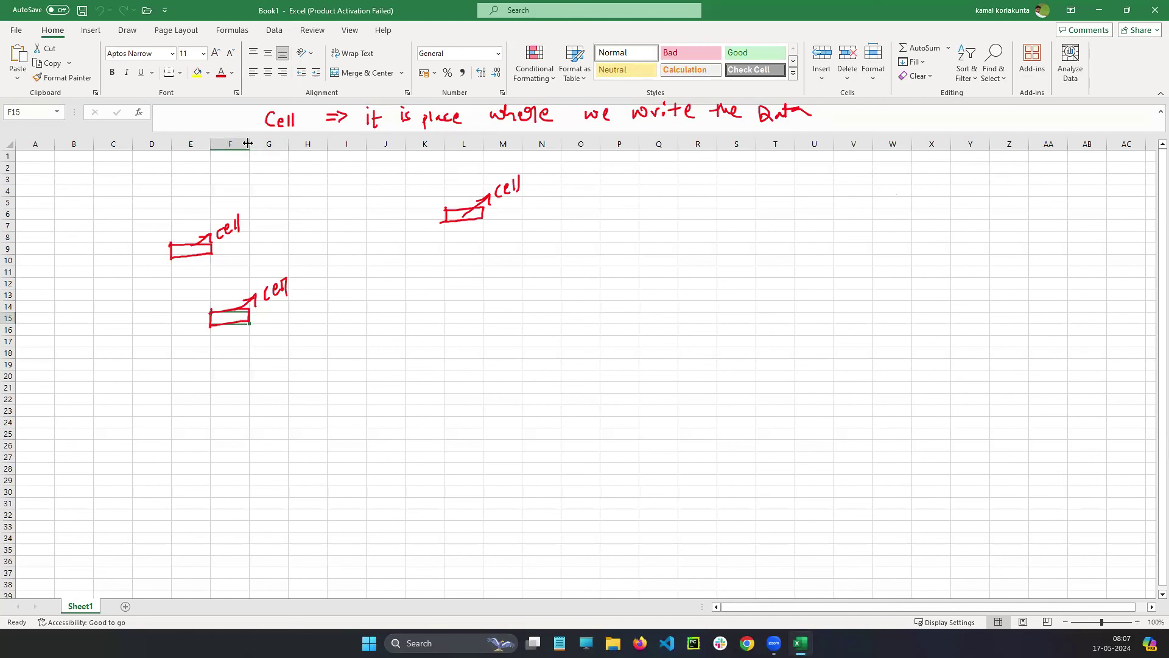
drag(247, 143, 321, 142)
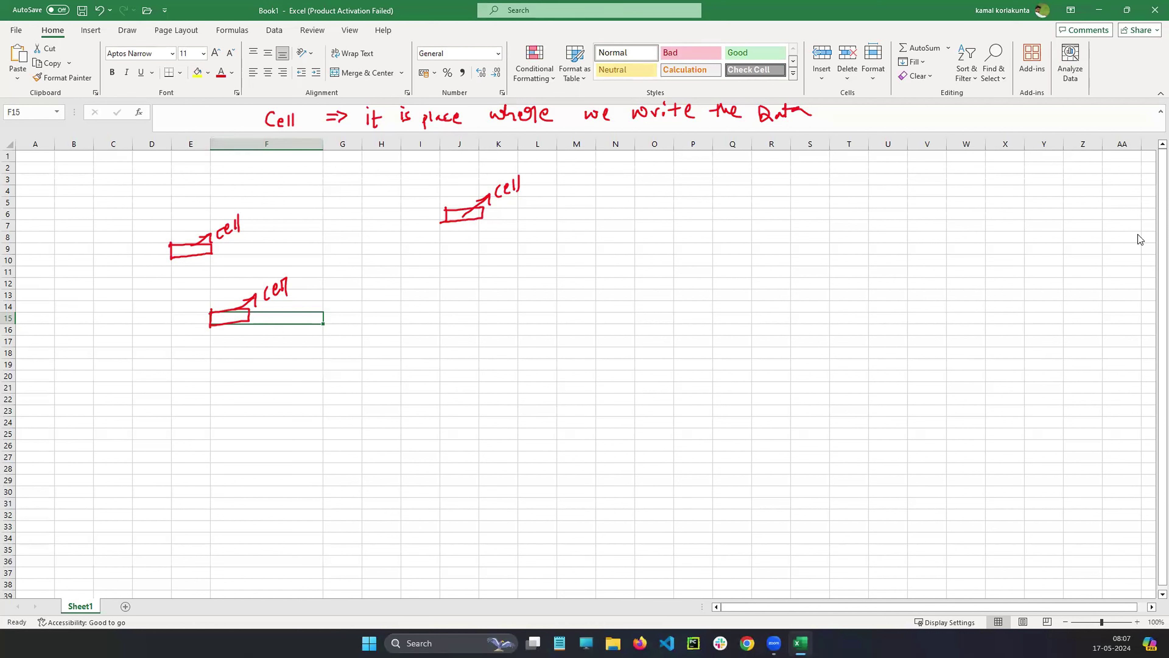
click(227, 317)
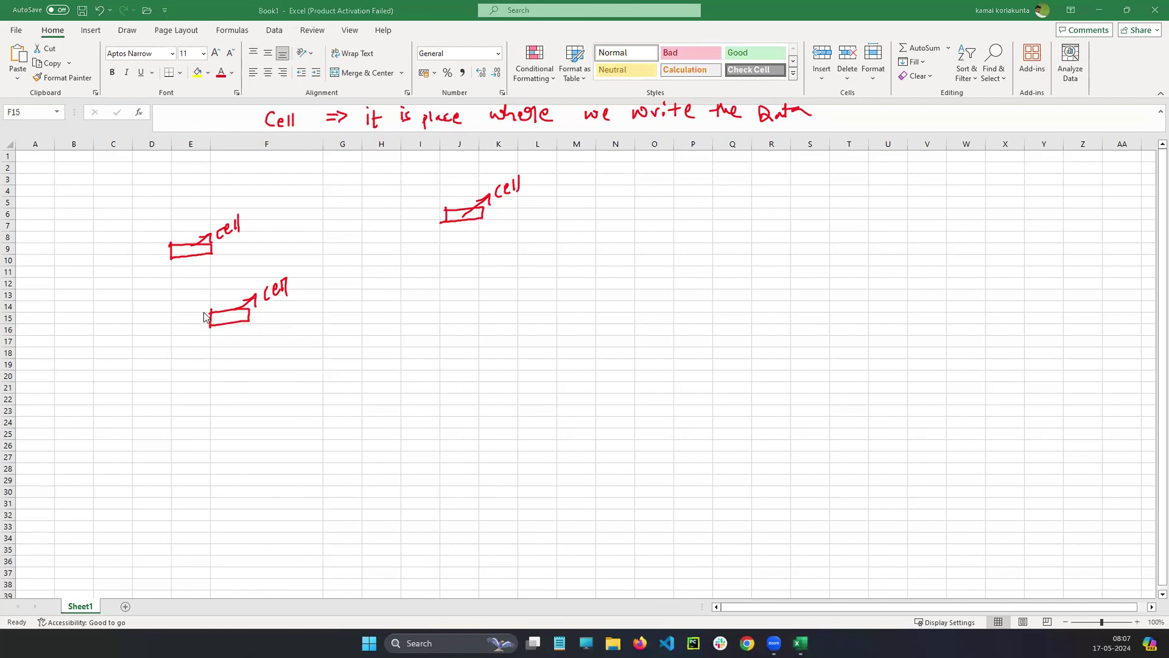
click(9, 317)
drag(9, 318, 11, 367)
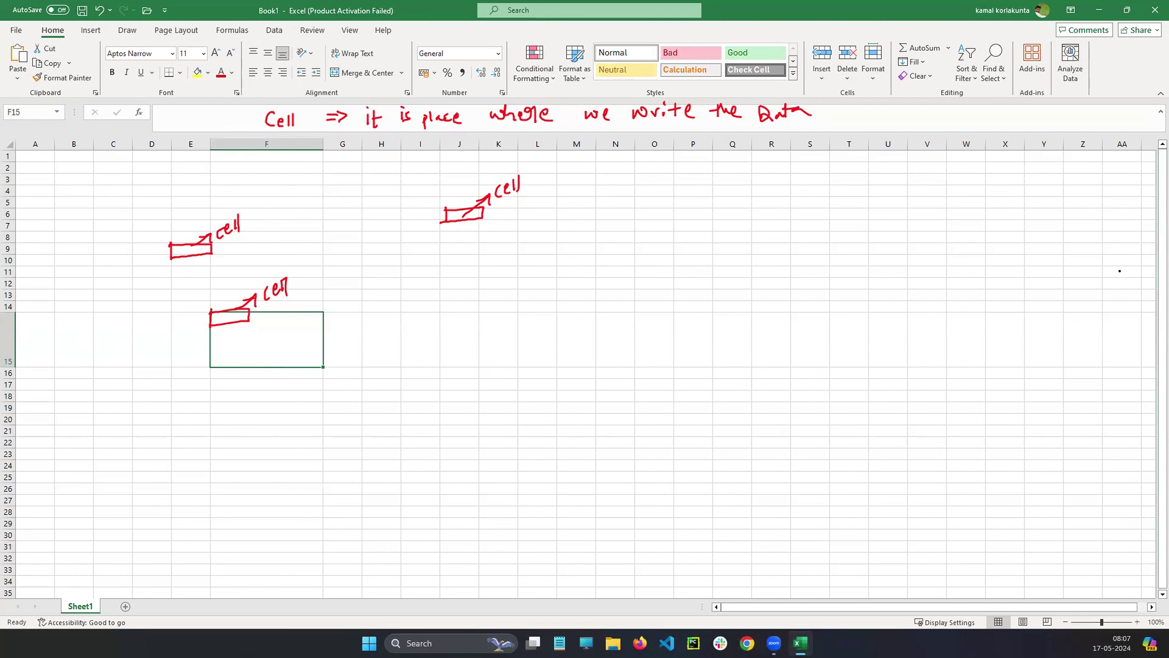
Handwrite "Dynamic" with an arrow at cell F15, and clear all ink from the sheet.
click(812, 239)
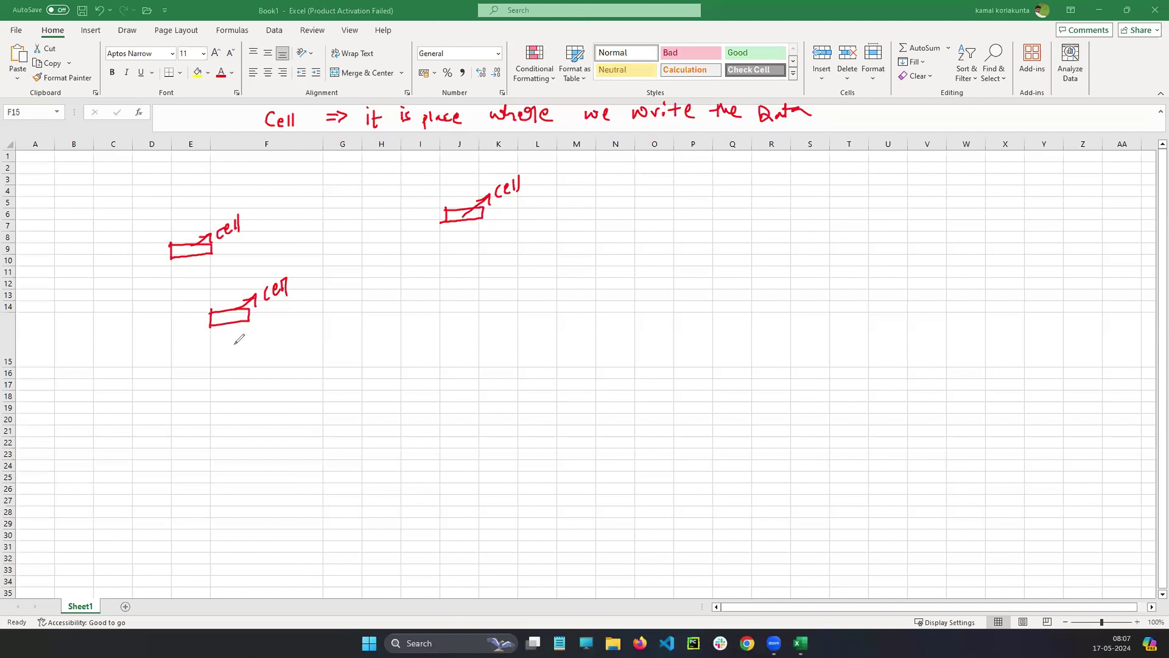
mouse_move(233, 339)
mouse_down()
mouse_move(297, 342)
mouse_move(304, 323)
mouse_up()
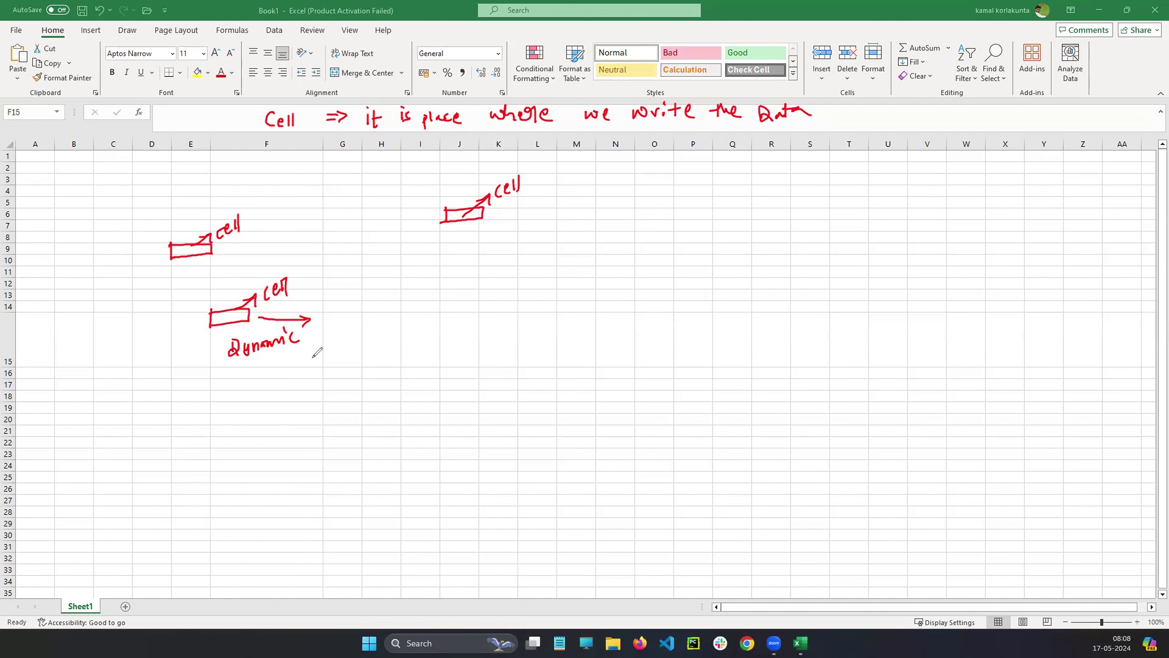
mouse_move(310, 361)
mouse_down()
mouse_move(312, 333)
mouse_move(321, 344)
mouse_up()
click(1050, 447)
Draw an ink box inside cell F15, handwrite "Num/Text" in it, and clear the drawing.
mouse_move(221, 317)
mouse_down()
mouse_move(221, 360)
mouse_move(295, 309)
mouse_move(313, 355)
mouse_move(217, 363)
mouse_up()
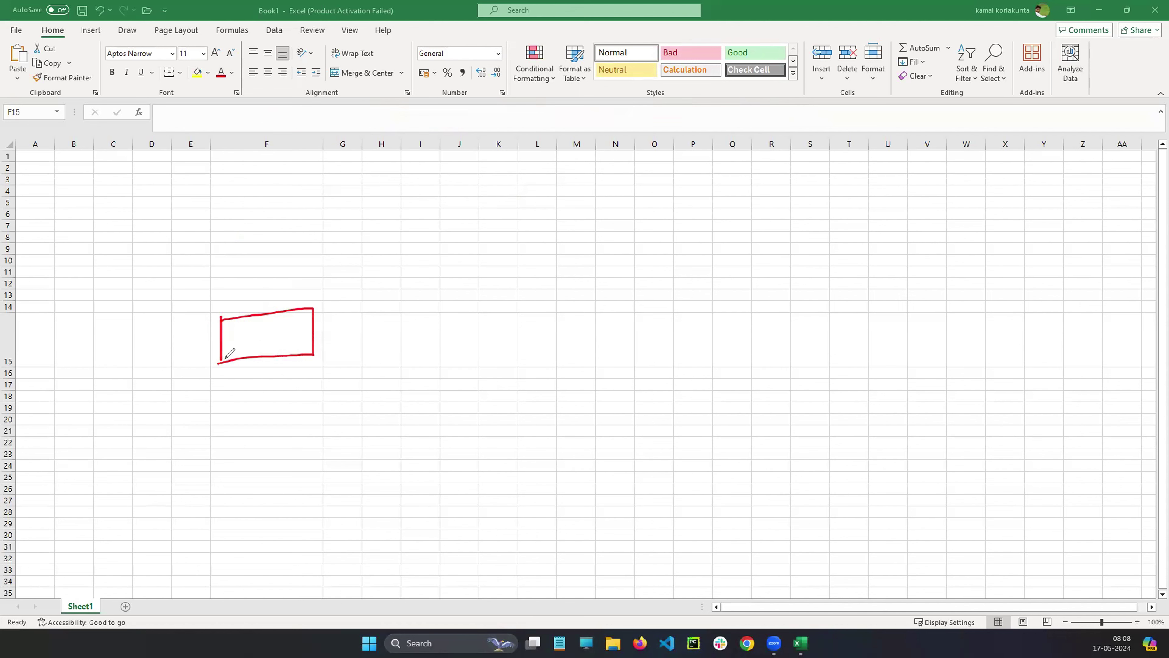
mouse_move(234, 335)
mouse_down()
mouse_move(264, 333)
mouse_move(262, 353)
mouse_move(309, 324)
mouse_move(284, 342)
mouse_up()
click(271, 334)
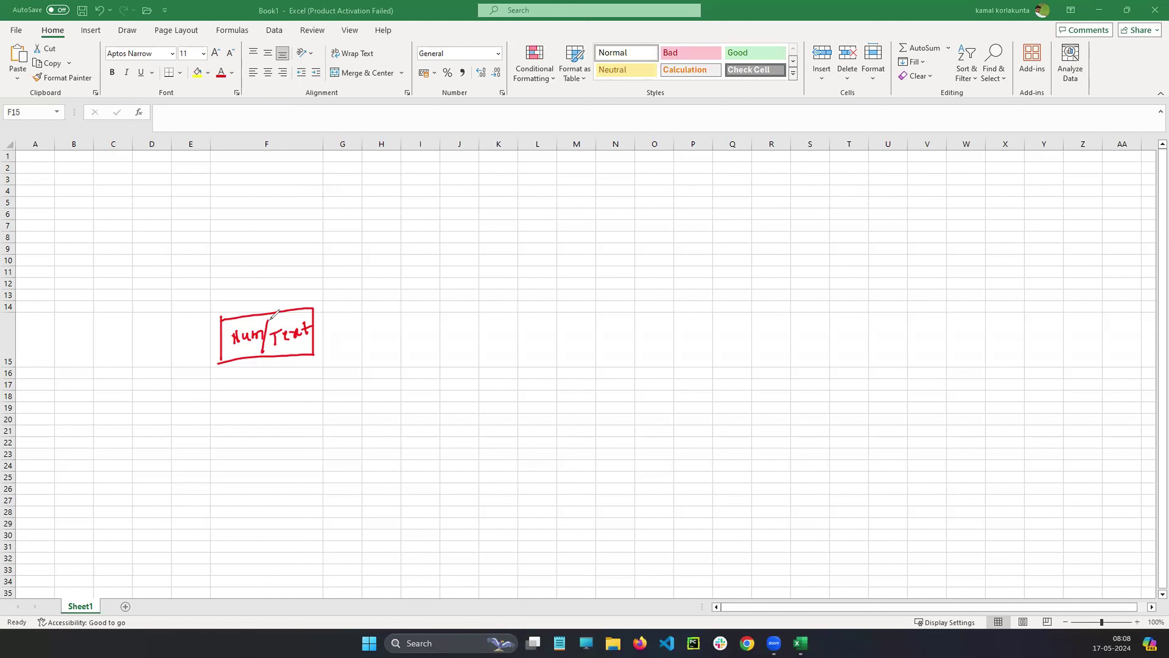
drag(276, 317, 306, 317)
click(1087, 386)
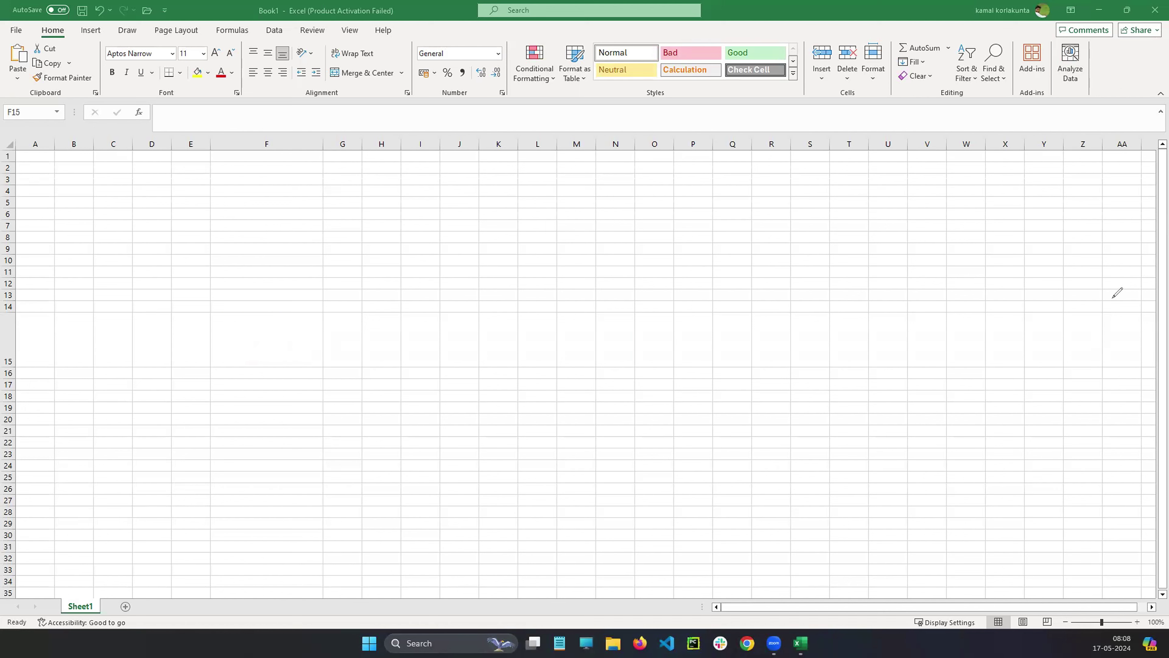
Enter the number 123 in cell F15.
click(271, 351)
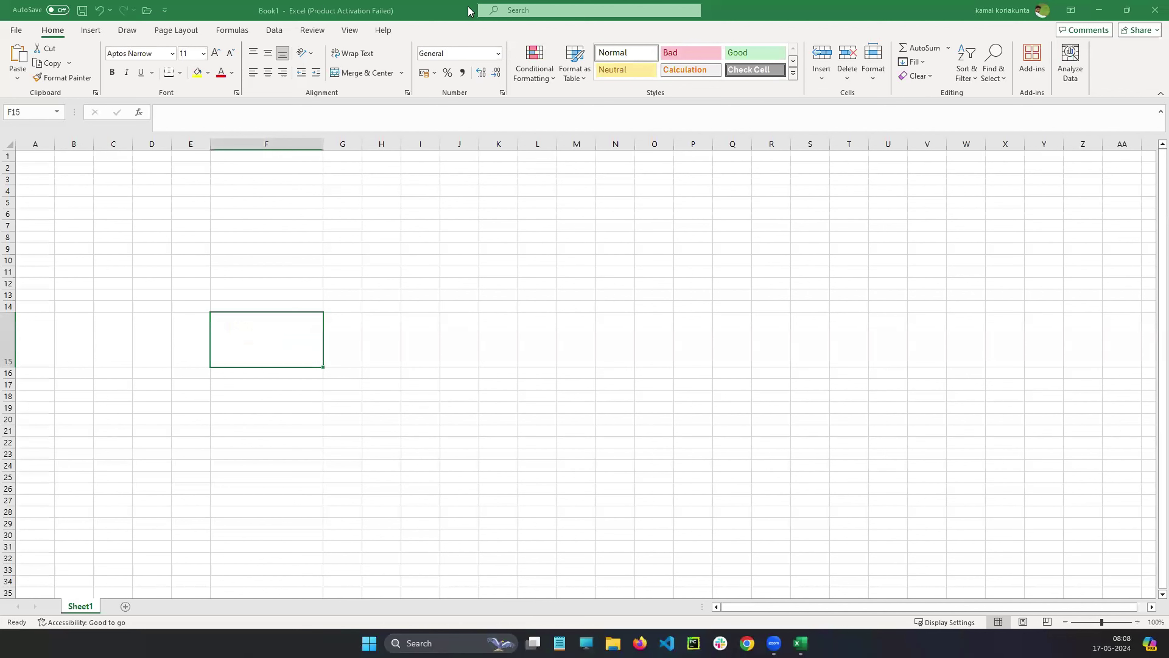
double_click(290, 348)
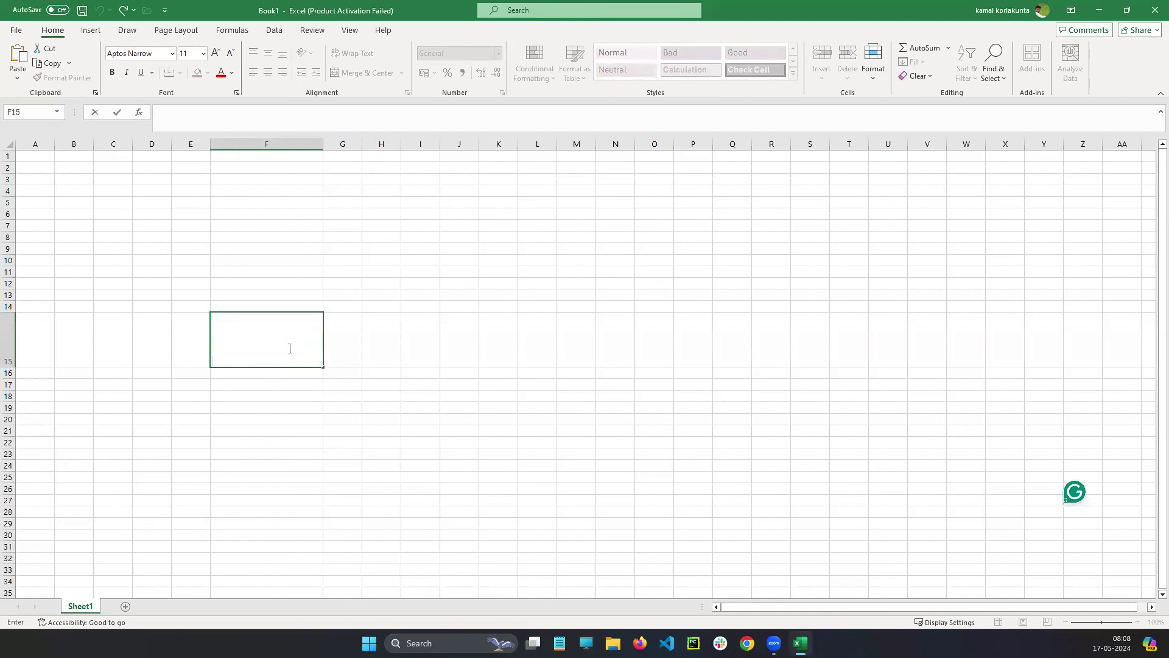
text(123)
key(Return)
click(288, 346)
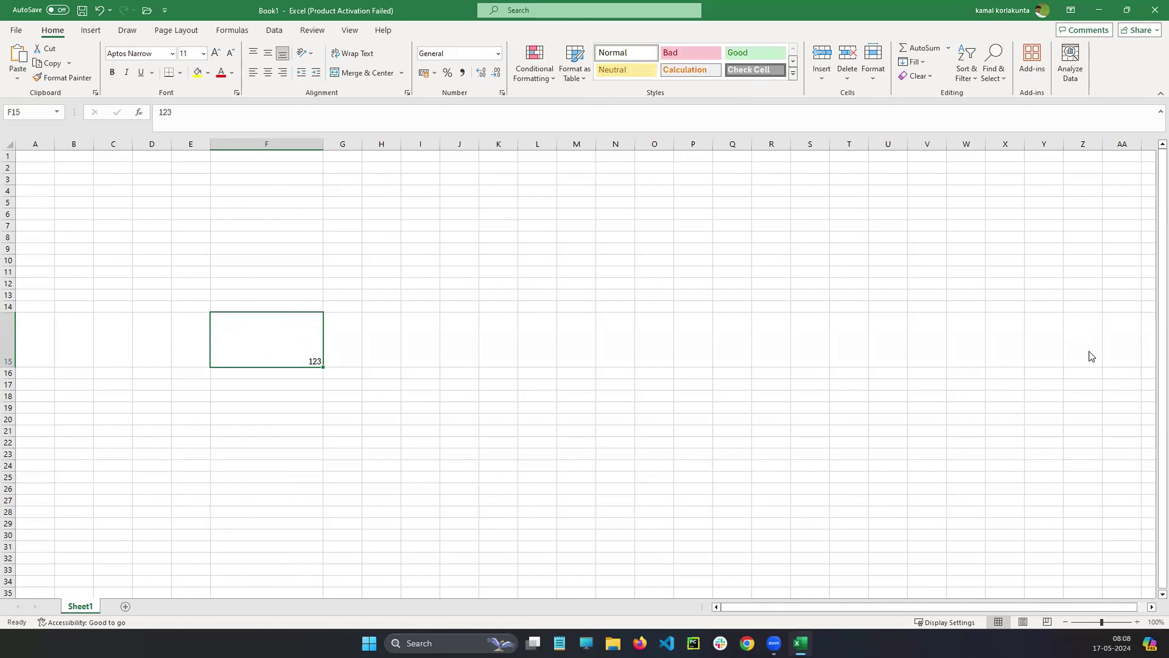
Draw ink boxes around the number in F15 and at the cell's lower-left corner, and clear the ink.
drag(299, 345, 333, 376)
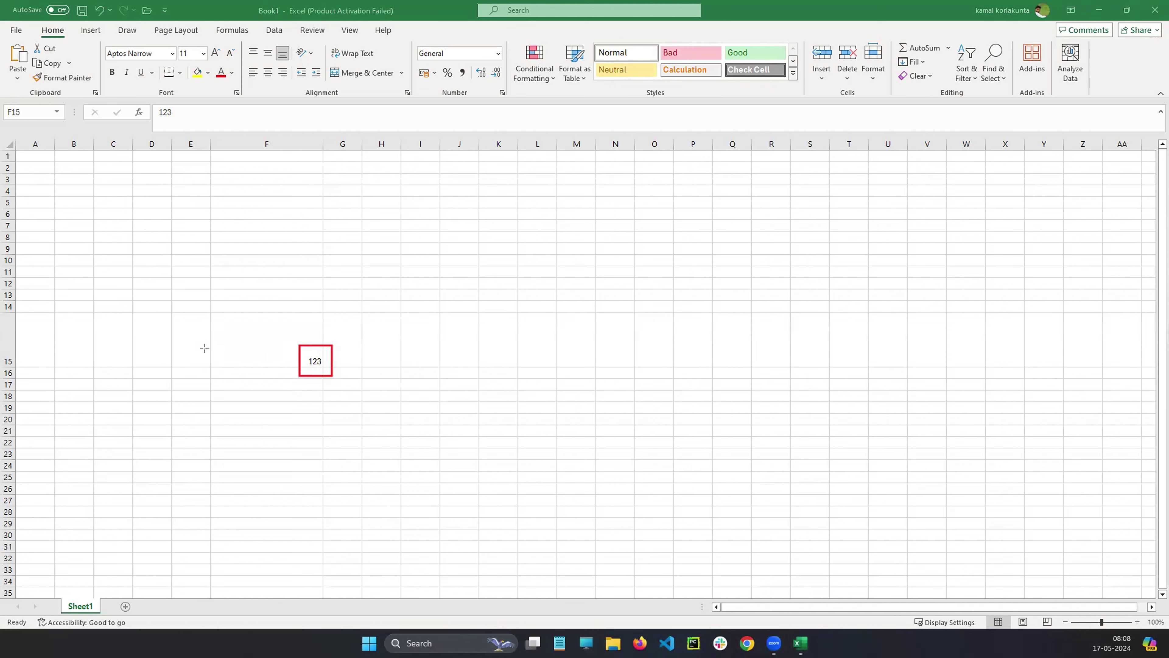
drag(204, 348, 231, 378)
key(Escape)
click(256, 345)
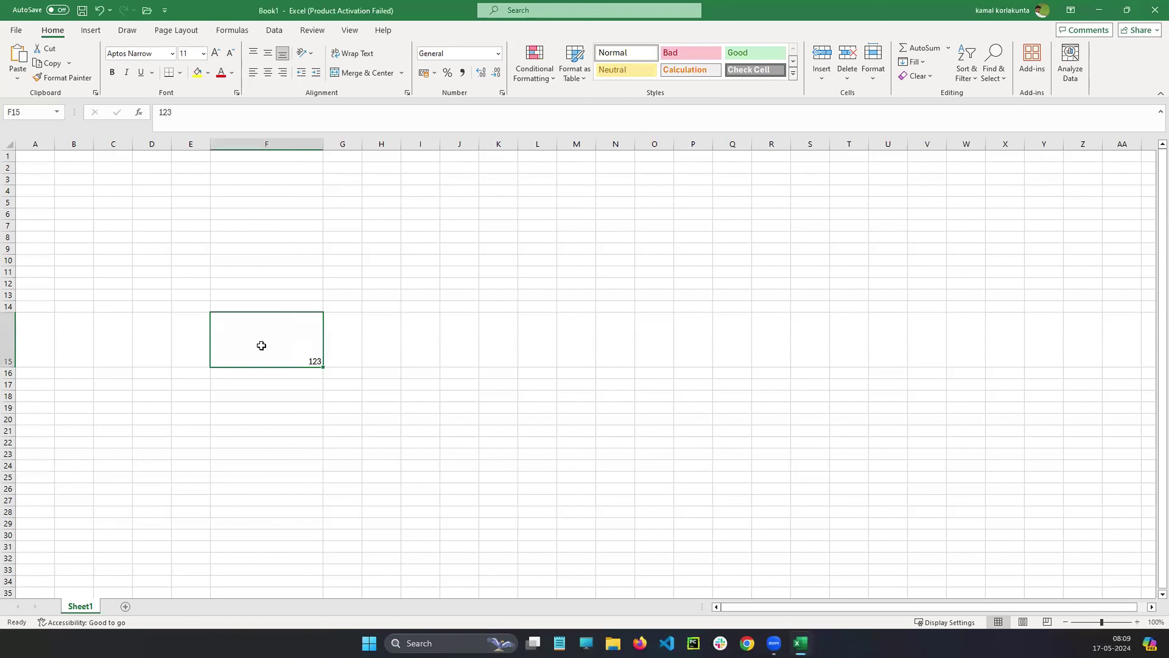
Replace the number in F15 with a lowercase first name.
double_click(301, 357)
drag(321, 361, 310, 360)
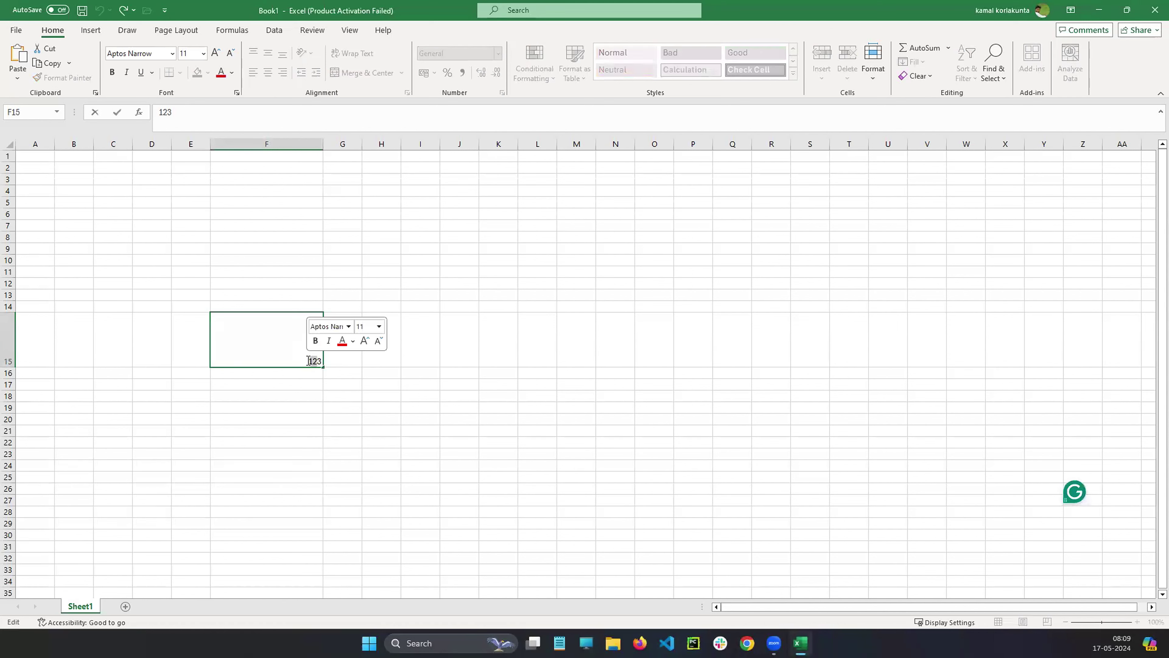
key(BackSpace)
key(Delete)
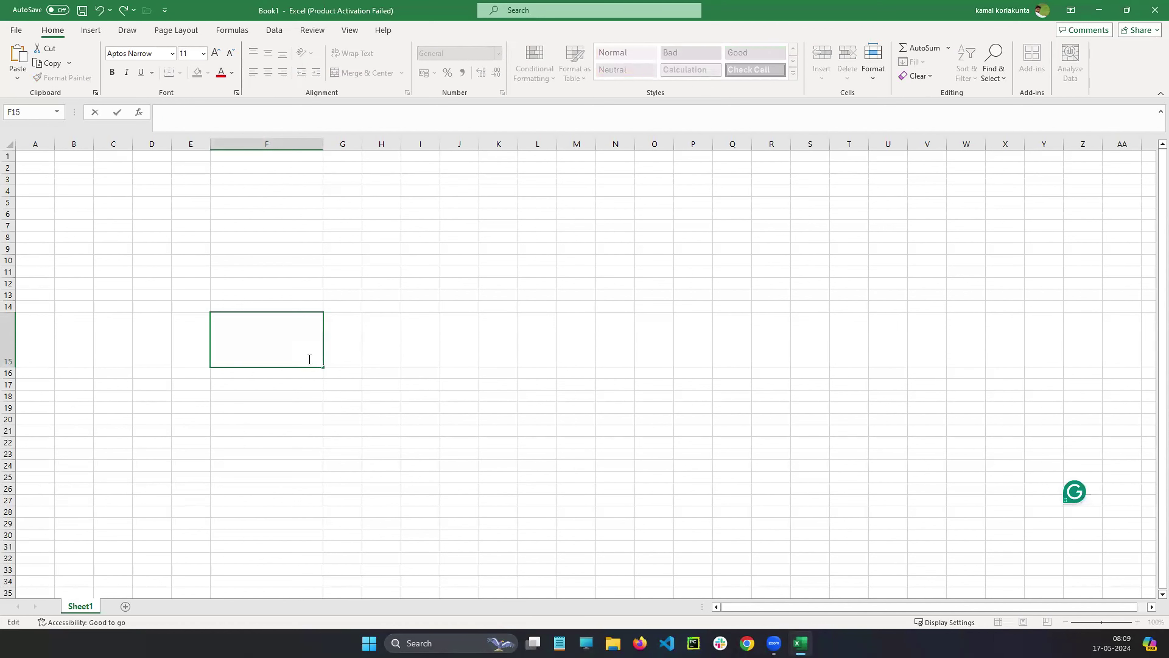
text(kamal)
click(351, 346)
click(281, 361)
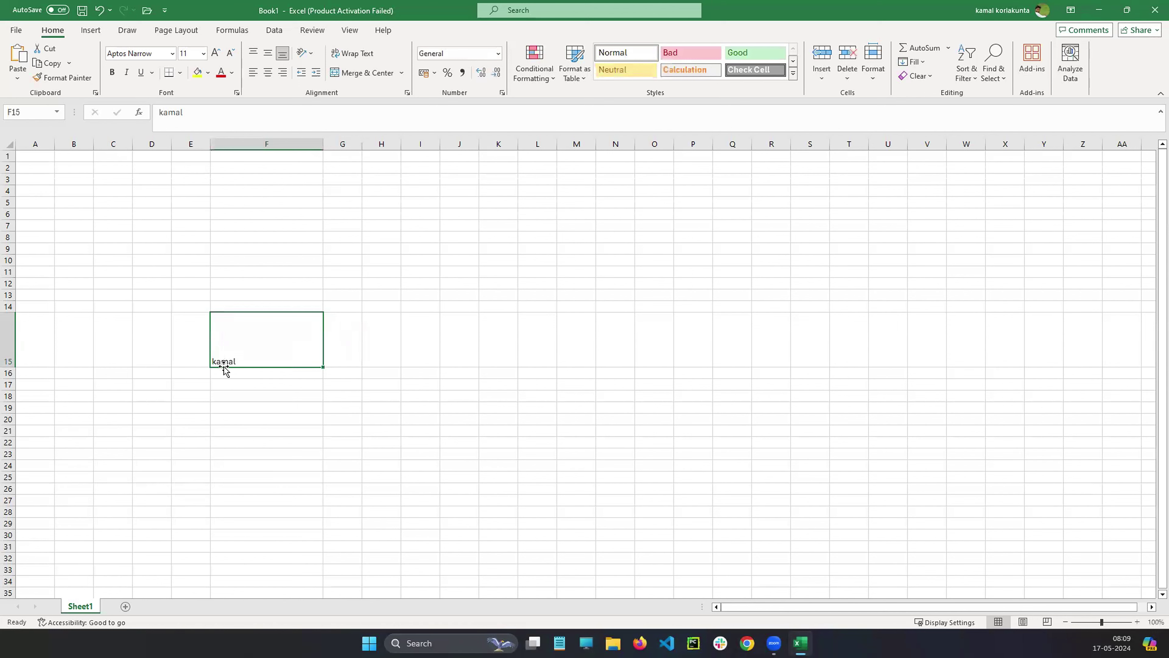
Replace the content of F15 with the first name followed directly by 123.
double_click(250, 361)
drag(237, 361, 205, 363)
click(261, 363)
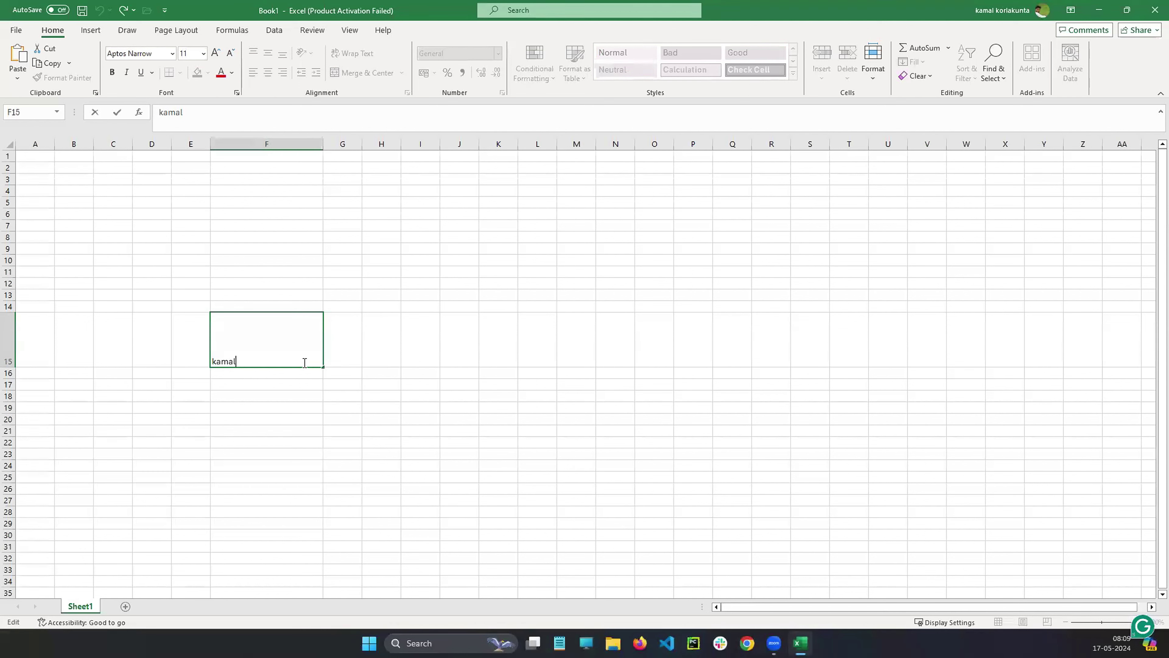
drag(239, 362, 204, 363)
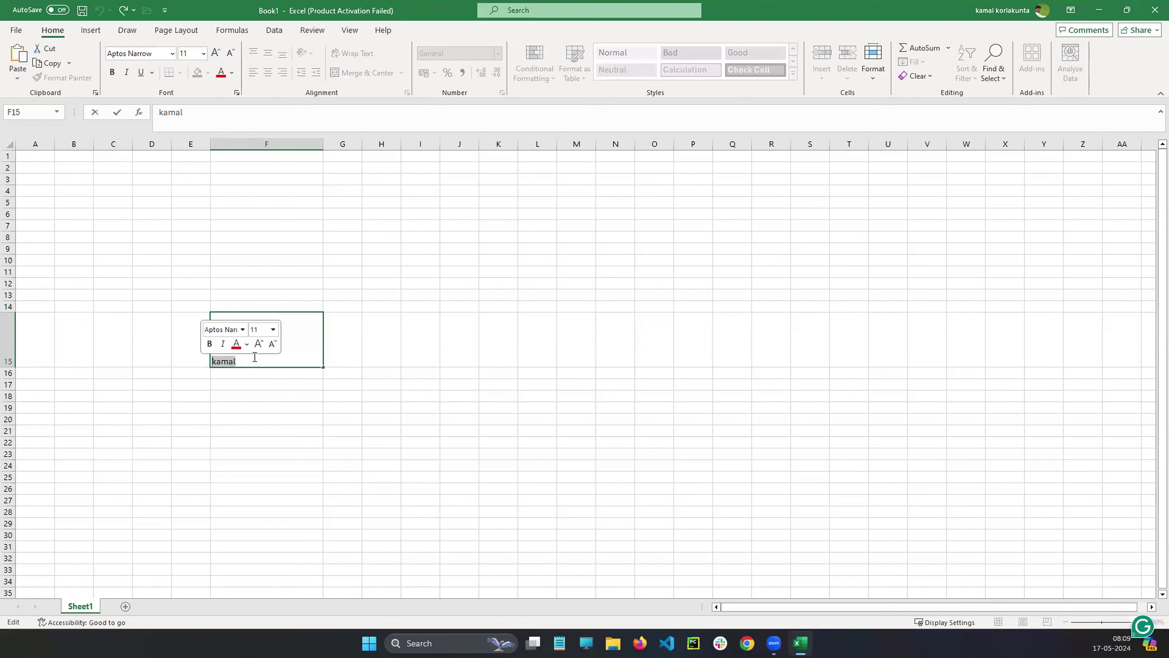
key(BackSpace)
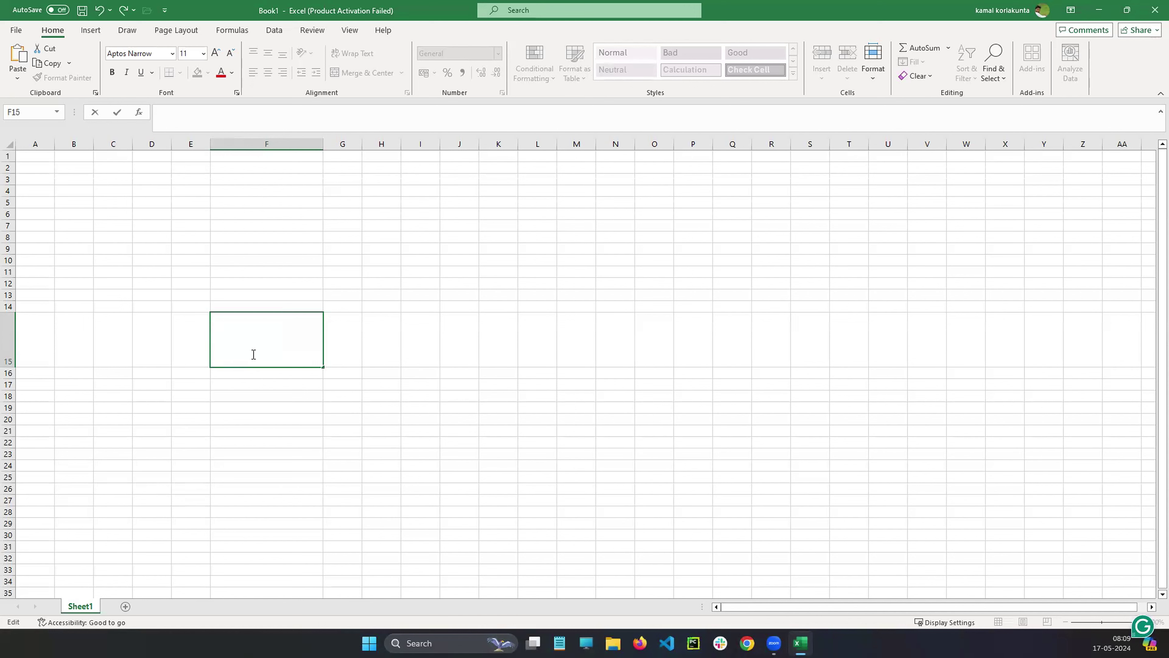
text(kamal123)
click(336, 336)
click(259, 361)
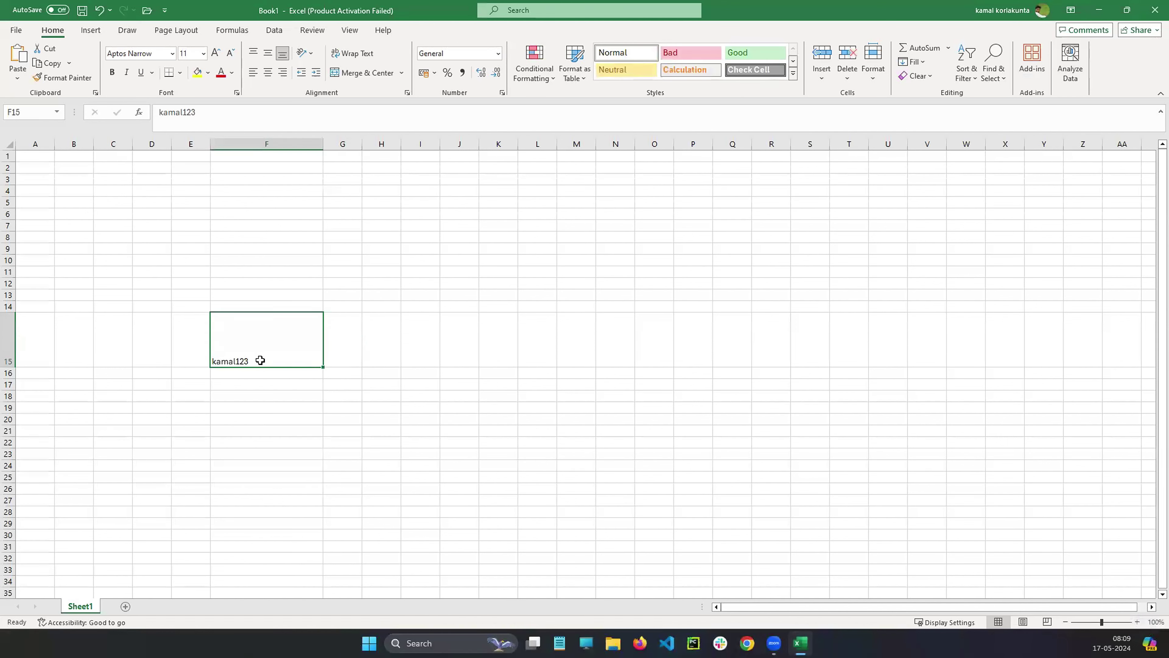
Replace the content of F15 with 123 followed by the first name, and draw an ink box at the cell's lower-right corner.
double_click(260, 360)
double_click(216, 363)
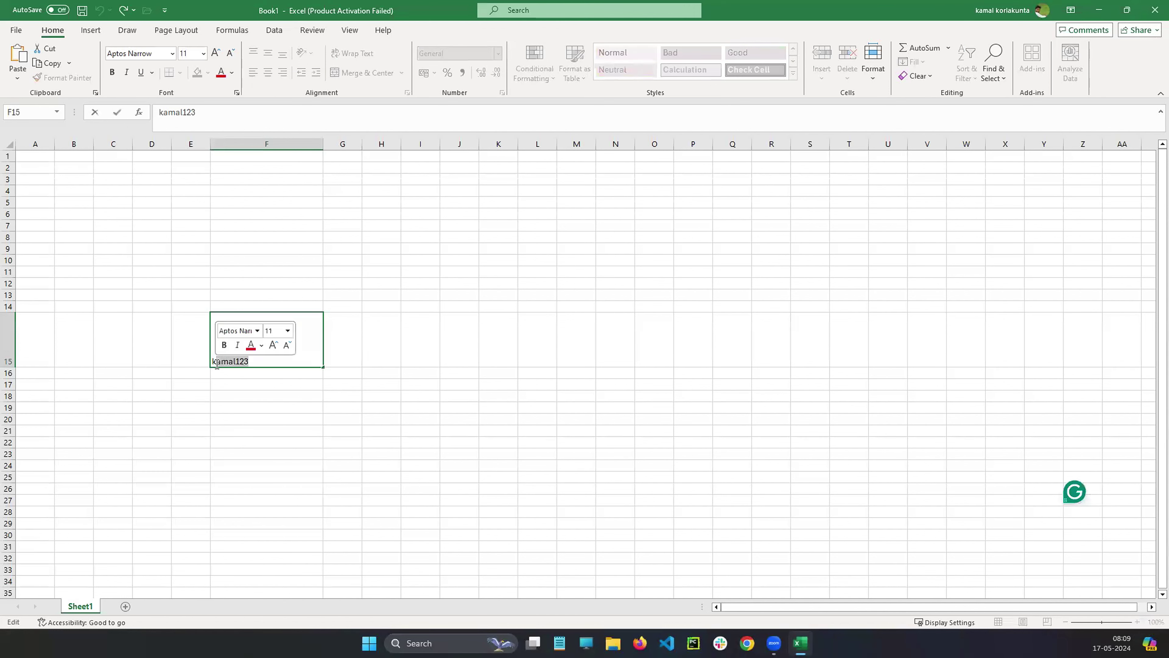
key(BackSpace)
text(123k)
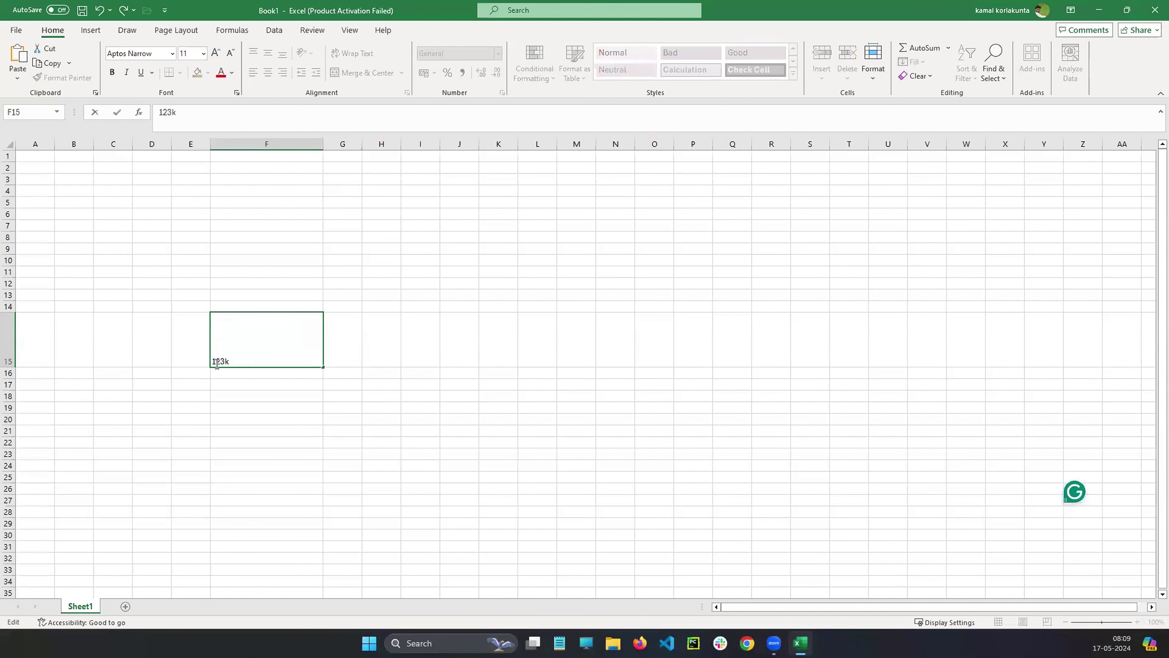
text(amal)
click(341, 353)
click(233, 364)
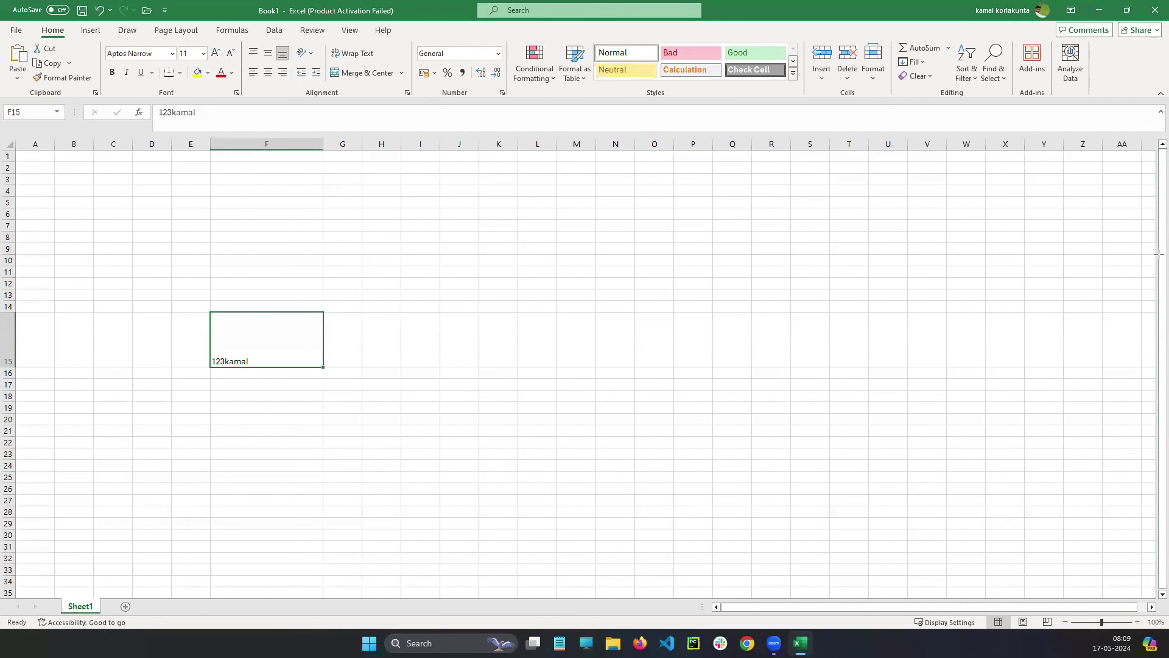
drag(293, 348, 325, 371)
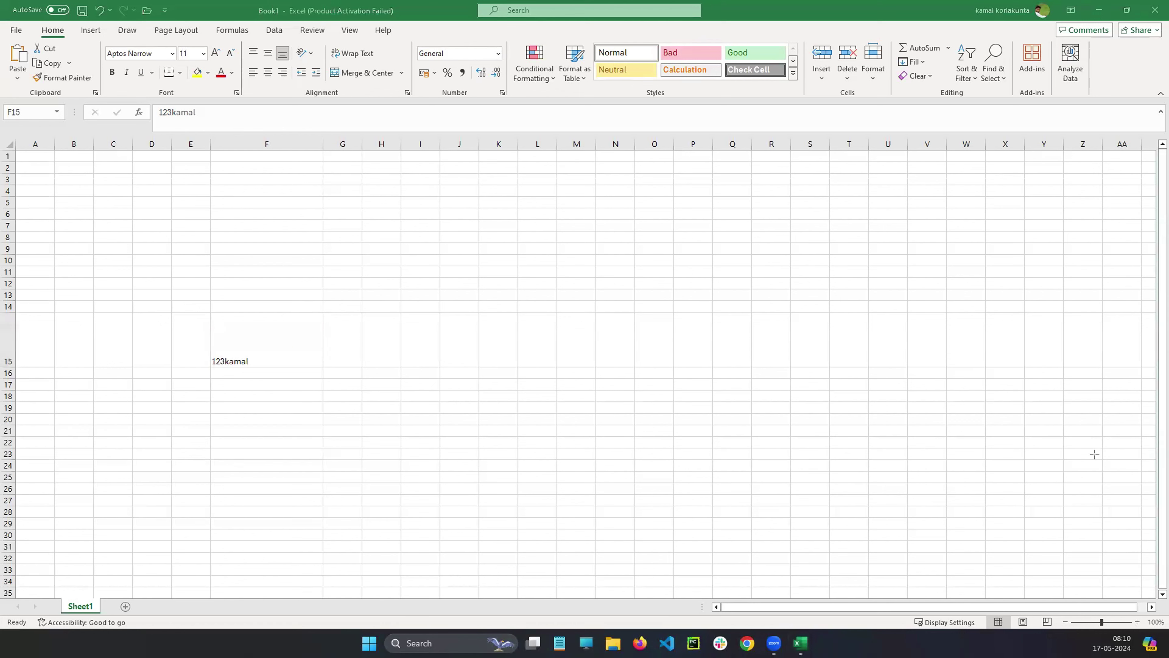
Delete the content of F15, write the sample text "avavasv" in it, and erase that text to leave the cell empty.
double_click(267, 359)
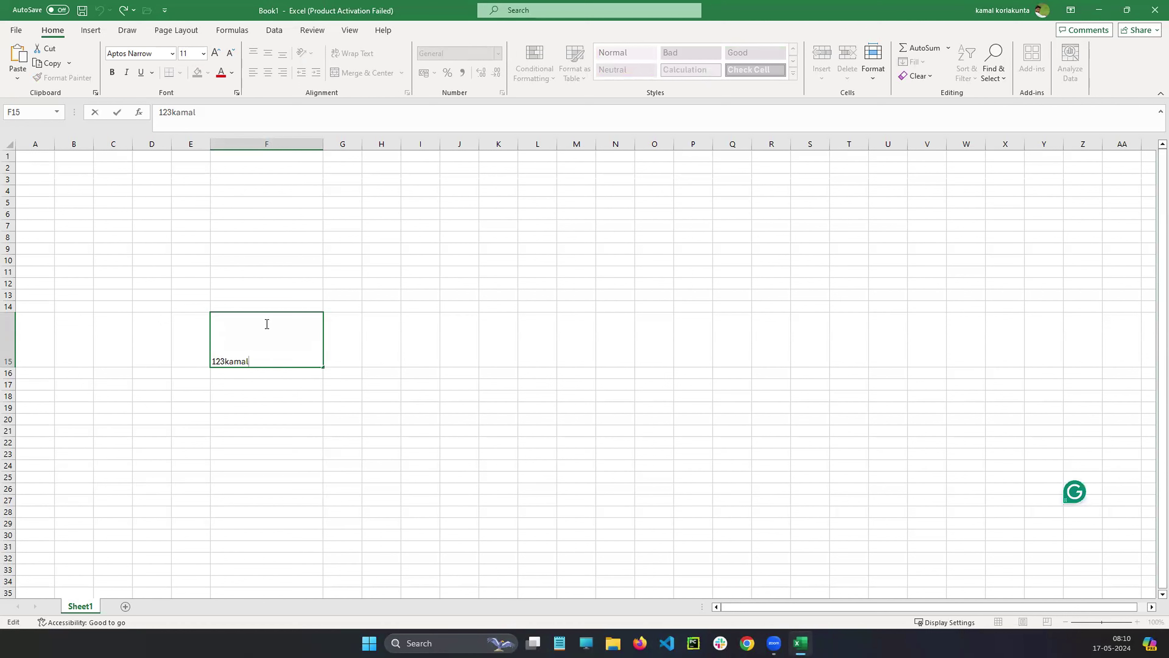
key(shift+Home)
key(BackSpace)
text(avavasv)
key(BackSpace)
key(BackSpace)
key(BackSpace)
key(BackSpace)
key(BackSpace)
key(BackSpace)
key(BackSpace)
click(346, 347)
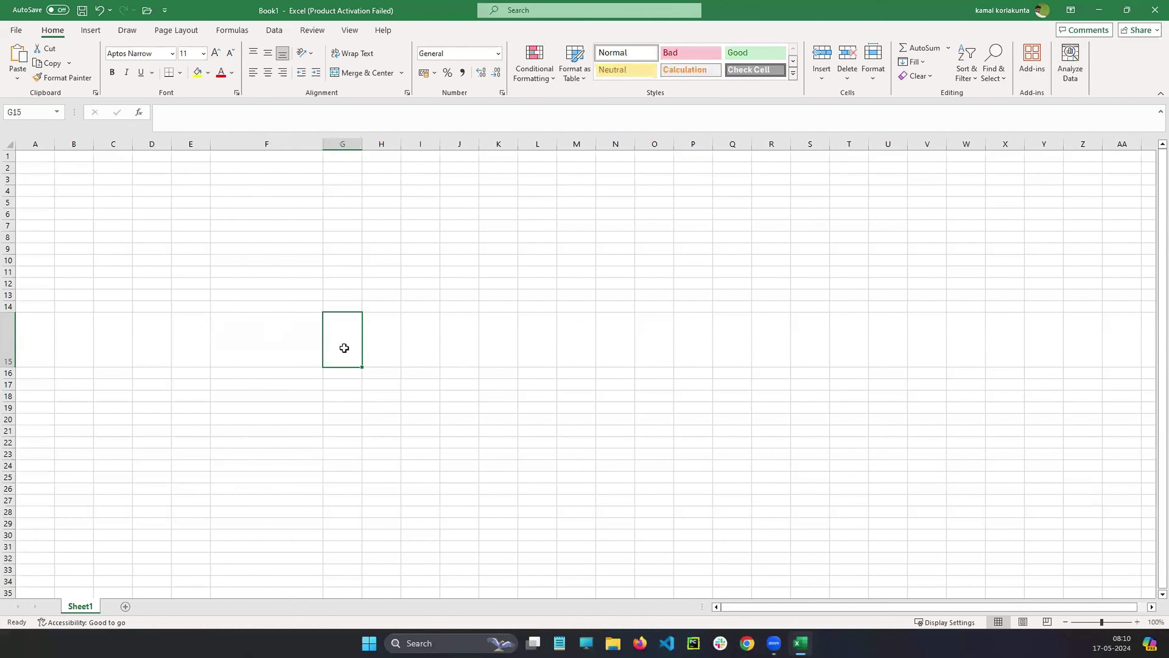
Fill cell F15 with yellow and write "data science" in it.
click(294, 350)
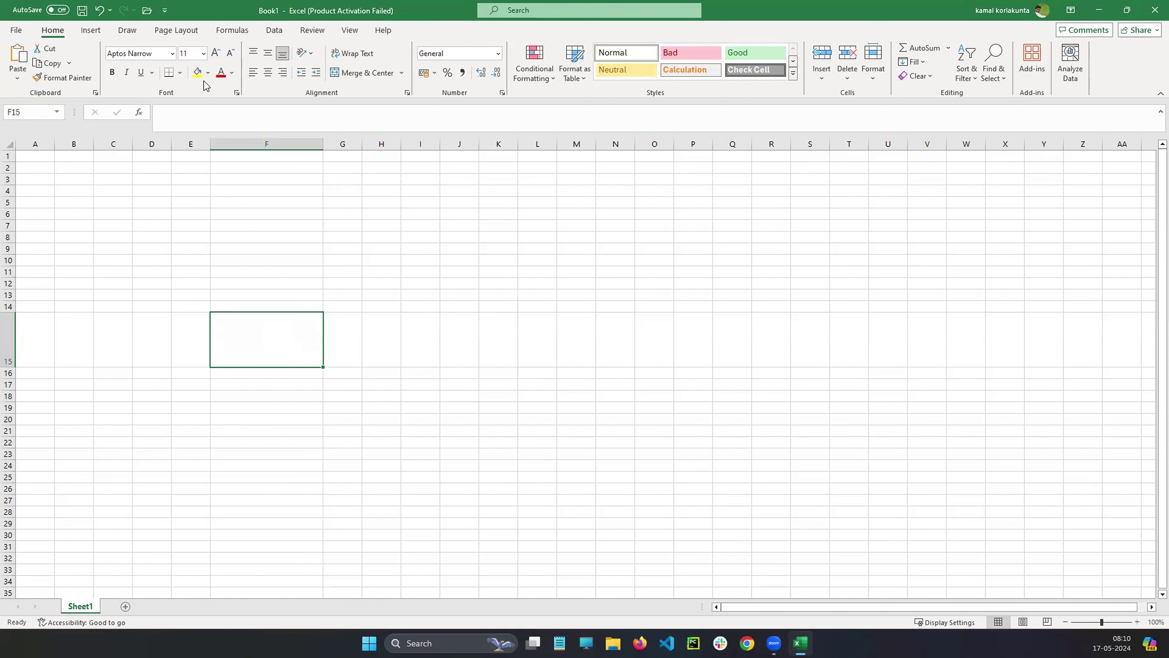
click(197, 72)
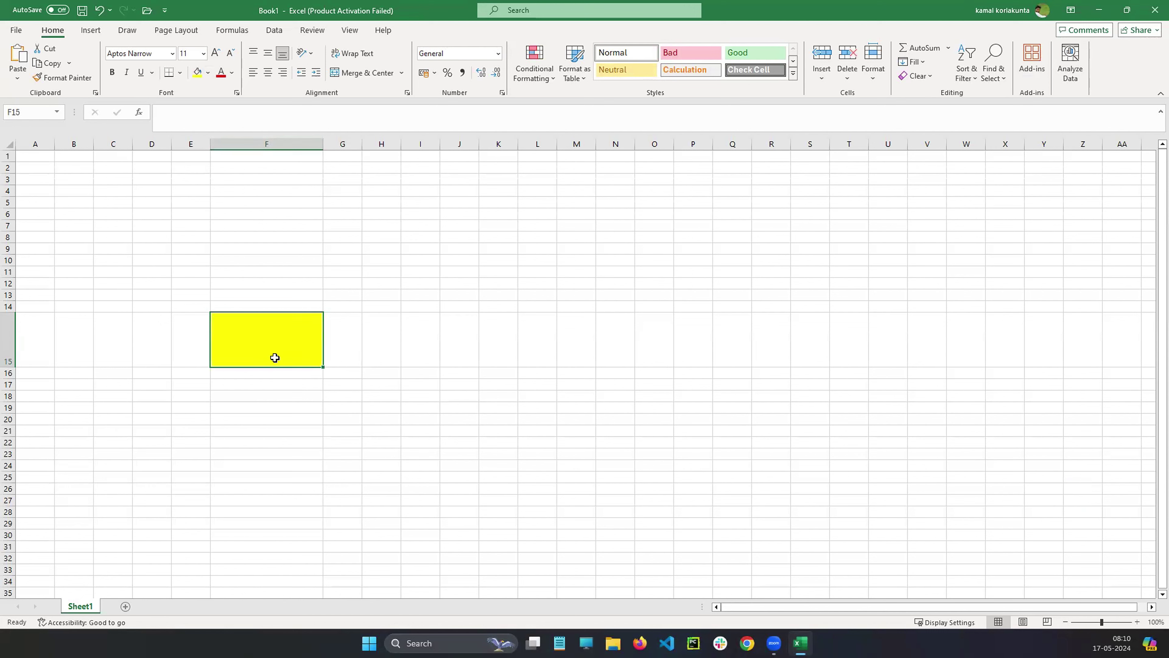
double_click(251, 348)
text(kama)
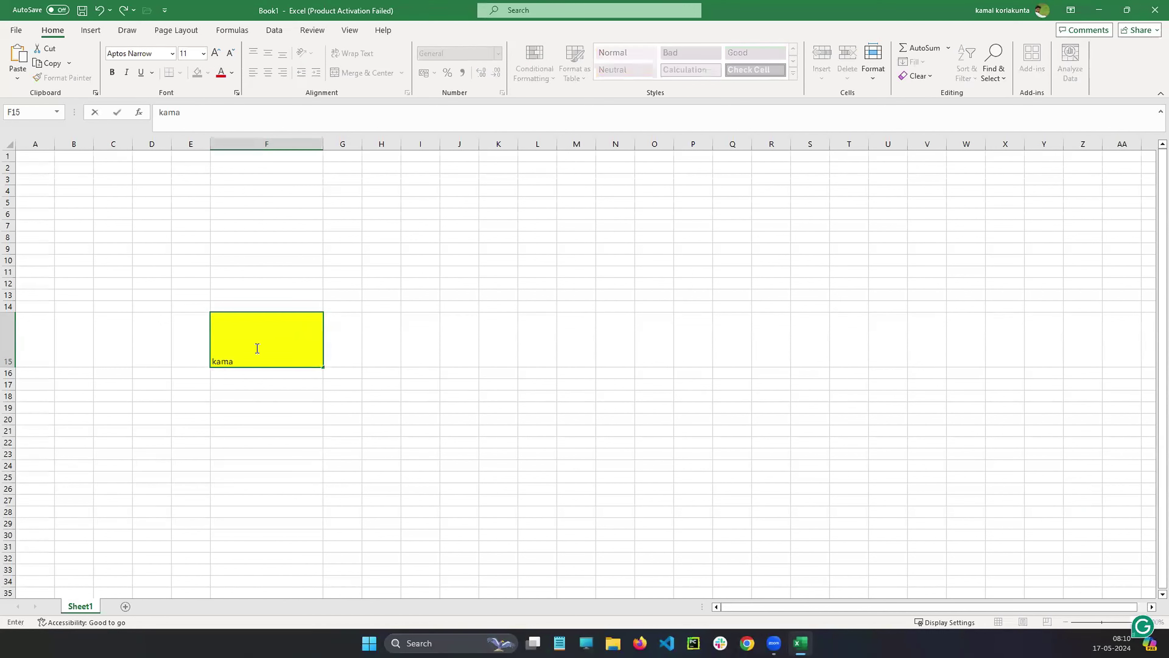
key(BackSpace)
key(BackSpace)
key(BackSpace)
key(BackSpace)
key(BackSpace)
text(dats)
text(a)
key(BackSpace)
key(BackSpace)
text(a scie)
text(ne)
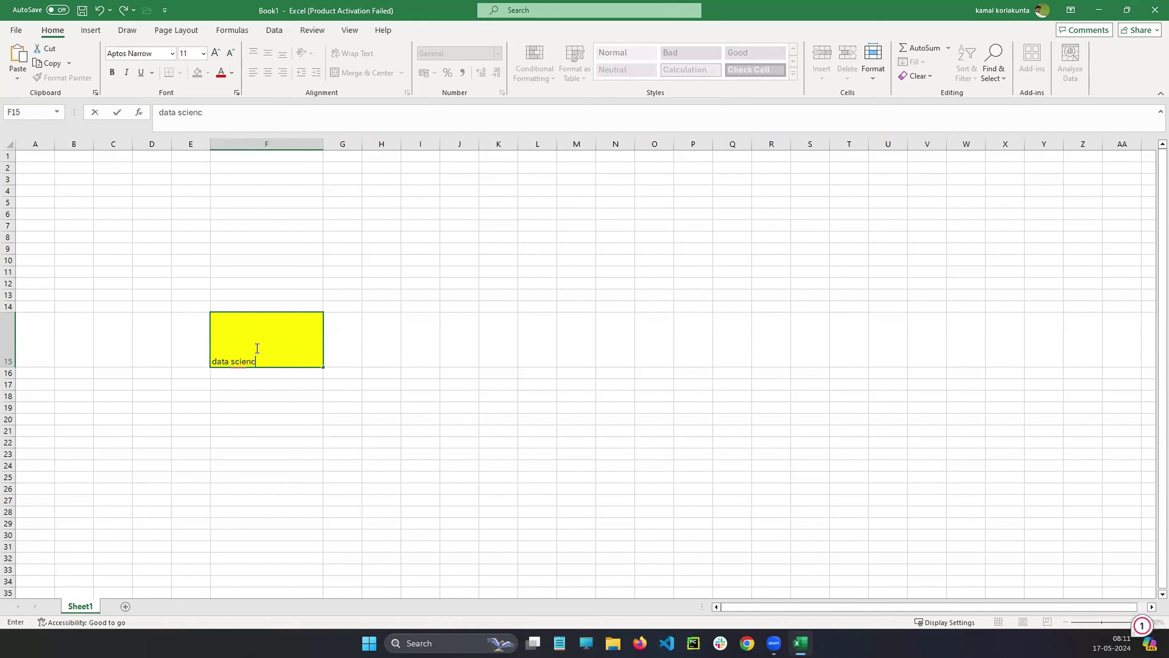
text(e)
Color the text "data science" in F15 red and turn on Wrap Text for the cell.
drag(259, 362, 210, 363)
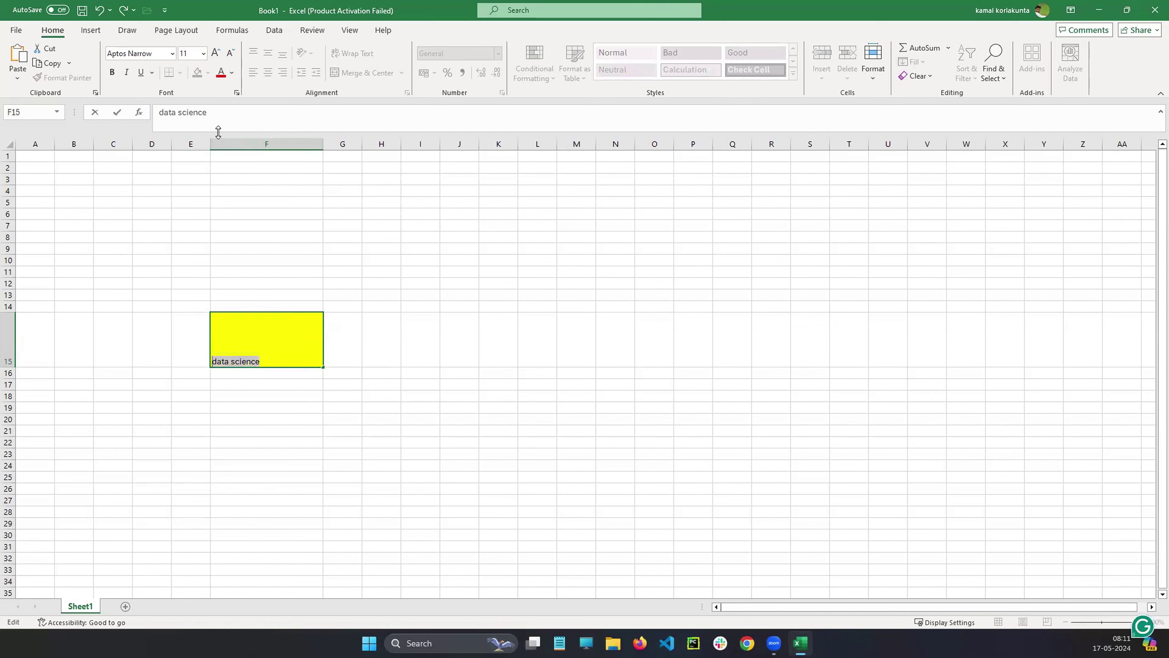
click(221, 73)
click(344, 372)
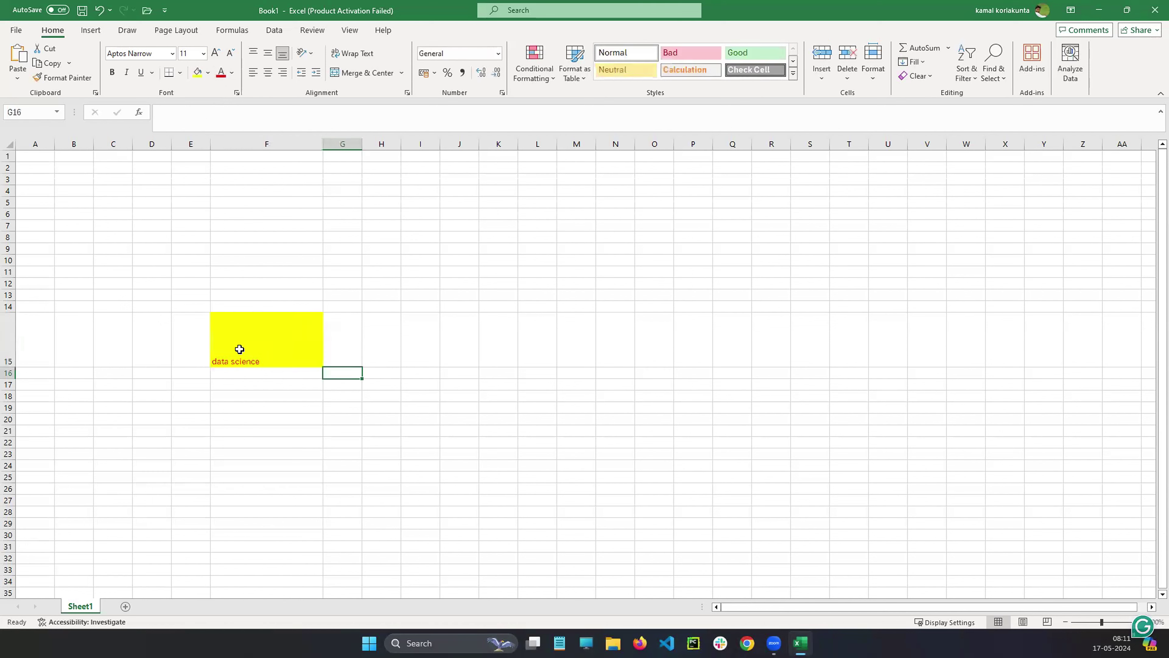
click(266, 358)
click(353, 53)
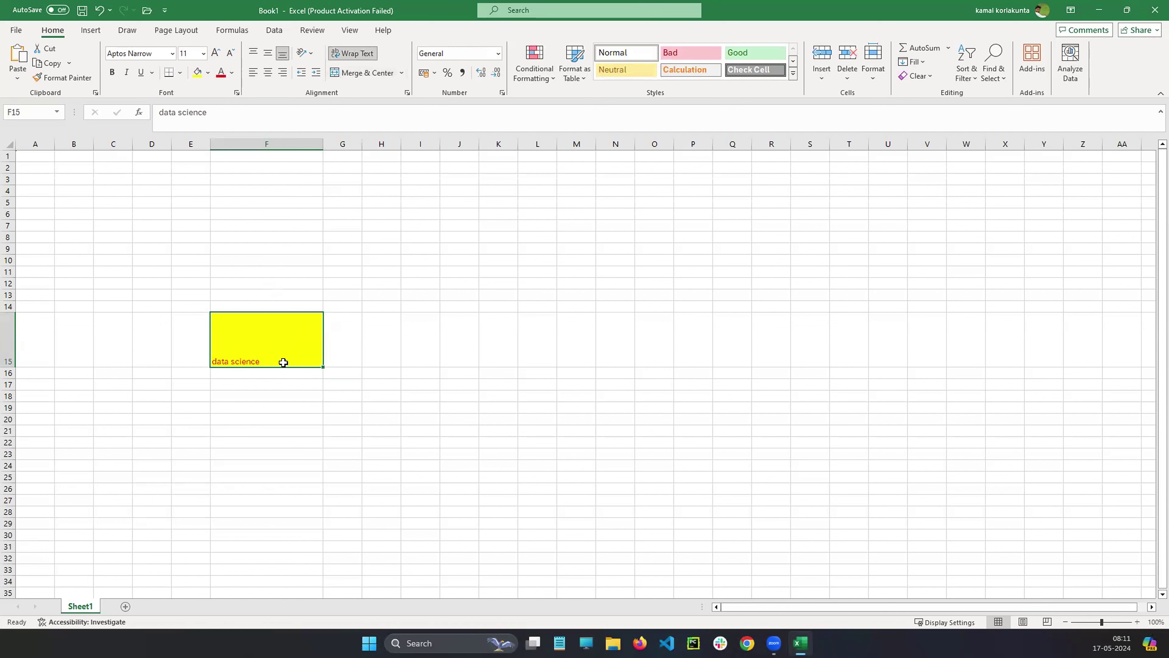
Center the text in F15 both vertically and horizontally.
double_click(268, 343)
drag(268, 360, 211, 361)
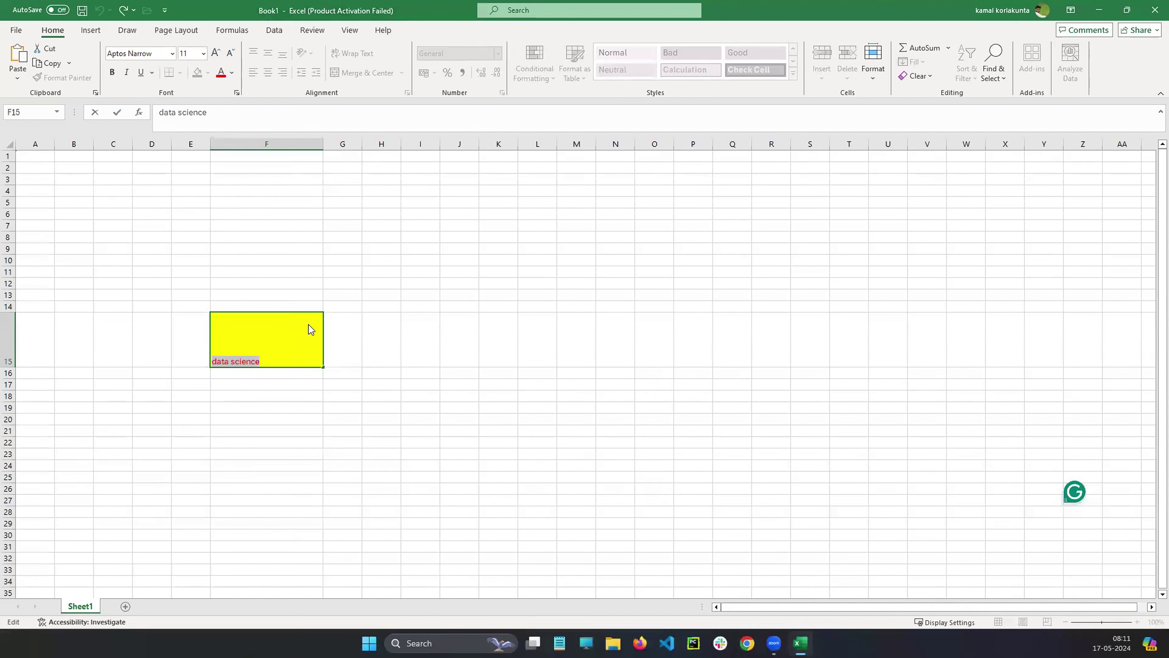
click(337, 350)
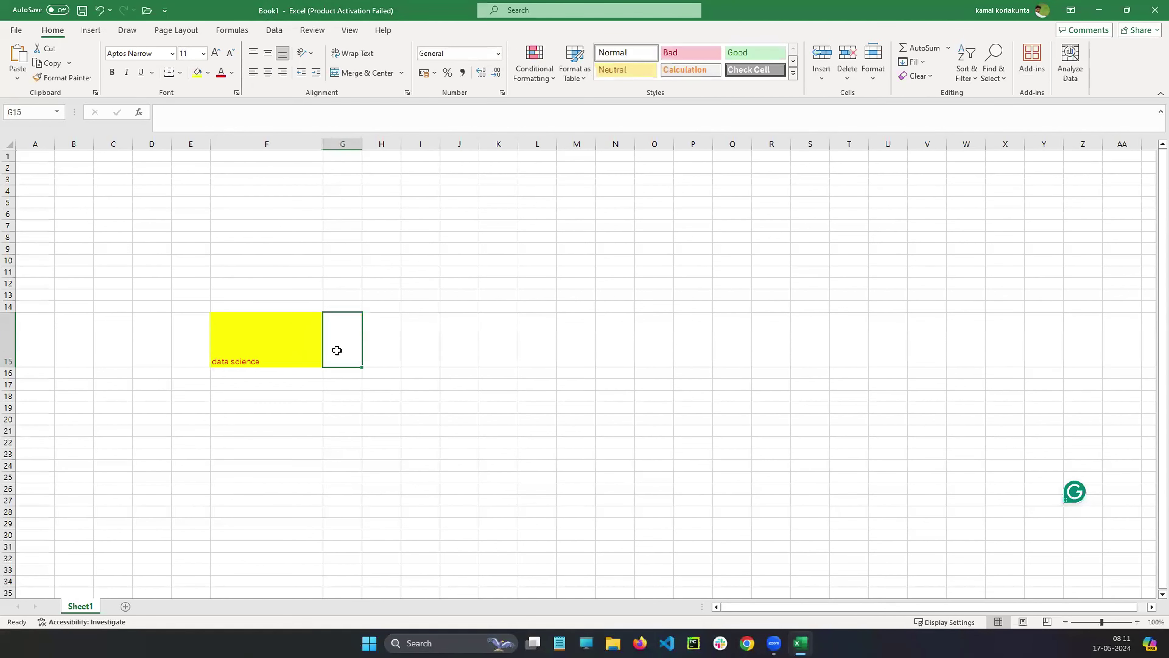
click(270, 340)
click(268, 53)
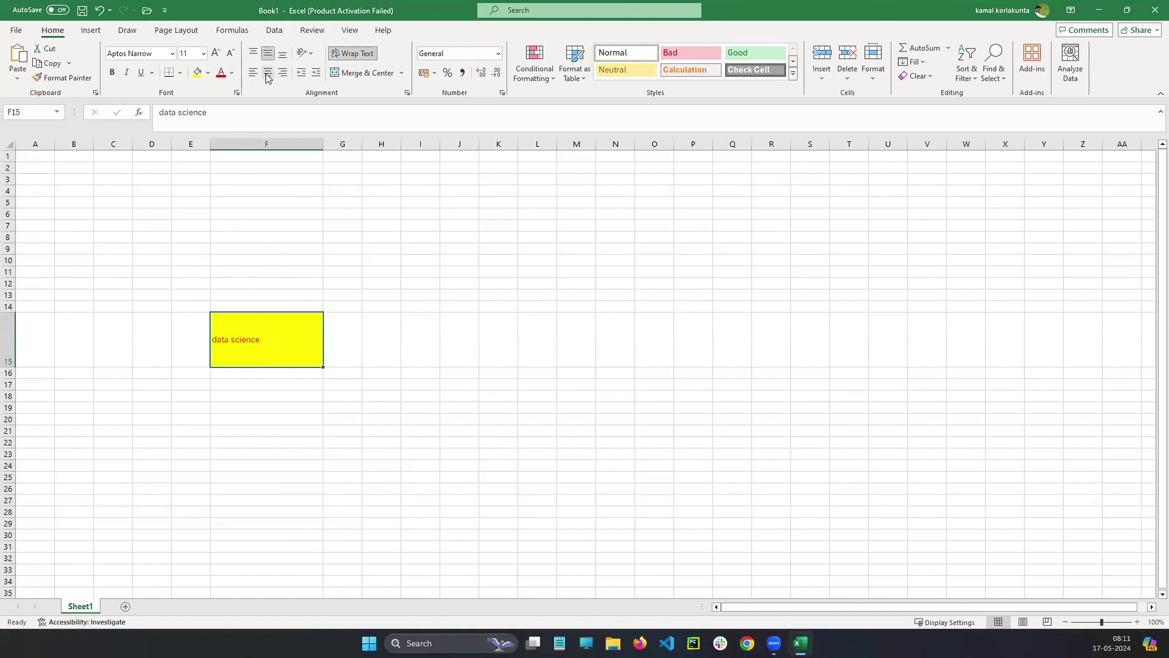
click(267, 73)
Make the text "data science" in F15 bold and set its font size to 18.
double_click(295, 340)
drag(291, 339, 243, 340)
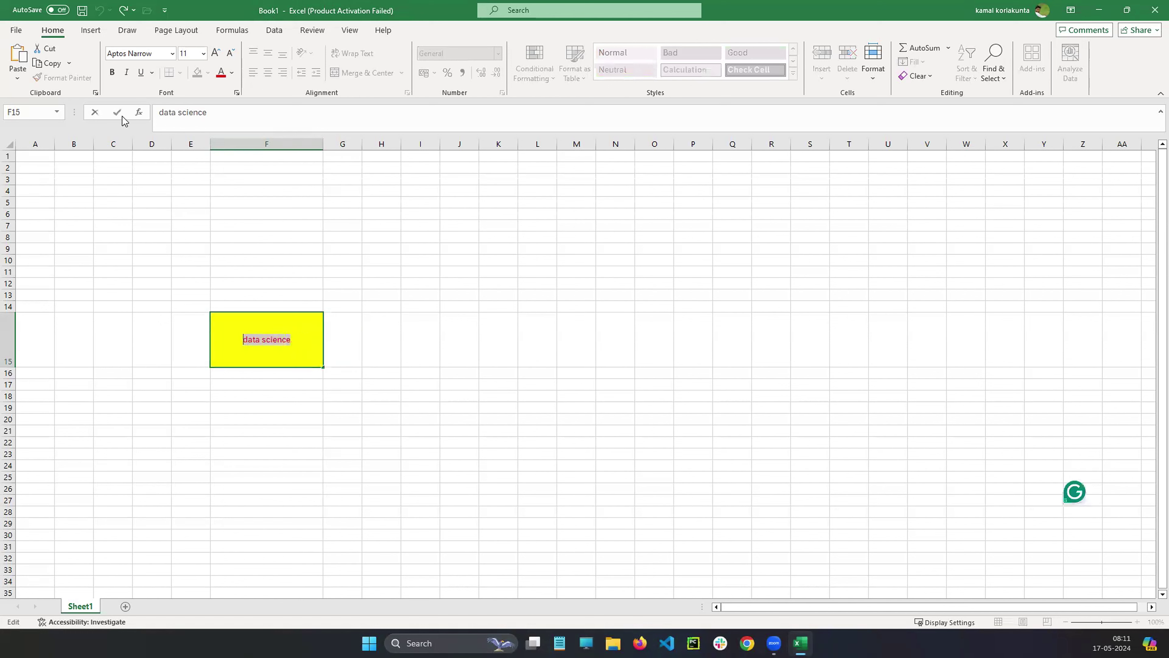
click(112, 72)
click(214, 54)
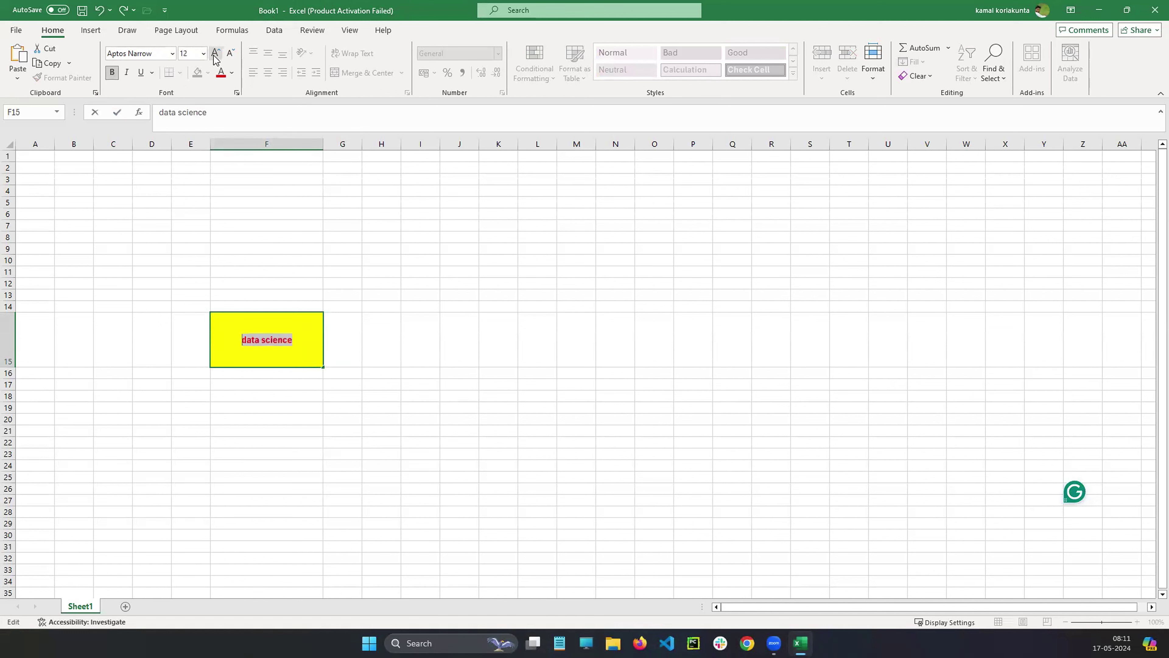
click(215, 54)
click(215, 54)
click(215, 54)
click(215, 54)
click(215, 54)
click(215, 54)
click(215, 54)
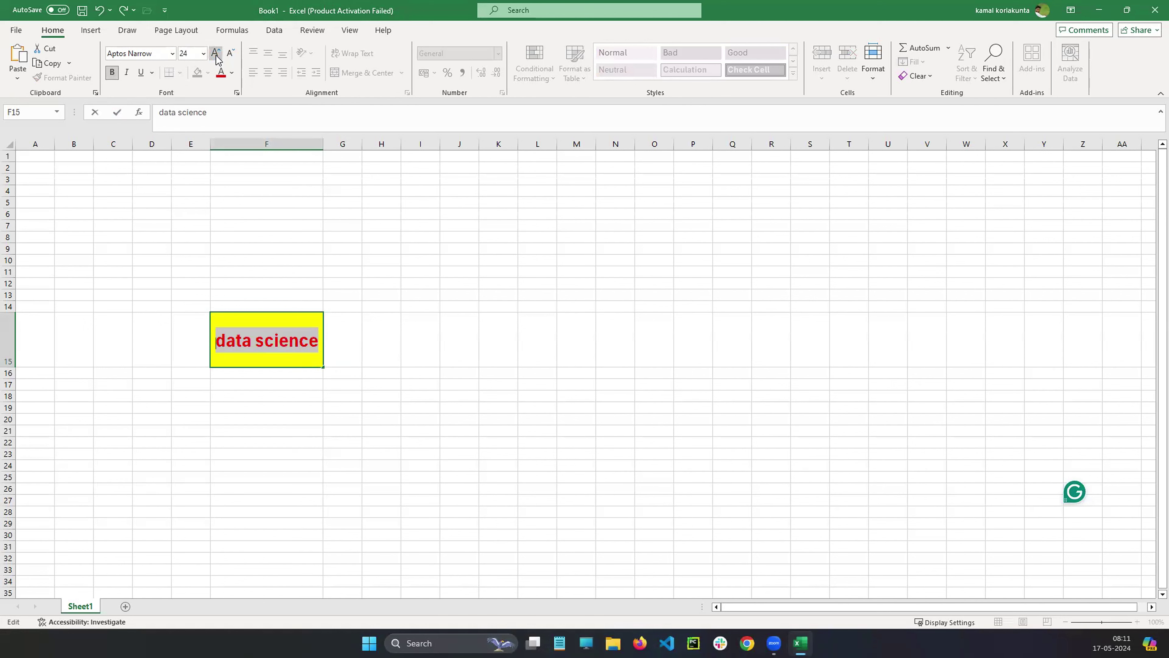
click(215, 54)
click(215, 54)
click(231, 54)
click(230, 54)
click(230, 54)
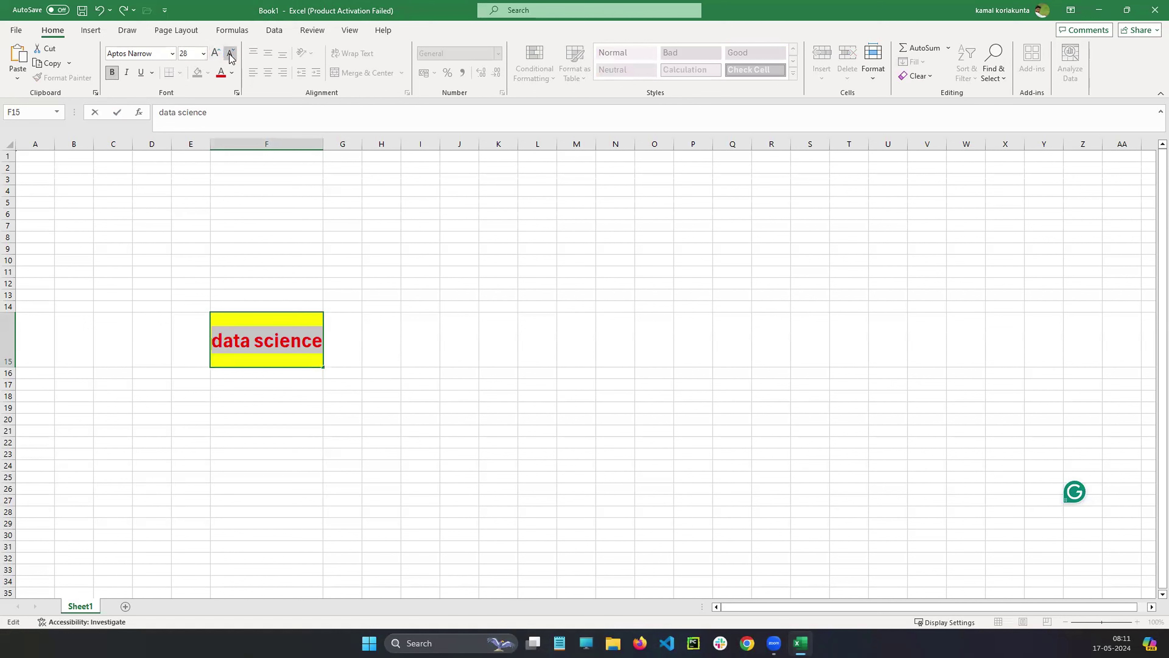
click(230, 54)
click(231, 54)
click(230, 53)
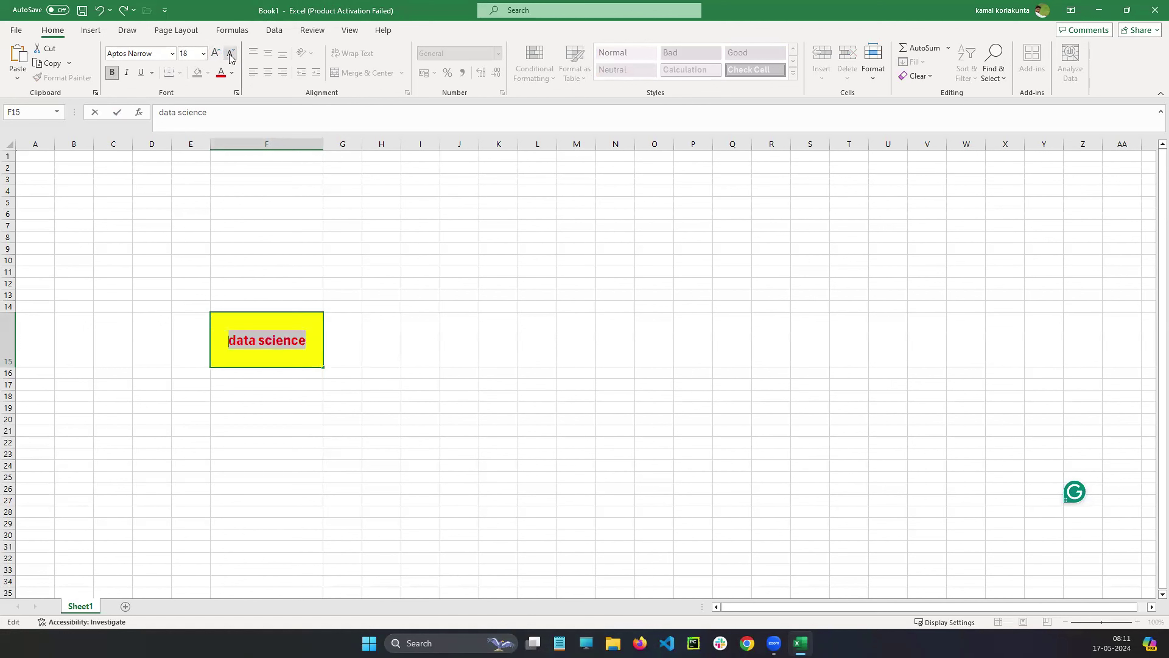
click(231, 74)
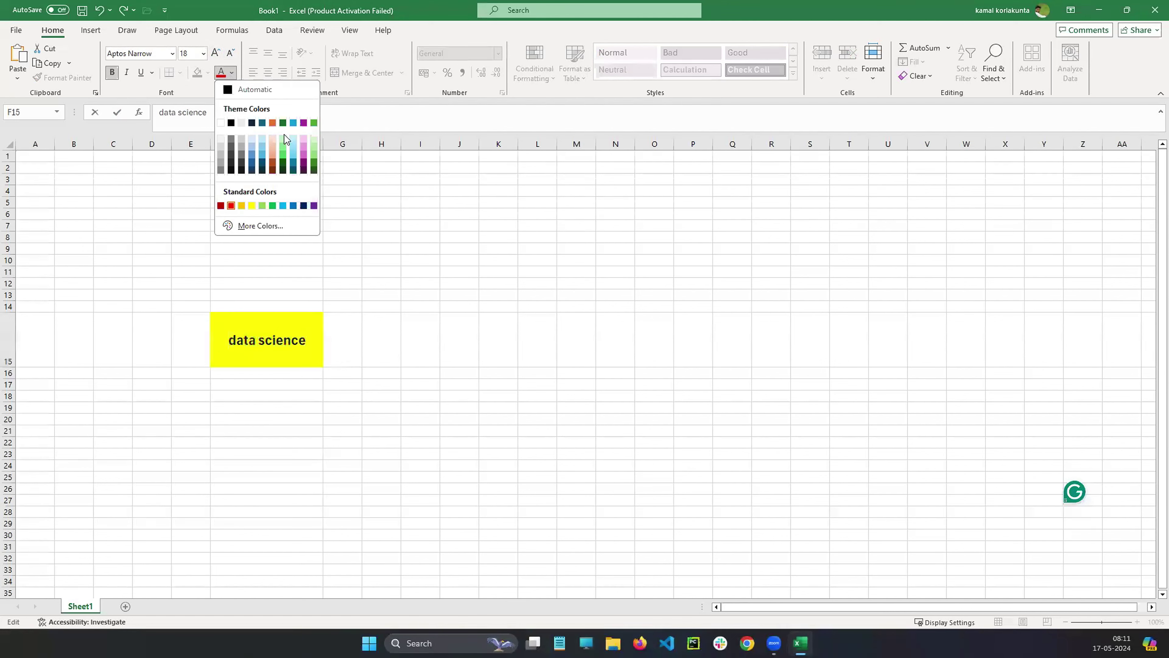
click(185, 97)
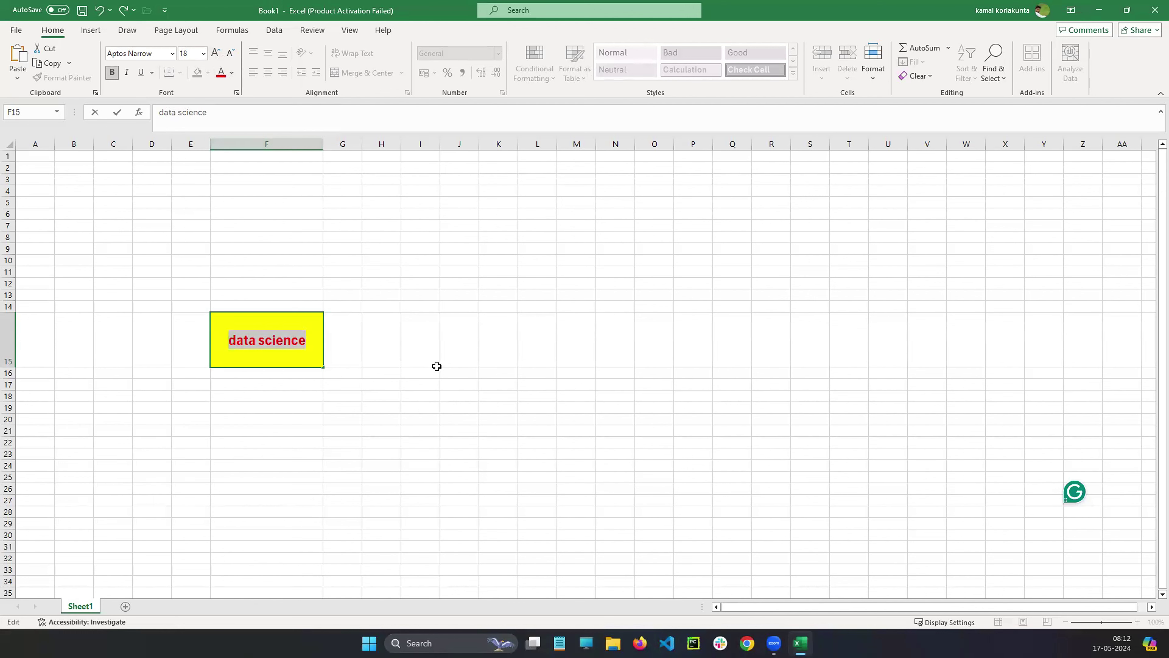
click(438, 384)
click(317, 344)
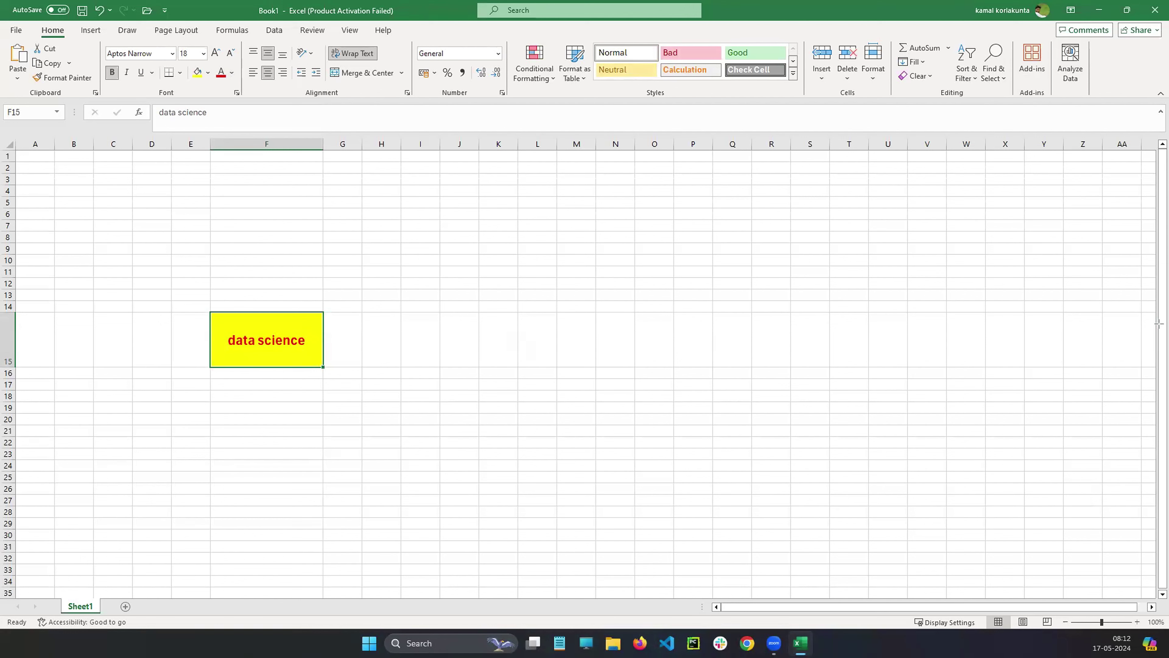
drag(508, 42, 557, 104)
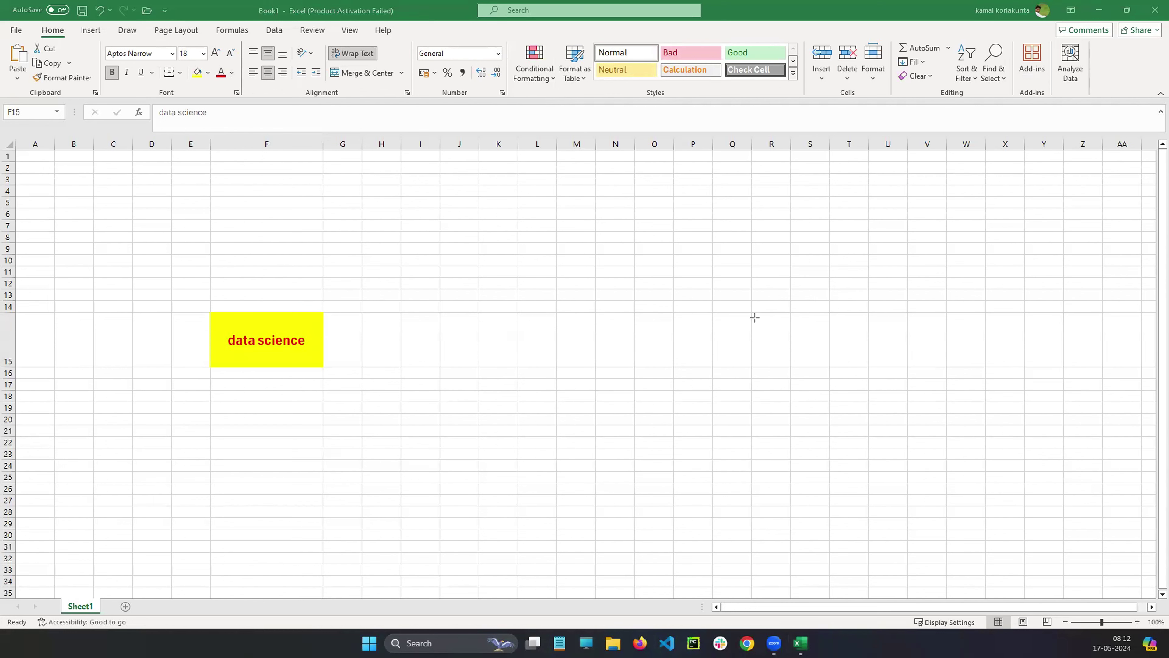
click(308, 331)
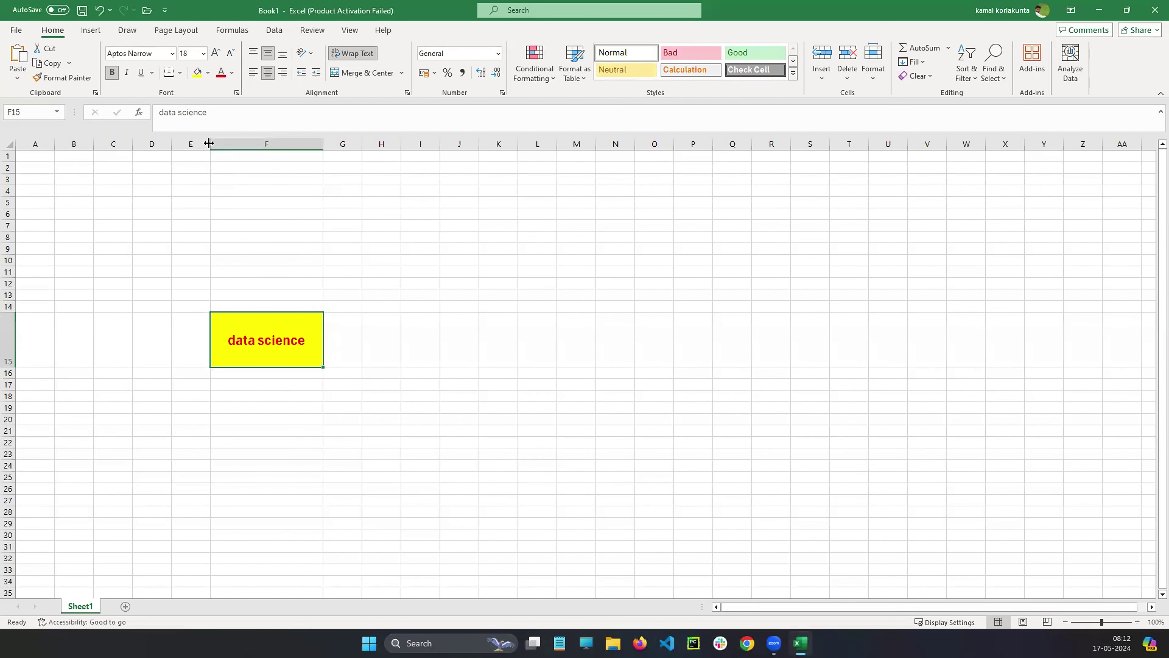
Widen columns E, D, C, B and A to roughly three times their default width or more.
drag(209, 143, 348, 144)
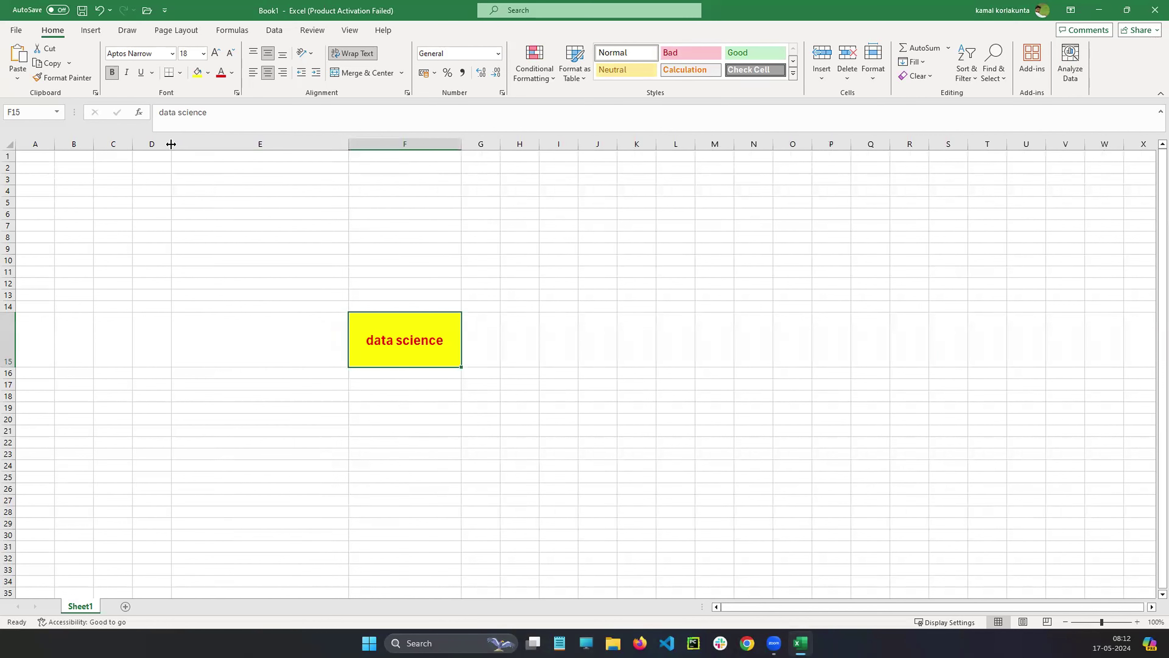
drag(171, 144, 272, 143)
drag(132, 144, 226, 144)
drag(94, 144, 172, 144)
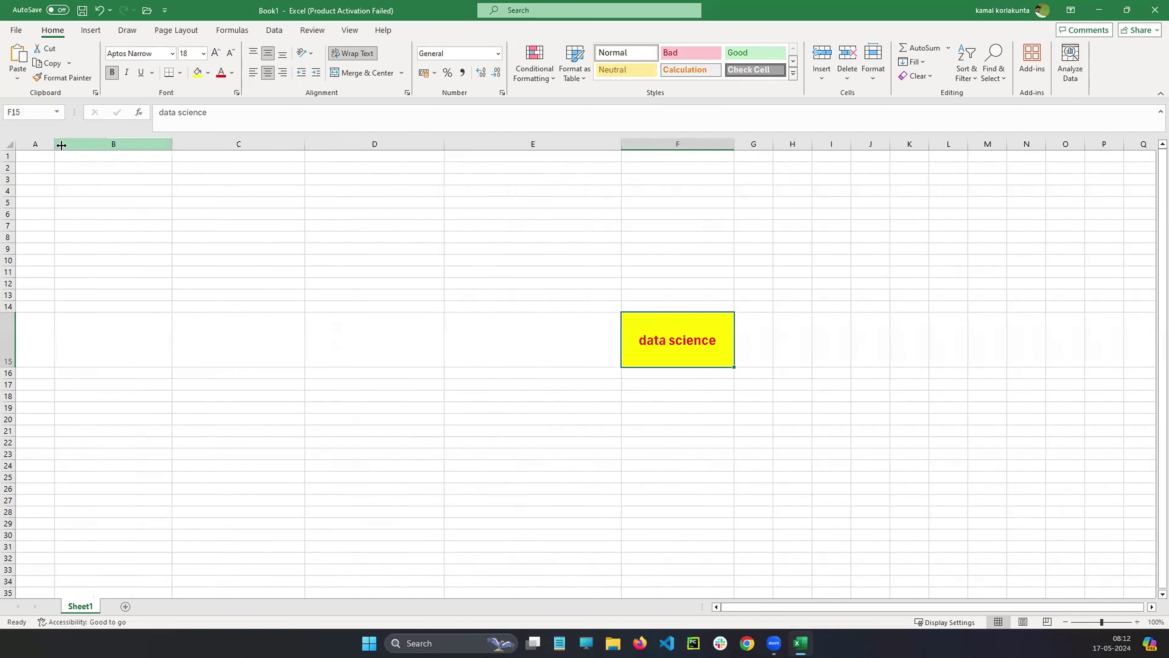
drag(54, 144, 131, 144)
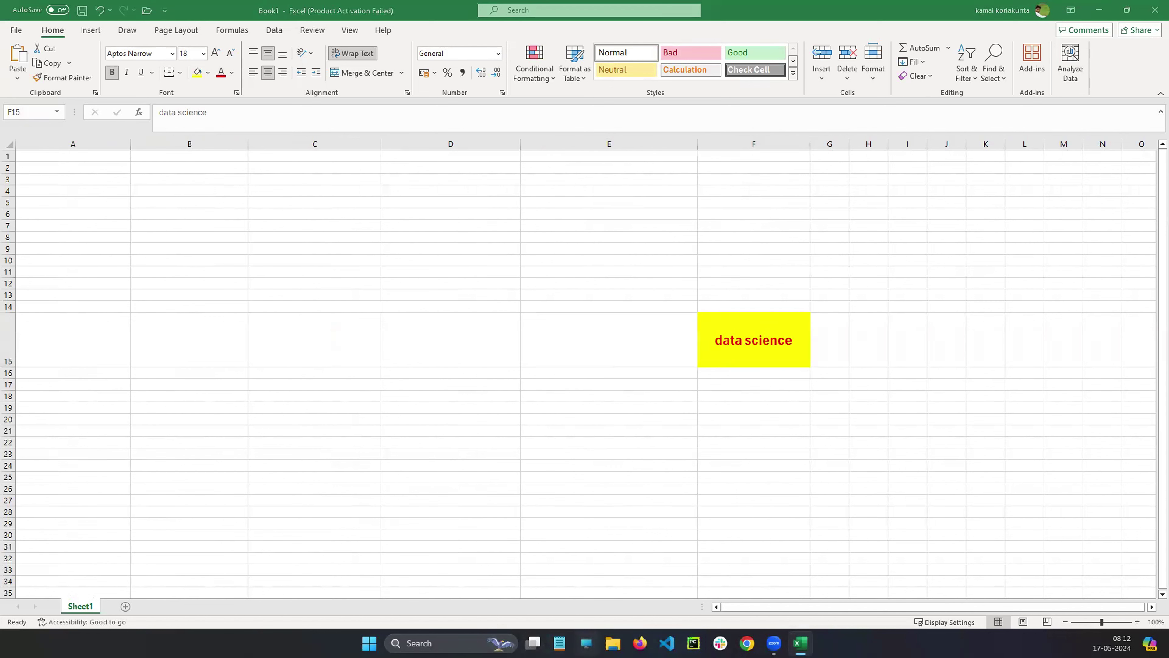
Switch to File Explorer and open the PowerBI folder inside Downloads.
key(super+e)
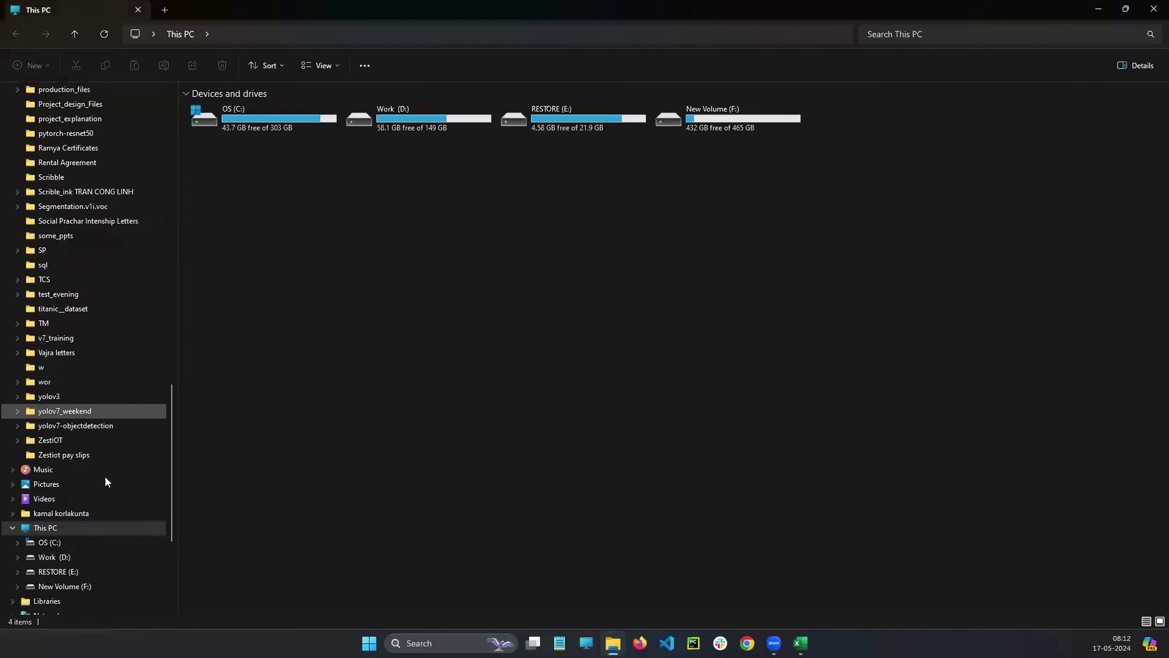
drag(169, 405, 168, 98)
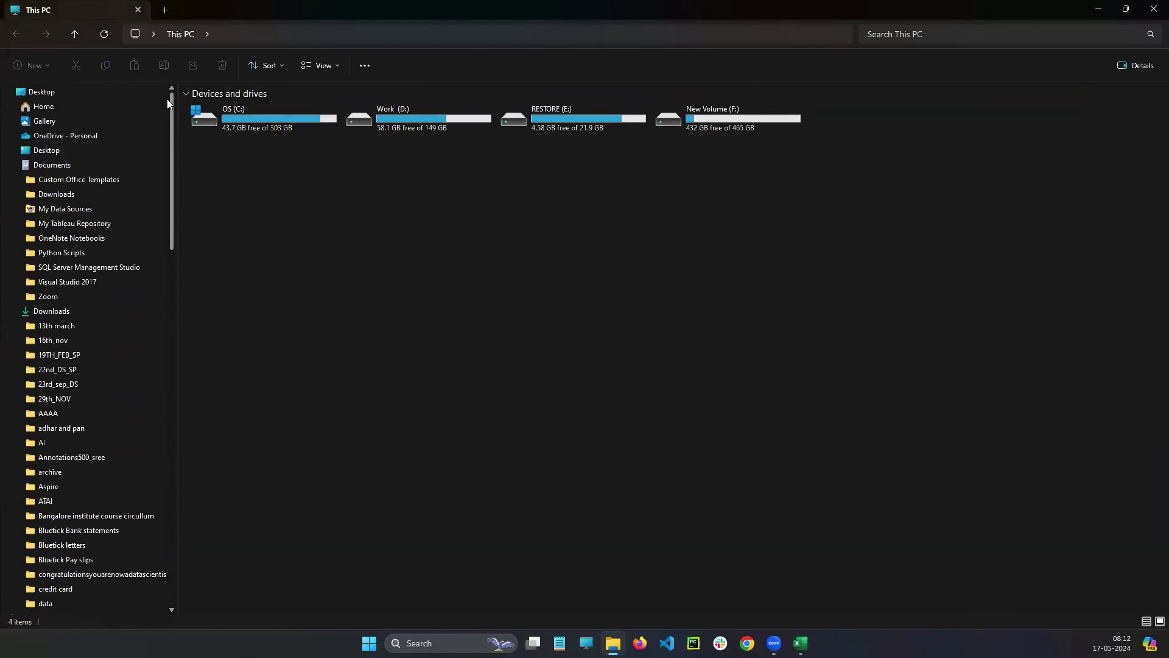
click(46, 311)
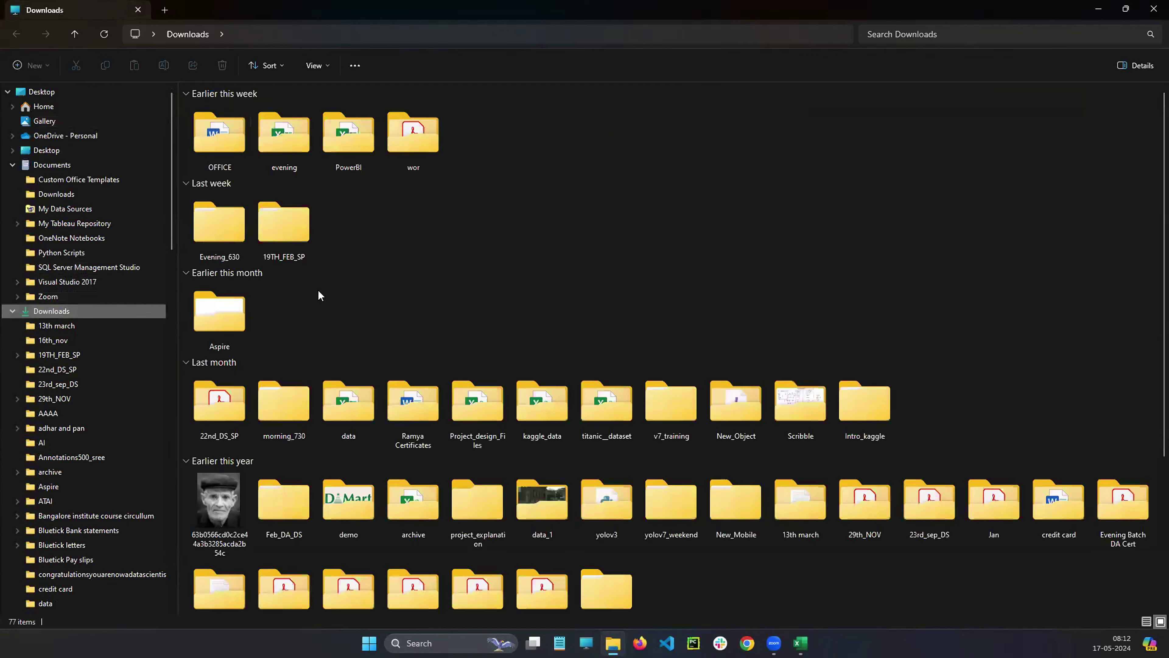
double_click(346, 167)
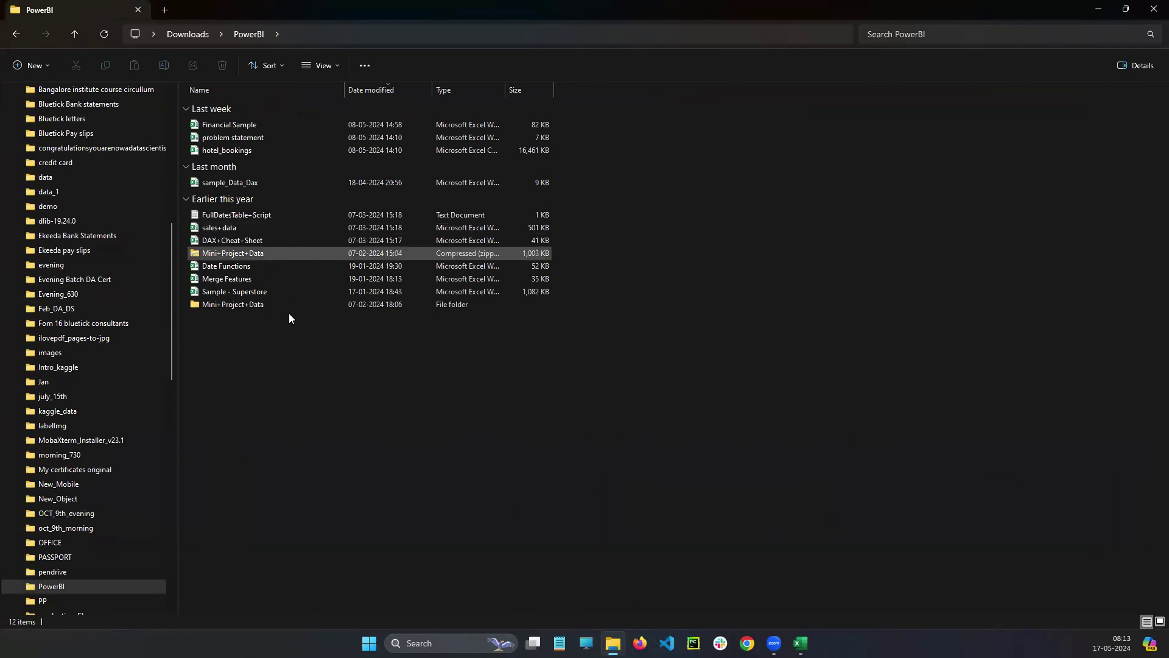
Open the sample_Data_Dax workbook to look at its data and close it again.
click(229, 183)
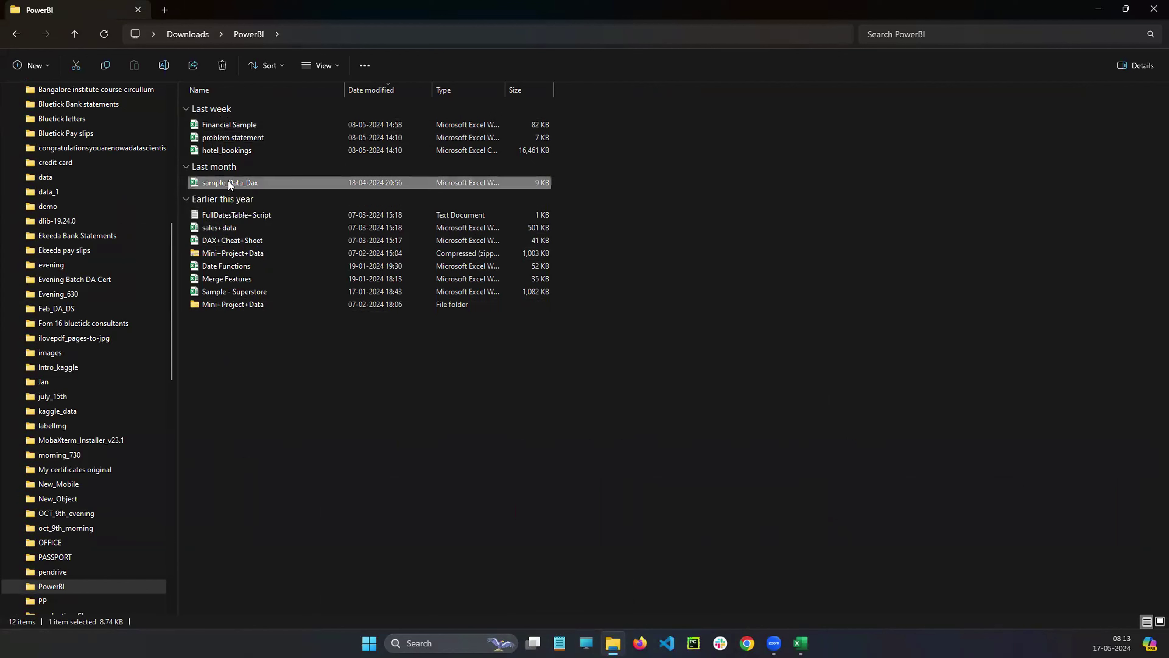
key(alt+Tab)
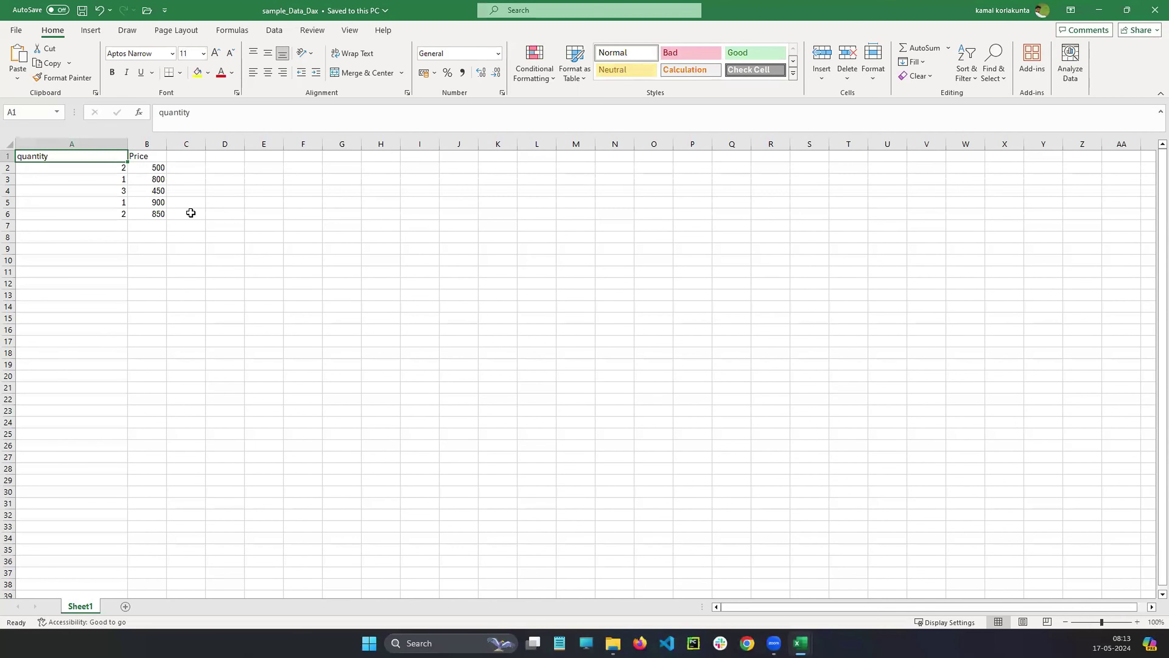
click(1149, 11)
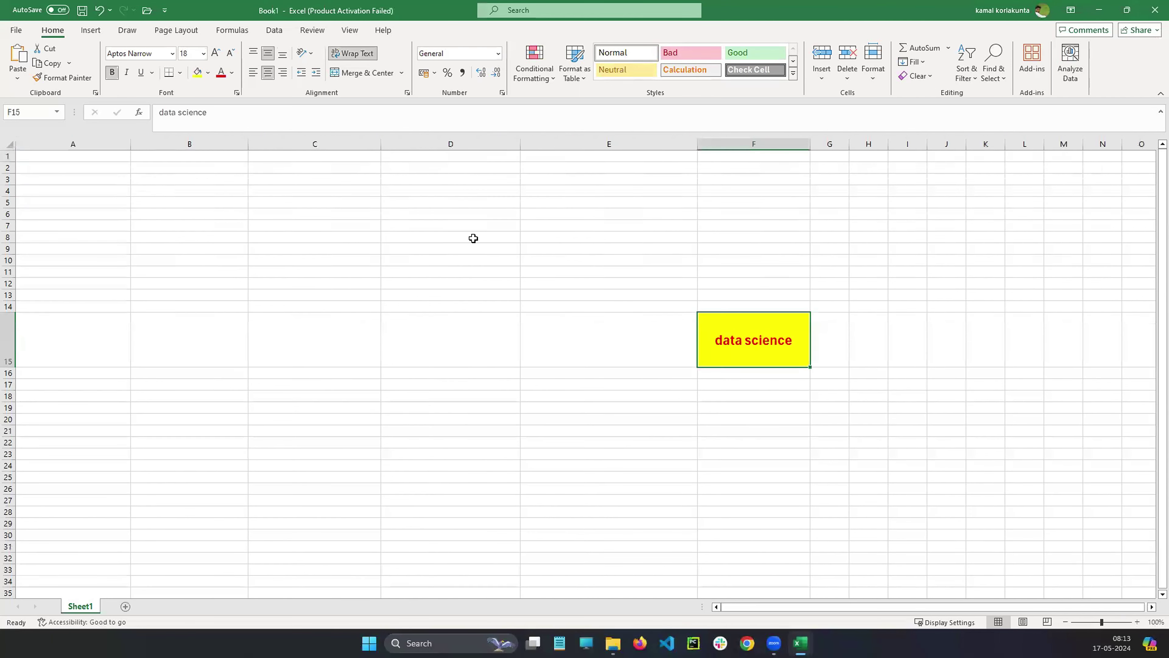
Open the Merge Features workbook from the PowerBI folder, look through its sheets up to Conditional Prefix, and close it.
click(613, 643)
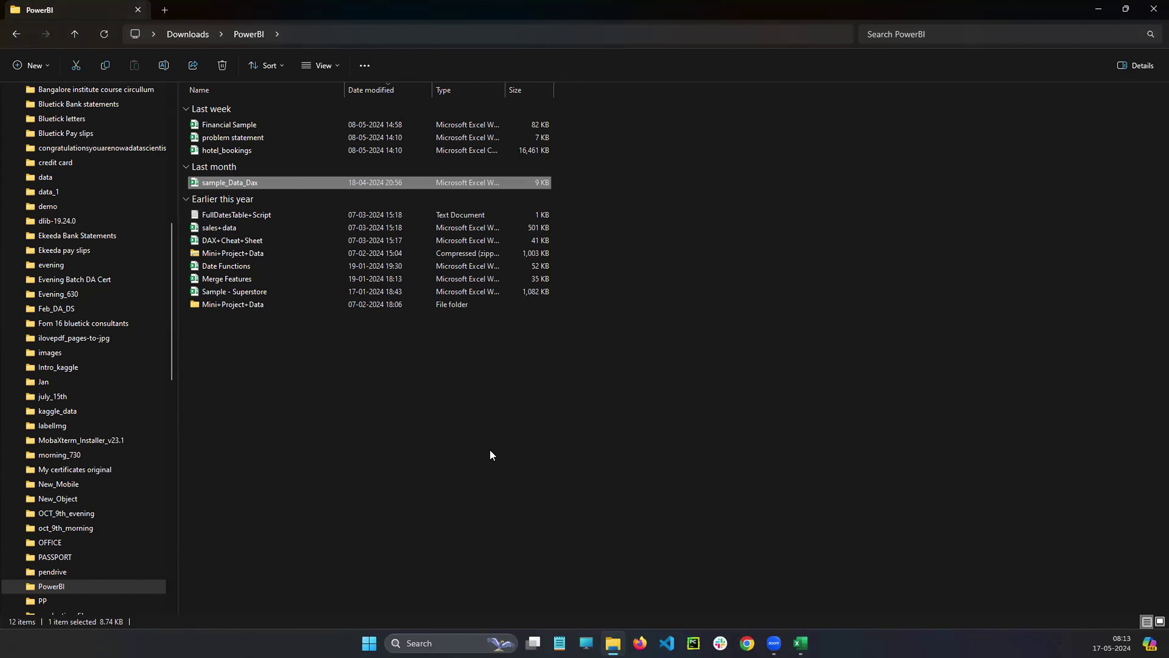
double_click(231, 282)
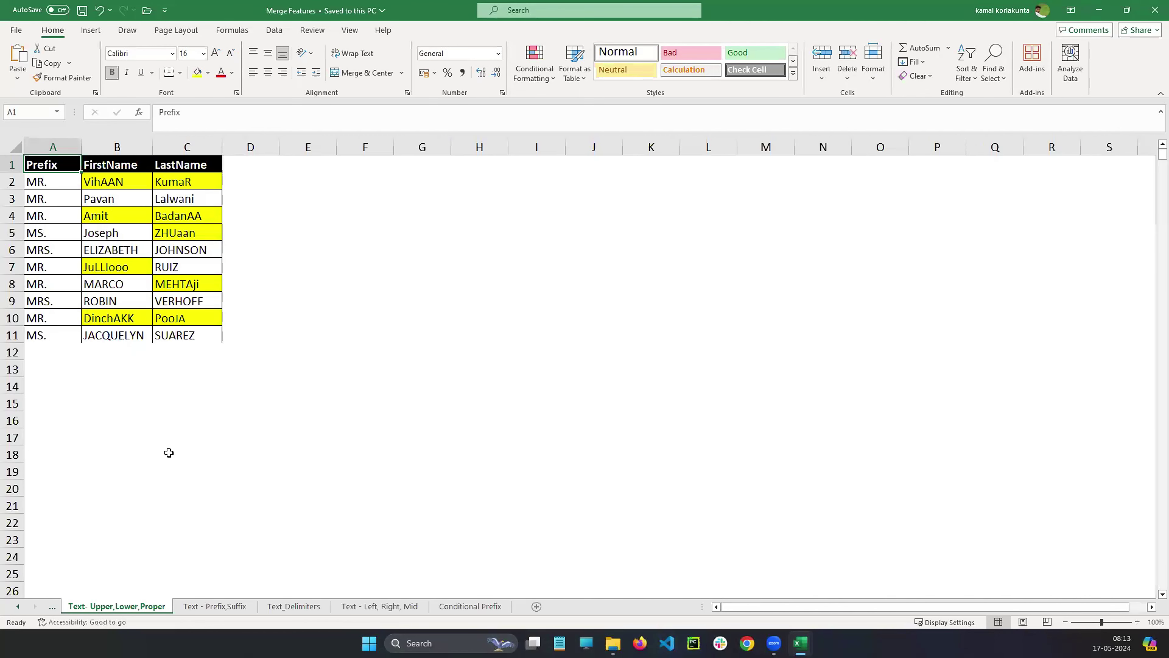
click(235, 611)
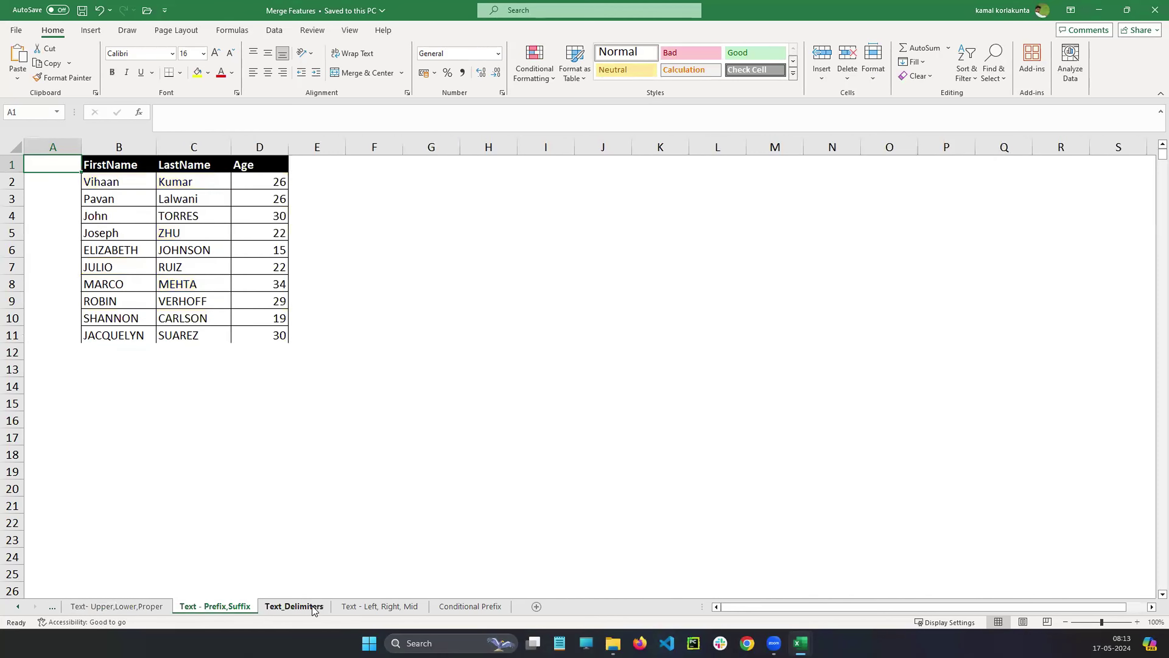
click(317, 608)
click(378, 609)
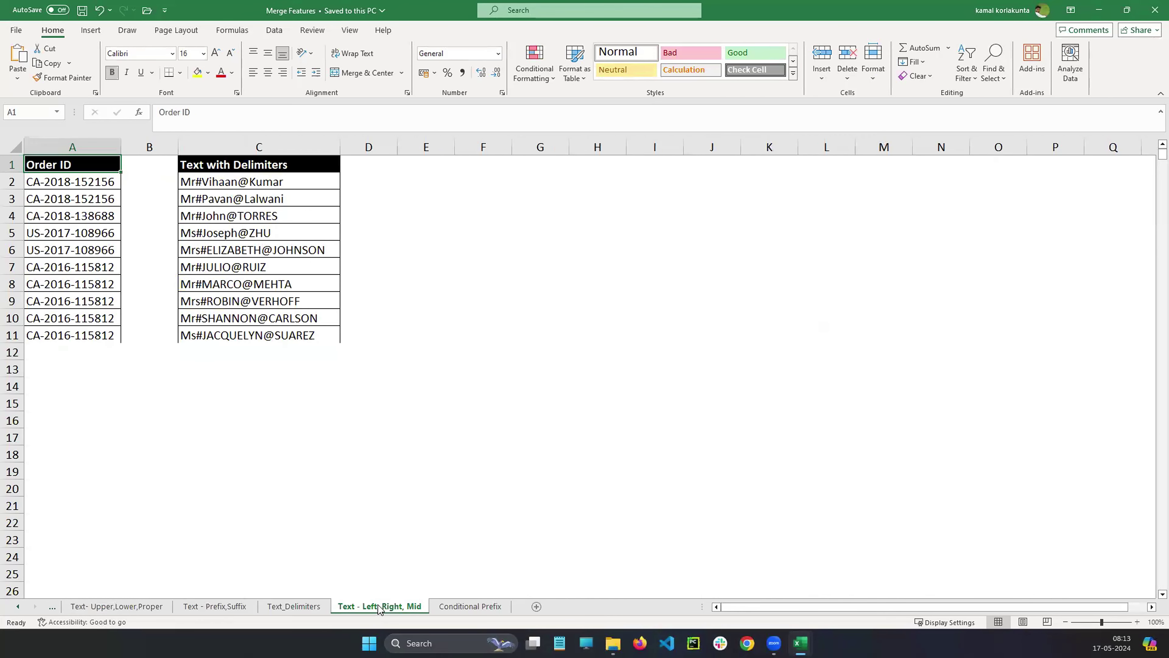
click(476, 606)
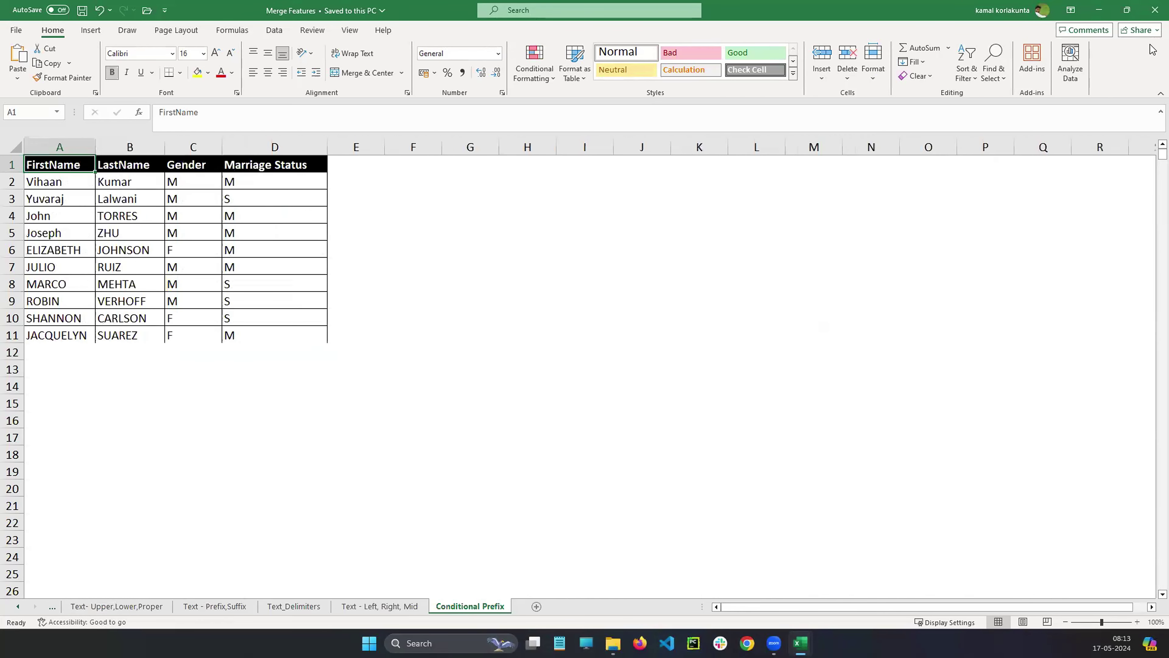
click(1153, 14)
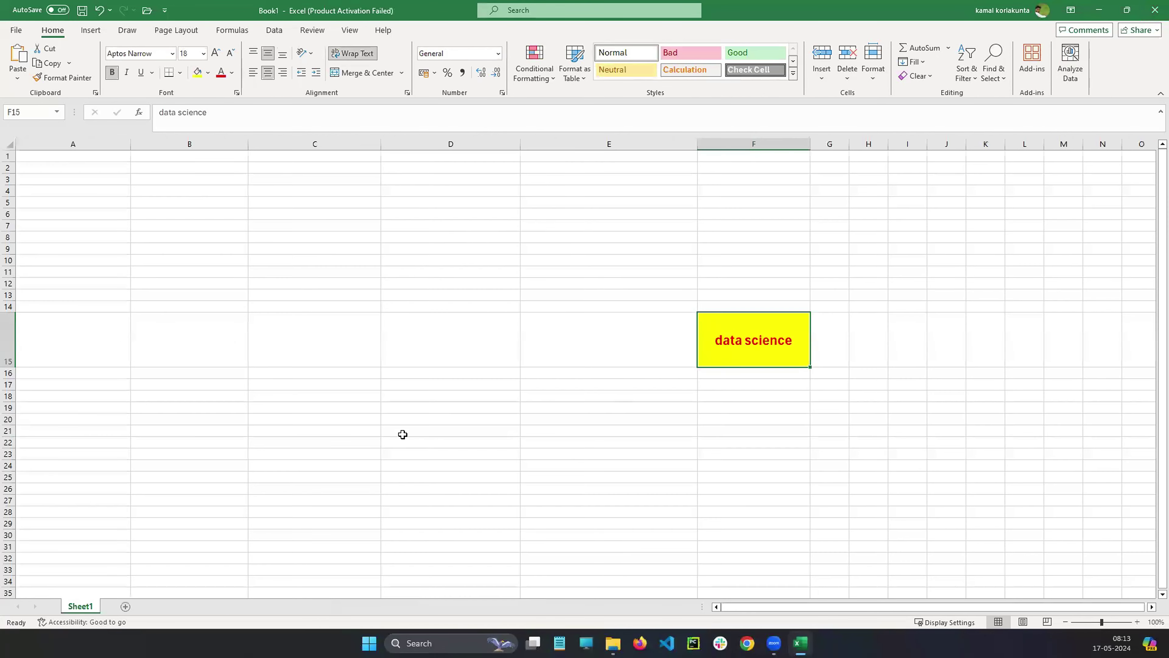
Open the sales+data workbook from the PowerBI folder, glance at the products sheet and return to the sales sheet.
click(612, 643)
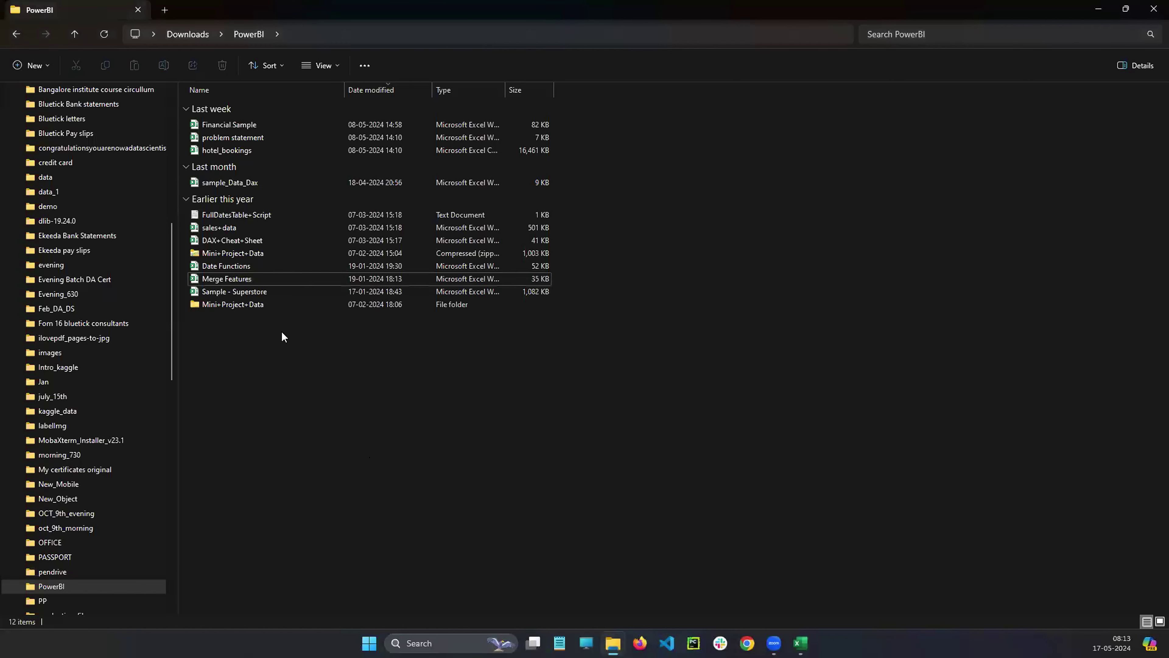
double_click(229, 230)
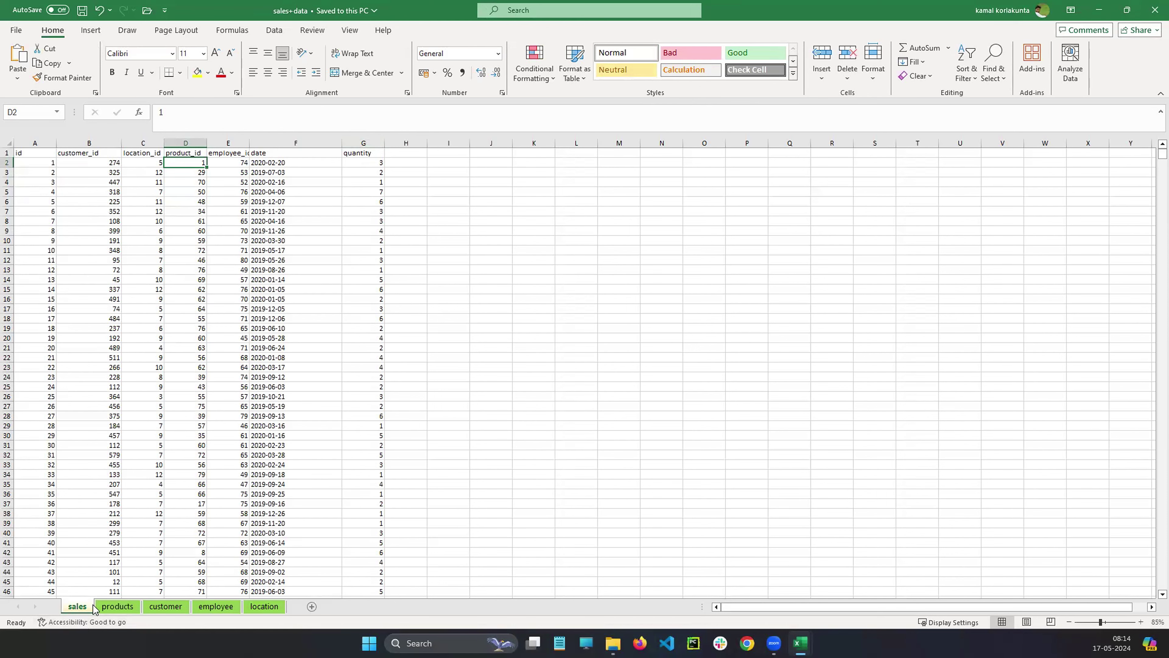
click(116, 607)
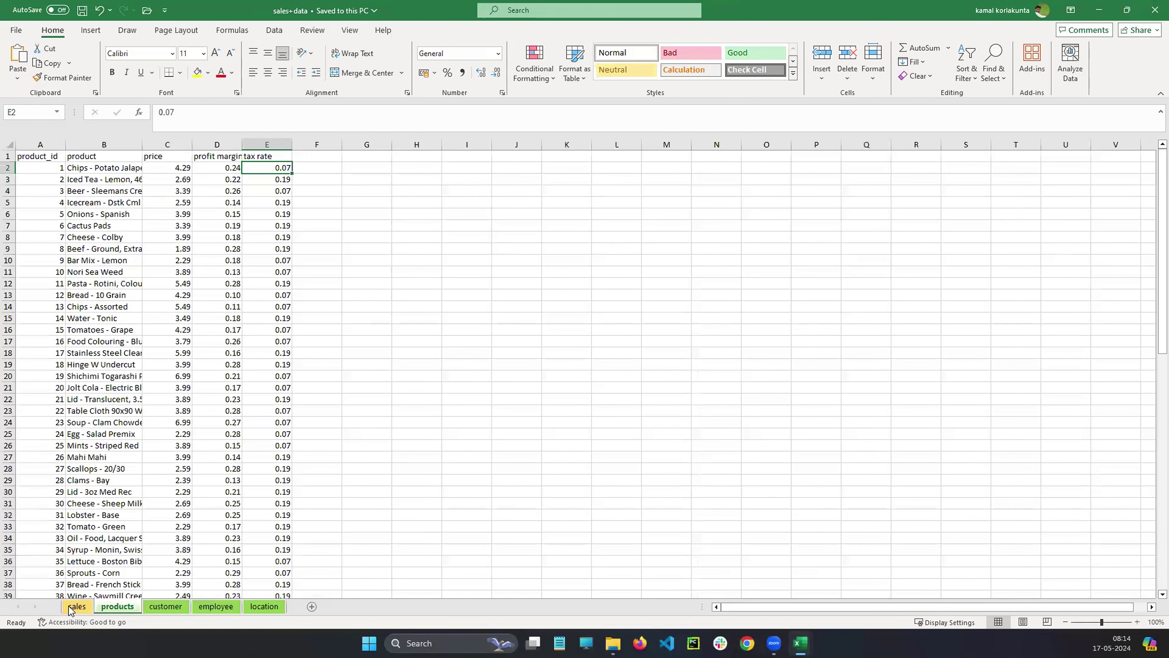
click(77, 606)
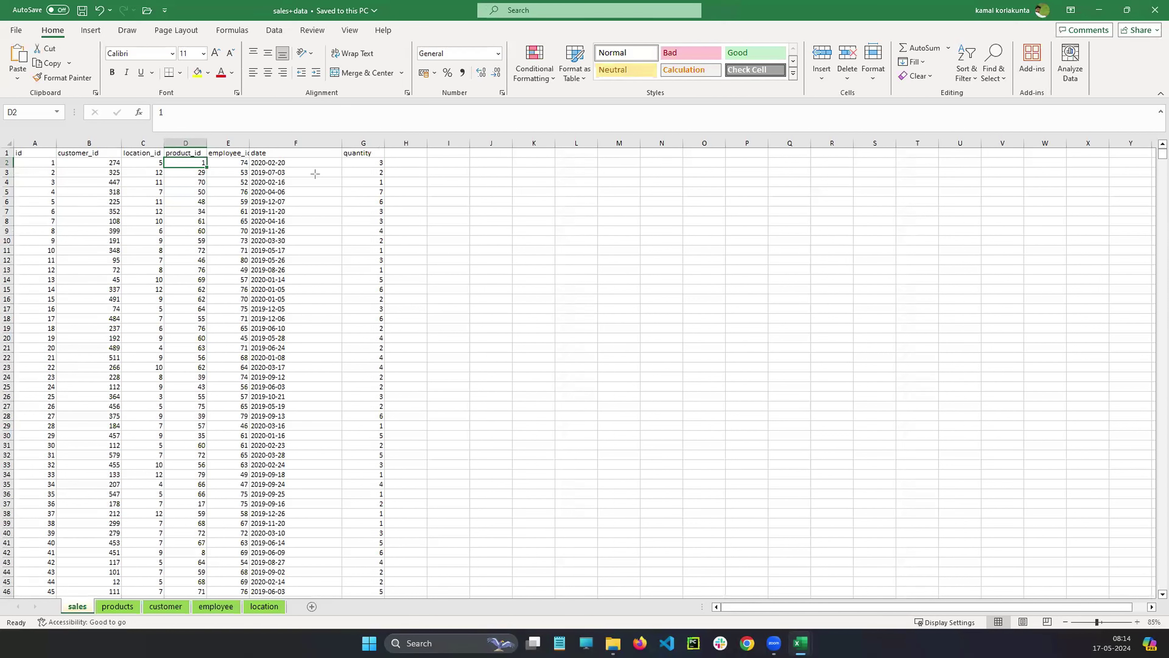
Annotate the quantity column in red with a circle around header G and a downward arrow, and clear the marks.
key(super+shift+s)
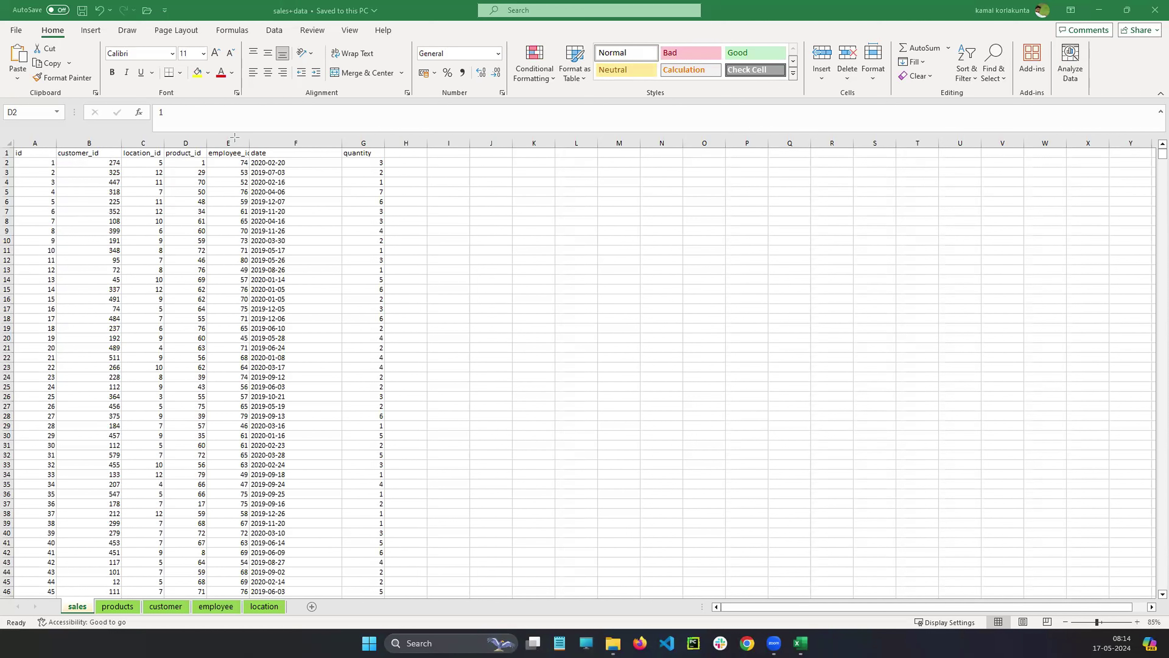
drag(341, 131, 391, 596)
drag(365, 168, 363, 280)
mouse_move(369, 136)
mouse_down()
mouse_move(364, 148)
mouse_move(378, 158)
mouse_move(405, 157)
mouse_up()
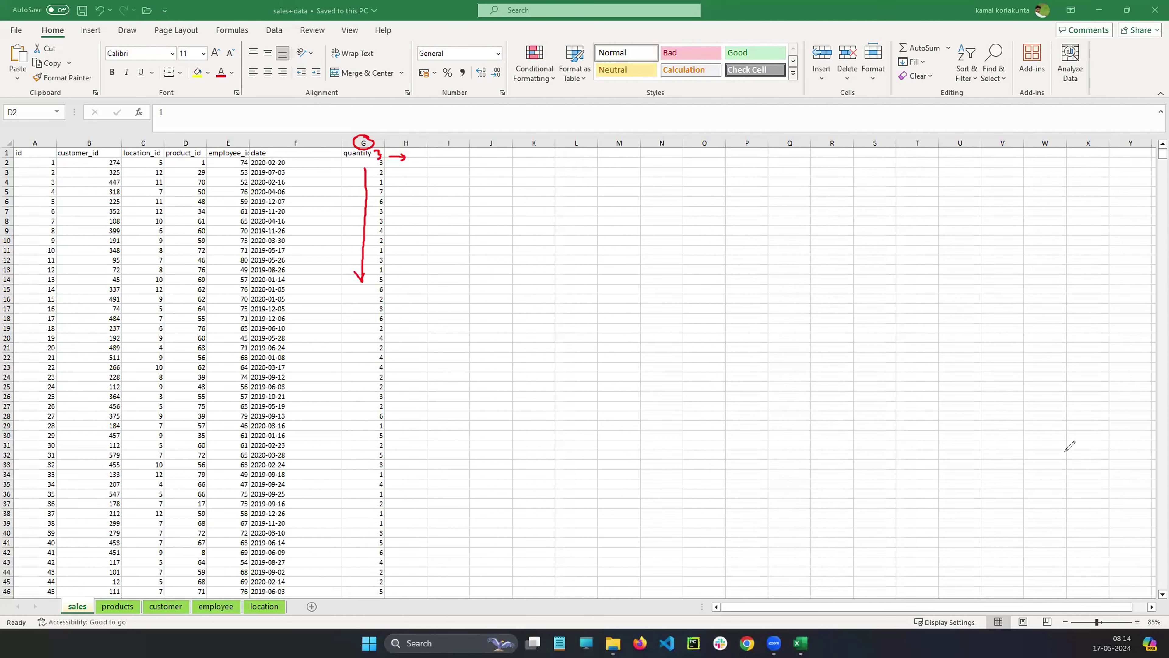
click(1153, 224)
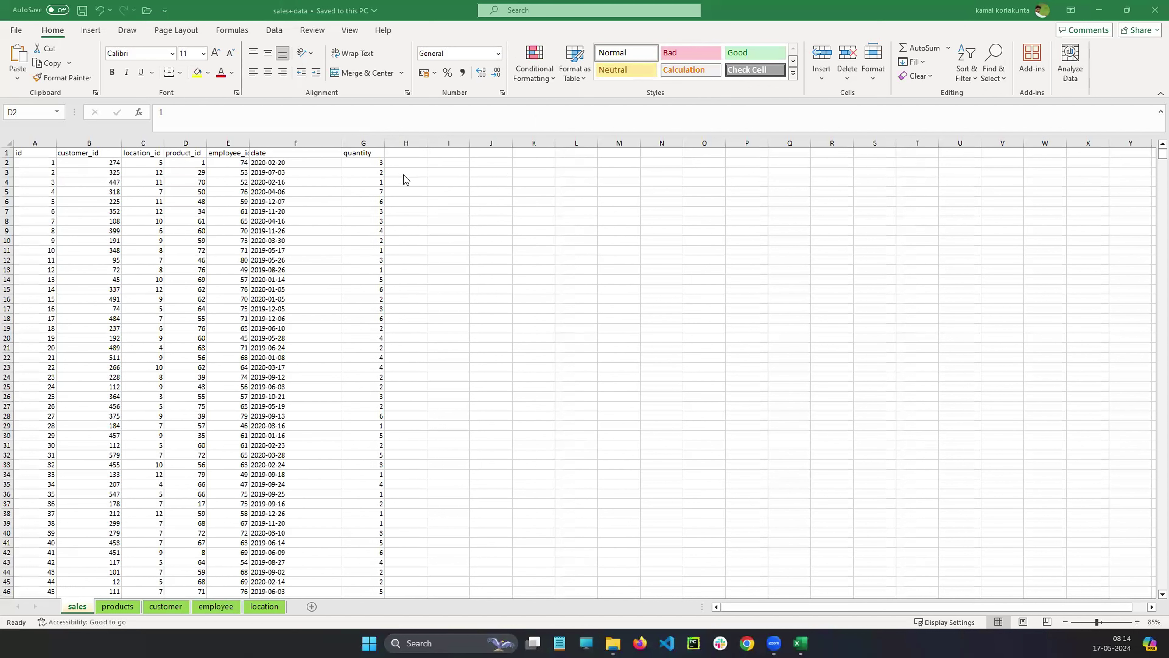
Erase the stray ink mark beside the quantity header and return to the selection tool.
click(373, 159)
click(375, 153)
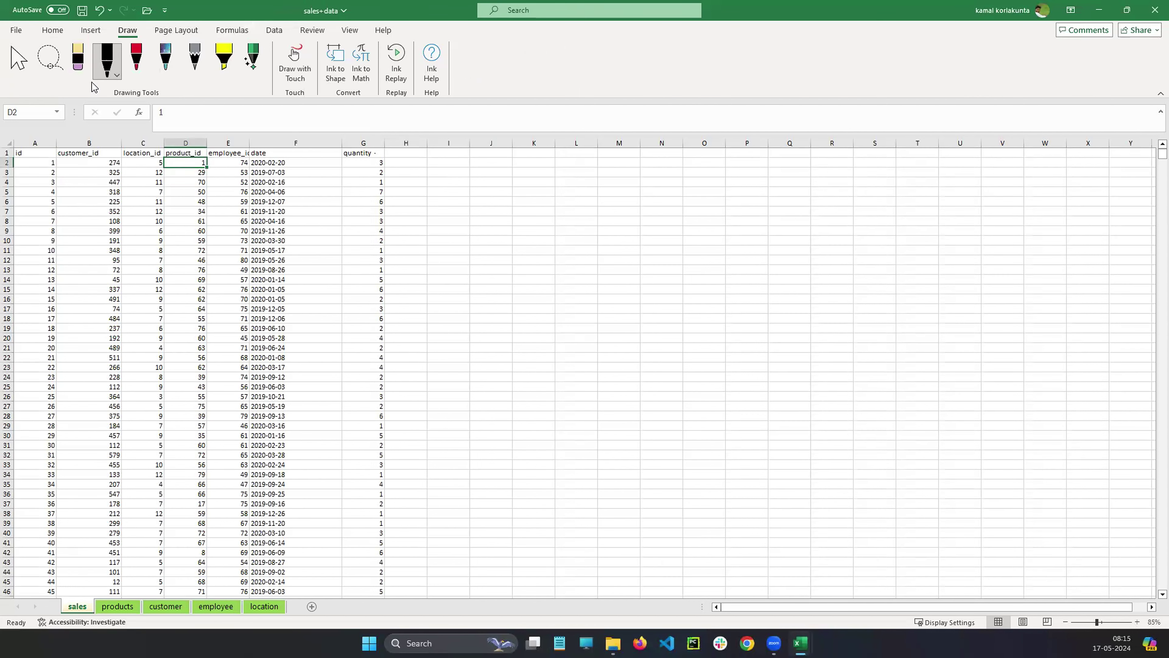
click(77, 59)
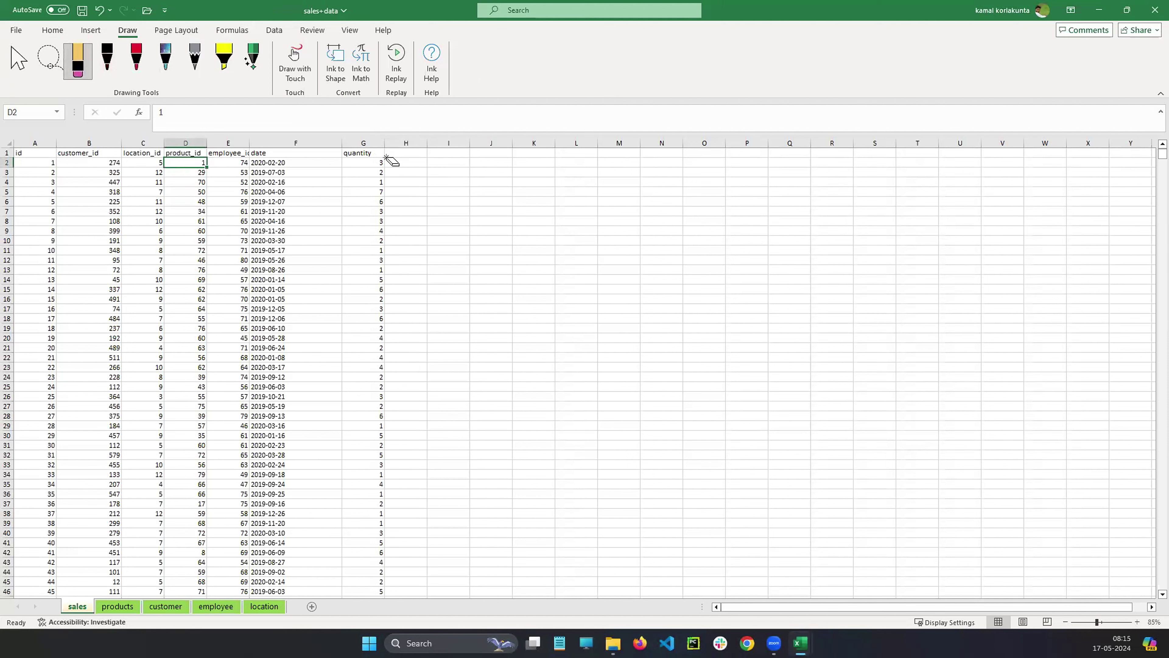
click(19, 60)
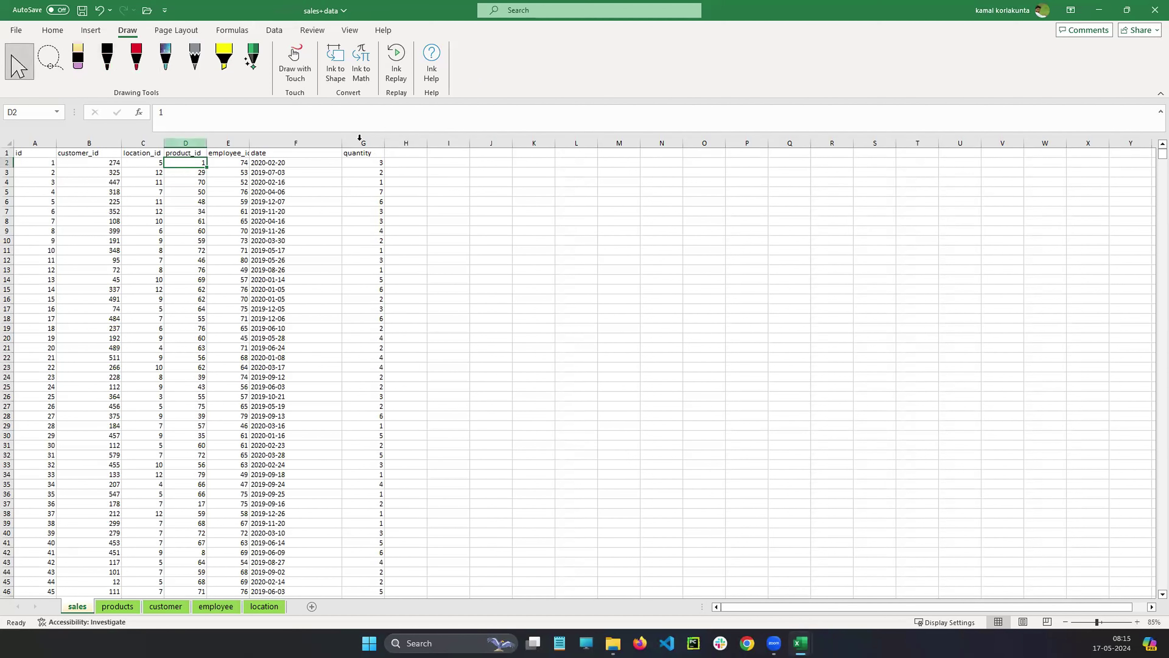
Examine the quantity column by selecting its header G1 and moving down through the values beneath it.
click(368, 154)
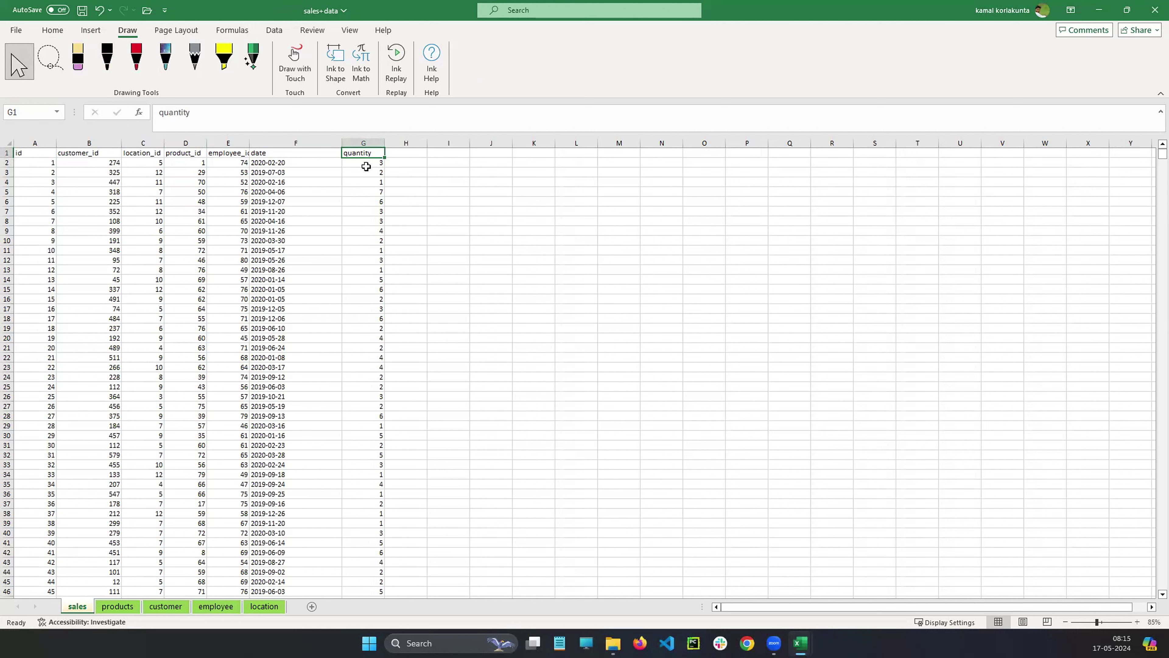
click(383, 249)
key(Down)
key(Down)
key(Down)
key(Down)
key(Down)
key(Down)
key(Down)
key(Down)
key(Down)
key(Down)
key(Down)
key(Down)
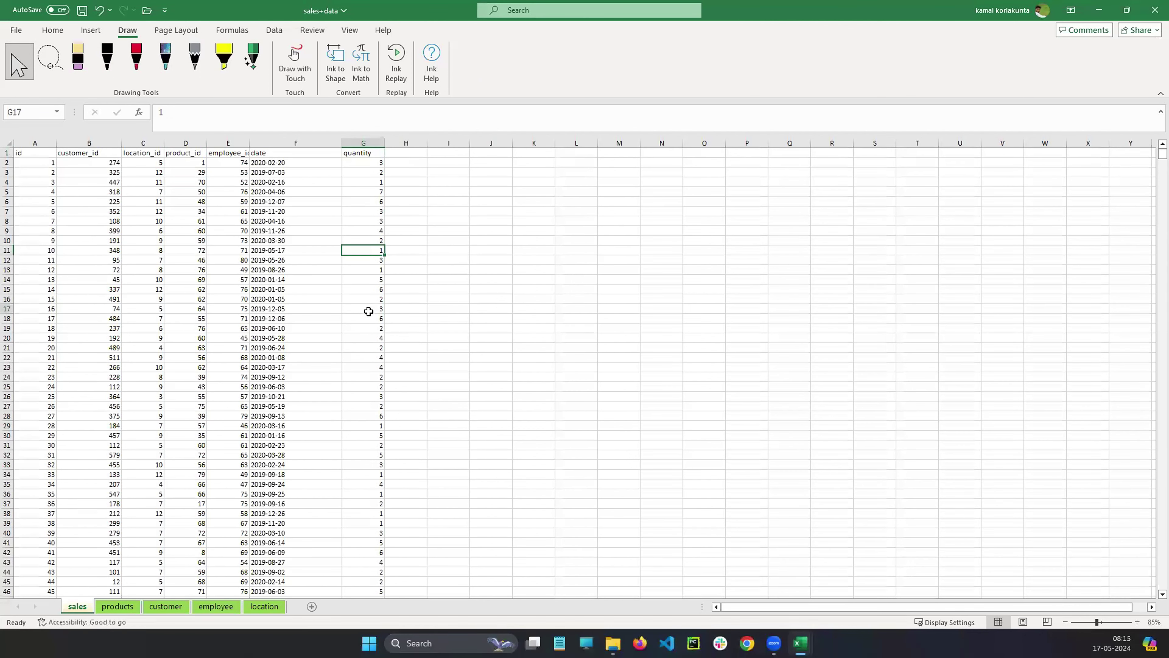
click(371, 282)
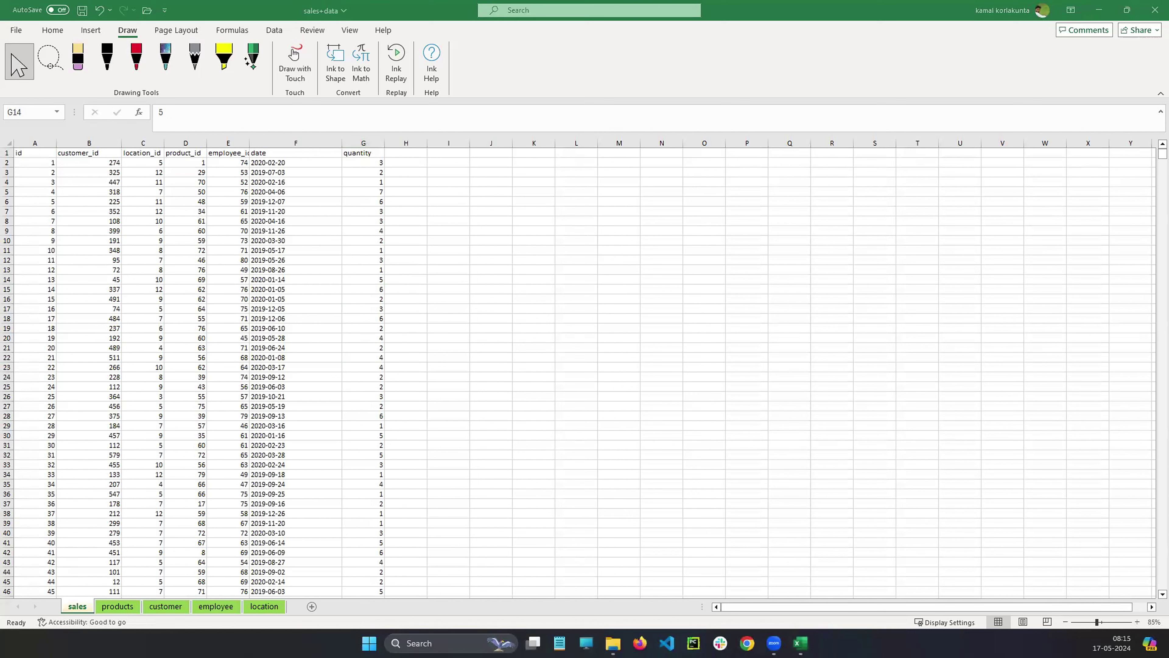
Select the quantity header in G1, the whole quantity column G, and finally the whole date column F.
click(364, 154)
click(369, 155)
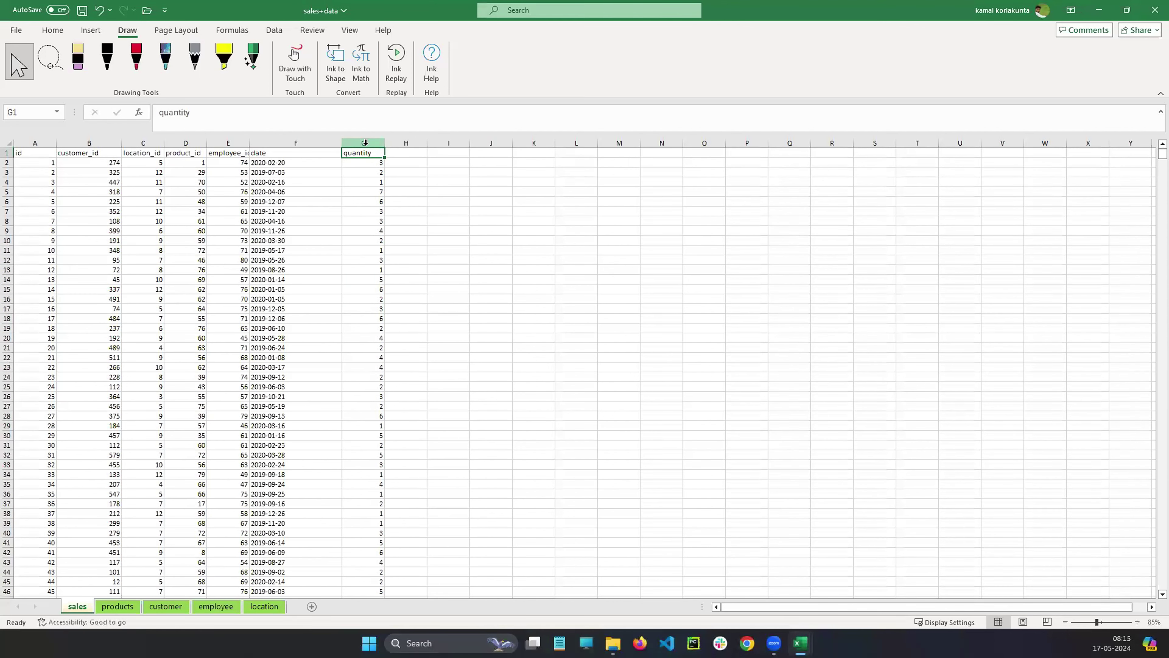
click(365, 143)
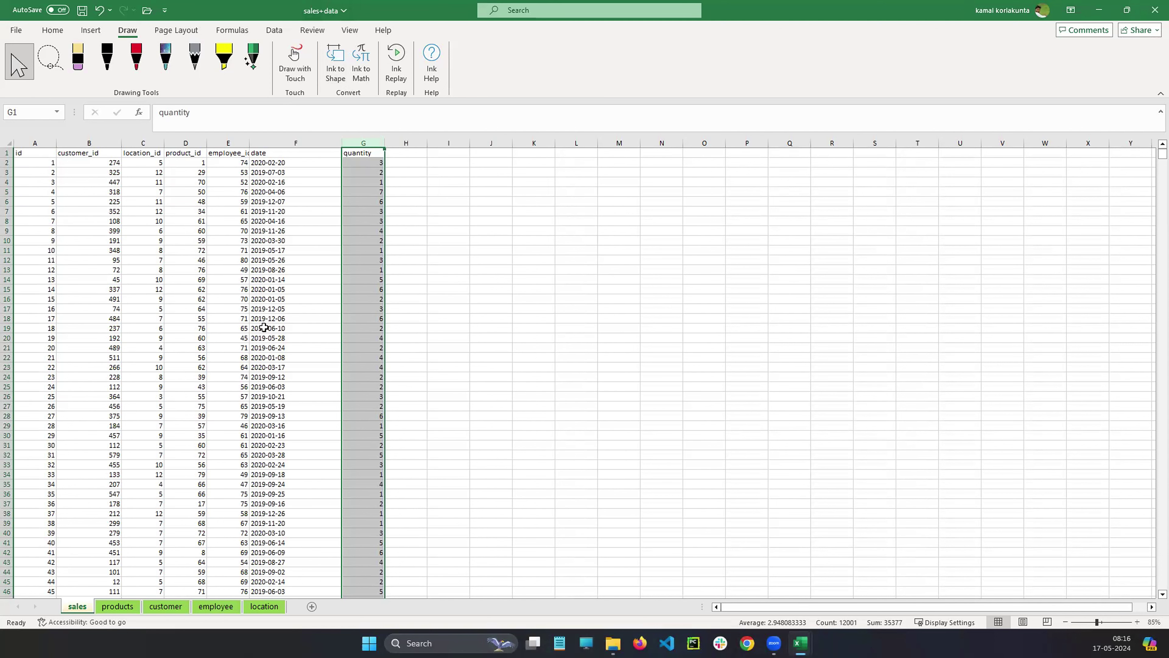
click(295, 142)
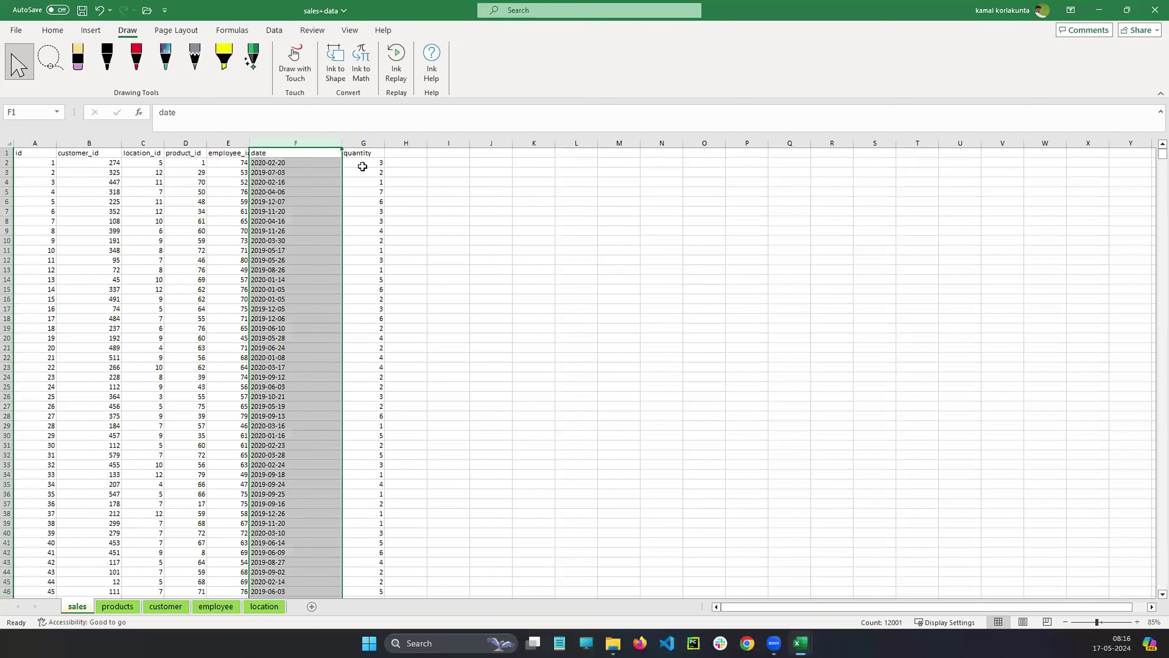
Bring up the Home commands and select the whole quantity column G.
click(372, 142)
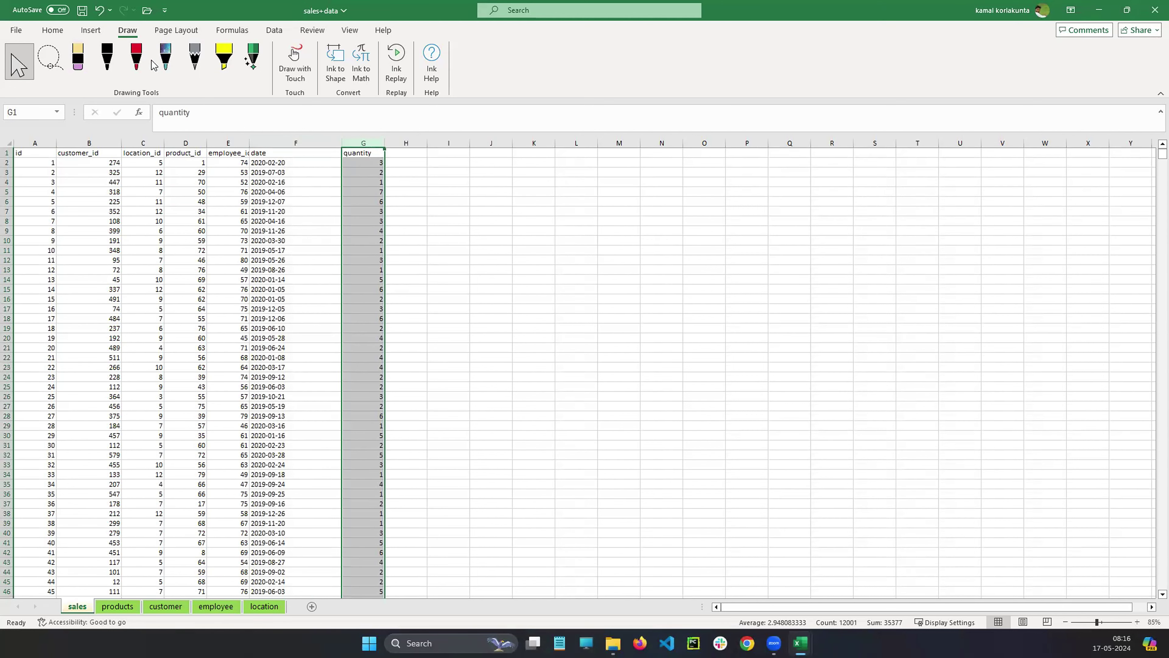
click(65, 35)
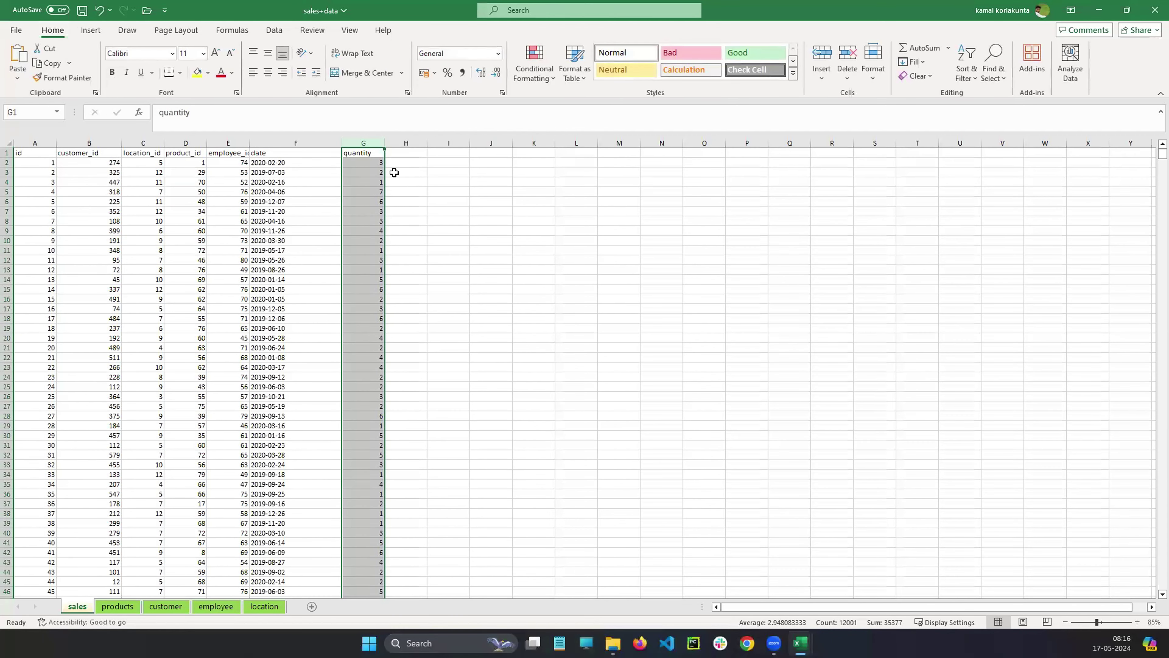
click(423, 200)
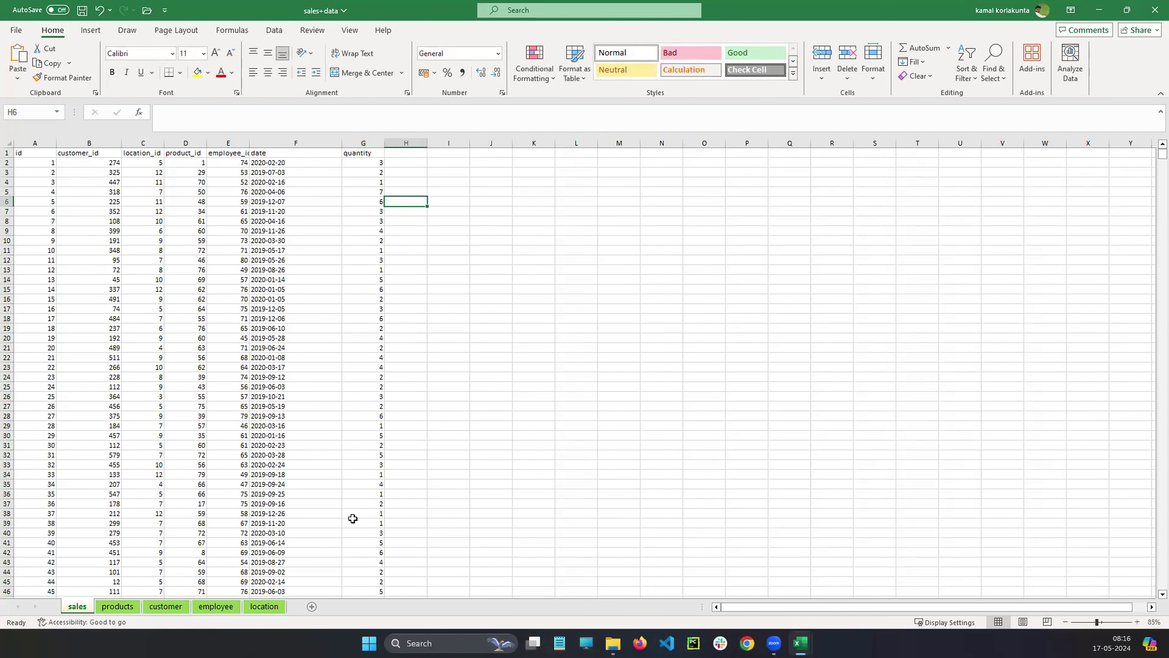
click(363, 143)
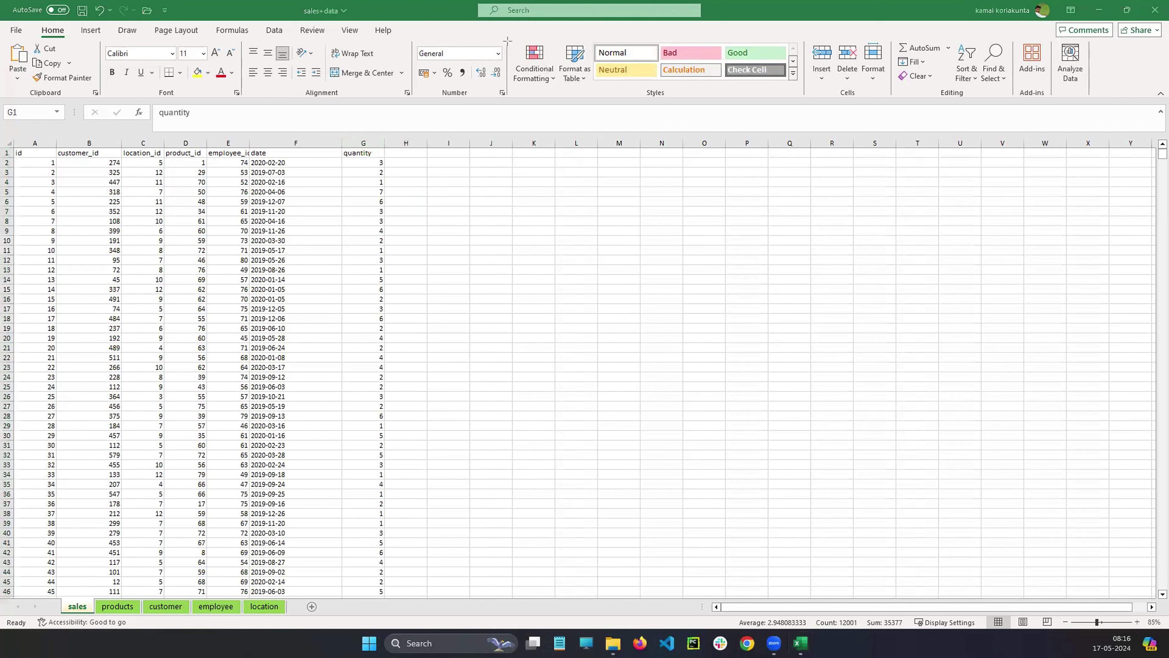
Annotate in red a rectangle around Conditional Formatting, an arrow above the quantity header and brackets around its first values, and clear the marks.
drag(508, 40, 556, 99)
mouse_move(513, 41)
mouse_down()
mouse_move(511, 92)
mouse_move(559, 51)
mouse_move(520, 92)
mouse_move(535, 90)
mouse_up()
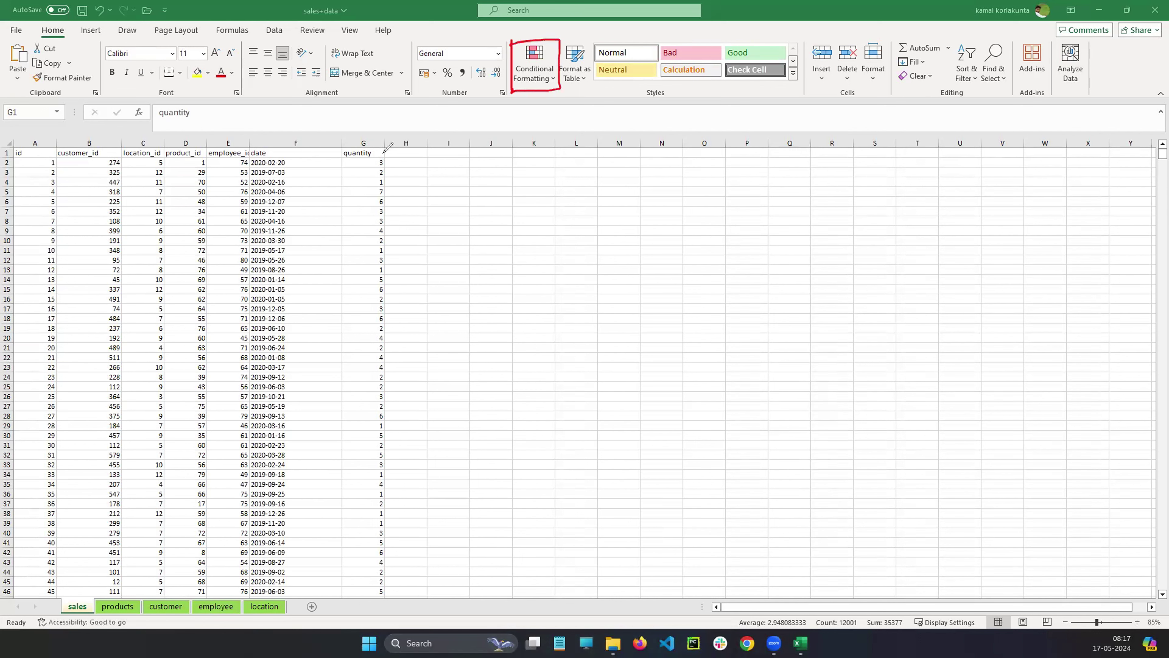
mouse_move(368, 122)
mouse_down()
mouse_move(360, 131)
mouse_move(373, 130)
mouse_up()
drag(390, 167, 391, 240)
mouse_move(366, 167)
mouse_down()
mouse_move(356, 205)
mouse_move(370, 232)
mouse_up()
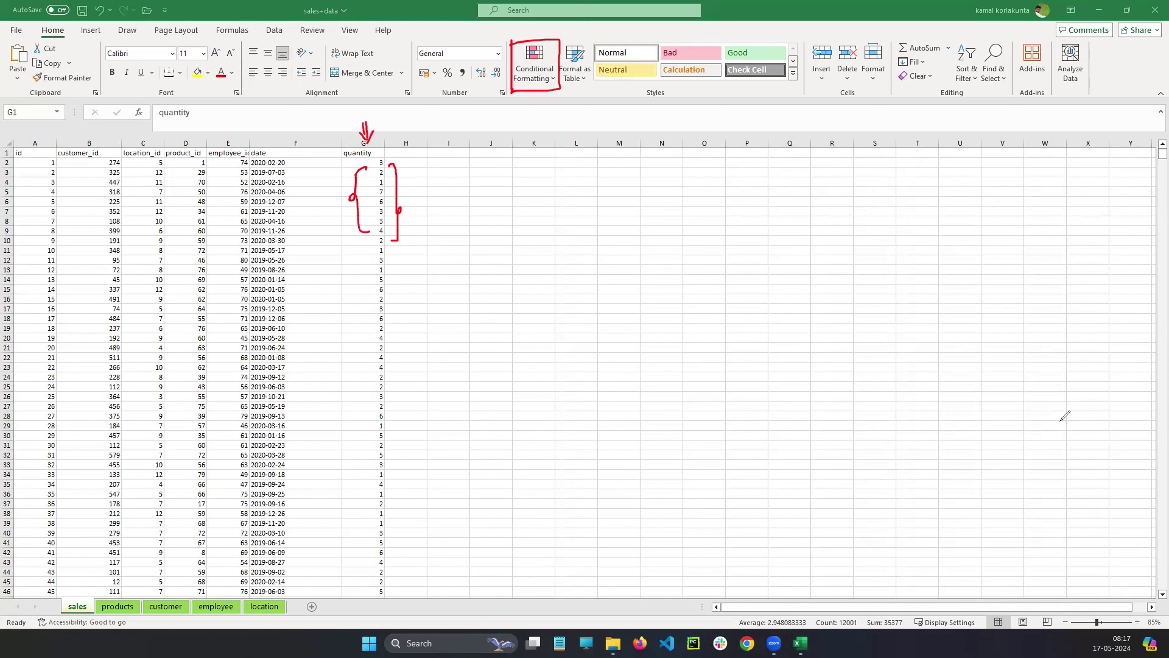
click(1121, 464)
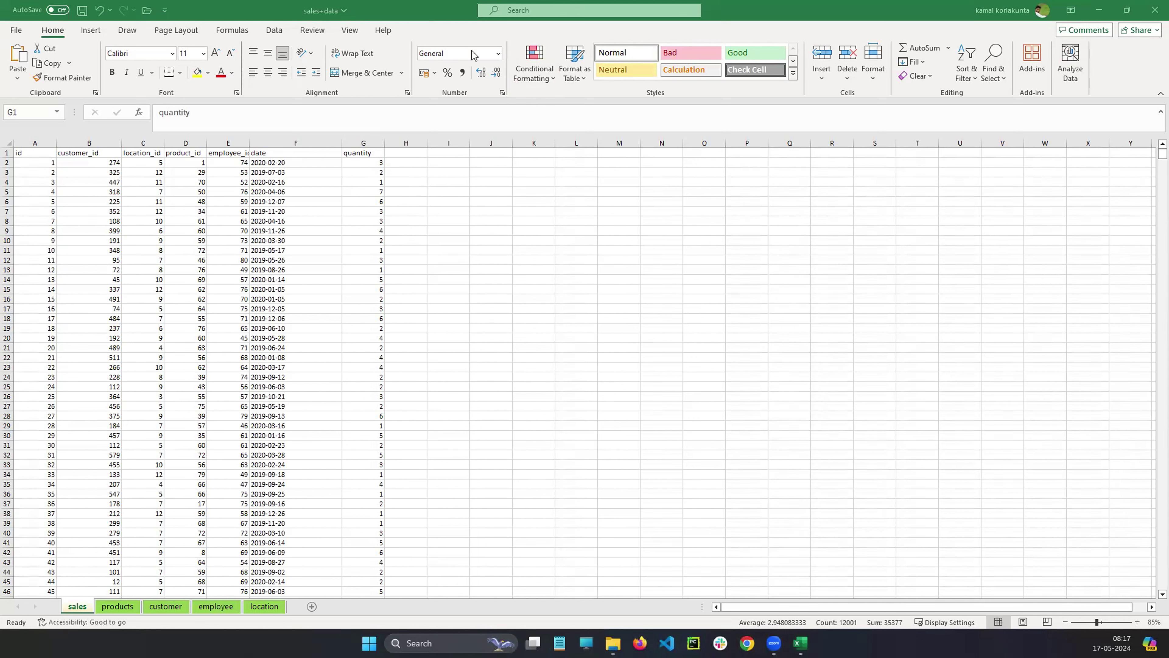
Highlight the quantity column's cells greater than 6 using a Greater Than rule with Light Red Fill with Dark Red Text.
click(531, 79)
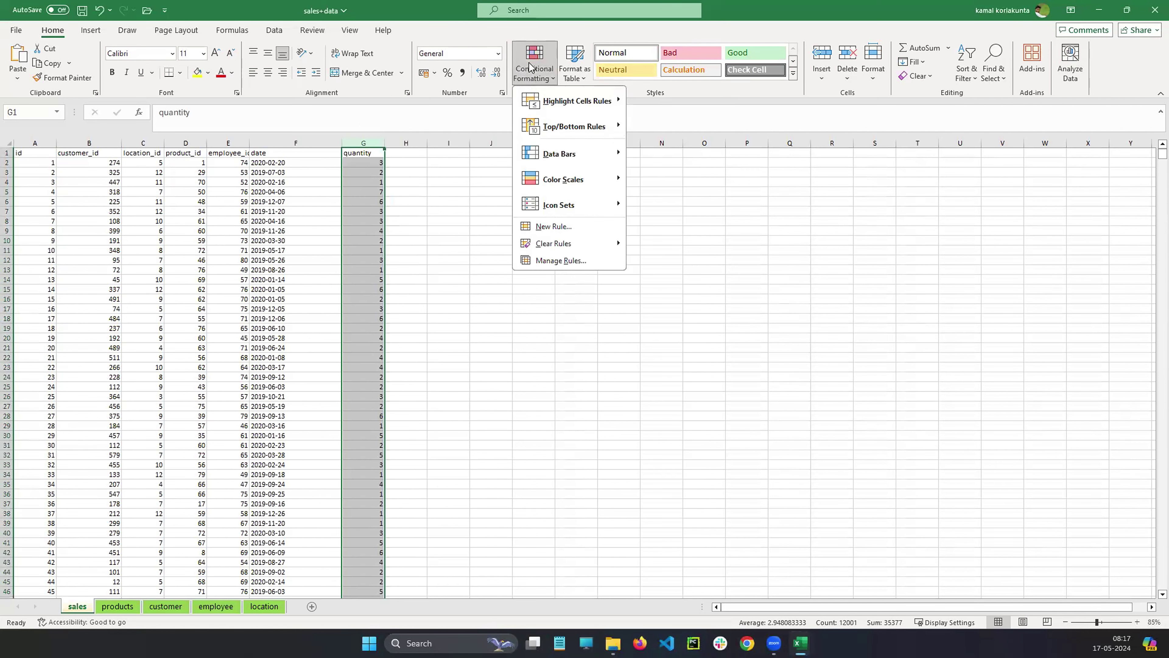
mouse_move(540, 105)
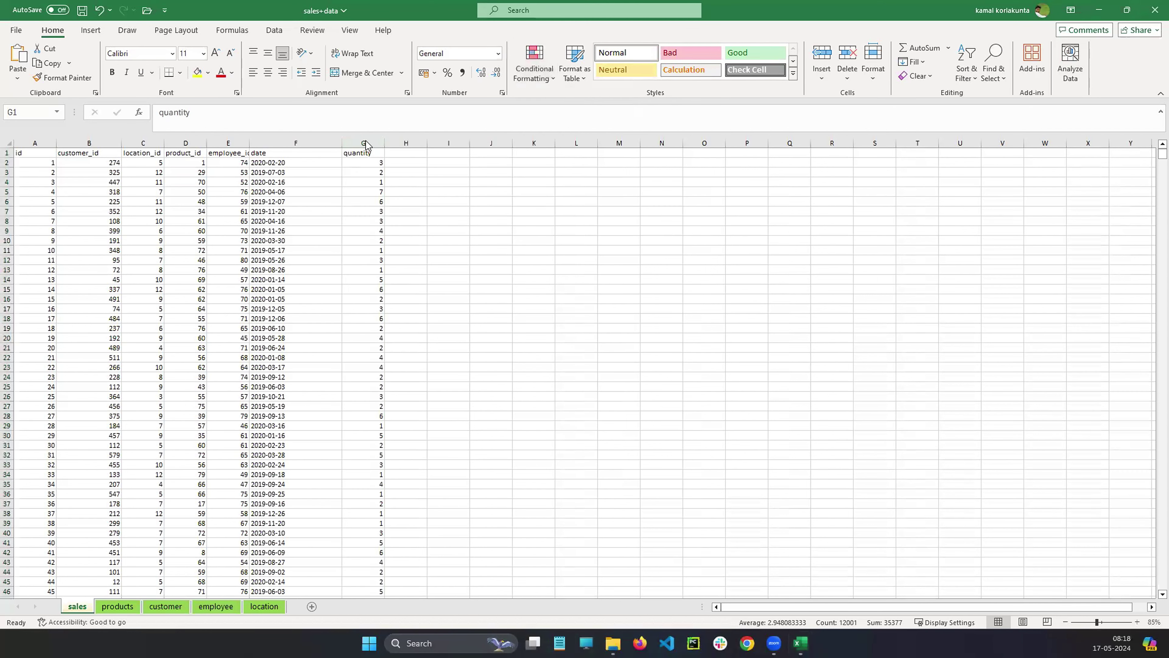
click(367, 144)
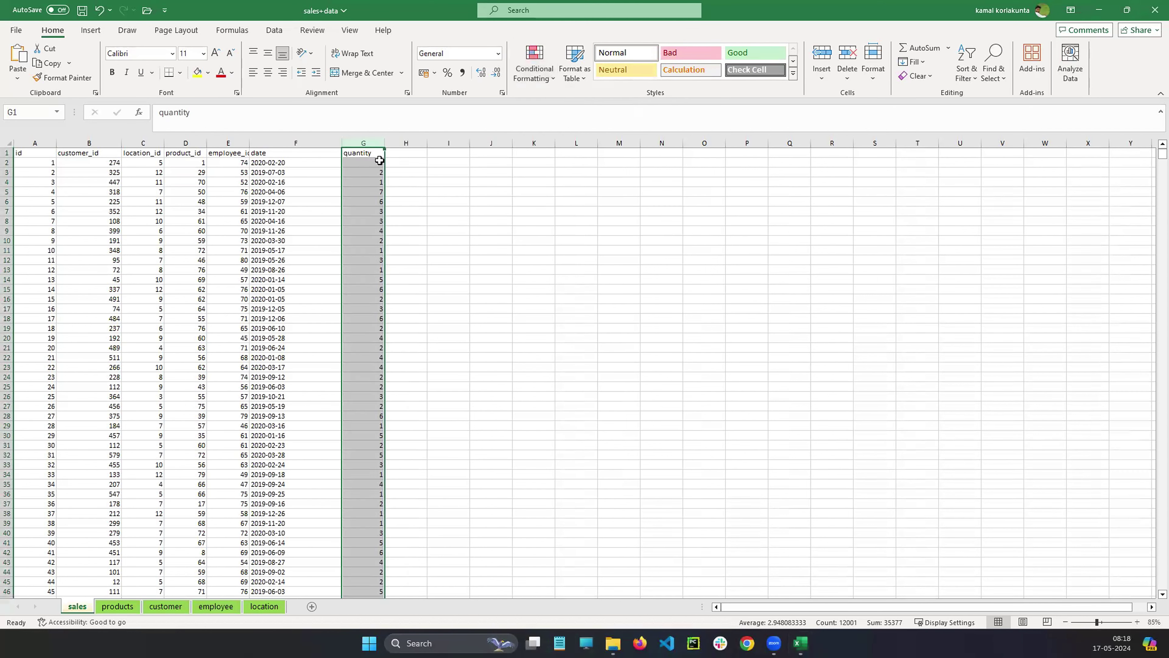
click(522, 64)
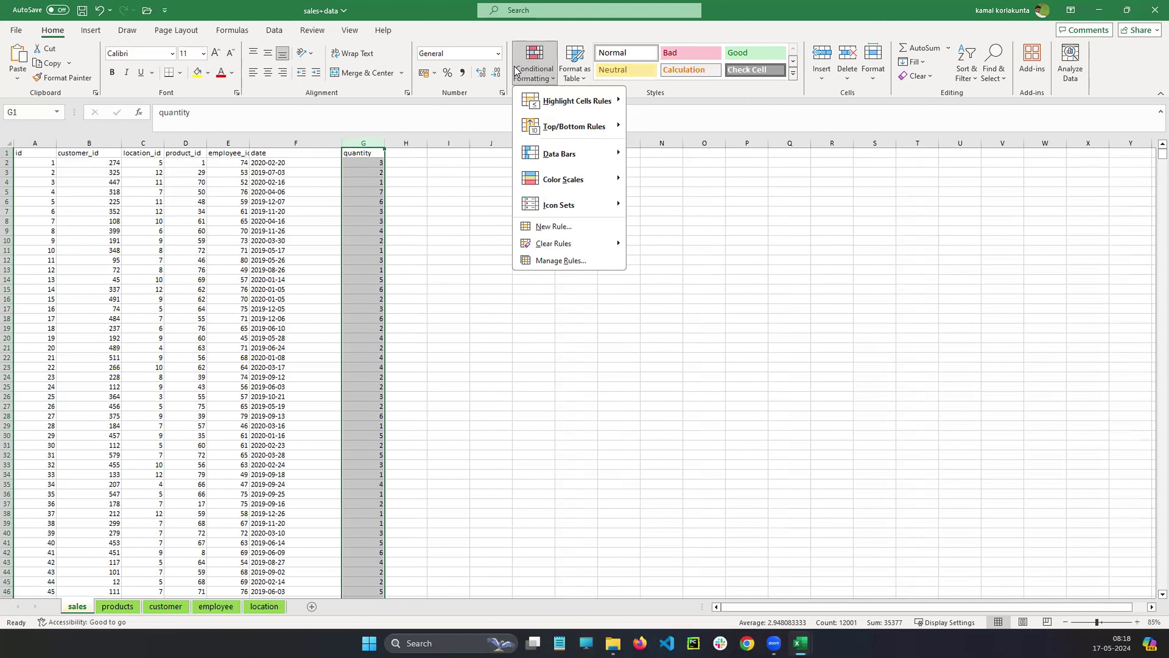
mouse_move(571, 103)
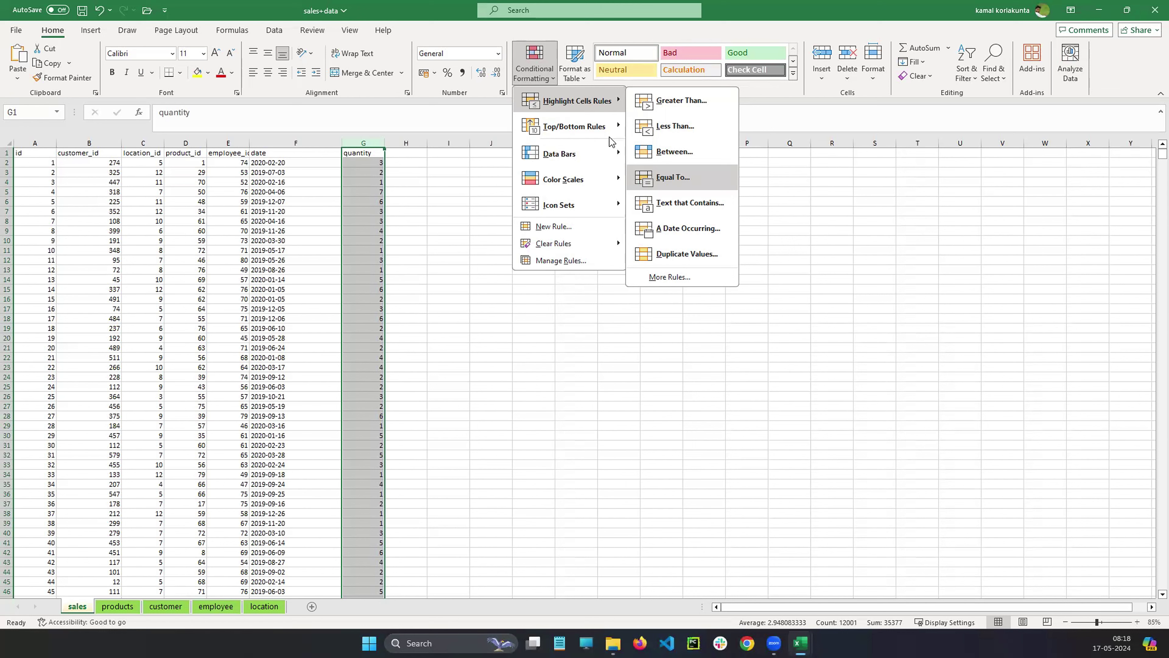
click(666, 102)
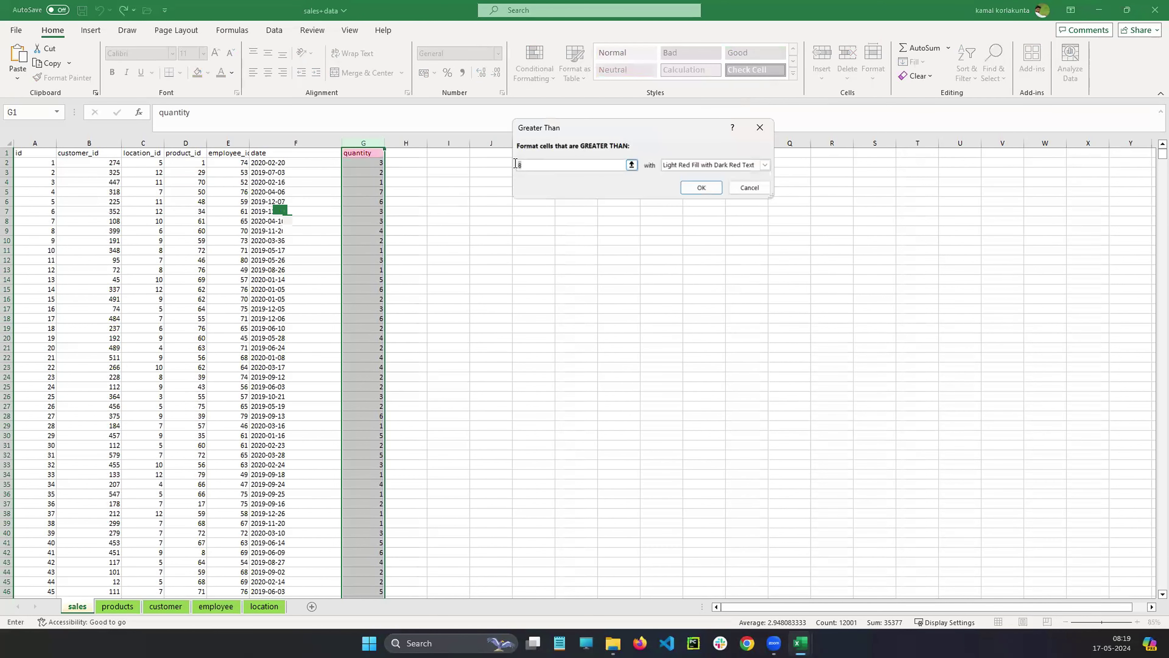
key(BackSpace)
text(6)
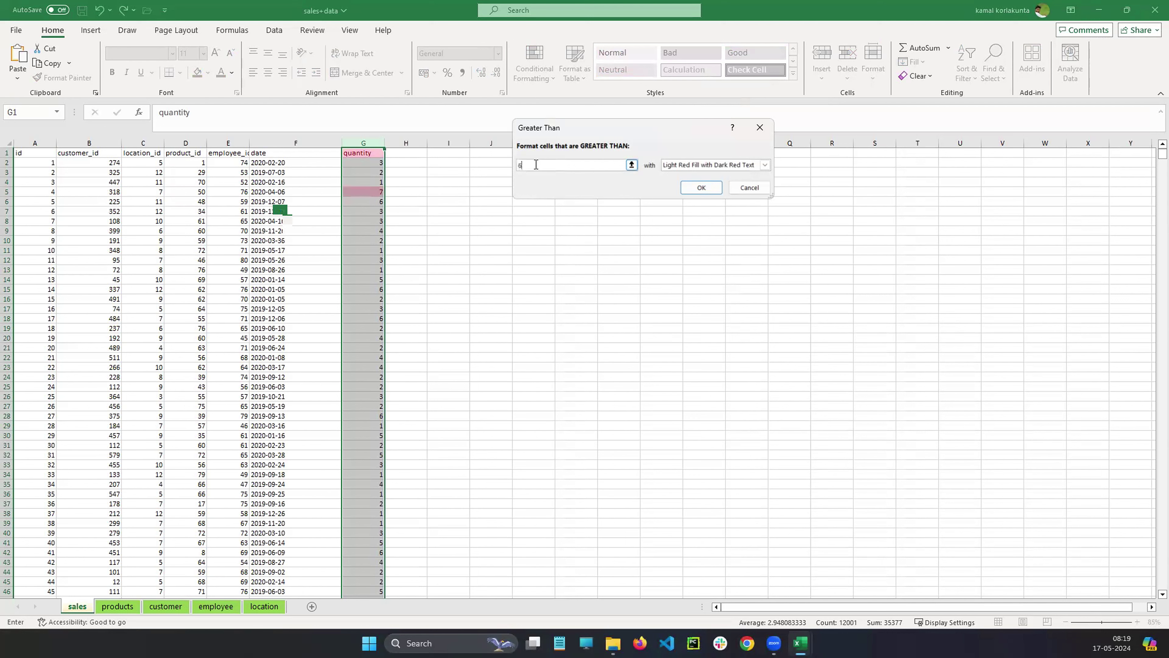
click(701, 190)
click(534, 239)
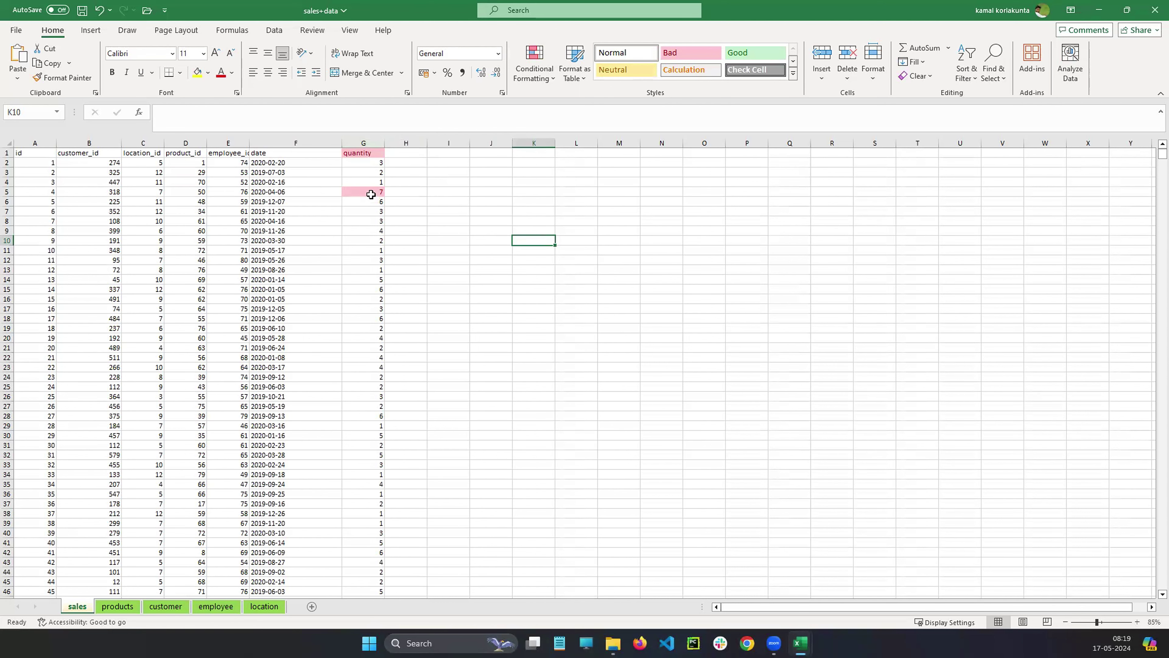
Circle the Bad cell style in red, mark beside the quantity header, and clear the ink.
drag(1156, 156, 370, 188)
mouse_move(704, 65)
mouse_down()
mouse_move(727, 51)
mouse_move(675, 32)
mouse_up()
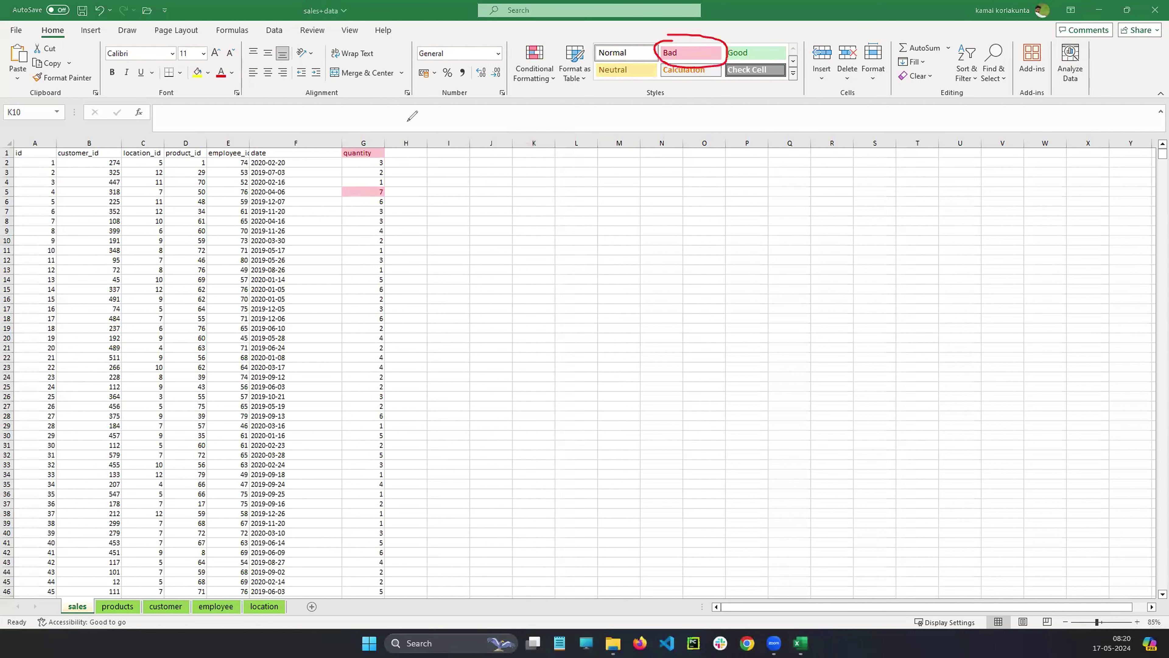
drag(386, 148, 390, 154)
click(1066, 440)
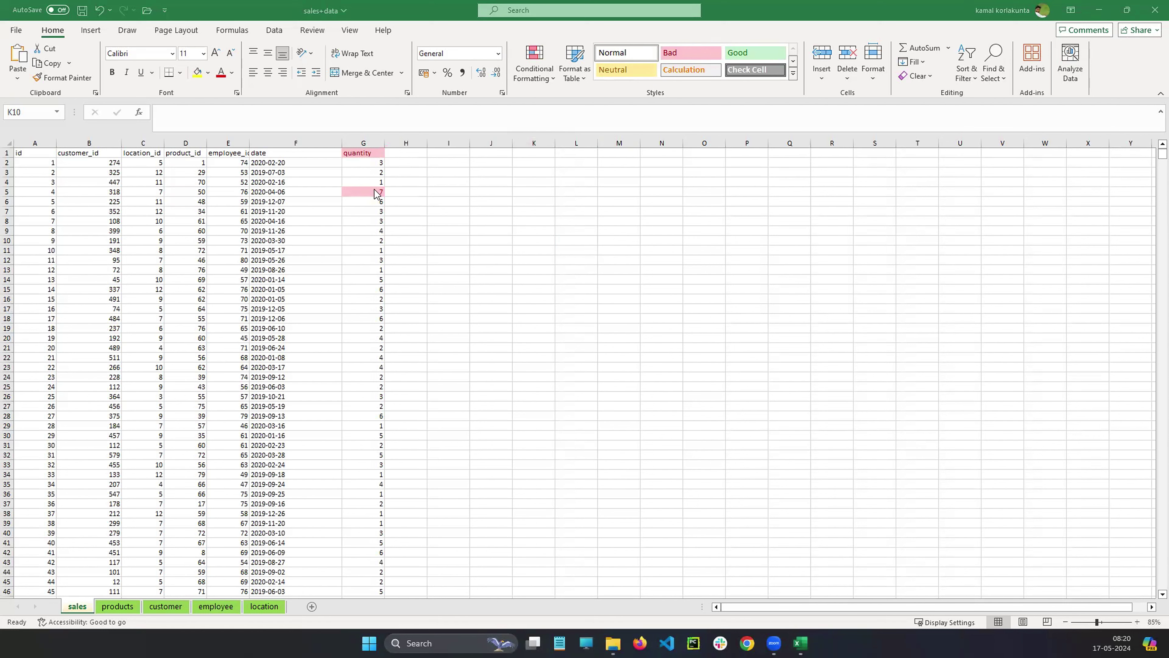
Clear the conditional formatting rules from the whole quantity column G.
click(366, 139)
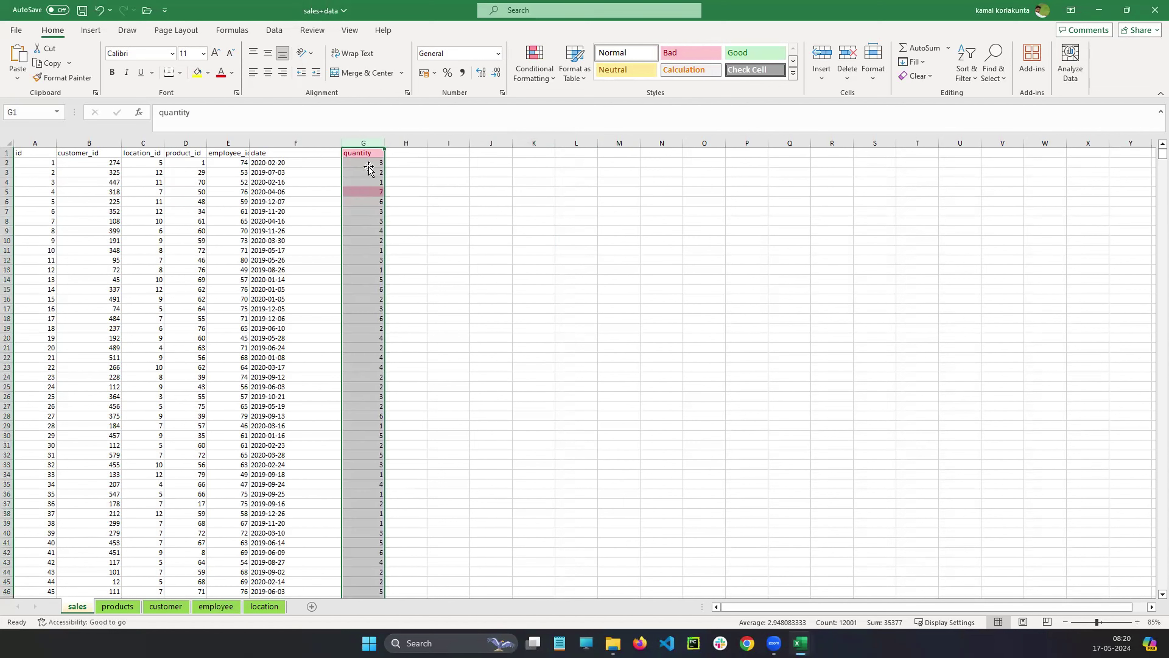
click(533, 82)
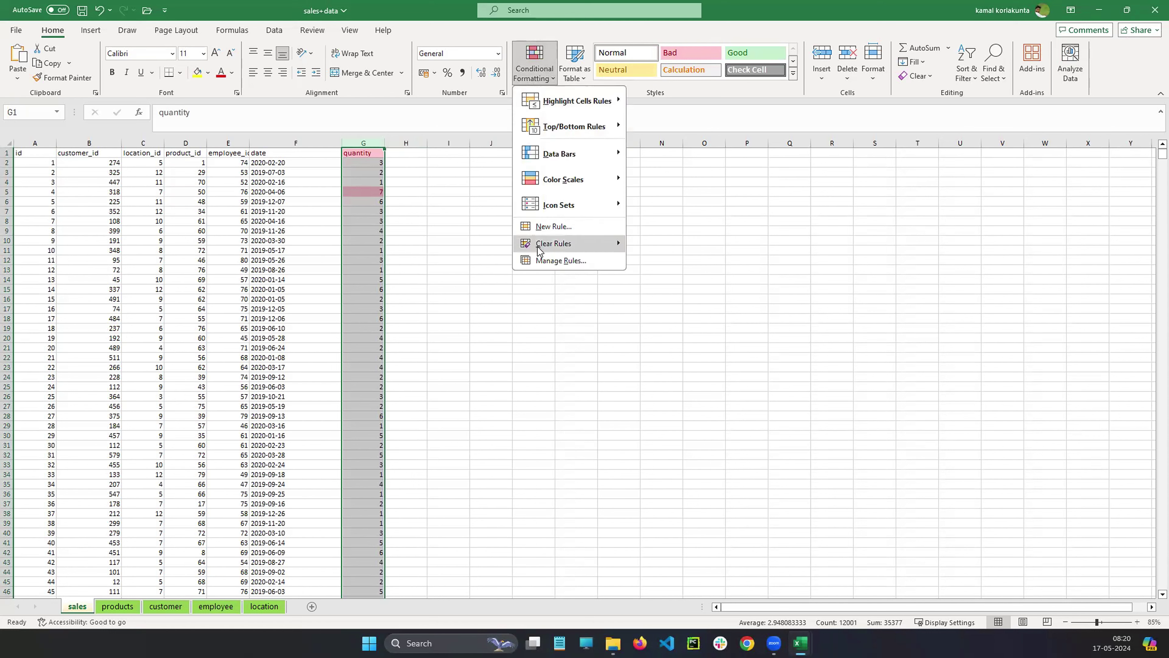
mouse_move(565, 249)
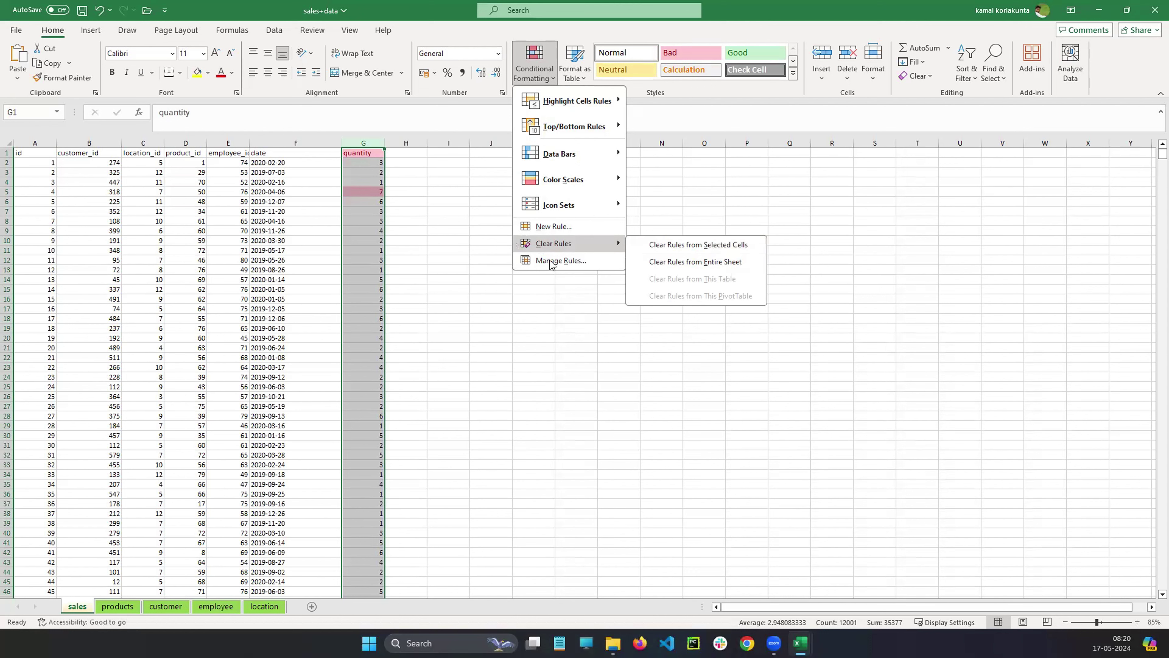
click(665, 244)
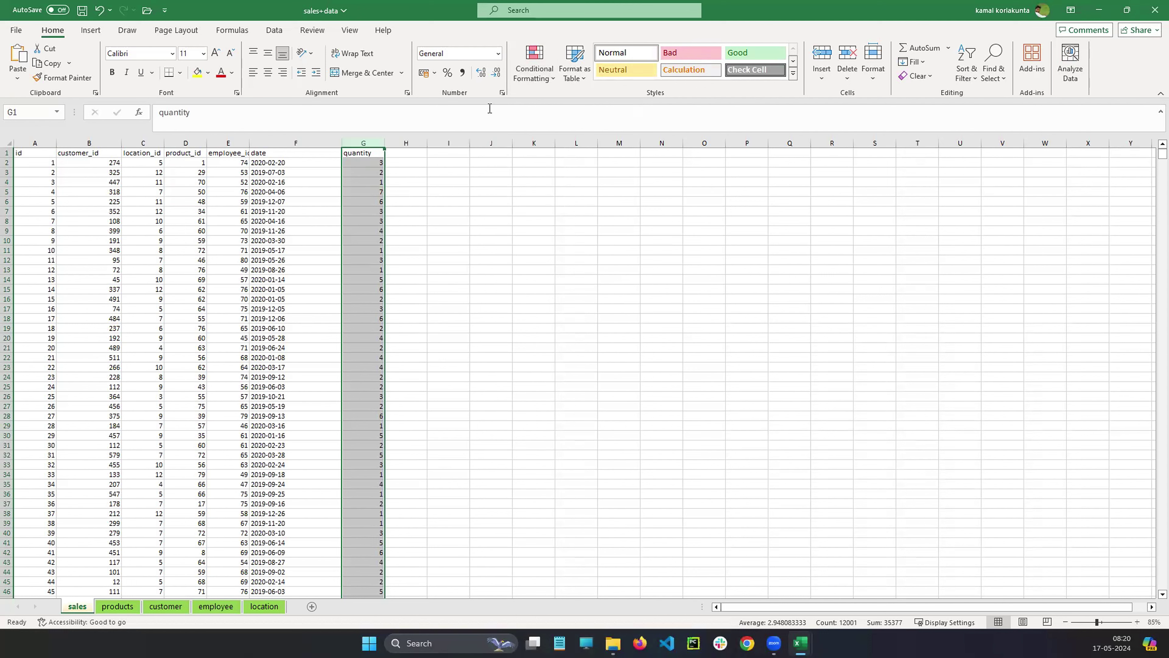
Start a Greater Than highlight rule on the quantity column with a threshold of 5.
click(533, 77)
mouse_move(548, 106)
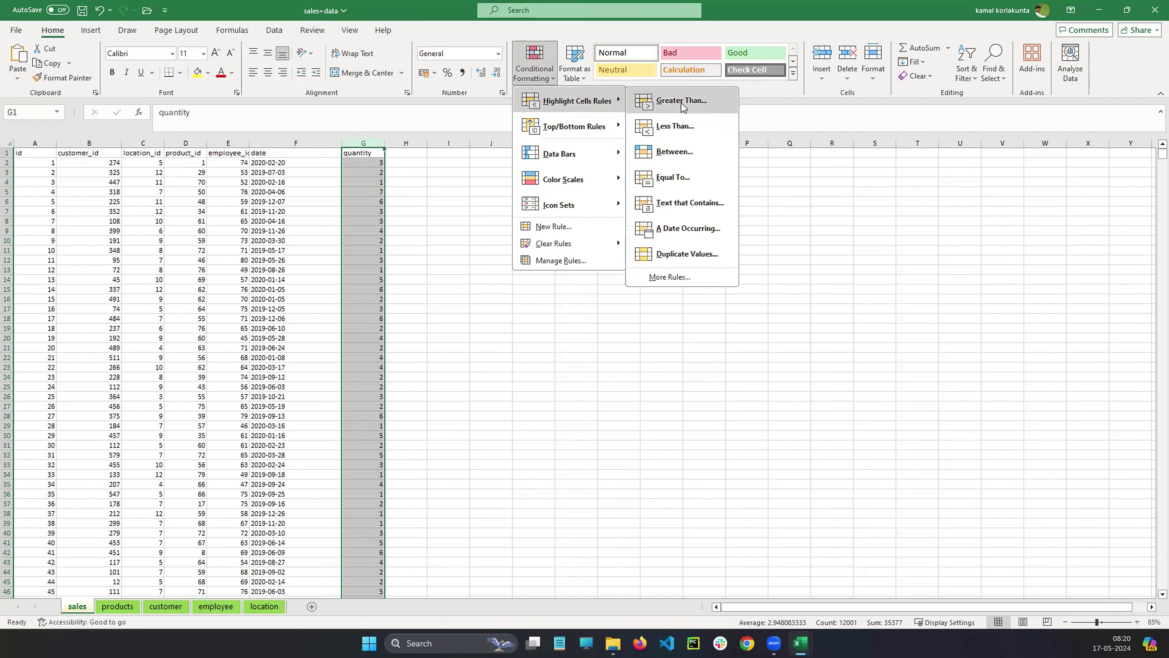
click(682, 102)
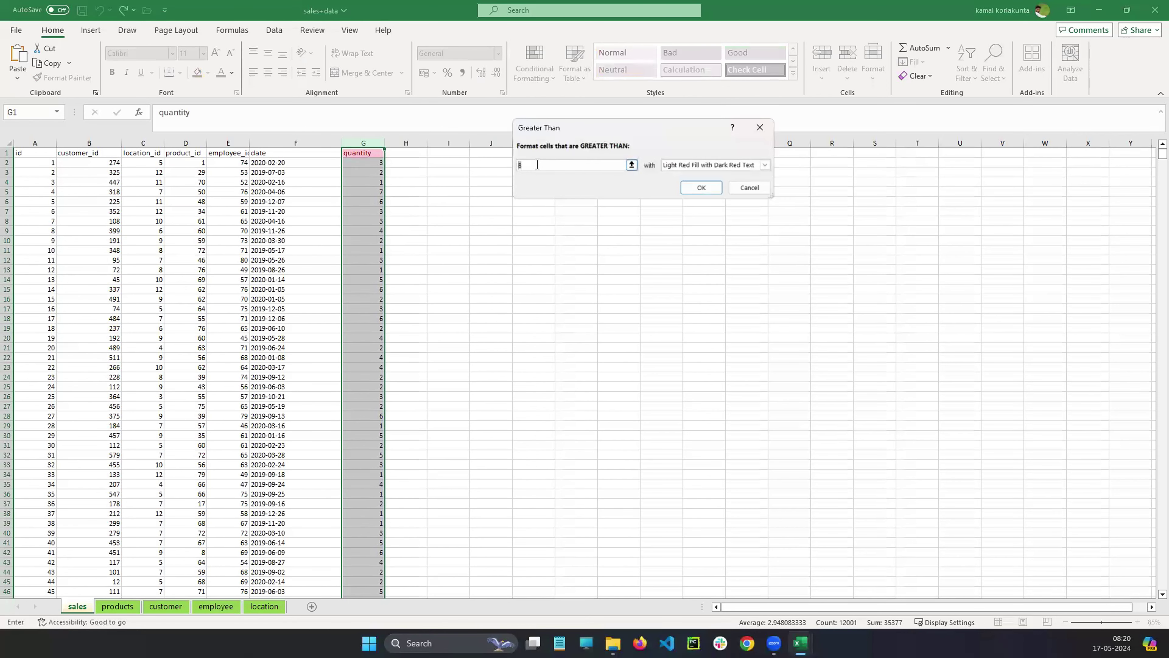
key(BackSpace)
text(5)
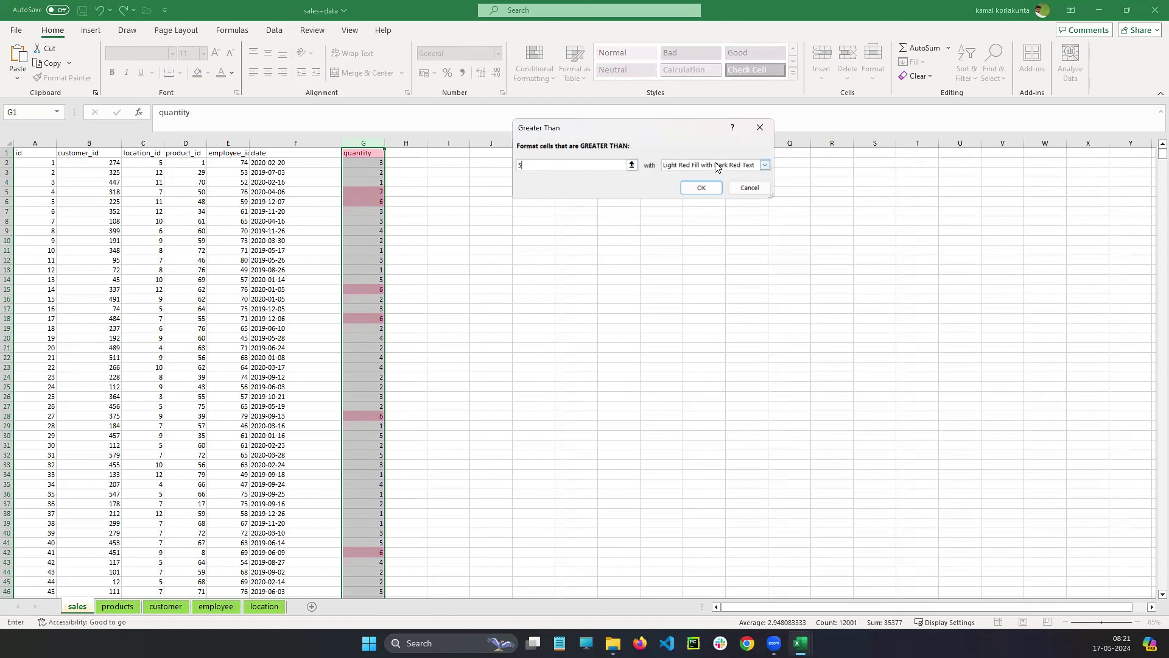
Preview the rule with the yellow fill, green fill, Light Red Fill, Red Text and Red Border formats in turn.
click(765, 167)
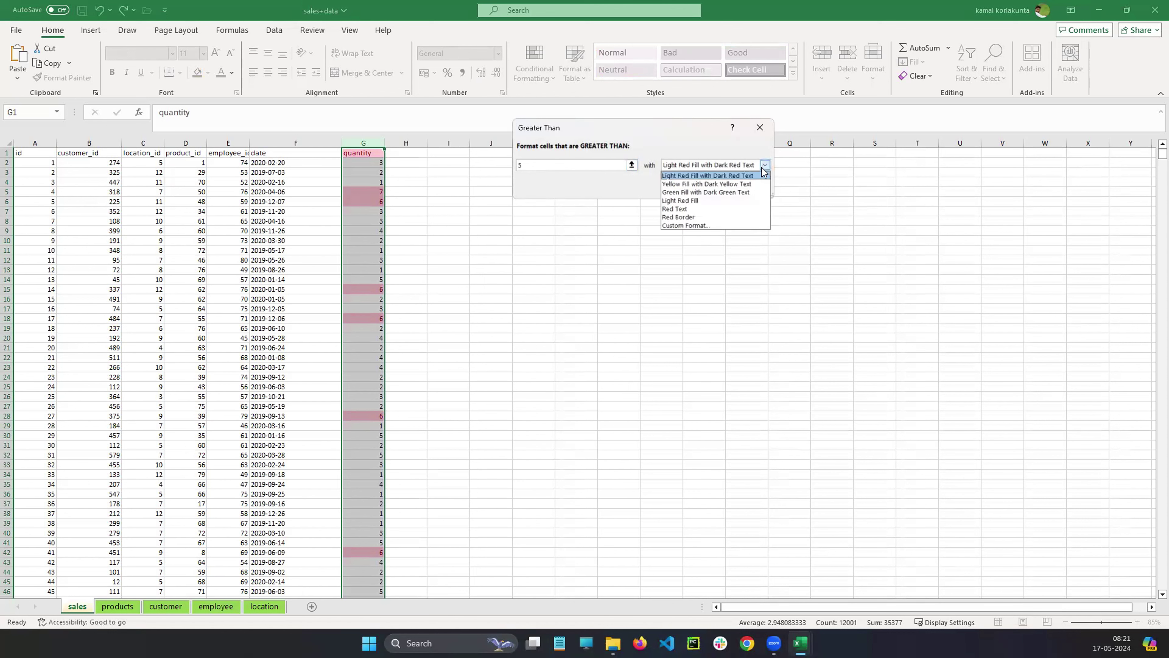
click(744, 184)
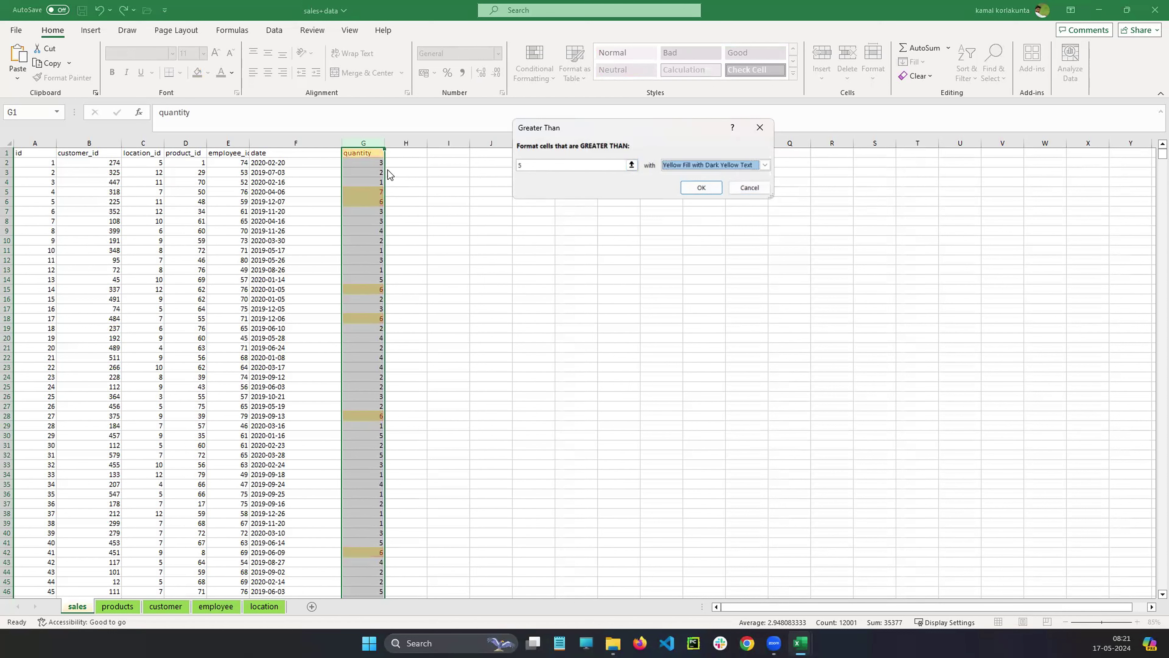
click(765, 165)
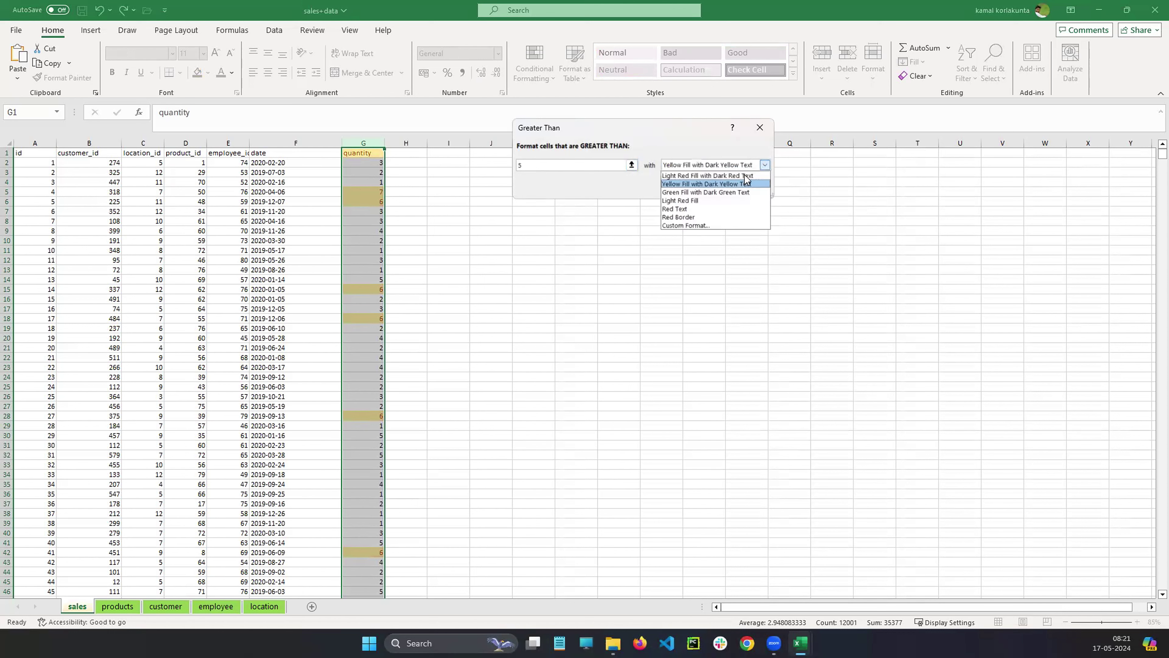
click(691, 192)
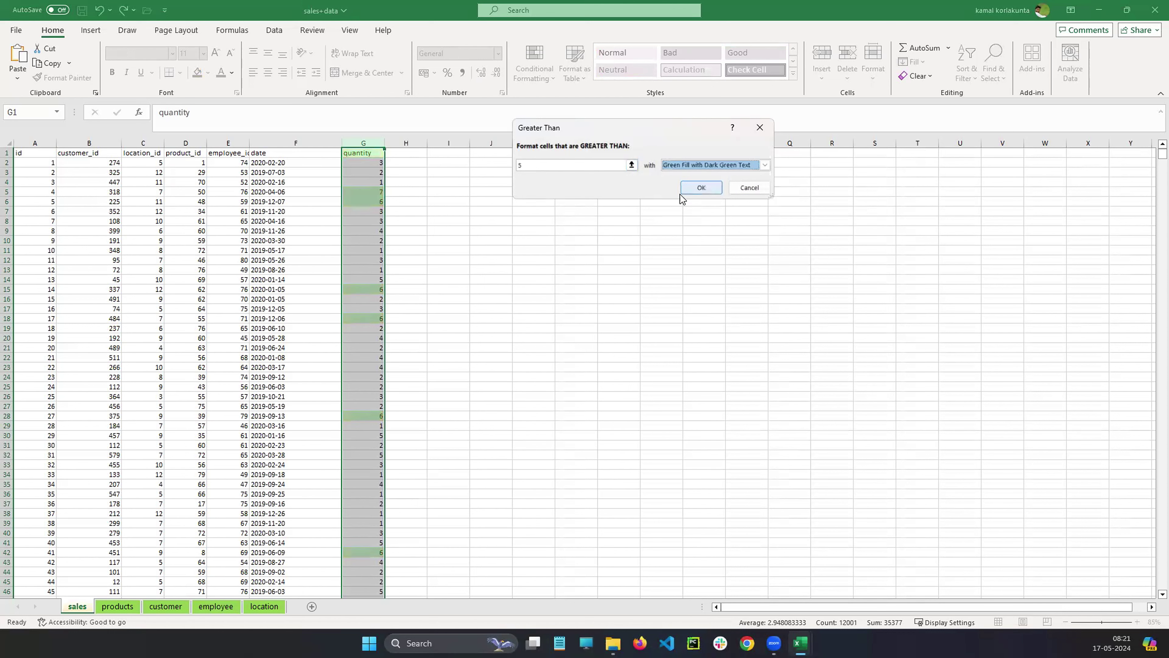
click(766, 164)
click(711, 203)
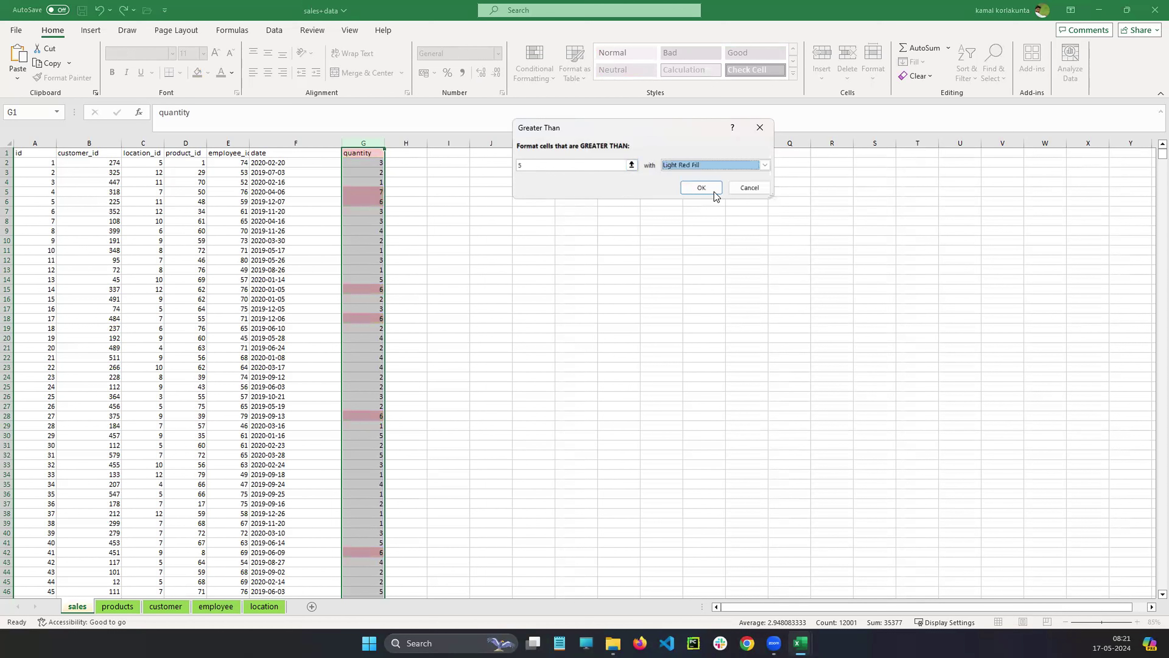
click(765, 165)
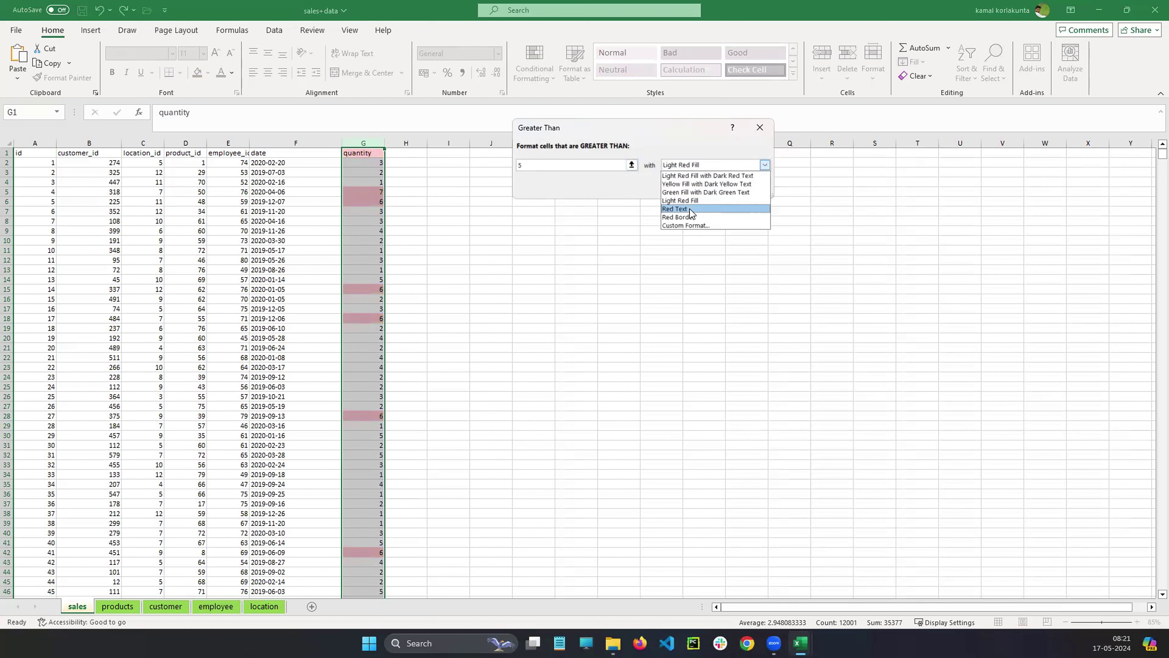
click(689, 208)
click(764, 165)
click(682, 217)
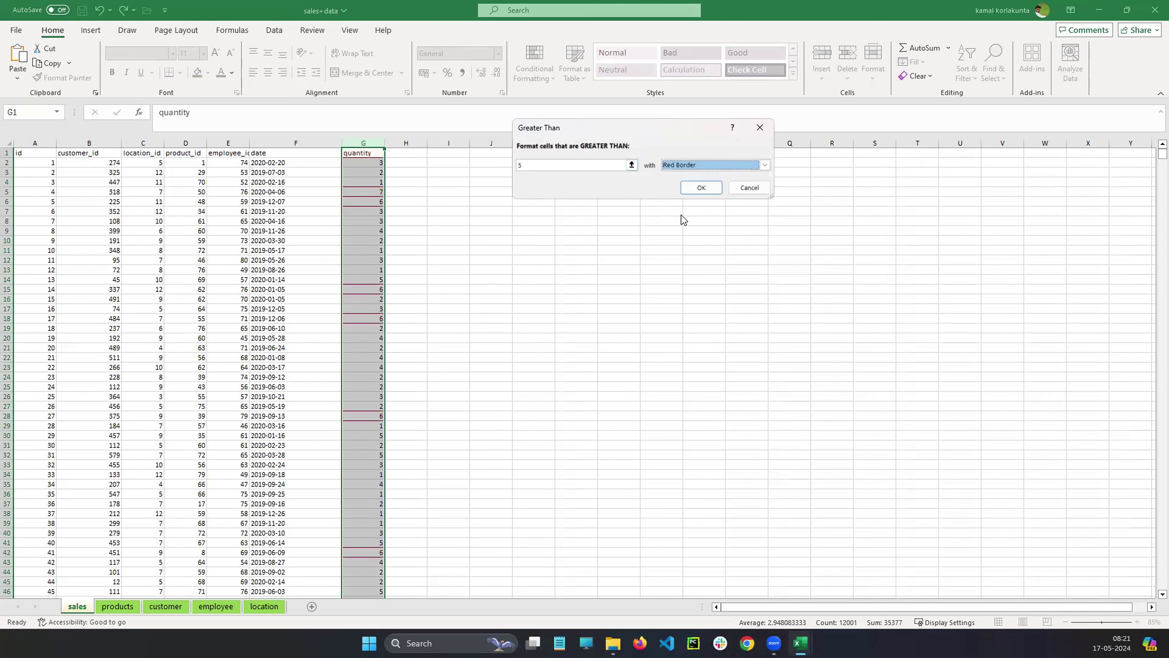
Choose a custom format for the Greater Than 5 rule on the quantity column and set its font style to Regular.
click(764, 164)
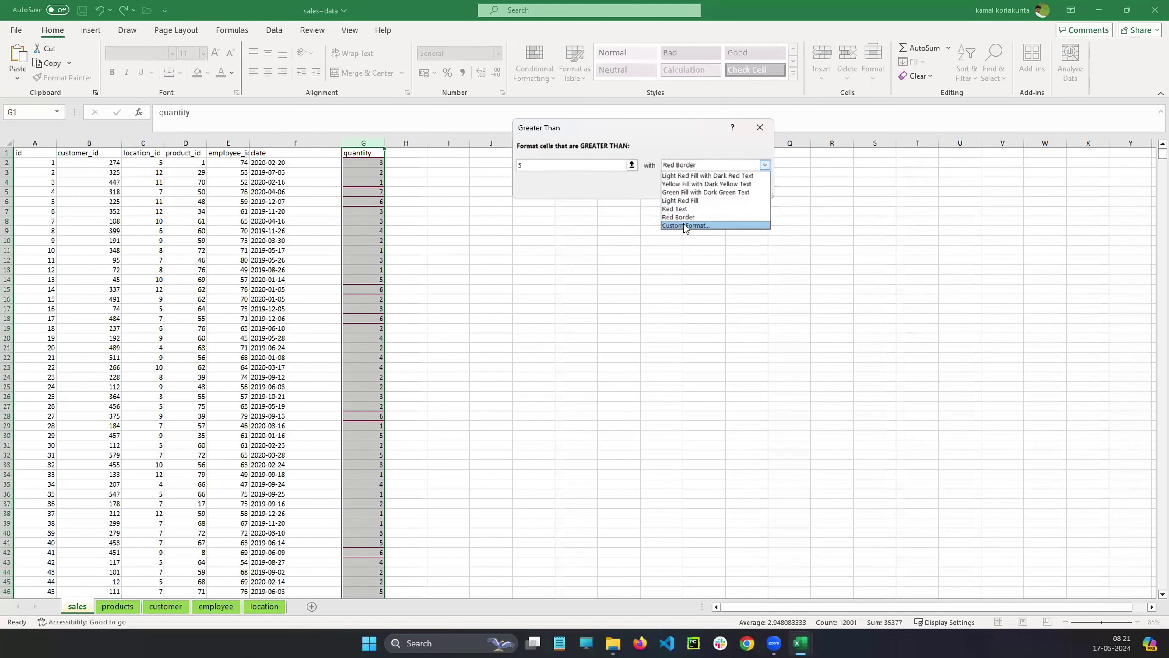
click(682, 225)
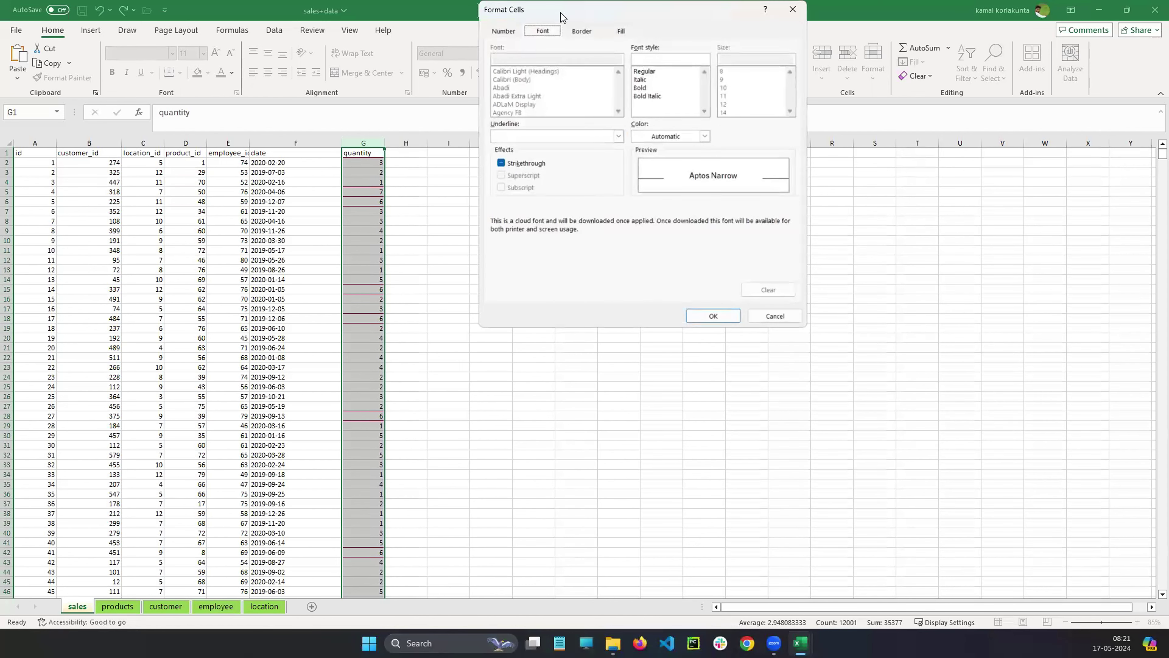
drag(561, 14, 562, 226)
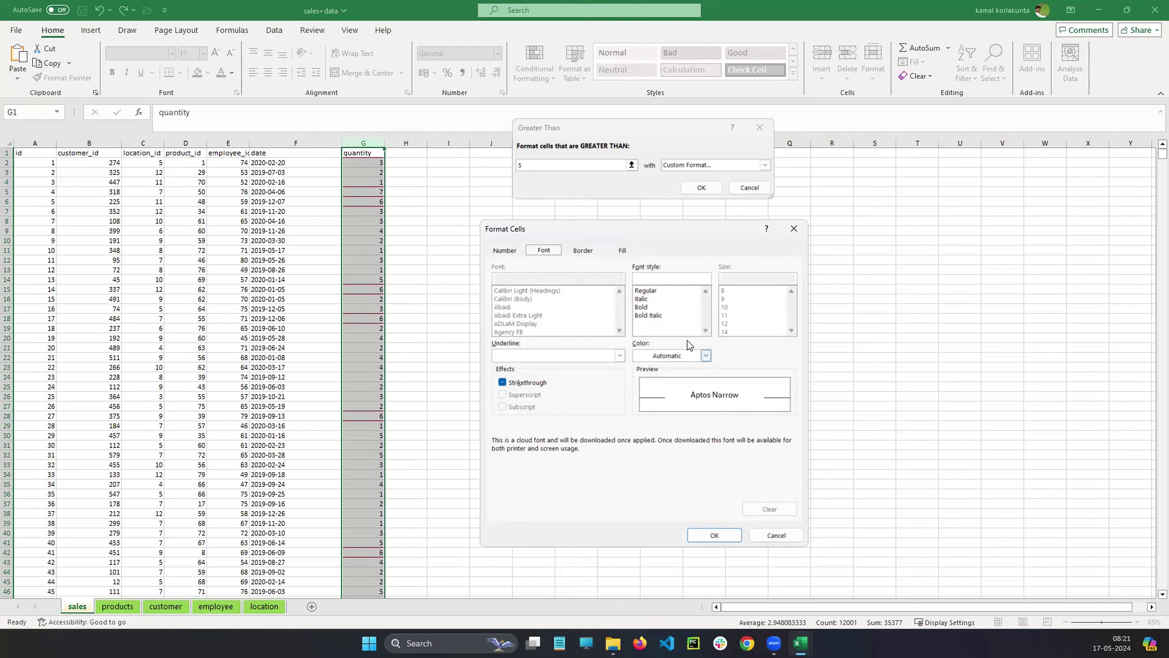
click(645, 290)
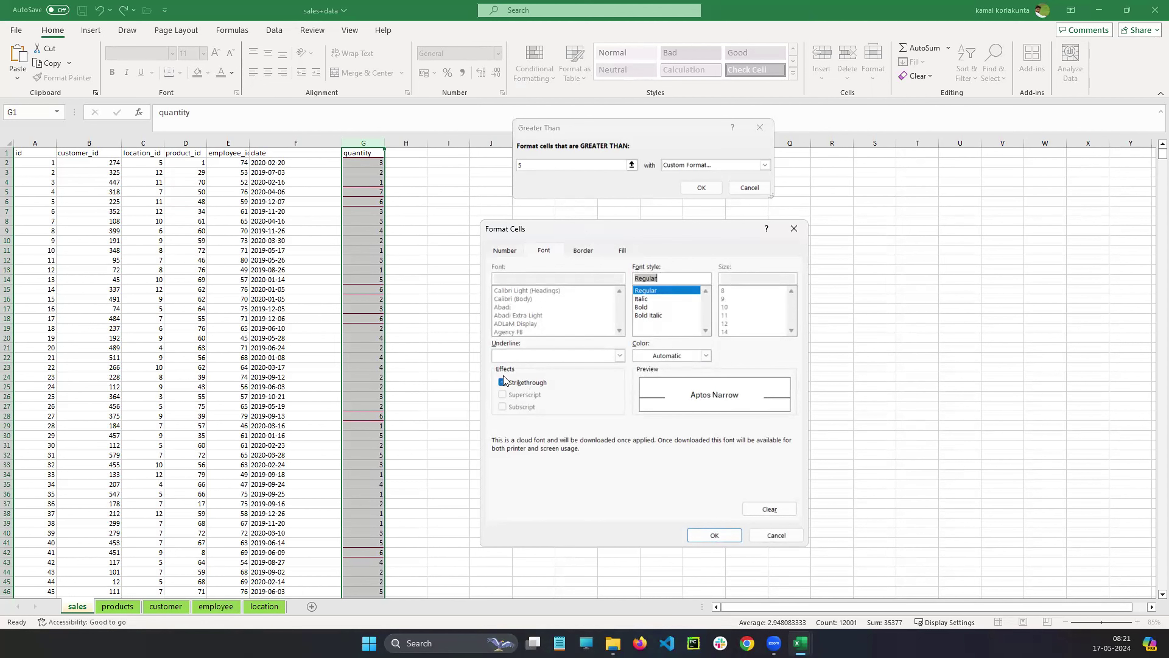
Examine the underline styles and font colors available for the rule's custom format.
click(624, 357)
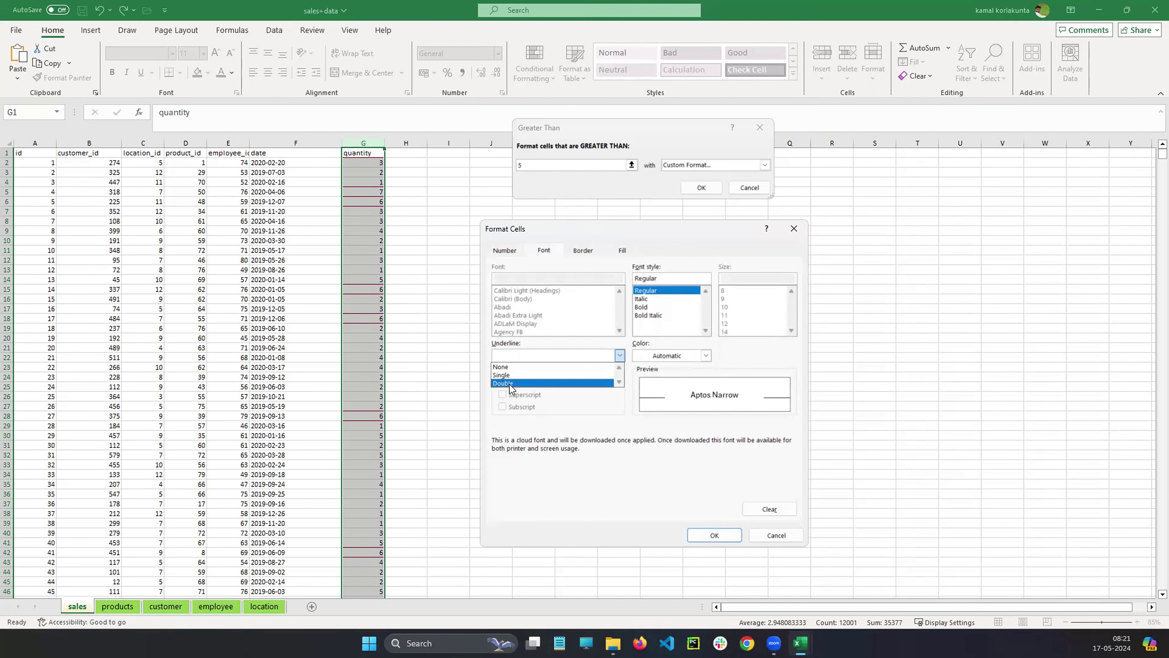
click(703, 356)
click(704, 357)
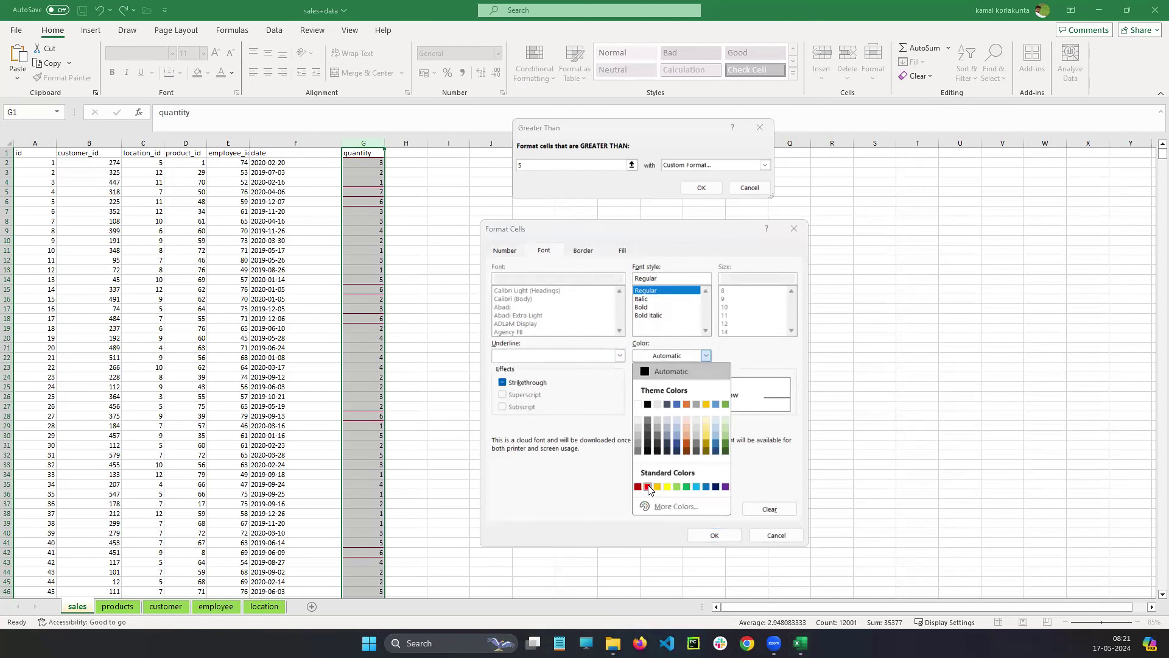
click(734, 360)
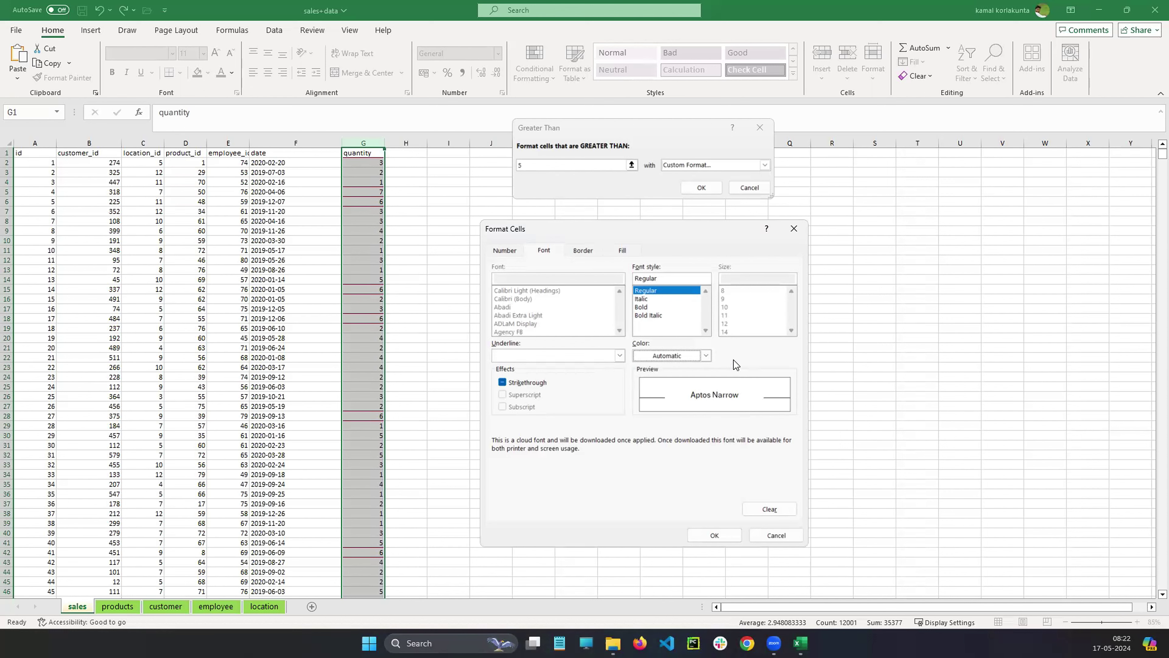
click(617, 357)
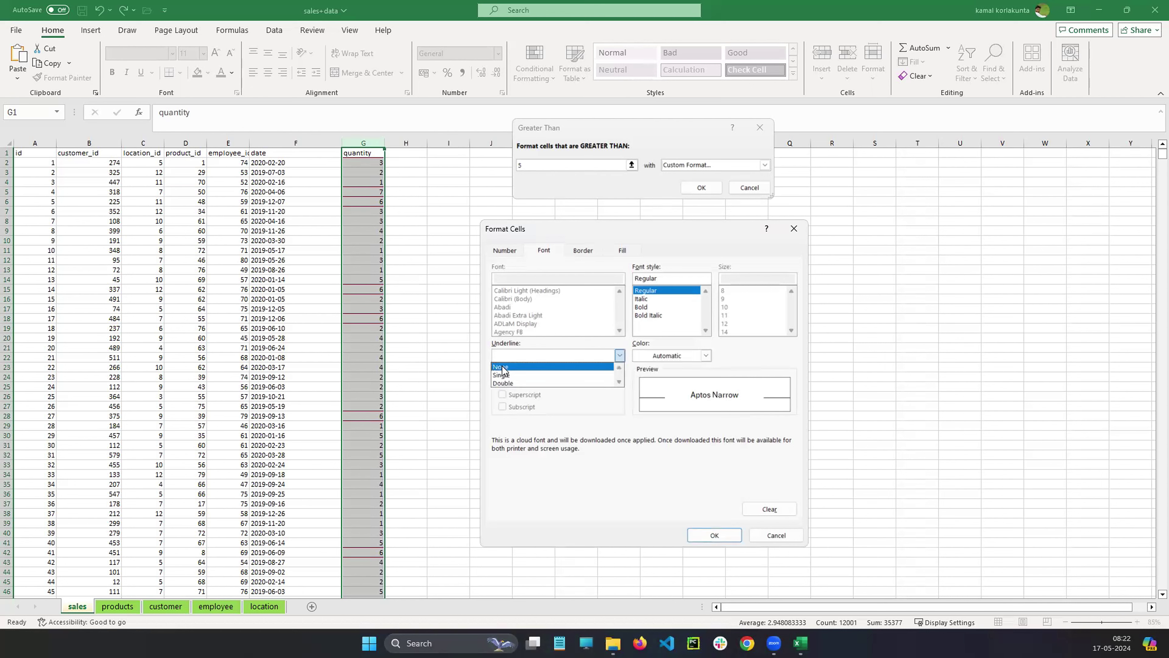
click(531, 476)
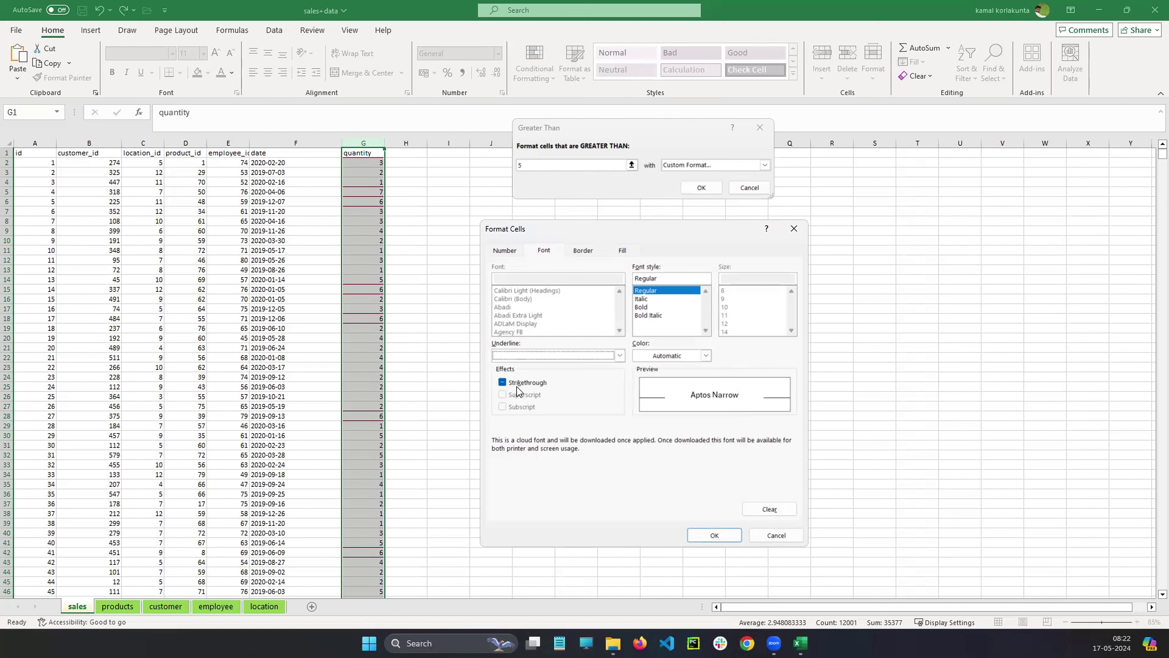
Set the custom format's font color to standard red and apply the Greater Than 5 rule to the quantity column.
click(705, 355)
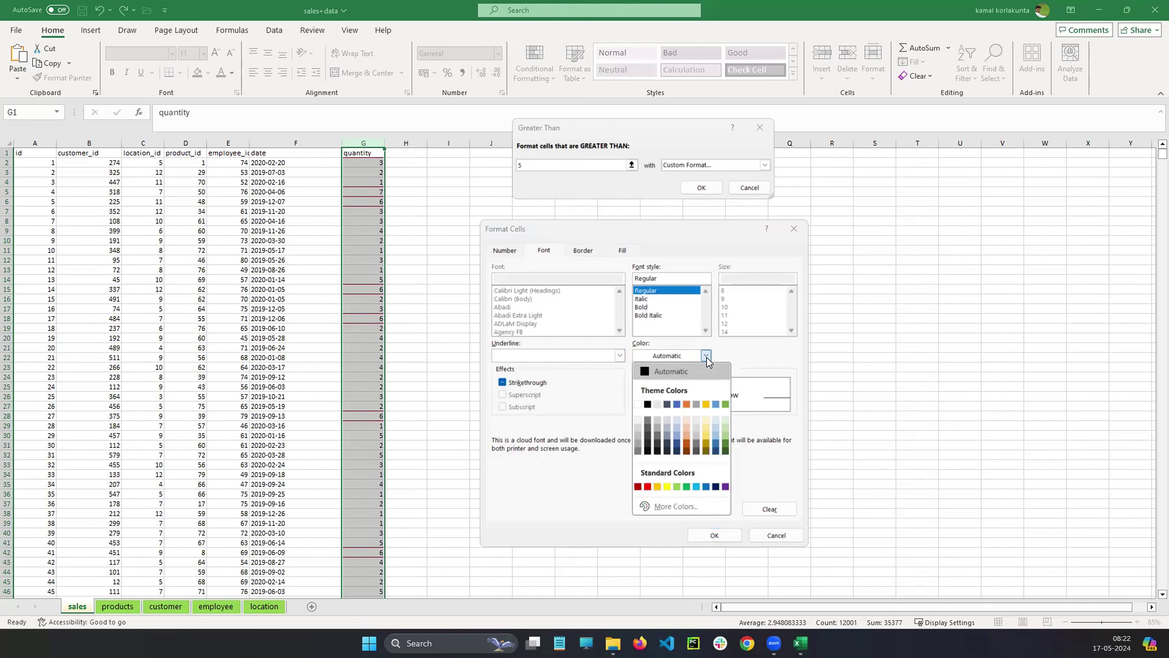
click(647, 487)
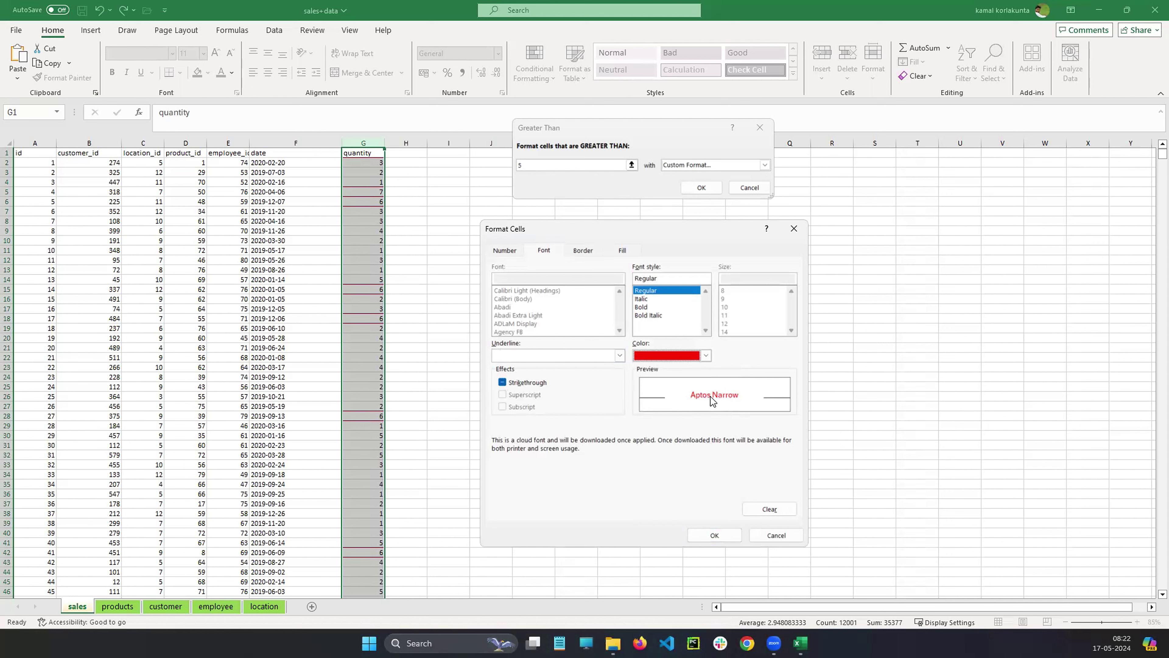
click(714, 535)
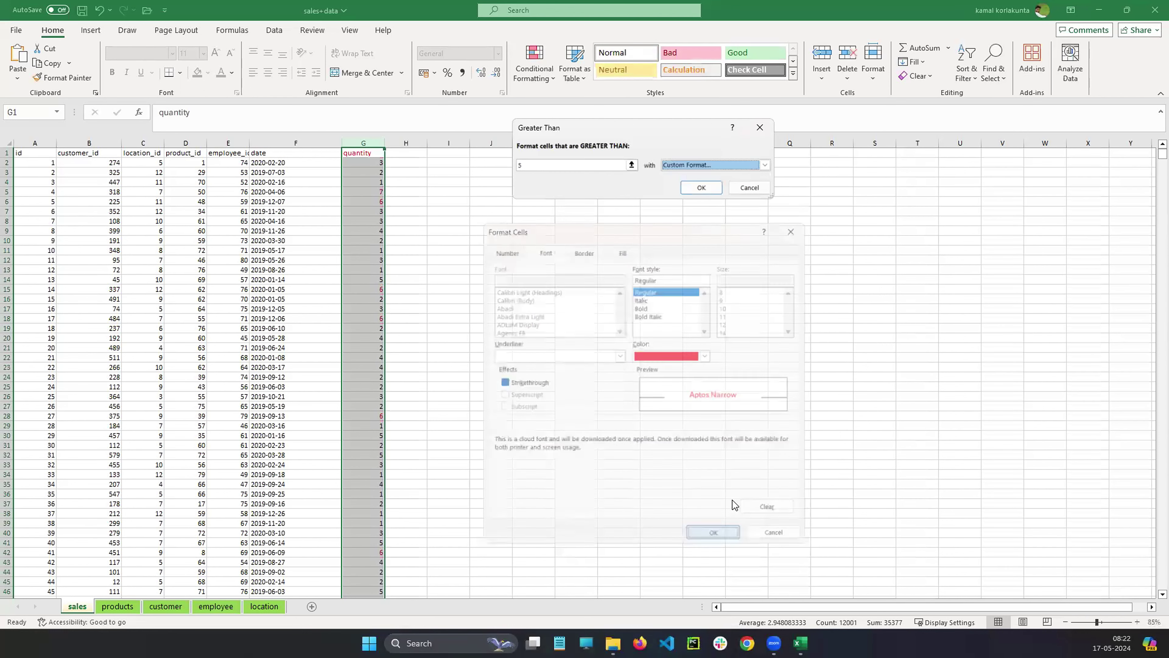
click(702, 189)
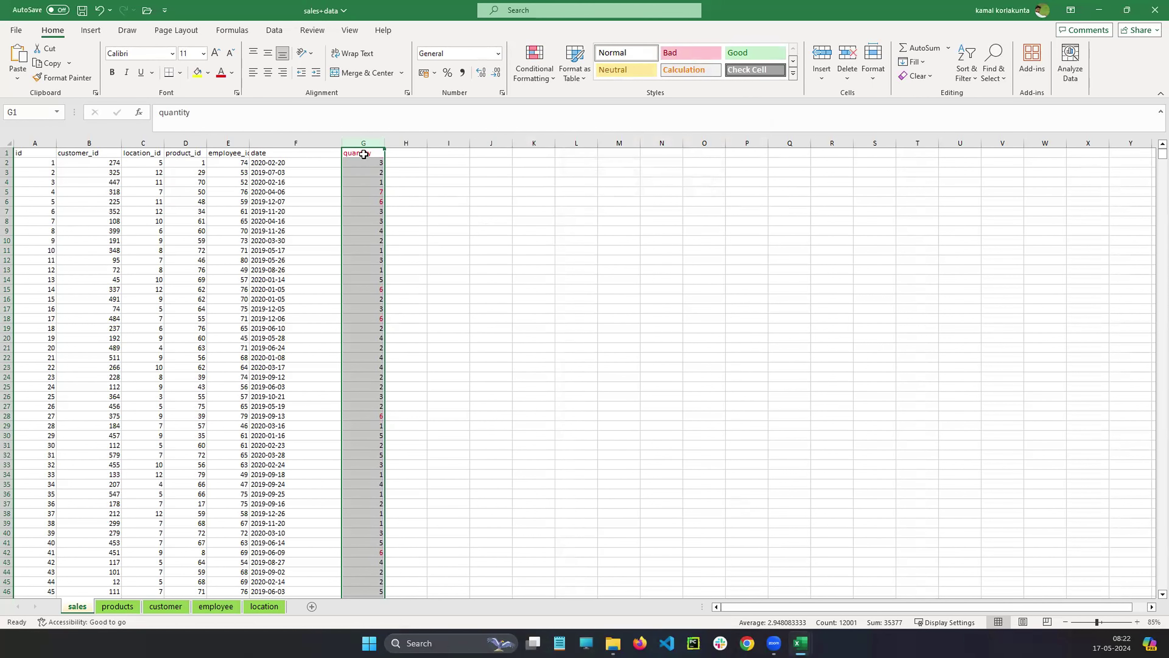
Circle the quantity values in G5 and G6 with red ink, and clear the ink.
click(722, 232)
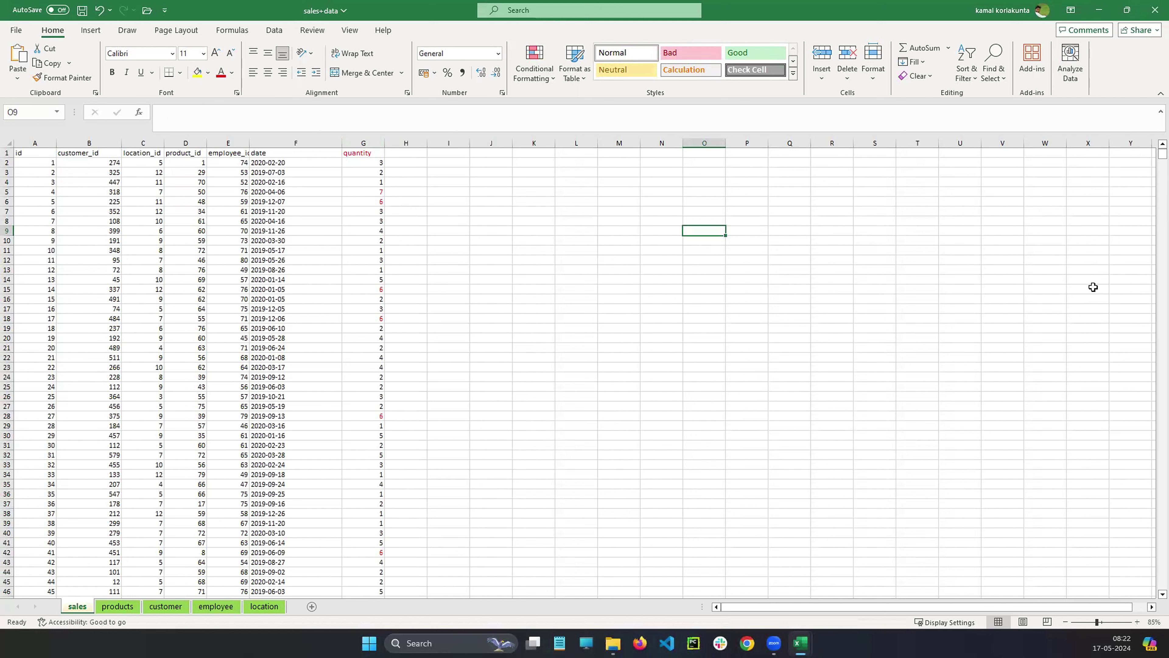
mouse_move(389, 184)
mouse_down()
mouse_move(376, 194)
mouse_move(403, 177)
mouse_move(402, 203)
mouse_up()
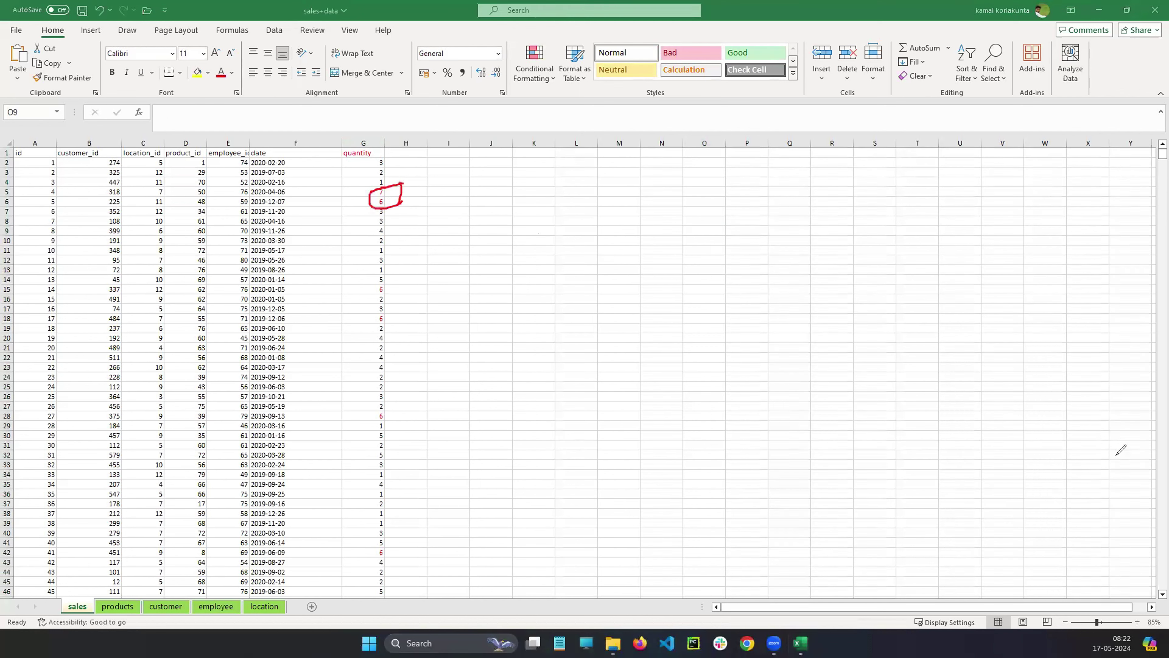
key(Escape)
Clear the red-text conditional formatting rule from the whole quantity column G.
click(363, 145)
click(534, 69)
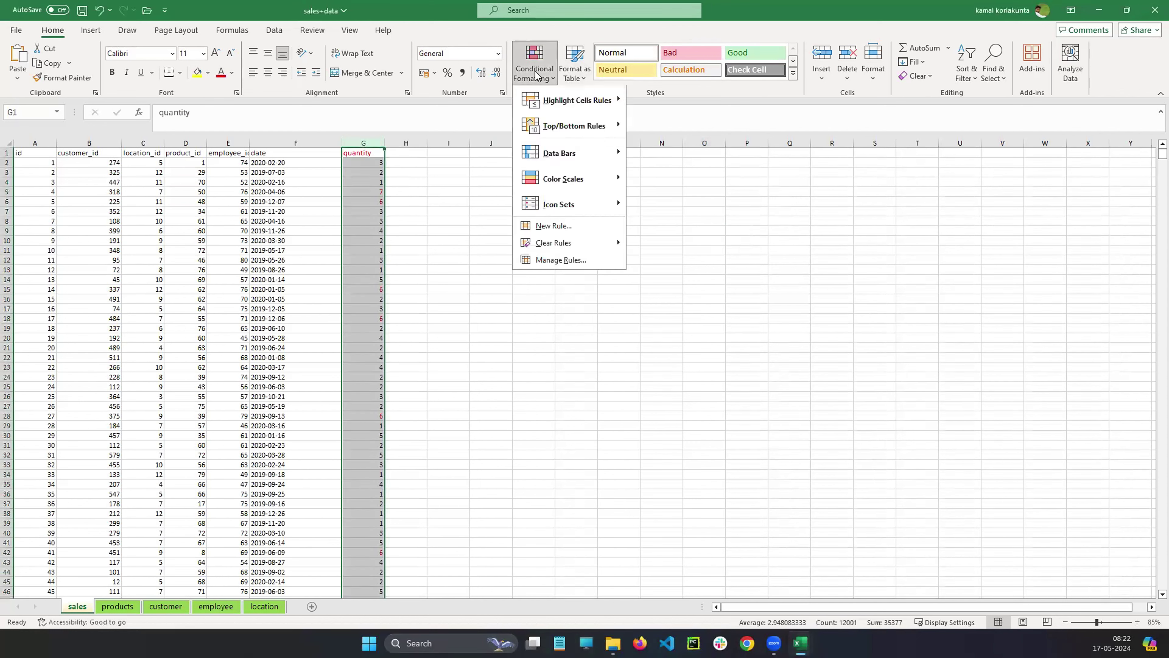
mouse_move(554, 249)
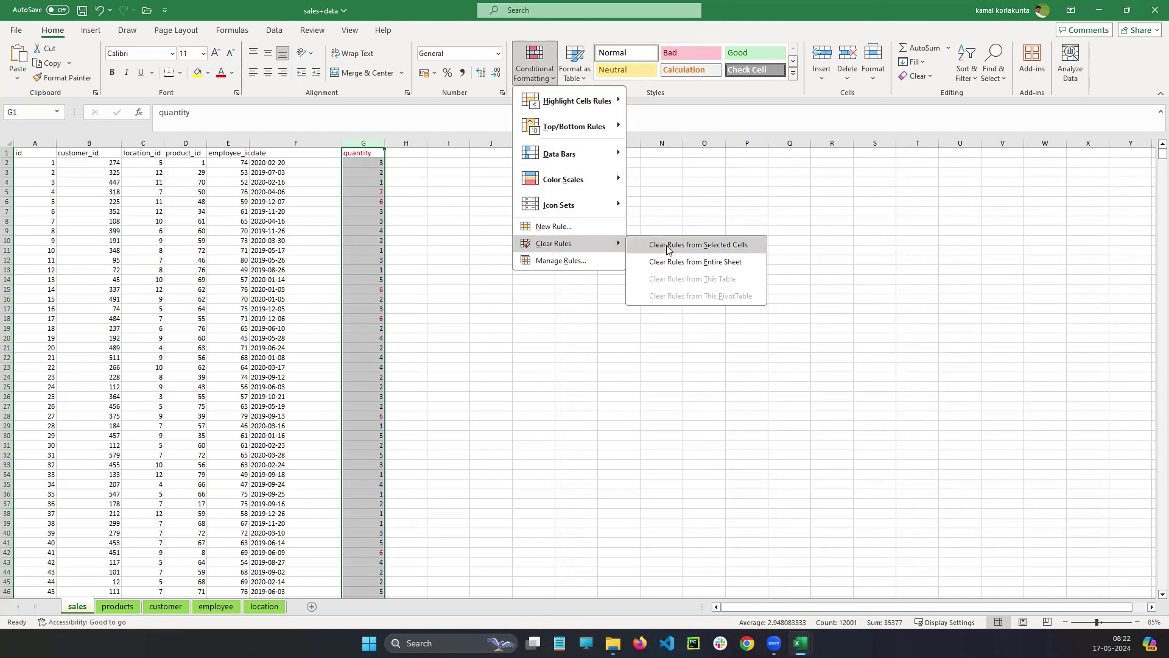
click(688, 249)
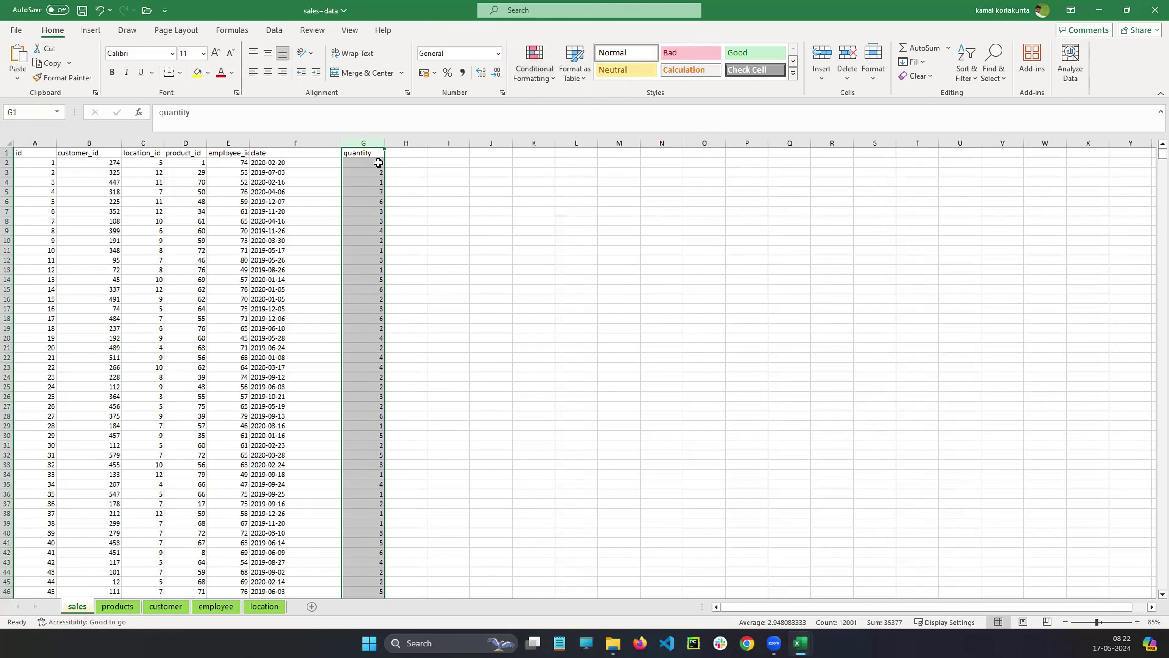
Apply a Greater Than 8 highlight rule to the quantity column using Yellow Fill with Dark Yellow Text.
click(537, 62)
mouse_move(594, 101)
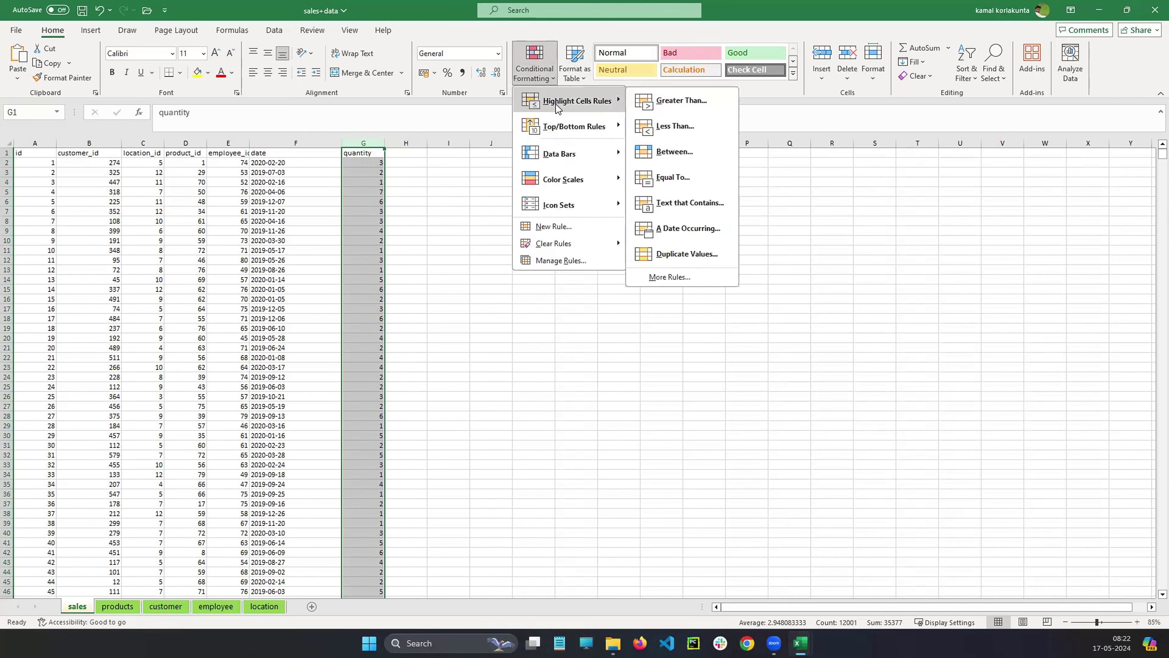
click(714, 107)
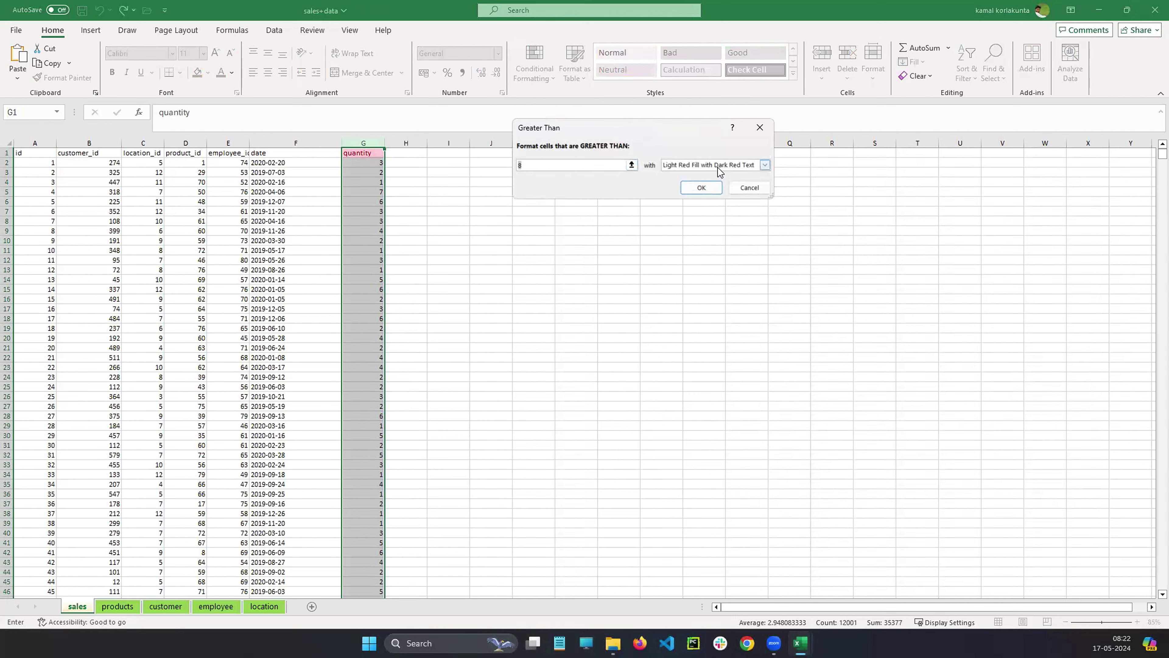
click(765, 165)
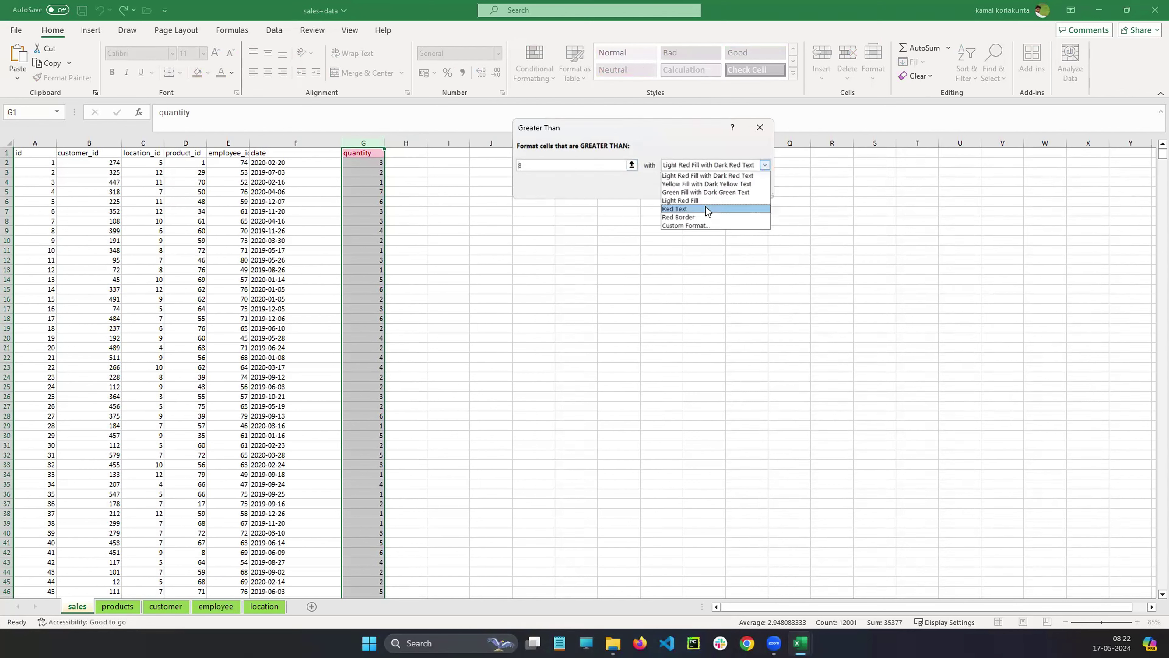
click(705, 206)
click(764, 165)
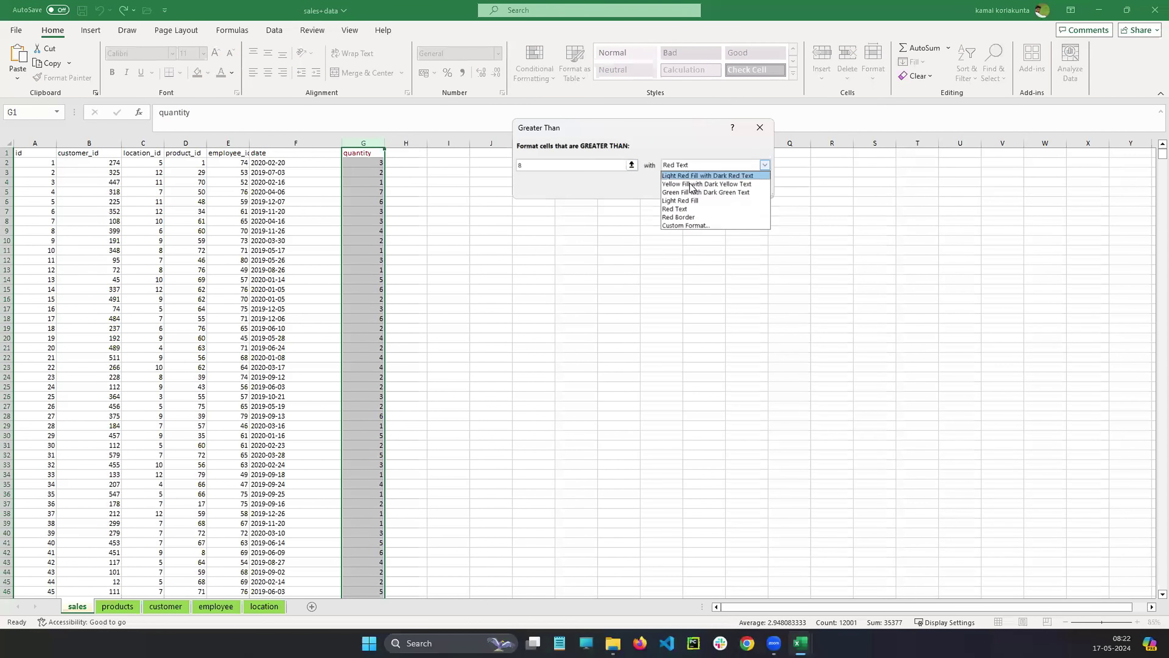
click(704, 183)
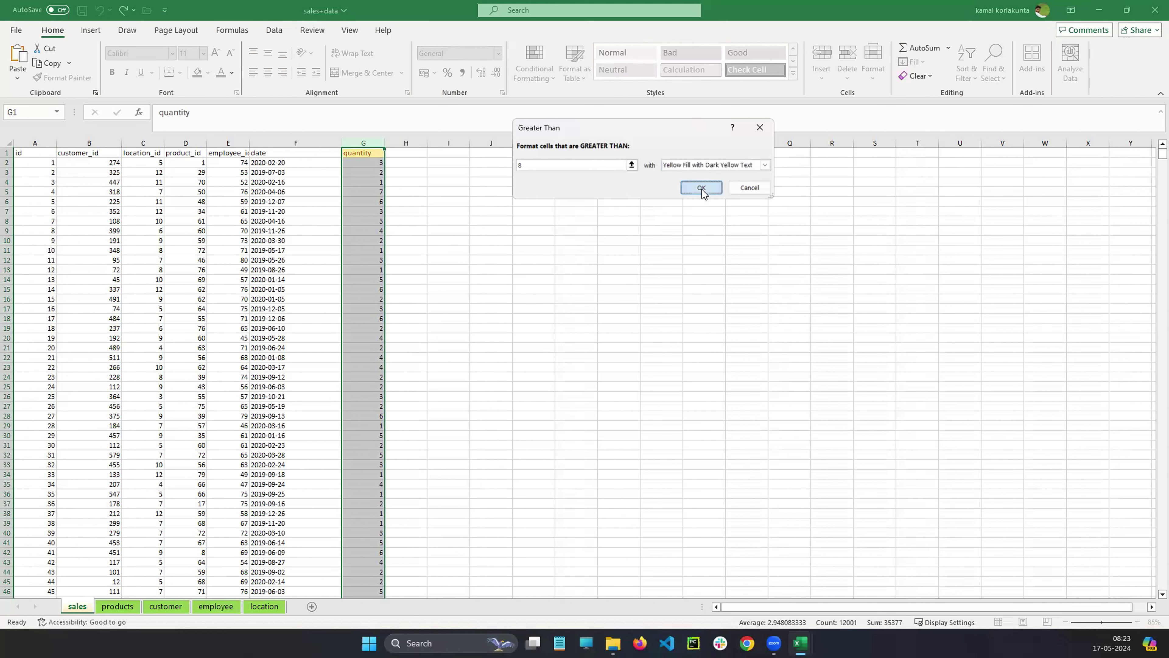
click(702, 188)
click(501, 202)
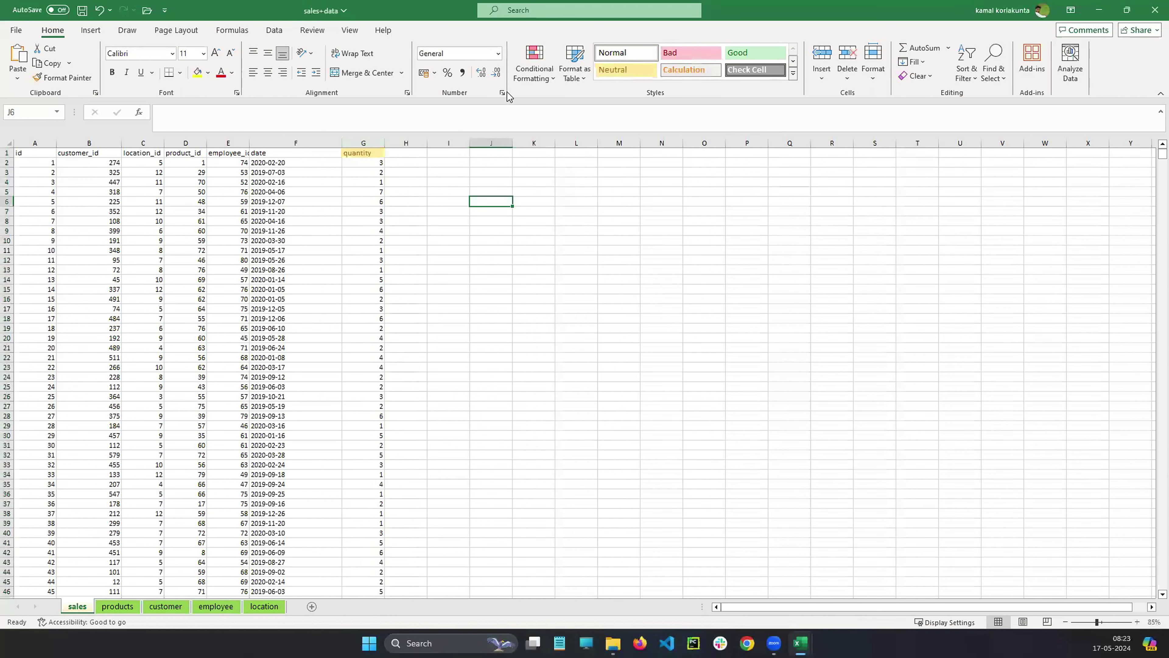
Clear the yellow-fill conditional formatting rule from the quantity column only.
click(534, 62)
mouse_move(561, 98)
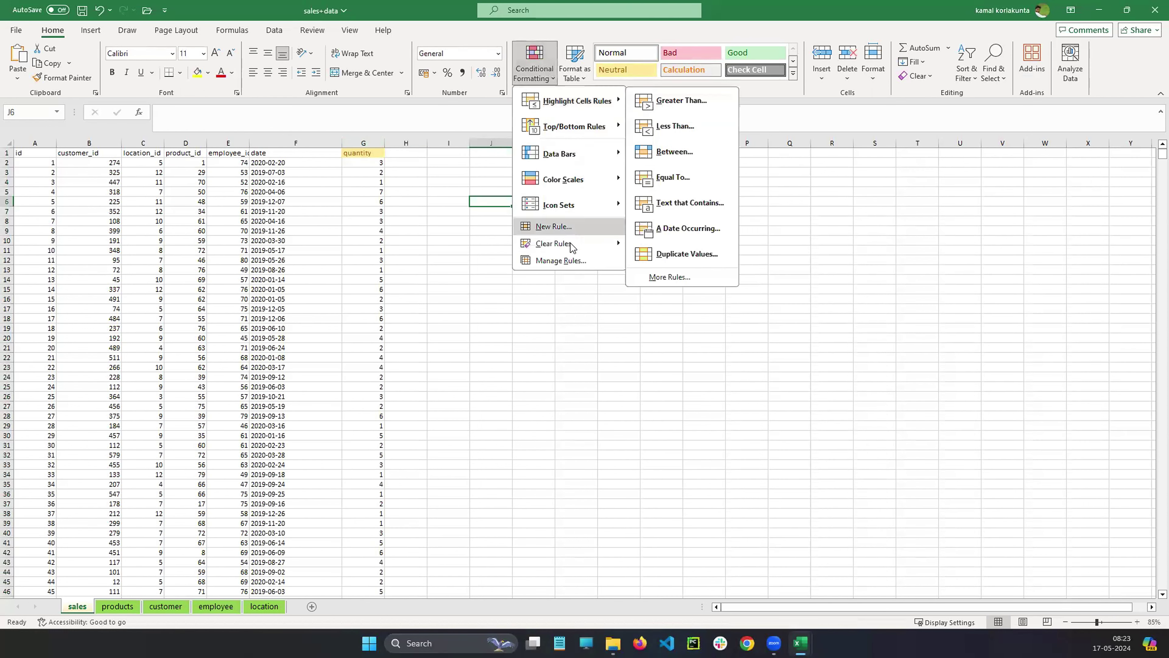
click(663, 241)
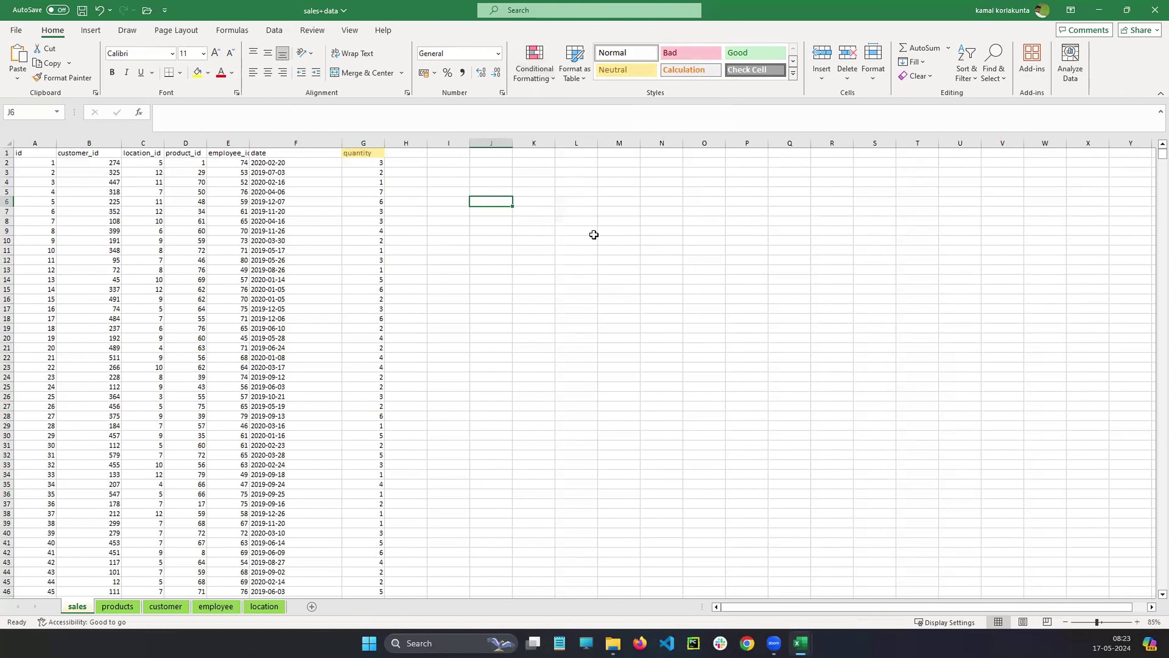
click(366, 143)
click(548, 77)
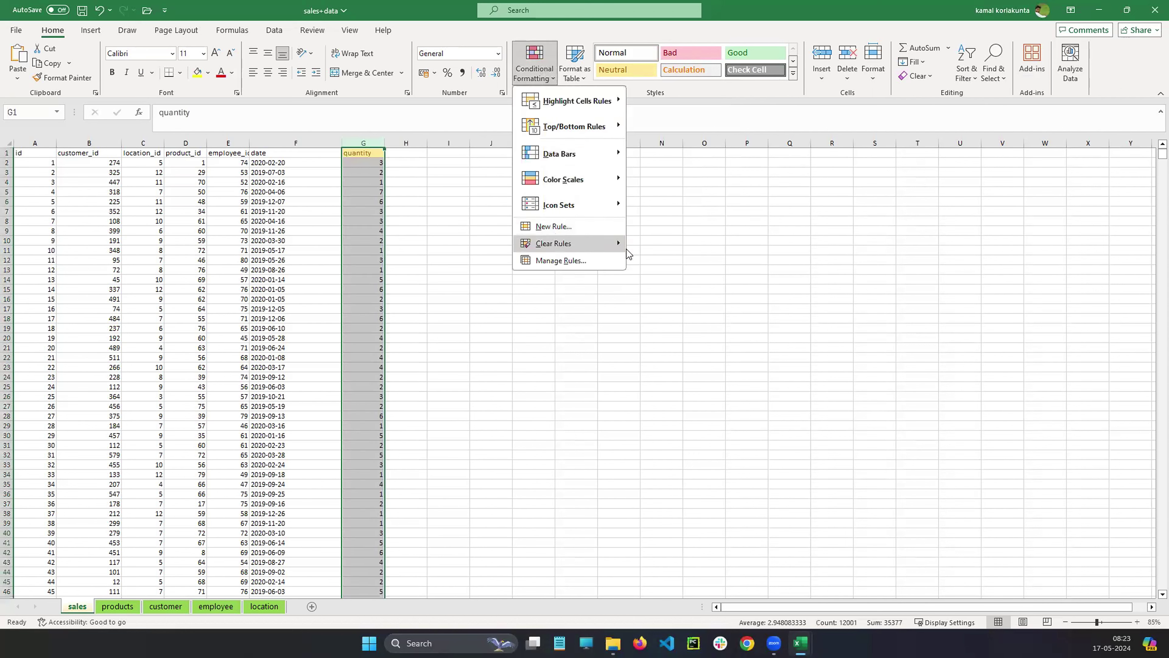
mouse_move(619, 243)
click(668, 245)
click(483, 211)
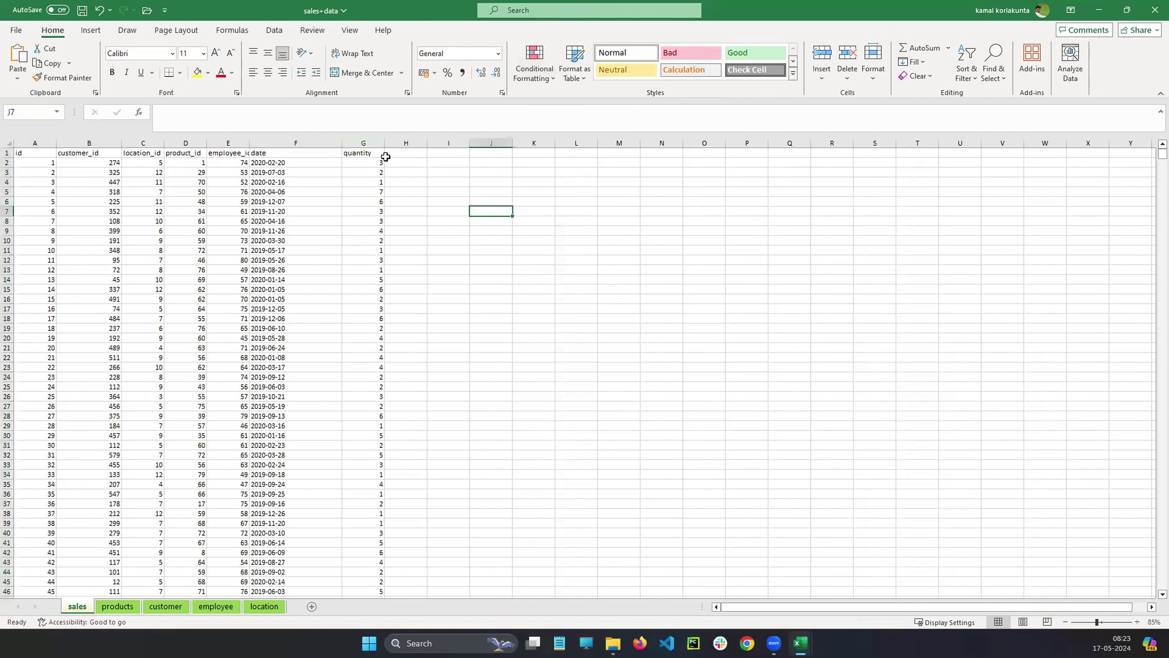
Apply a Less Than 5 highlight rule to the quantity column using Light Red Fill with Dark Red Text.
click(366, 142)
click(534, 64)
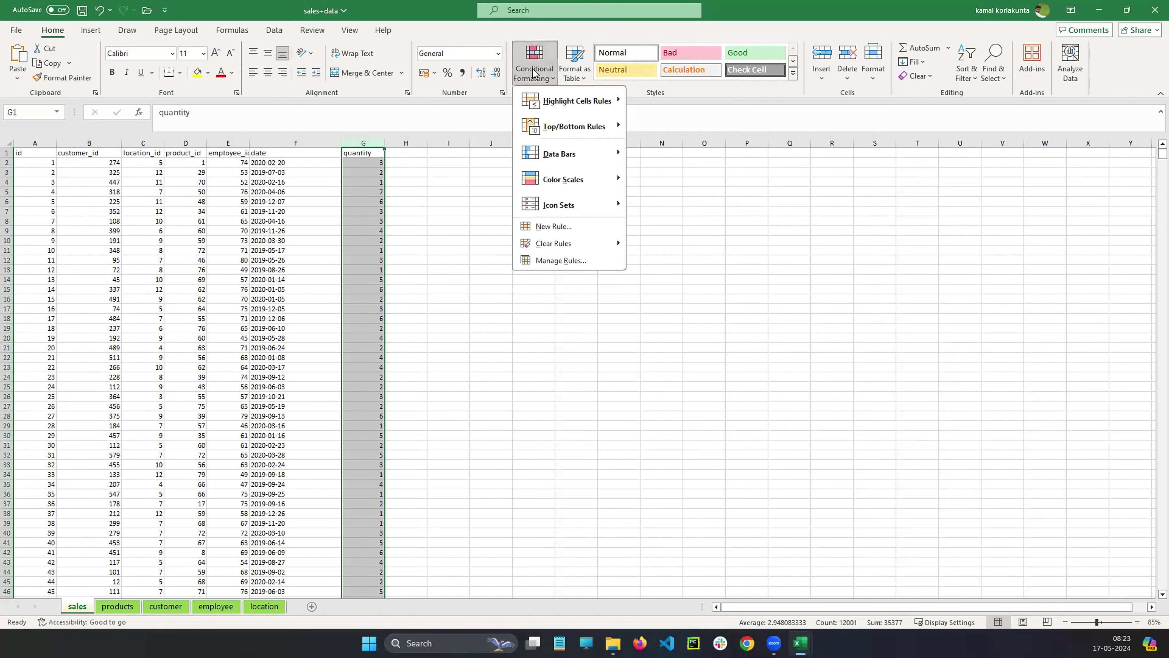
mouse_move(547, 108)
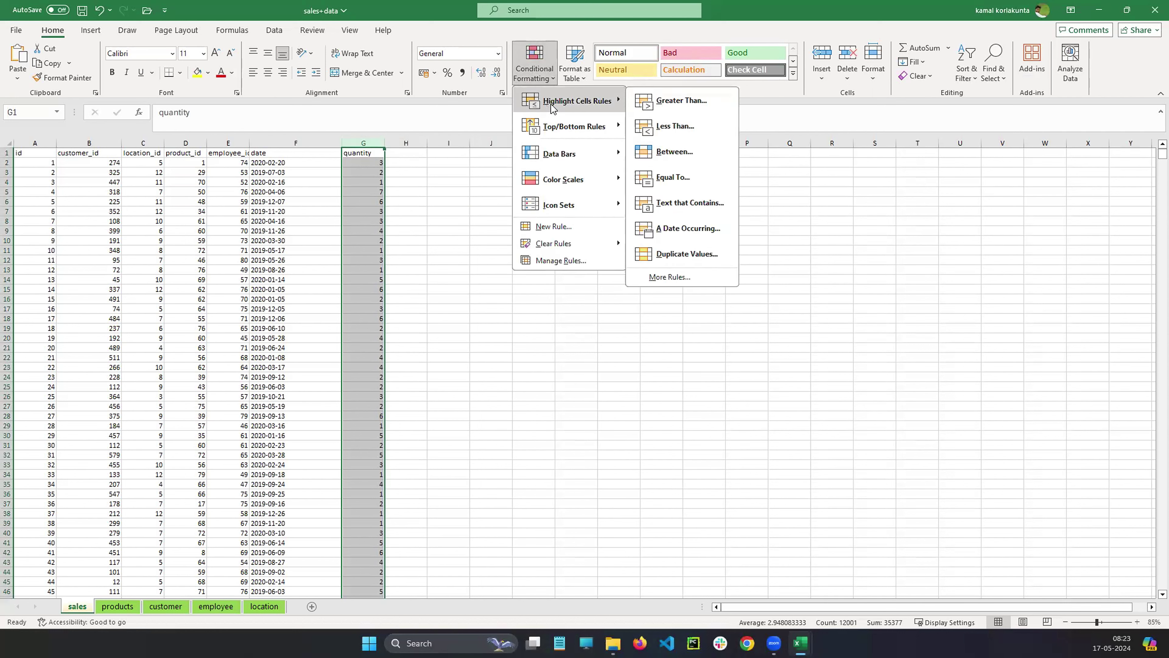
click(675, 127)
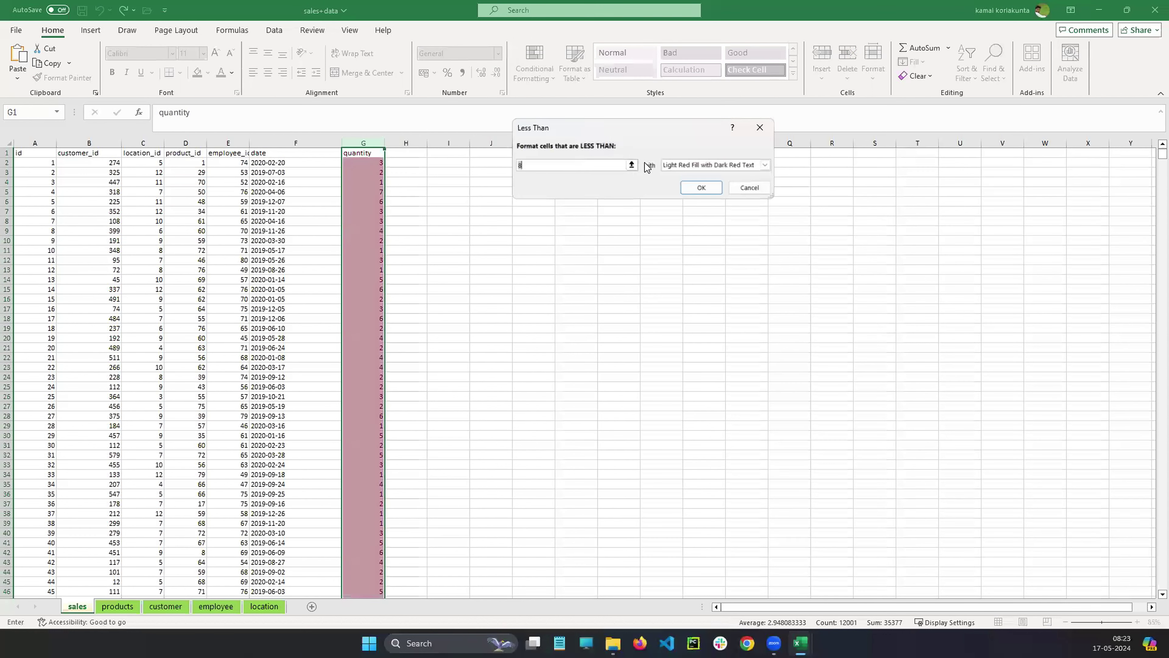
click(578, 166)
key(BackSpace)
text(5)
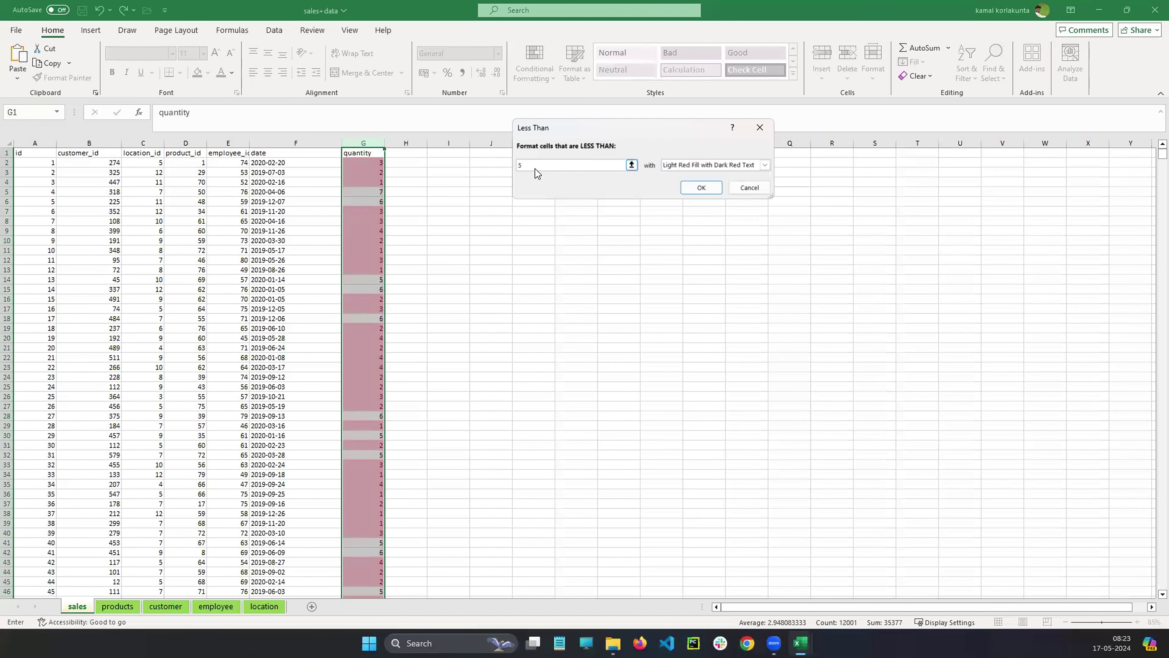
click(693, 186)
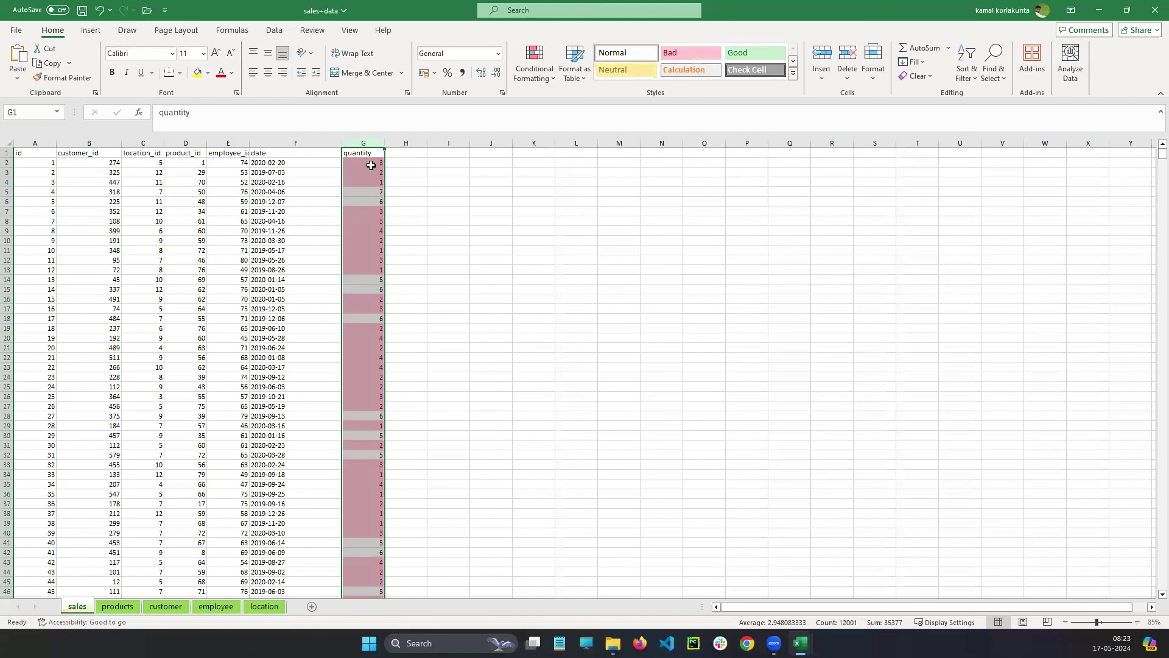
click(430, 192)
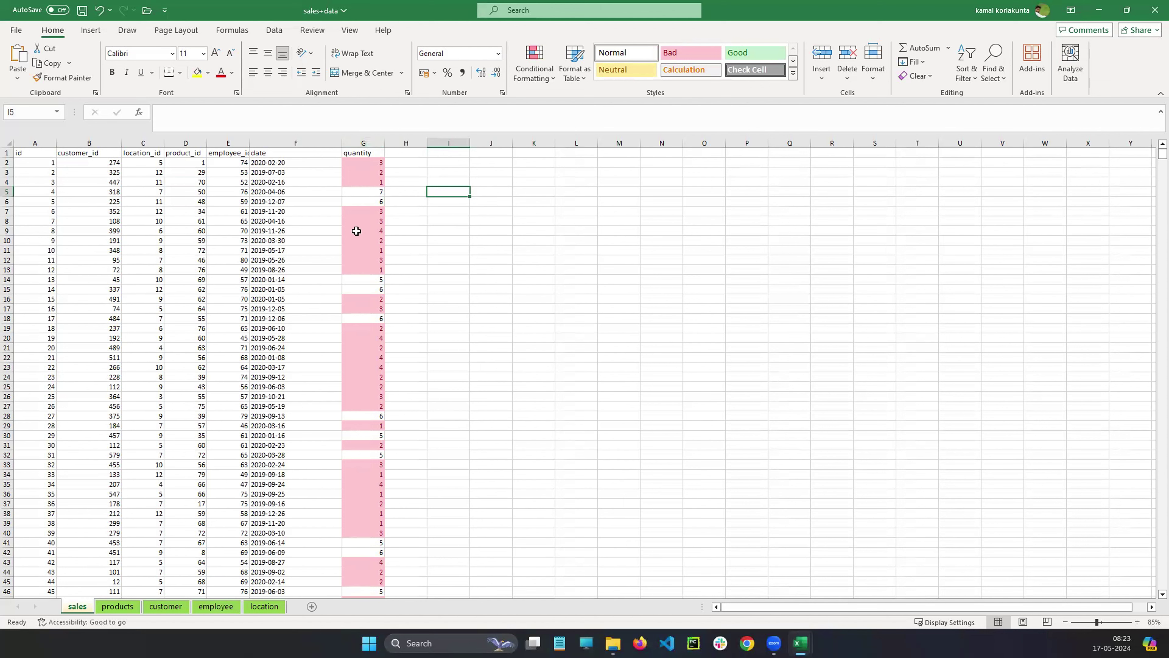
Clear the Less Than conditional formatting rule from the quantity column only.
click(363, 143)
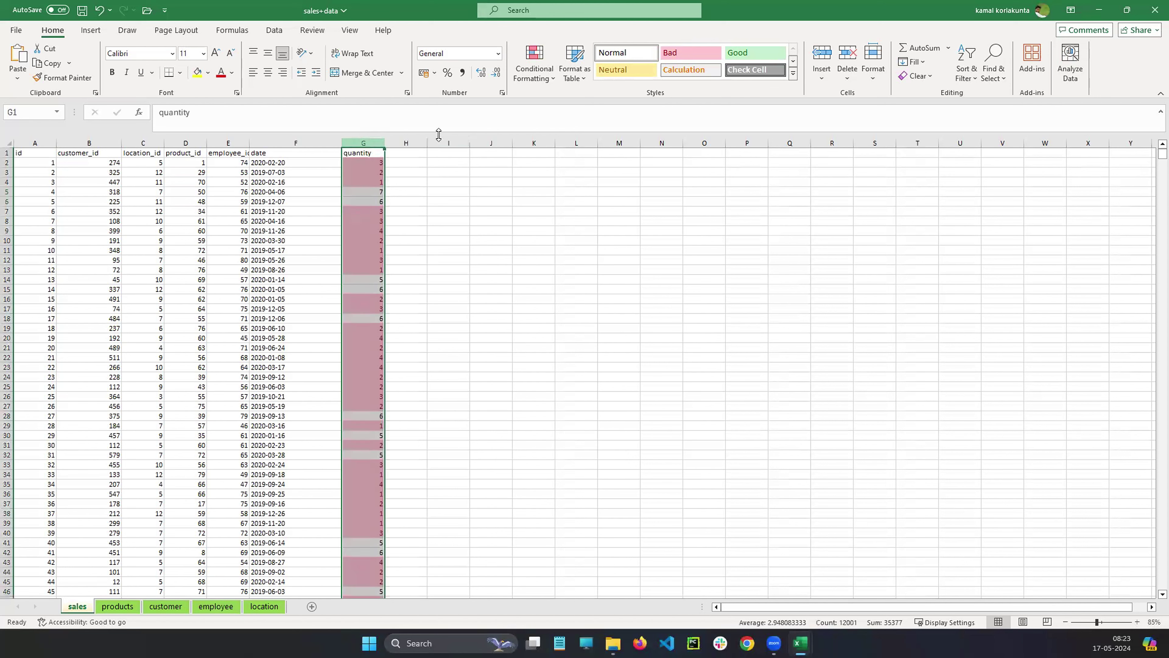
click(540, 75)
mouse_move(631, 250)
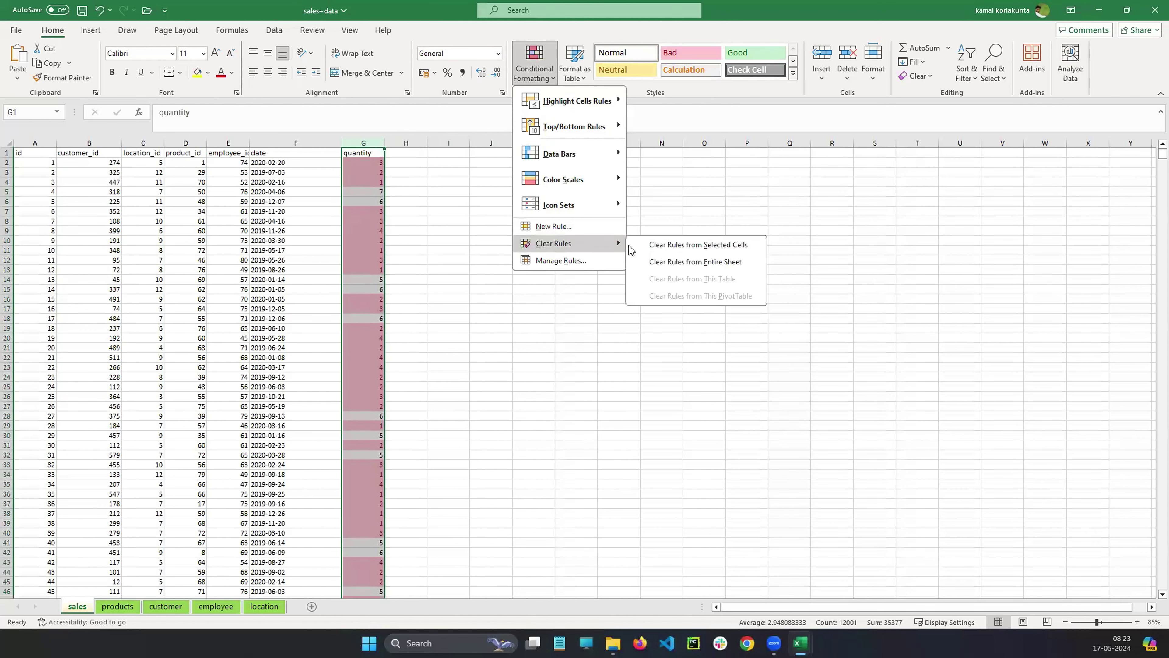
click(673, 245)
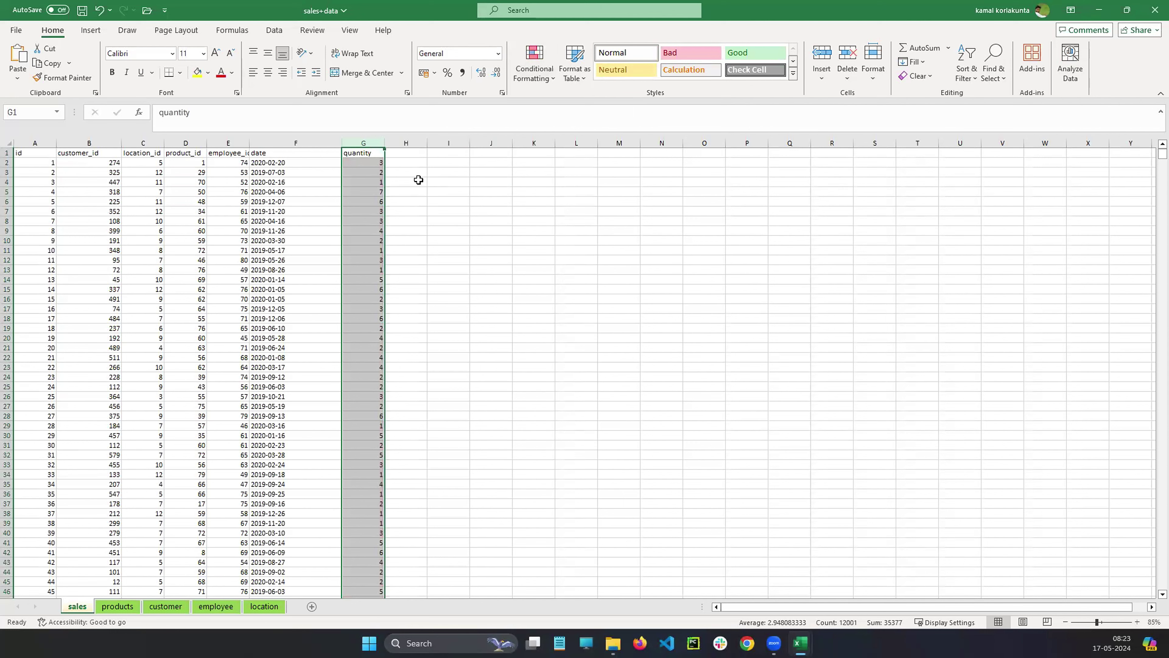
Highlight quantity column values between 3 and 5 using Light Red Fill with Dark Red Text.
click(533, 65)
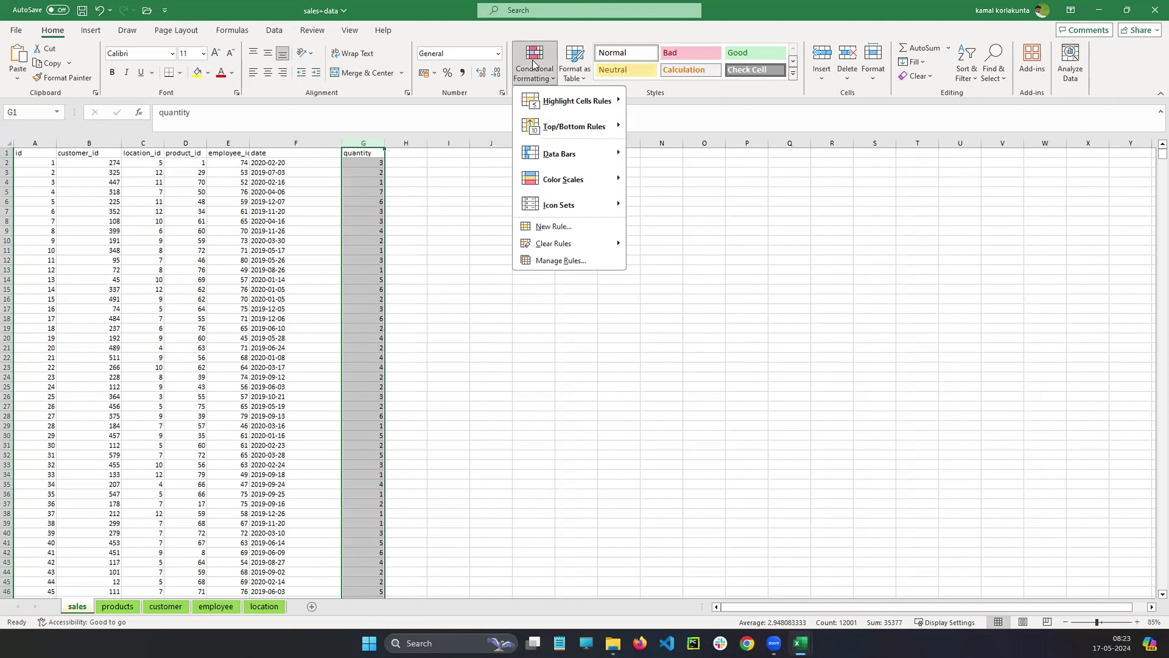
mouse_move(601, 106)
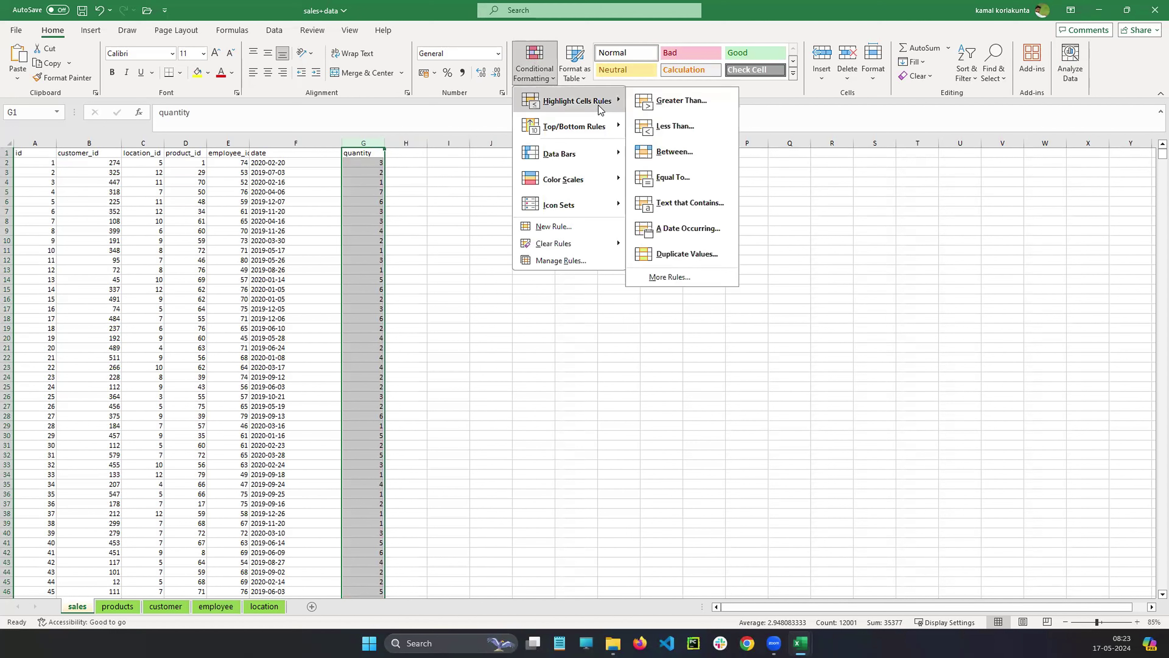
click(670, 158)
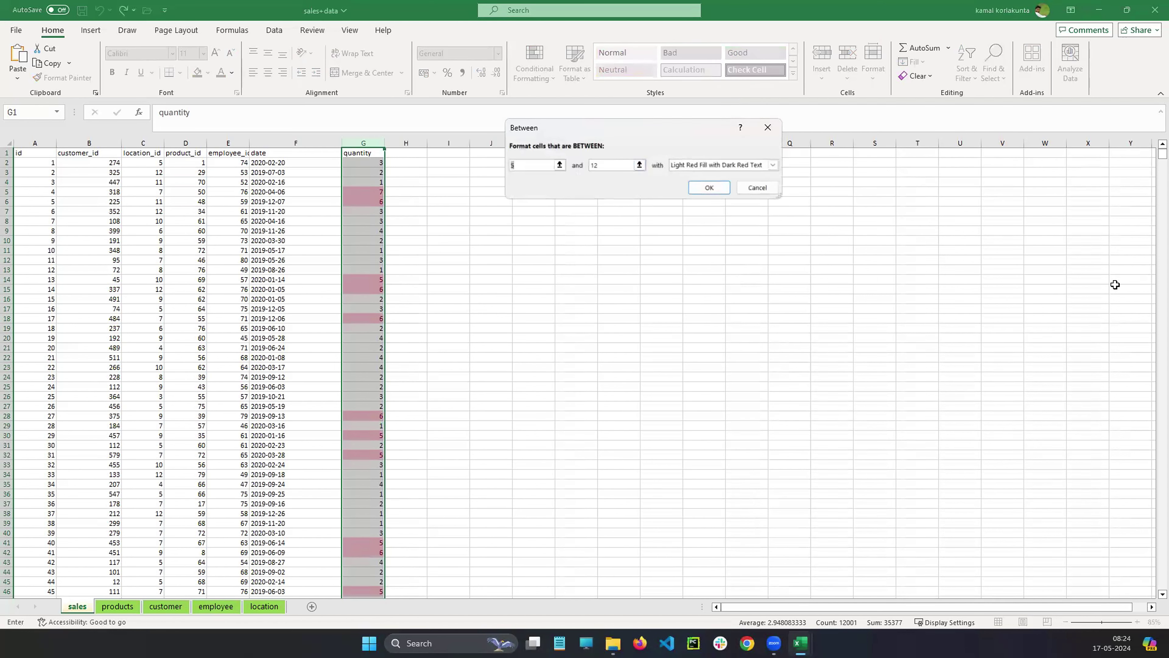
drag(539, 180, 601, 183)
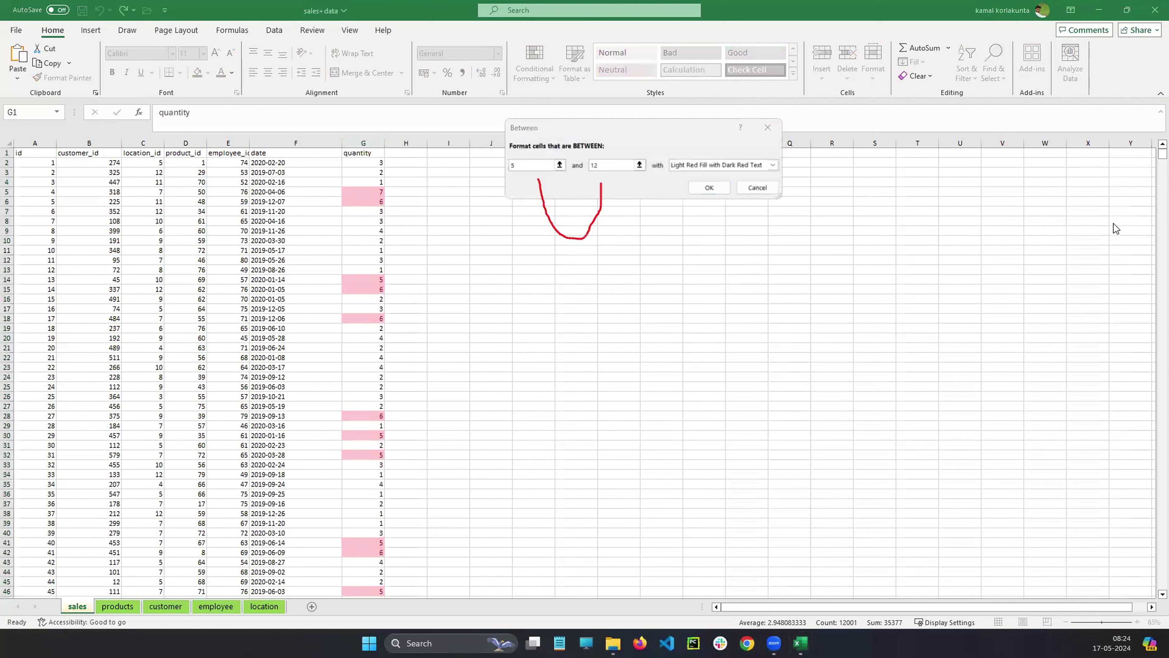
click(509, 167)
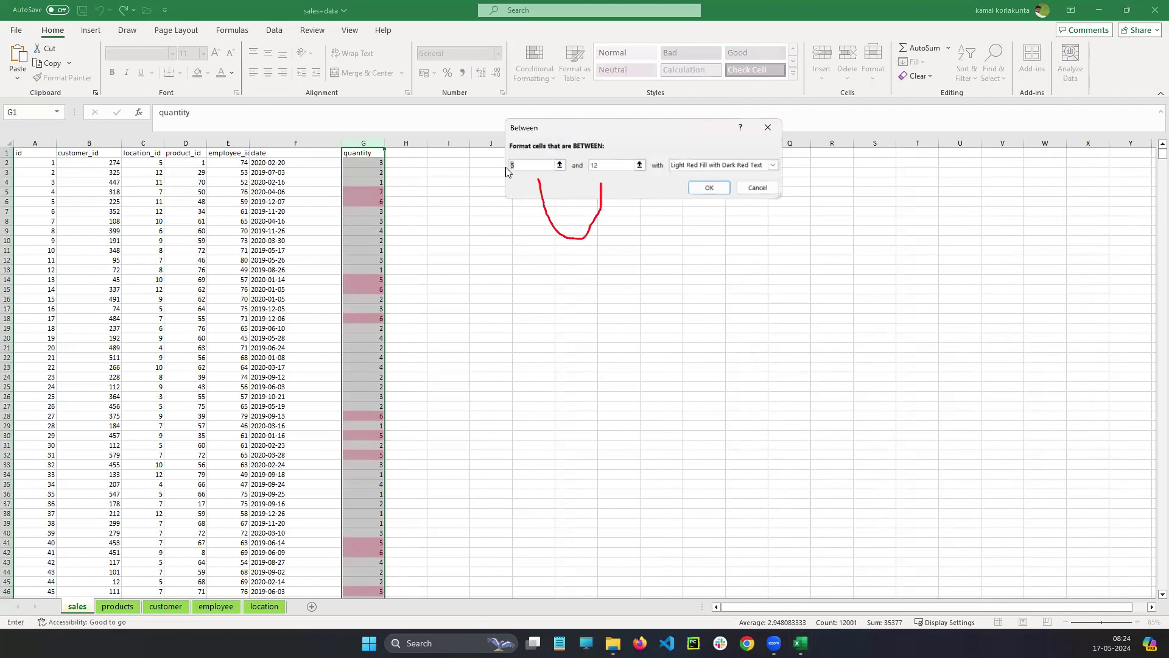
text(3)
drag(609, 169, 585, 166)
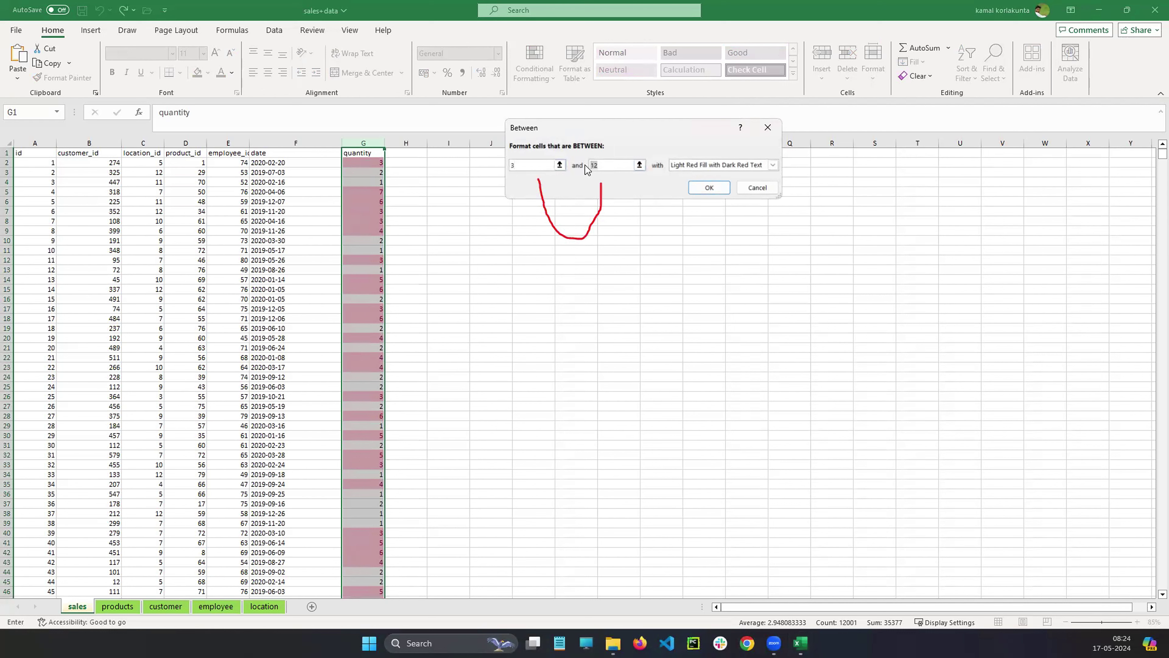
text(5)
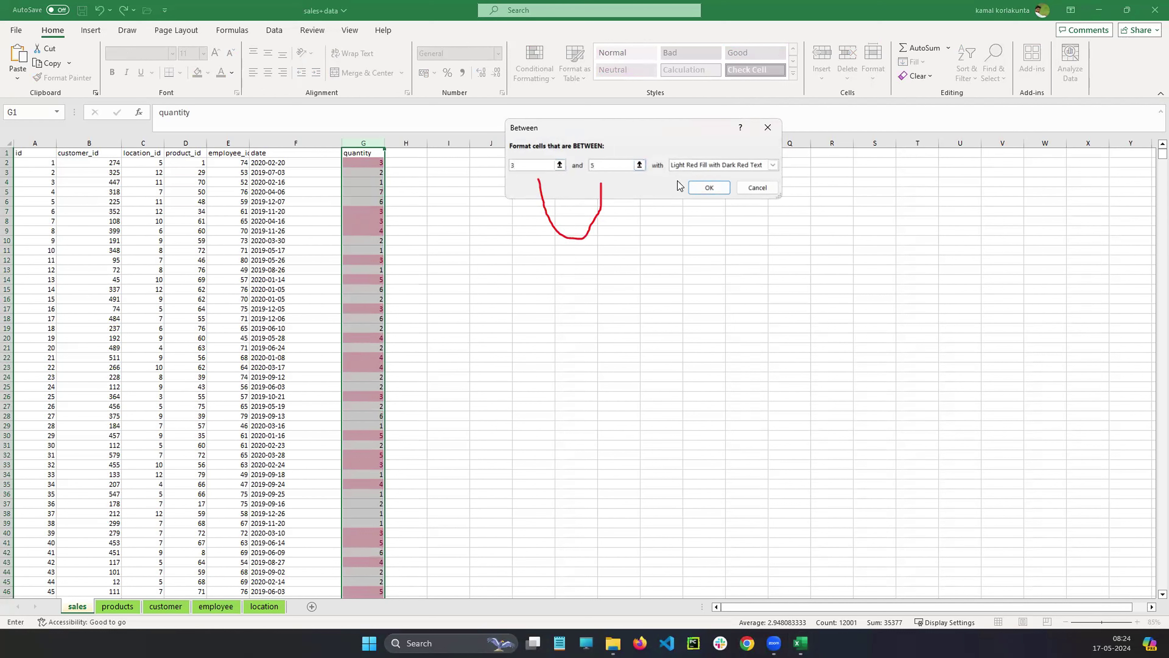
click(709, 187)
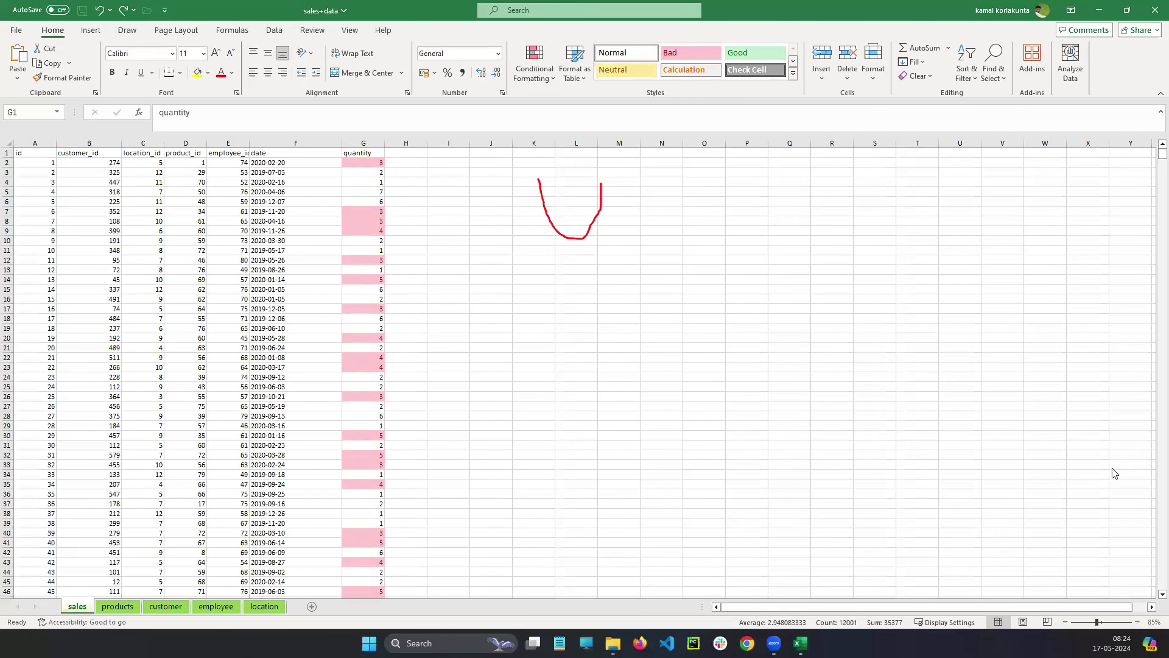
Clear the Between conditional formatting rule from the selected quantity column.
click(363, 141)
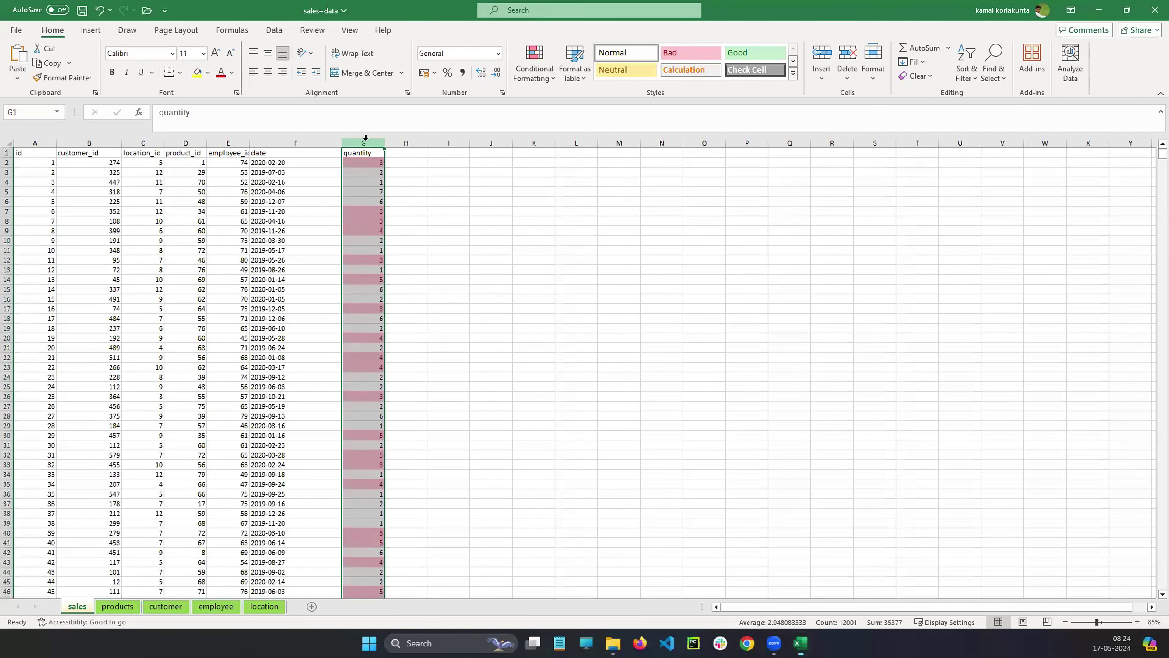
click(534, 65)
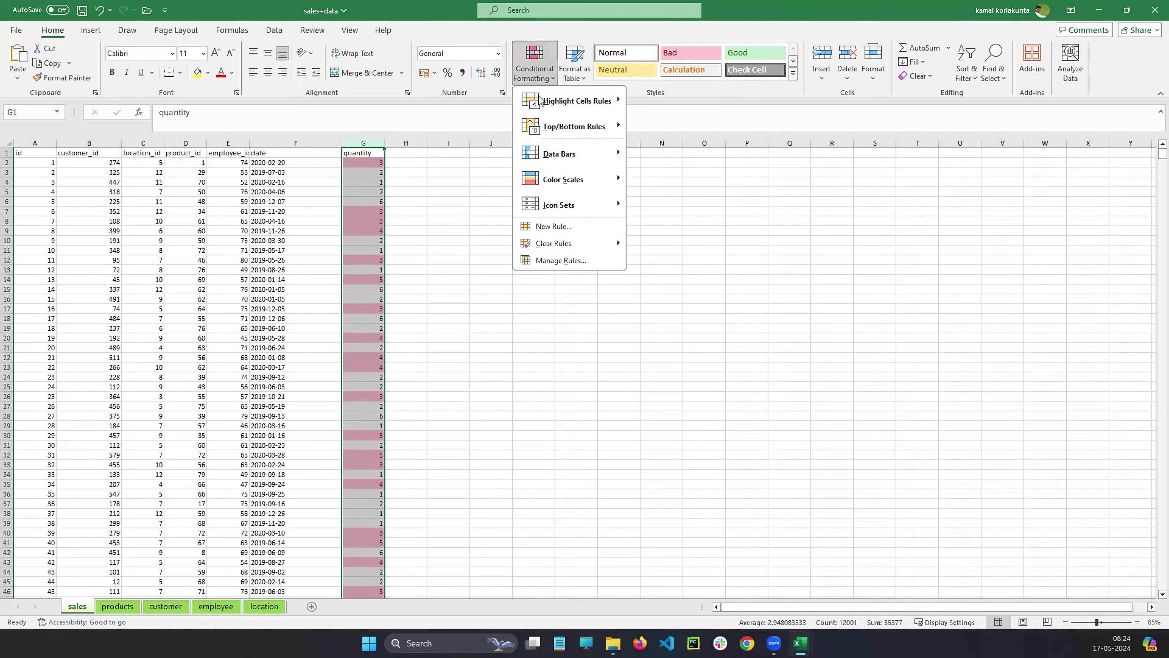
mouse_move(555, 251)
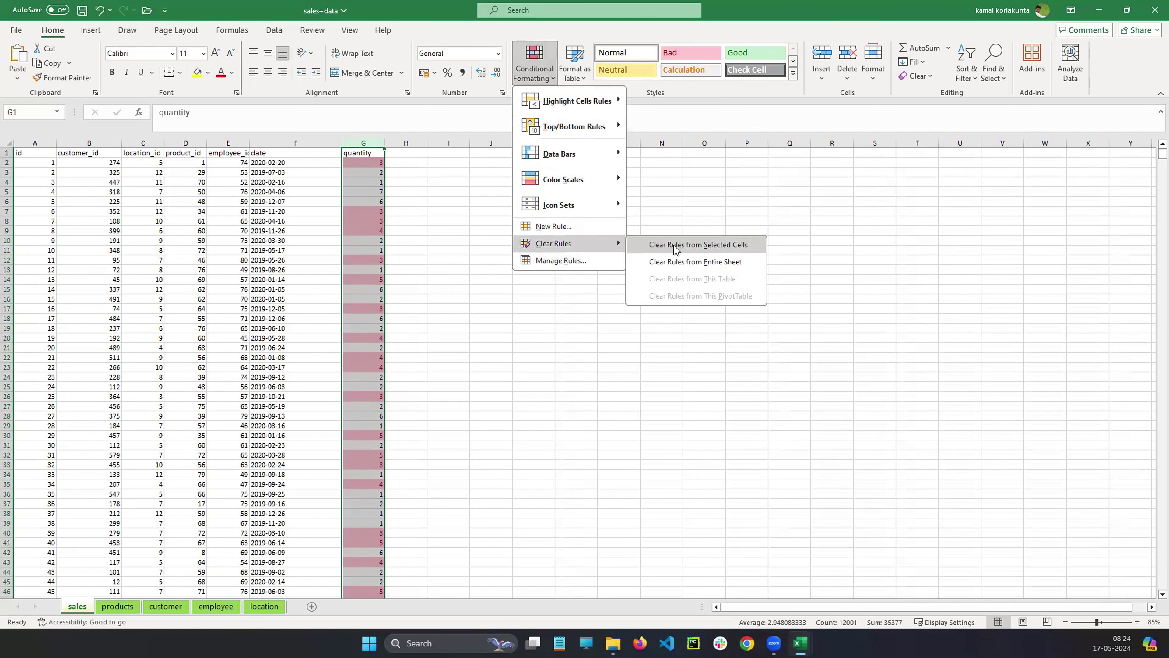
click(632, 246)
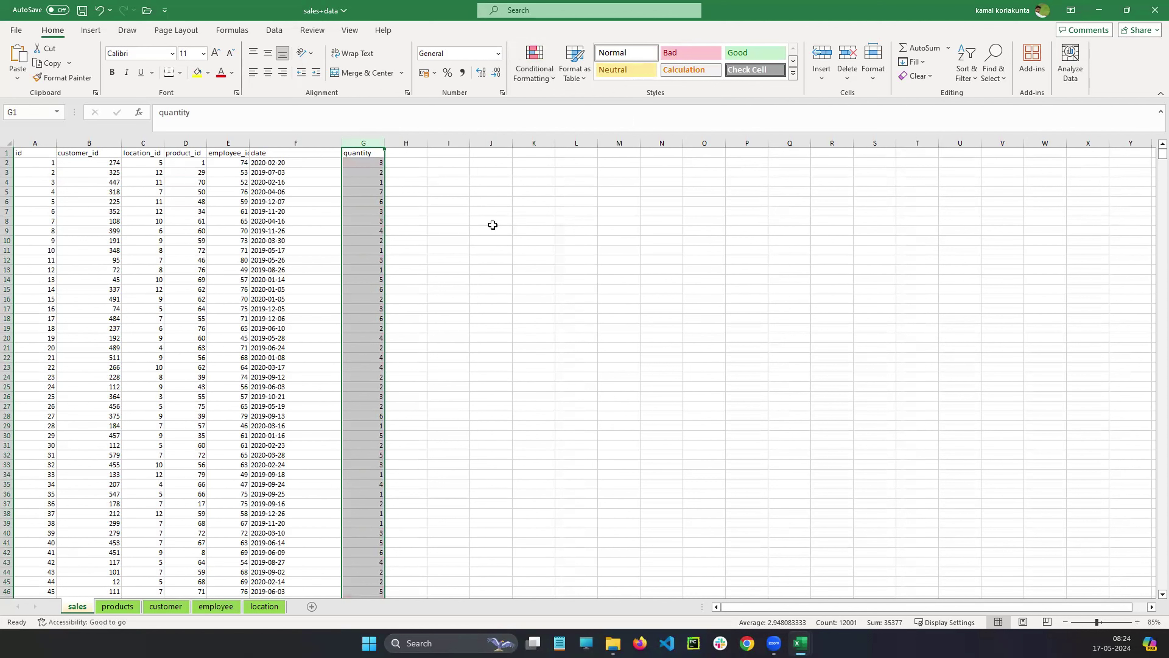
Highlight quantity column values equal to 7 using Light Red Fill with Dark Red Text, and check the highlighted cells.
click(536, 76)
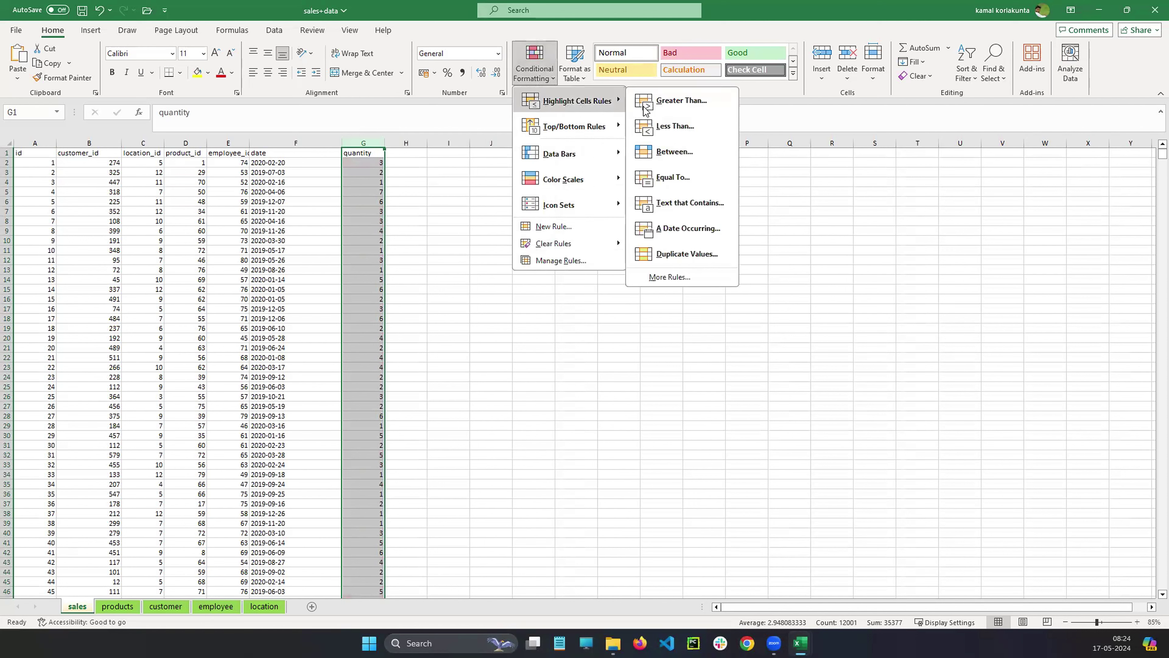
click(673, 178)
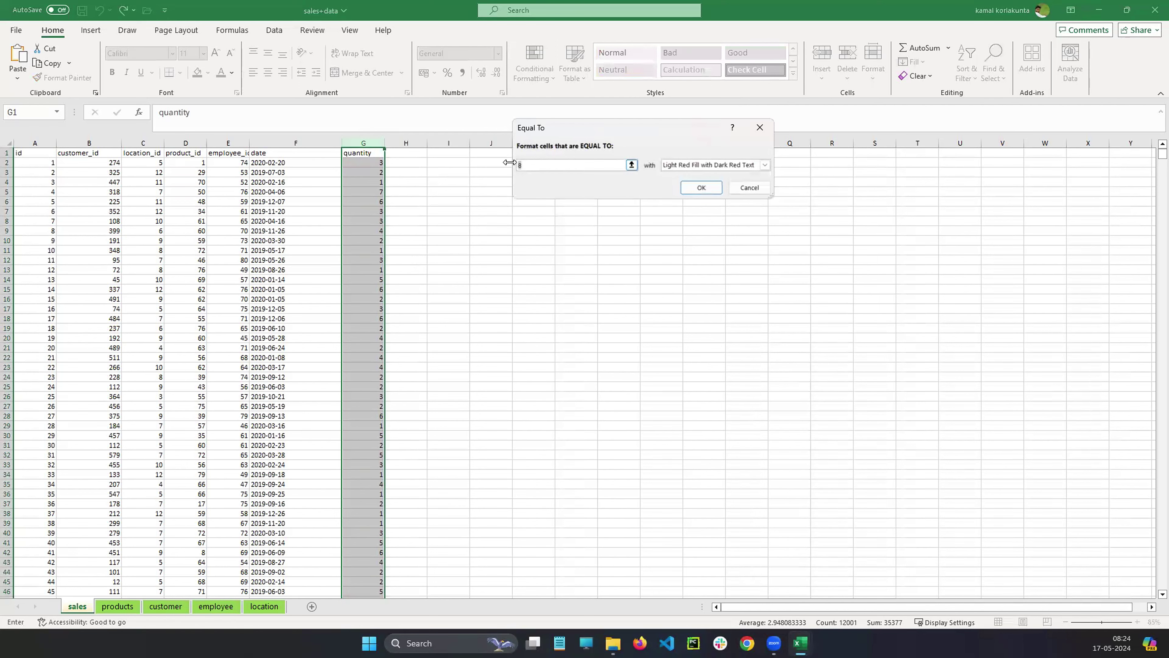
text(7)
click(707, 191)
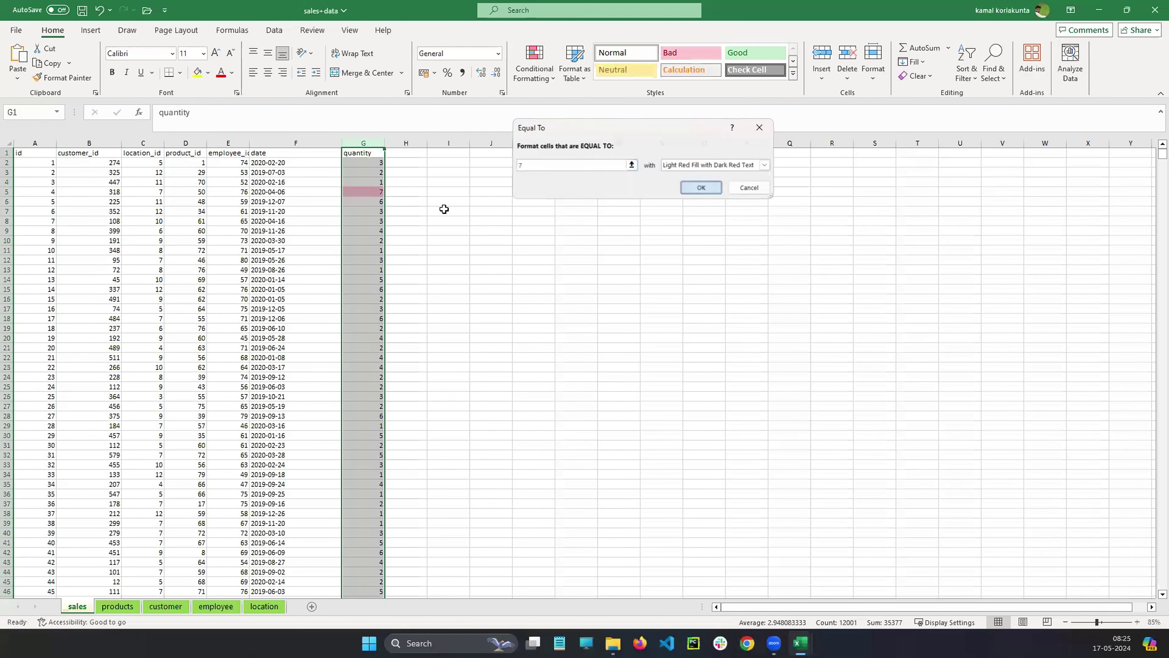
click(472, 206)
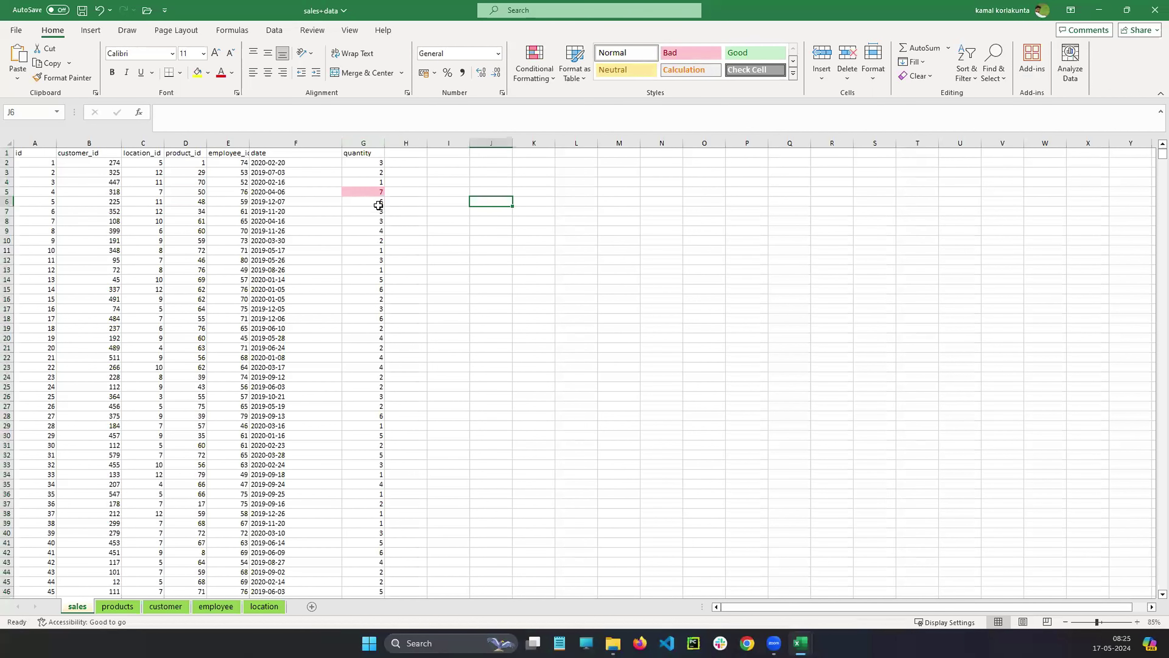
scroll(424, 303, down, 1)
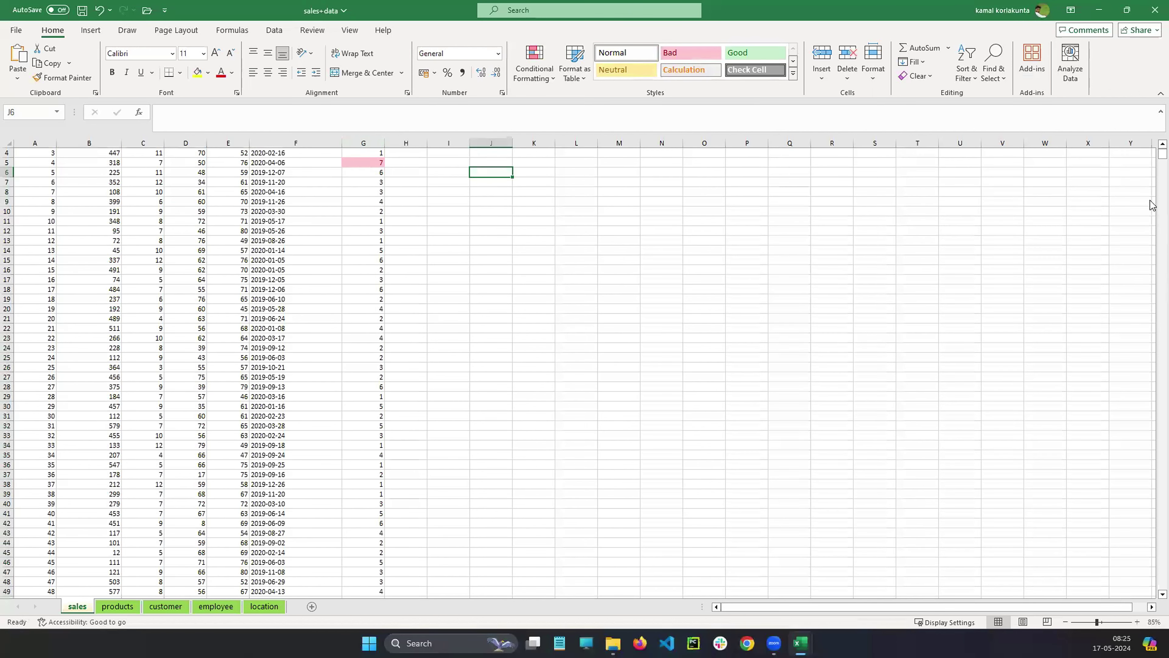
drag(1152, 154, 1154, 150)
Clear the Equal To conditional formatting rule from the quantity column.
click(368, 152)
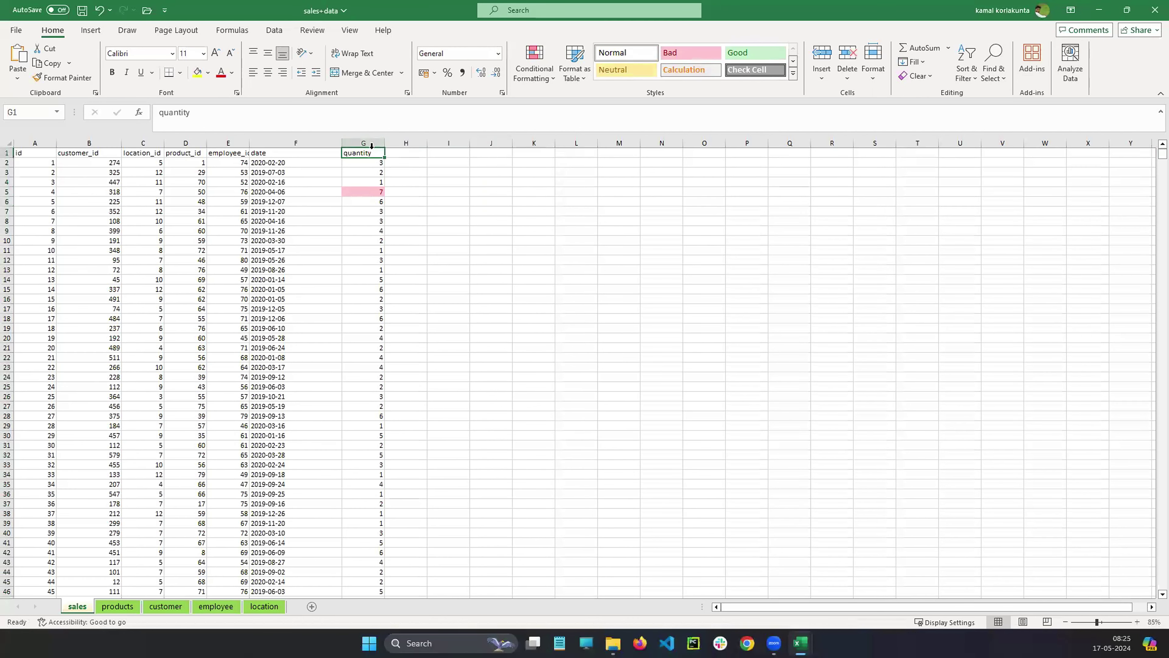
click(372, 144)
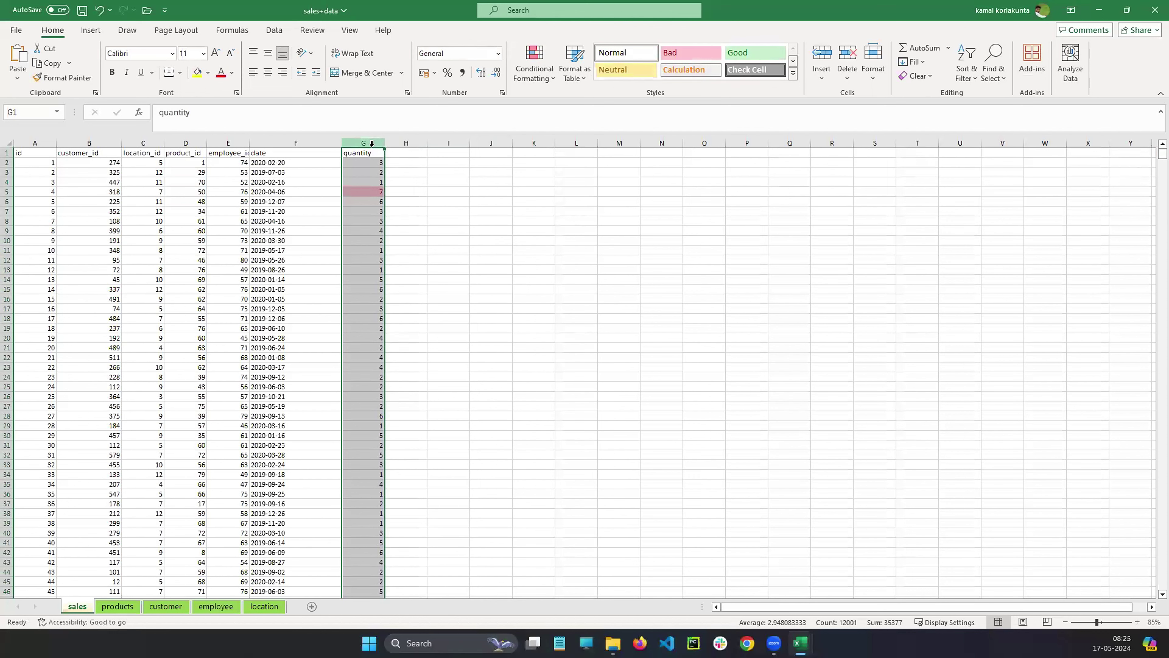
click(541, 69)
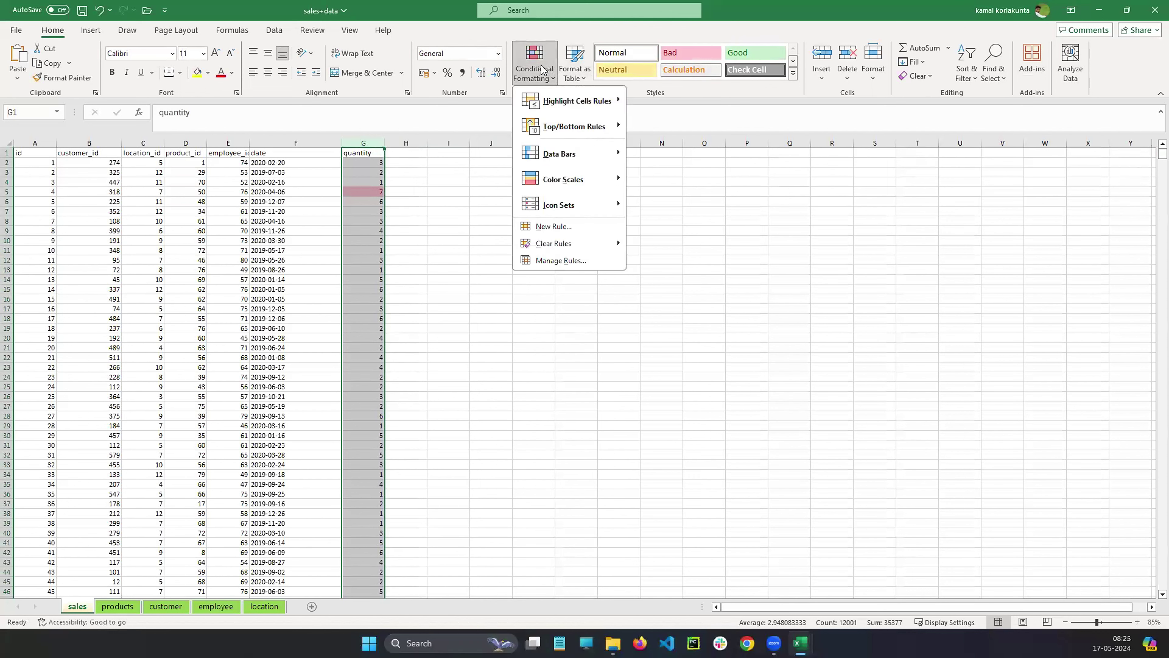
mouse_move(554, 245)
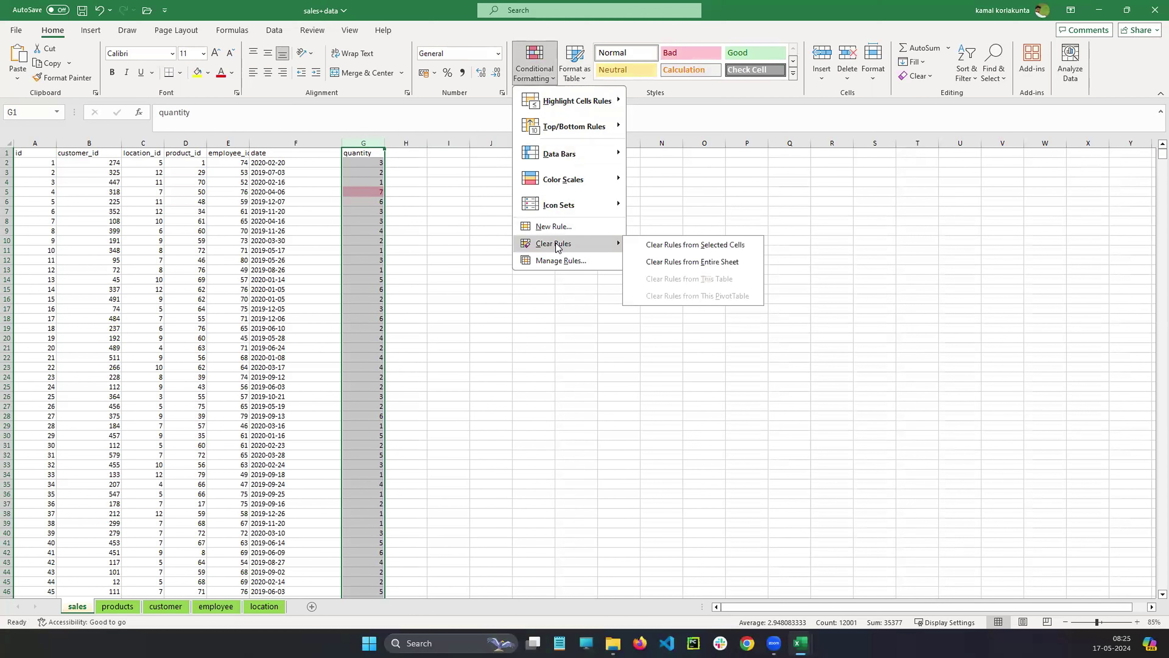
click(656, 249)
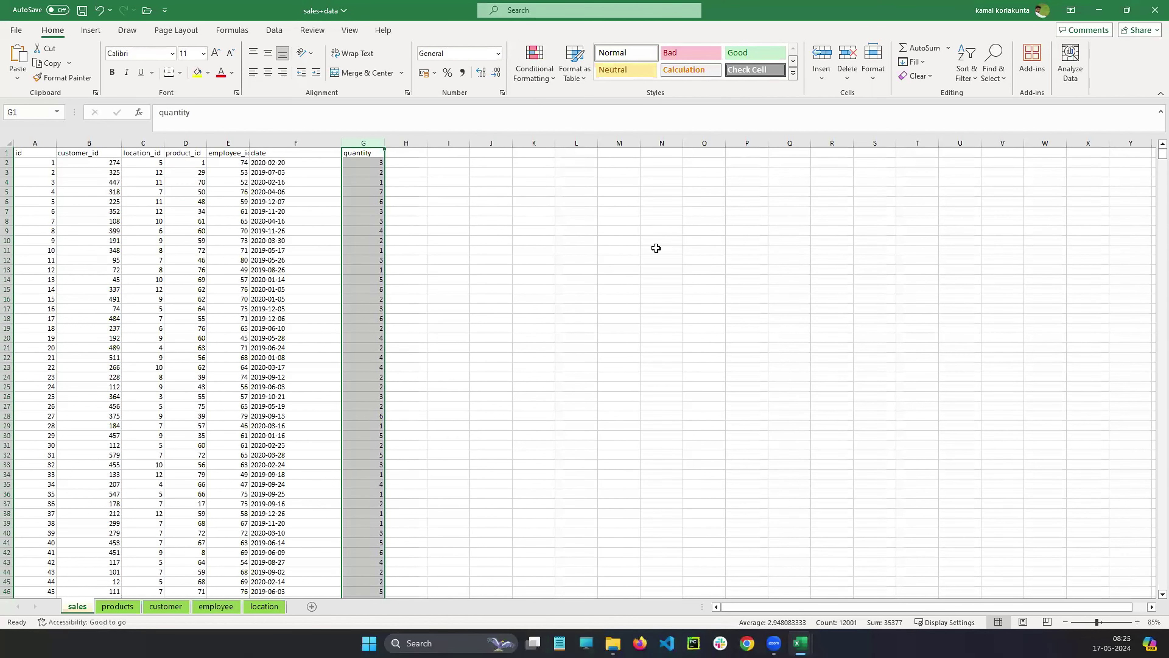
click(534, 66)
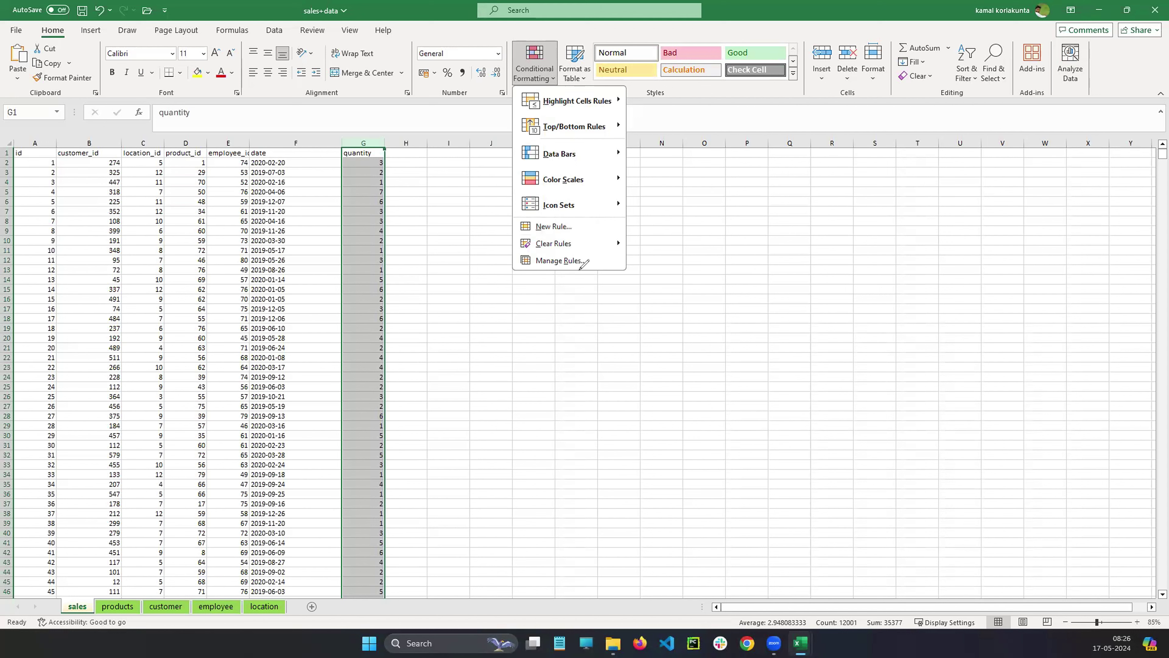
drag(380, 157, 379, 160)
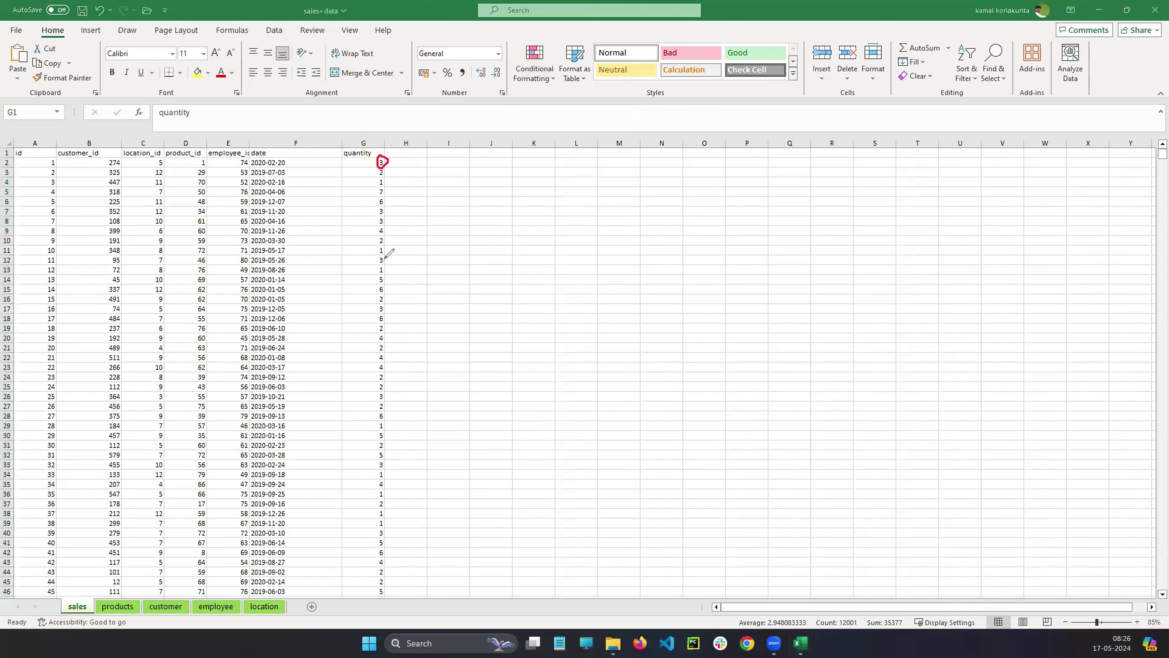
drag(384, 257, 384, 257)
drag(385, 163, 387, 257)
drag(388, 305, 388, 305)
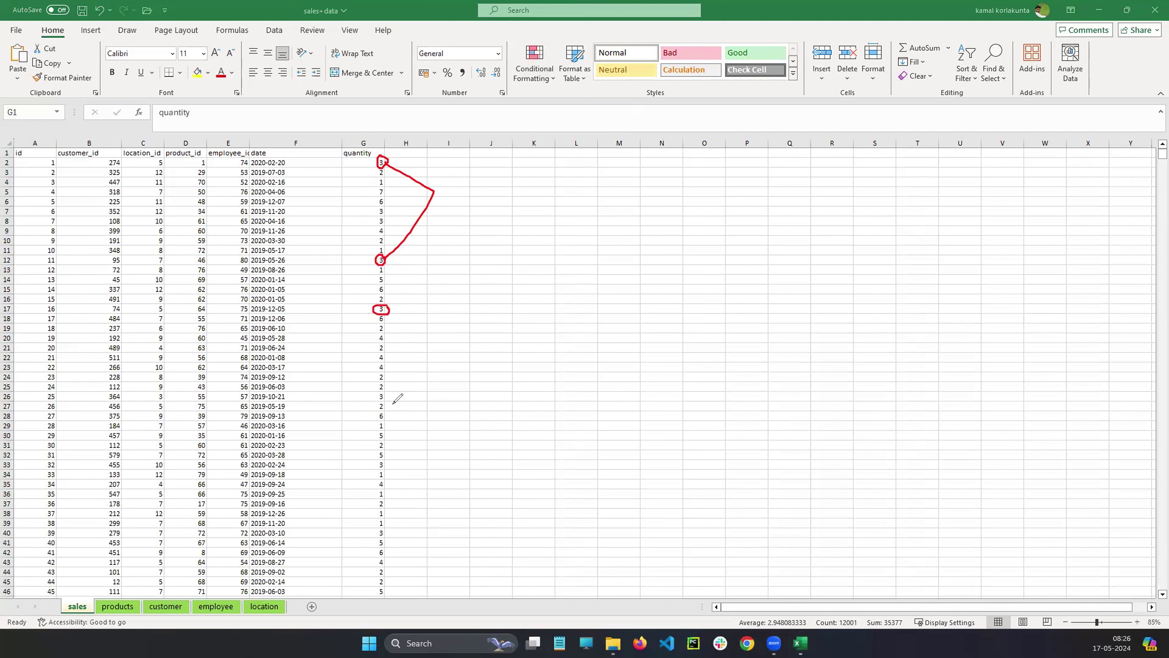
drag(386, 397, 384, 398)
mouse_move(387, 257)
mouse_down()
mouse_move(411, 270)
mouse_move(390, 383)
mouse_up()
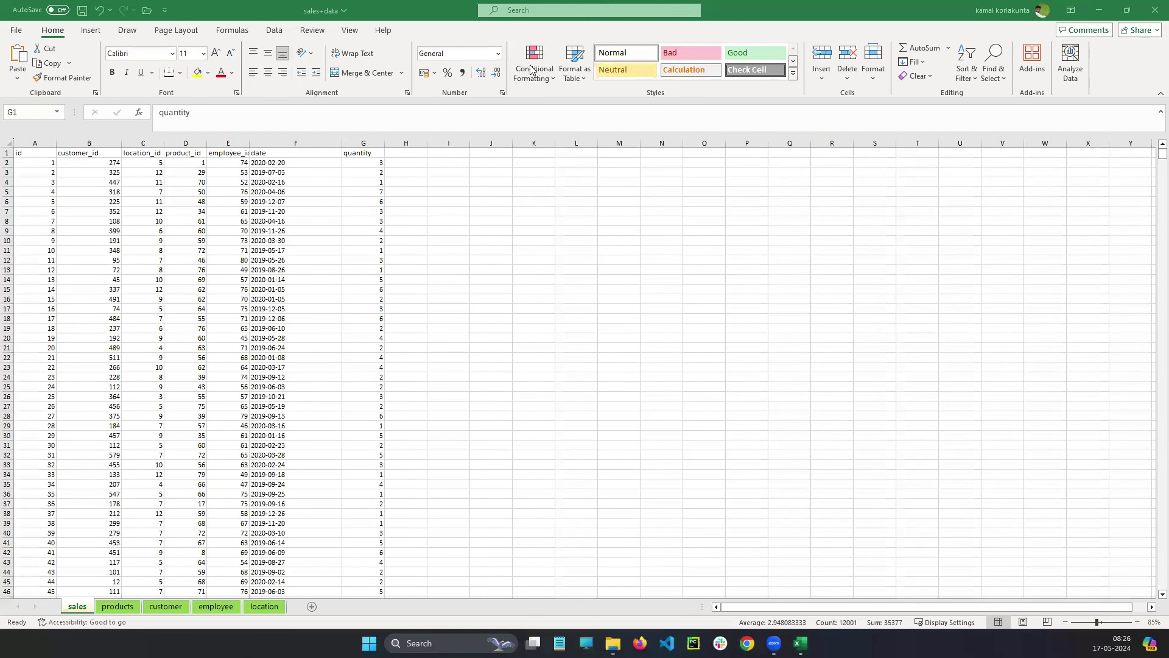
Highlight duplicate values in the quantity column using Light Red Fill with Dark Red Text, and check the first highlighted cells.
click(376, 143)
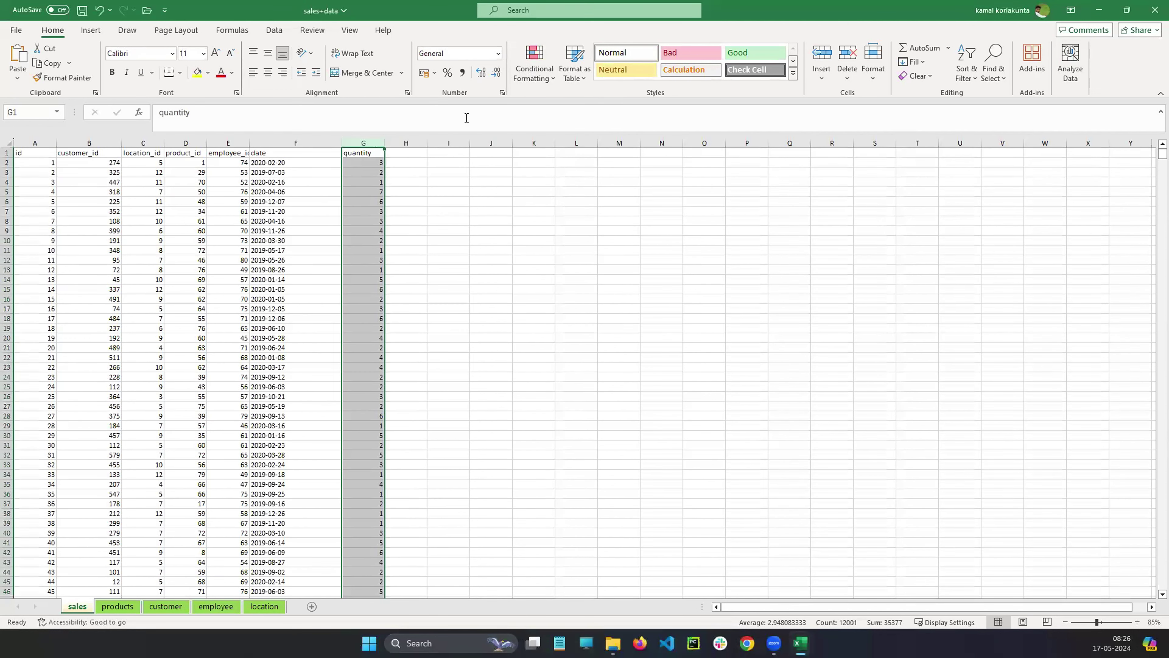
click(542, 81)
mouse_move(574, 108)
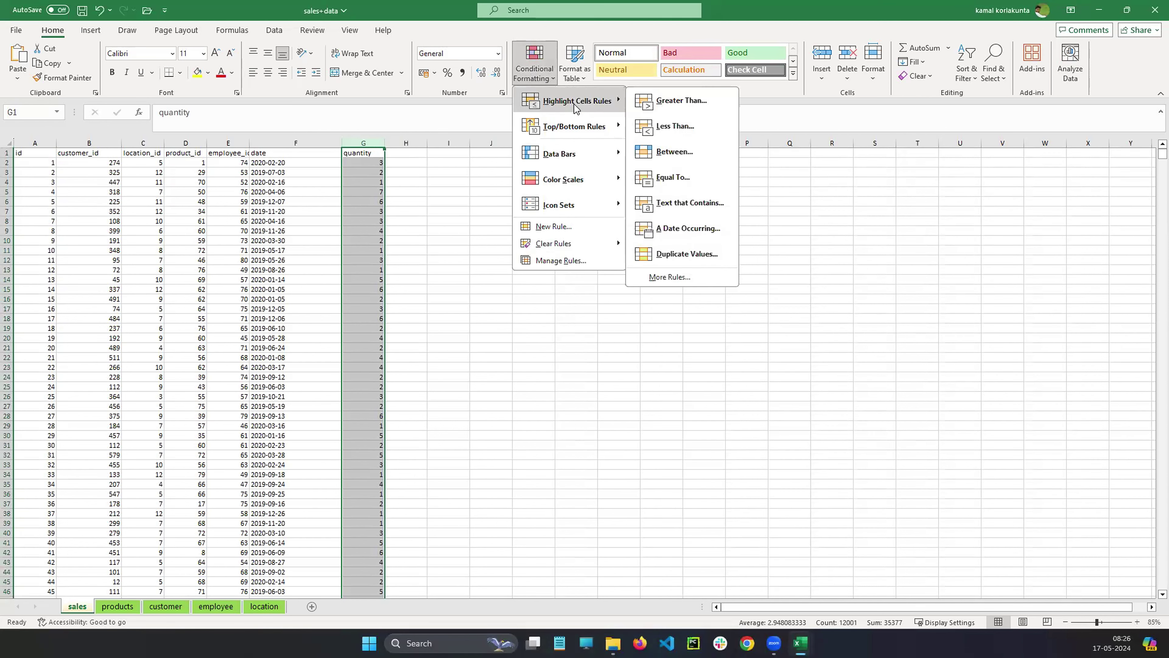
click(670, 254)
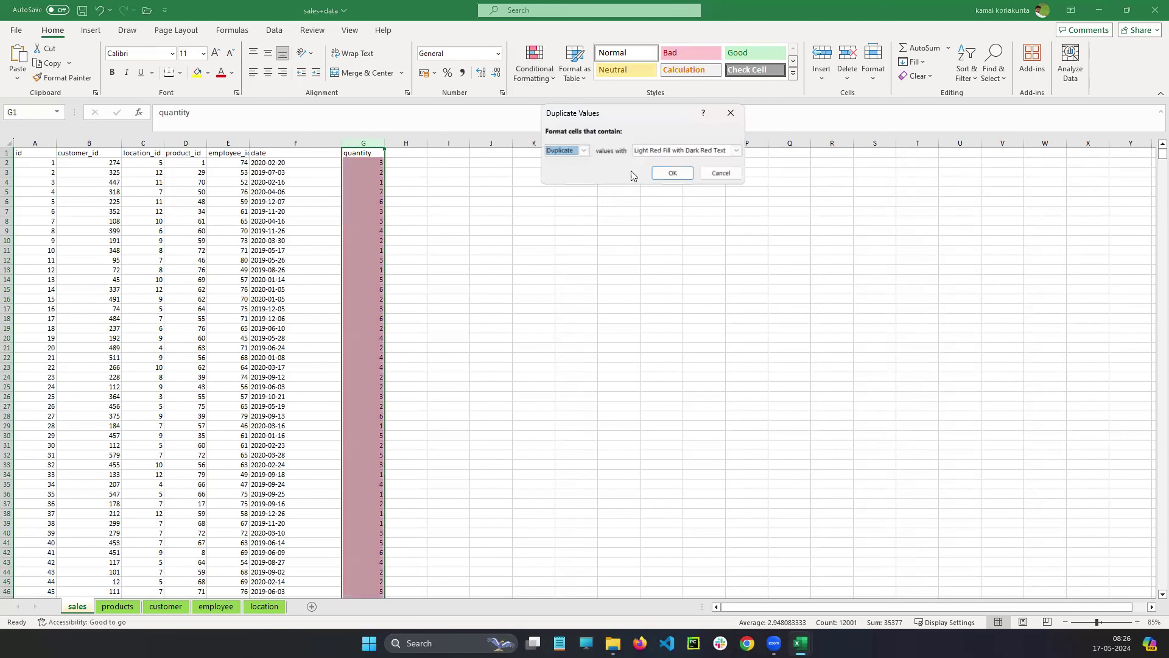
click(672, 174)
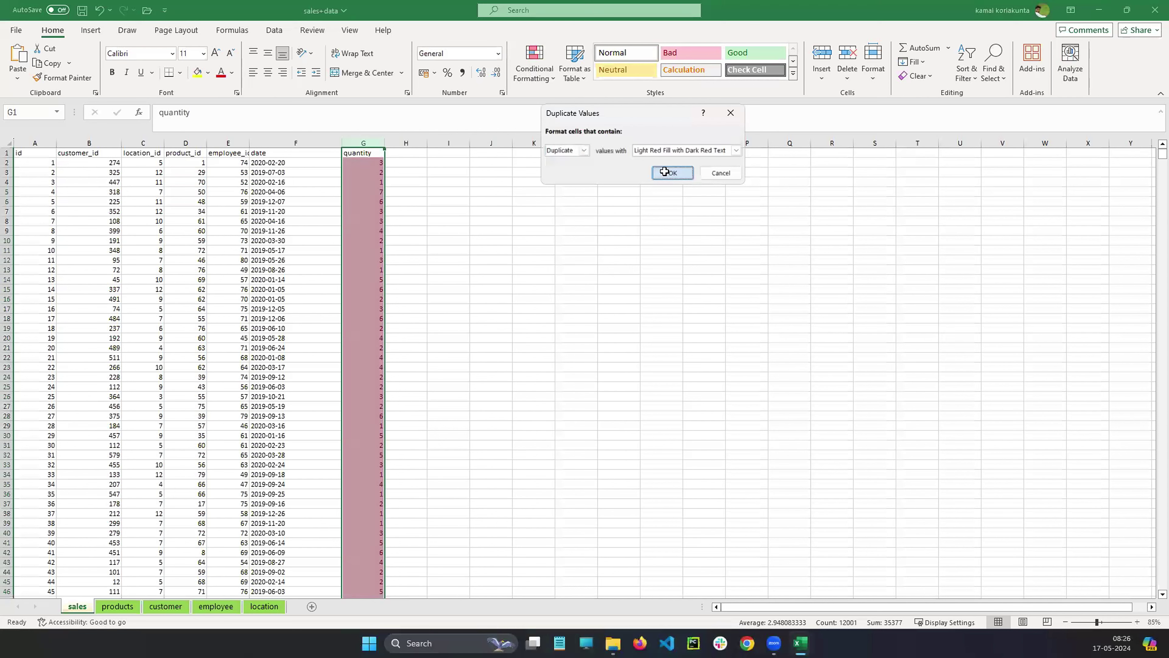
click(365, 162)
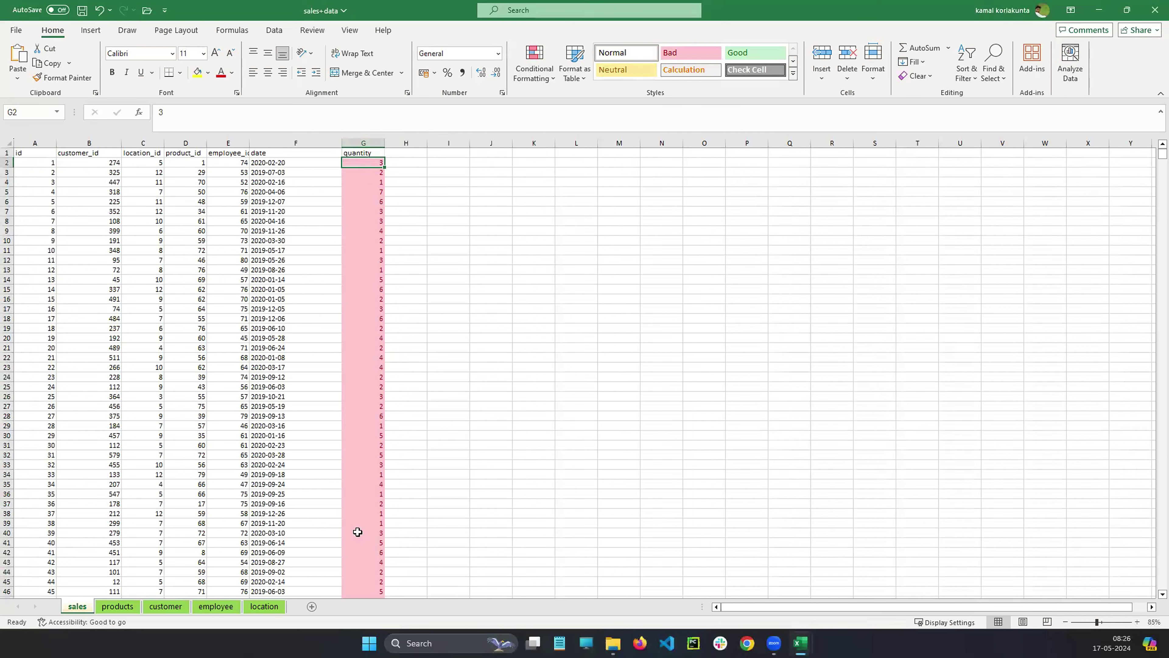
click(374, 173)
click(367, 183)
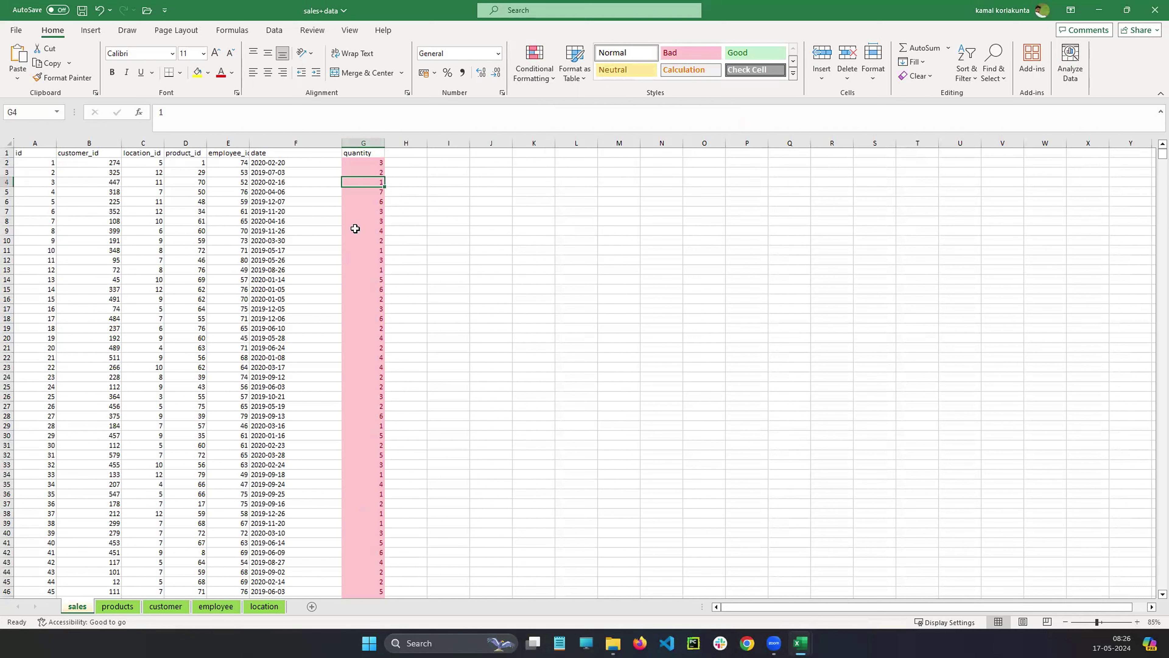
Clear the Duplicate Values conditional formatting rule from the quantity column.
click(358, 143)
click(534, 65)
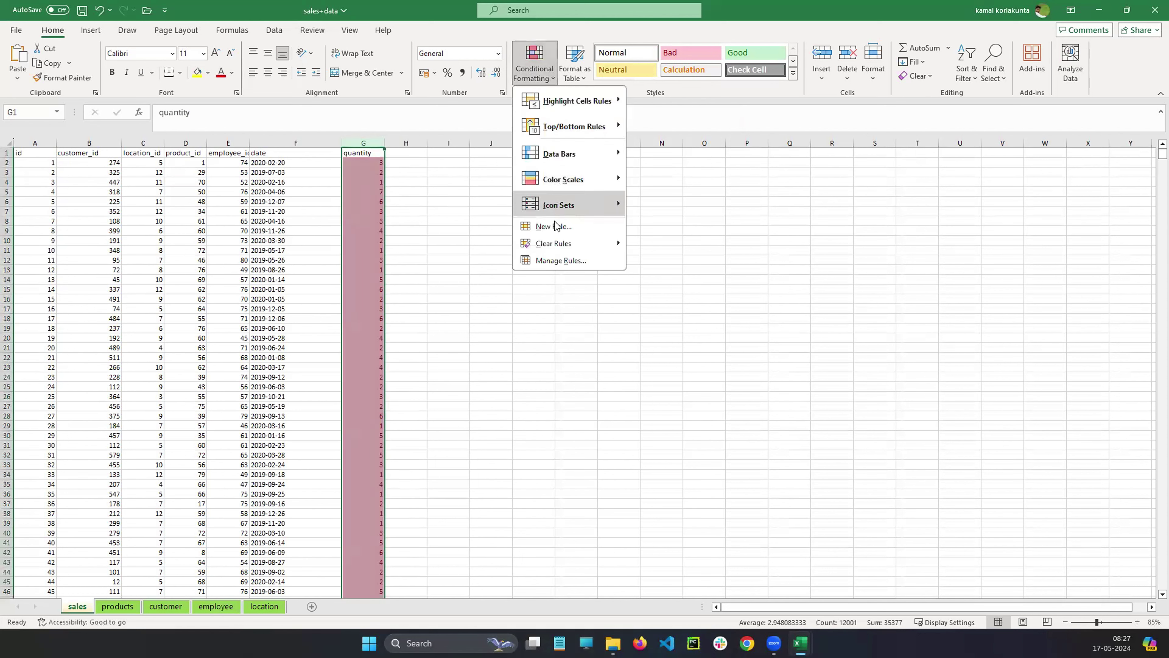
mouse_move(580, 243)
click(665, 250)
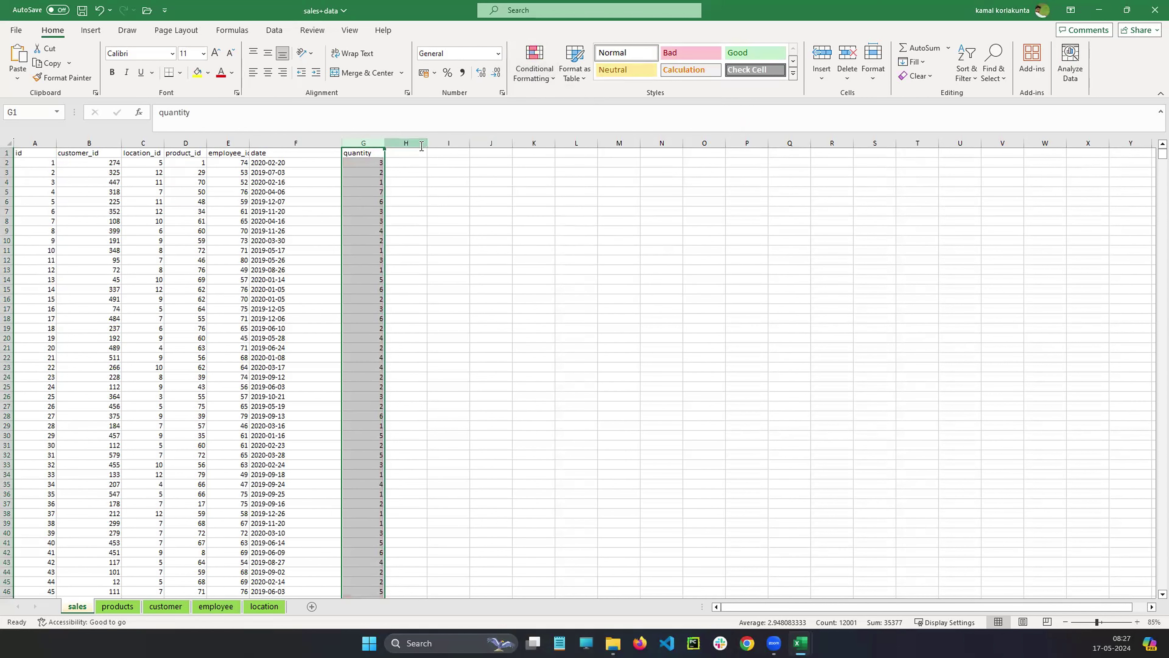
click(490, 220)
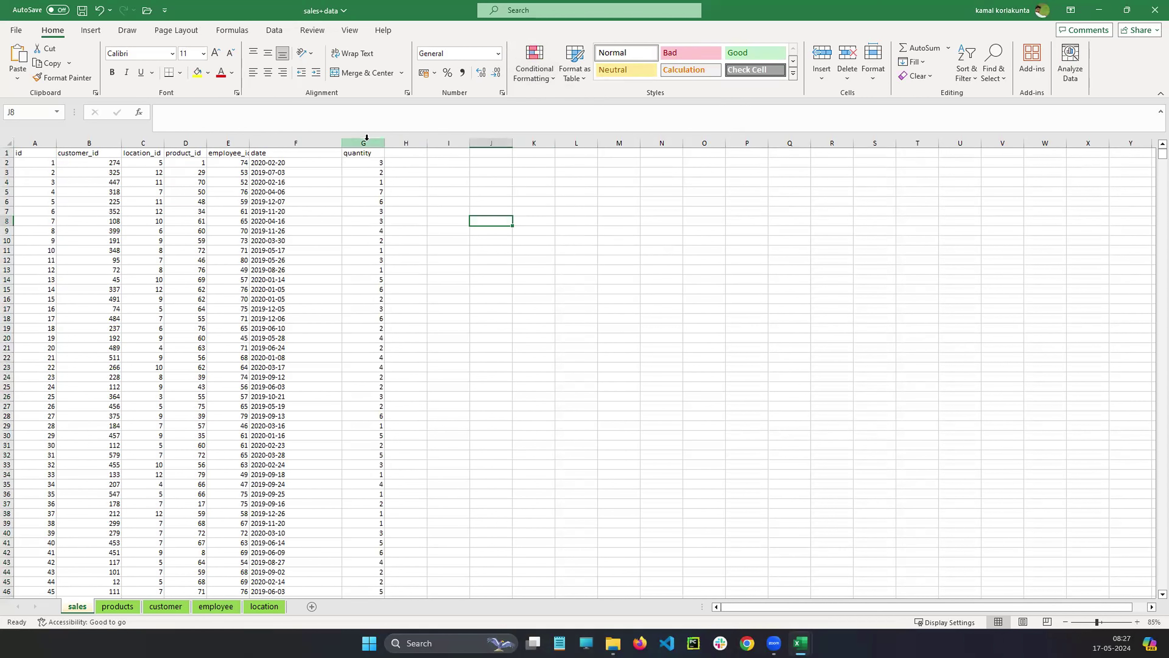
Review the available Top/Bottom conditional formatting rules for the quantity column.
click(366, 143)
click(543, 54)
mouse_move(571, 106)
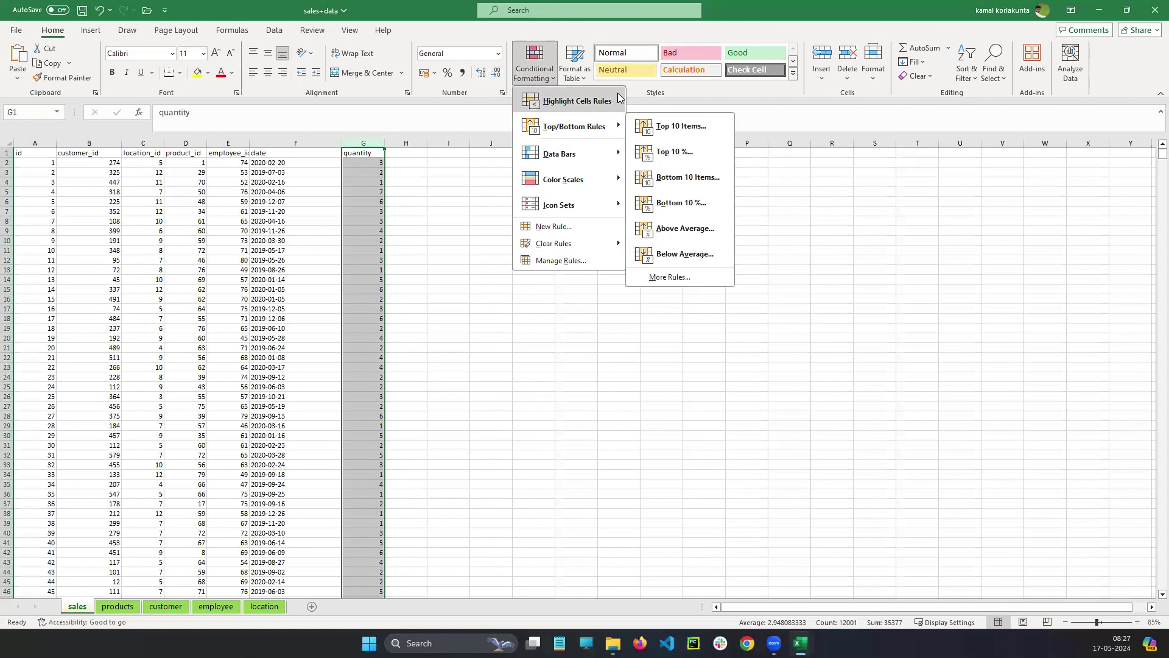
mouse_move(571, 133)
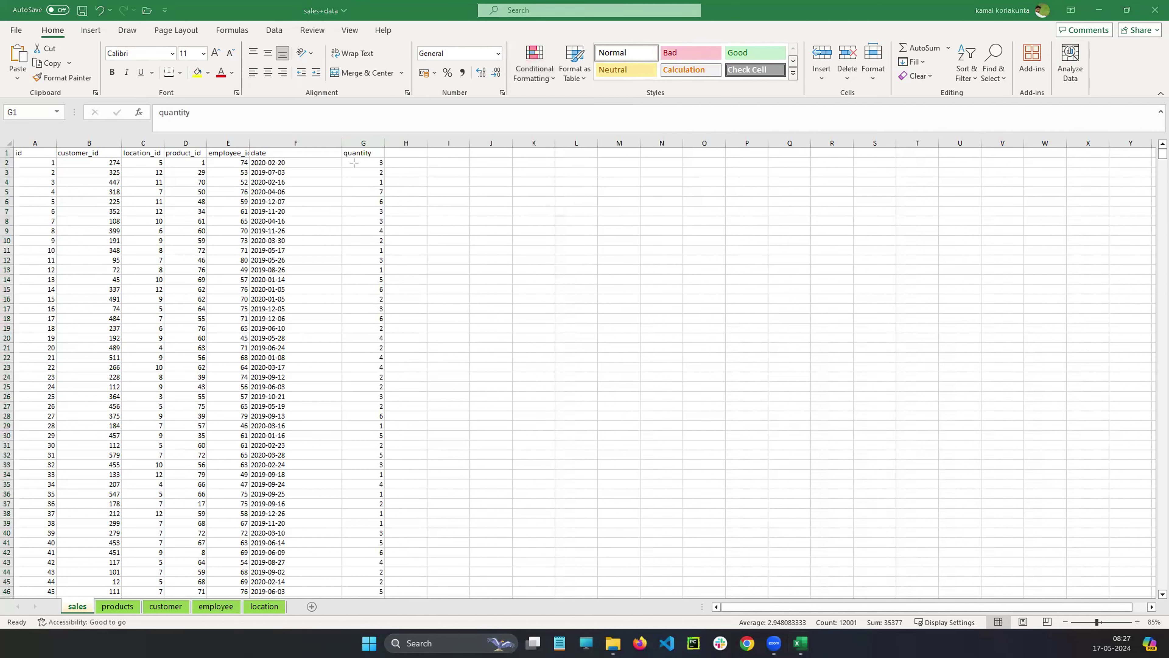
drag(355, 159, 391, 356)
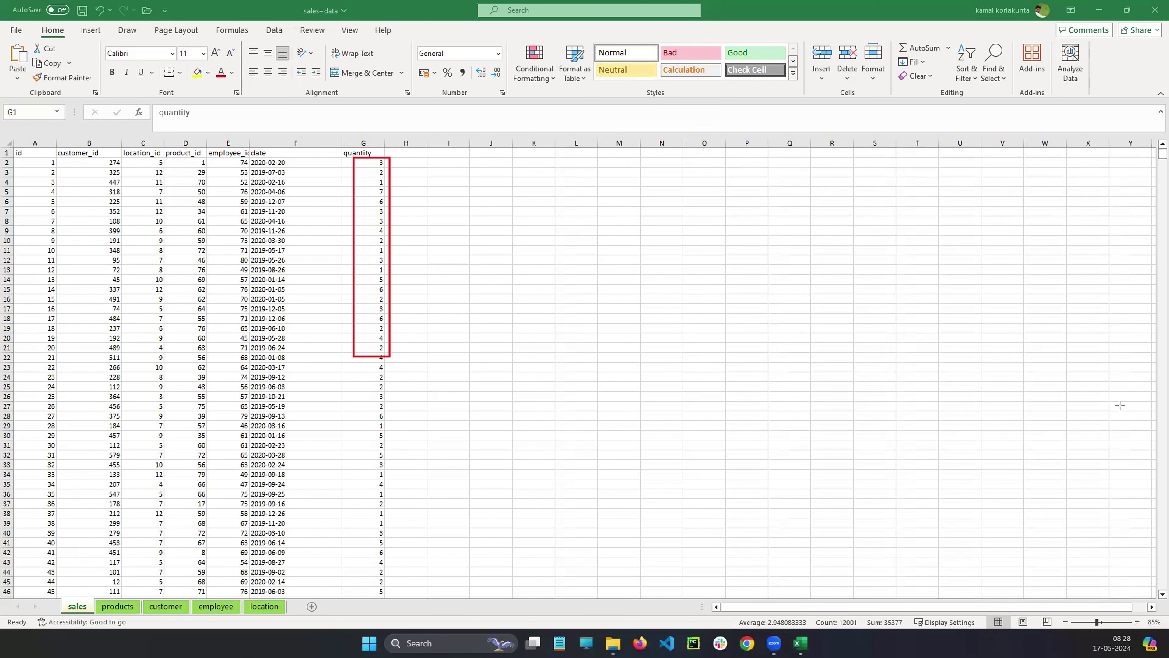
Highlight the top-ranked items in the quantity column using Light Red Fill with Dark Red Text, lowering the rank count below 10.
click(371, 140)
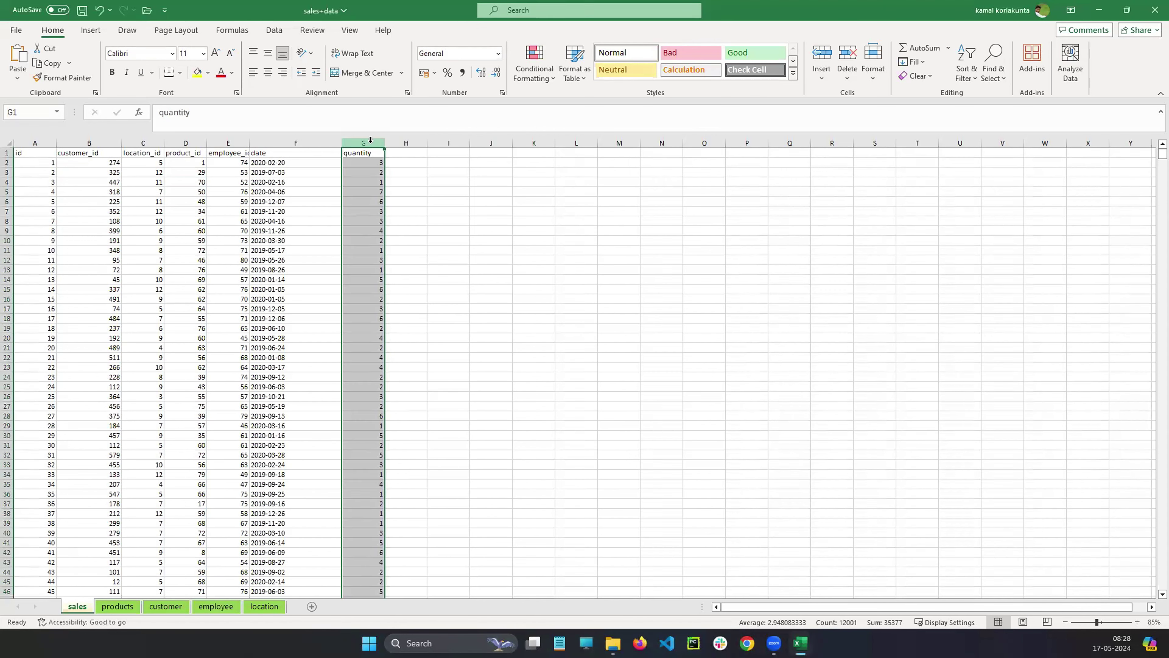
click(535, 76)
mouse_move(560, 129)
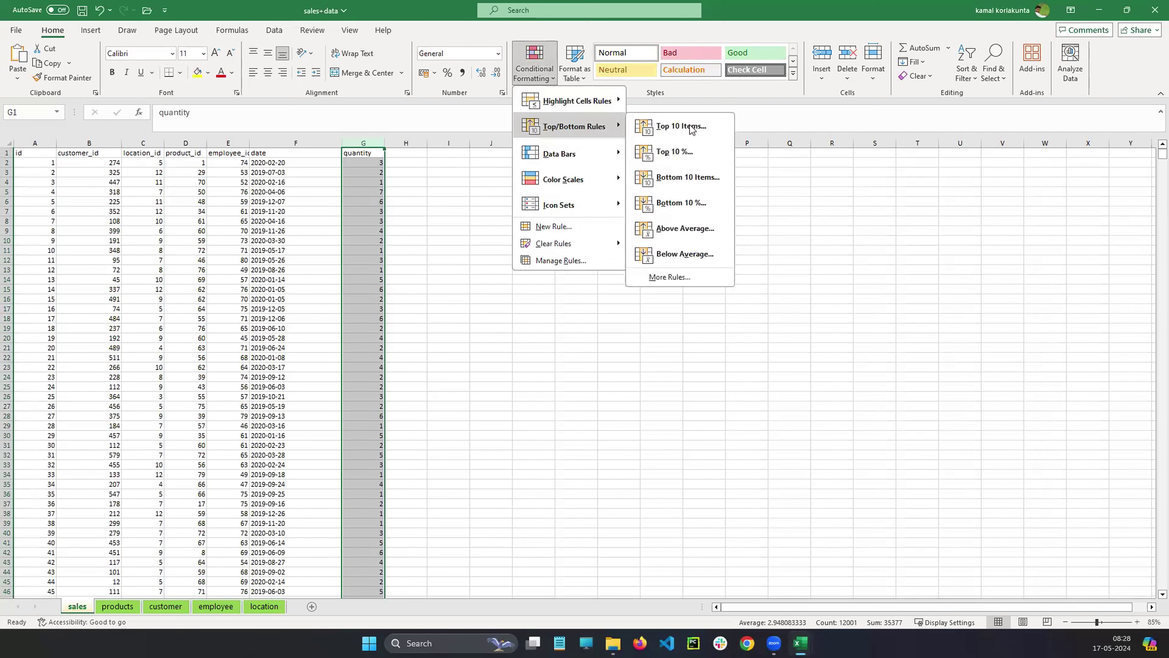
click(689, 131)
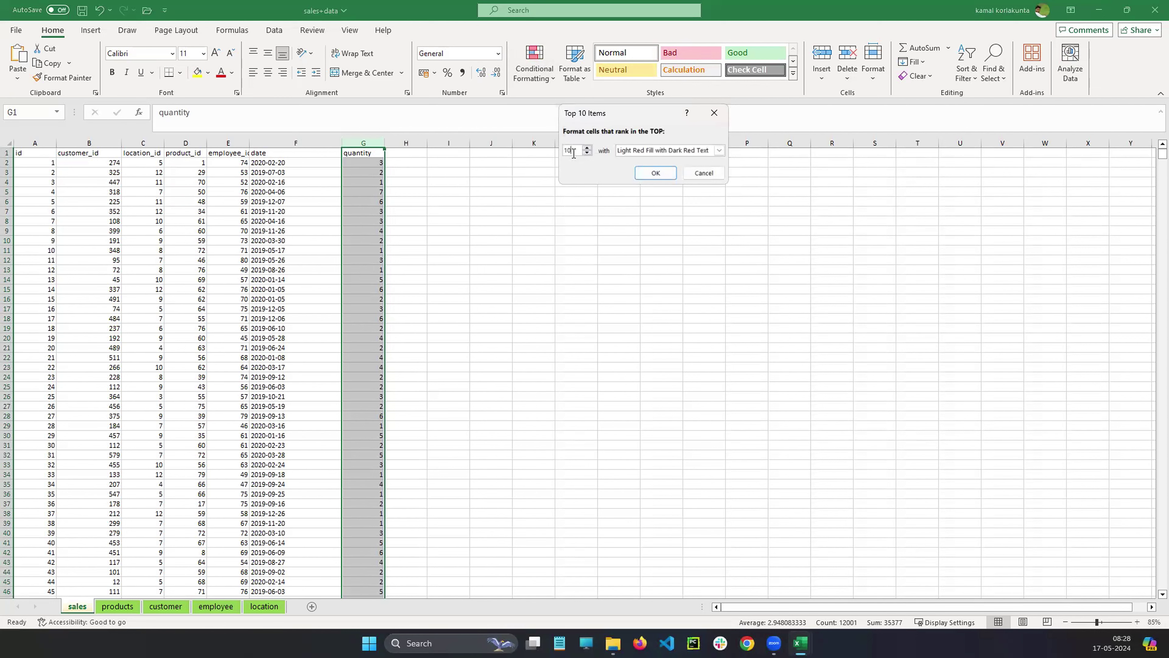
click(587, 154)
click(588, 154)
click(588, 154)
click(651, 173)
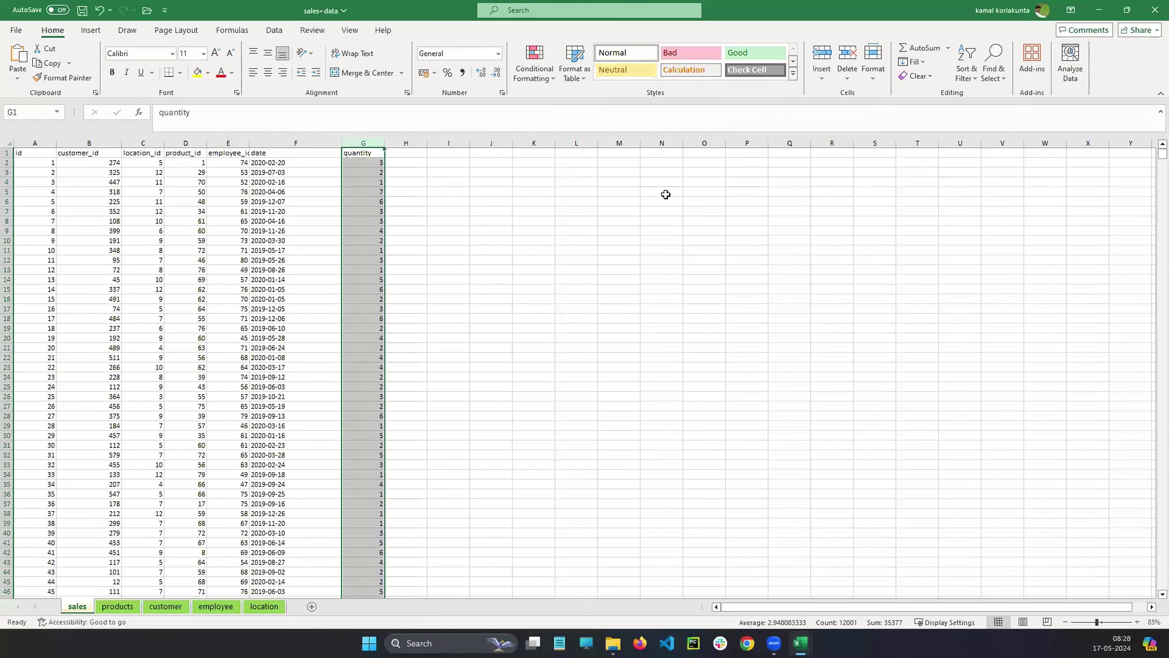
Look through the sales rows for quantity cells highlighted by the top items rule.
click(695, 202)
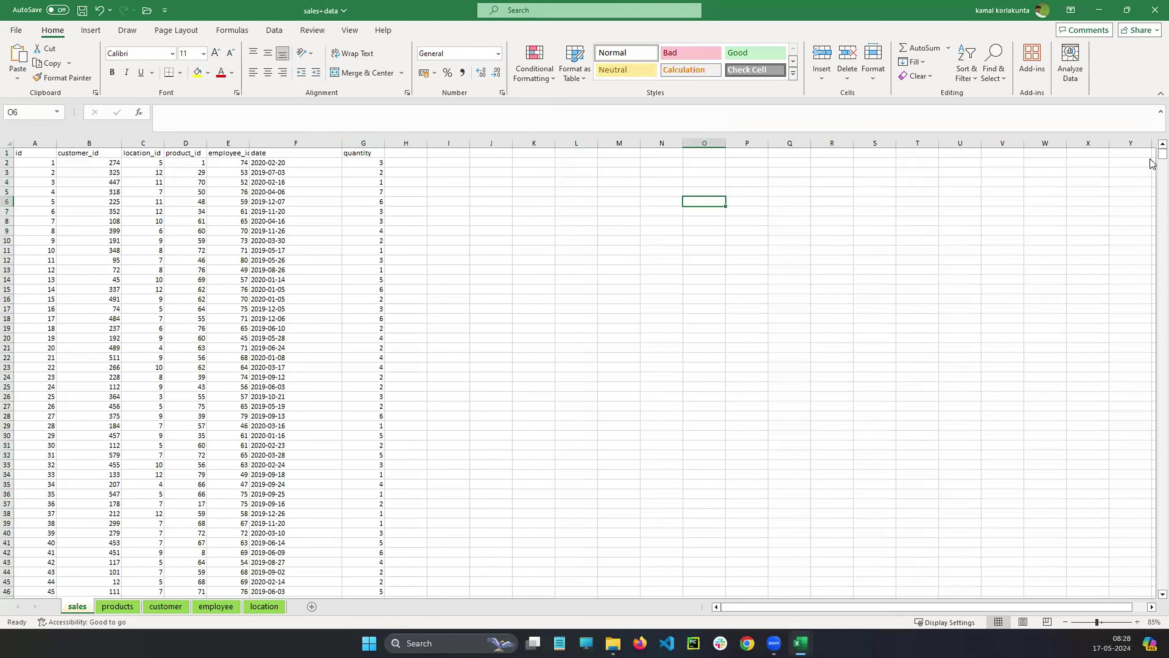
drag(1152, 173, 1152, 209)
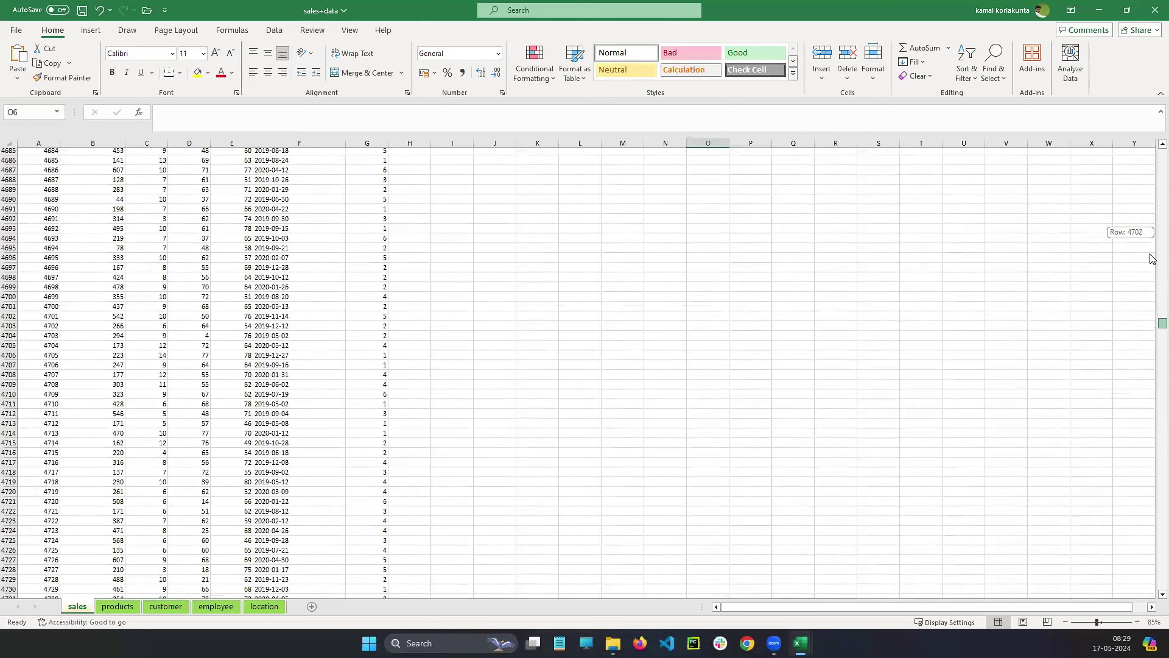
scroll(1152, 259, down, 20)
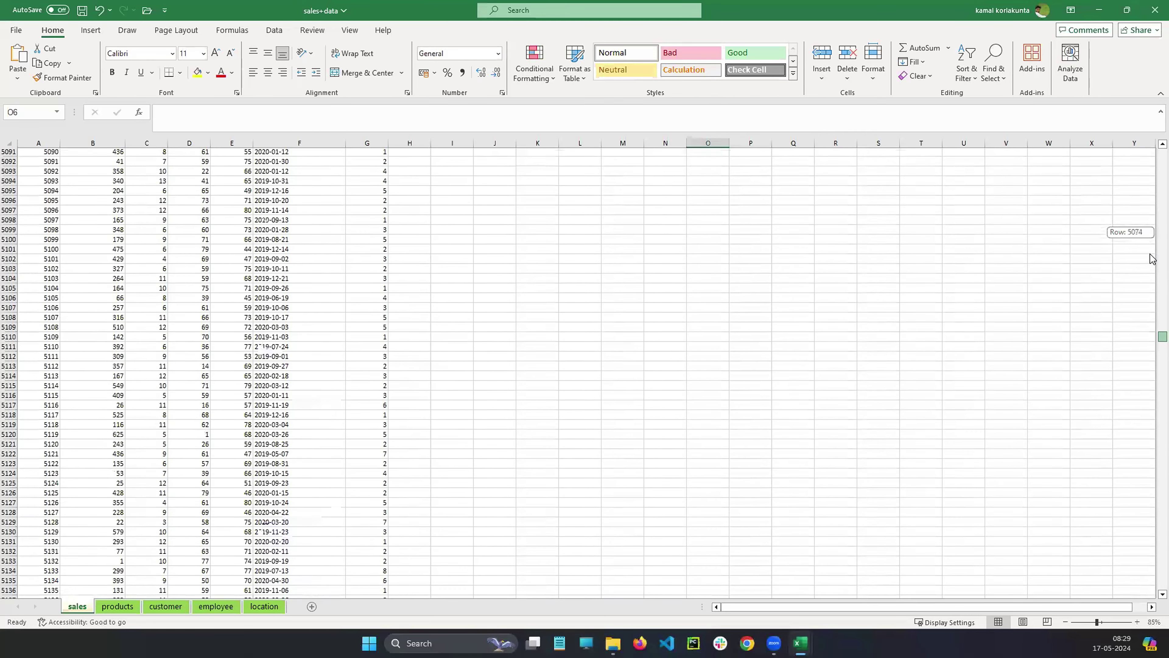
scroll(1152, 259, down, 20)
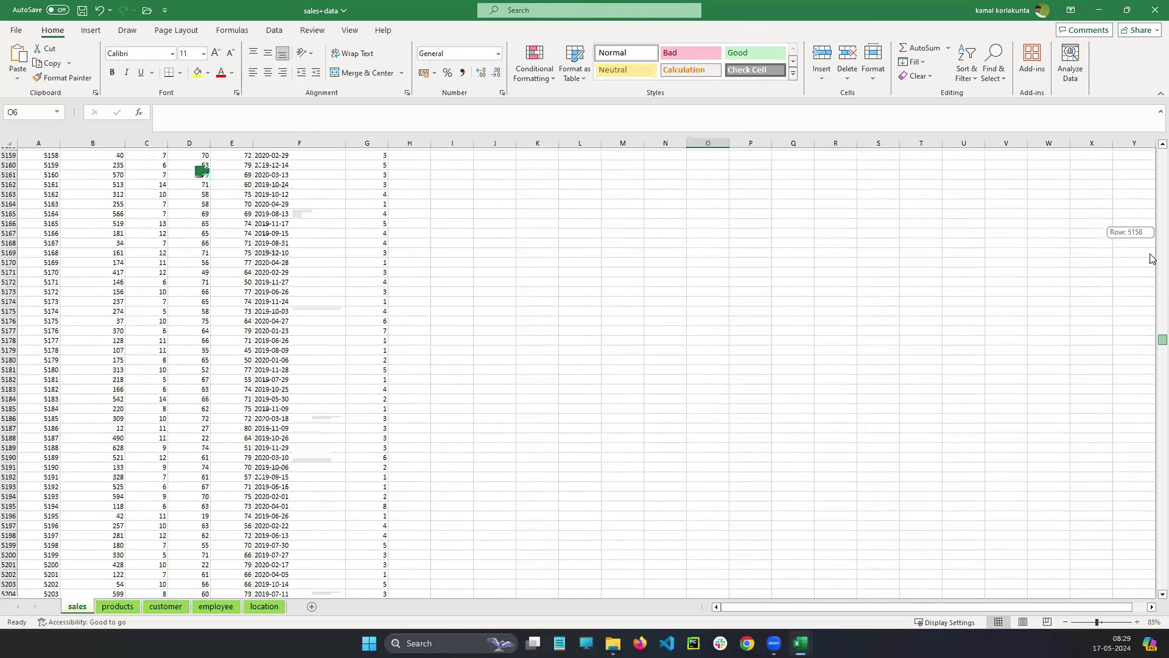
scroll(1152, 259, down, 20)
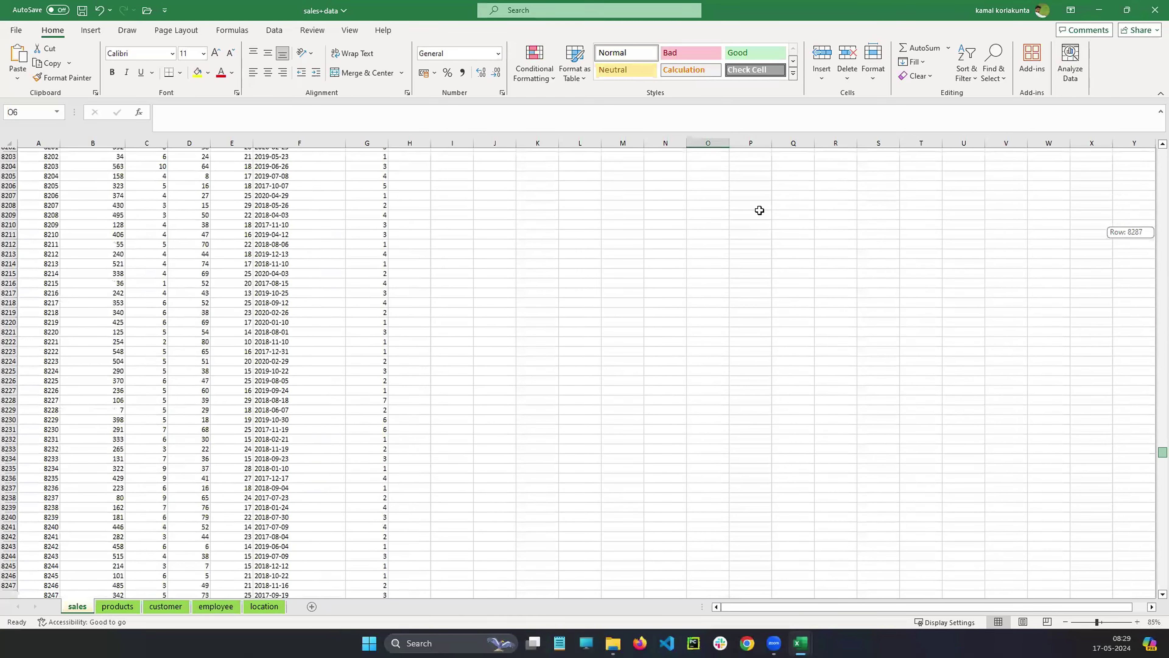
scroll(772, 202, down, 20)
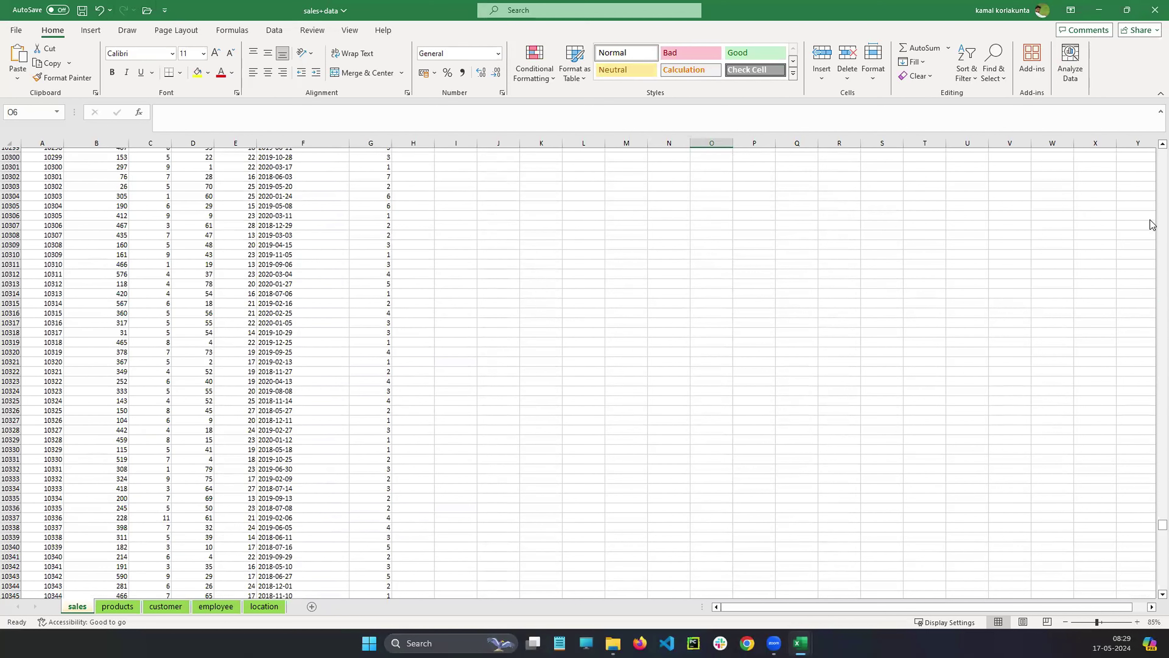
Clear the top items conditional formatting rule from the quantity column.
click(365, 139)
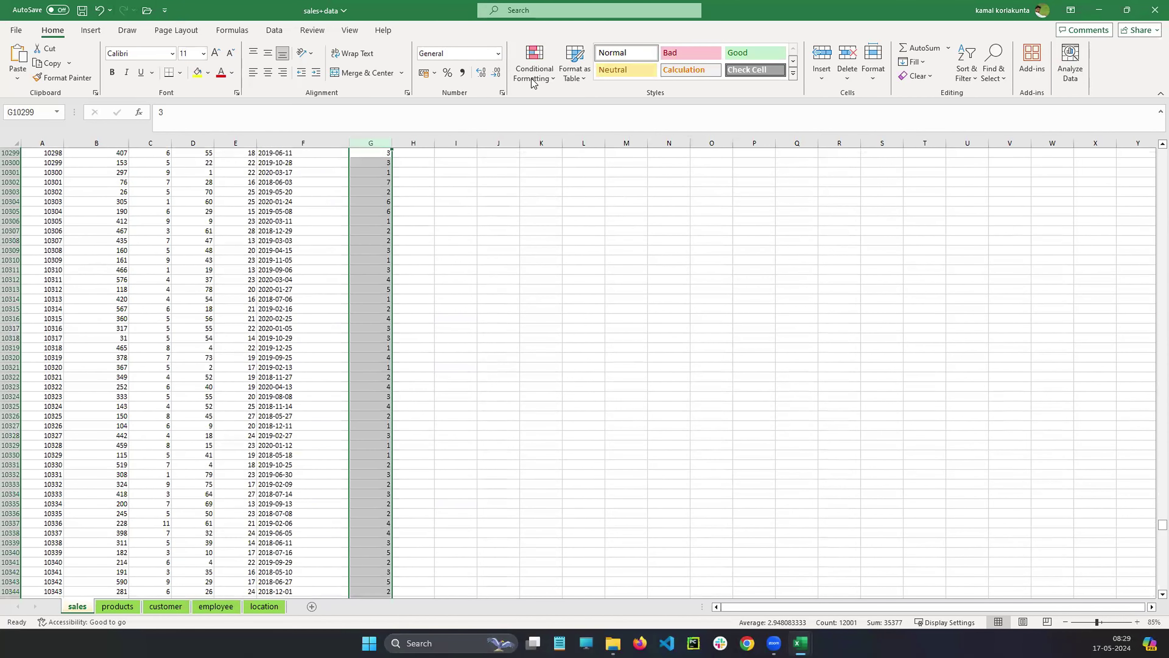
click(534, 64)
mouse_move(571, 243)
click(668, 245)
Highlight the bottom 10 items in the quantity column using Light Red Fill with Dark Red Text.
click(536, 69)
mouse_move(568, 127)
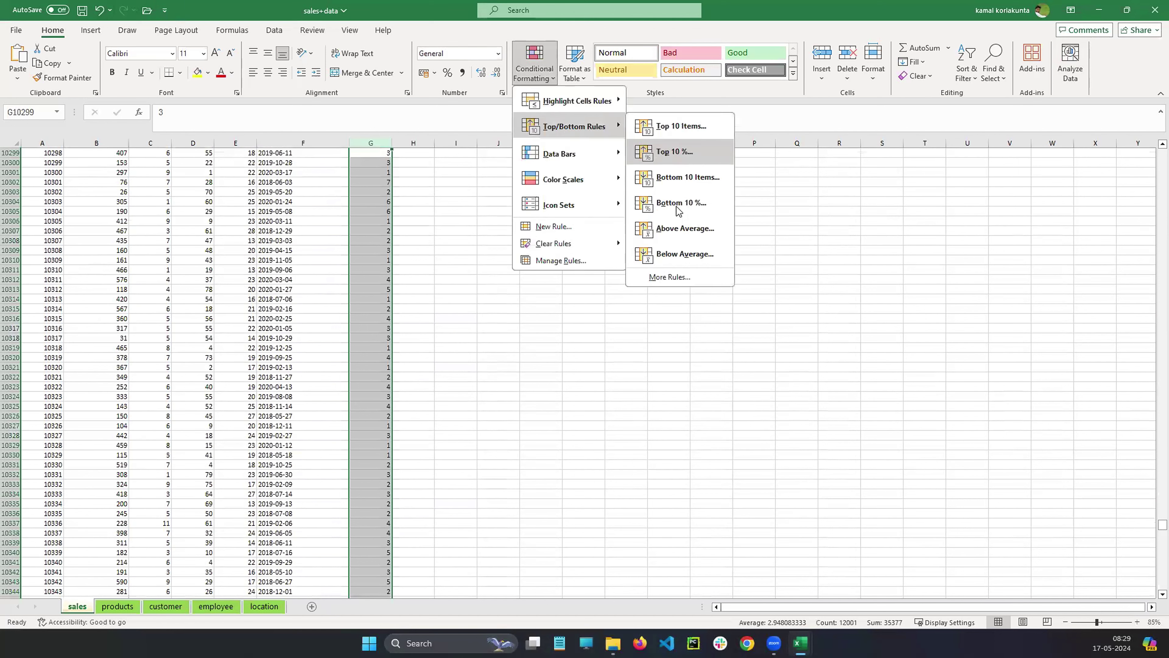
click(697, 180)
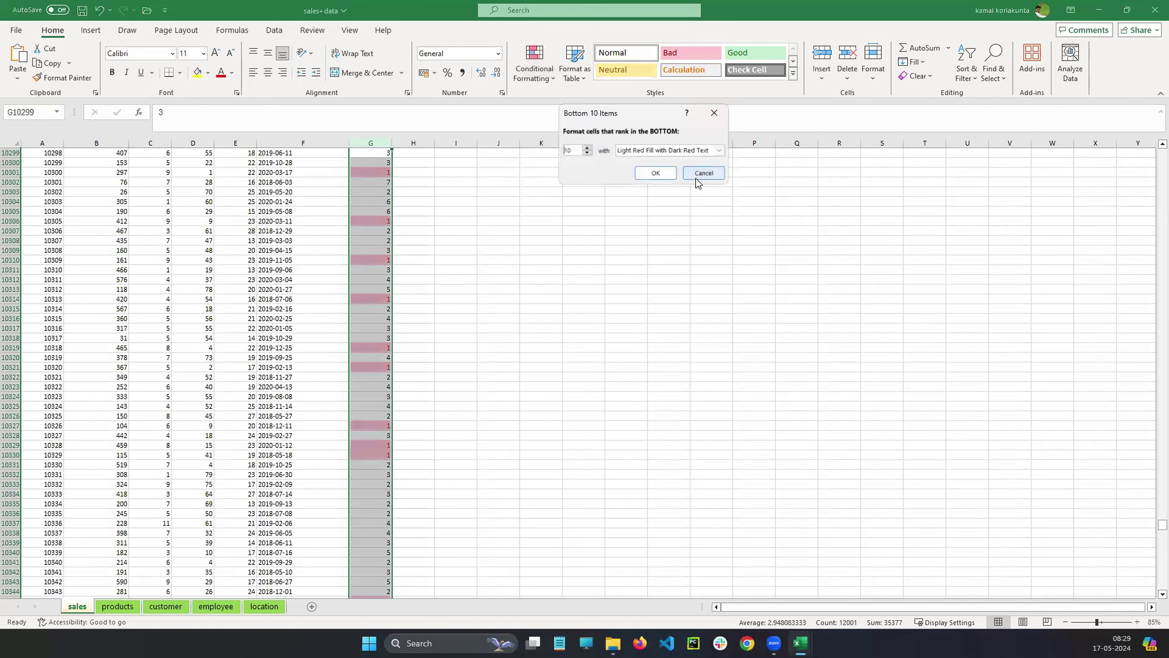
click(652, 174)
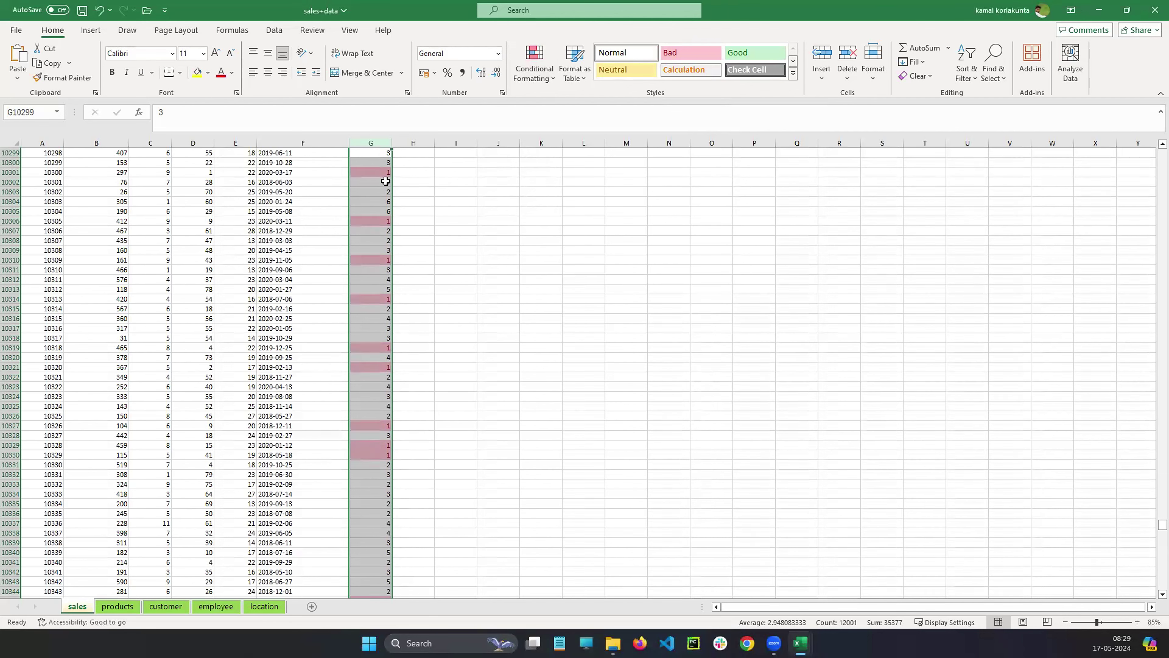
Check the values of the highlighted quantity cells from row 10301 down to row 10329.
click(440, 219)
click(383, 172)
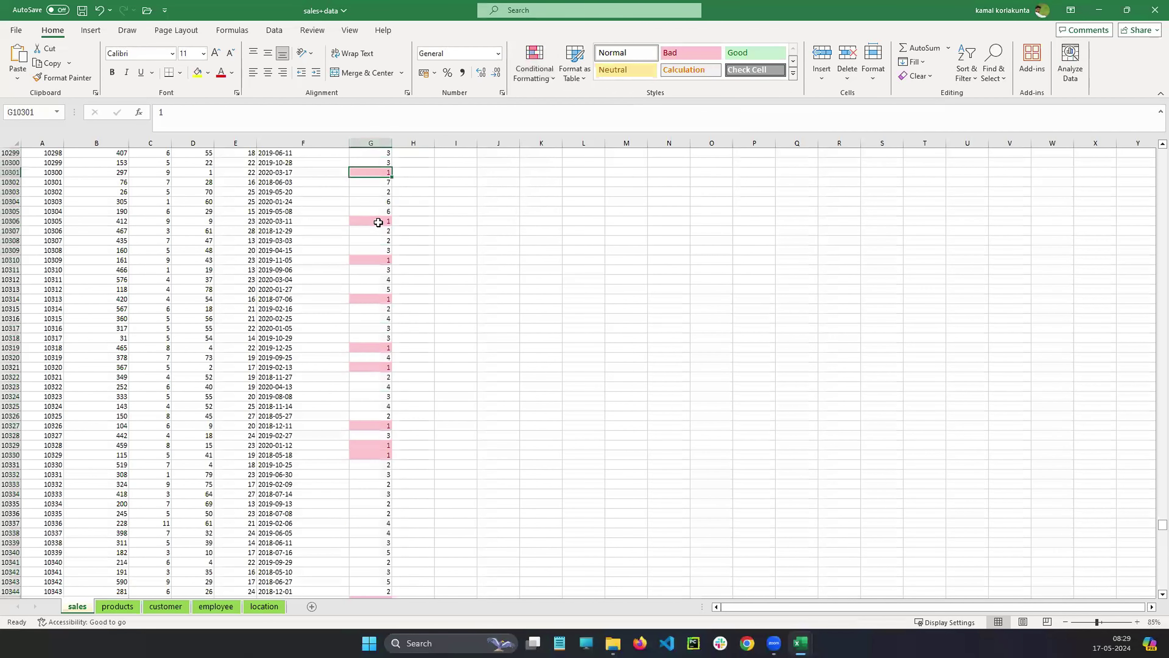
click(378, 223)
click(379, 260)
click(381, 308)
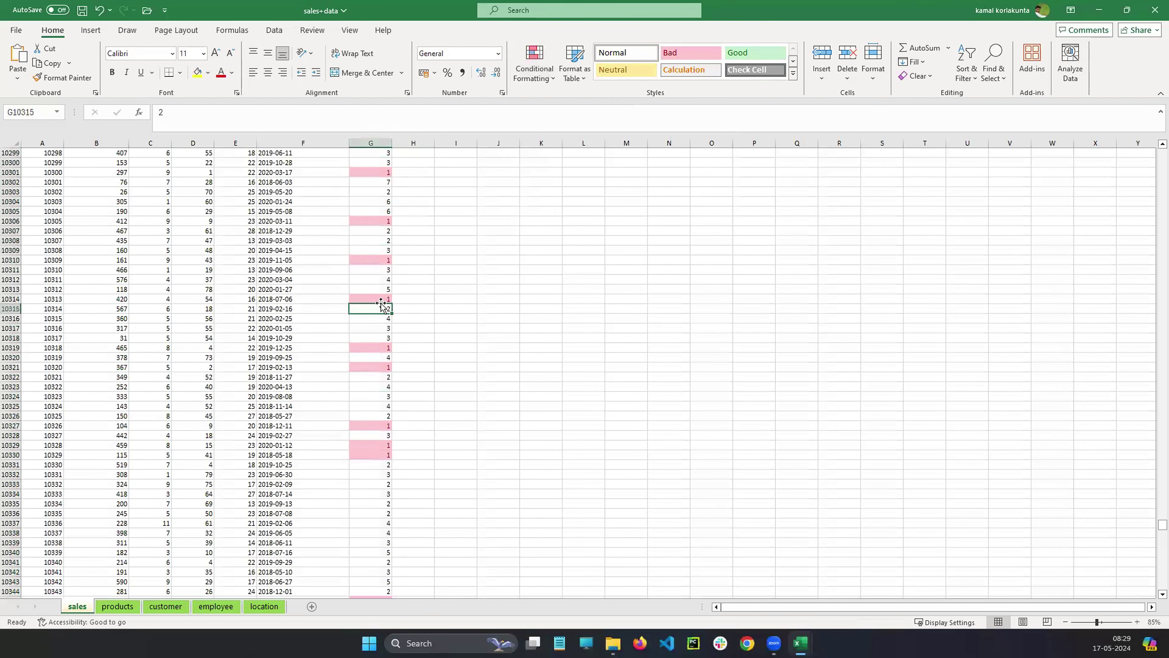
click(381, 301)
click(381, 347)
click(375, 367)
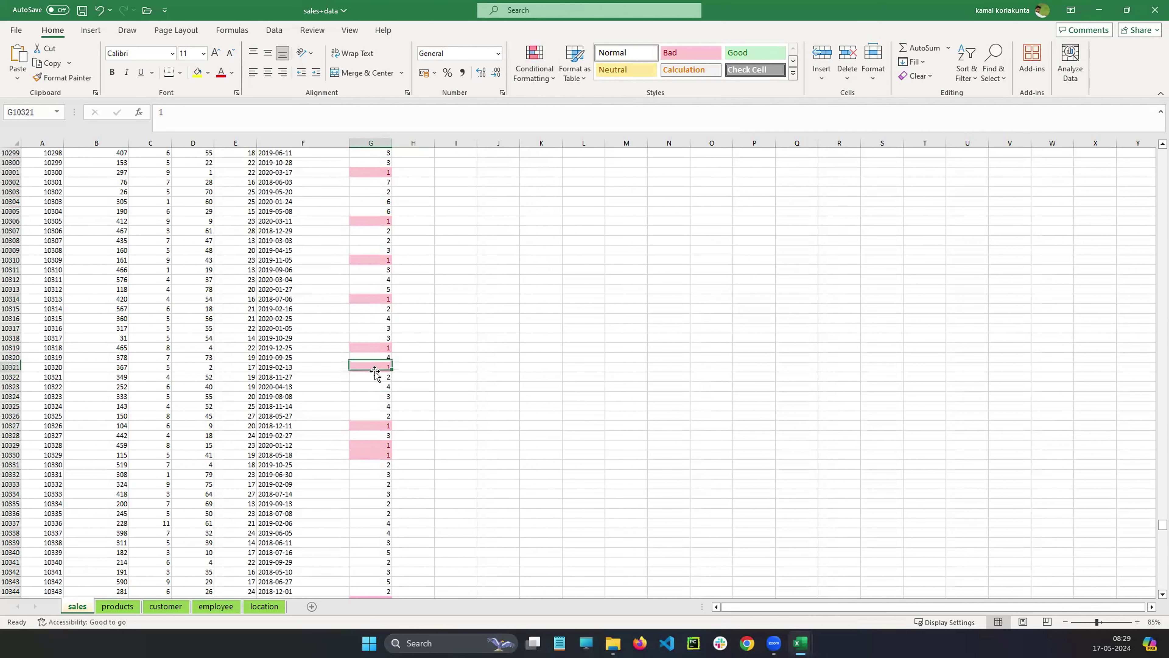
click(375, 425)
click(380, 445)
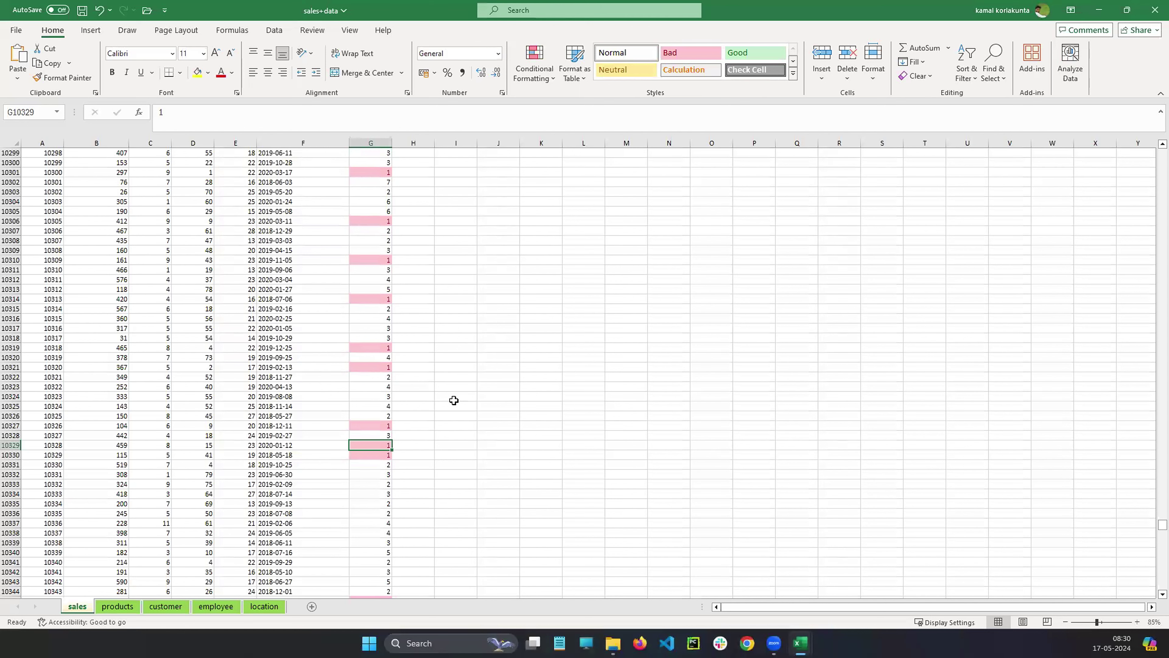
Clear the conditional formatting rules from the entire sales sheet.
click(547, 78)
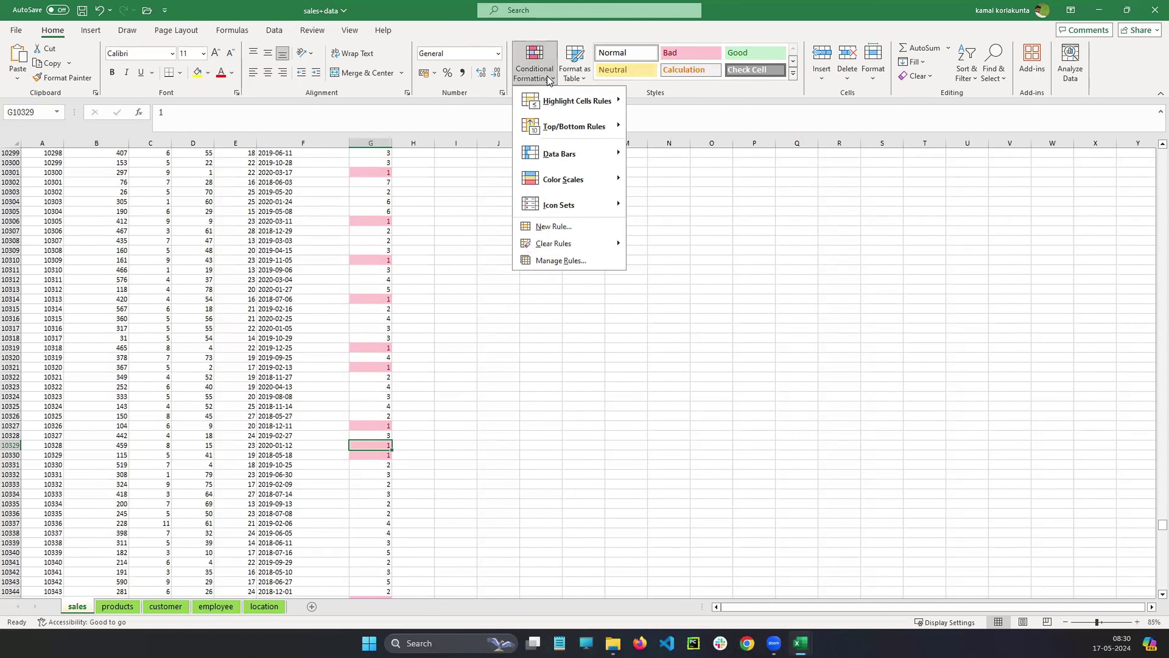
mouse_move(571, 244)
click(653, 259)
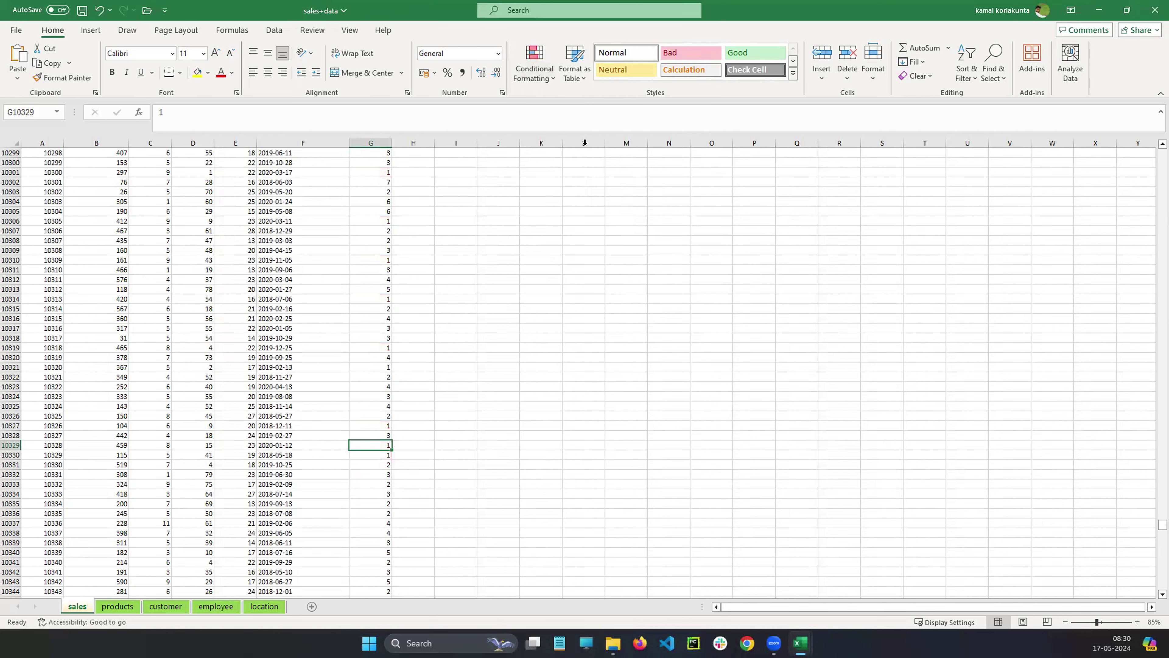
Try to highlight the bottom 25 items using Light Red Fill with Dark Red Text with only cell G10329 selected.
click(551, 73)
mouse_move(554, 126)
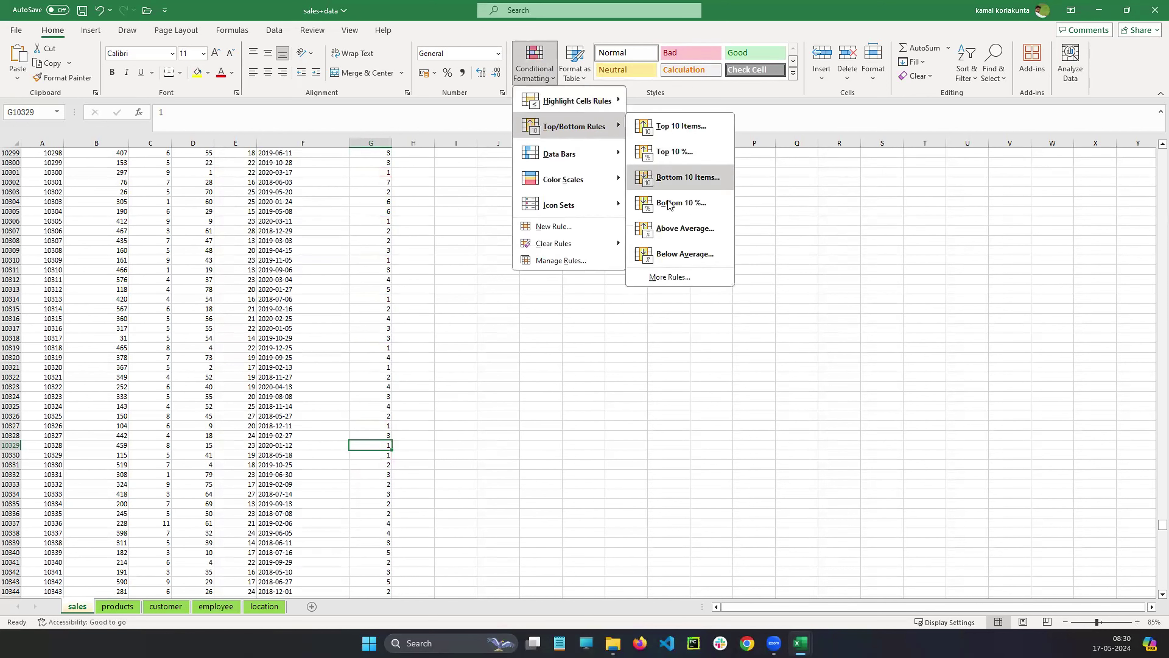
click(676, 178)
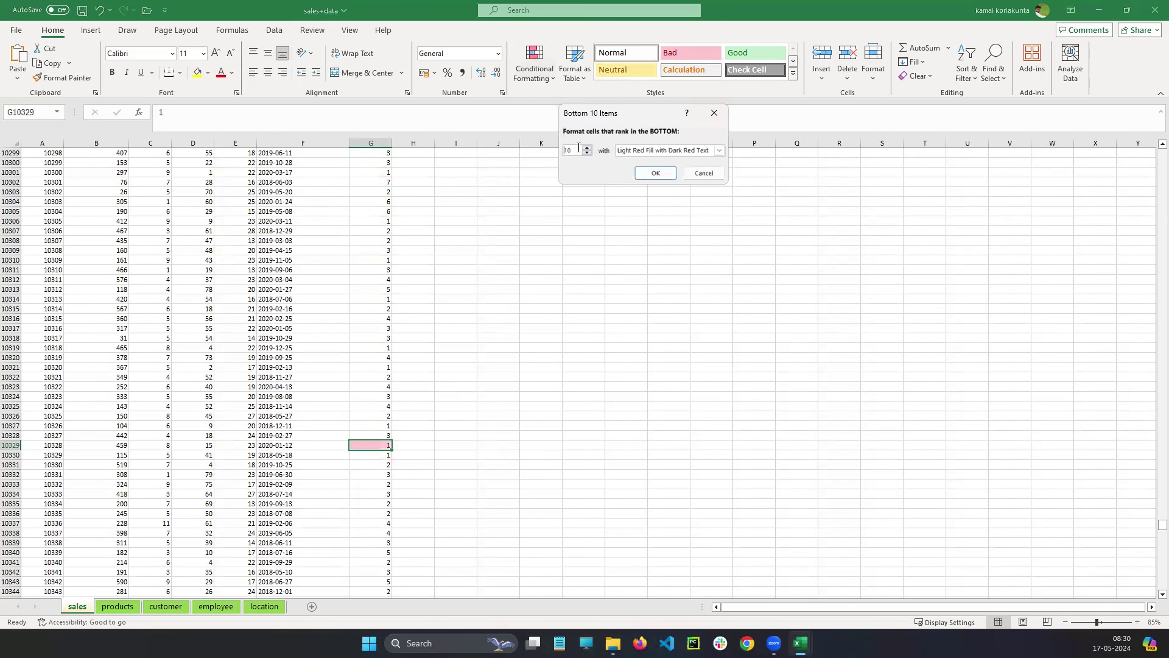
drag(579, 147, 560, 152)
text(25)
click(656, 172)
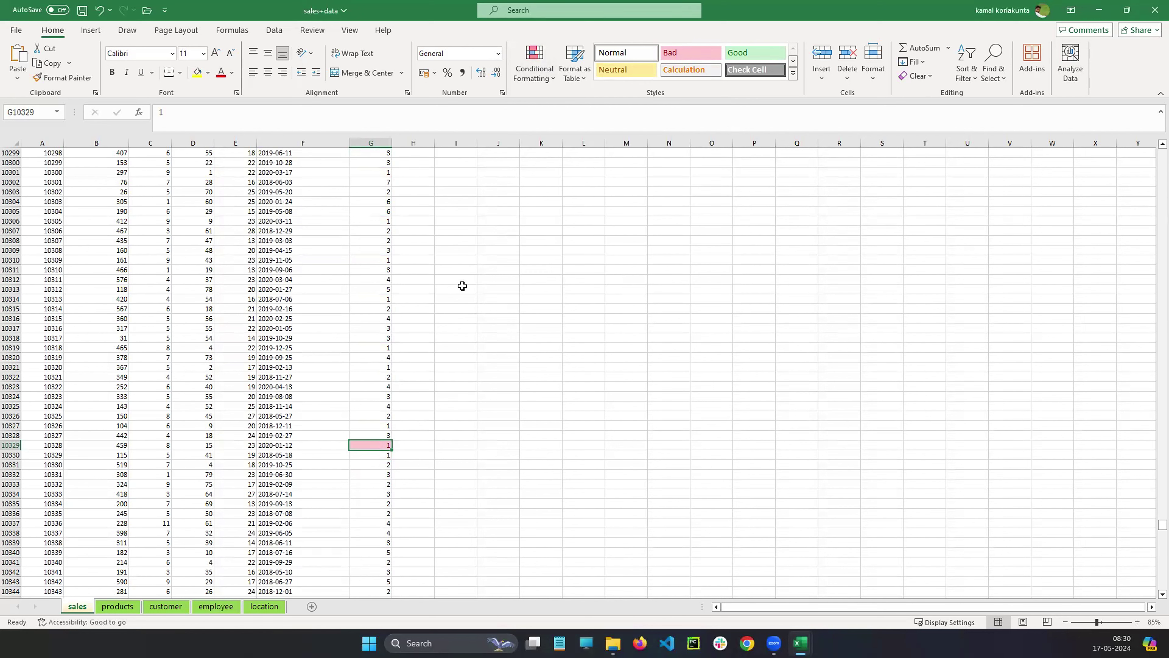
Select the whole quantity column and clear its bottom items conditional formatting rule.
click(390, 142)
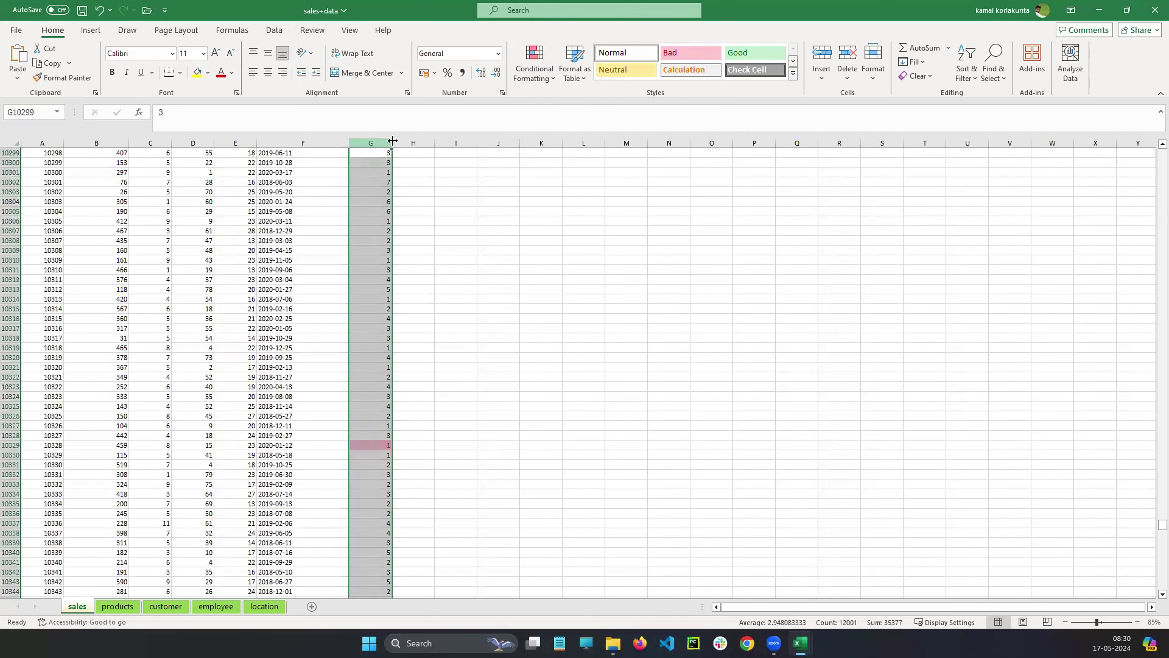
click(534, 62)
mouse_move(581, 244)
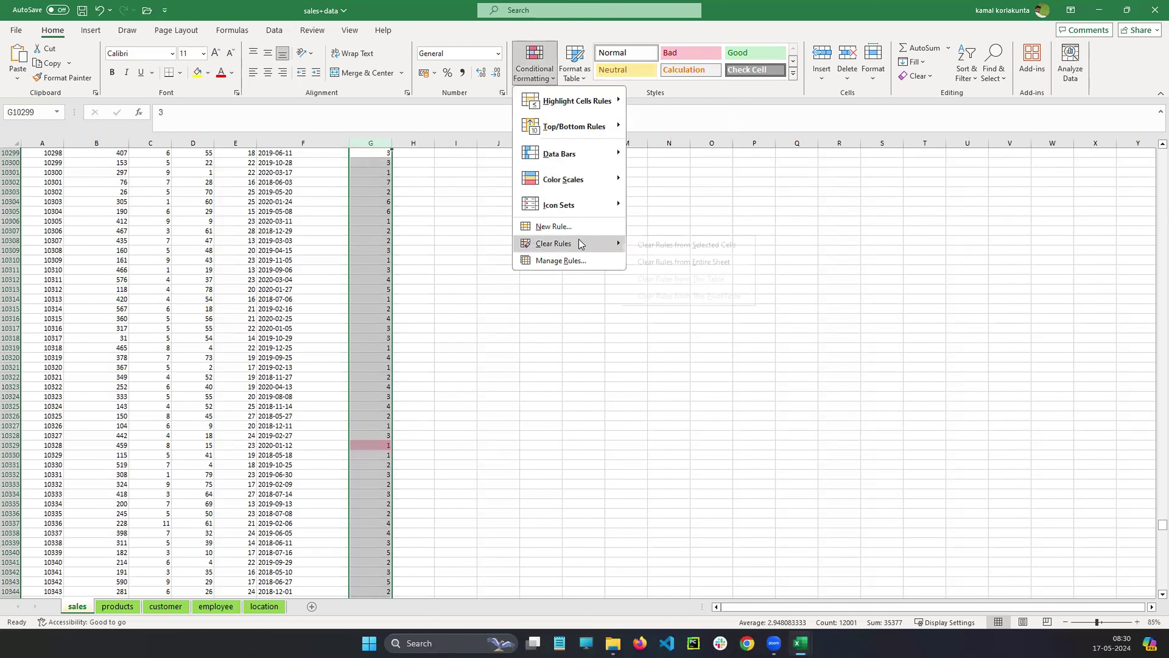
click(670, 245)
Highlight the bottom 25 items in the quantity column using Light Red Fill with Dark Red Text.
click(541, 82)
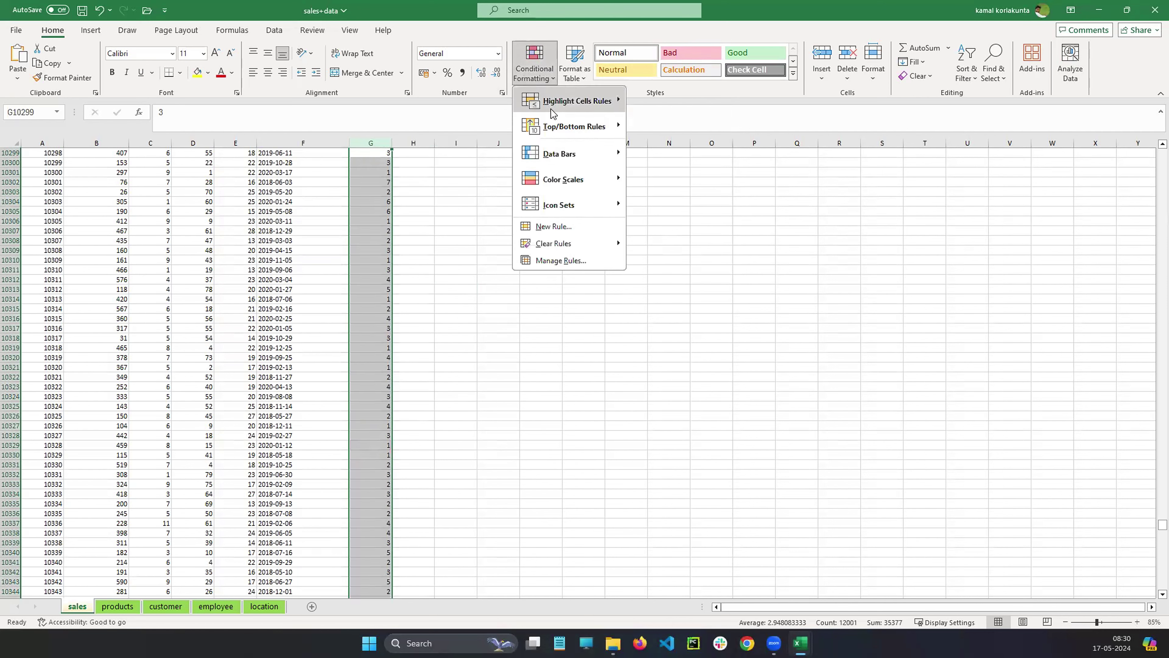
mouse_move(573, 126)
click(675, 185)
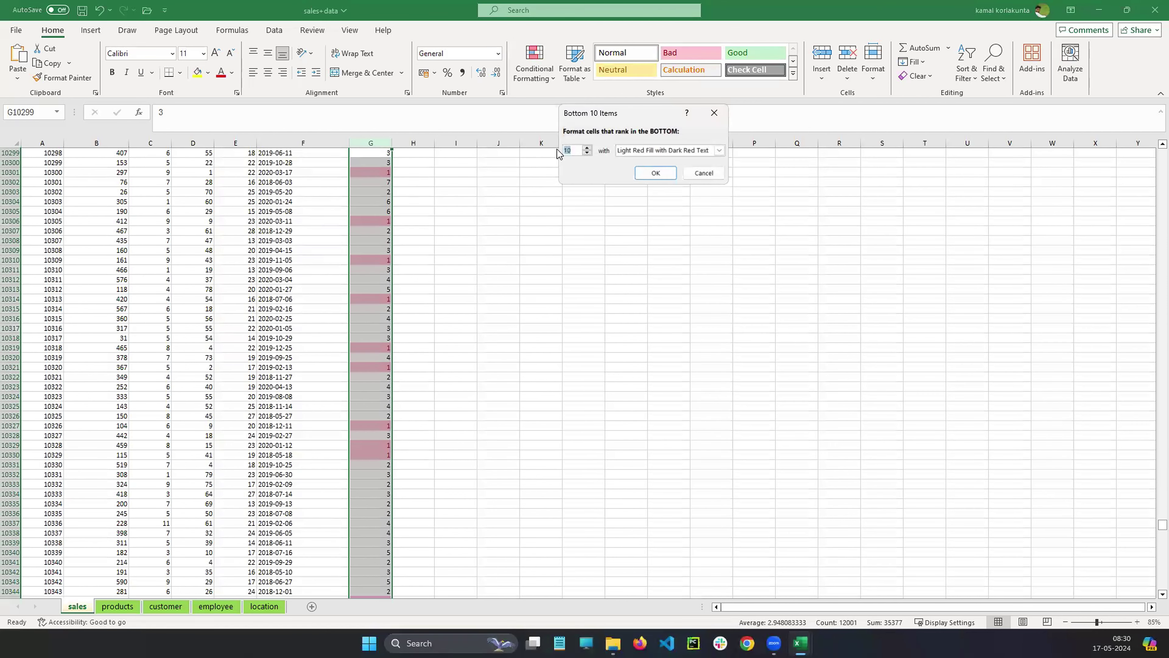
text(25)
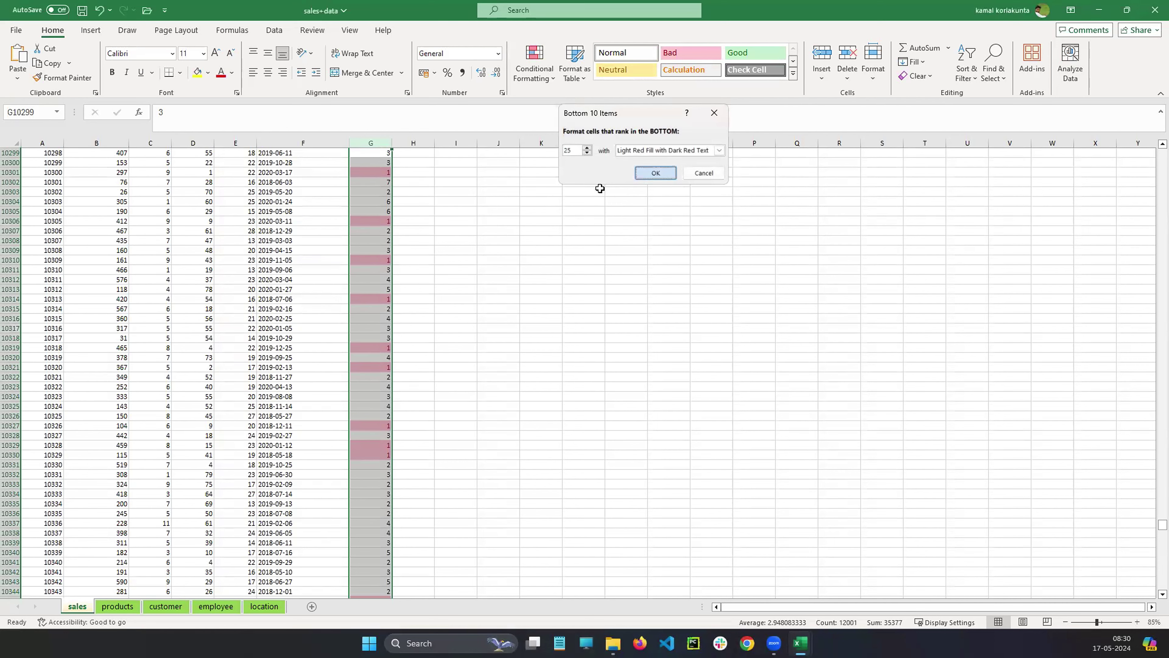
key(Return)
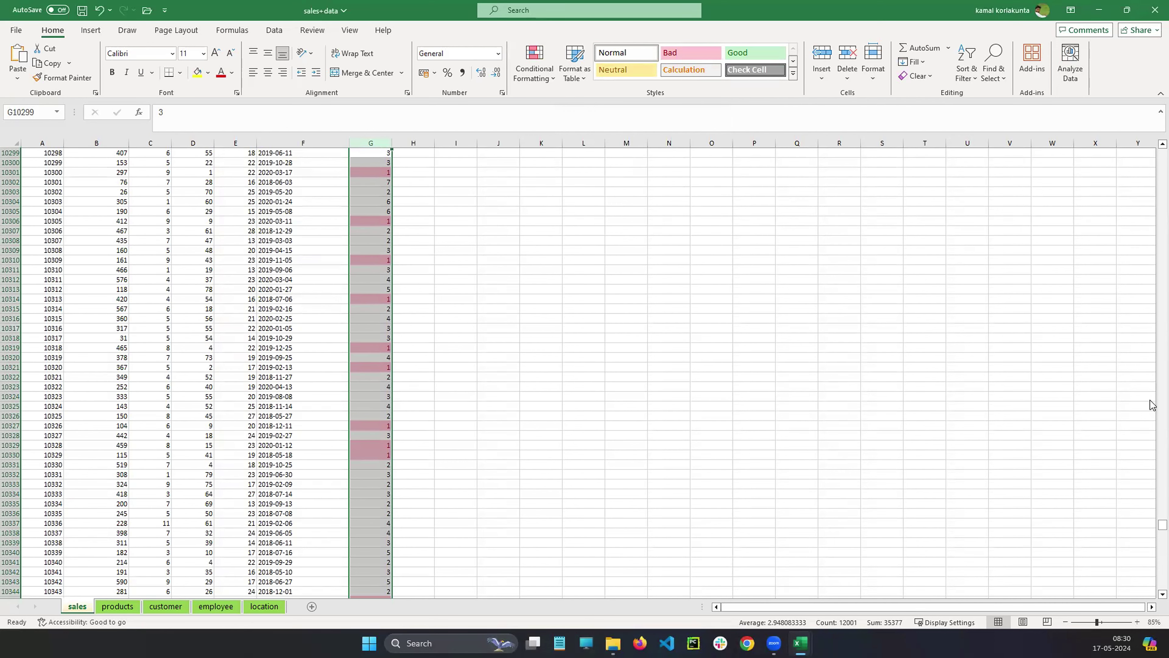
Clear the conditional formatting rules from the entire sales sheet.
drag(1161, 516, 825, 385)
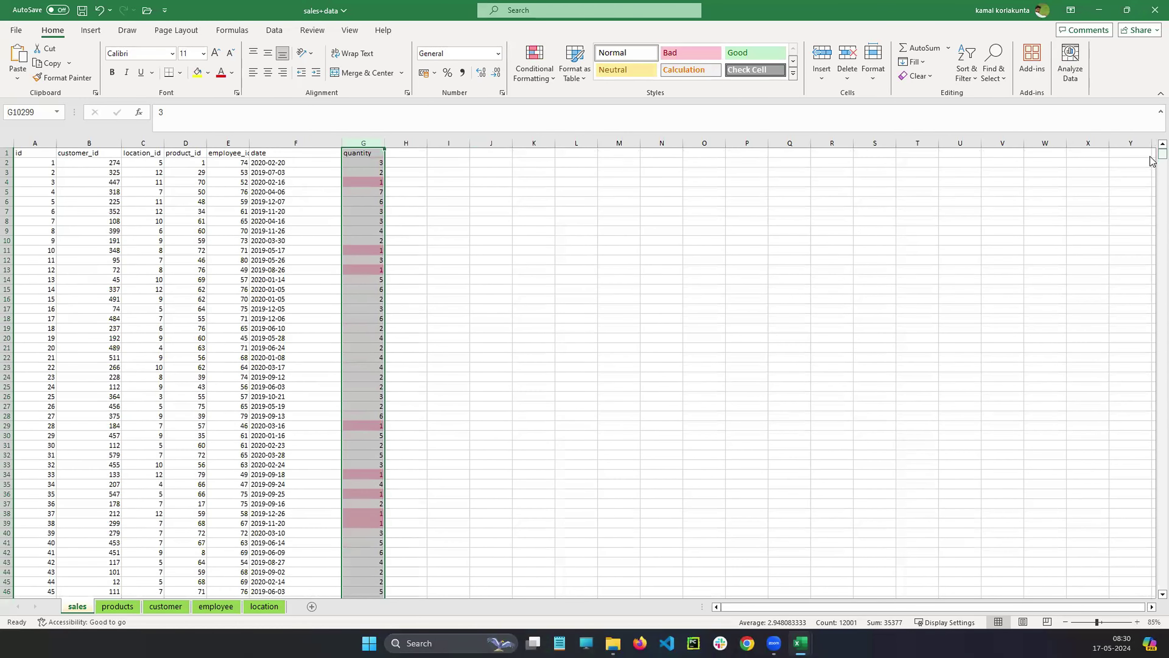
drag(1150, 161, 515, 152)
click(534, 65)
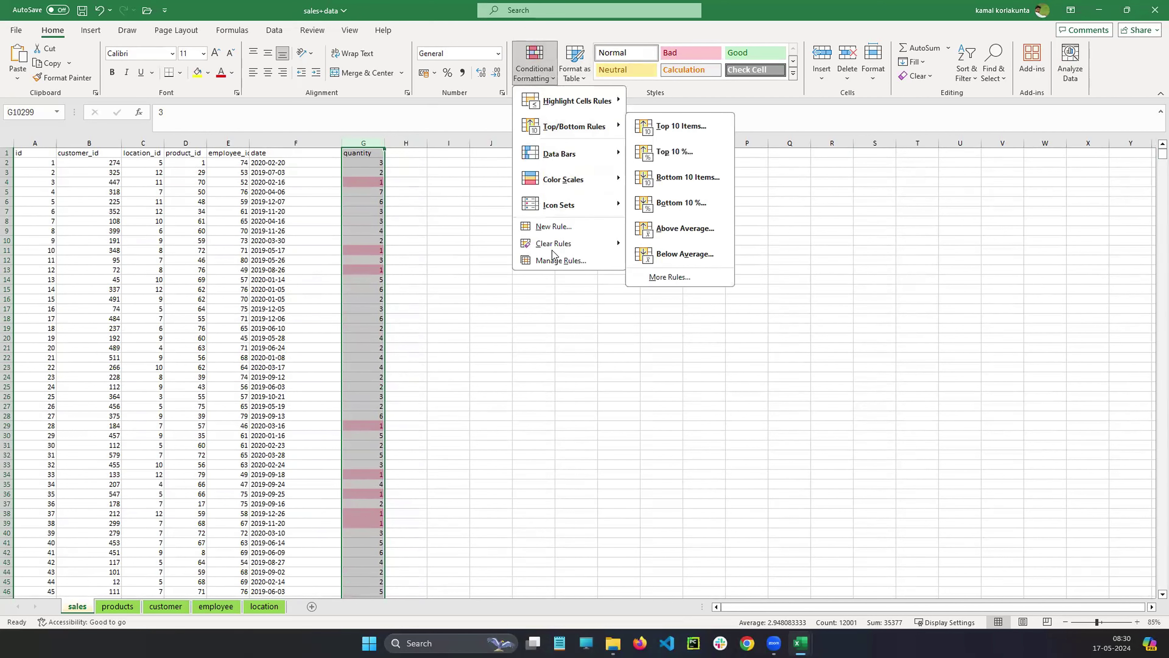
mouse_move(555, 245)
click(670, 260)
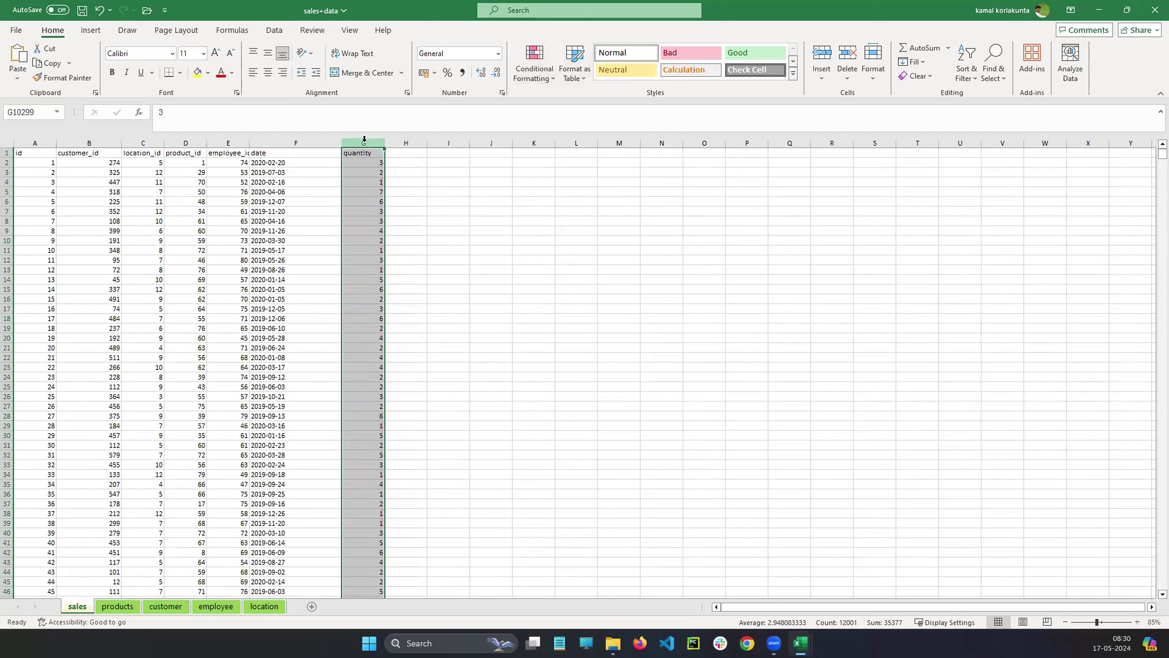
click(534, 69)
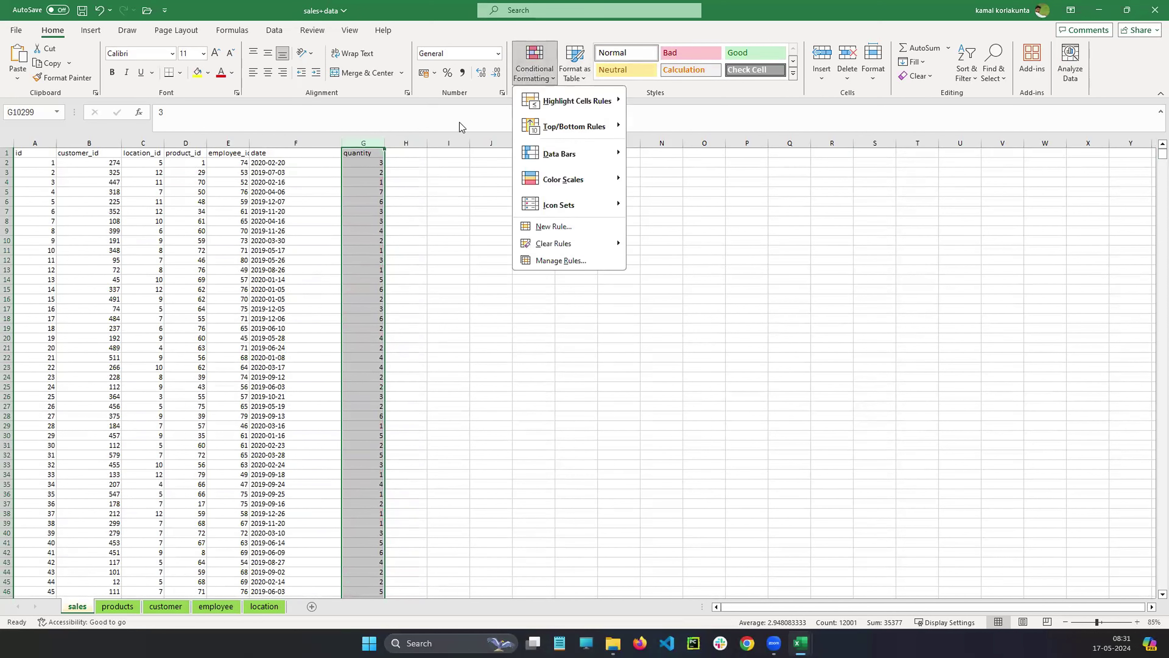
key(Escape)
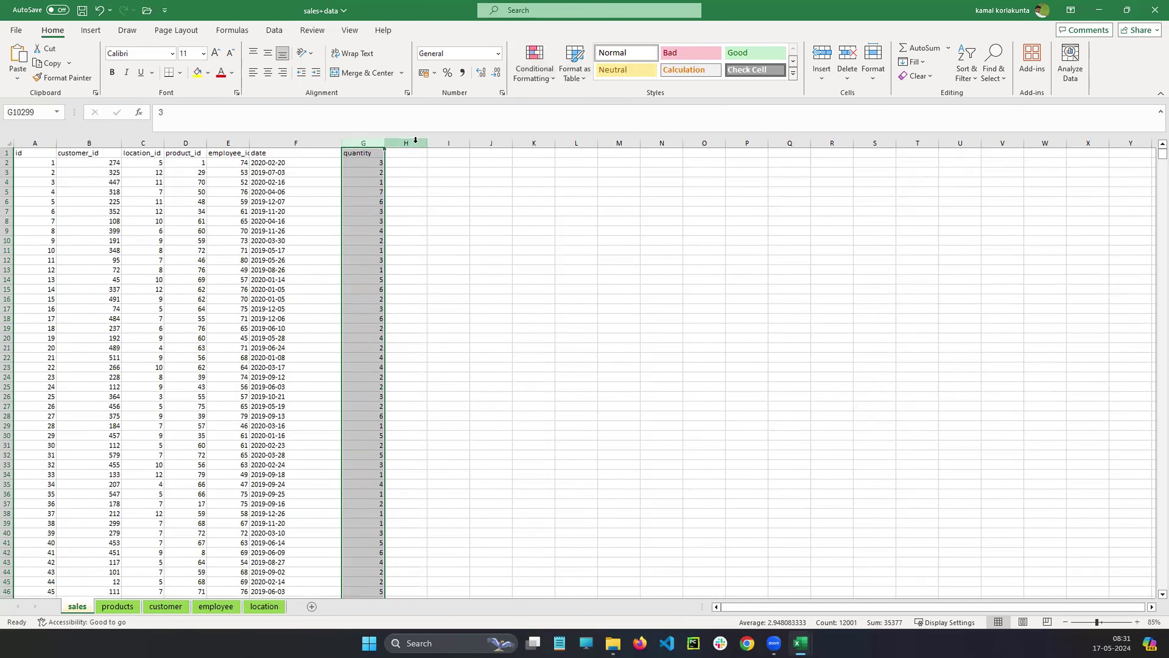
click(521, 72)
mouse_move(575, 126)
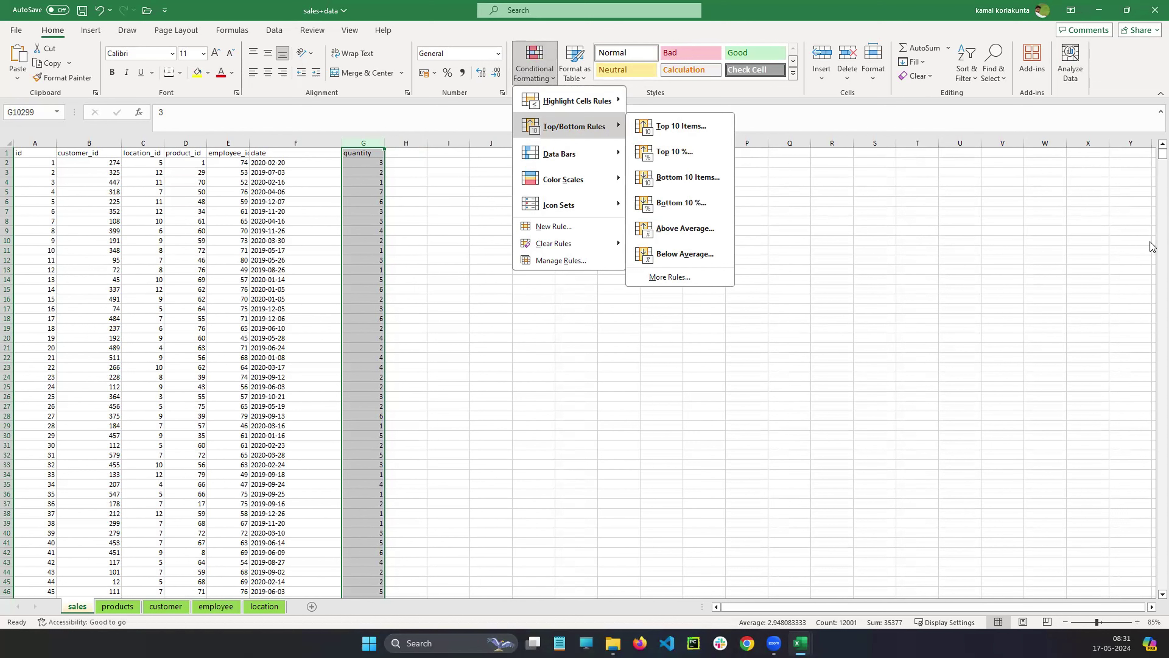
mouse_move(341, 135)
mouse_down()
mouse_move(364, 151)
mouse_move(394, 592)
mouse_up()
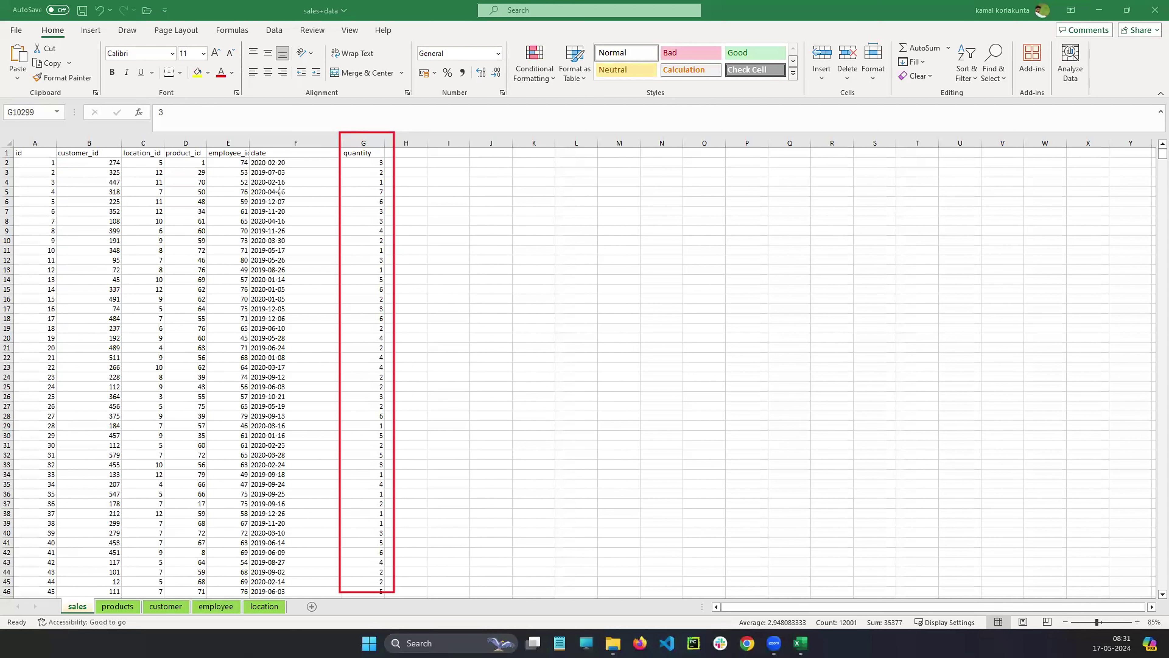
mouse_move(247, 137)
mouse_down()
mouse_move(304, 320)
mouse_move(325, 524)
mouse_move(317, 563)
mouse_up()
mouse_move(116, 132)
mouse_down()
mouse_move(134, 157)
mouse_move(187, 387)
mouse_move(189, 474)
mouse_up()
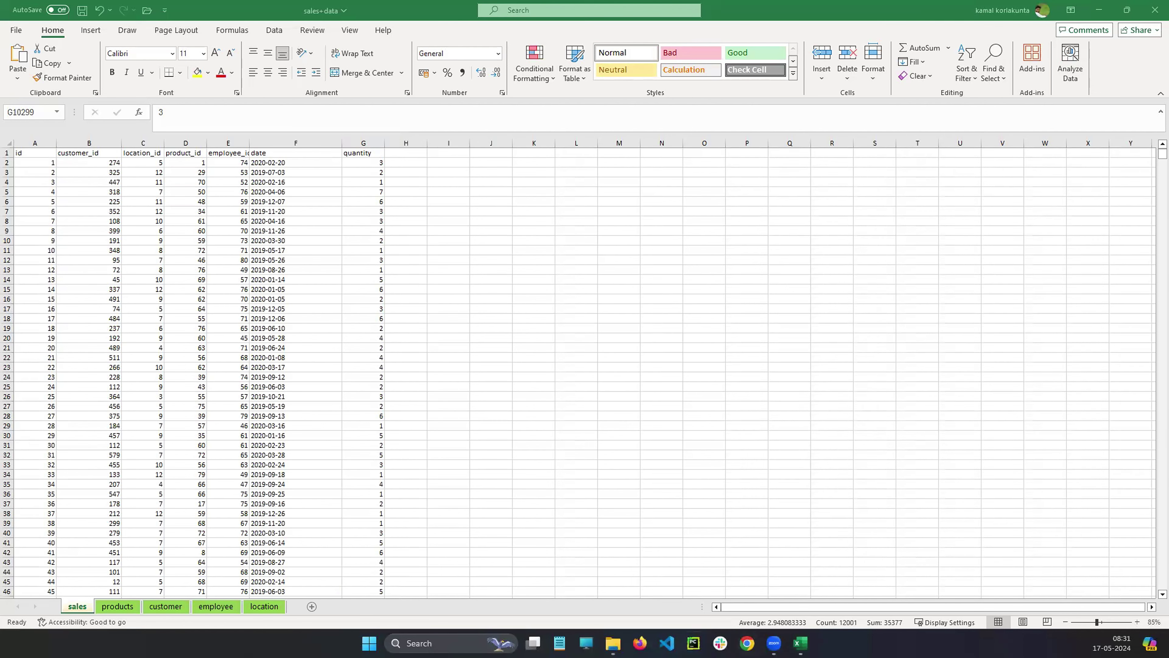
Switch to File Explorer and open the sample_Data_Dax workbook from the PowerBI folder.
click(613, 643)
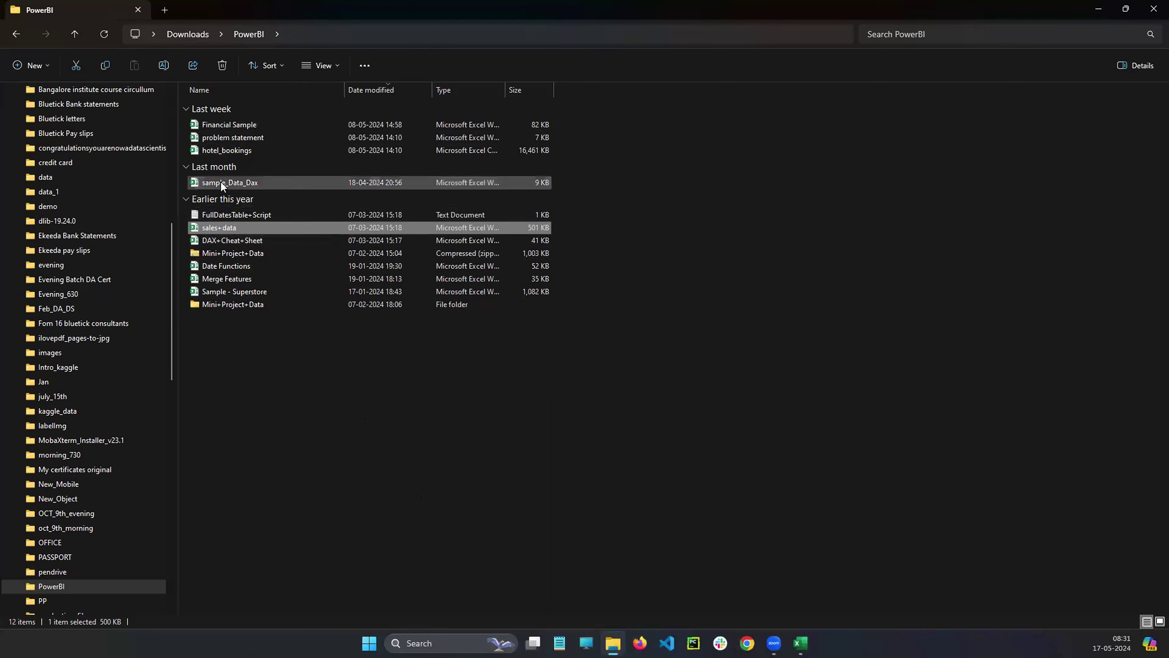
double_click(366, 226)
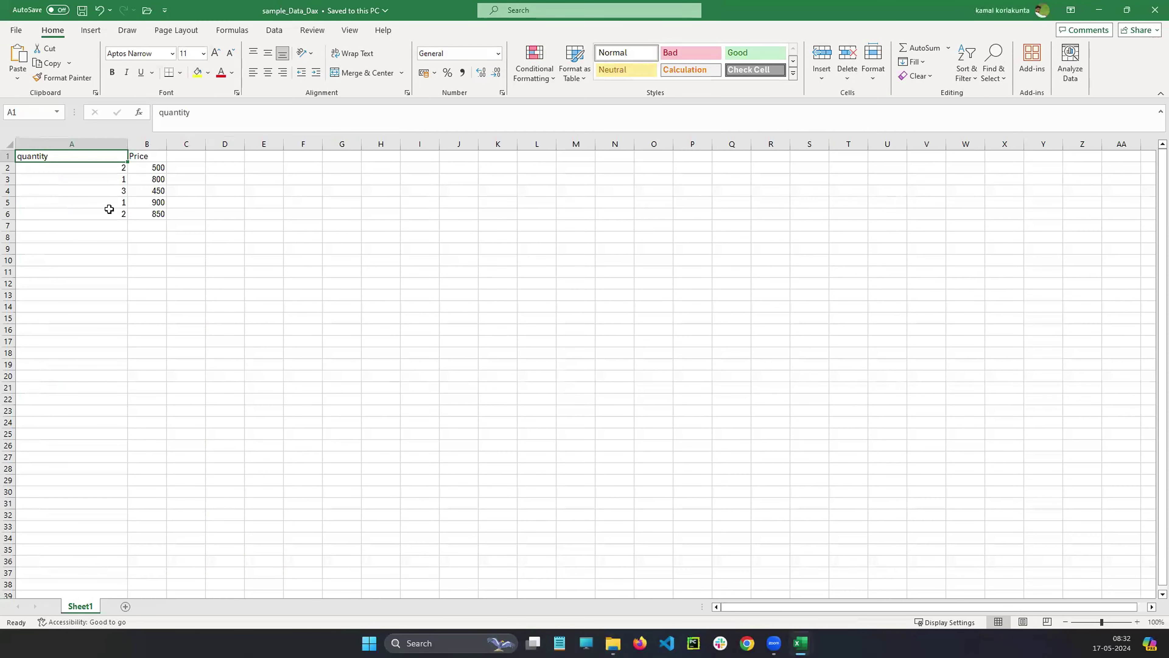
click(212, 245)
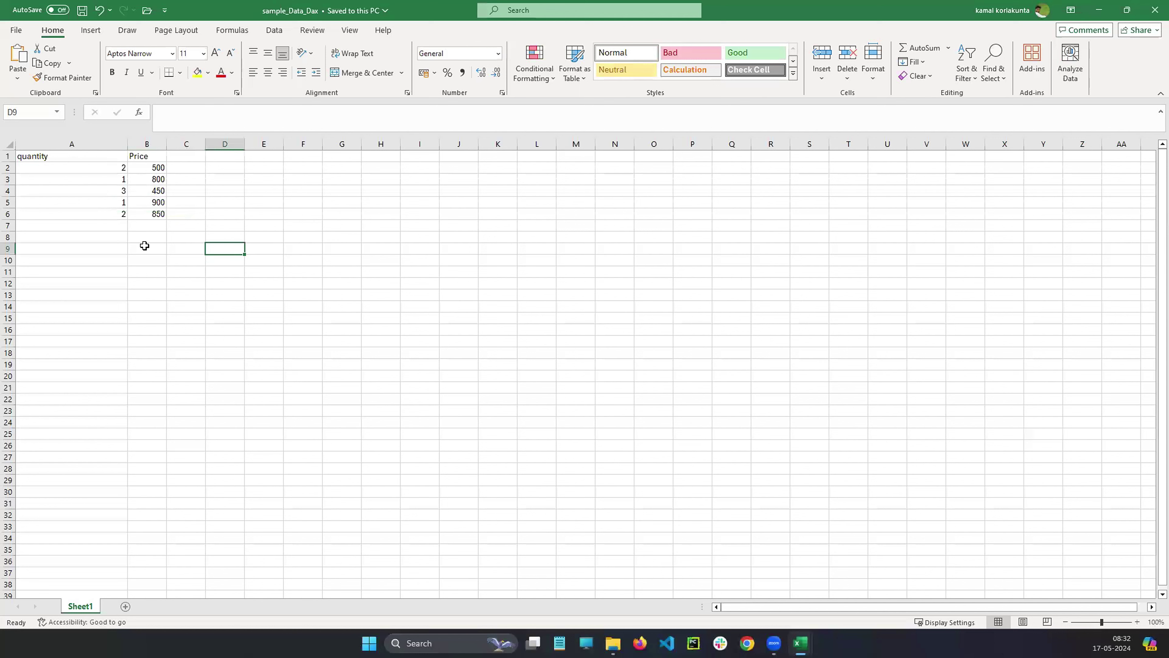
click(145, 154)
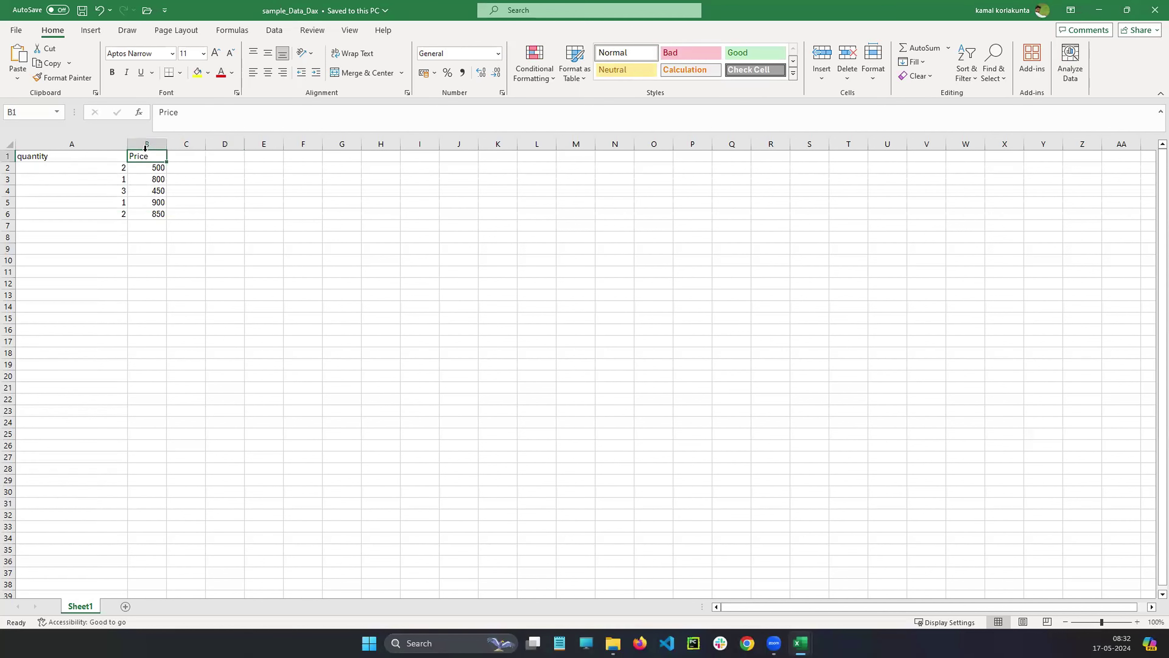
Highlight the top 2 items in the Price column using Light Red Fill with Dark Red Text.
click(146, 144)
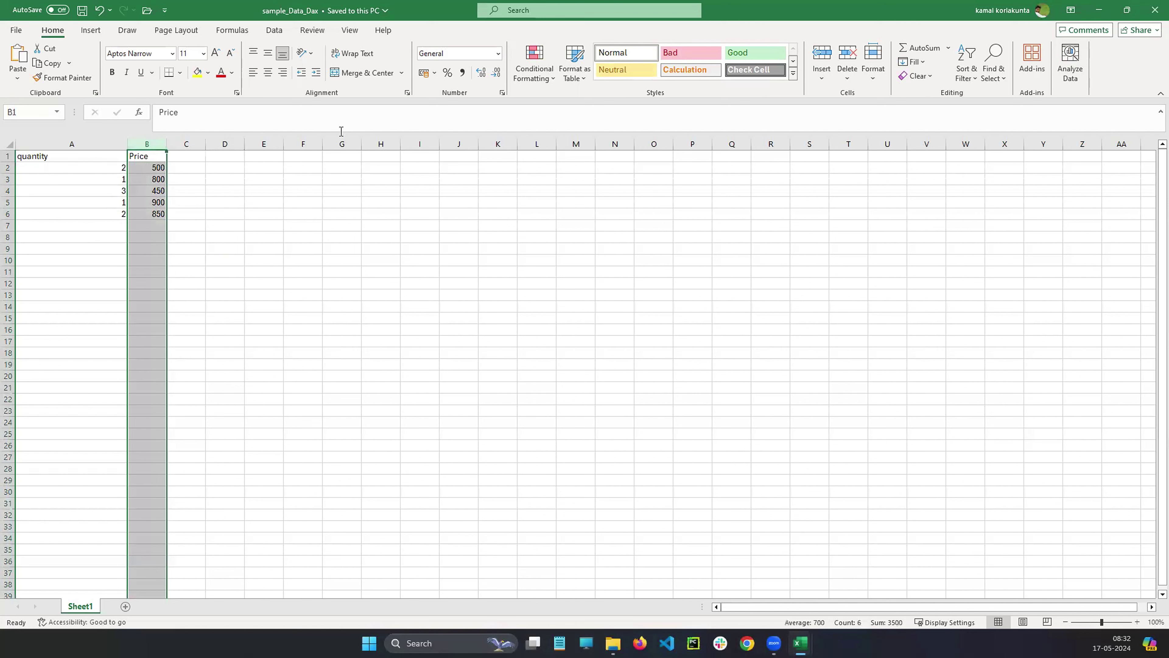
click(544, 73)
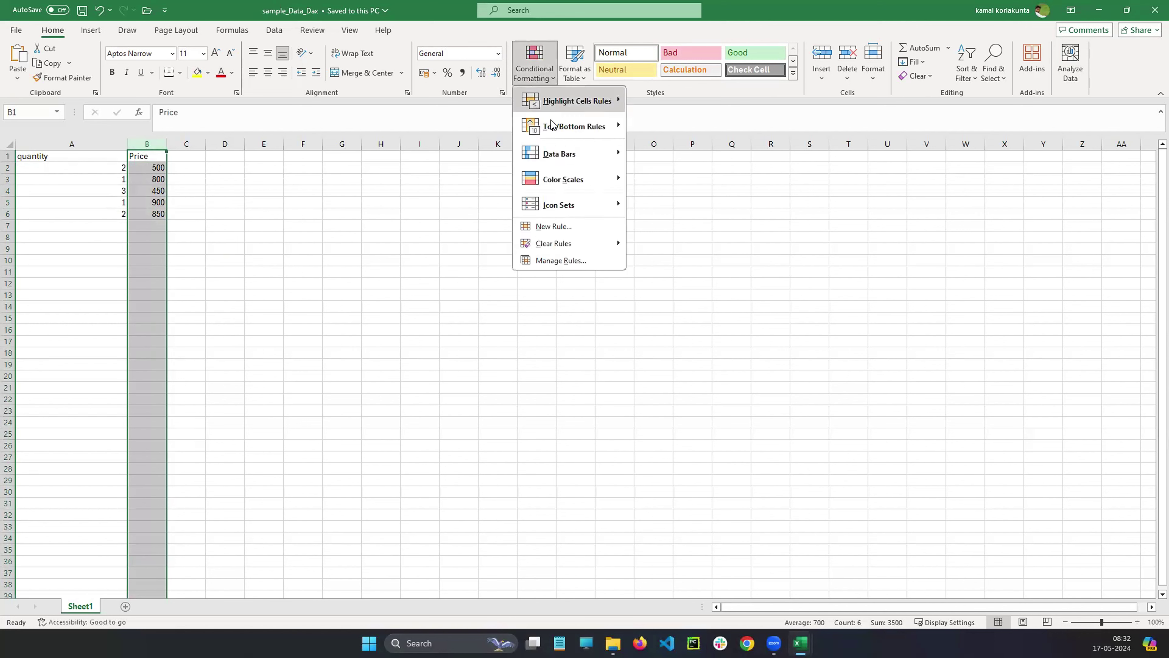
mouse_move(555, 127)
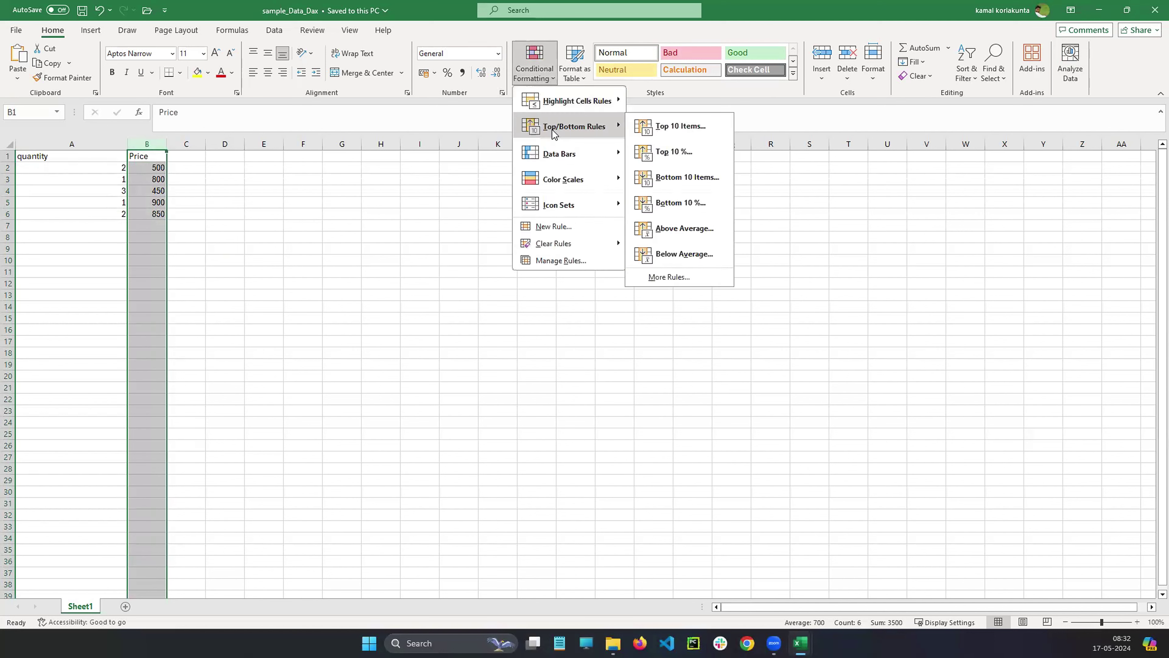
click(671, 137)
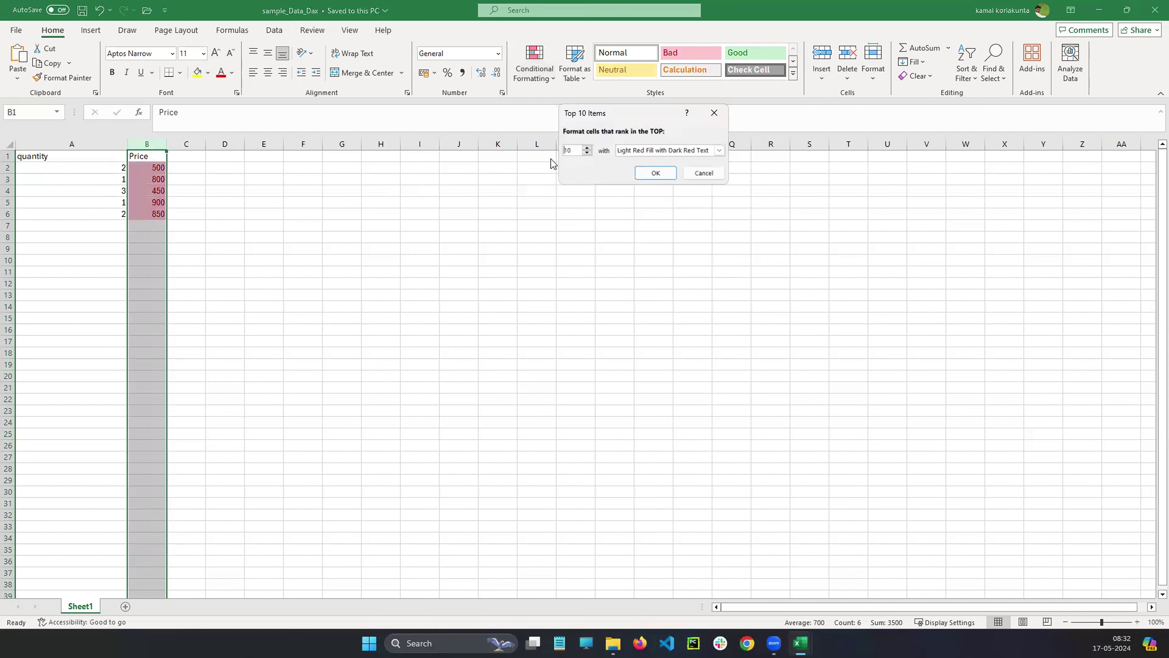
drag(576, 149, 562, 151)
text(2)
click(656, 173)
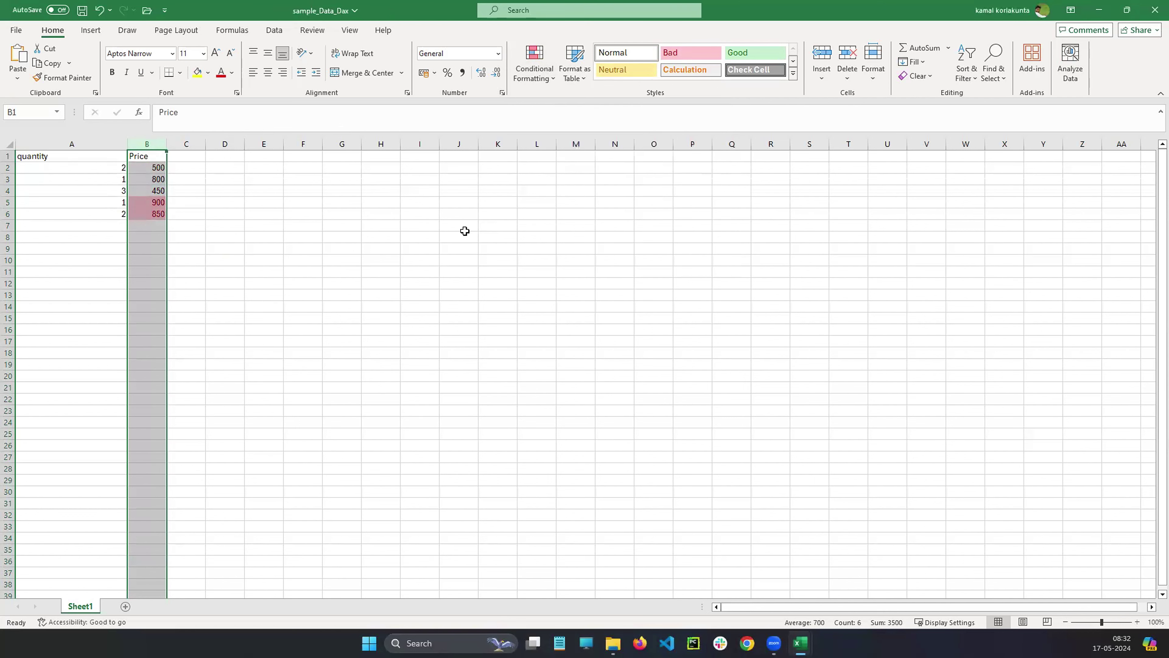
click(299, 248)
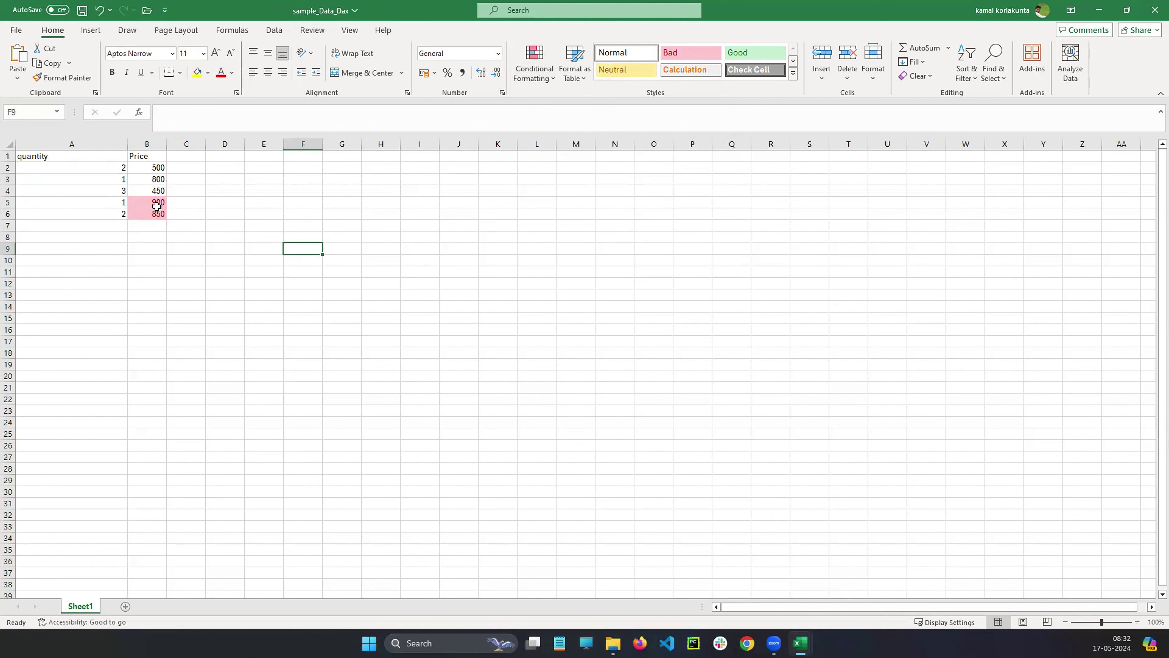
Clear the top items conditional formatting rule from the Price column.
click(145, 144)
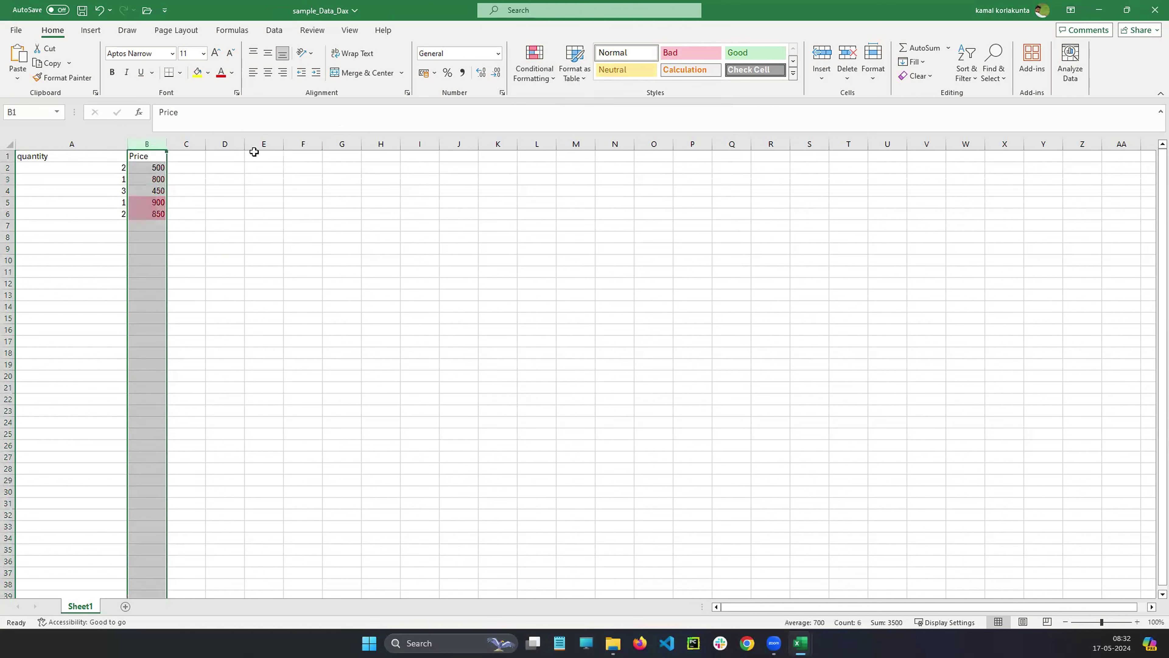
click(534, 73)
mouse_move(587, 244)
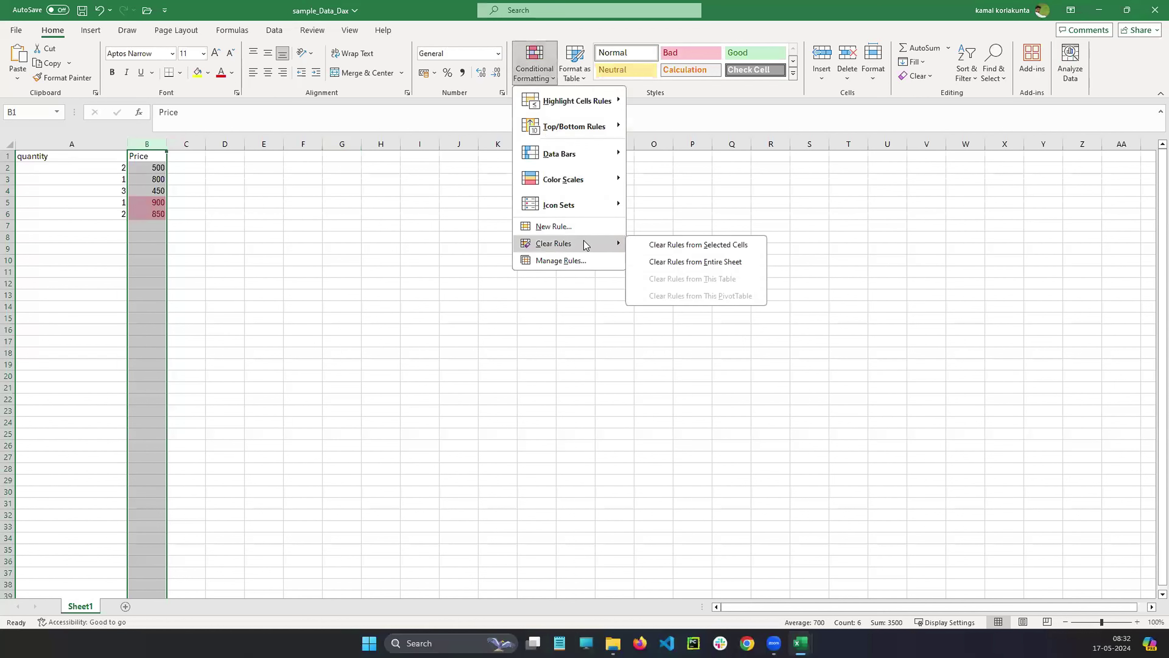
click(681, 244)
Highlight the bottom 2 items in the Price column using Light Red Fill with Dark Red Text.
click(535, 74)
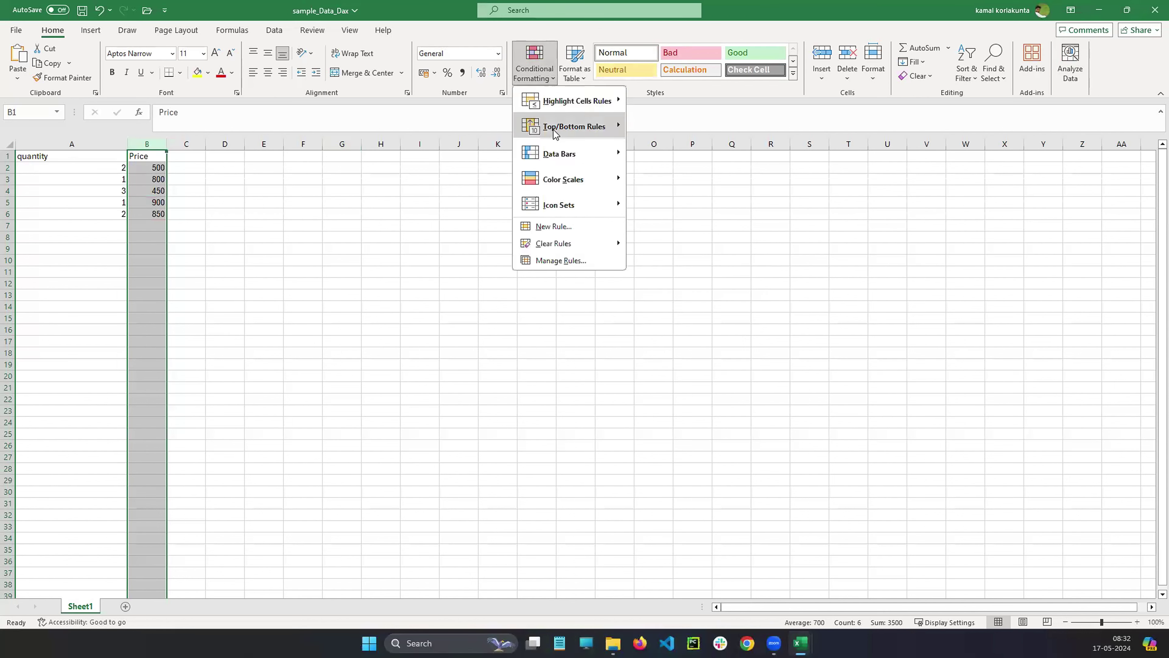
mouse_move(555, 132)
click(677, 177)
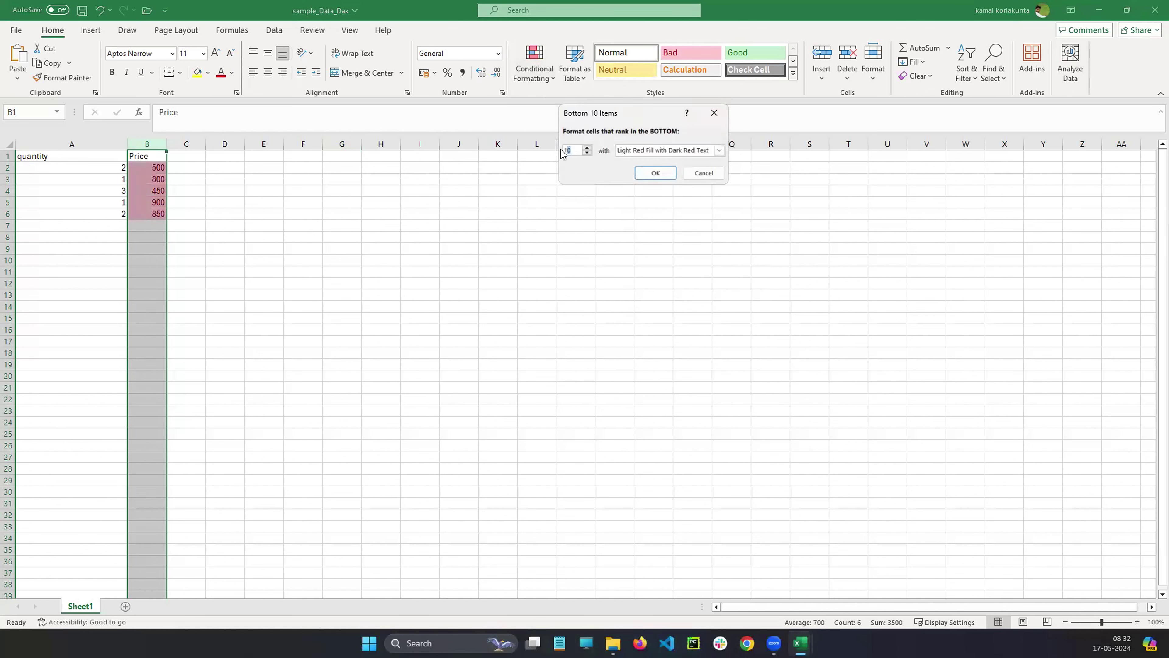
text(2)
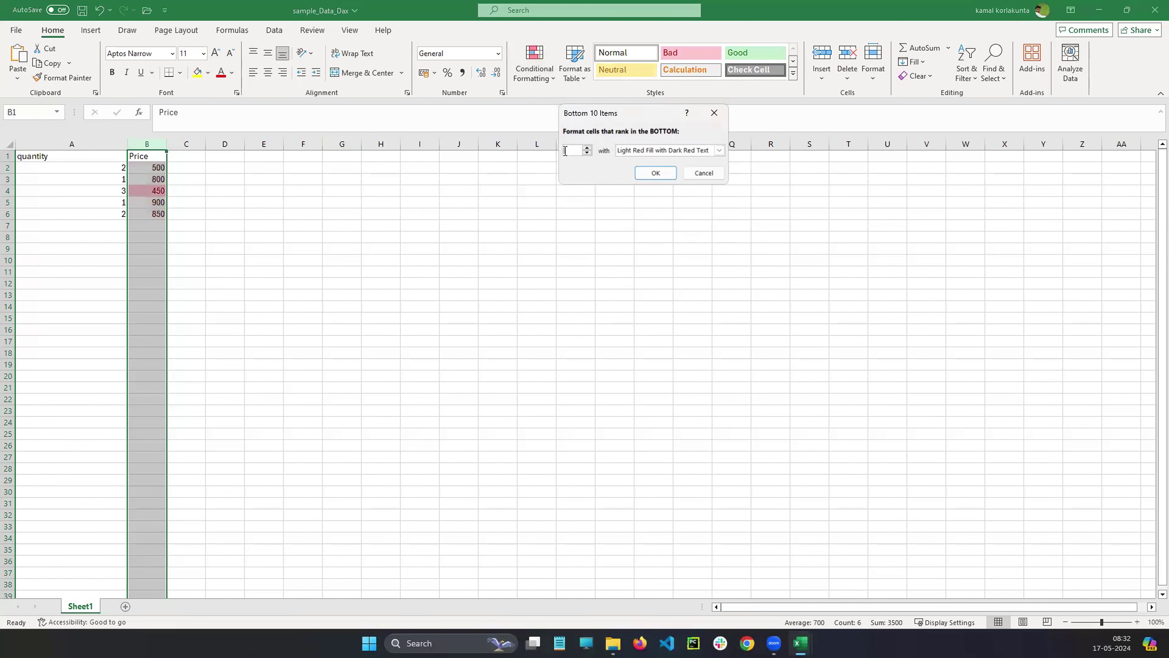
click(655, 173)
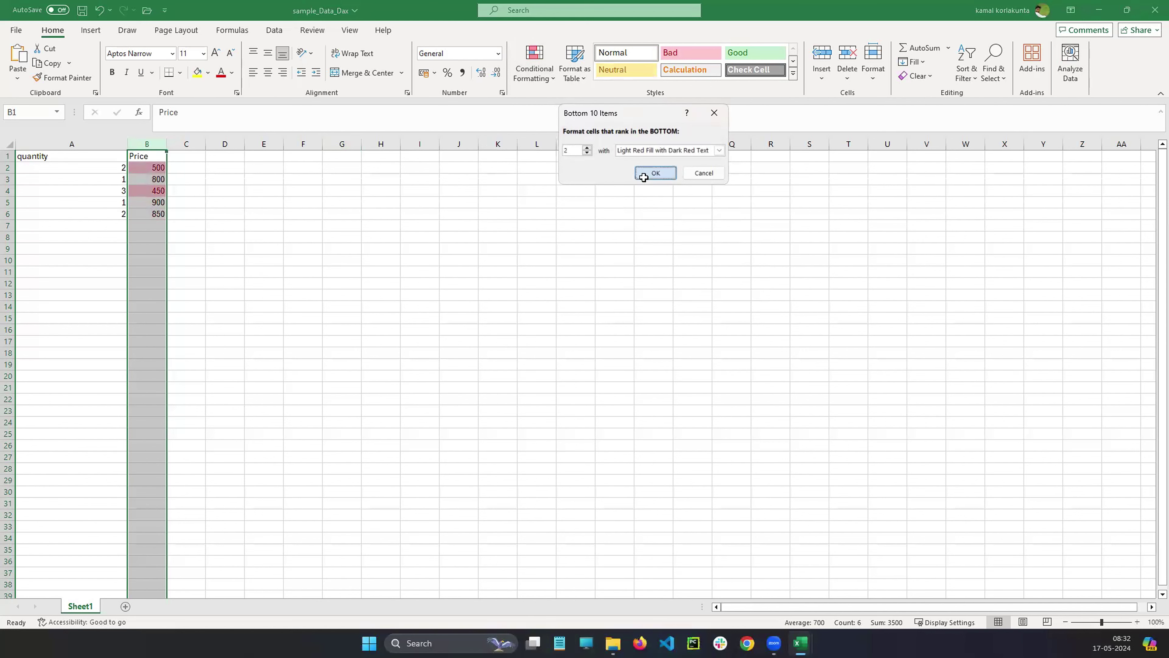
click(225, 183)
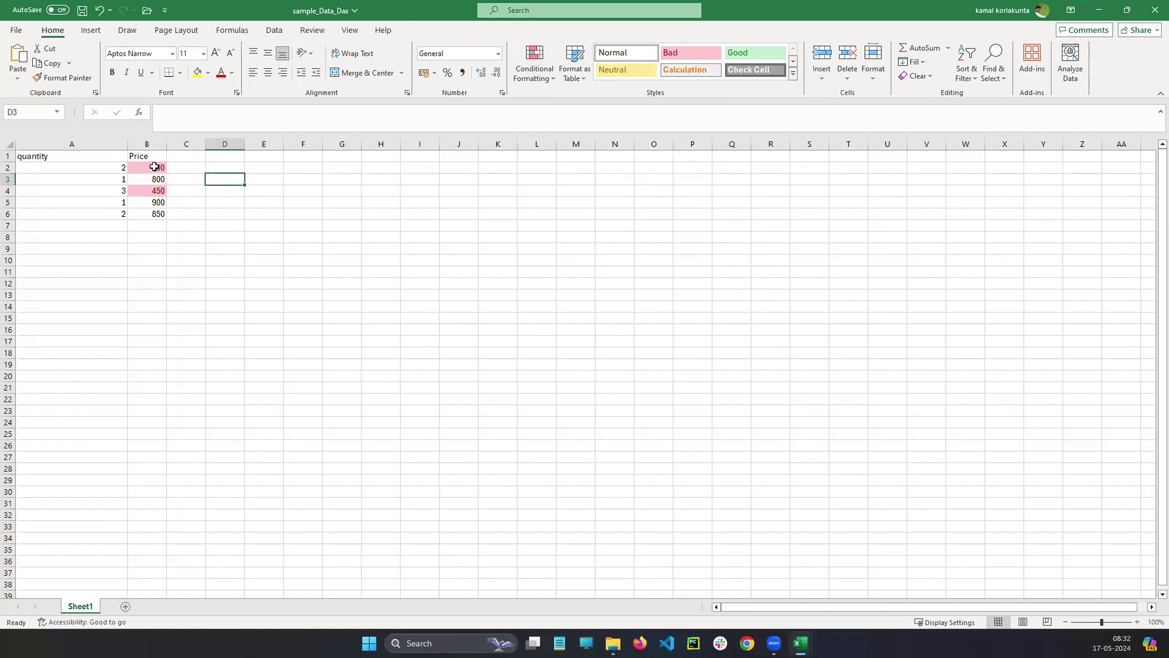
Select the whole Price column and clear its bottom items conditional formatting rule.
click(147, 144)
click(539, 79)
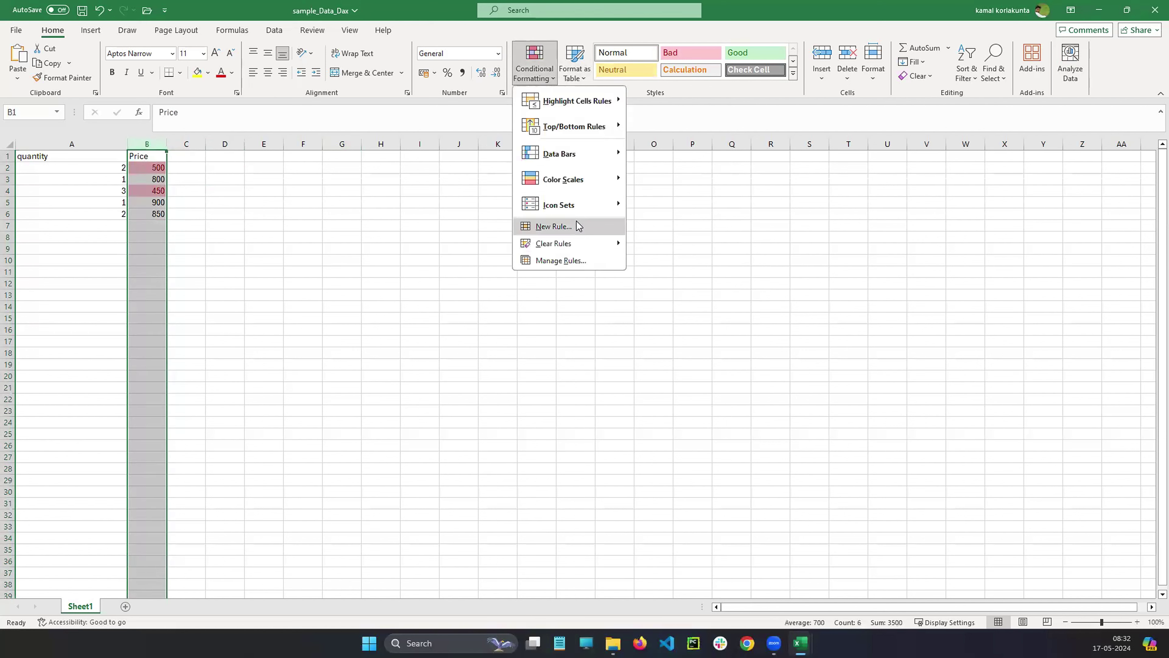
mouse_move(569, 243)
click(651, 245)
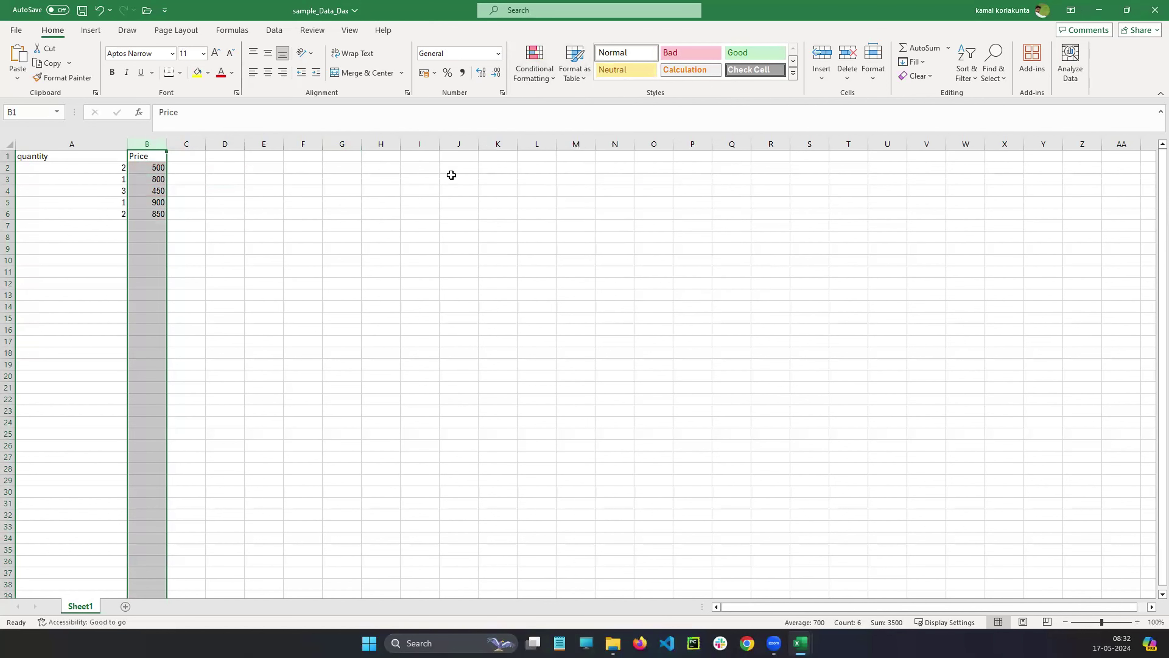
click(534, 65)
mouse_move(576, 126)
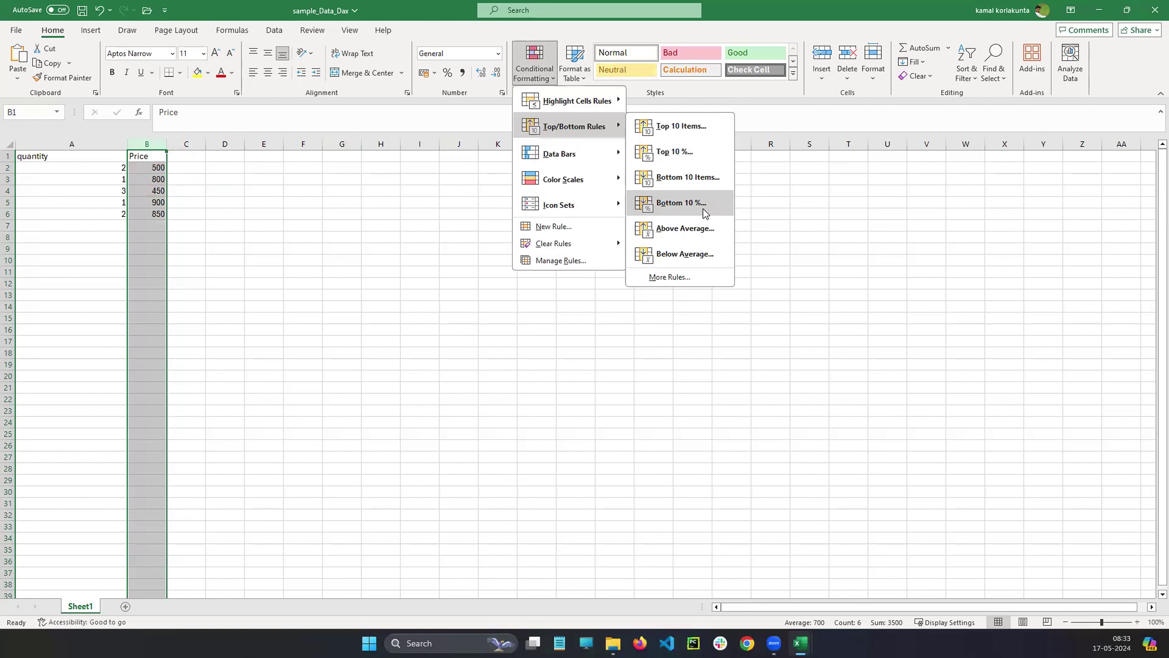
key(Escape)
key(Escape)
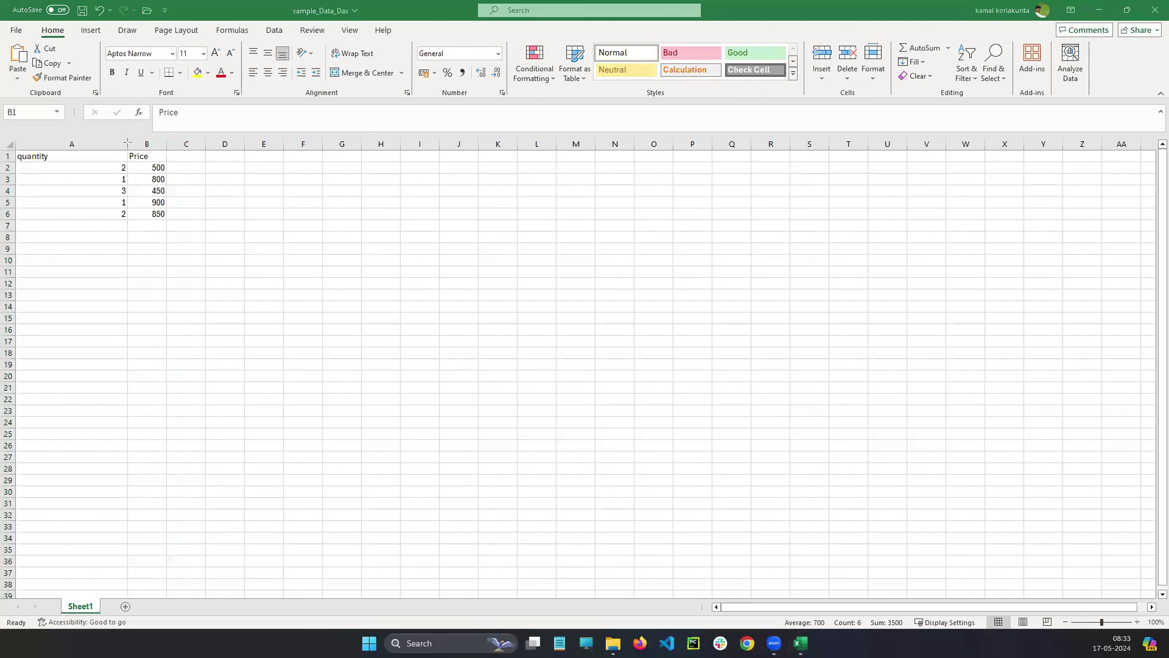
drag(124, 139, 170, 242)
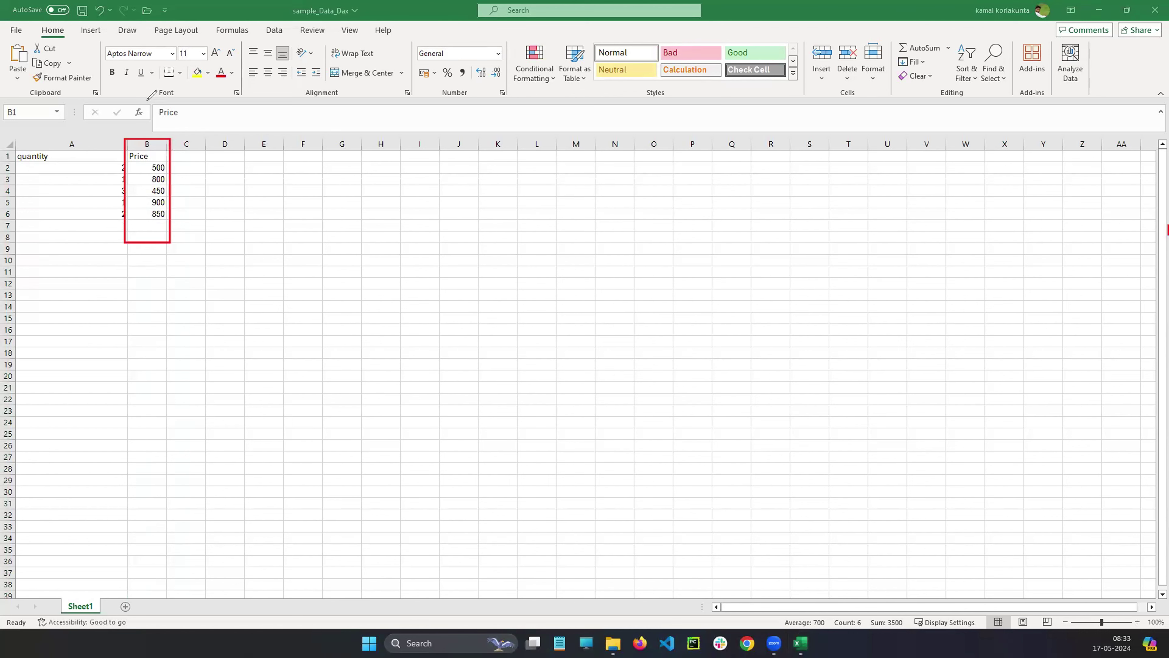
drag(147, 99, 147, 123)
mouse_move(165, 103)
mouse_down()
mouse_move(166, 113)
mouse_move(193, 95)
mouse_up()
click(188, 96)
click(199, 99)
drag(17, 149, 18, 208)
mouse_move(17, 150)
mouse_down()
mouse_move(128, 190)
mouse_move(16, 228)
mouse_up()
mouse_move(47, 130)
mouse_down()
mouse_move(48, 145)
mouse_move(81, 113)
mouse_move(94, 127)
mouse_up()
click(88, 107)
click(100, 112)
drag(83, 138, 93, 133)
drag(180, 121, 191, 117)
drag(179, 125, 191, 122)
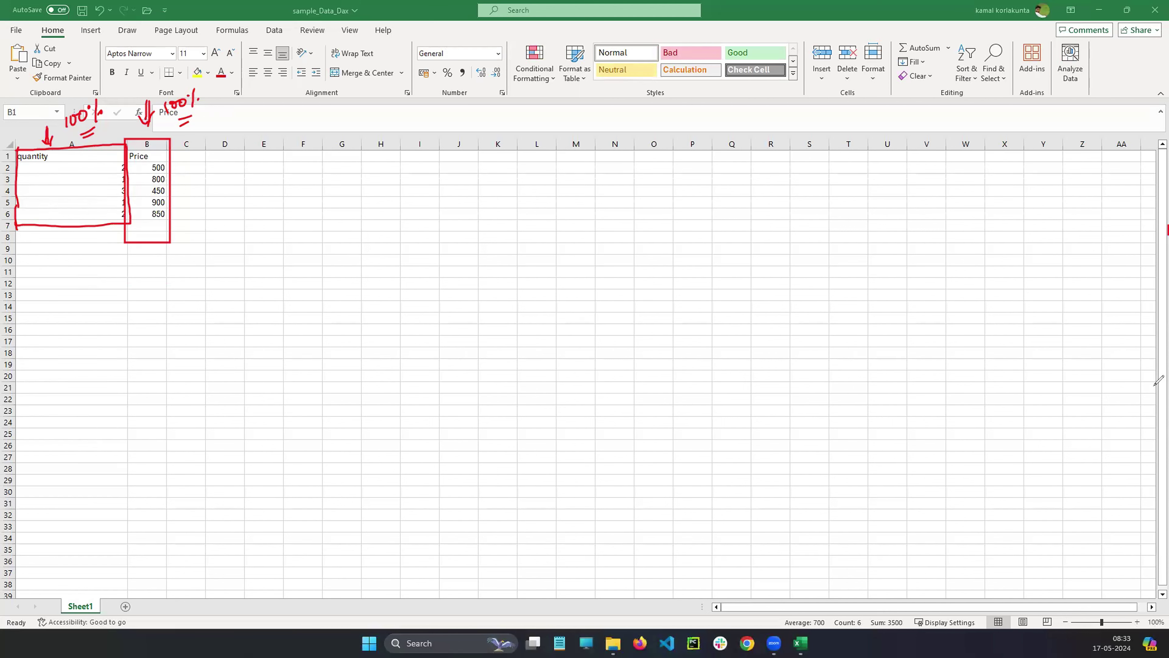
key(e)
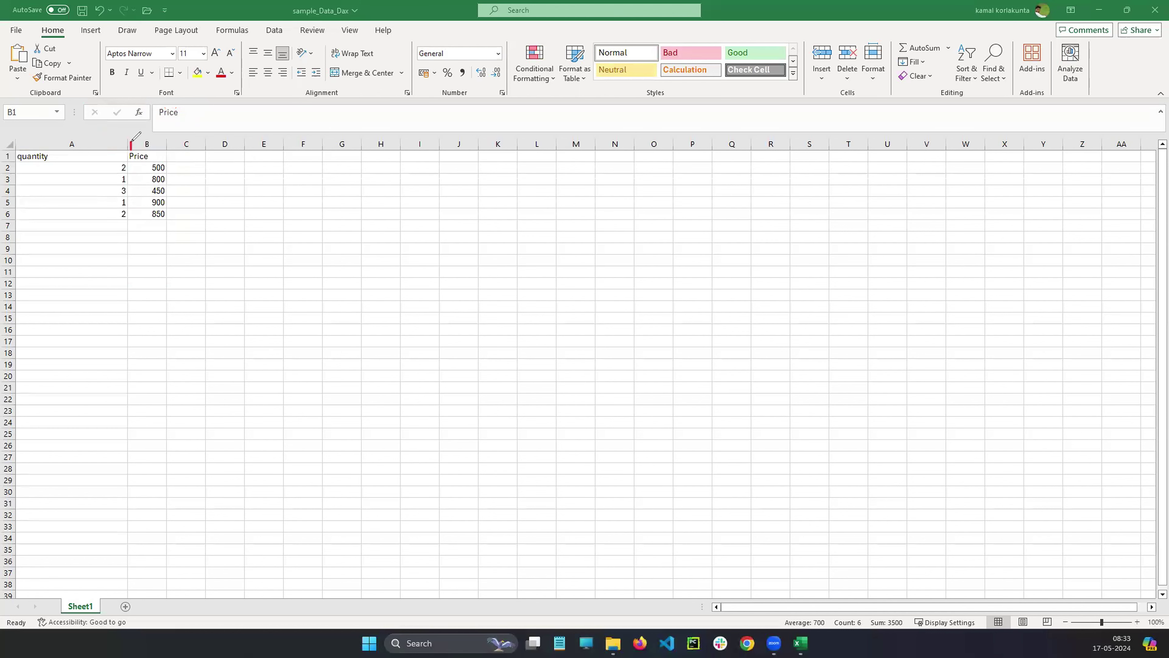
mouse_move(132, 141)
mouse_down()
mouse_move(148, 216)
mouse_move(169, 161)
mouse_move(131, 138)
mouse_move(146, 127)
mouse_up()
click(153, 117)
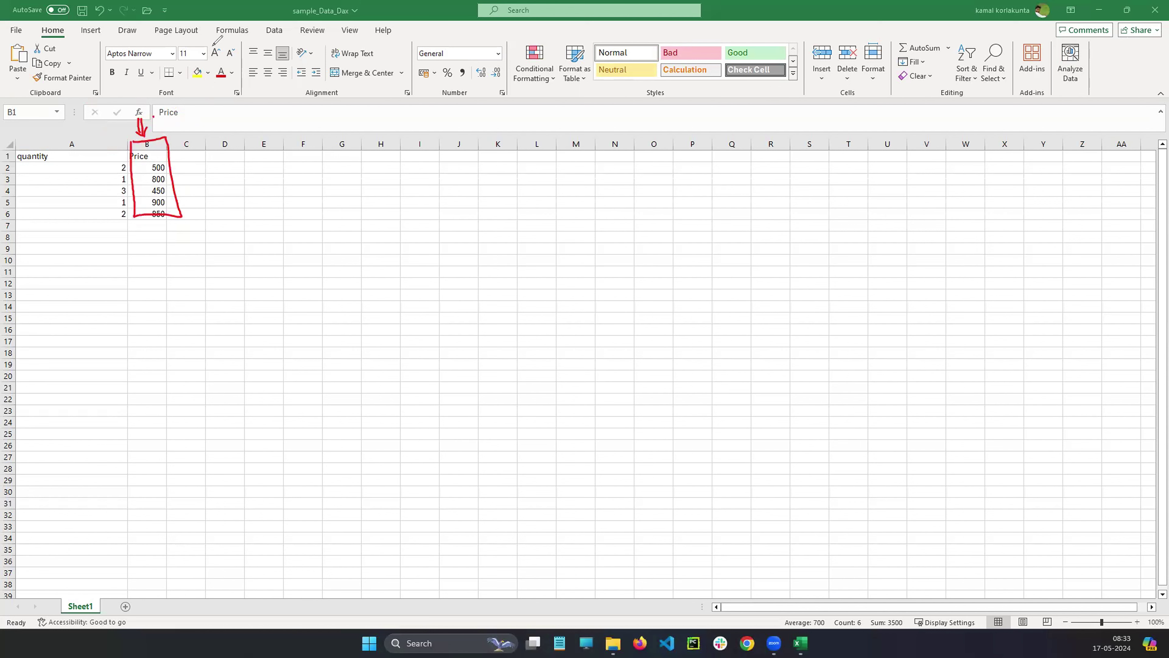
mouse_move(151, 112)
mouse_down()
mouse_move(152, 122)
mouse_move(189, 110)
mouse_up()
click(179, 99)
click(196, 100)
drag(182, 165, 185, 206)
Highlight the top 2% of values in the Price column using Light Red Fill with Dark Red Text.
click(543, 75)
click(543, 77)
mouse_move(571, 125)
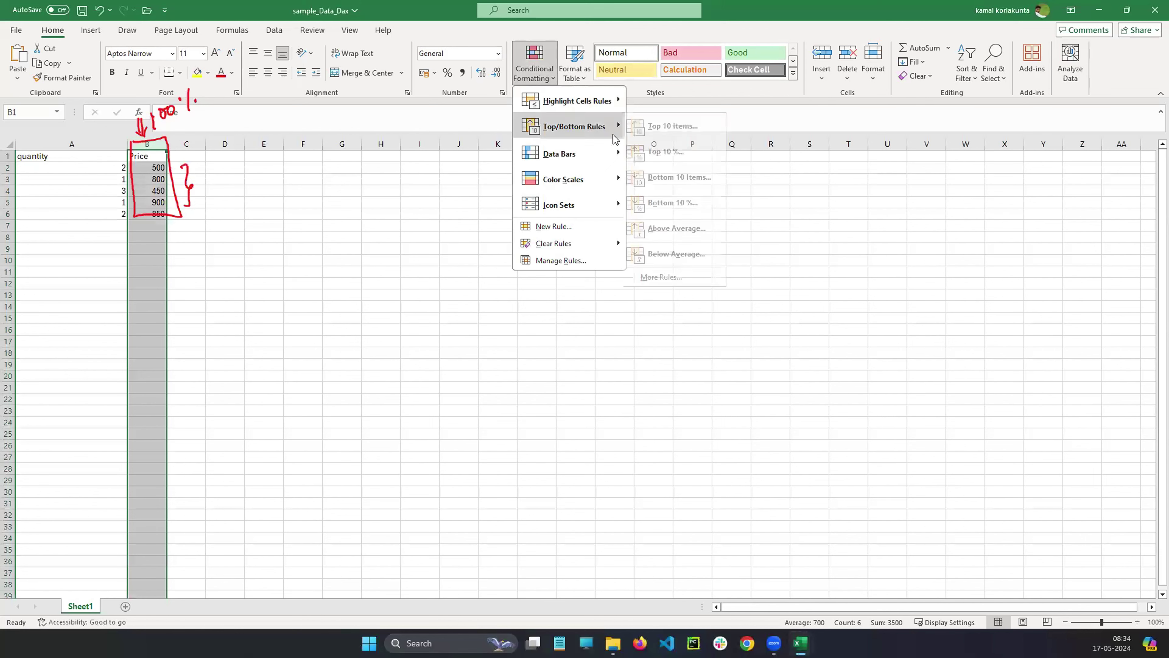
click(679, 152)
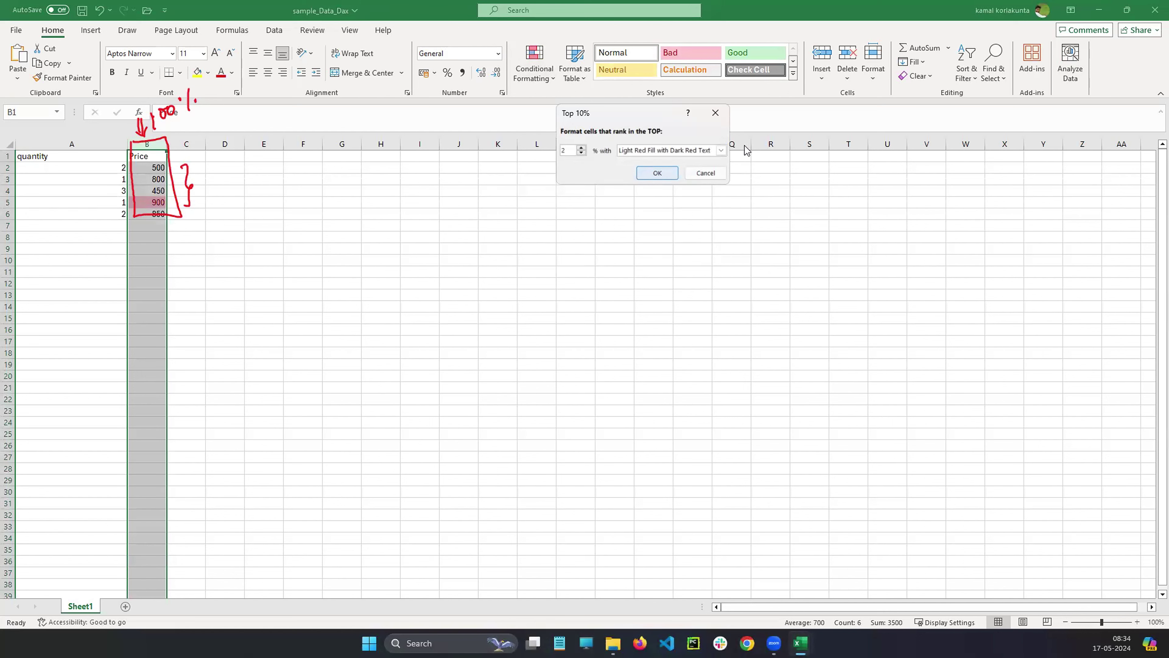
click(658, 172)
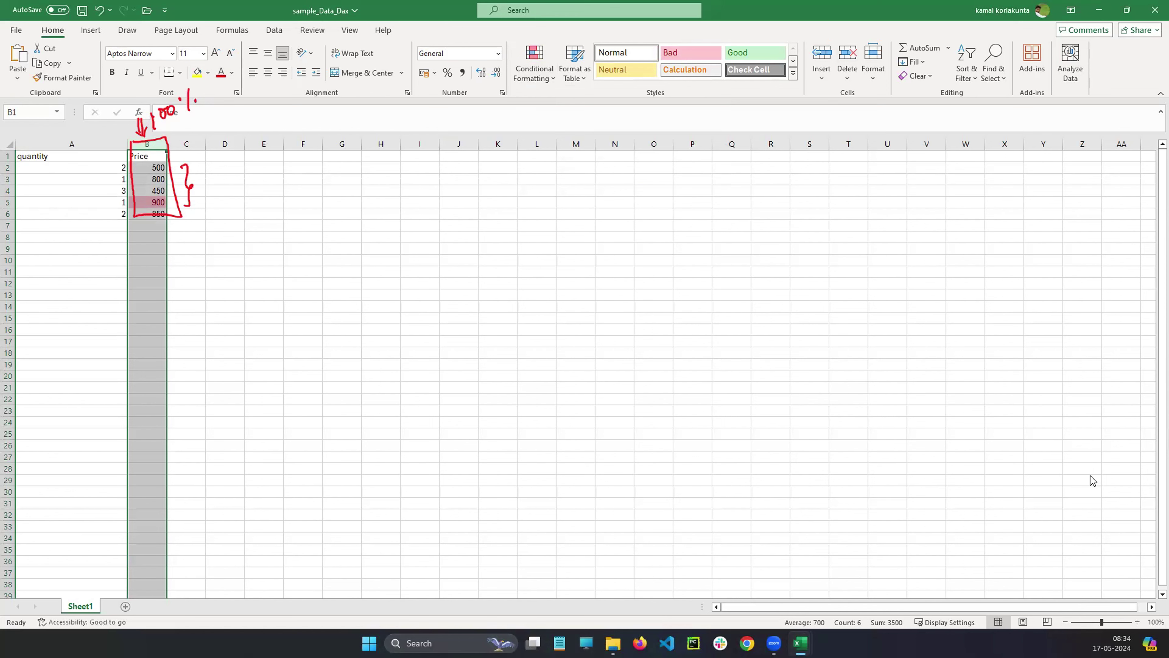
key(Escape)
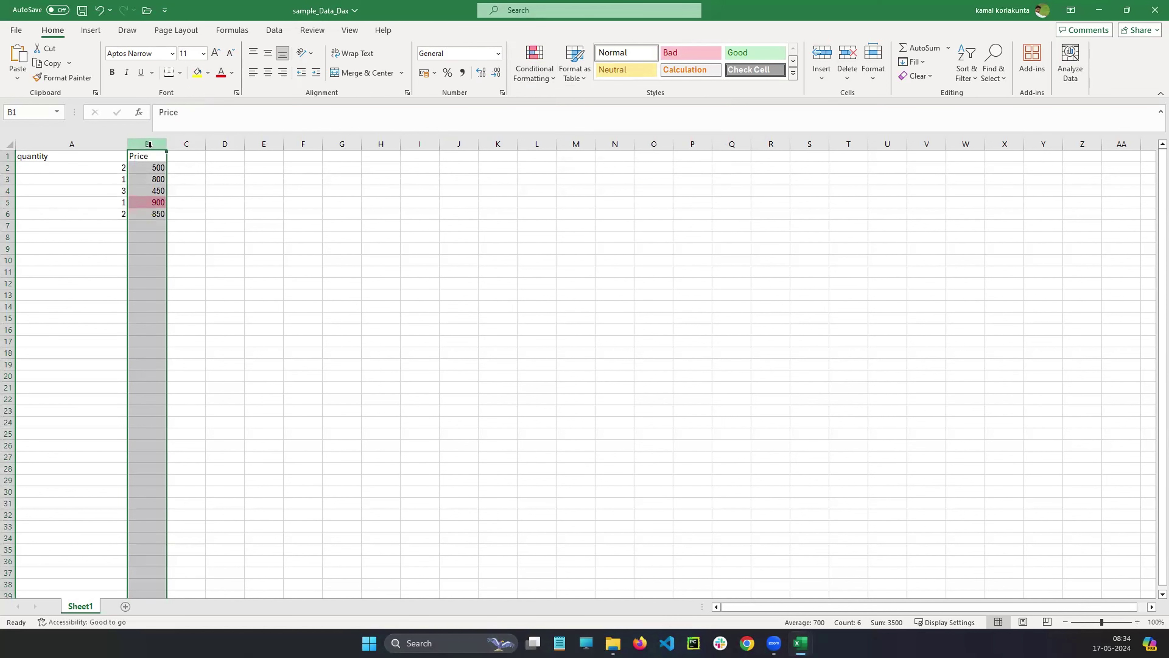
Clear the top percentage conditional formatting rule from the Price column.
click(534, 62)
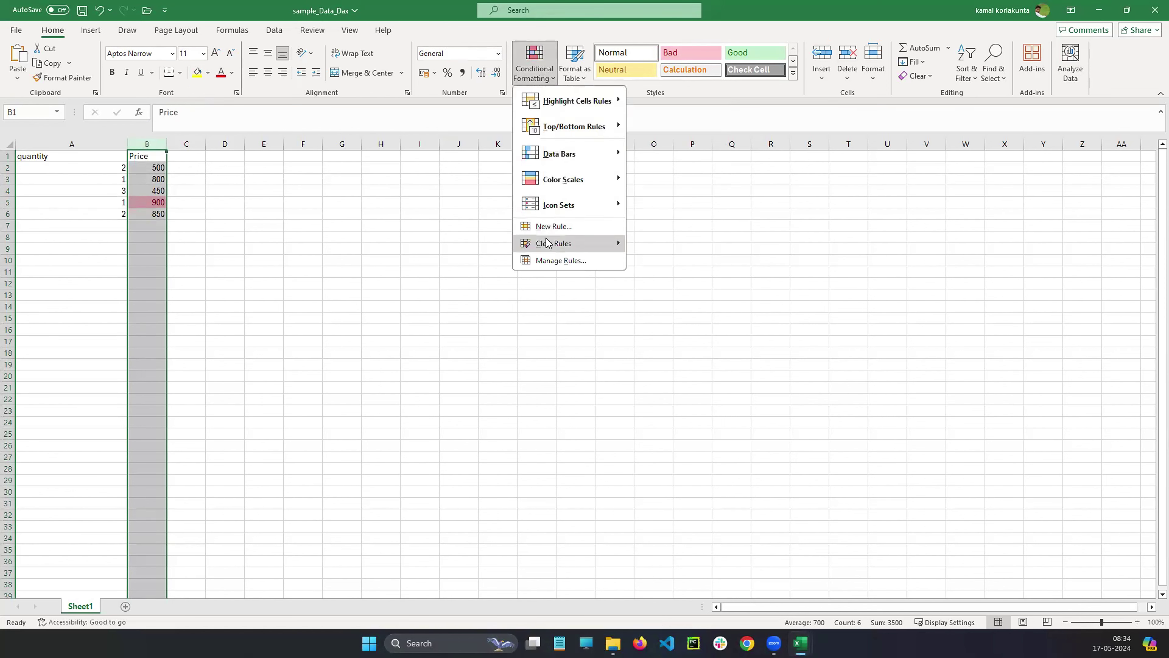
mouse_move(550, 243)
click(664, 261)
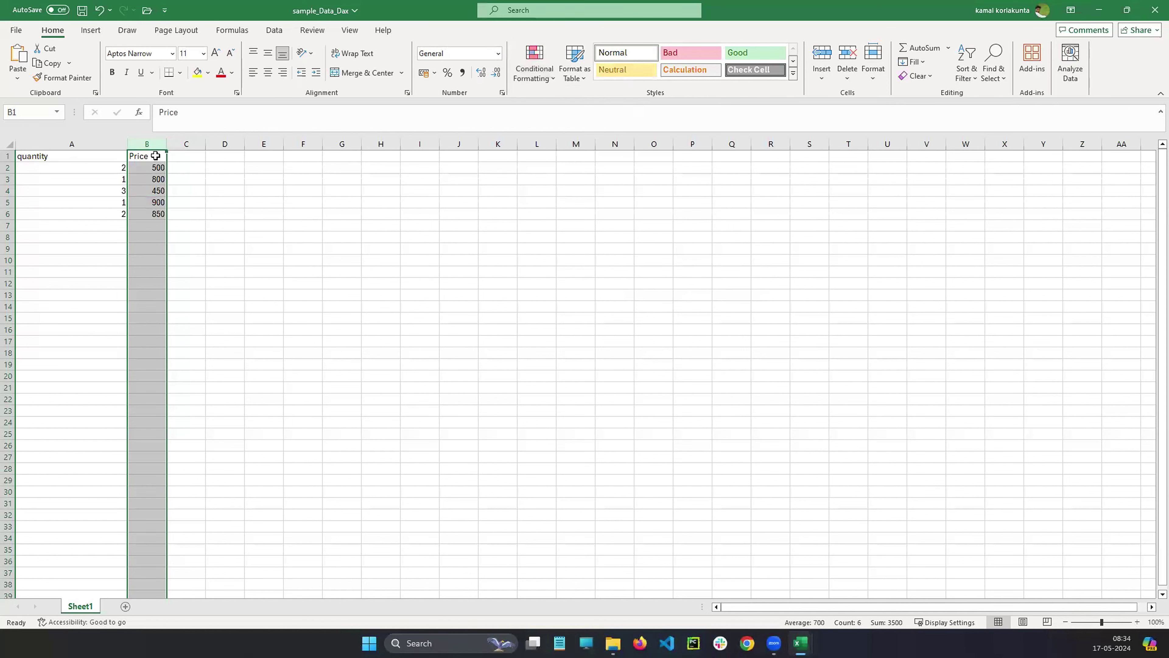
click(534, 62)
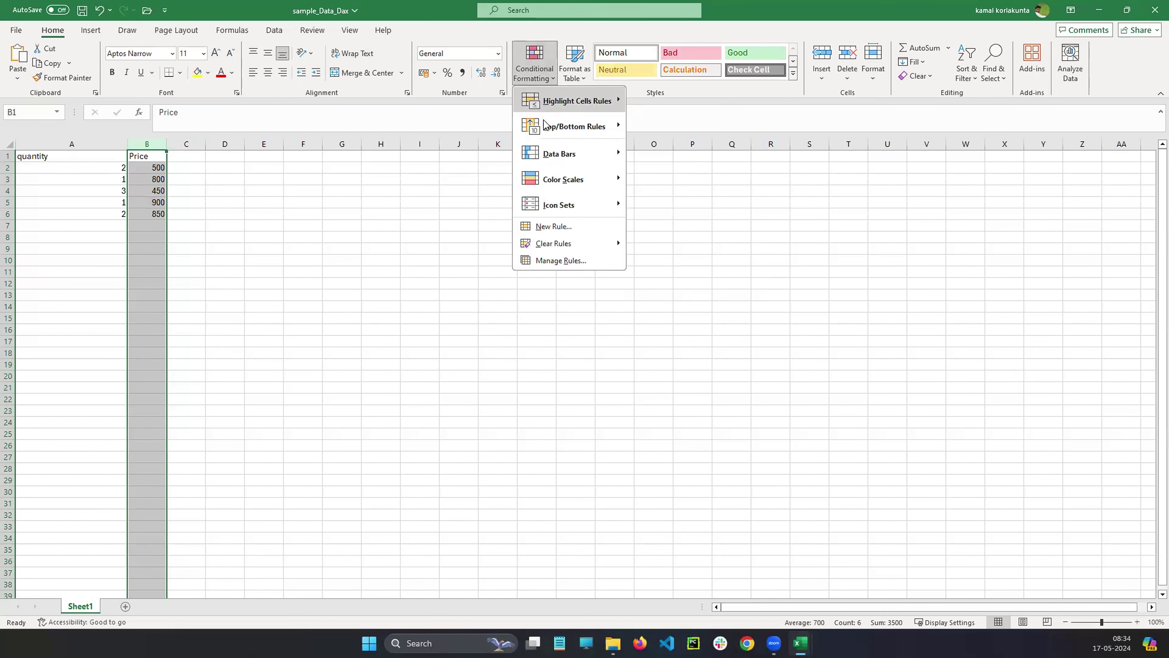
mouse_move(598, 127)
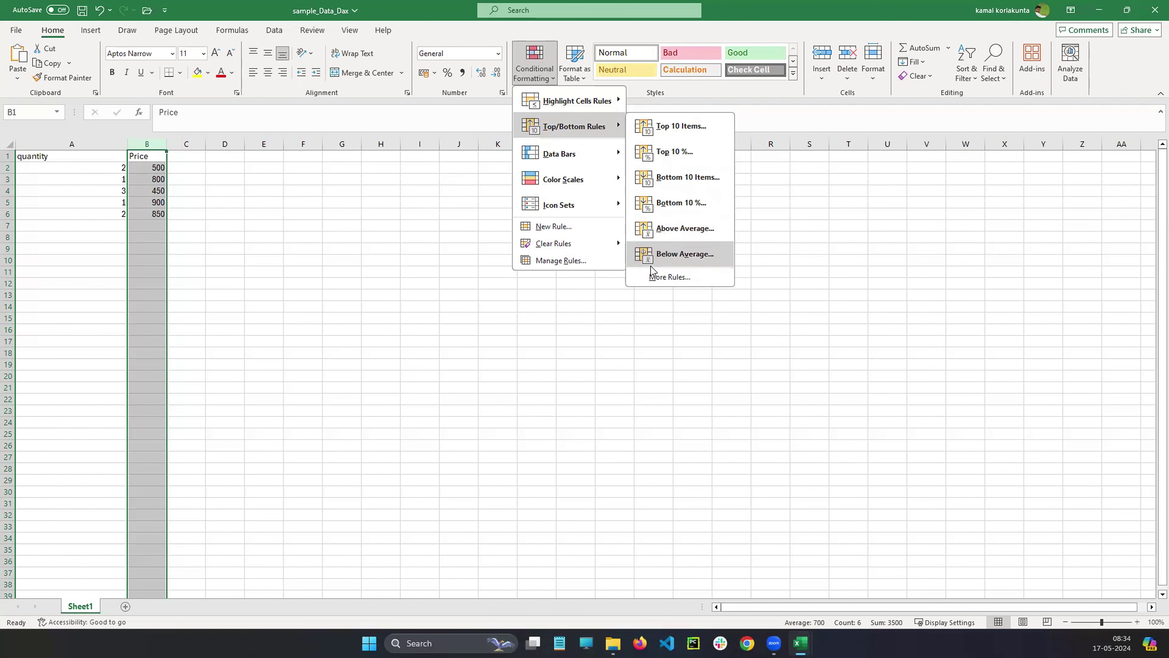
click(413, 253)
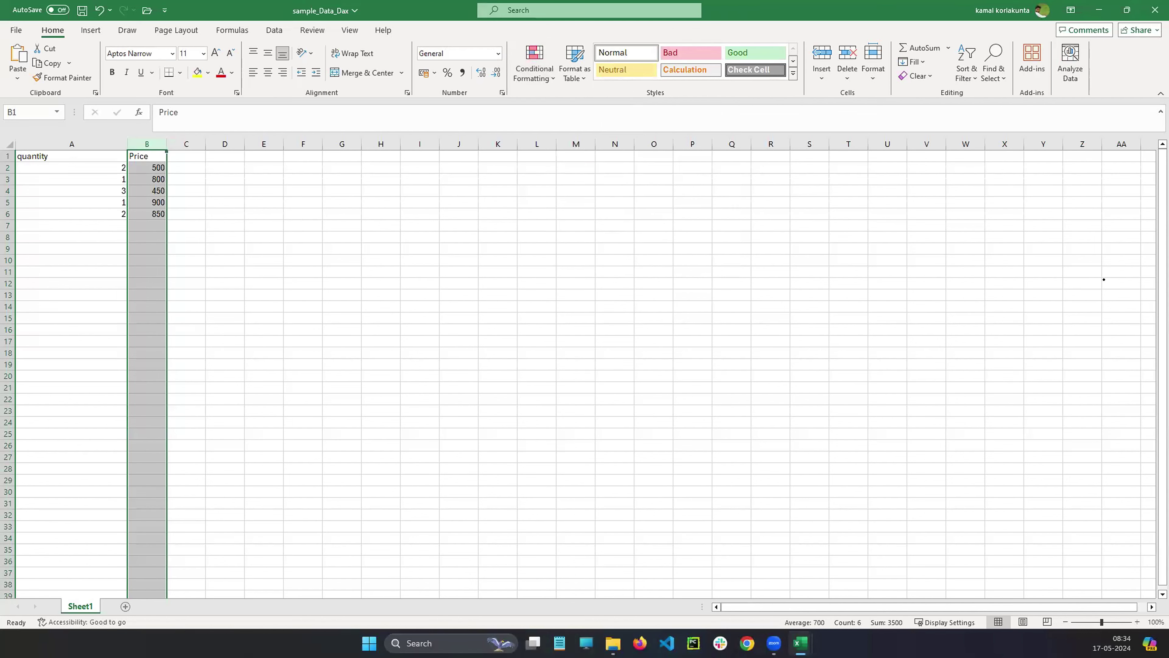
click(818, 249)
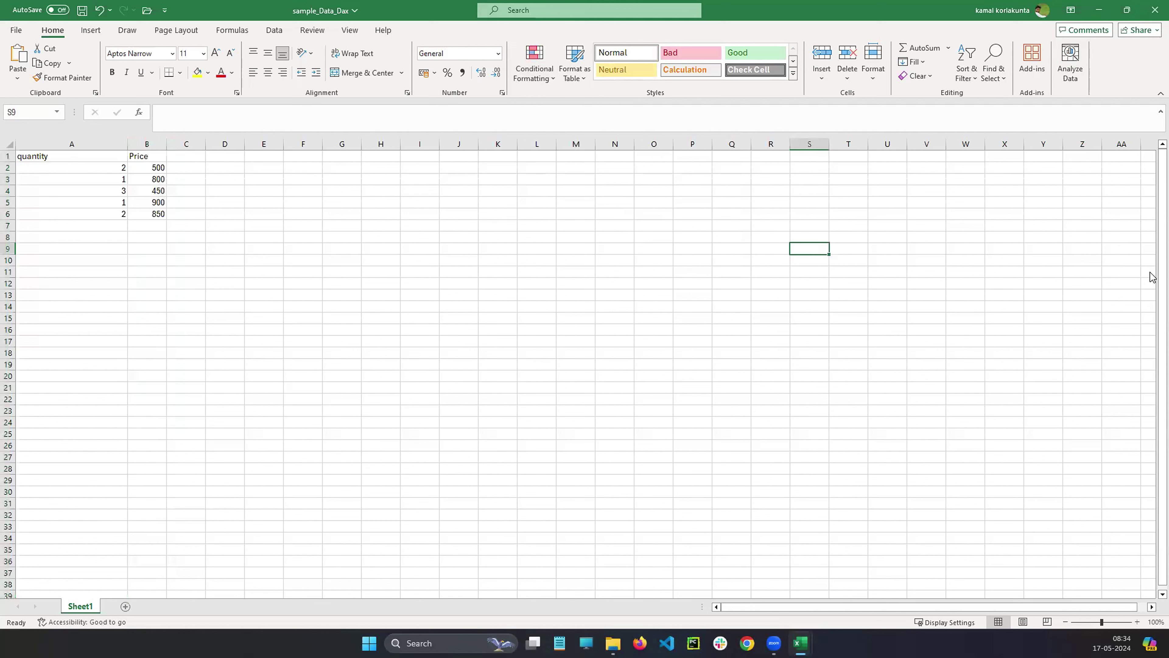
click(169, 164)
drag(169, 164, 172, 203)
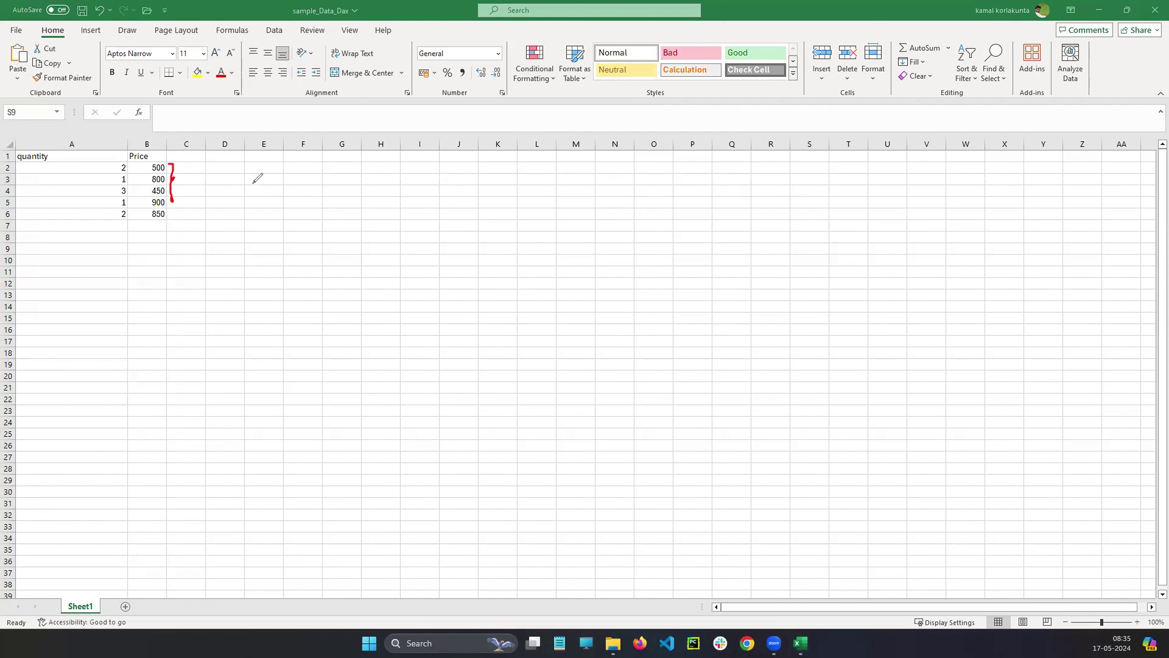
mouse_move(254, 180)
mouse_down()
mouse_move(246, 193)
mouse_move(315, 188)
mouse_up()
drag(327, 179, 354, 182)
drag(346, 177, 499, 174)
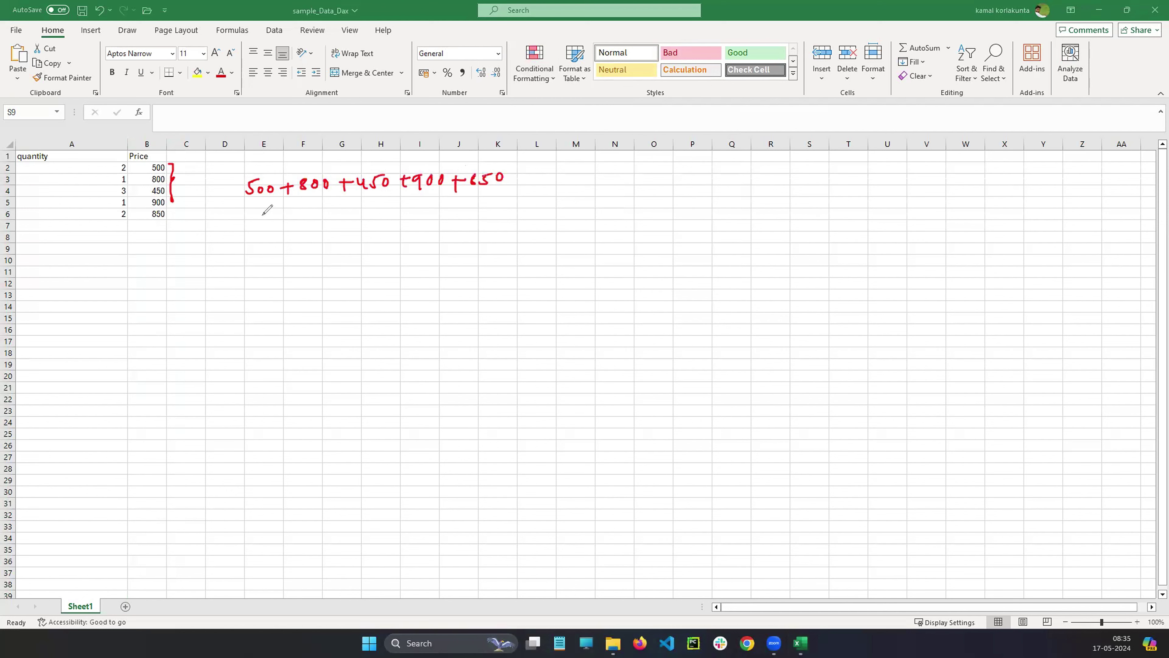
mouse_move(247, 213)
mouse_down()
mouse_move(536, 199)
mouse_move(472, 183)
mouse_up()
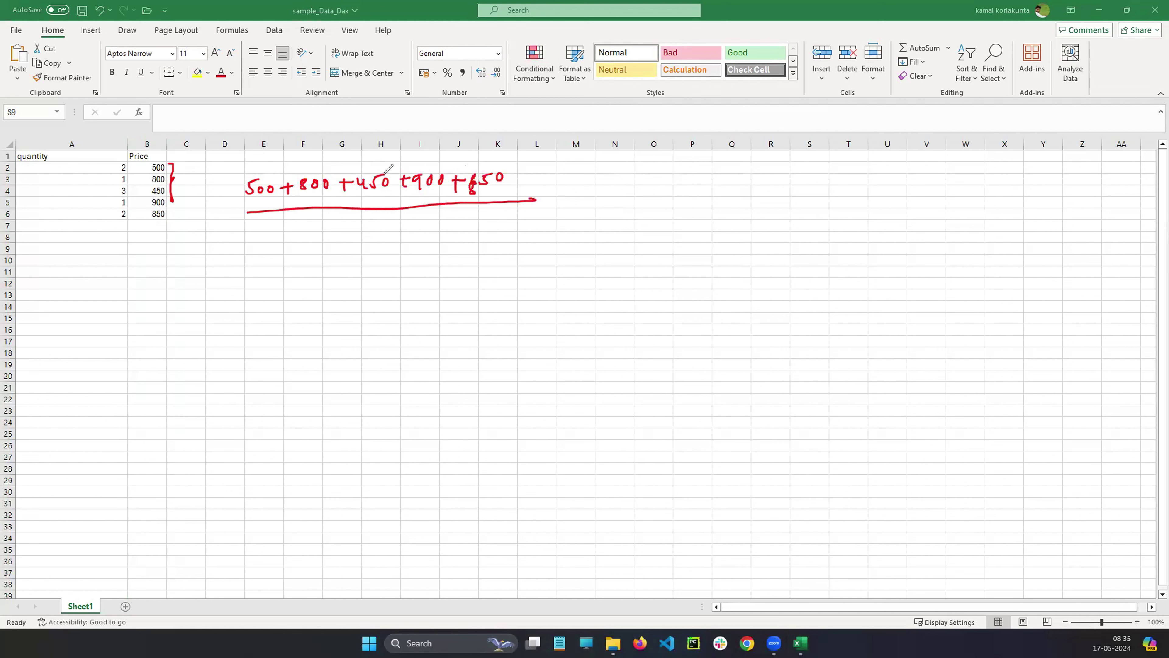
mouse_move(154, 123)
mouse_down()
mouse_move(152, 139)
mouse_move(157, 127)
mouse_up()
drag(337, 218, 328, 229)
drag(573, 198, 587, 195)
drag(574, 205, 581, 204)
mouse_move(484, 243)
mouse_down()
mouse_move(470, 257)
mouse_move(537, 240)
mouse_up()
drag(482, 283, 512, 280)
drag(547, 276, 546, 277)
drag(476, 331, 498, 346)
mouse_move(516, 325)
mouse_down()
mouse_move(523, 335)
mouse_move(535, 318)
mouse_up()
drag(566, 308, 565, 309)
drag(494, 367, 501, 391)
drag(535, 365, 533, 365)
drag(578, 346, 577, 346)
drag(509, 421, 502, 440)
drag(554, 406, 537, 428)
mouse_move(613, 389)
mouse_down()
mouse_move(616, 399)
mouse_move(600, 391)
mouse_up()
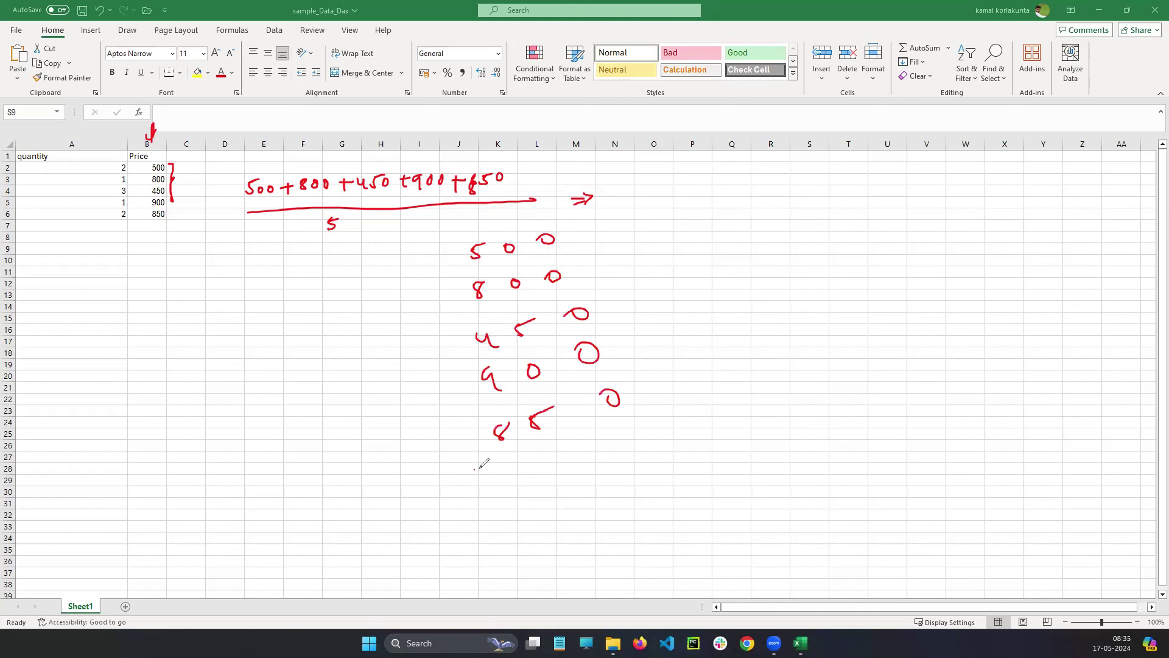
mouse_move(467, 471)
mouse_down()
mouse_move(660, 434)
mouse_move(673, 479)
mouse_up()
drag(515, 446, 520, 458)
drag(578, 482, 591, 487)
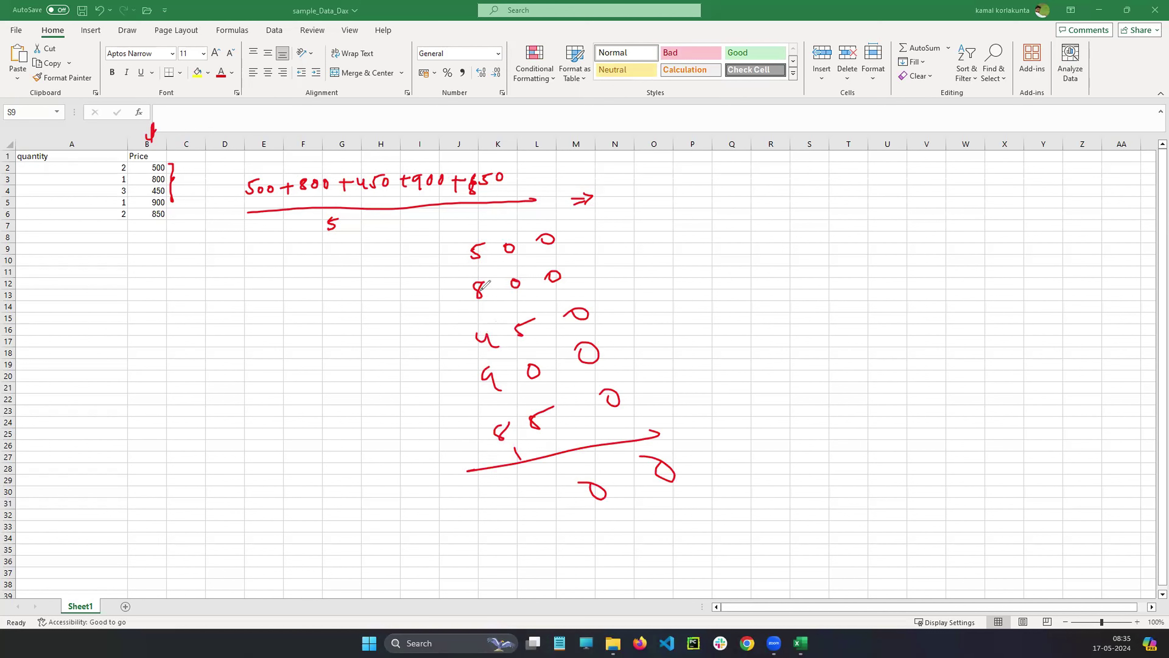
mouse_move(517, 487)
mouse_down()
mouse_move(520, 510)
mouse_move(542, 484)
mouse_up()
drag(547, 499, 546, 505)
drag(666, 164, 665, 181)
mouse_move(700, 161)
mouse_down()
mouse_move(685, 181)
mouse_move(740, 173)
mouse_up()
drag(651, 200, 755, 203)
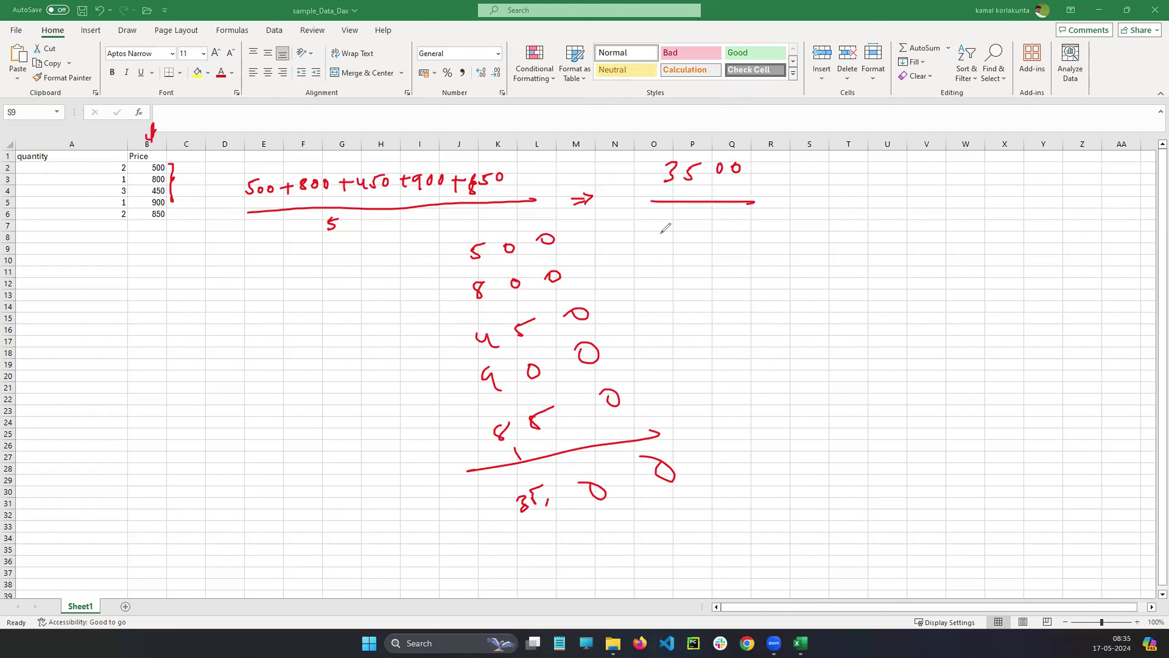
mouse_move(539, 236)
mouse_down()
mouse_move(570, 346)
mouse_move(625, 463)
mouse_up()
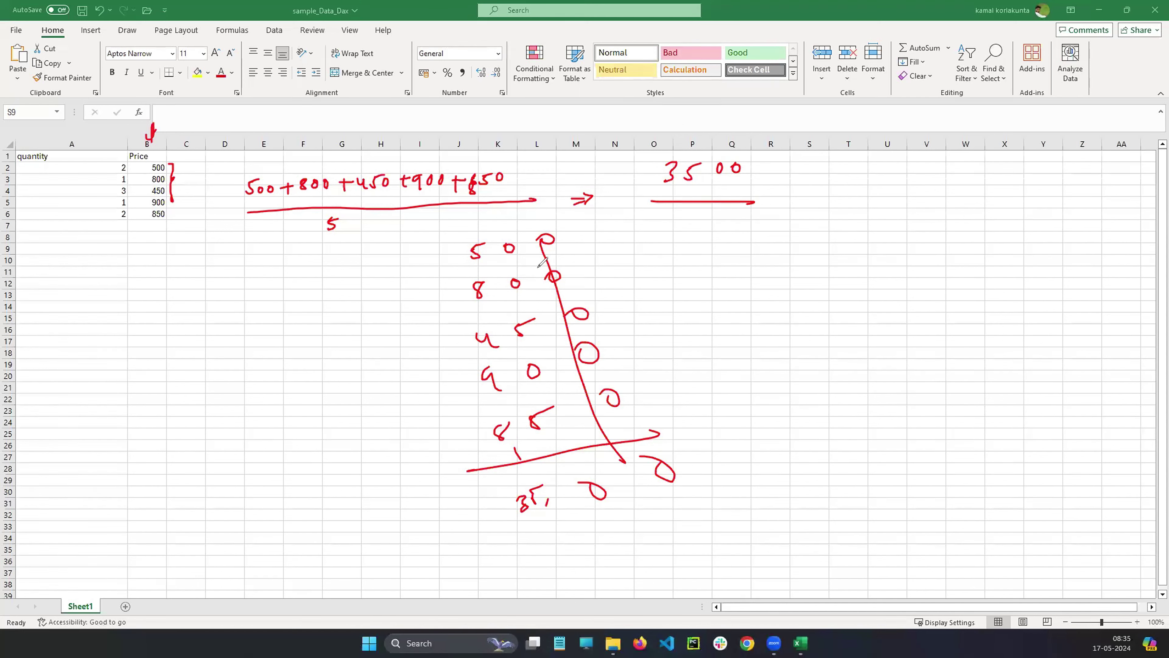
click(505, 434)
click(523, 457)
mouse_move(698, 220)
mouse_down()
mouse_move(711, 219)
mouse_move(671, 244)
mouse_move(719, 251)
mouse_up()
drag(703, 161, 649, 198)
mouse_move(681, 147)
mouse_down()
mouse_move(689, 159)
mouse_move(718, 143)
mouse_up()
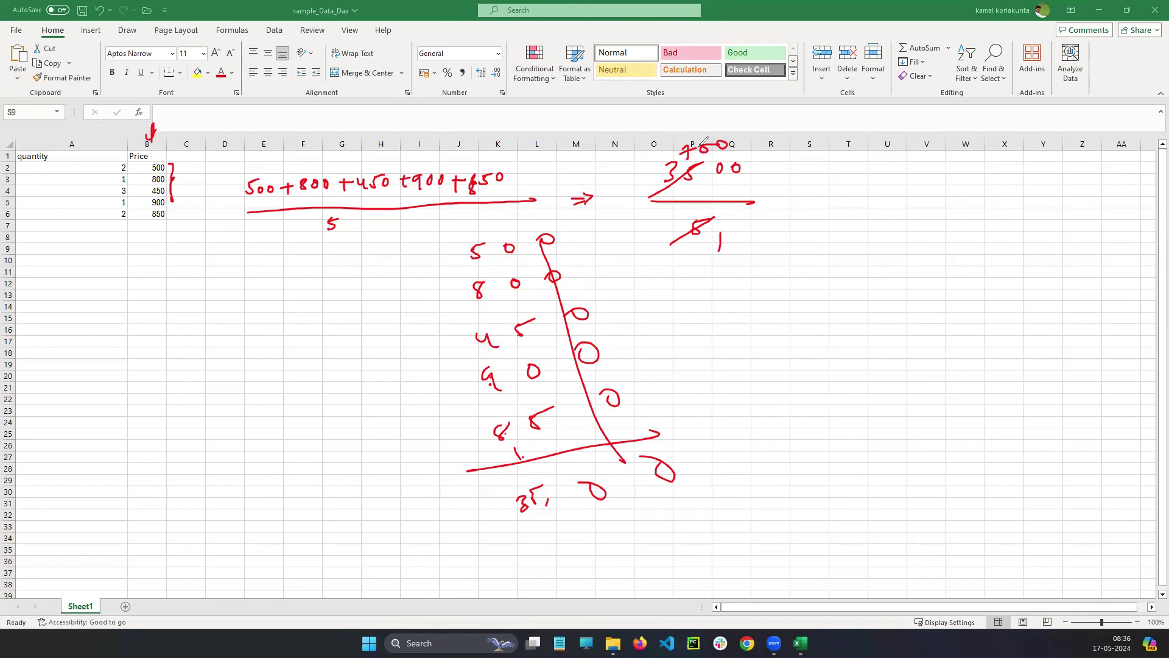
mouse_move(726, 126)
mouse_down()
mouse_move(713, 164)
mouse_move(732, 131)
mouse_up()
mouse_move(822, 174)
mouse_down()
mouse_move(826, 185)
mouse_move(813, 189)
mouse_up()
mouse_move(814, 181)
mouse_down()
mouse_move(847, 165)
mouse_move(859, 179)
mouse_move(893, 181)
mouse_up()
mouse_move(901, 173)
mouse_down()
mouse_move(918, 183)
mouse_move(957, 172)
mouse_up()
drag(967, 163, 963, 172)
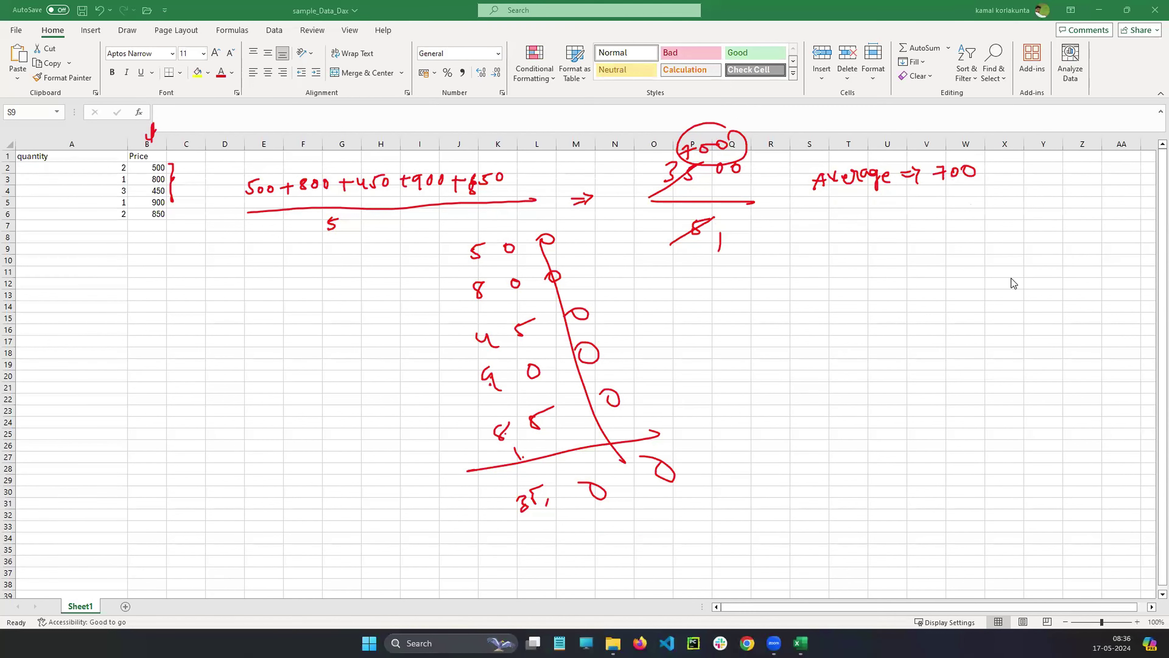
Select the whole Price column and highlight its above-average values using Light Red Fill with Dark Red Text.
click(149, 144)
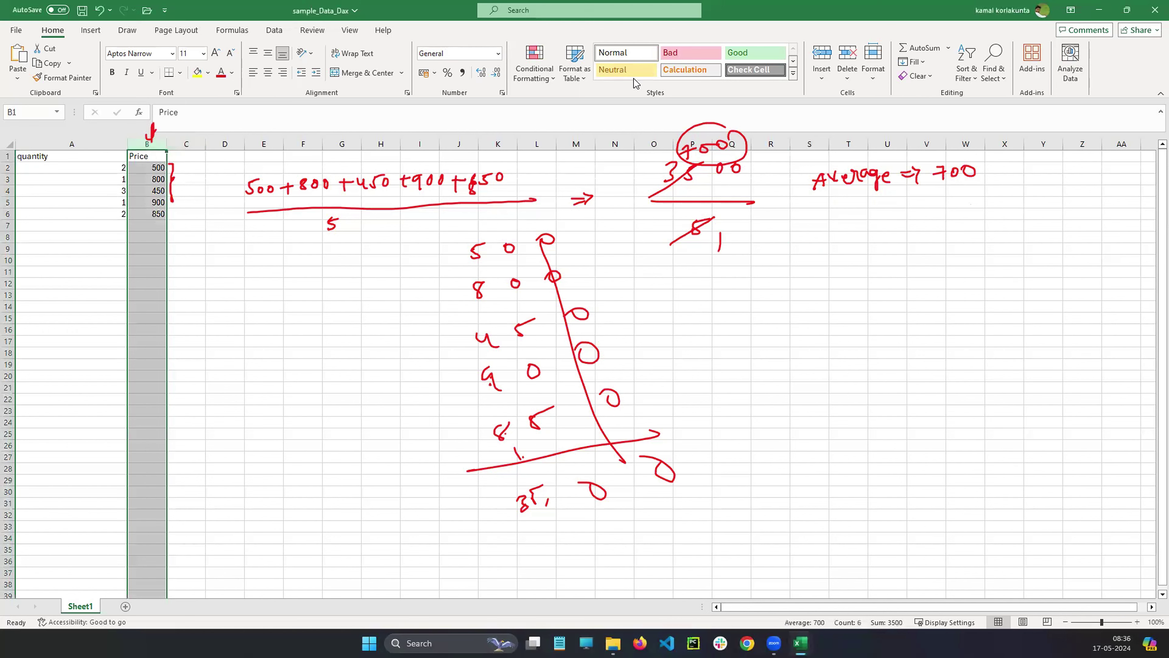
click(534, 62)
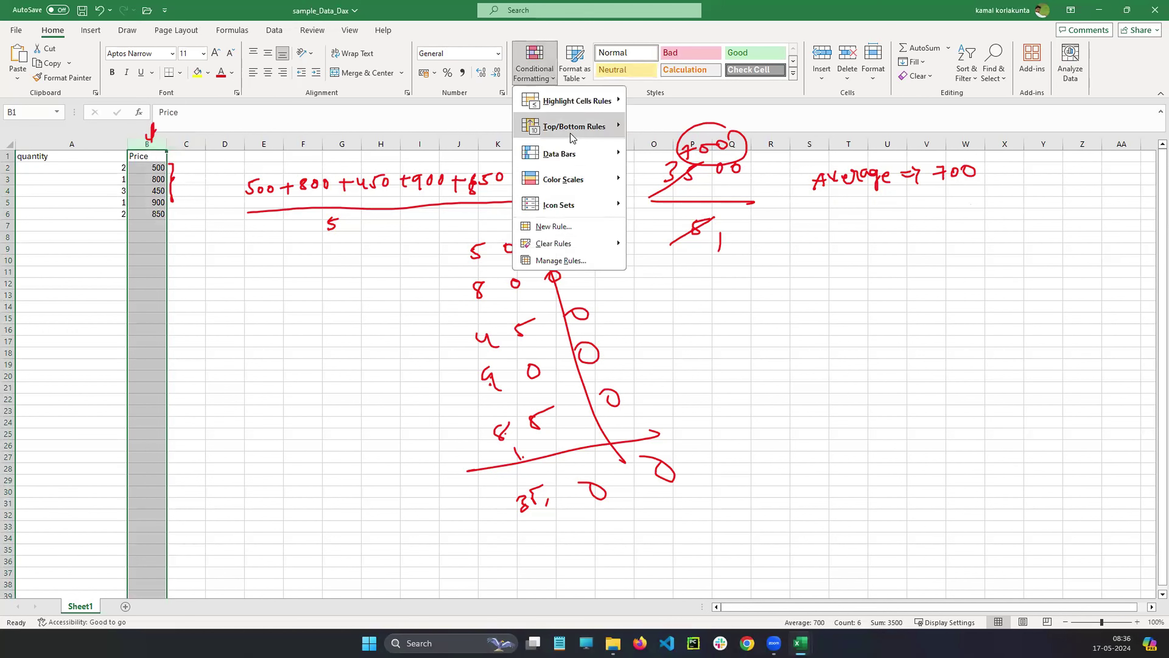
mouse_move(571, 134)
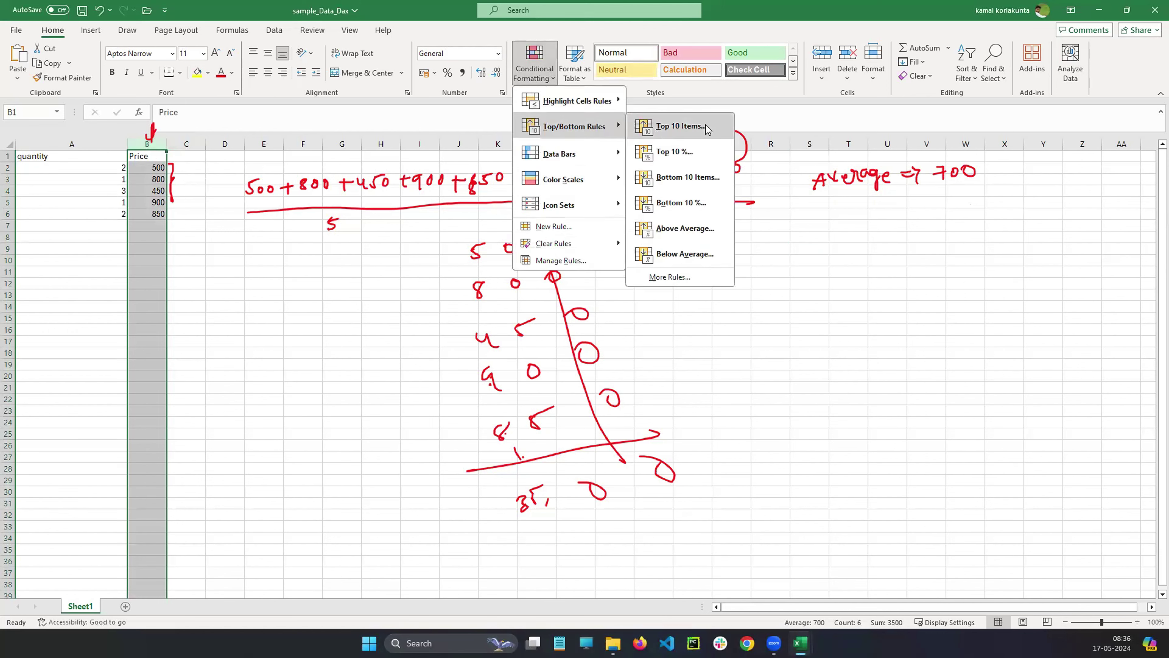
click(677, 233)
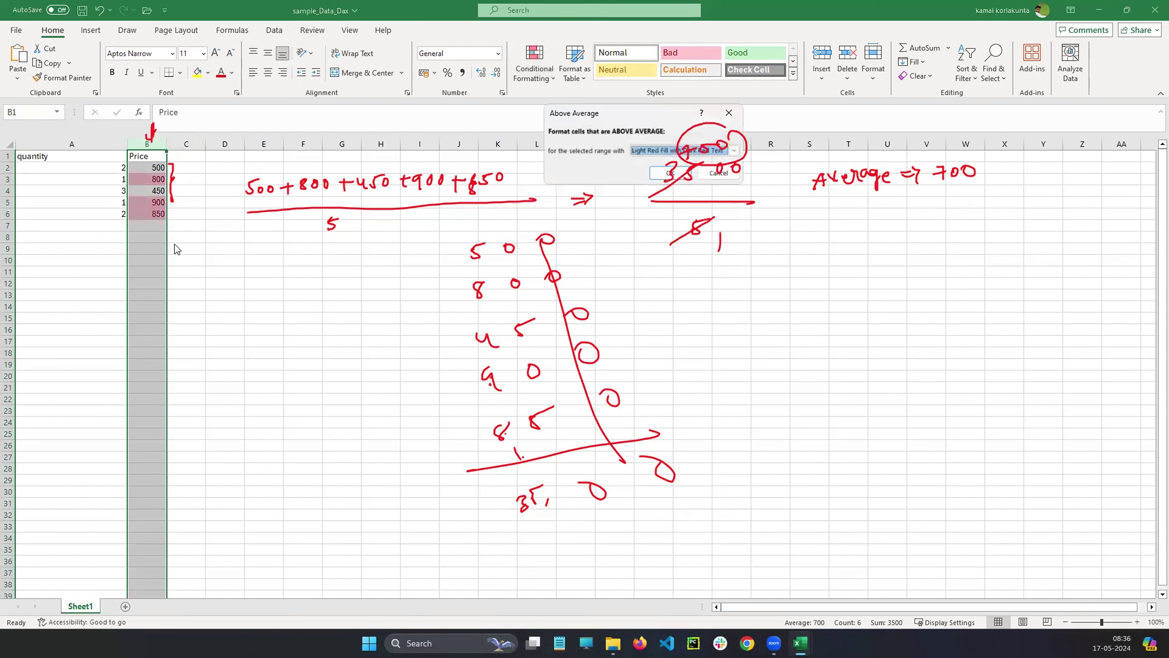
click(670, 173)
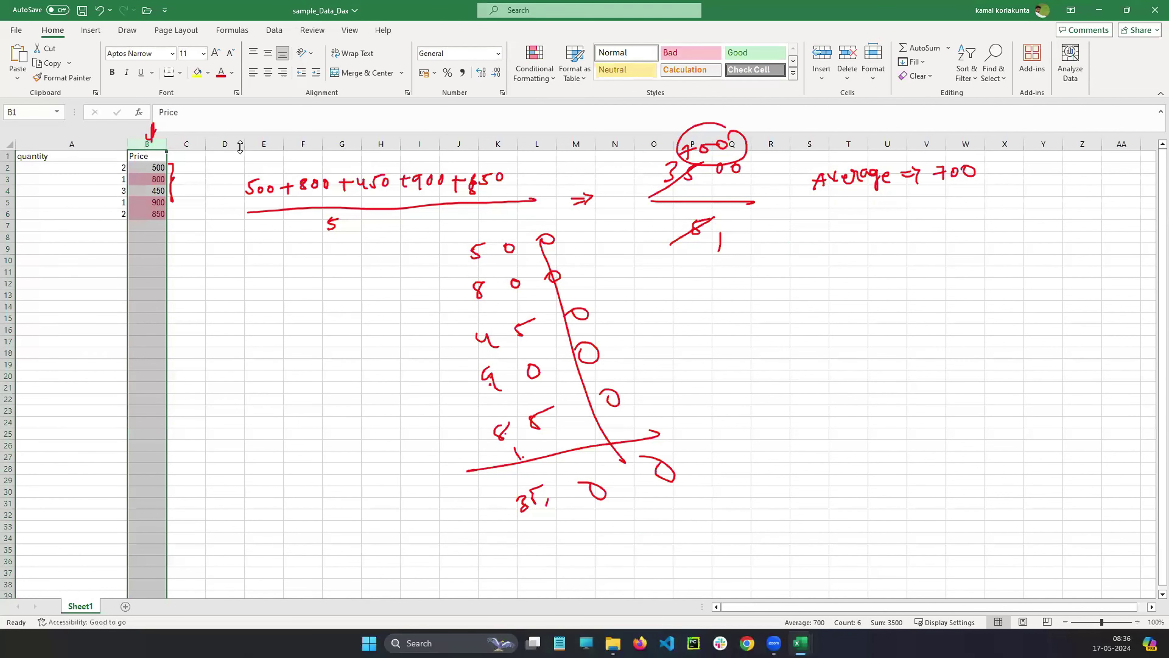
Clear the above-average conditional formatting rule from the Price column.
click(543, 80)
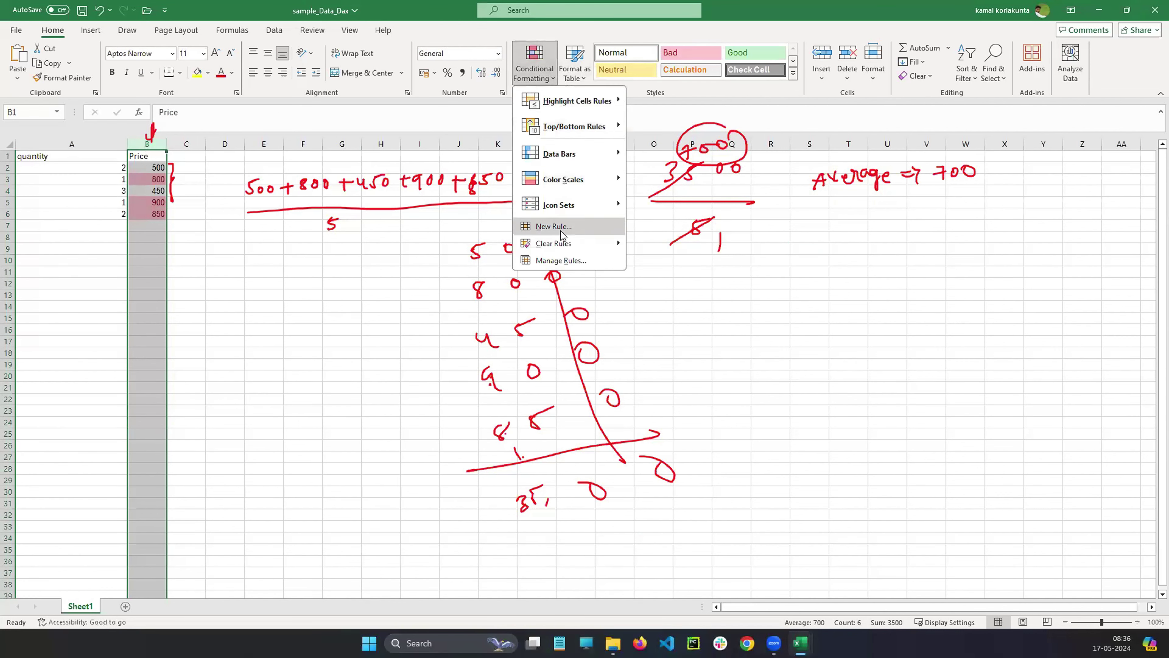
mouse_move(561, 244)
click(695, 243)
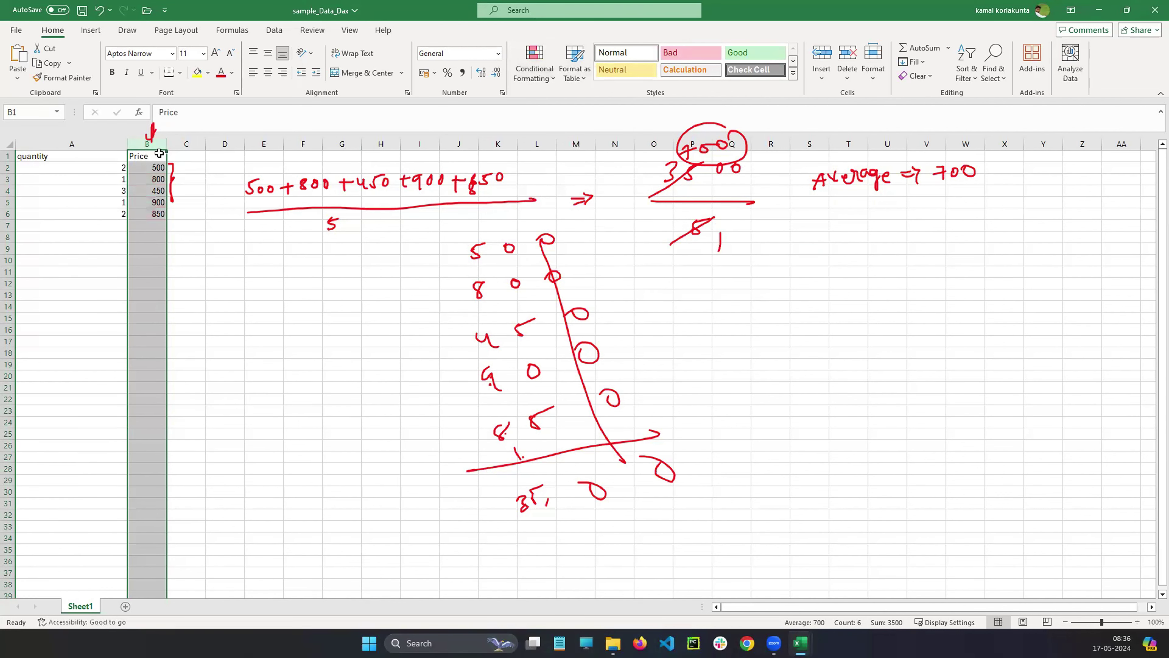
Highlight the below-average values in the Price column using Light Red Fill with Dark Red Text.
click(535, 73)
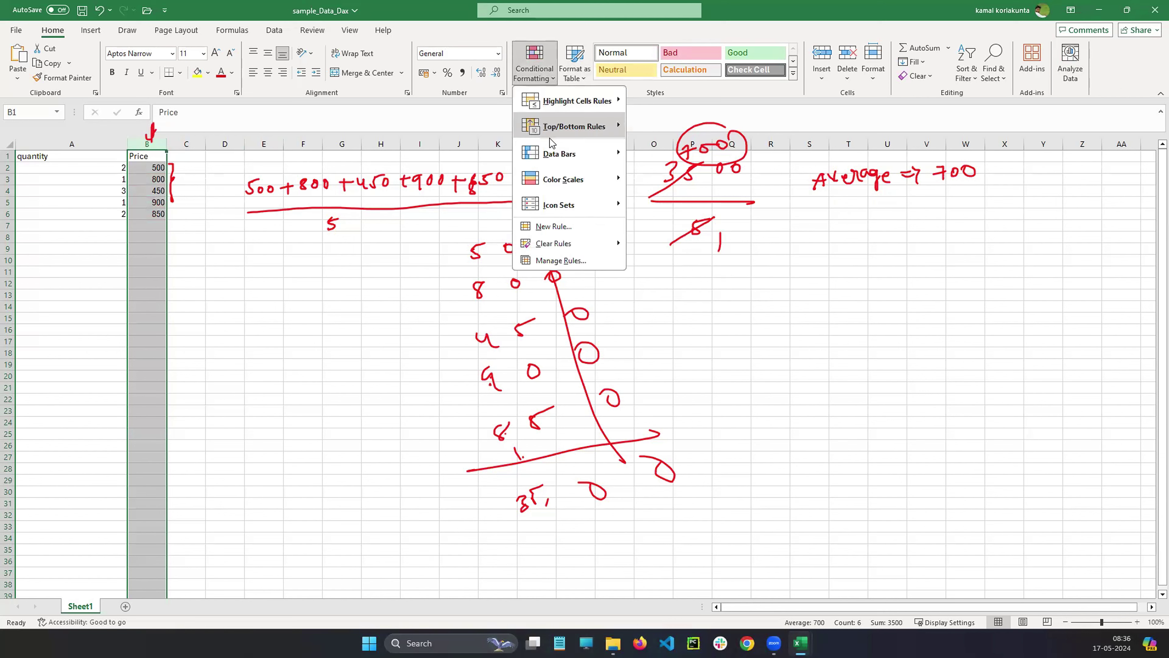
mouse_move(555, 132)
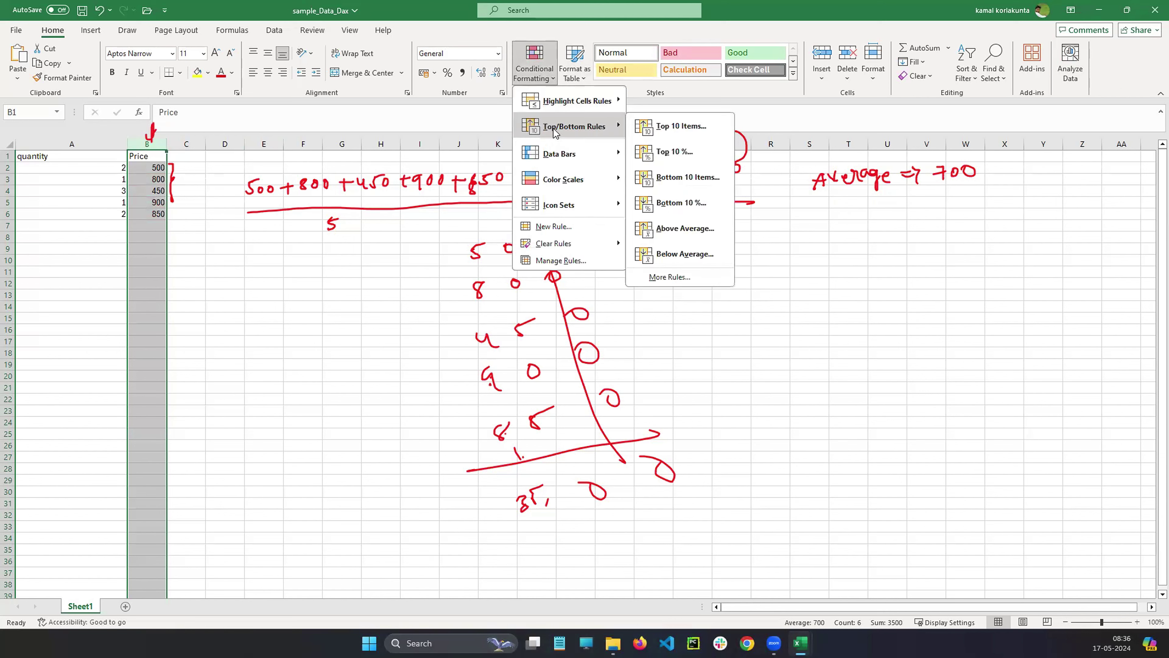
click(669, 256)
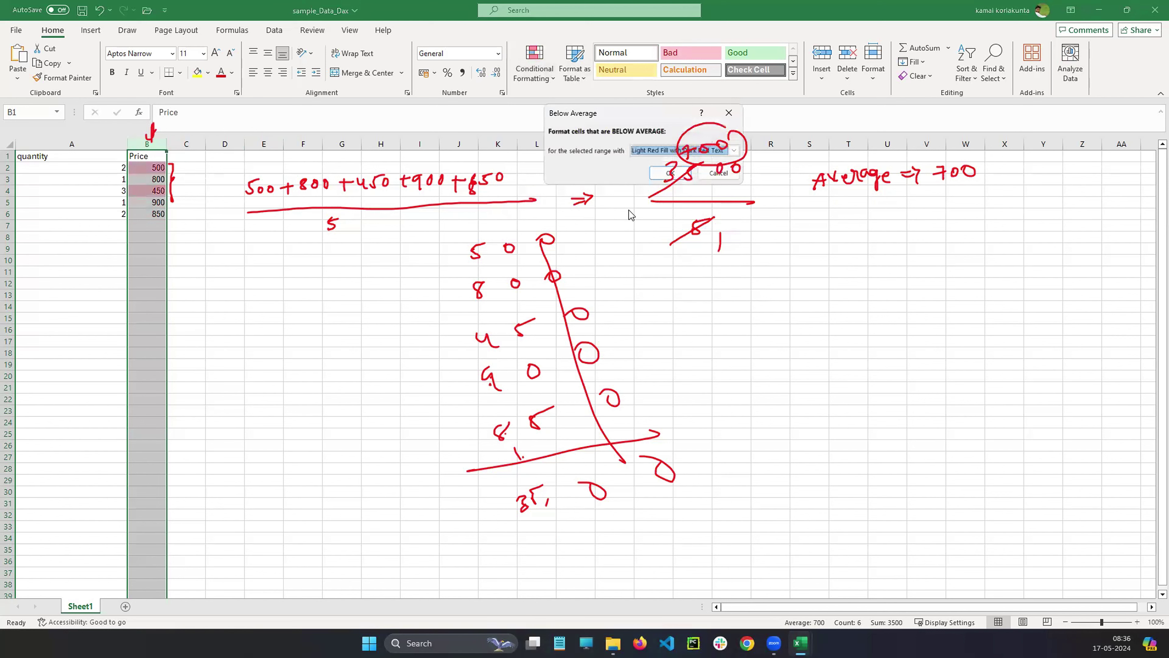
click(666, 175)
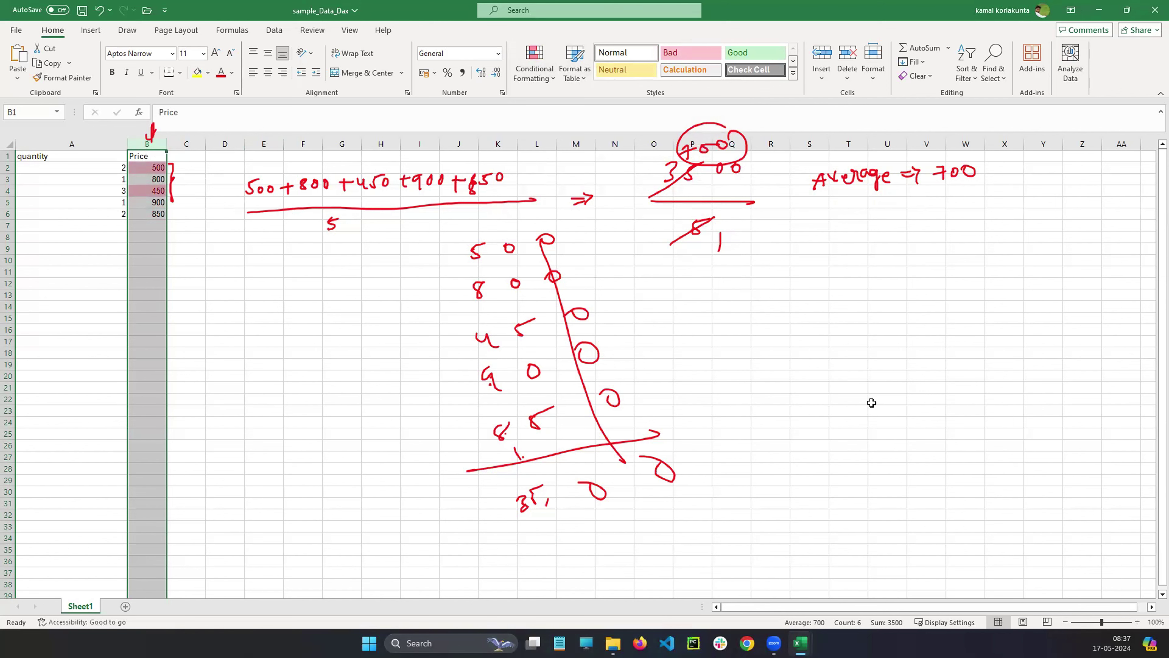
Select the whole Price column and clear its below-average conditional formatting rule.
click(162, 152)
click(156, 142)
click(534, 62)
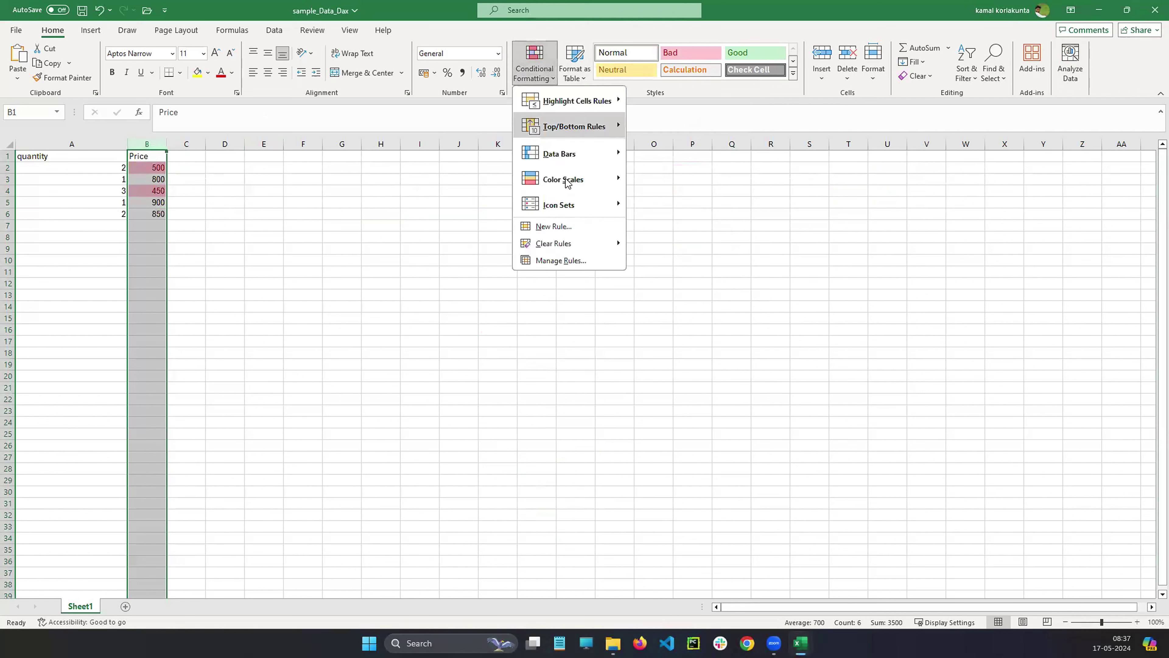
mouse_move(576, 245)
click(651, 245)
click(534, 62)
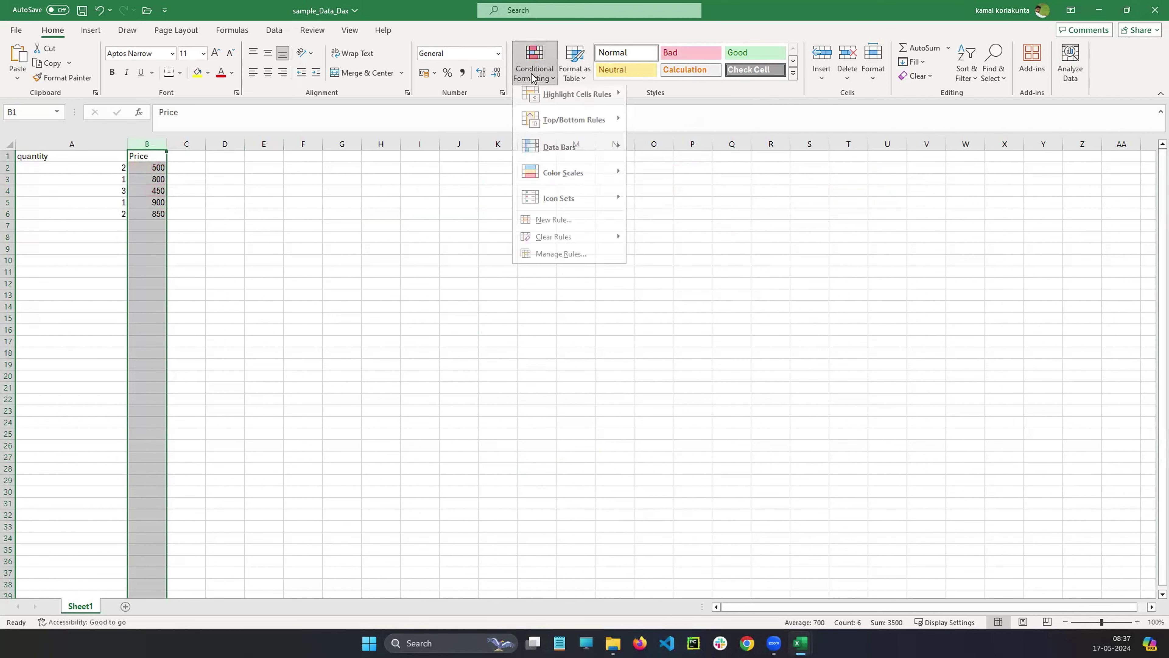
mouse_move(584, 109)
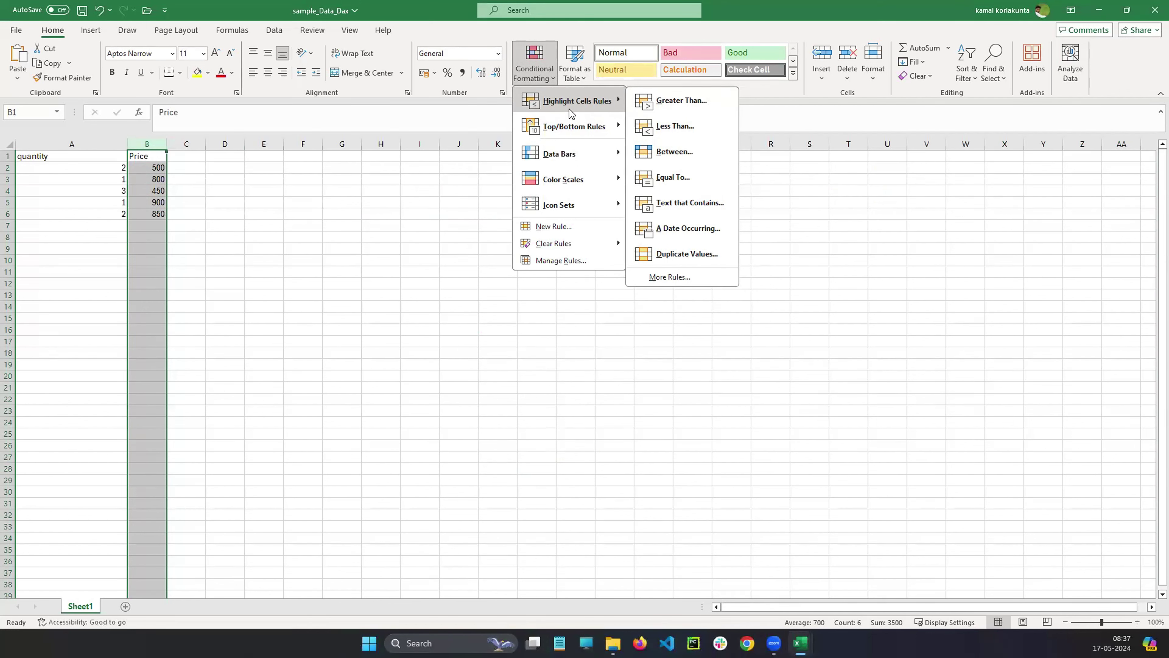
mouse_move(565, 129)
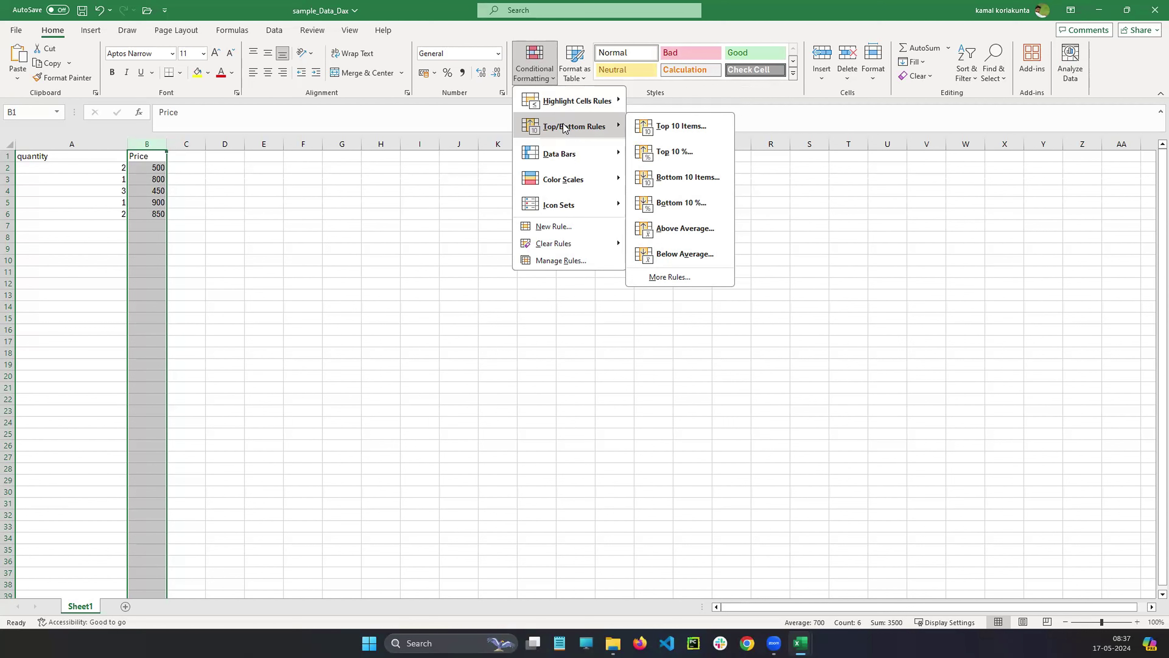
mouse_move(566, 154)
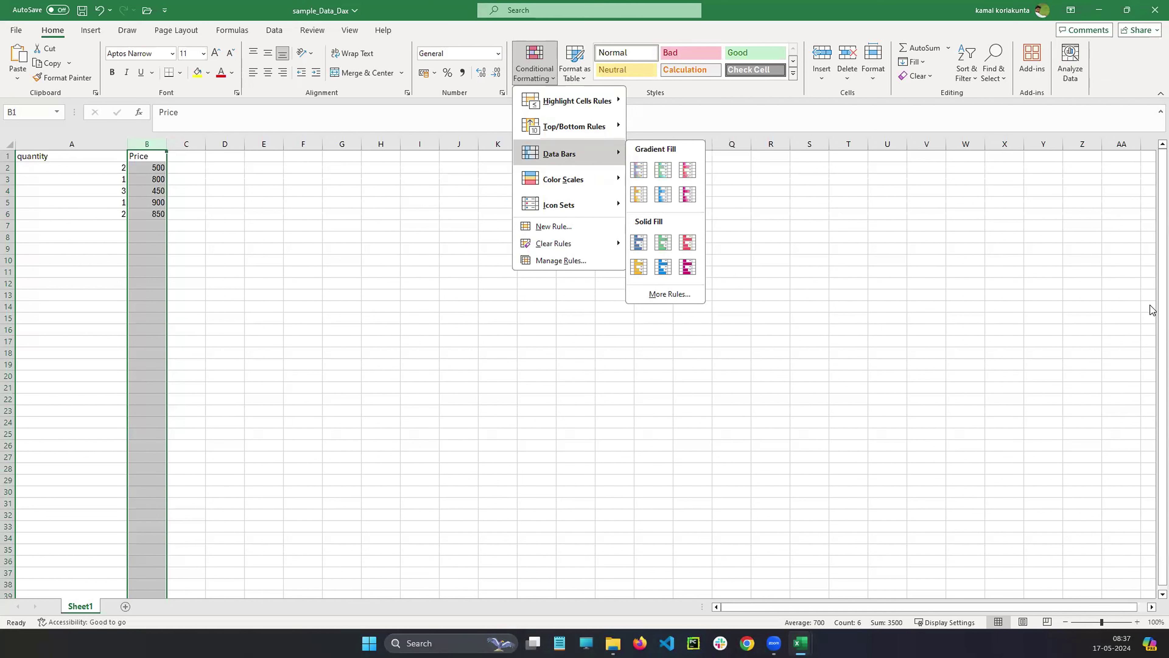
mouse_move(160, 162)
mouse_down()
mouse_move(141, 228)
mouse_move(177, 167)
mouse_move(159, 164)
mouse_up()
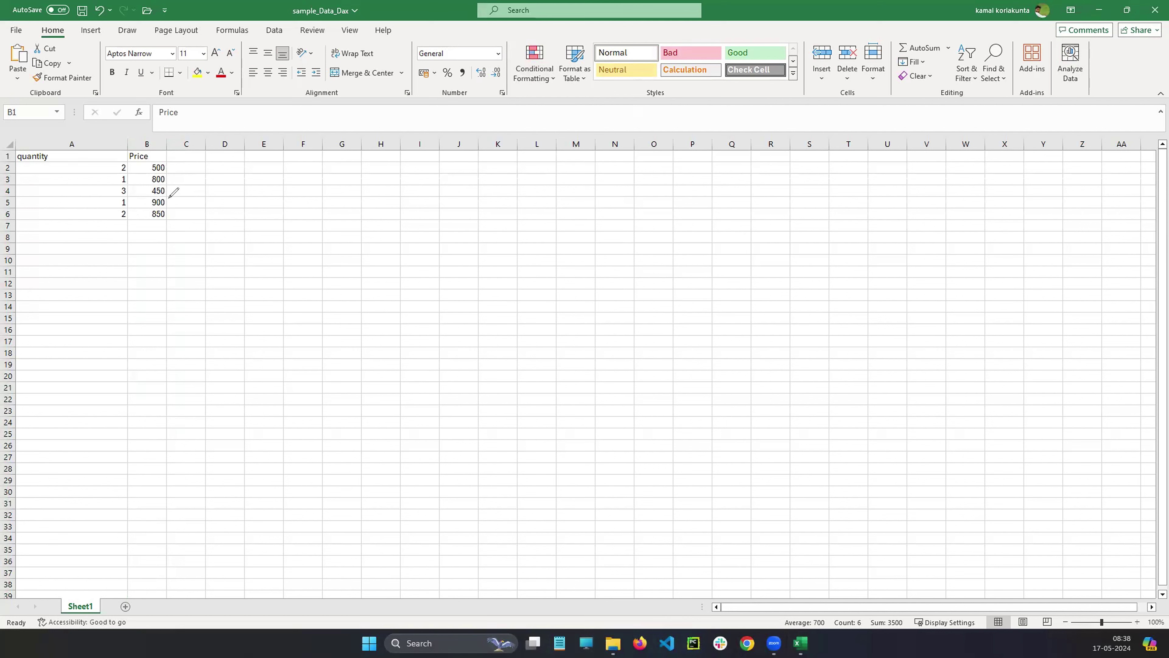
mouse_move(166, 197)
mouse_down()
mouse_move(210, 196)
mouse_move(184, 207)
mouse_move(165, 198)
mouse_up()
mouse_move(199, 205)
mouse_down()
mouse_move(184, 220)
mouse_move(165, 208)
mouse_up()
mouse_move(166, 176)
mouse_down()
mouse_move(188, 186)
mouse_move(166, 188)
mouse_move(174, 172)
mouse_up()
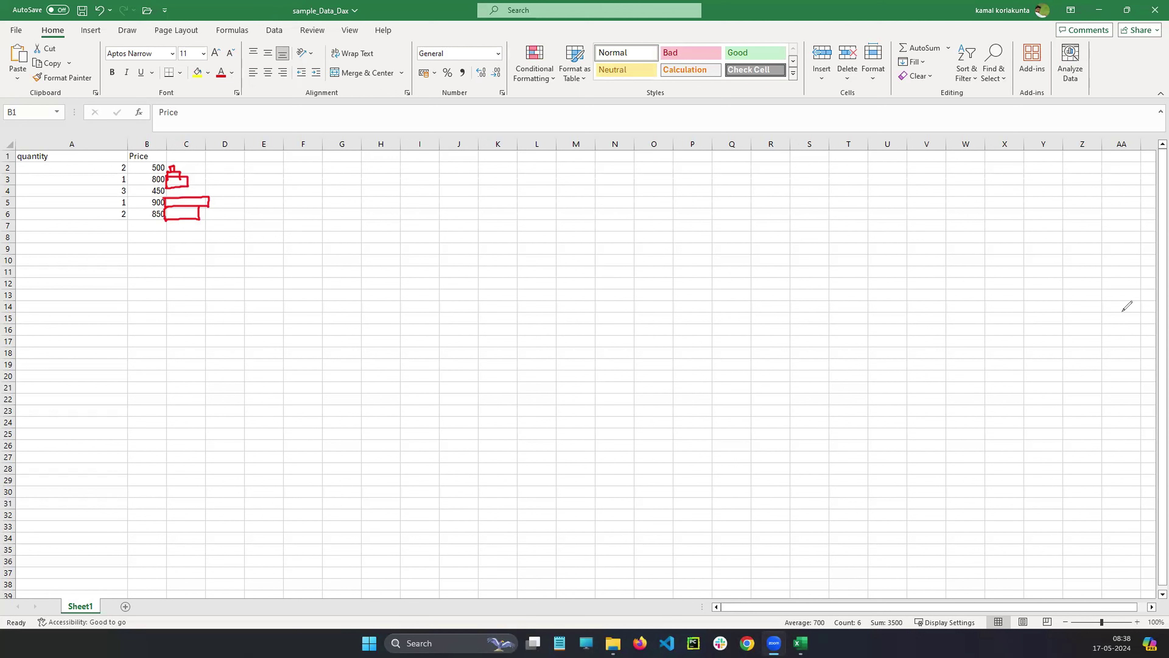
click(1098, 459)
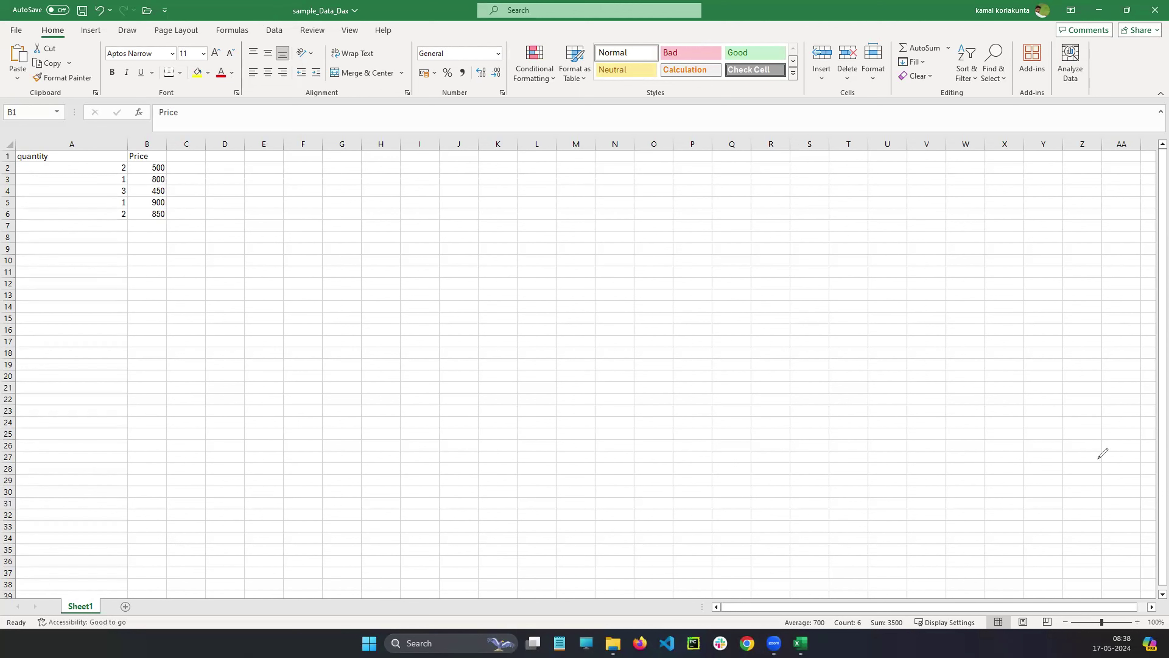
Apply blue gradient-fill data bars to the whole Price column with conditional formatting.
click(150, 143)
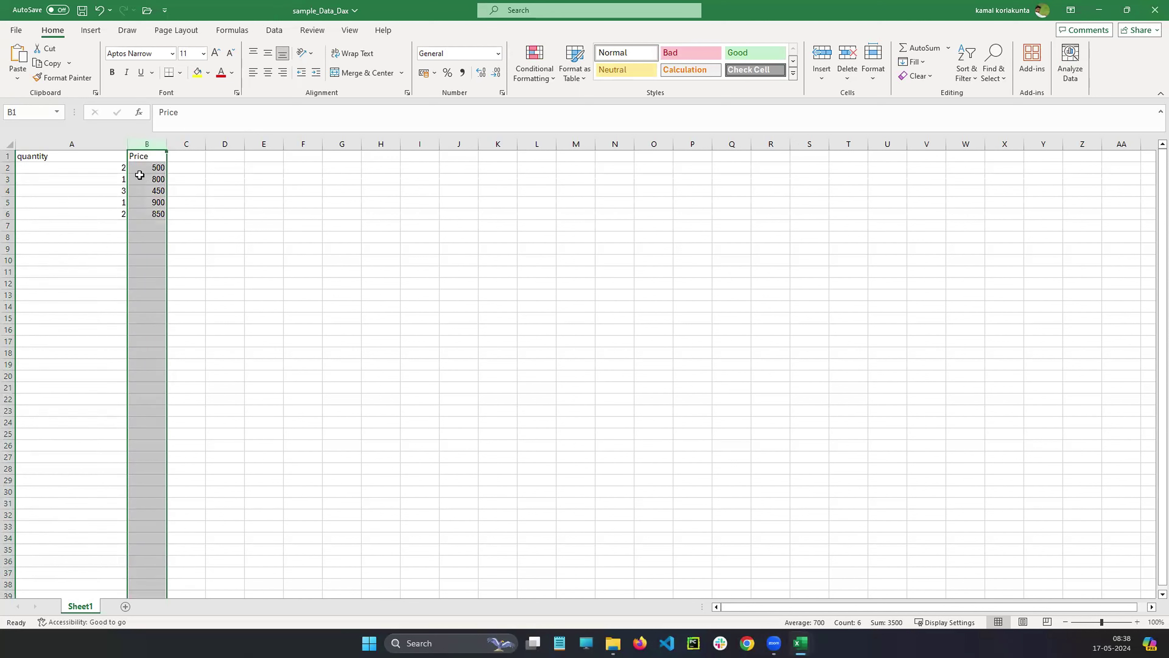
click(530, 75)
mouse_move(543, 156)
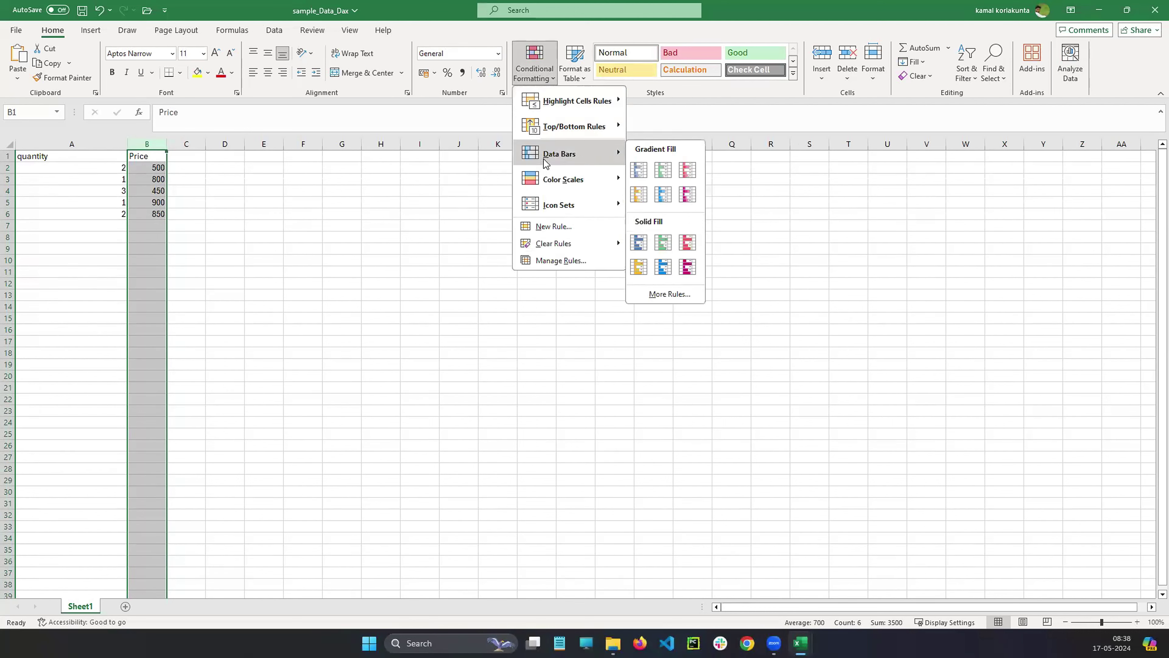
click(633, 174)
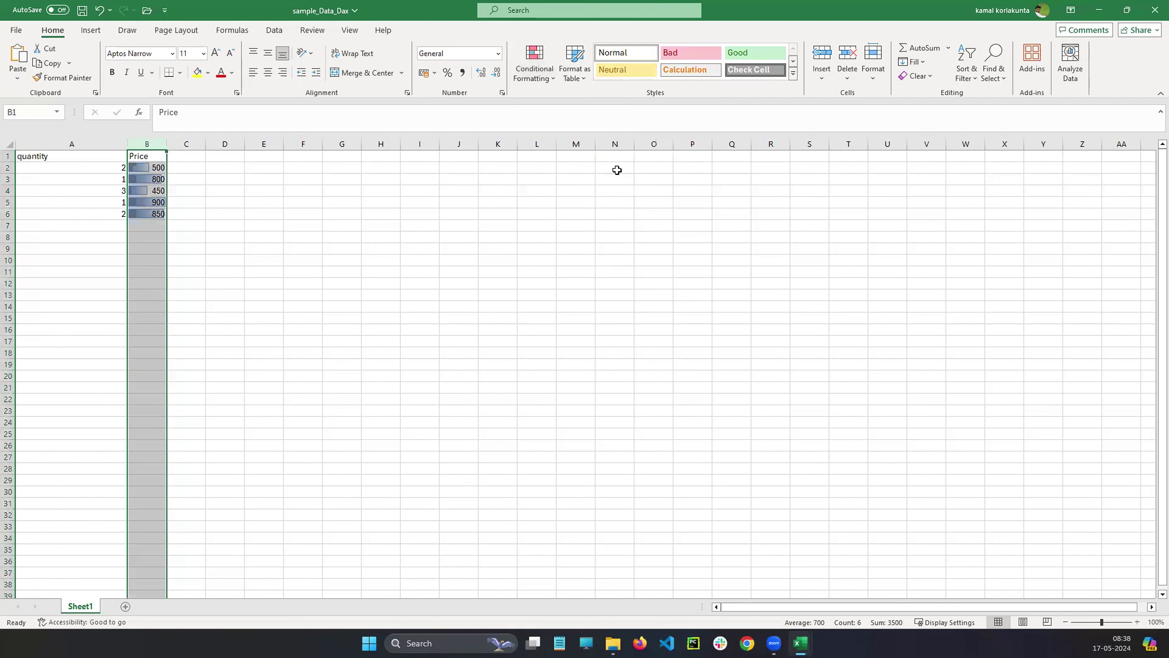
click(499, 183)
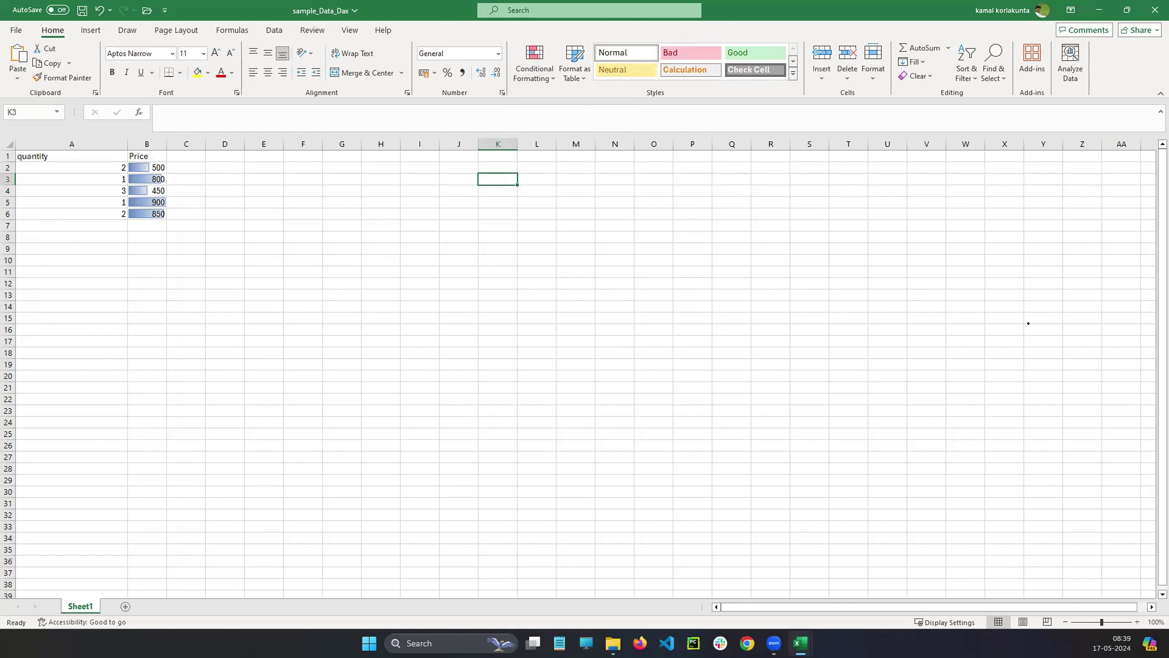
click(167, 208)
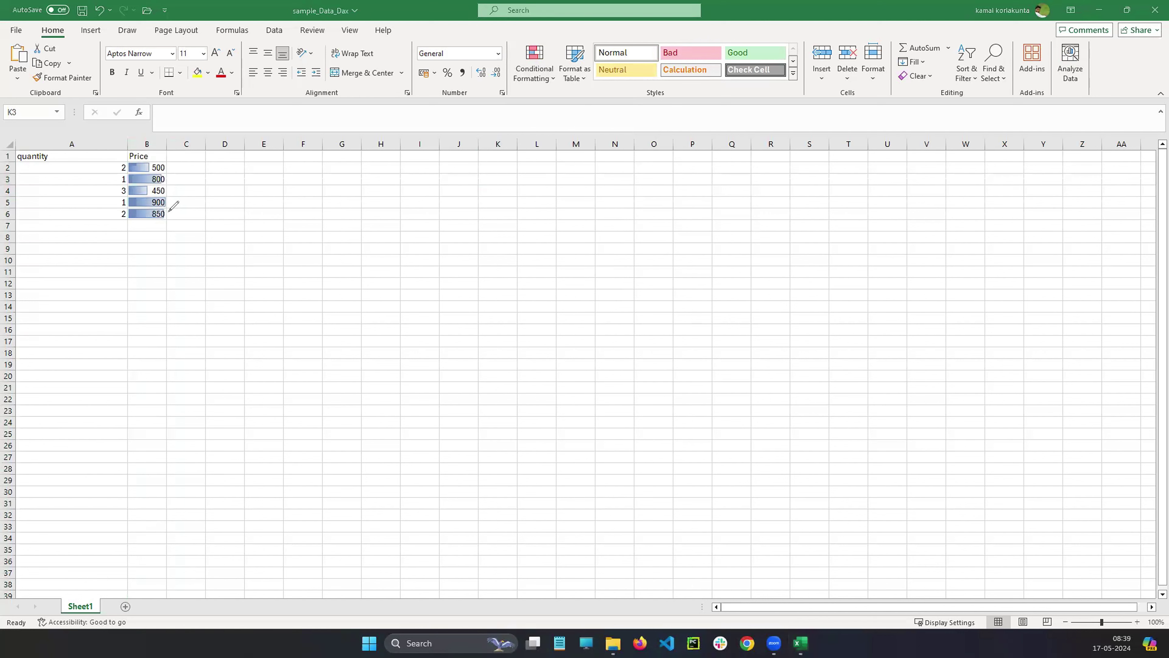
mouse_move(165, 199)
mouse_down()
mouse_move(184, 186)
mouse_move(157, 211)
mouse_move(142, 172)
mouse_up()
mouse_move(143, 184)
mouse_down()
mouse_move(143, 194)
mouse_move(148, 167)
mouse_move(158, 221)
mouse_up()
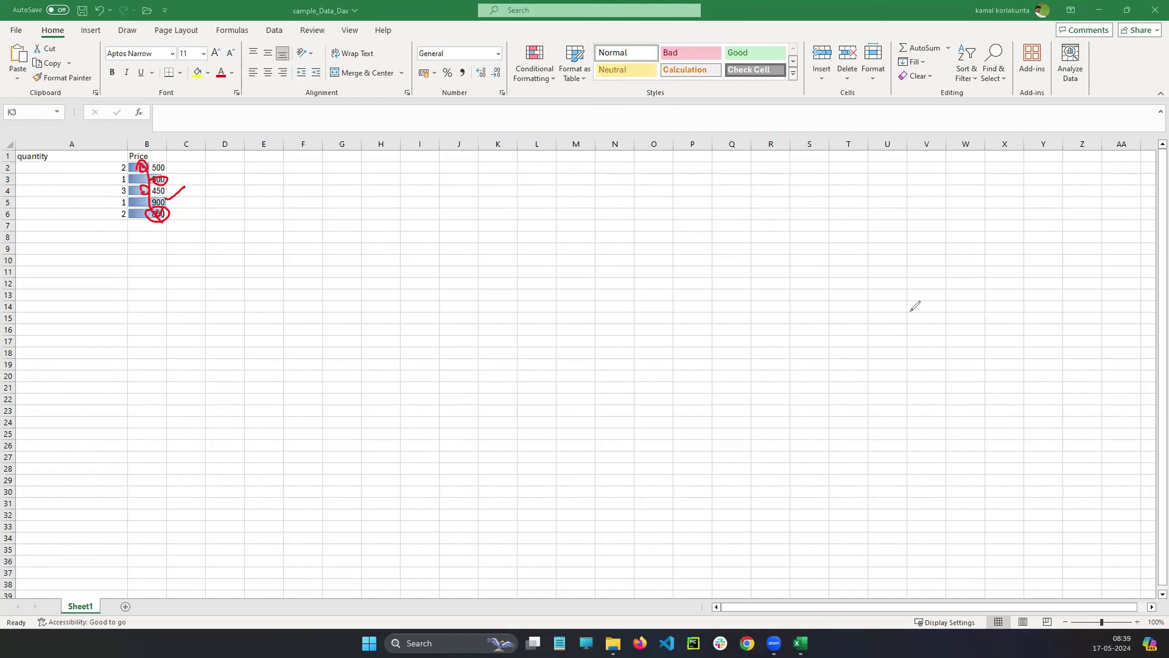
click(1107, 304)
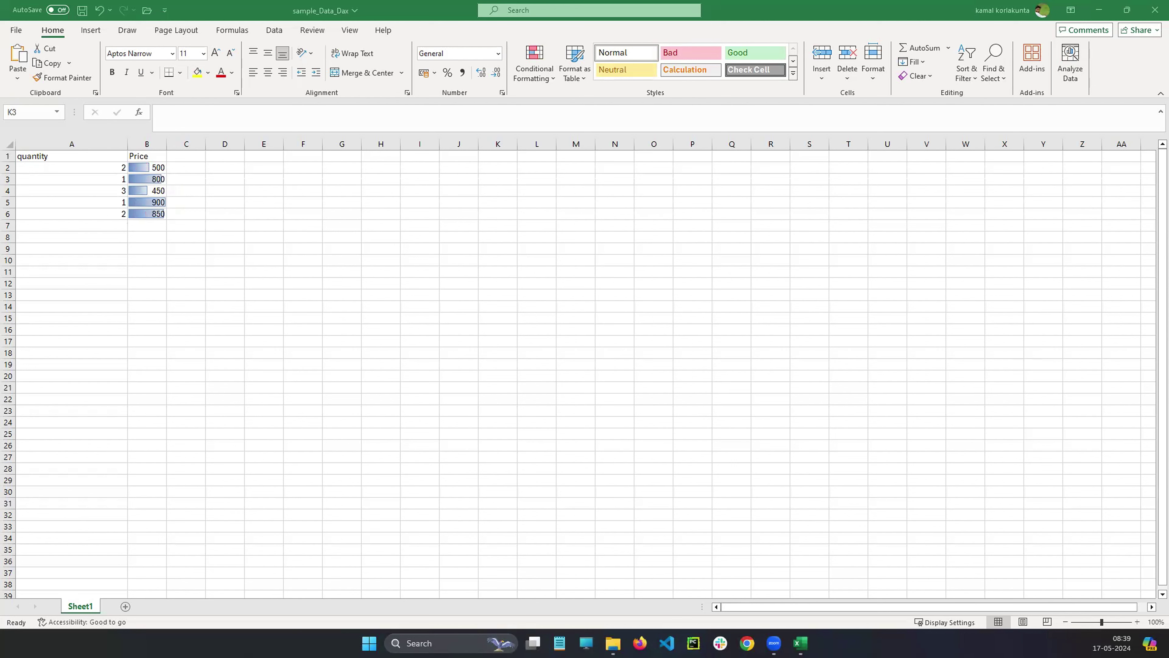
key(Escape)
Change the data bars on the whole Price column to the red solid fill.
click(147, 153)
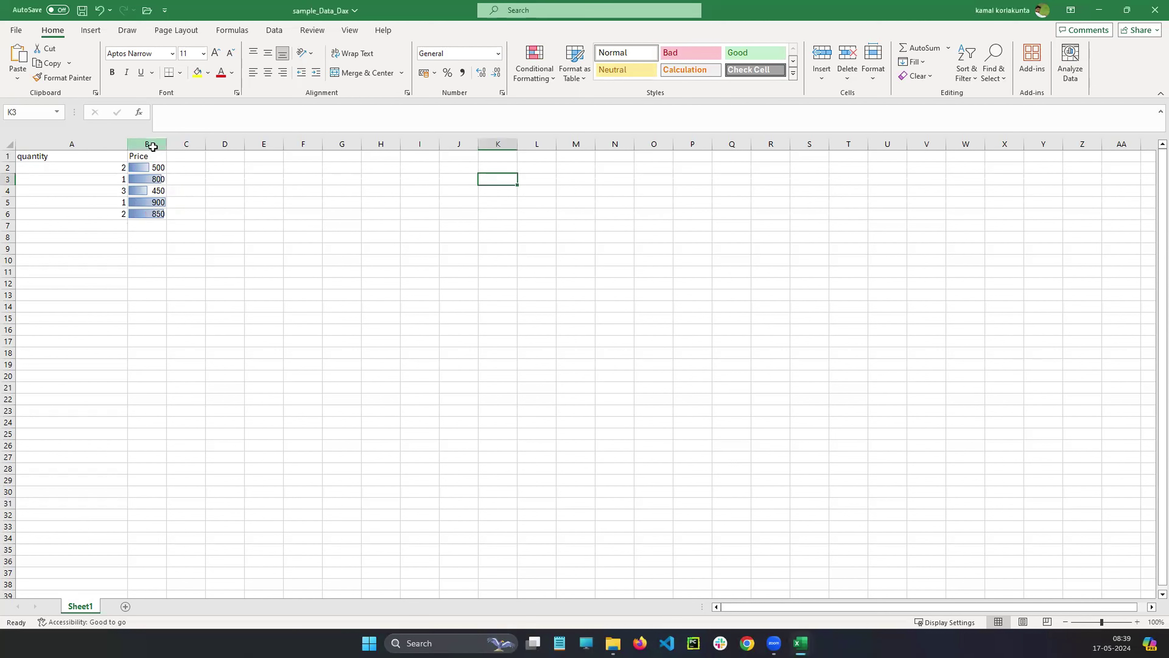
key(ctrl+space)
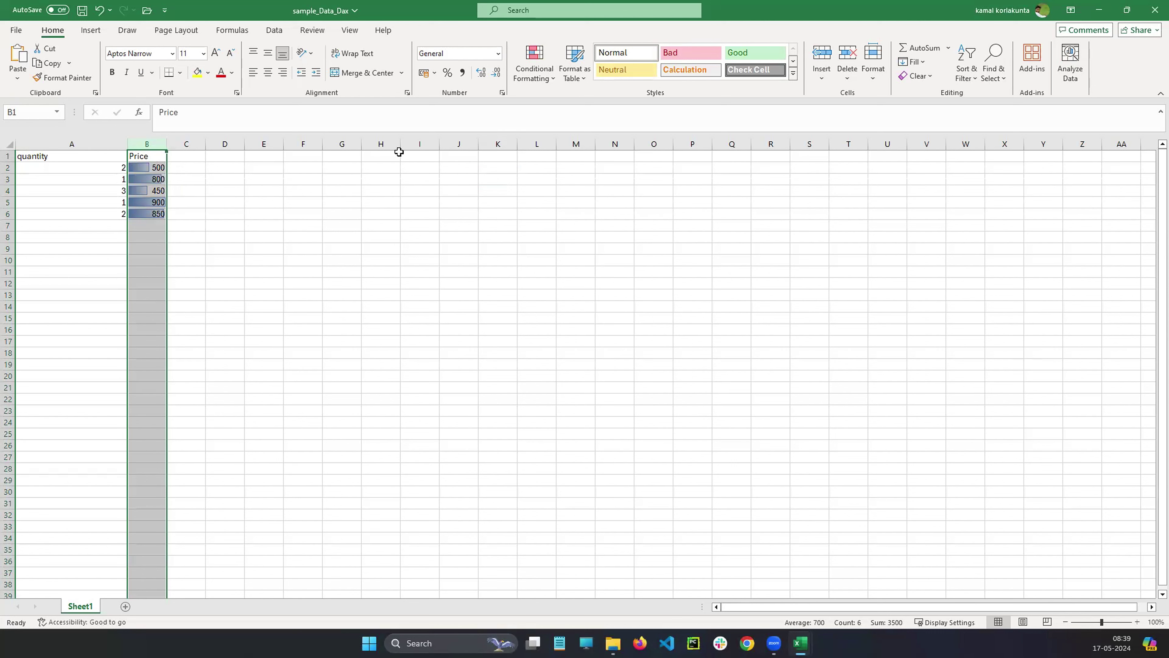
click(542, 80)
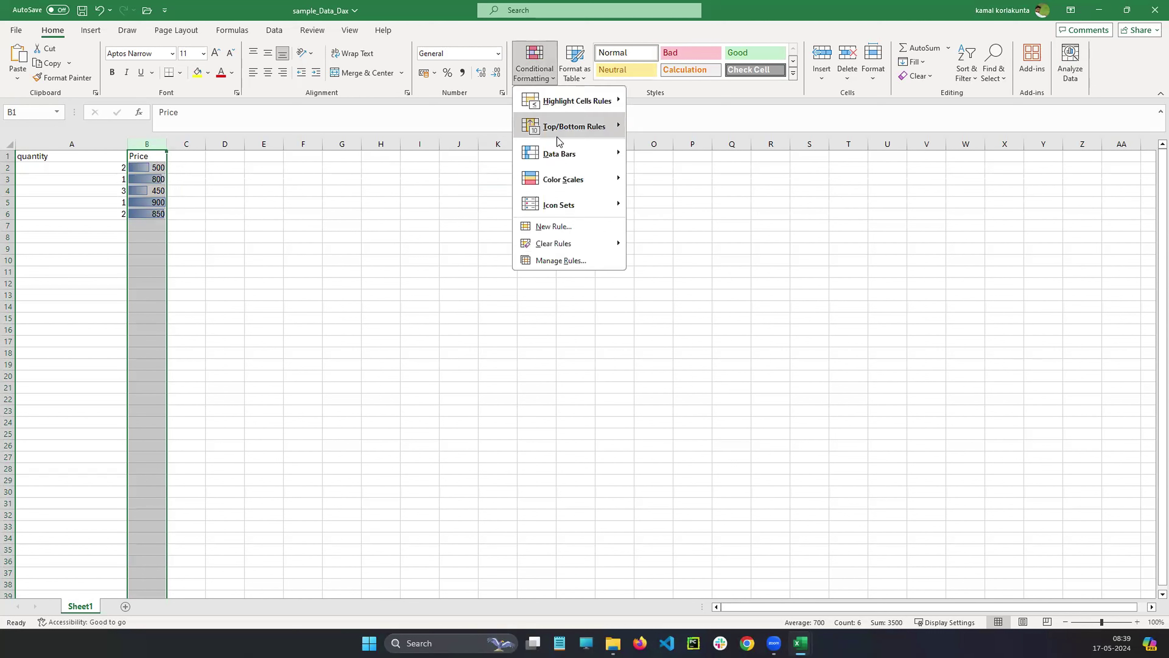
mouse_move(559, 152)
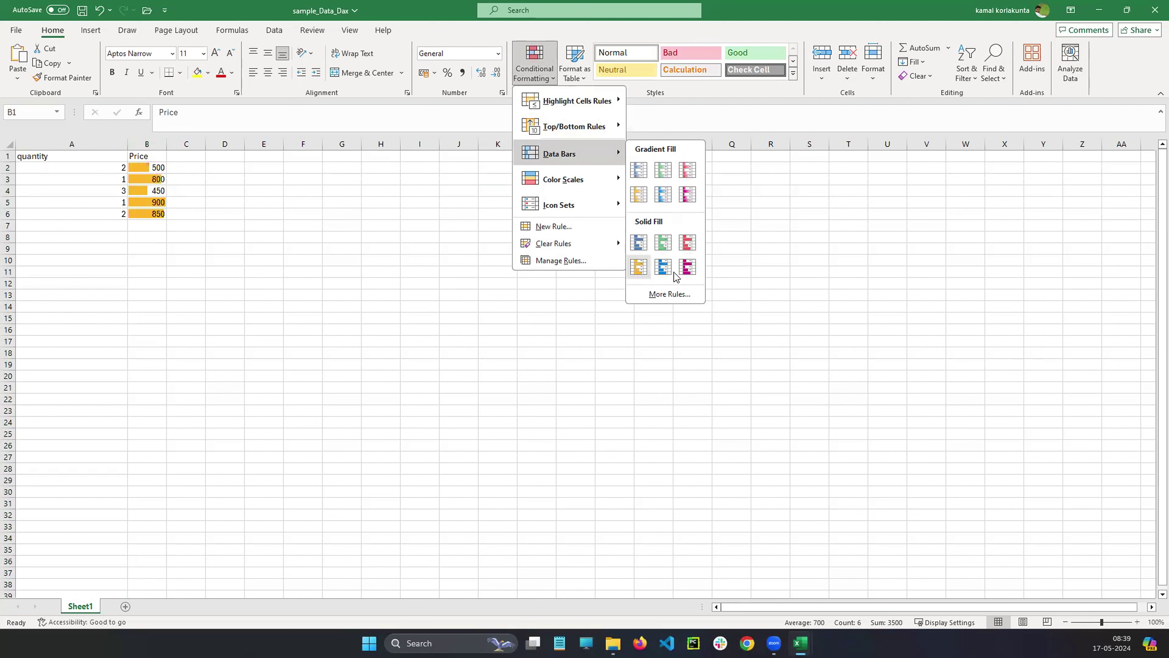
click(686, 244)
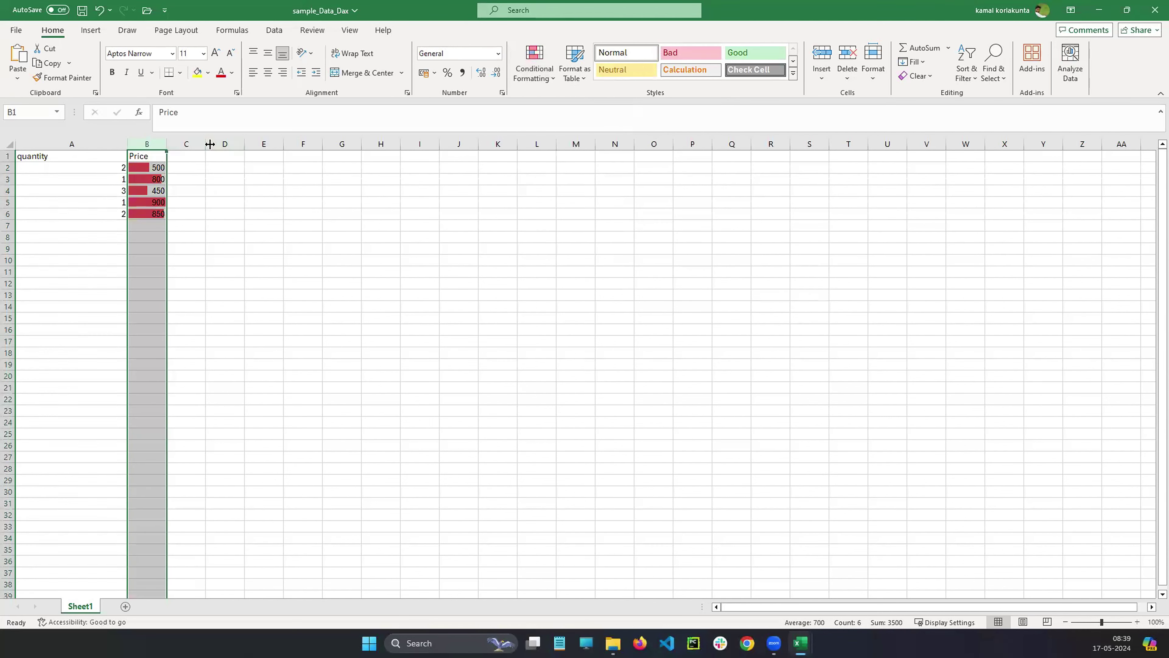
click(249, 199)
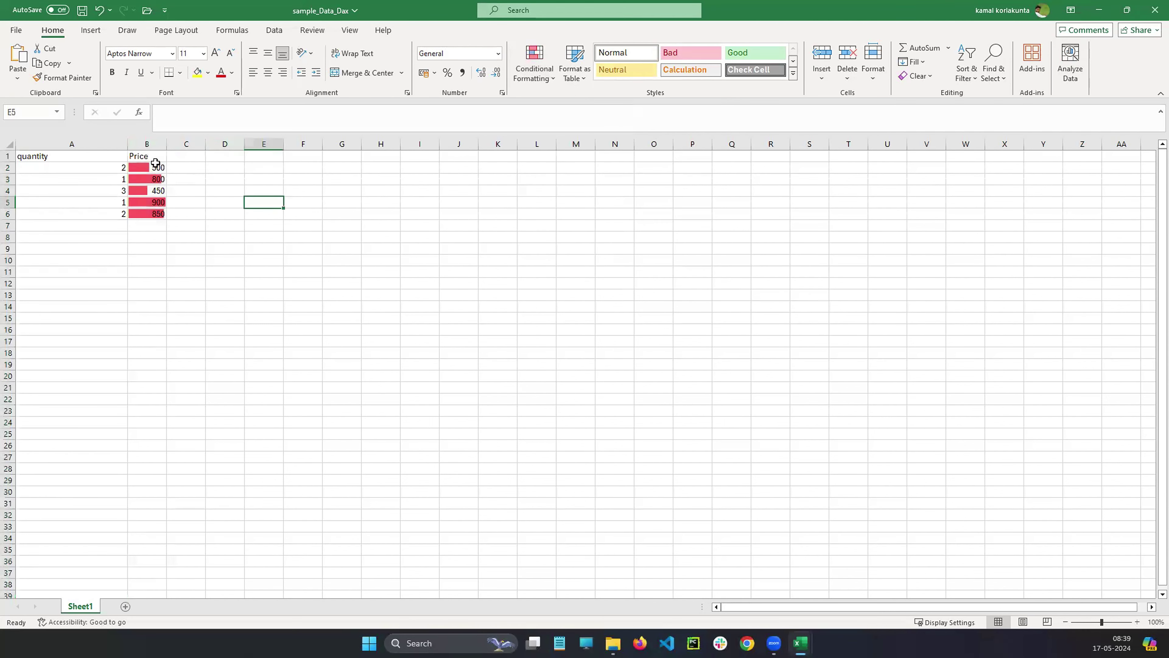
Switch to the sales+data workbook and open its products sheet at the first price value.
click(150, 142)
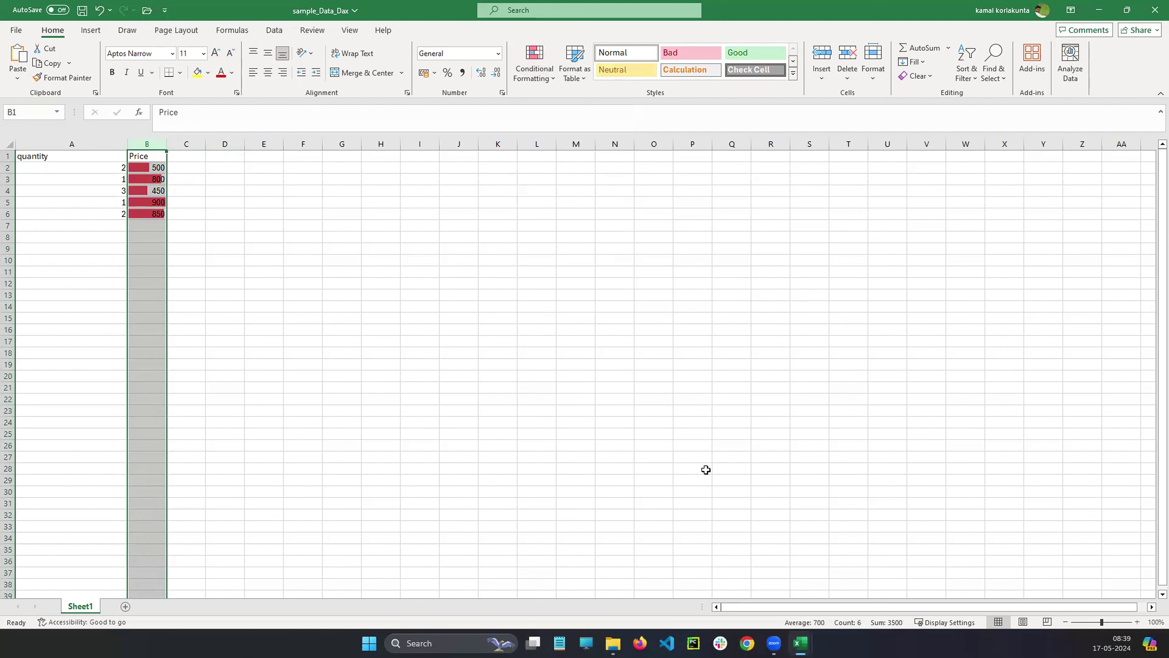
mouse_move(801, 643)
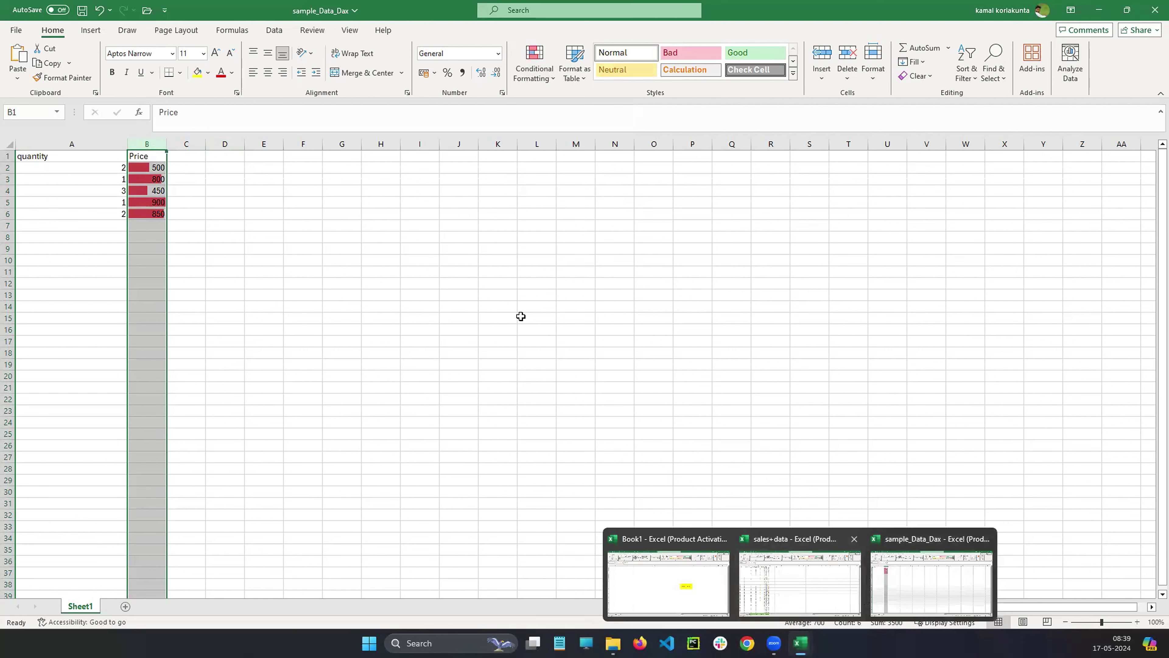
click(534, 230)
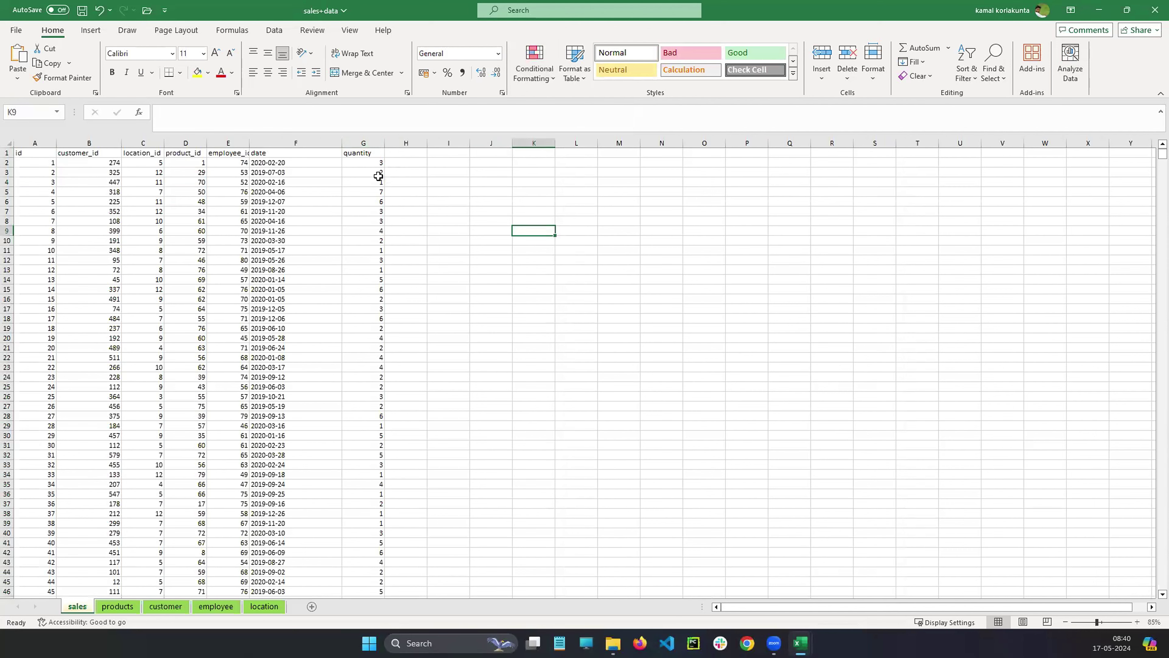
click(118, 606)
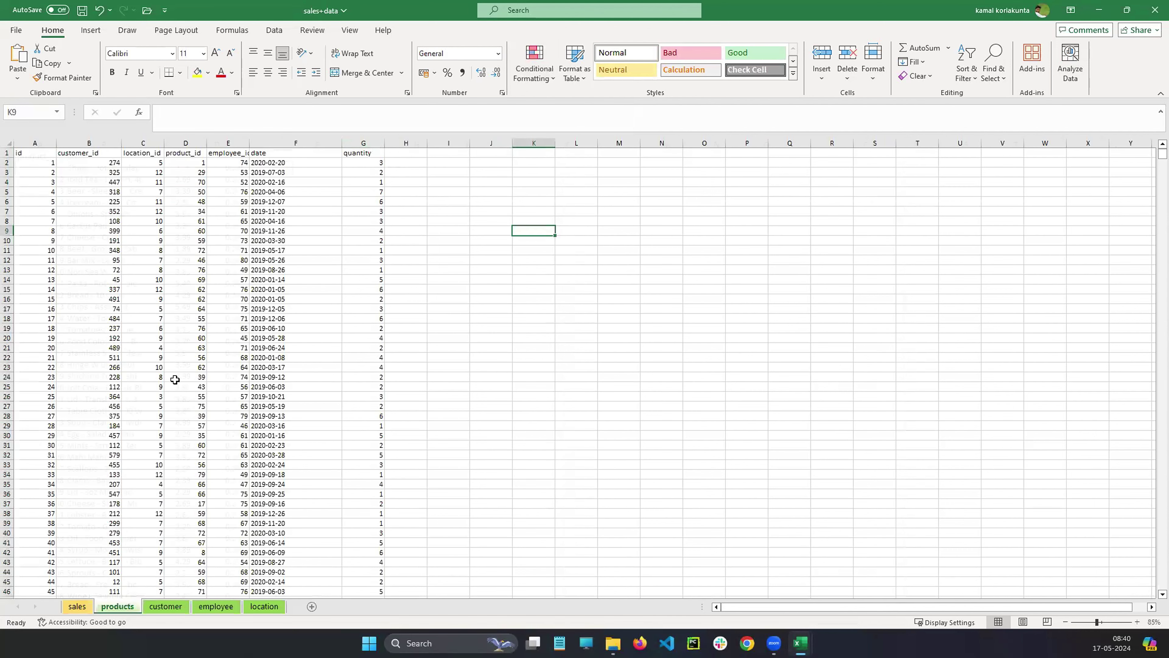
drag(193, 143, 369, 143)
click(209, 167)
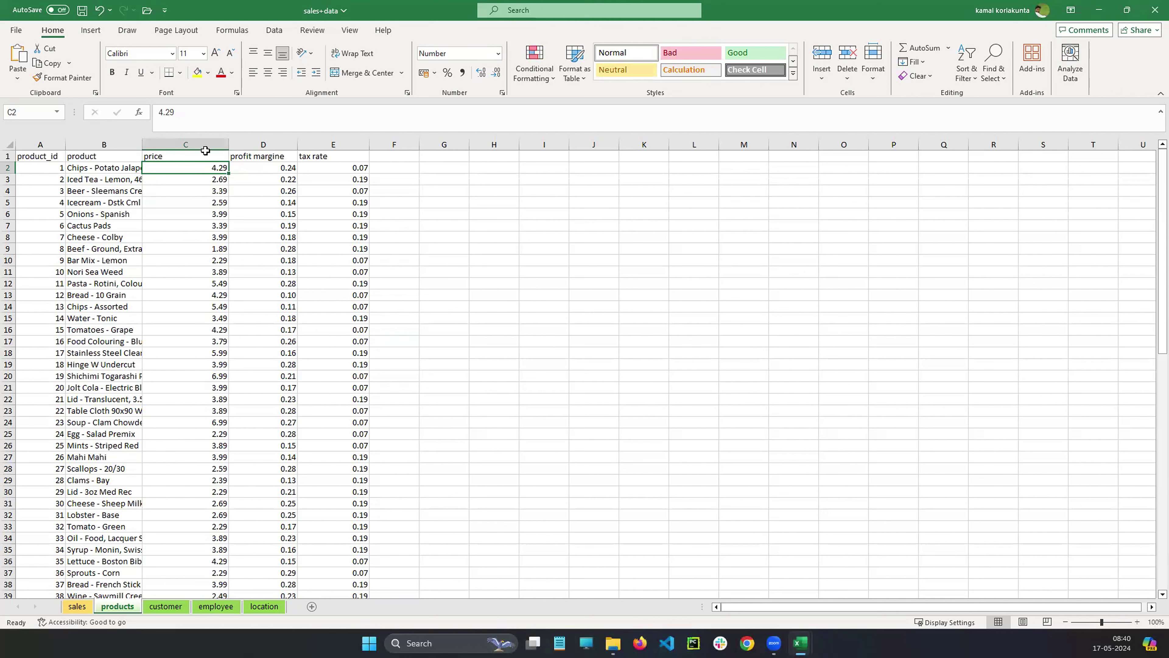
Apply red solid-fill data bars to the whole price column of the products sheet.
click(200, 141)
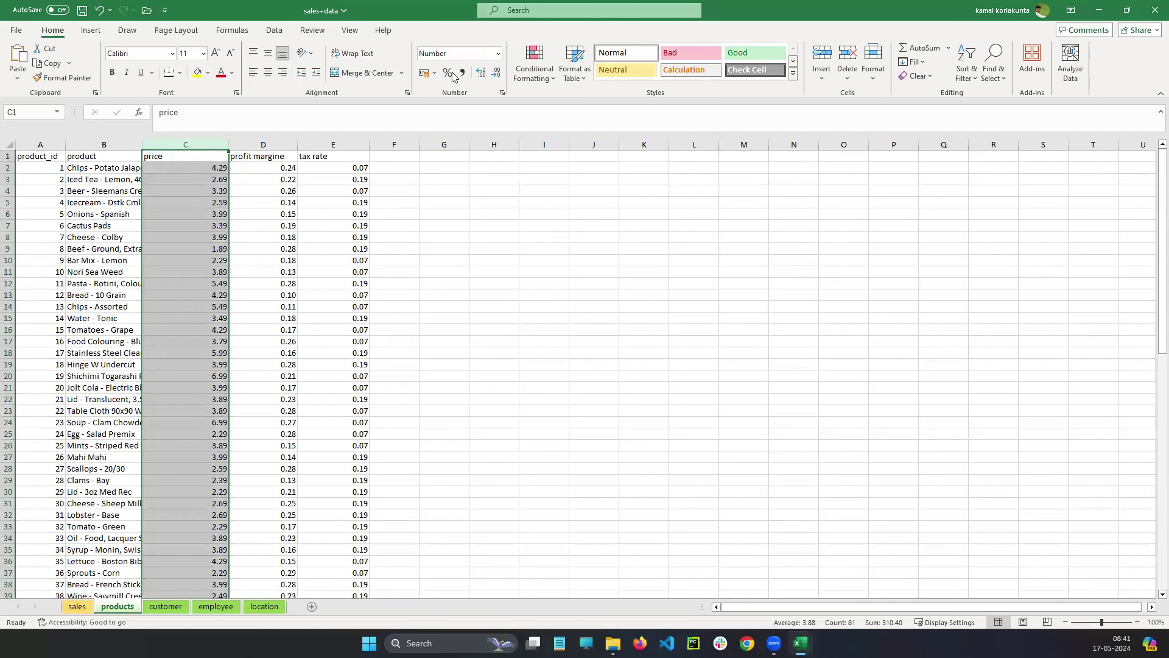
click(534, 73)
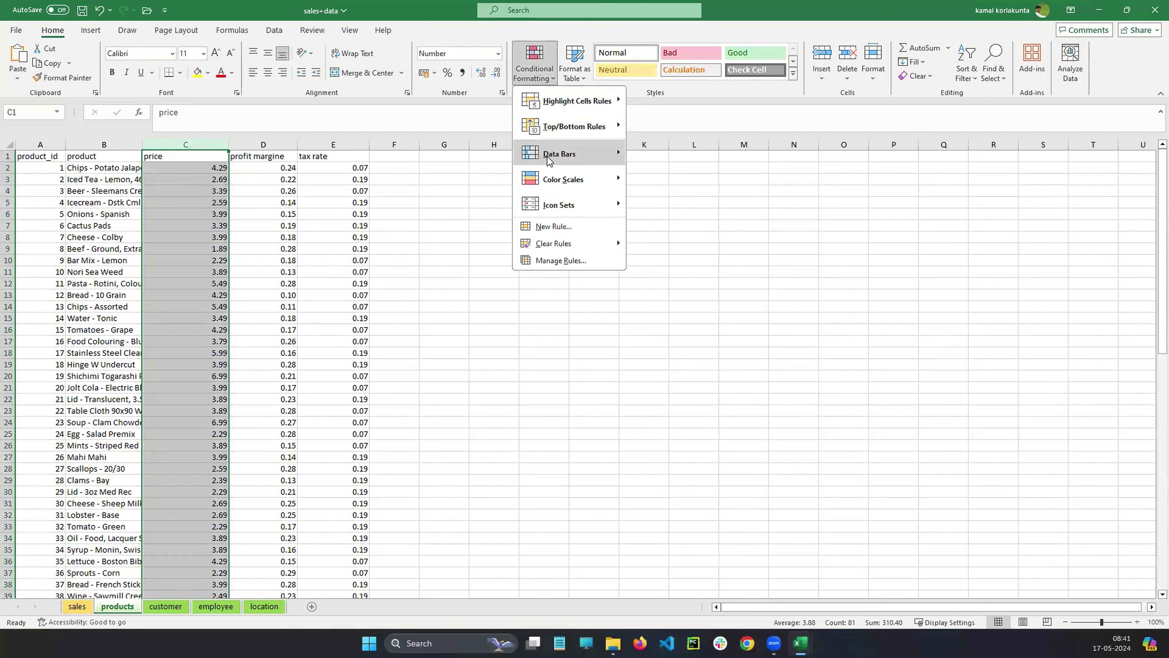
mouse_move(575, 153)
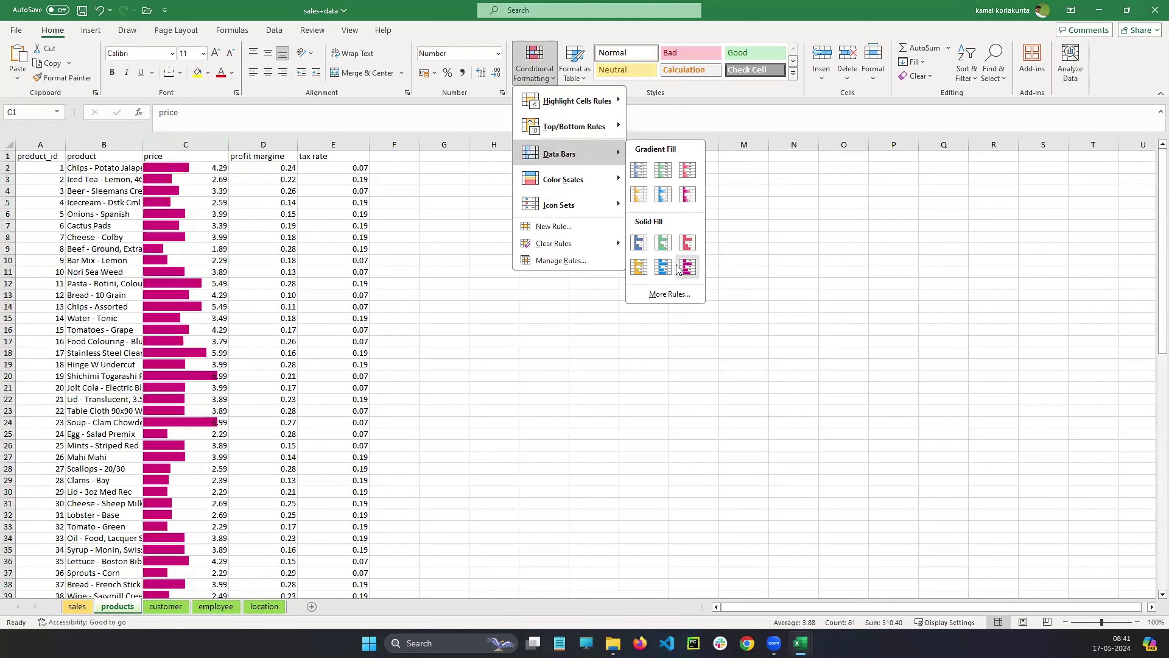
click(686, 242)
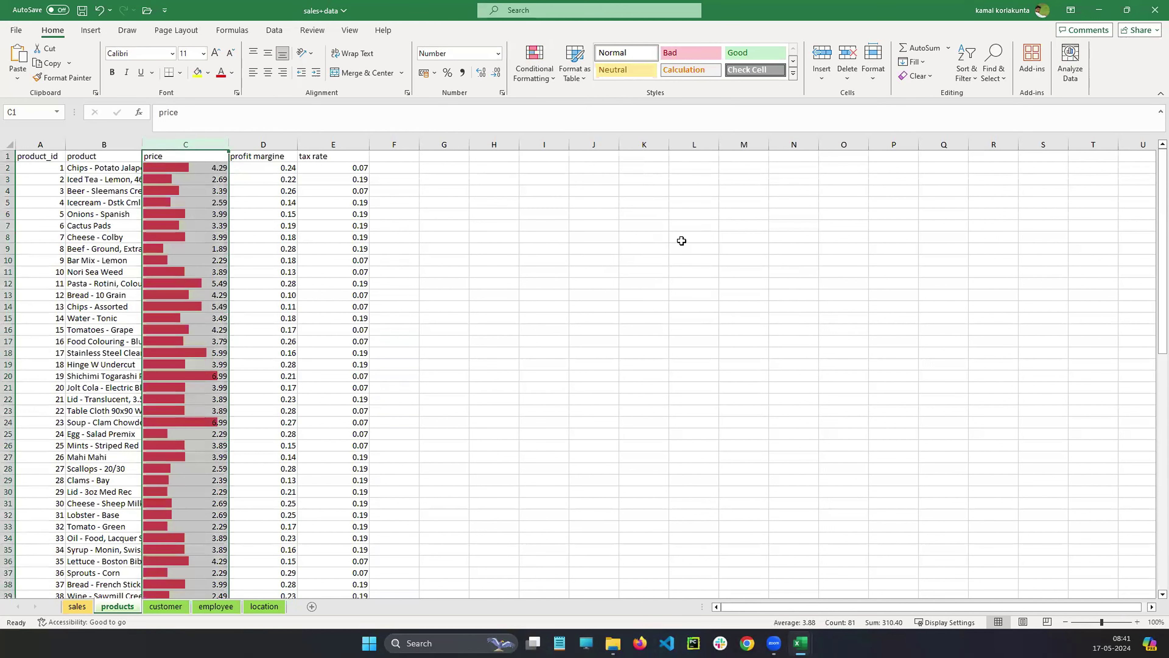
click(637, 236)
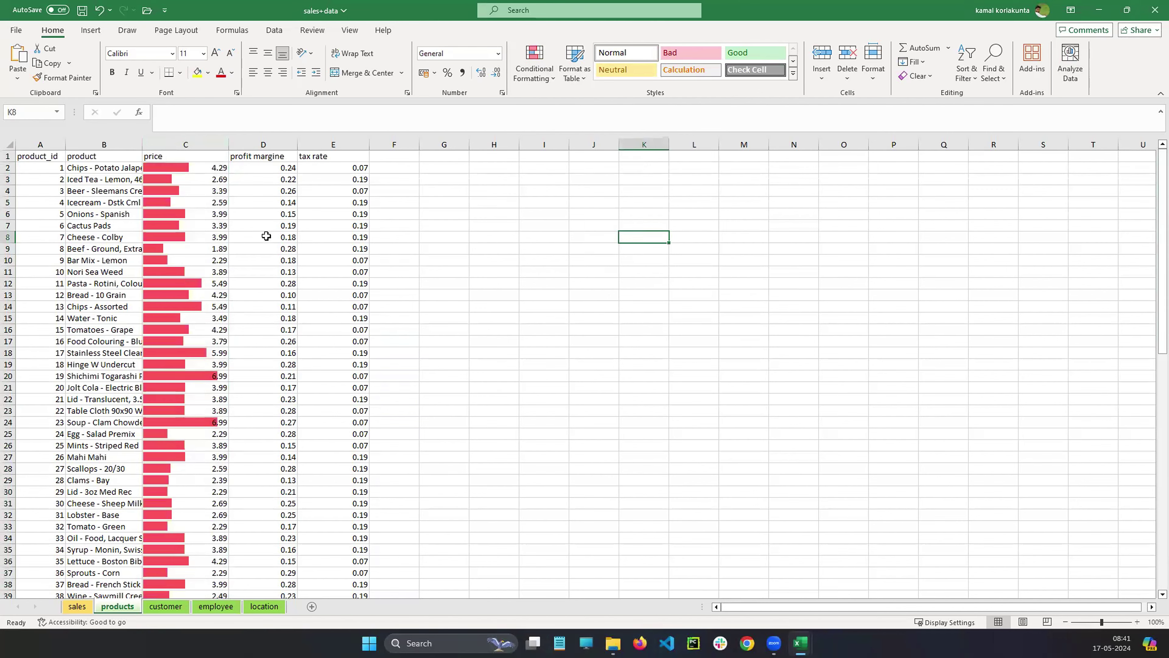
Look through the price data bars from the first to the last product, comparing the longest and shortest bars.
scroll(266, 235, down, 13)
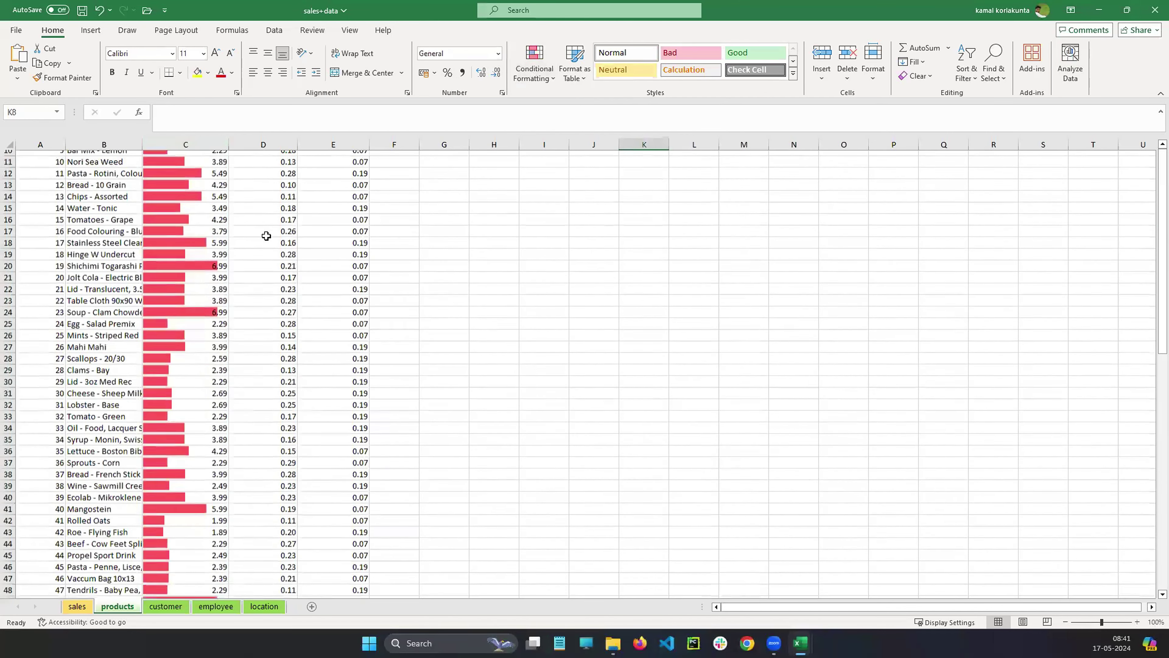
scroll(266, 236, down, 2)
scroll(268, 235, up, 15)
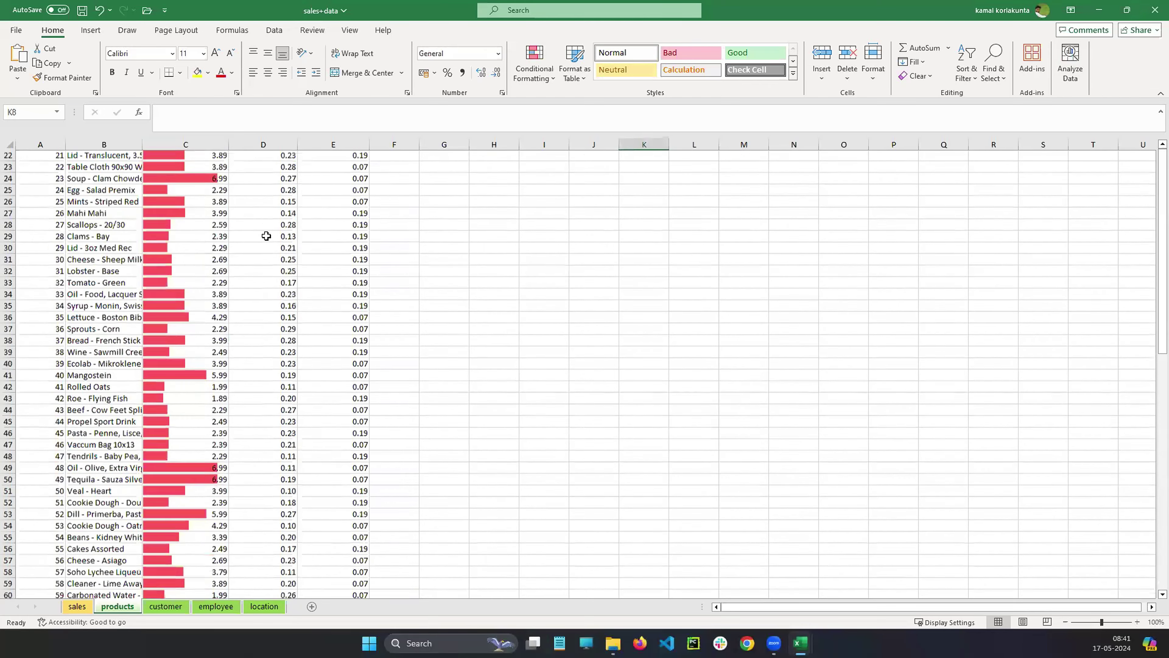
click(1150, 296)
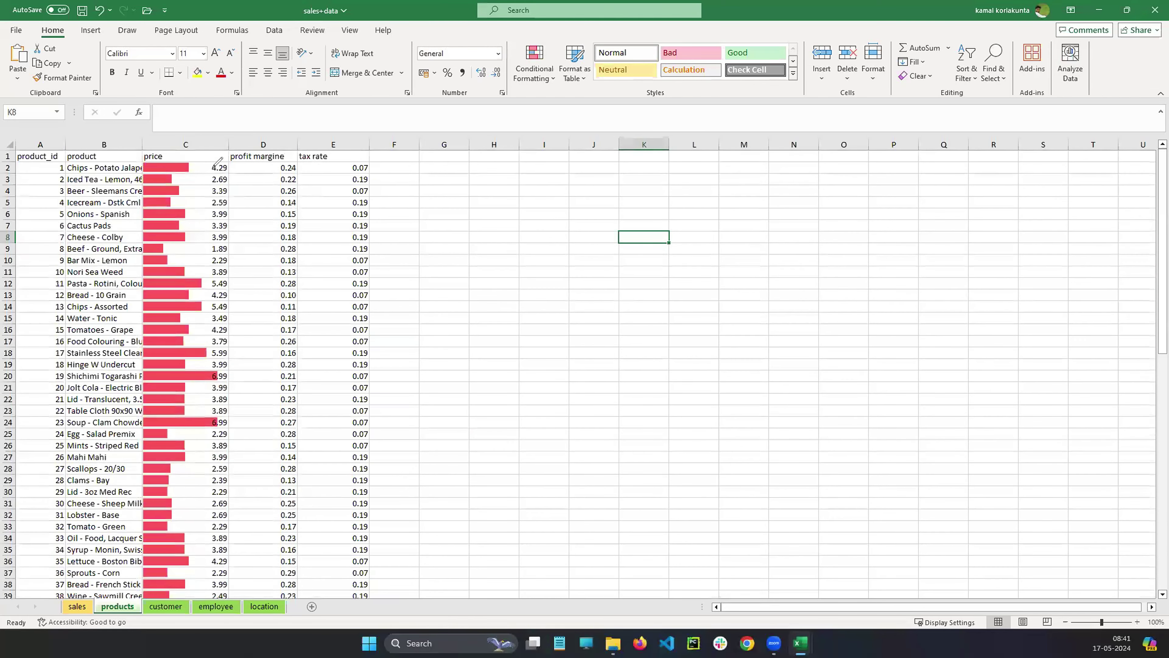
mouse_move(218, 368)
mouse_down()
mouse_move(164, 372)
mouse_move(244, 371)
mouse_move(236, 378)
mouse_up()
mouse_move(251, 375)
mouse_down()
mouse_move(252, 385)
mouse_move(290, 375)
mouse_move(276, 378)
mouse_up()
drag(206, 419, 249, 403)
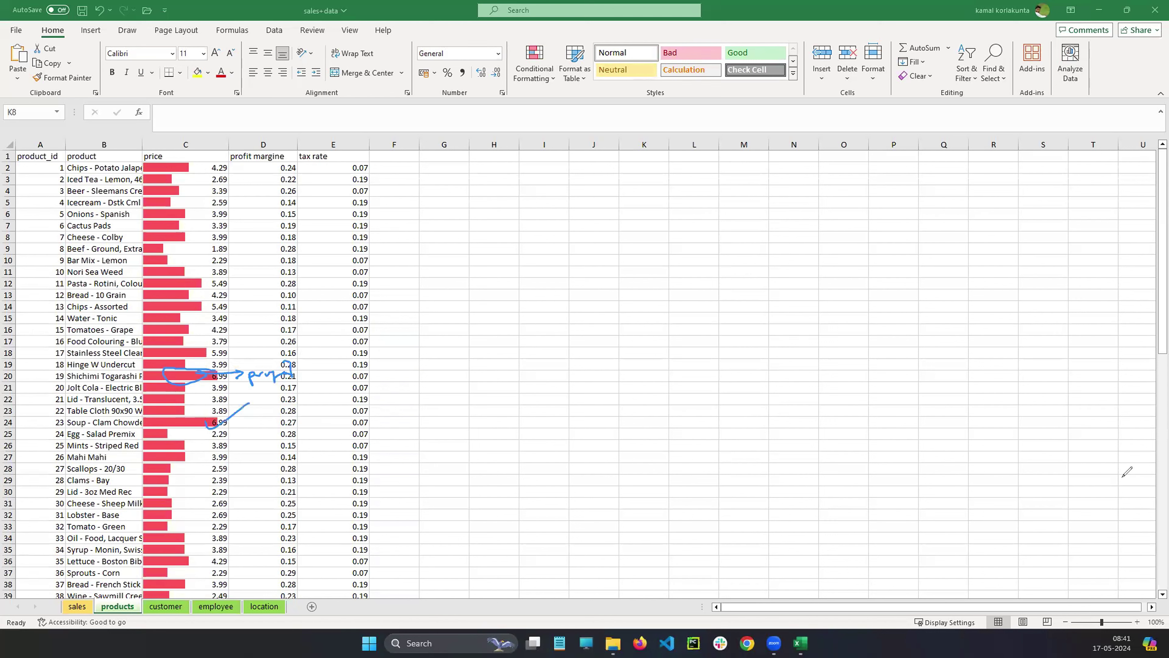
click(1109, 377)
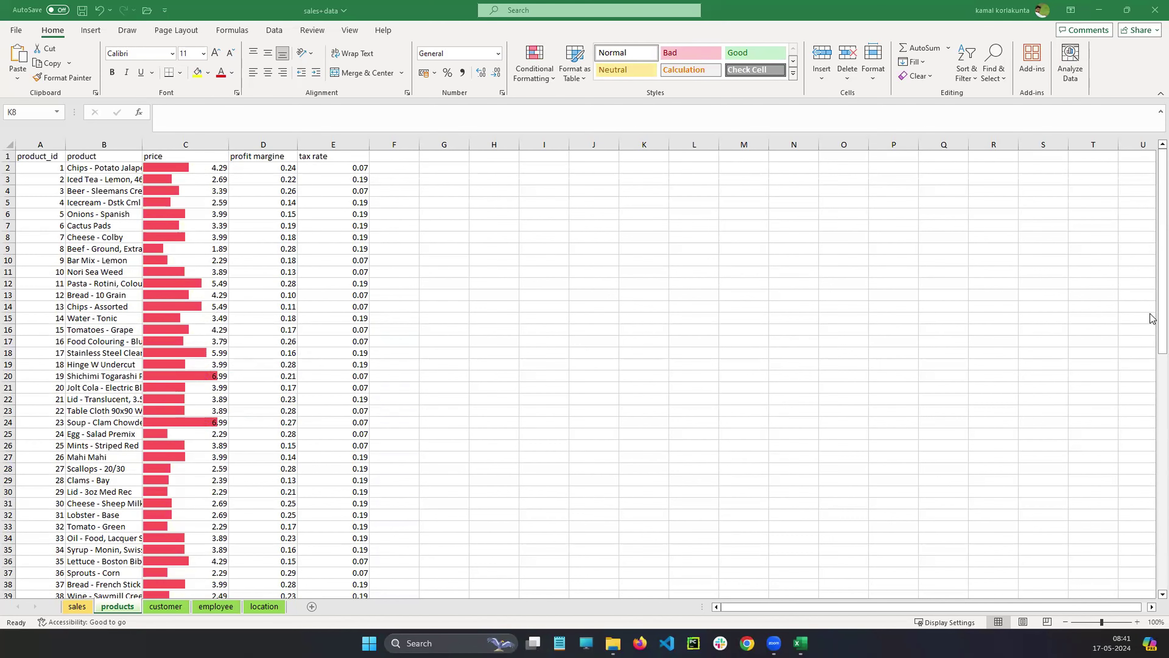
drag(1150, 353, 1152, 439)
click(188, 343)
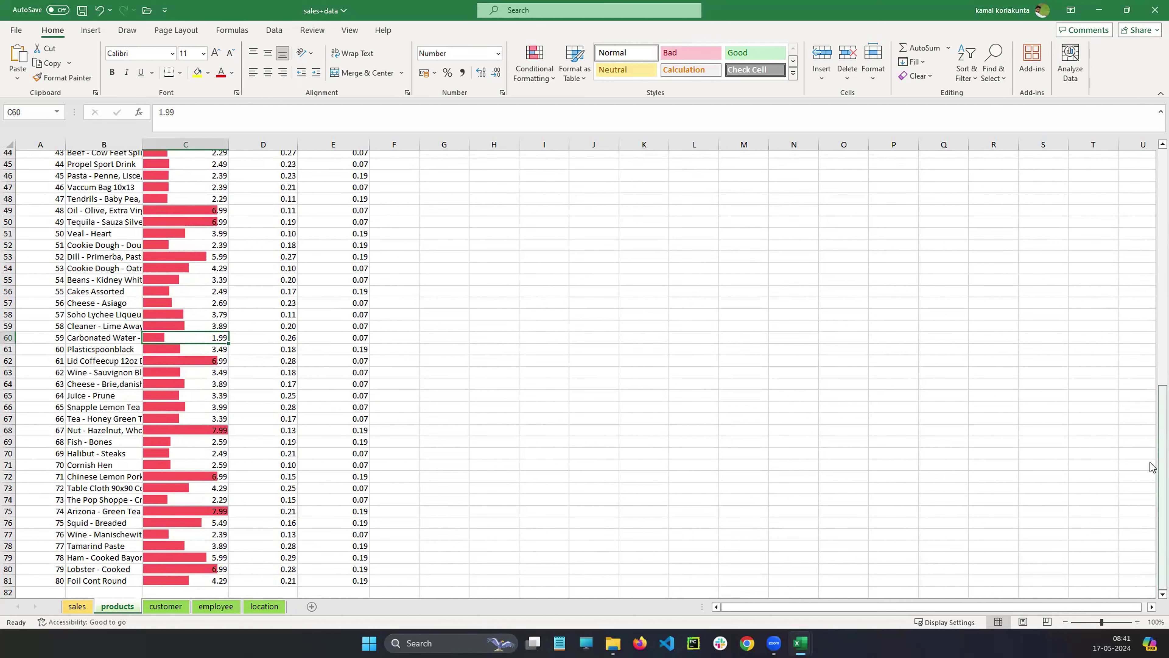
drag(1159, 467, 1159, 383)
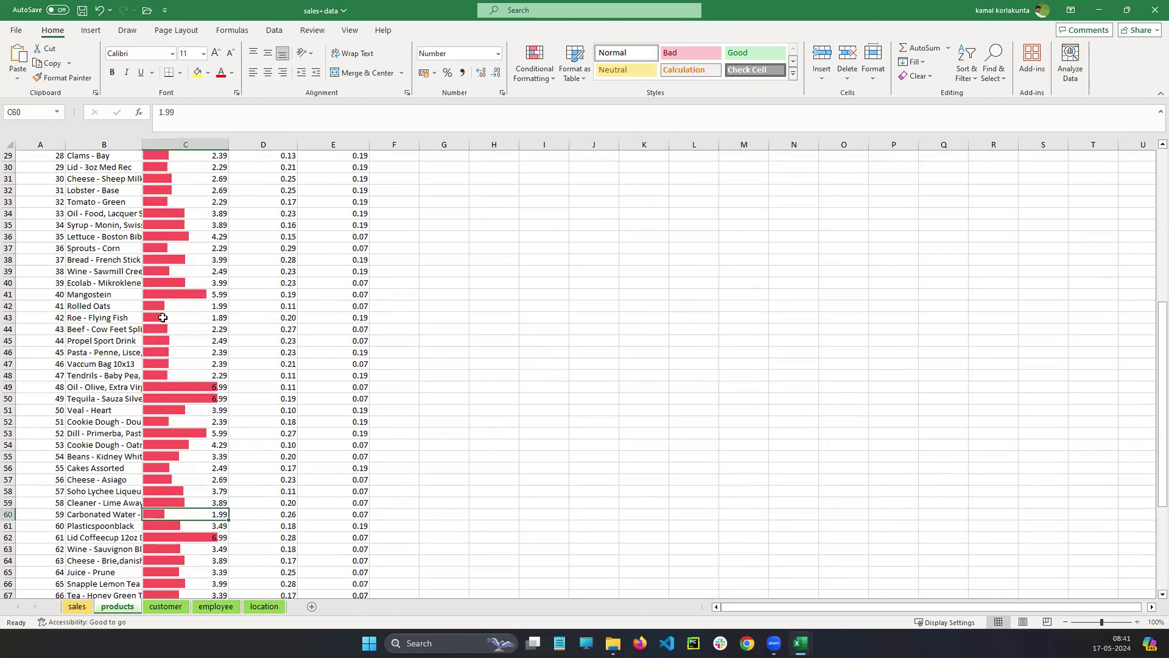
drag(1152, 323, 1152, 150)
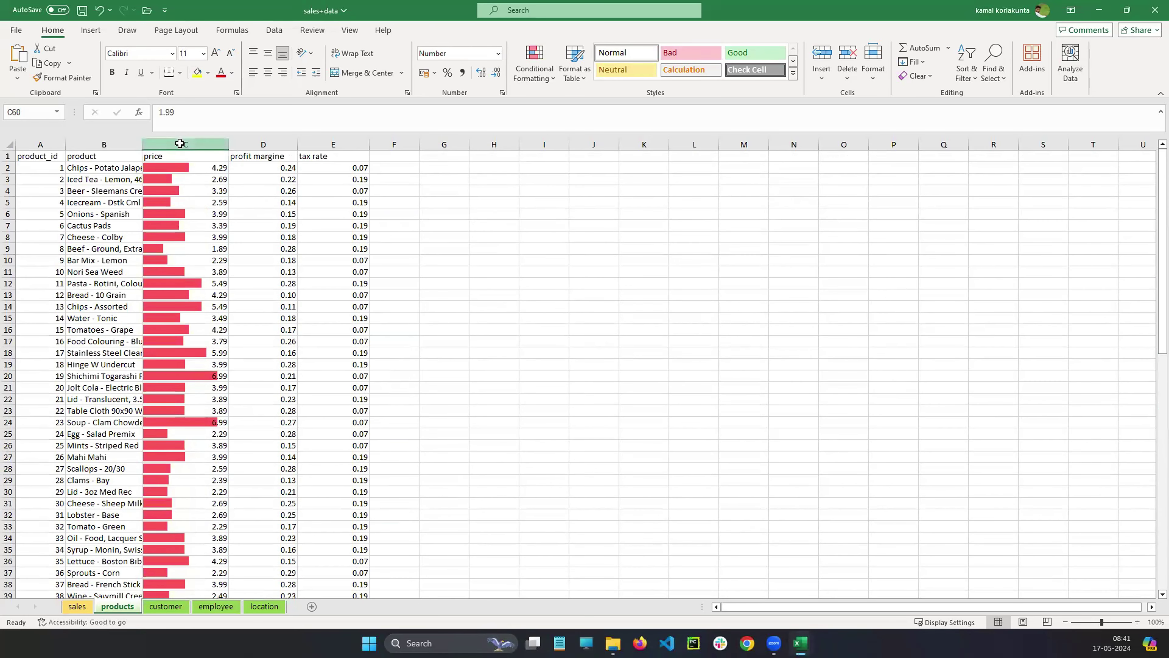
click(180, 143)
click(534, 65)
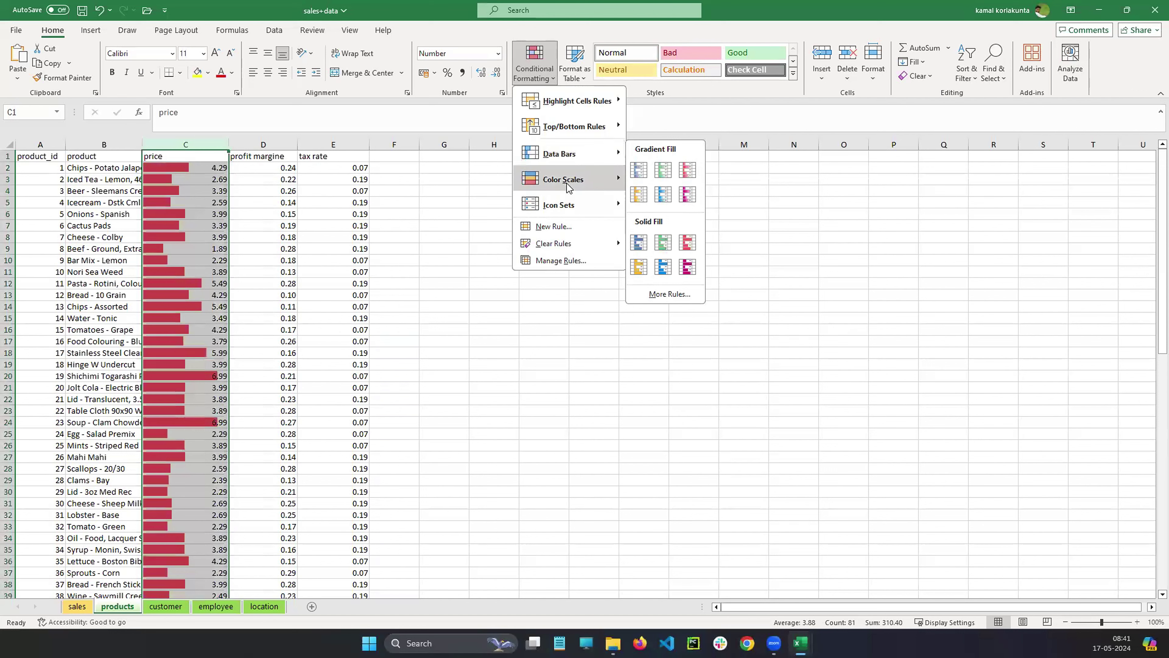
mouse_move(569, 187)
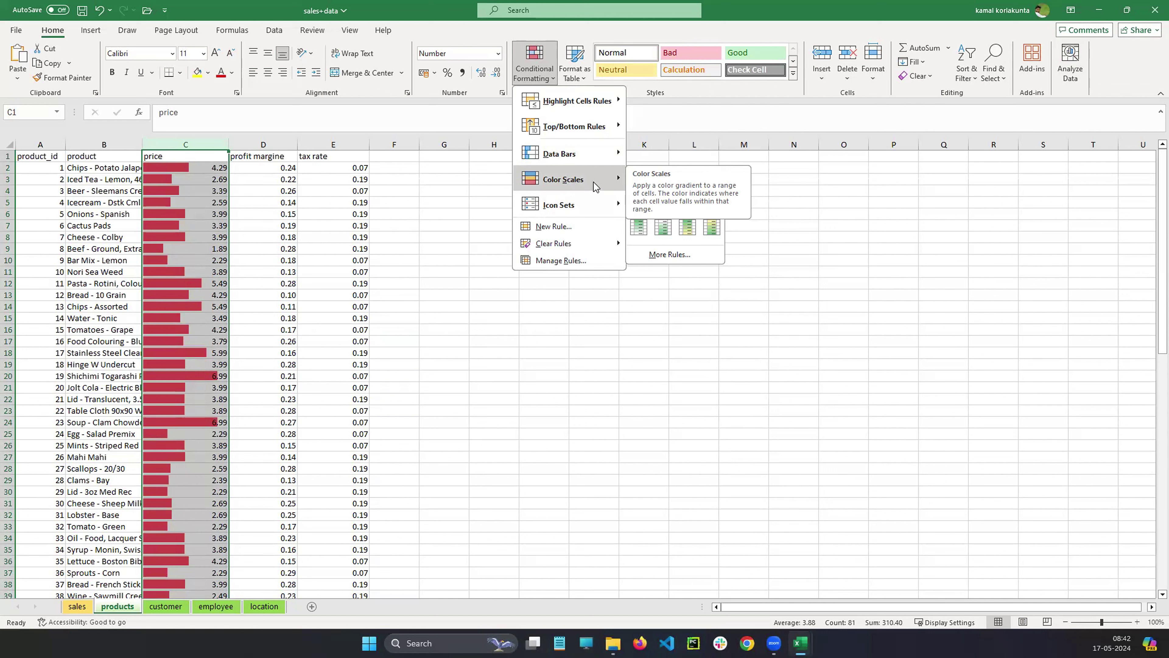
click(424, 213)
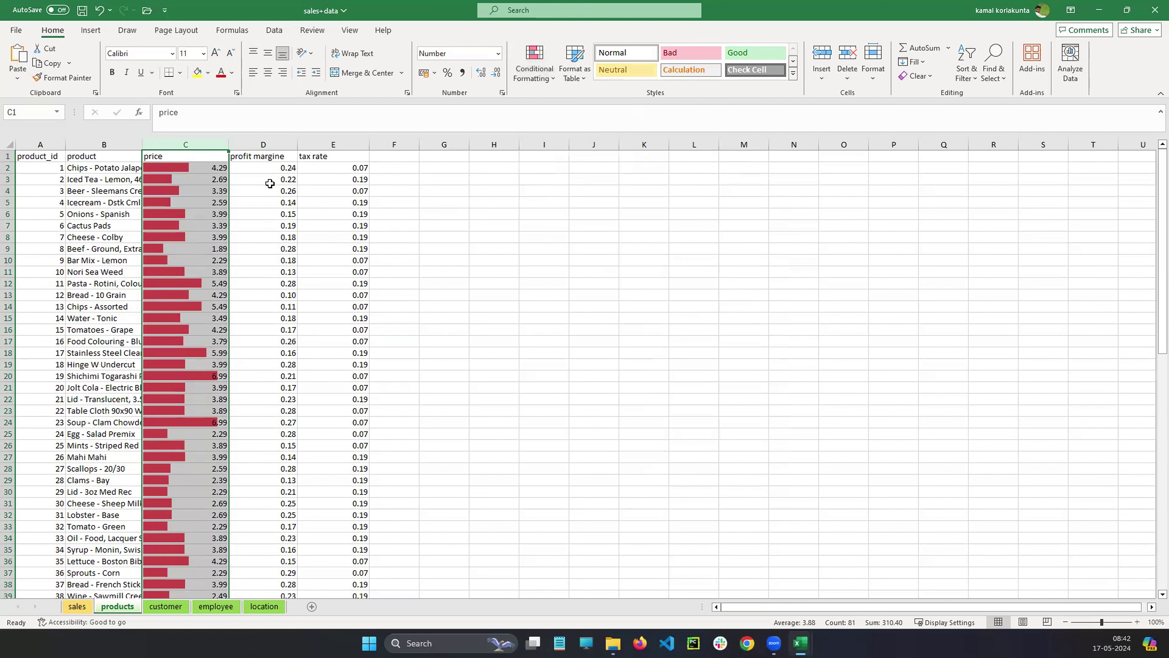
Widen the price column to about two and a half times its width and select the whole column.
click(543, 213)
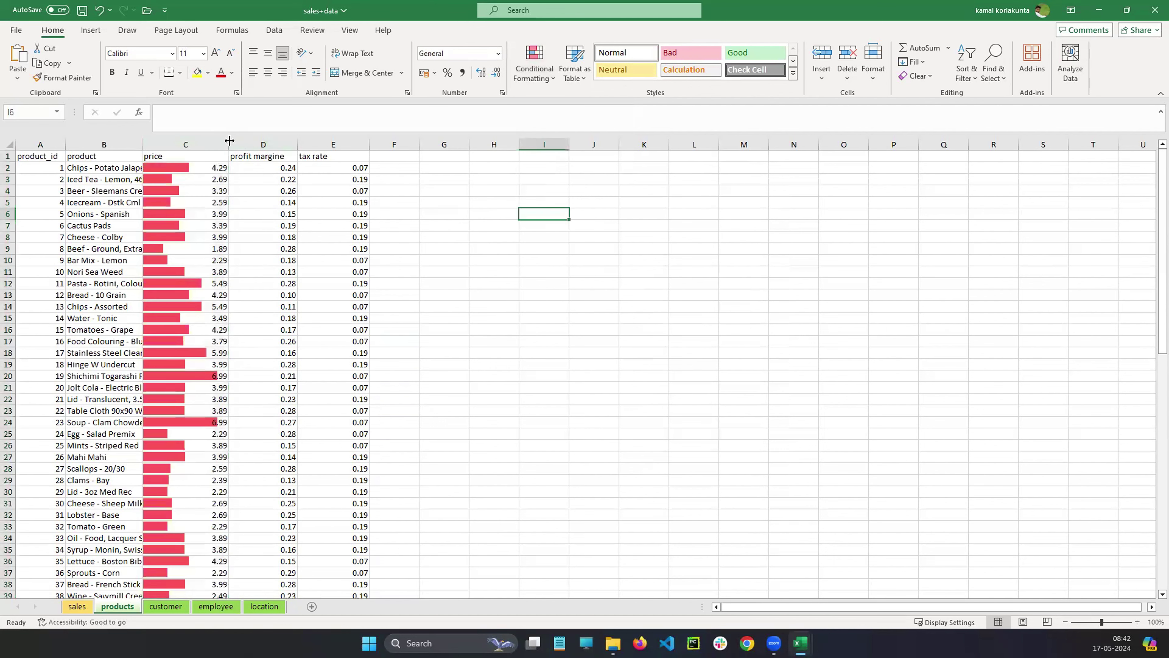
drag(228, 144, 372, 135)
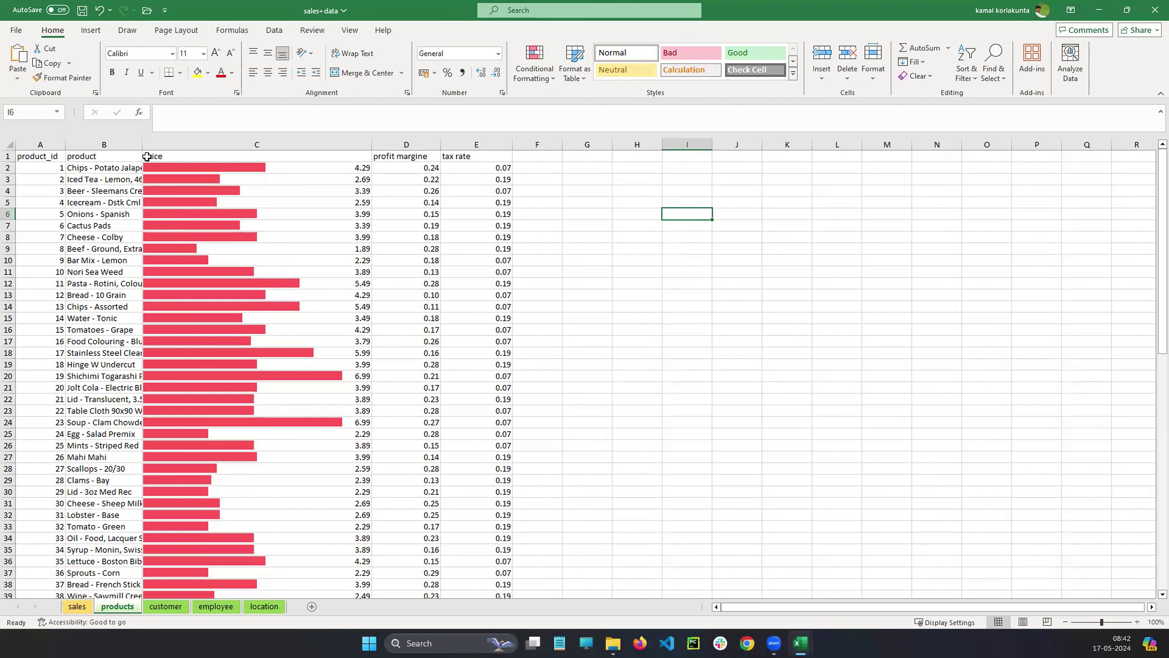
click(177, 143)
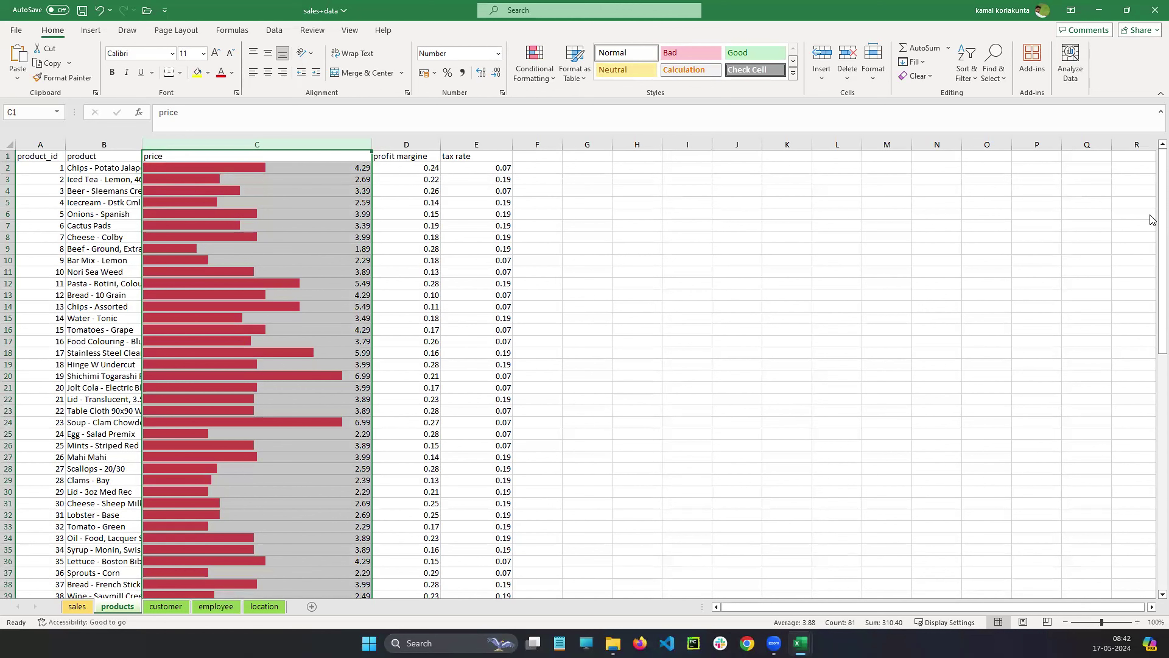
drag(211, 132, 215, 139)
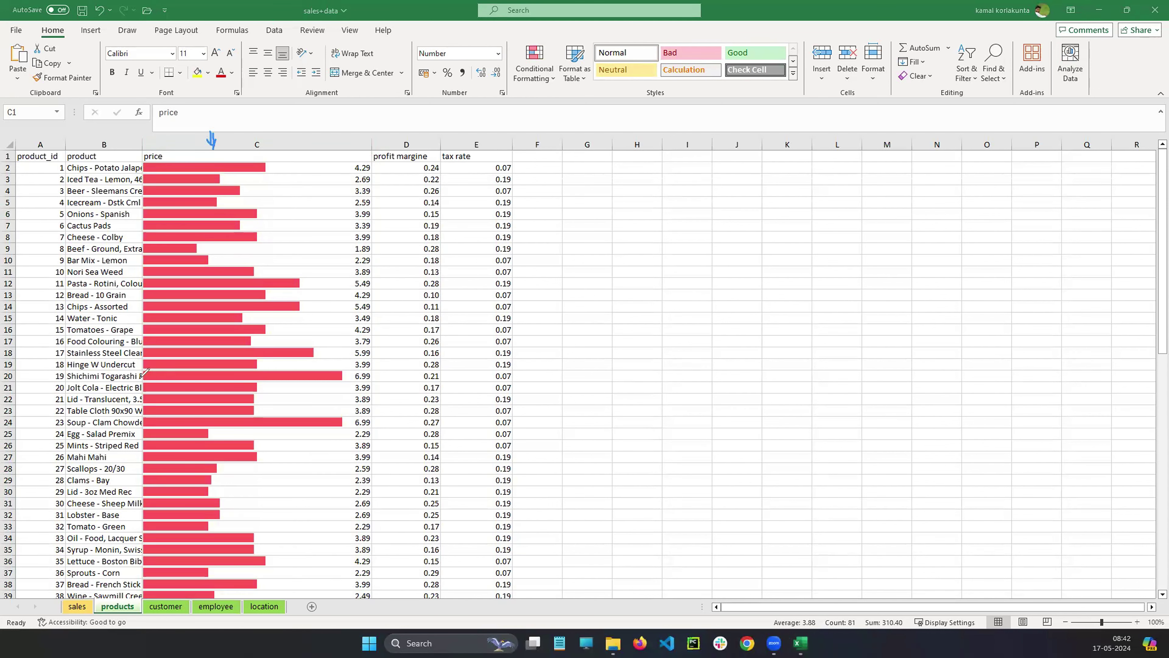
mouse_move(299, 372)
mouse_down()
mouse_move(346, 389)
mouse_move(364, 366)
mouse_move(376, 370)
mouse_up()
mouse_move(384, 359)
mouse_down()
mouse_move(380, 378)
mouse_move(388, 367)
mouse_up()
drag(392, 359, 391, 378)
drag(387, 369, 401, 367)
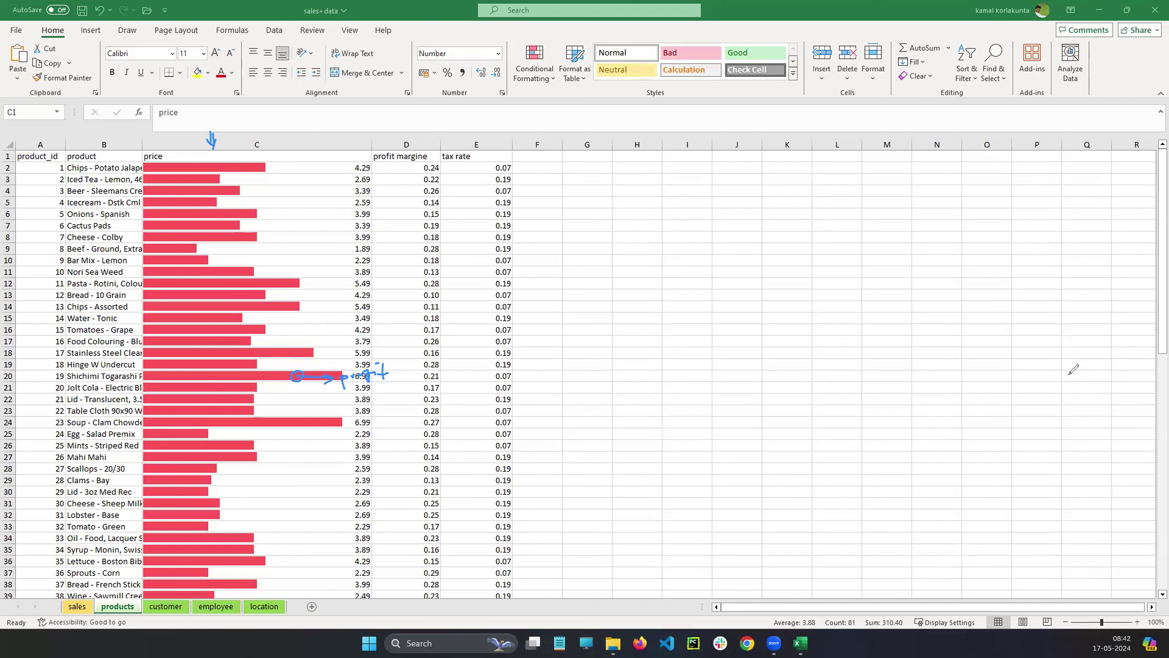
click(547, 80)
mouse_move(581, 184)
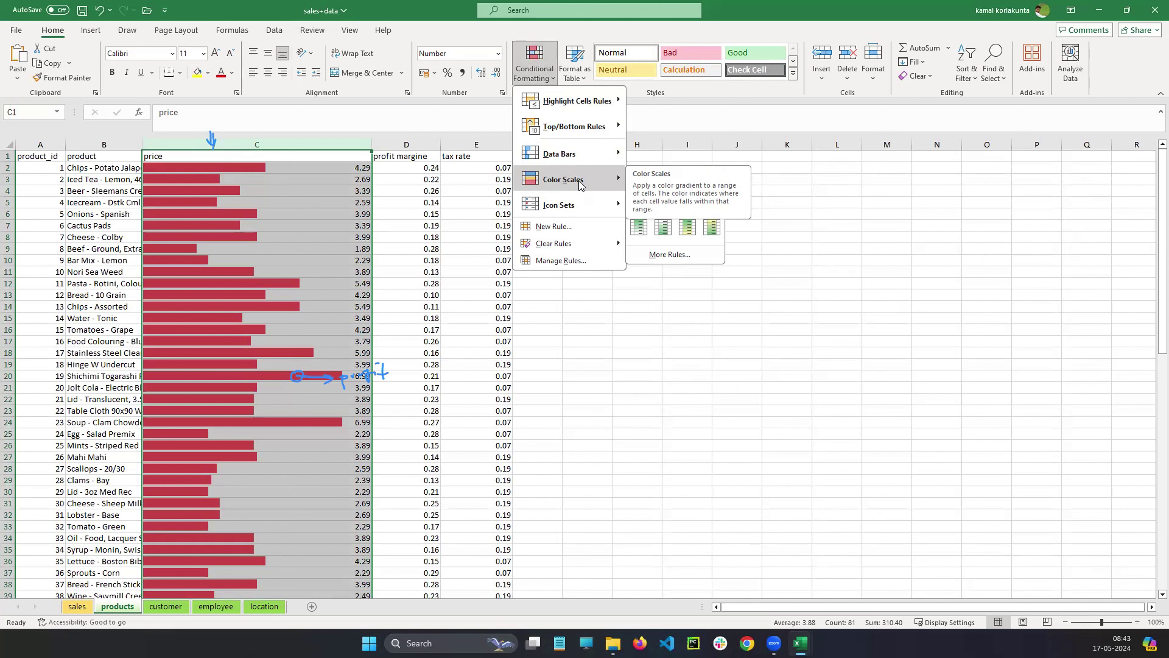
click(733, 335)
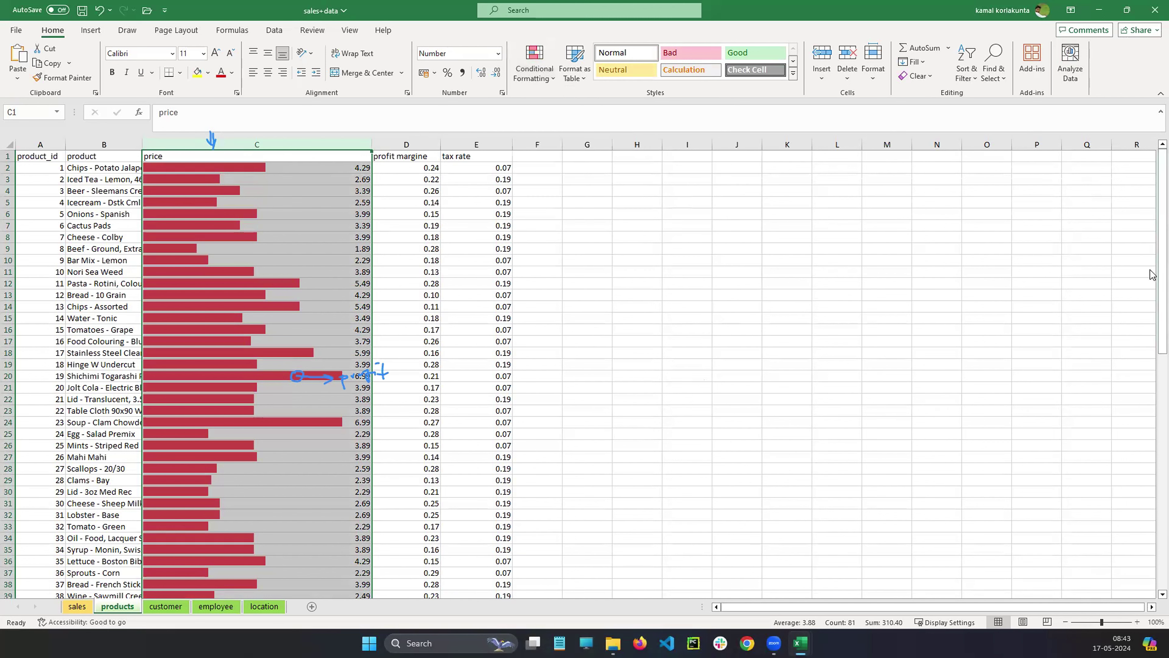
click(887, 271)
drag(299, 161, 306, 177)
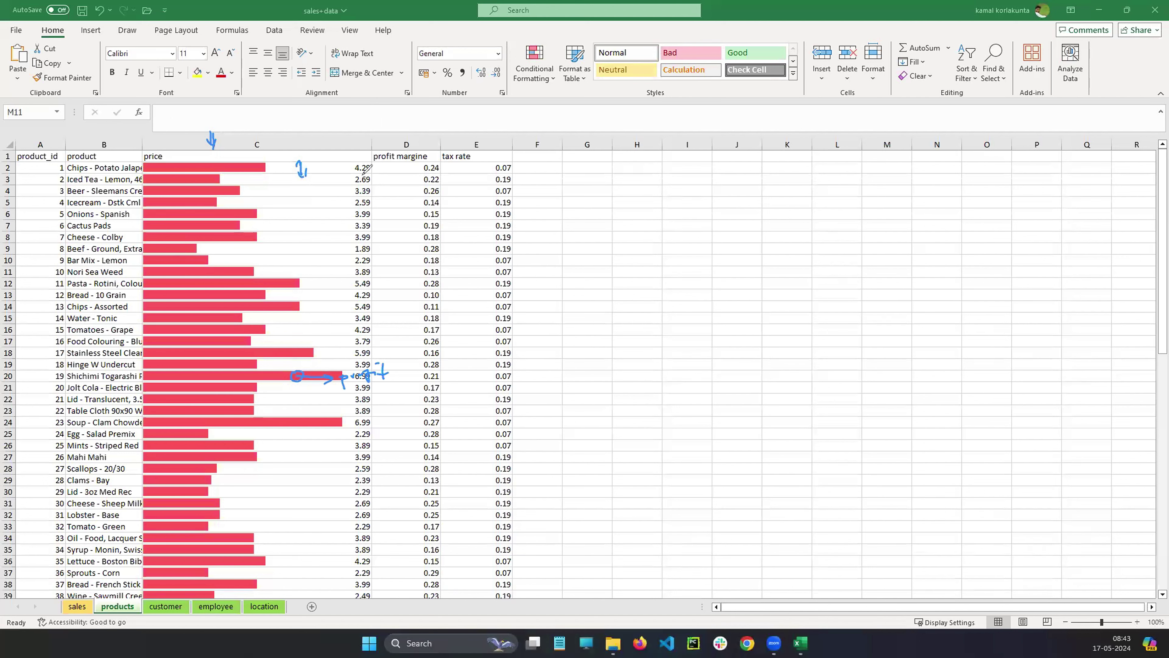
drag(360, 161, 328, 172)
mouse_move(362, 361)
mouse_down()
mouse_move(373, 349)
mouse_move(353, 351)
mouse_move(361, 361)
mouse_move(319, 351)
mouse_up()
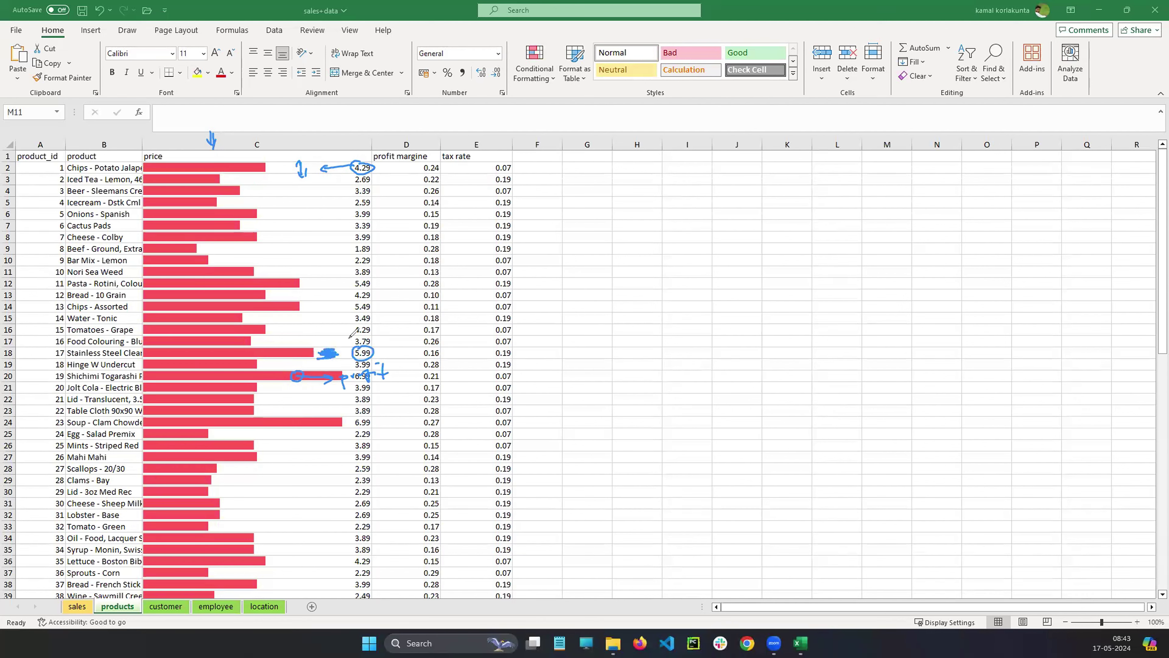
mouse_move(367, 246)
mouse_down()
mouse_move(356, 258)
mouse_move(361, 244)
mouse_move(311, 251)
mouse_up()
key(Escape)
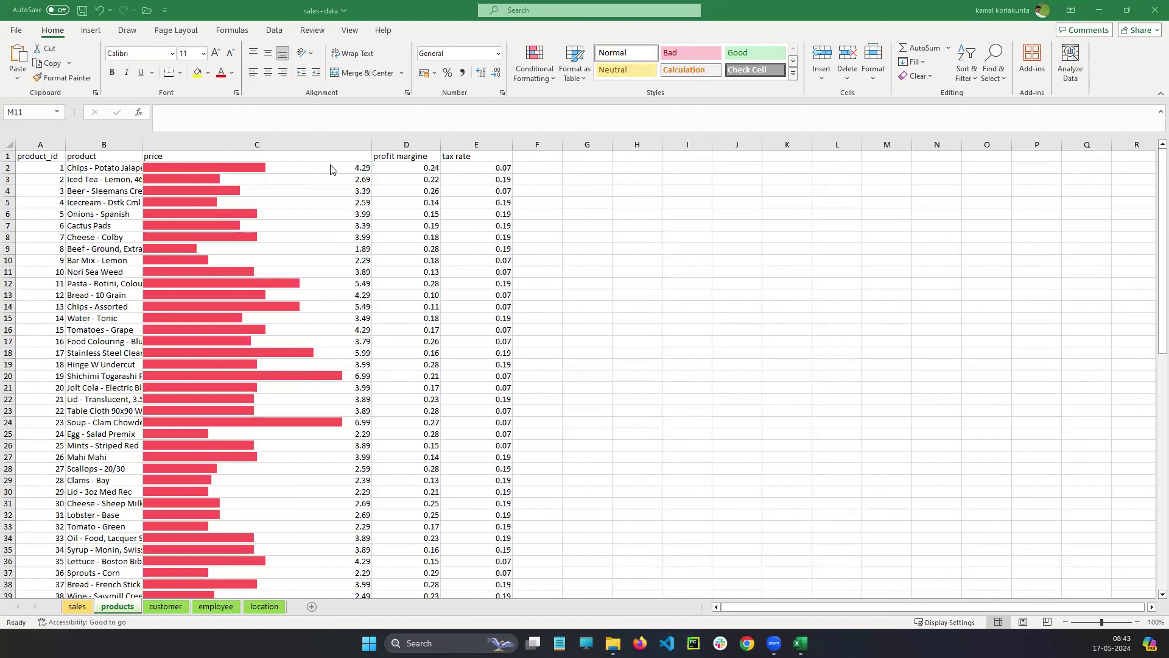
Apply the Blue-White-Red color scale to the whole price column.
click(273, 143)
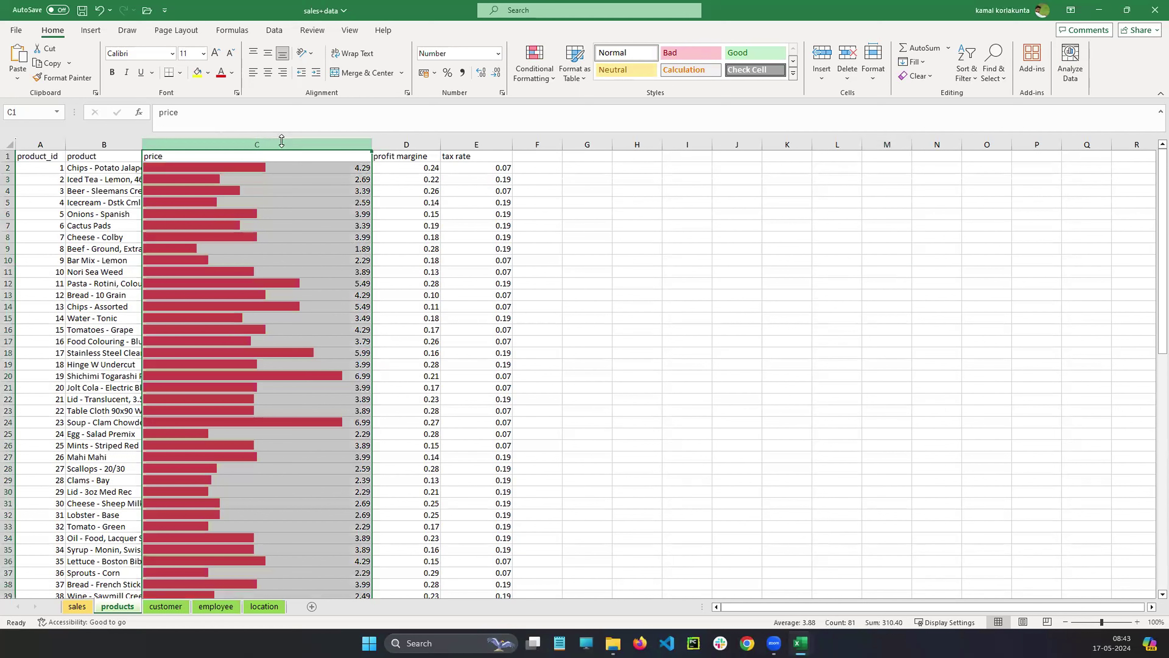
click(551, 79)
mouse_move(576, 179)
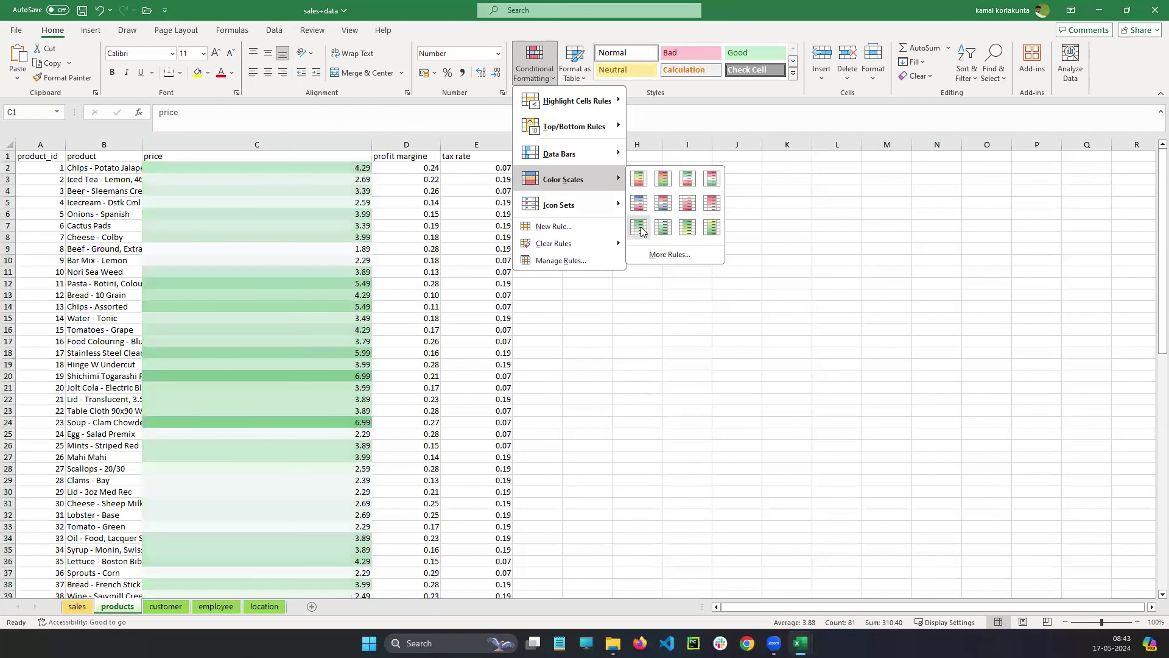
click(639, 210)
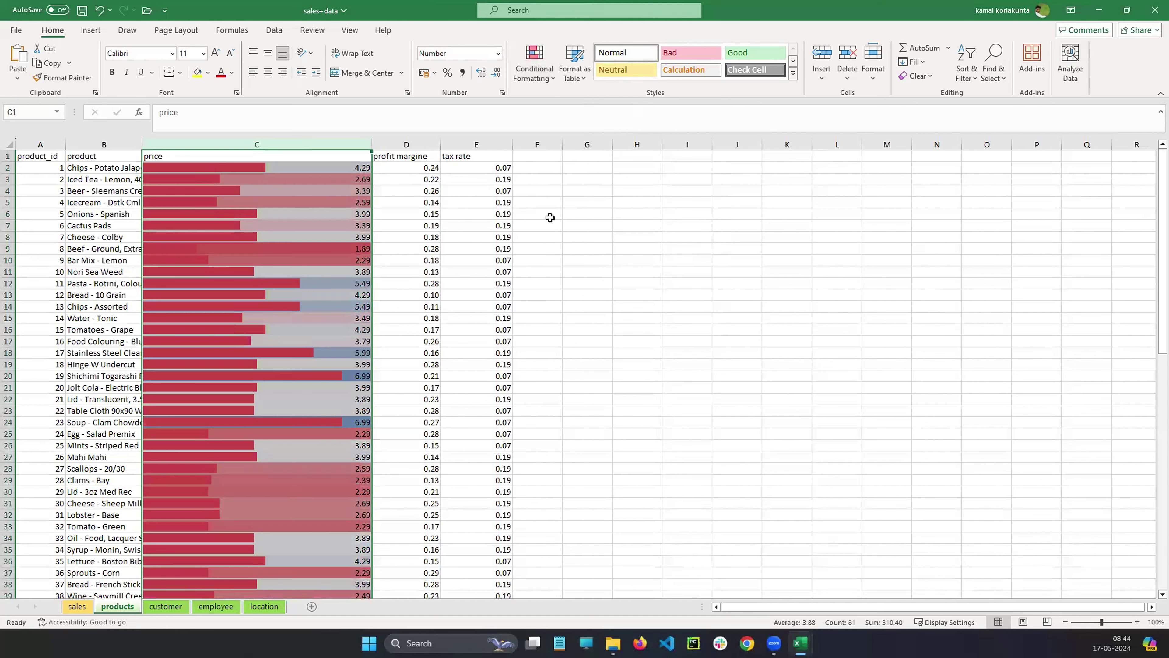
click(605, 216)
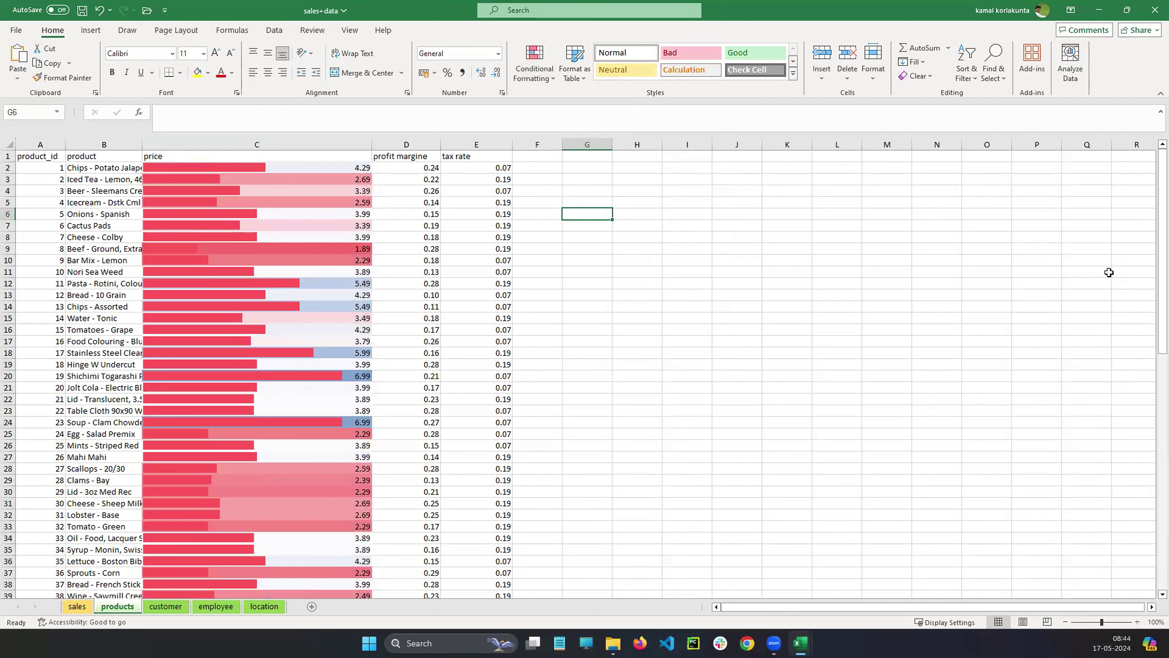
click(264, 178)
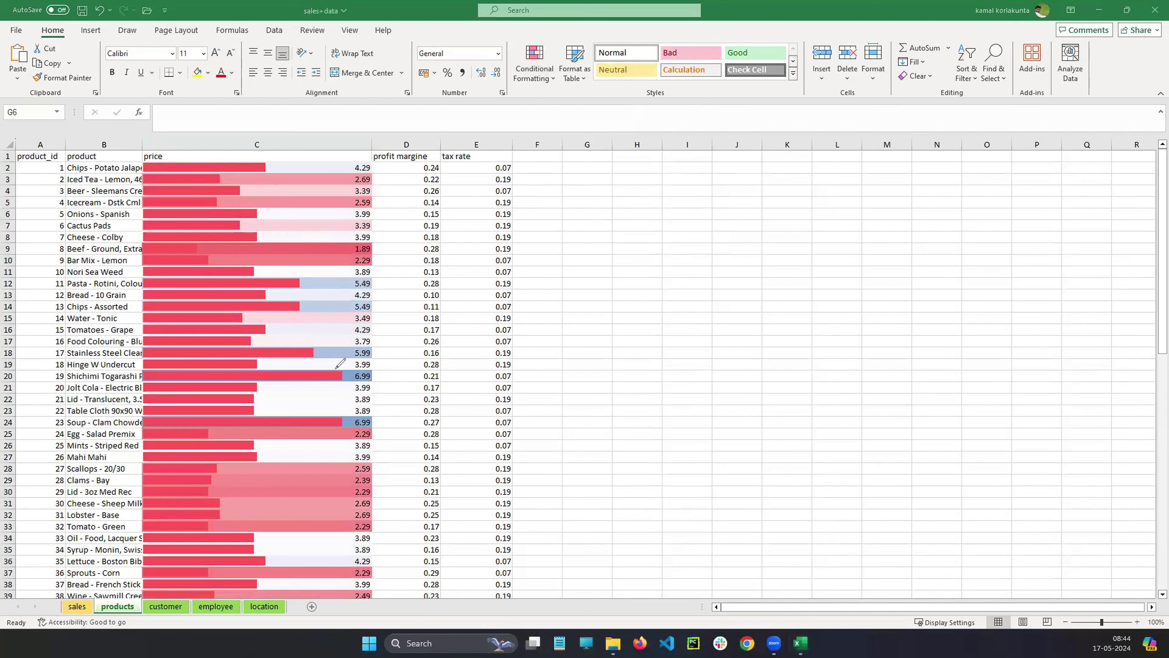
mouse_move(337, 369)
mouse_down()
mouse_move(375, 377)
mouse_move(383, 361)
mouse_up()
mouse_move(374, 279)
mouse_down()
mouse_move(362, 276)
mouse_move(355, 295)
mouse_move(395, 278)
mouse_up()
click(401, 274)
drag(270, 184, 266, 184)
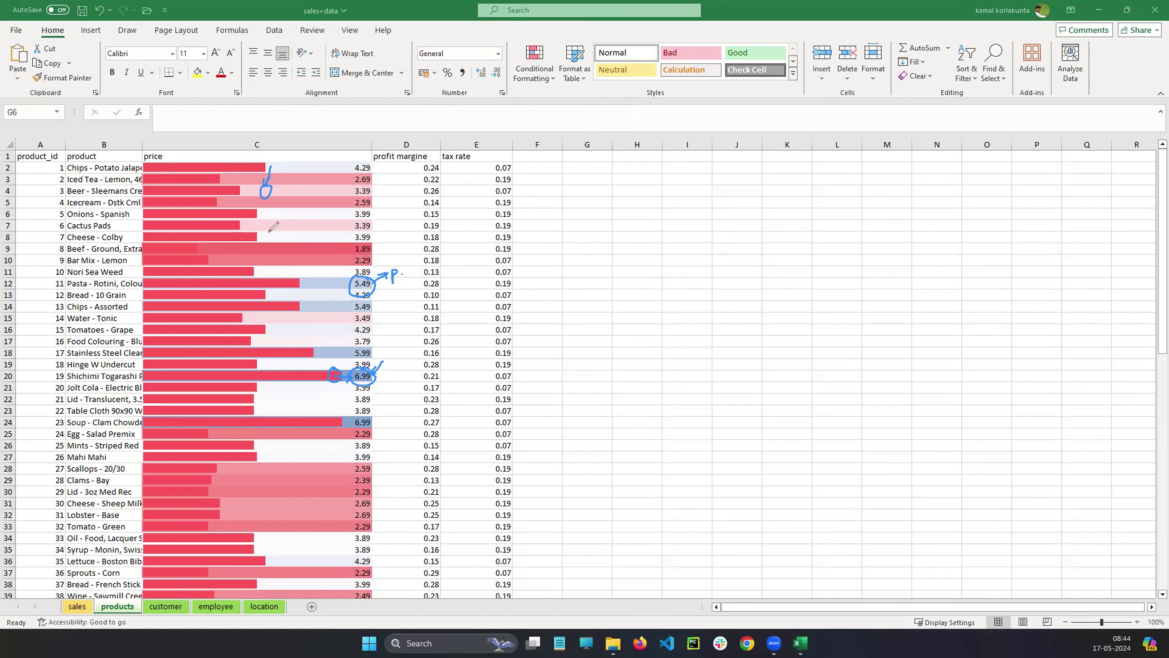
drag(271, 229, 292, 235)
mouse_move(278, 188)
mouse_down()
mouse_move(309, 152)
mouse_move(338, 142)
mouse_up()
drag(340, 141, 352, 136)
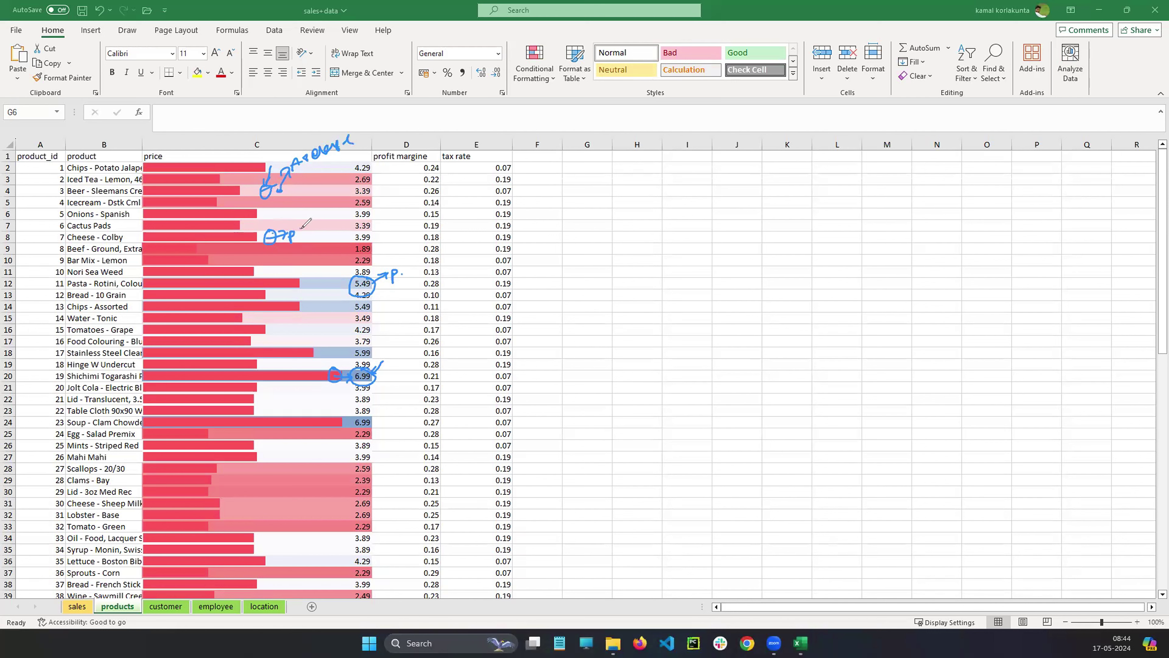
drag(302, 227, 343, 217)
click(1119, 436)
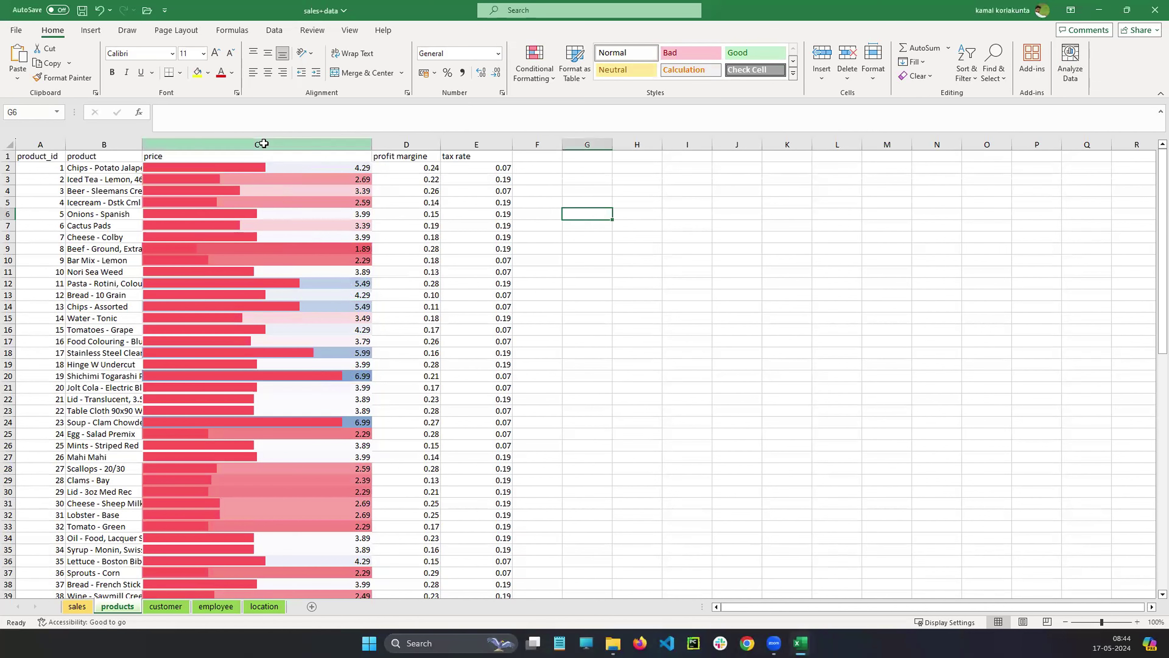
Apply the Green-Yellow color scale to the whole price column and compare the shading of a low and a high price.
click(264, 143)
click(546, 81)
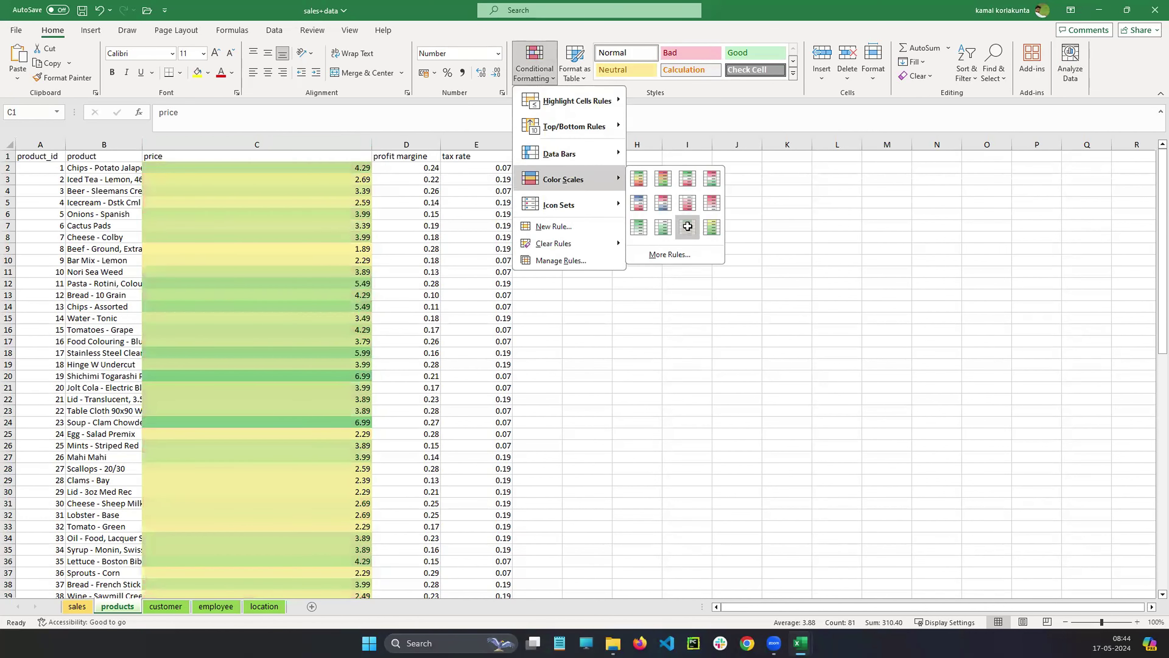
click(688, 227)
click(565, 248)
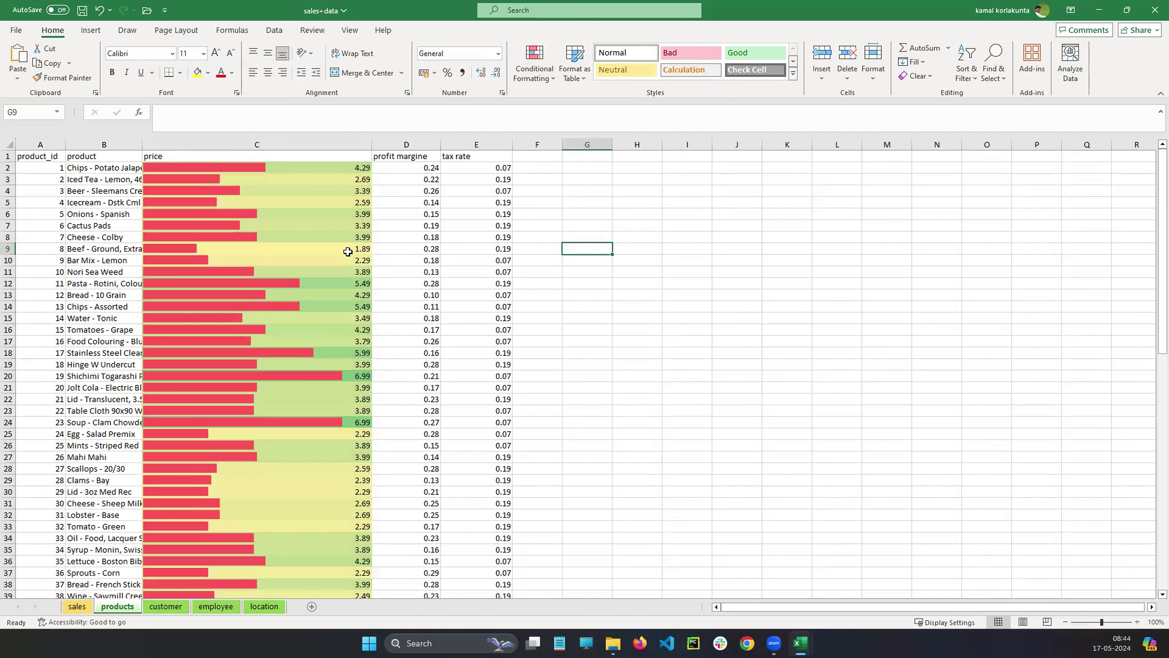
click(339, 180)
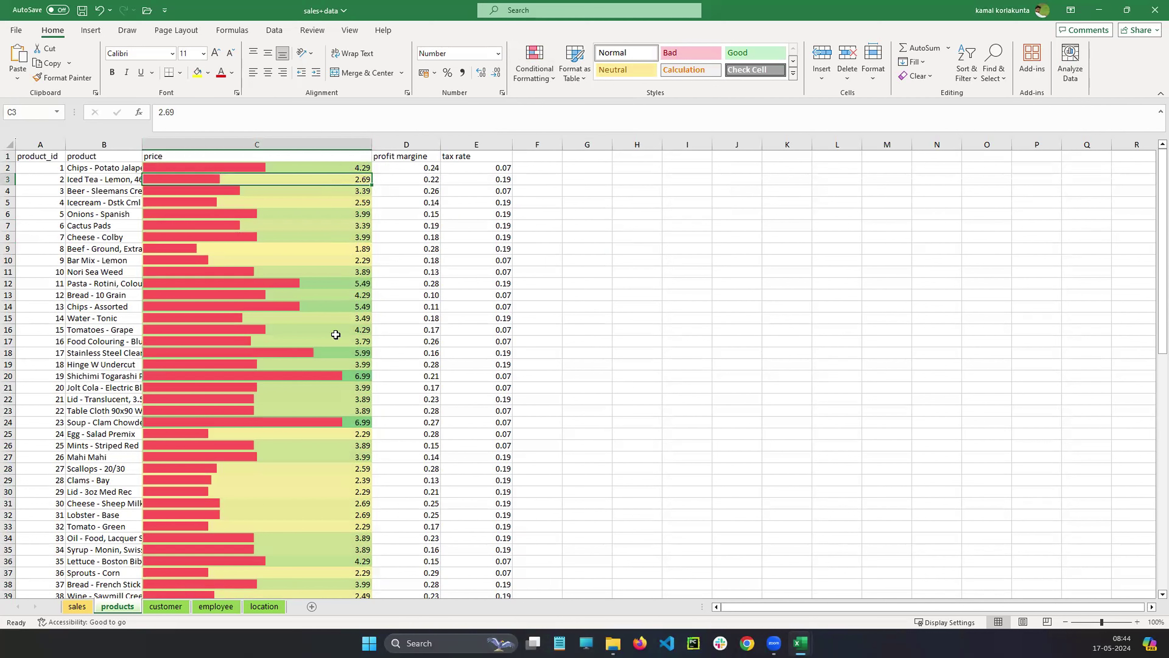
click(353, 424)
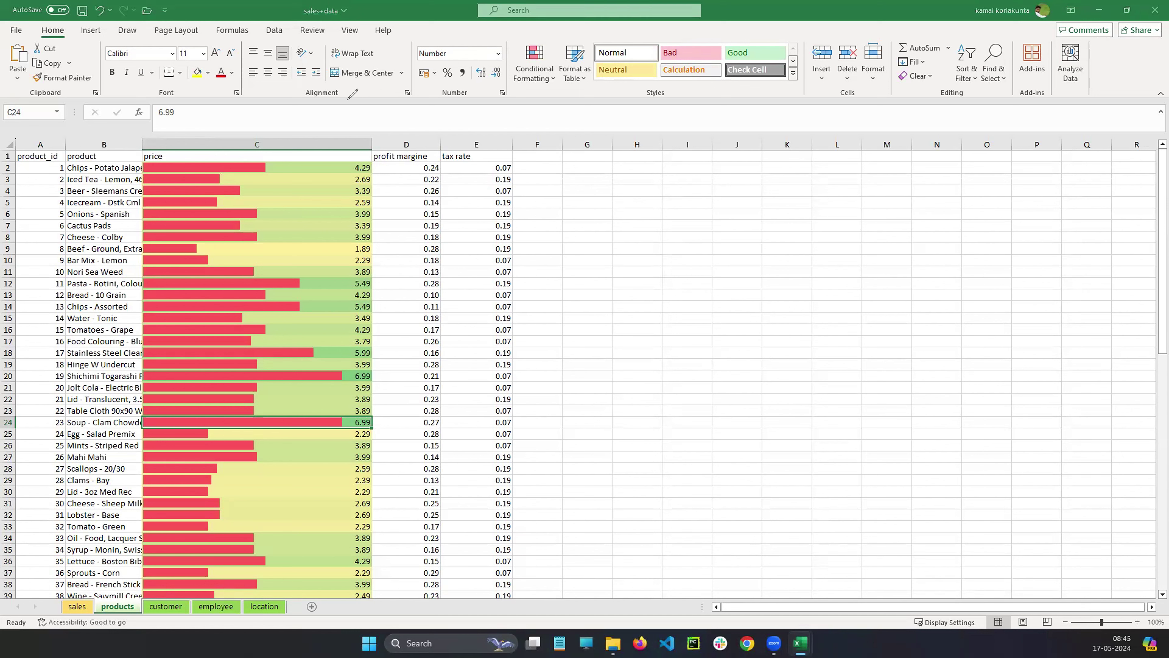
click(359, 167)
mouse_move(361, 163)
mouse_down()
mouse_move(362, 189)
mouse_move(395, 174)
mouse_up()
drag(393, 167, 386, 179)
drag(380, 175, 402, 183)
drag(368, 194, 381, 196)
drag(395, 188, 385, 203)
drag(382, 199, 394, 212)
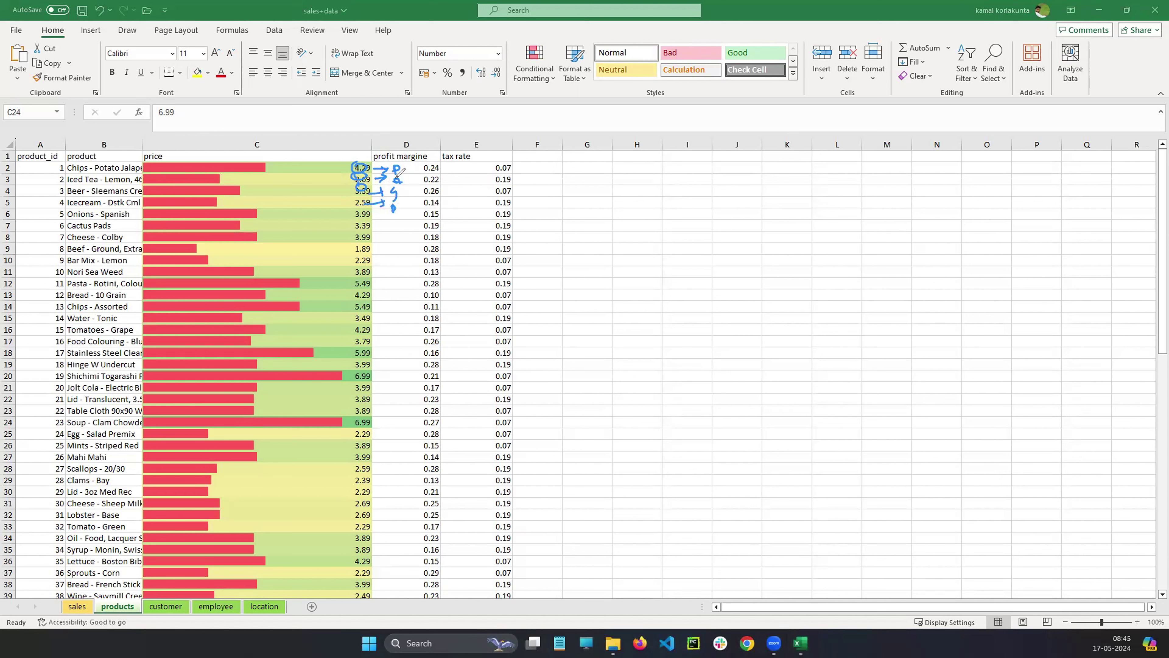
drag(392, 161, 403, 174)
drag(372, 251, 374, 259)
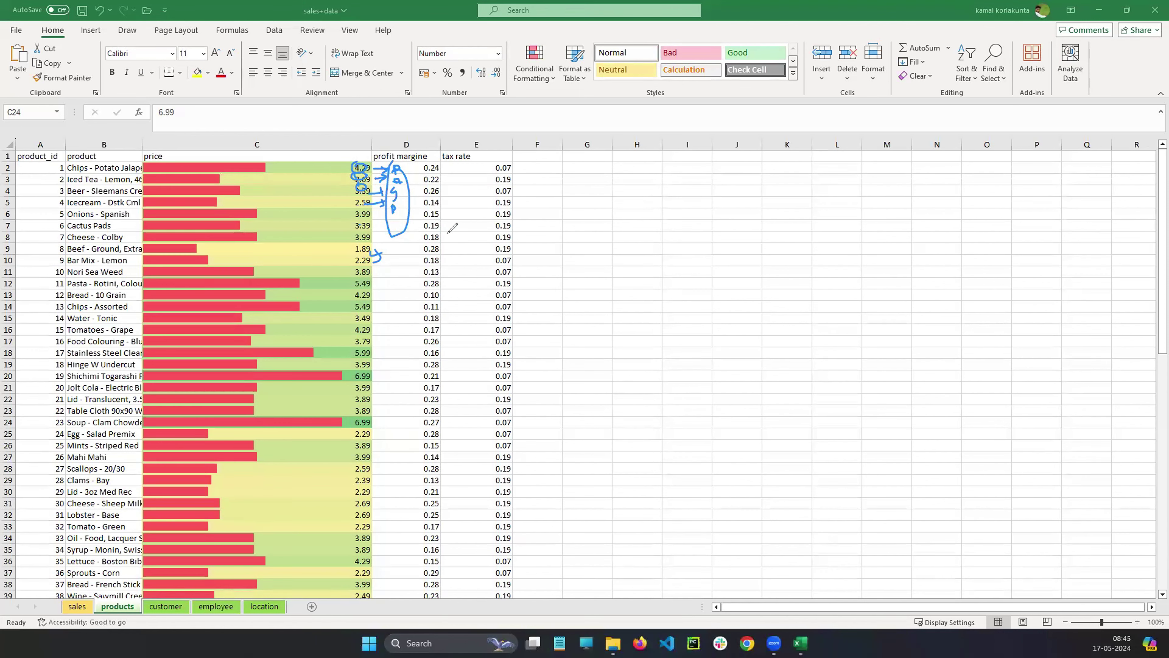
key(Escape)
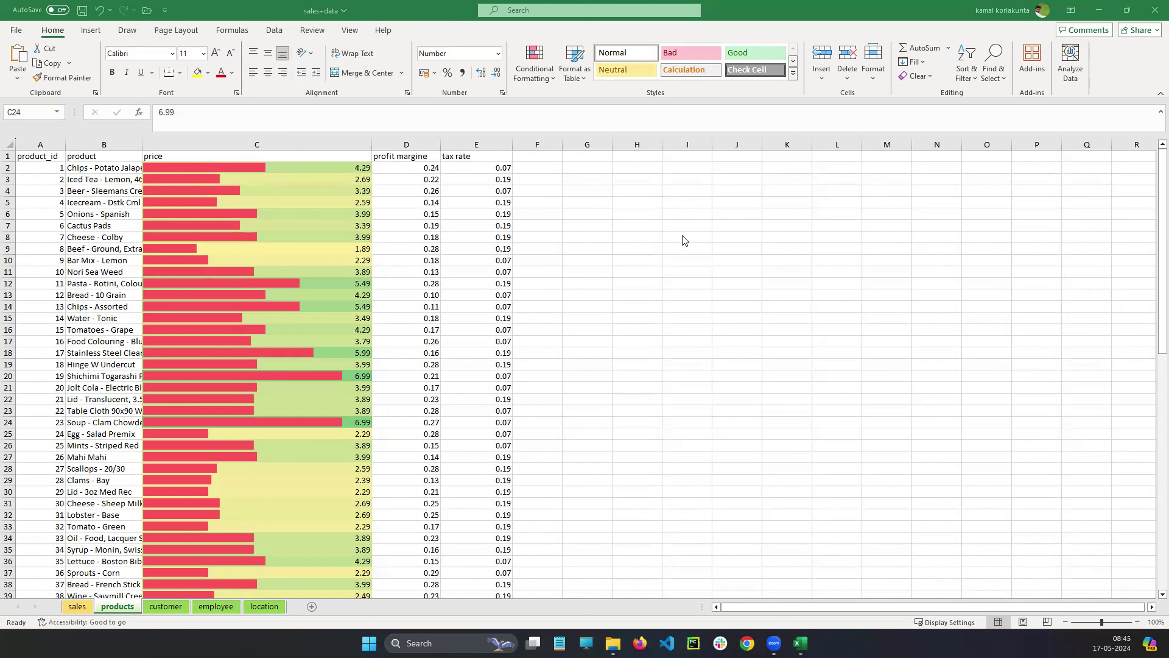
Add the colored three-arrow directional icon set to the whole price column.
click(254, 143)
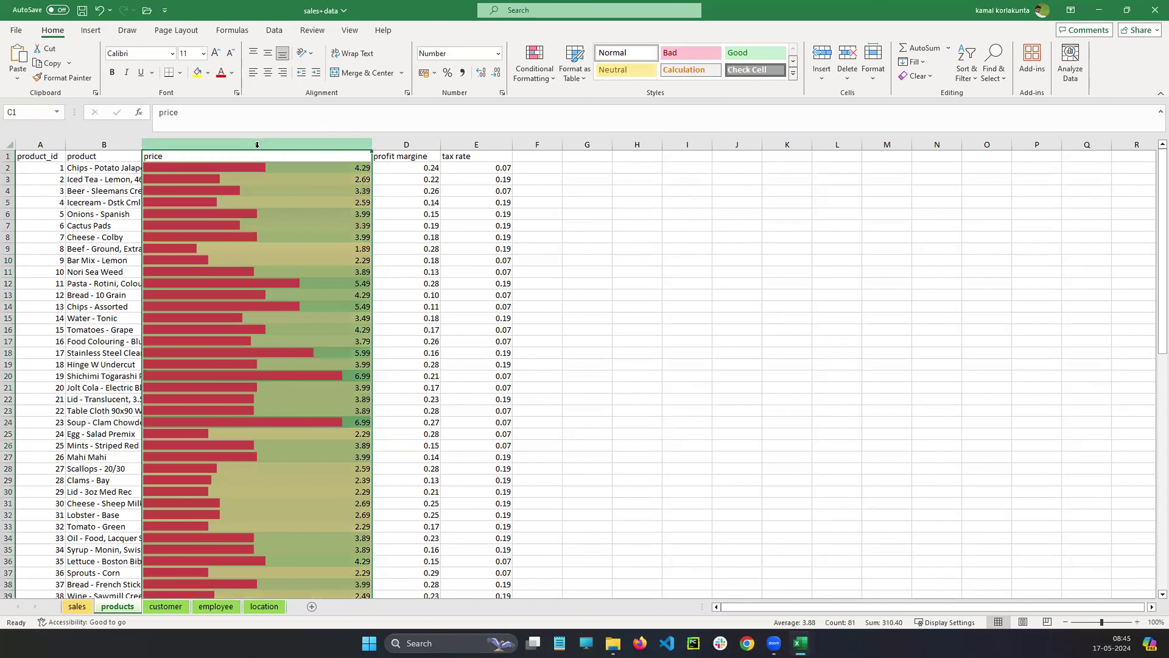
click(547, 81)
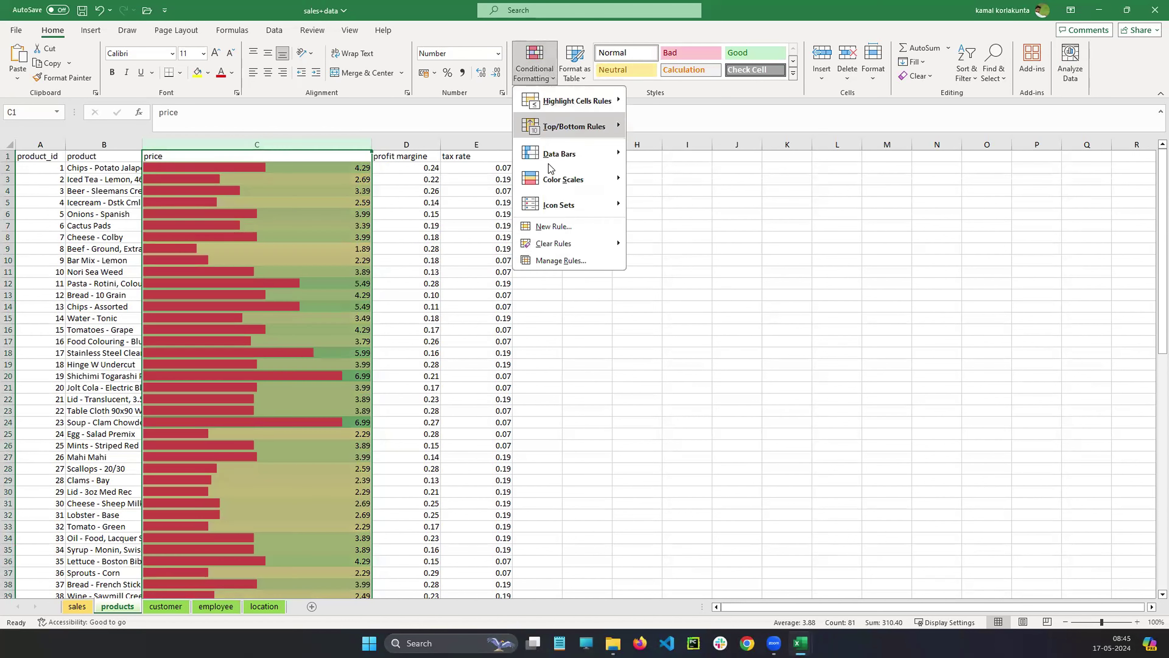
mouse_move(554, 156)
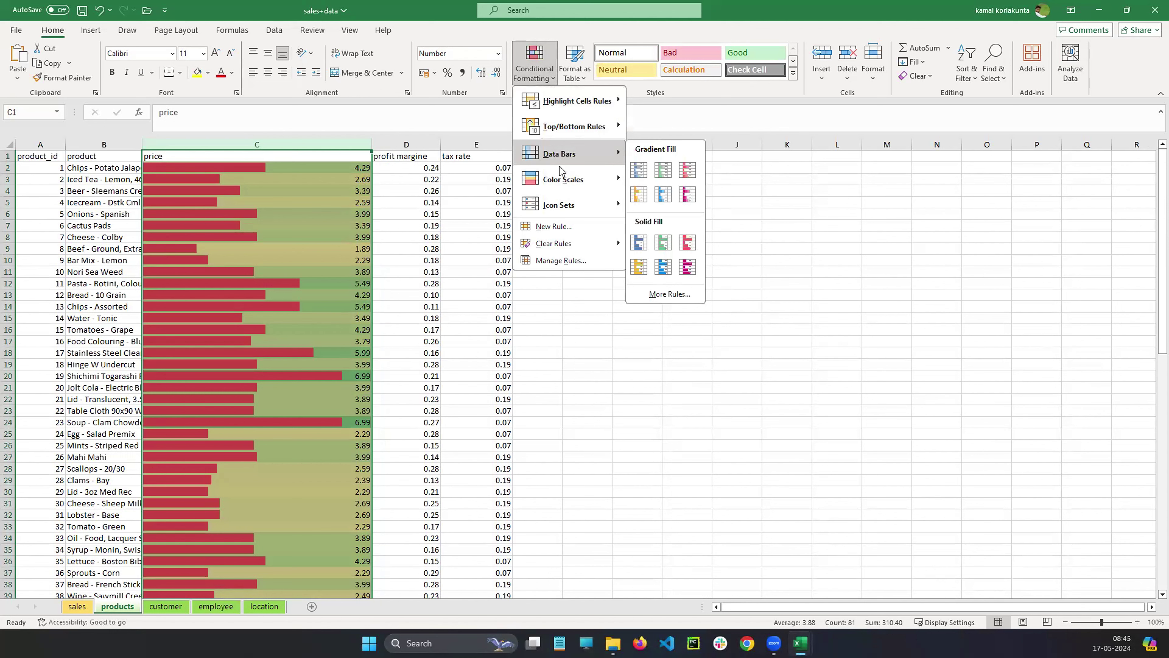
mouse_move(560, 184)
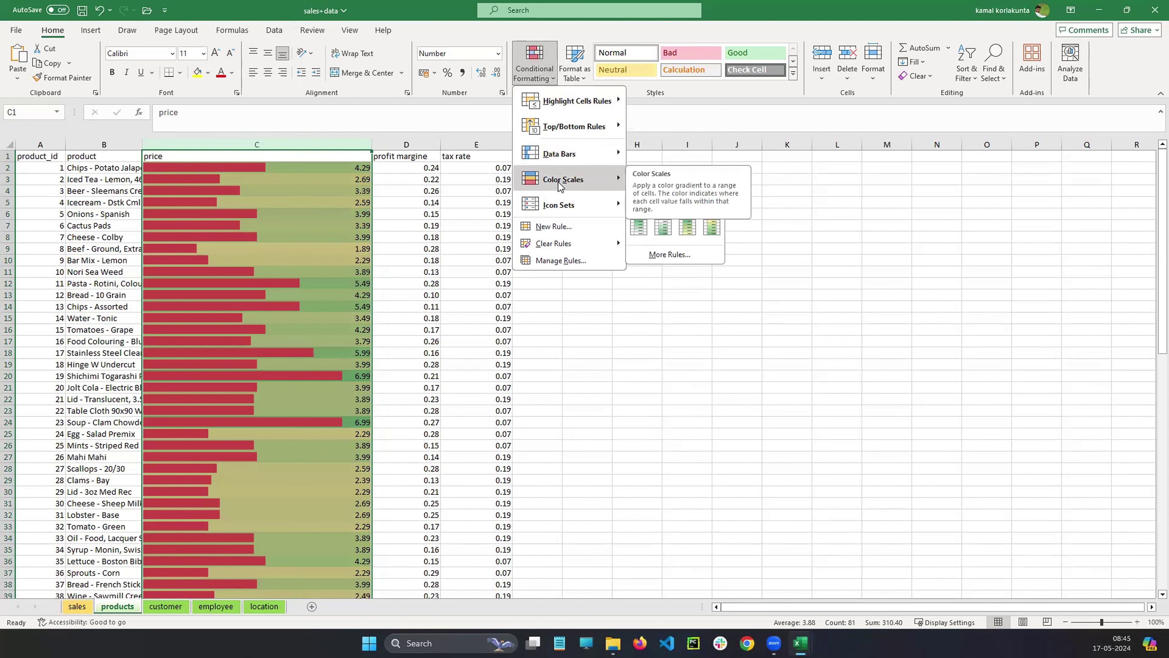
mouse_move(559, 209)
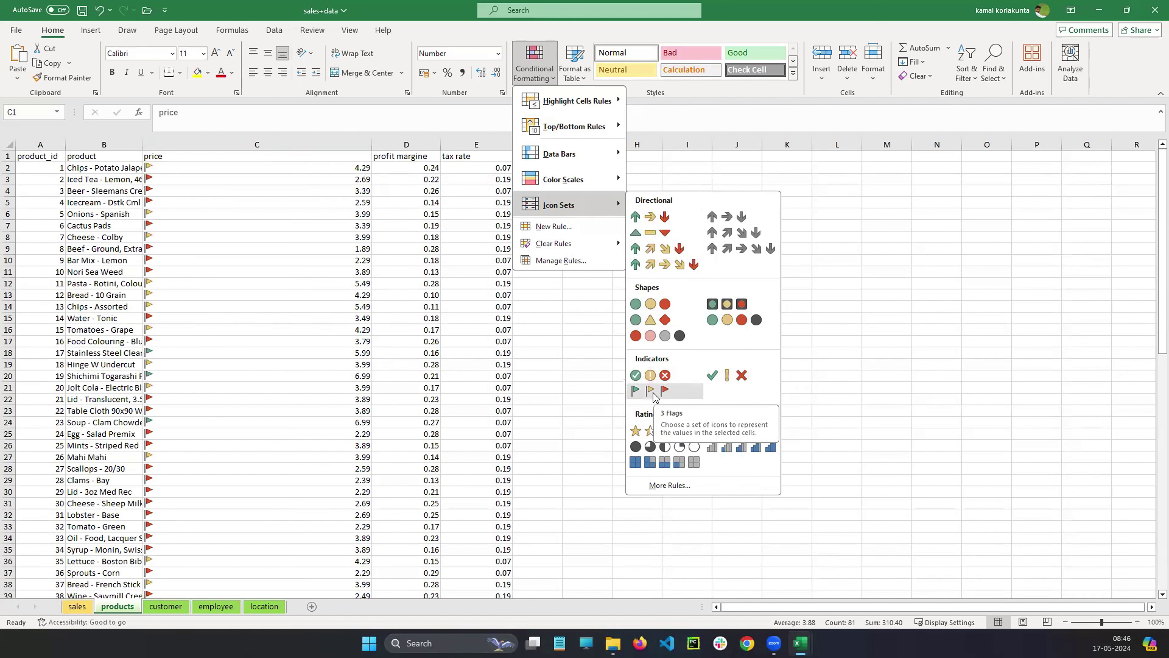
click(656, 220)
click(637, 259)
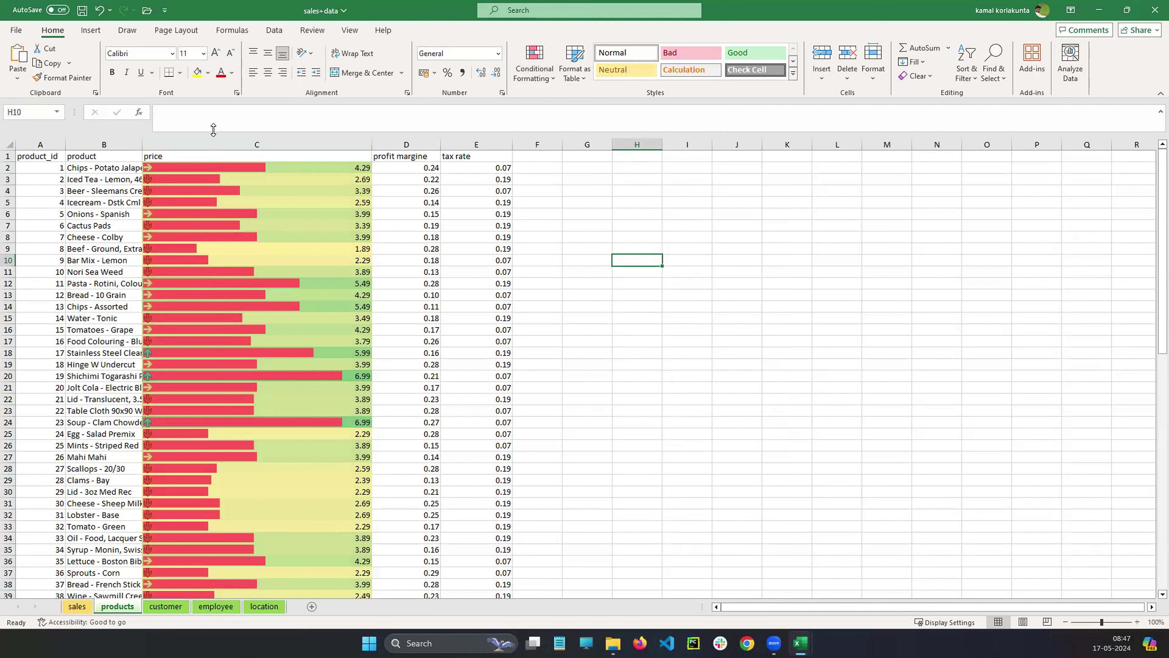
Apply blue gradient-fill data bars to the whole price column.
click(267, 138)
click(534, 69)
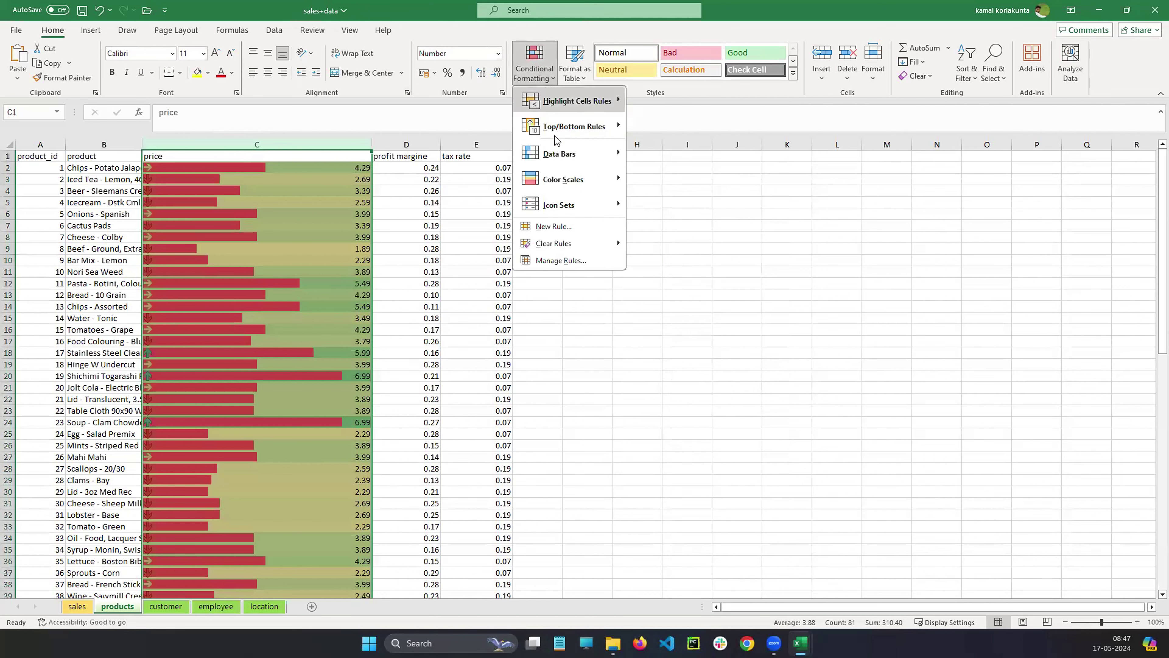
mouse_move(612, 154)
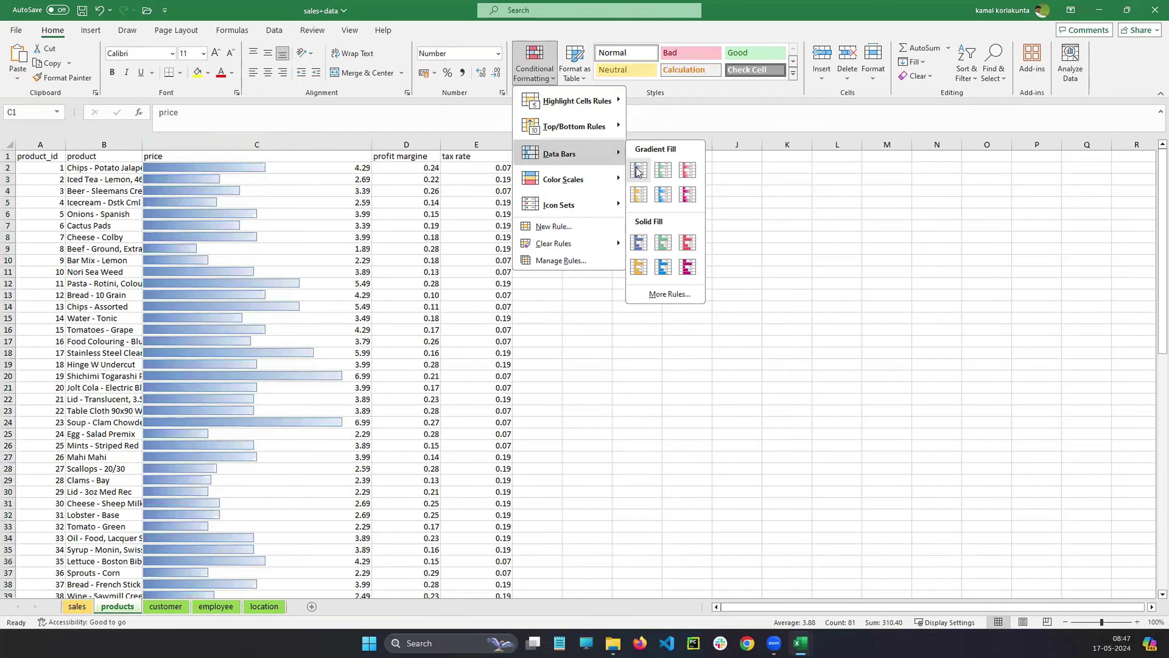
click(639, 171)
click(626, 330)
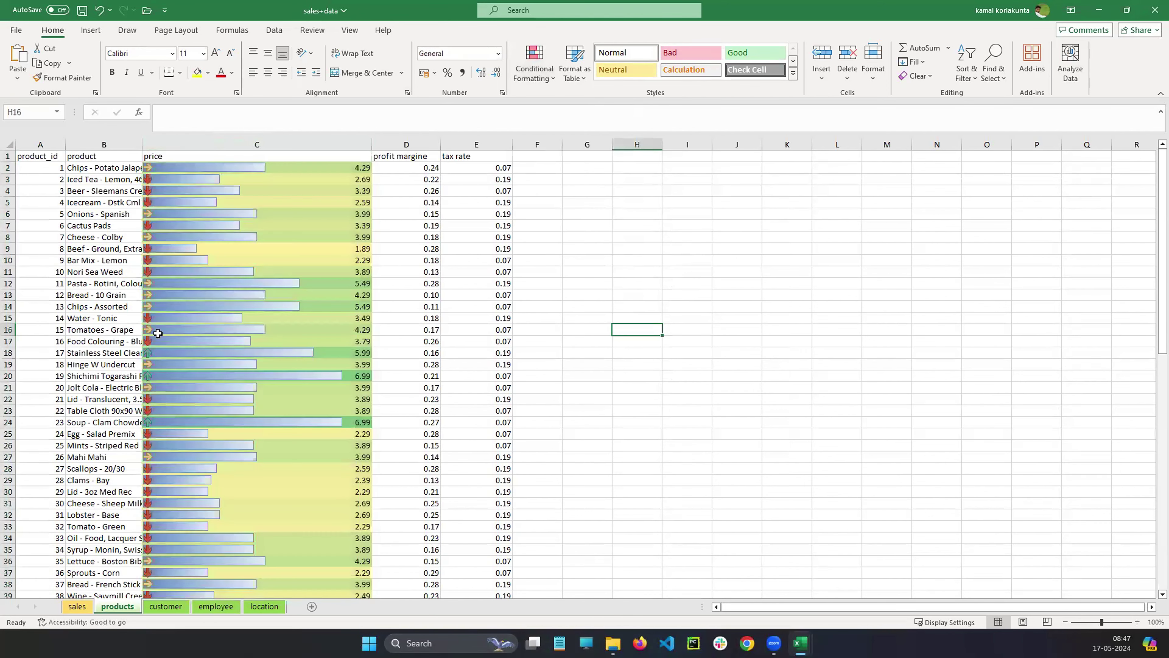
Replace the price column's data bars with orange gradient-fill data bars.
click(322, 144)
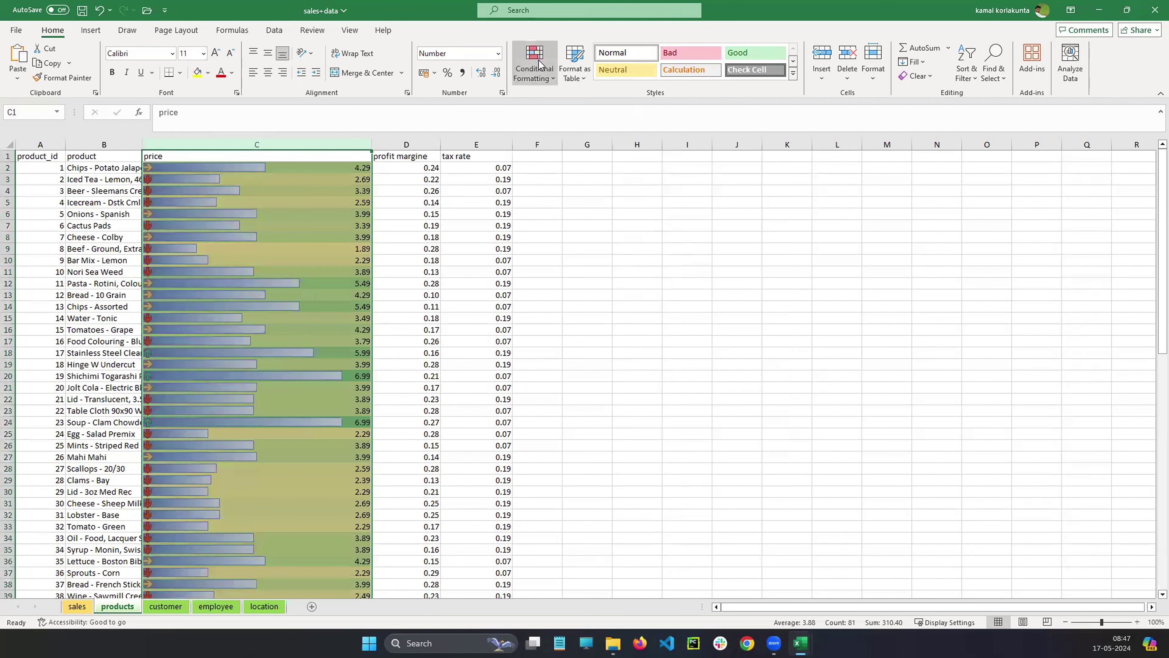
click(540, 64)
mouse_move(567, 153)
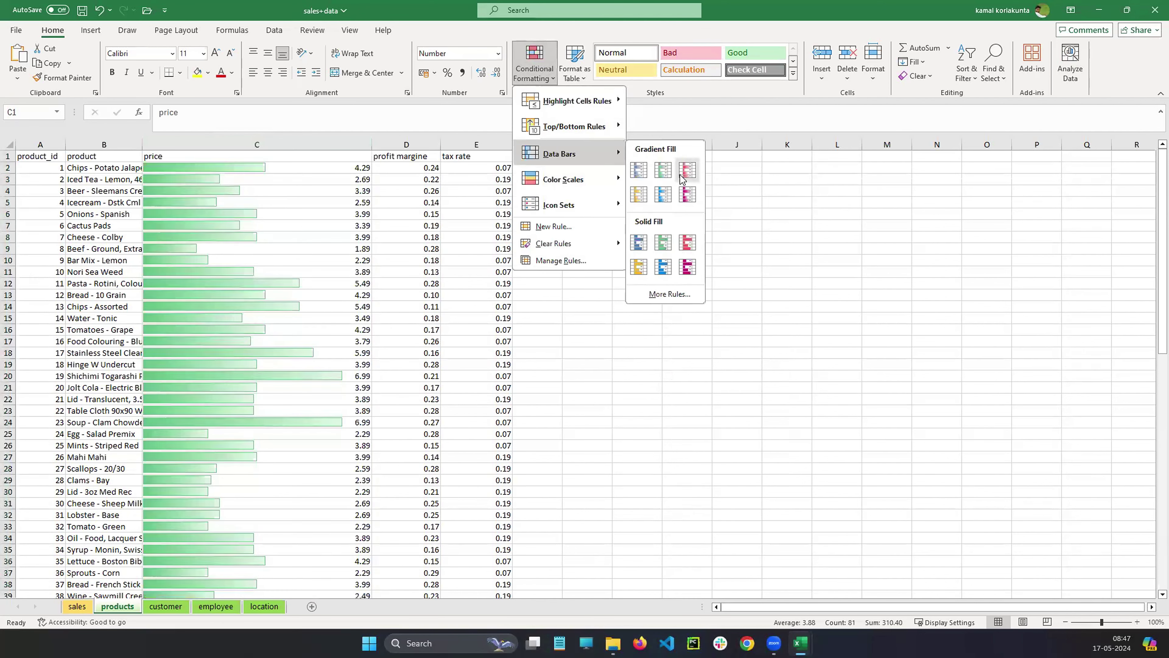
click(637, 198)
click(681, 249)
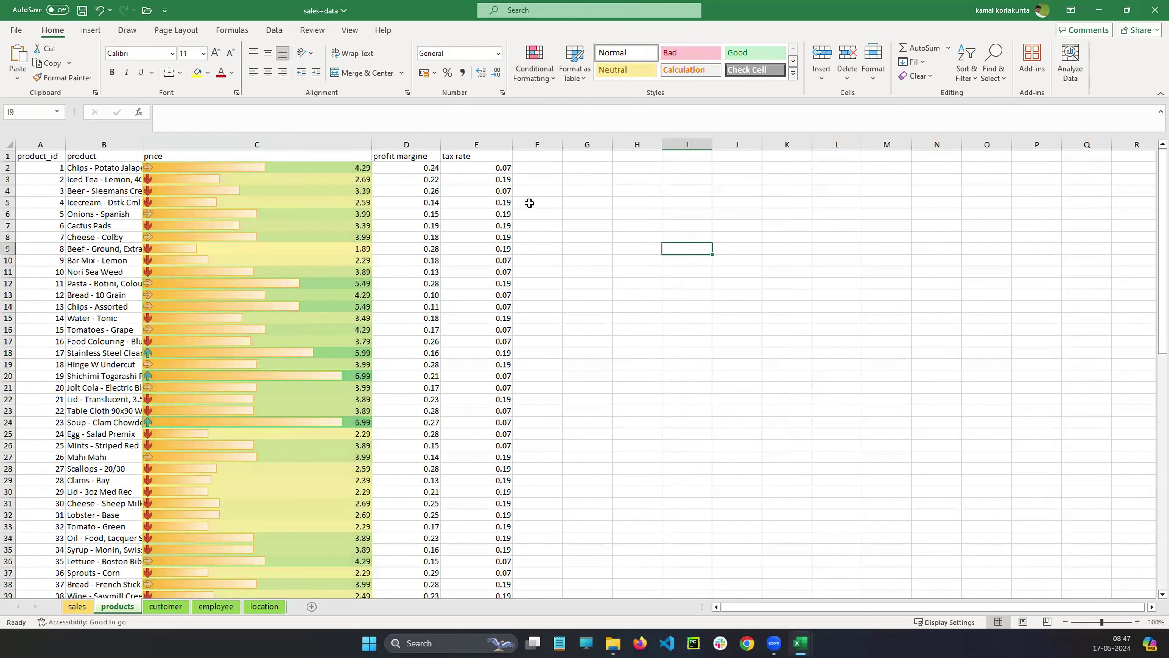
click(546, 76)
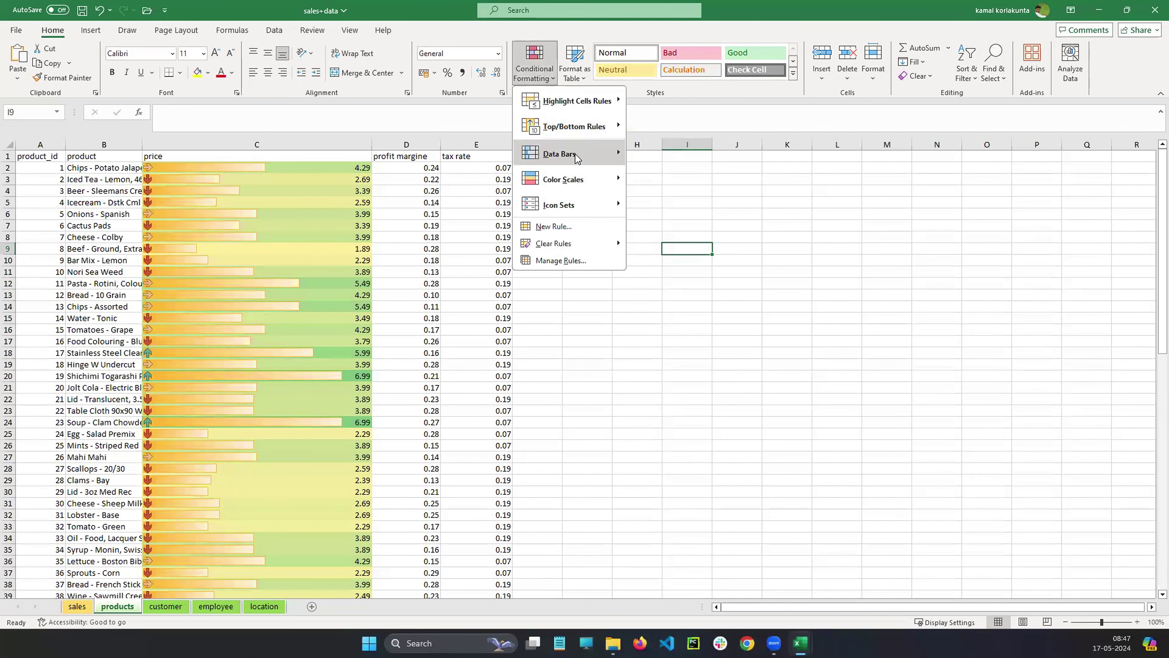
mouse_move(594, 154)
click(641, 243)
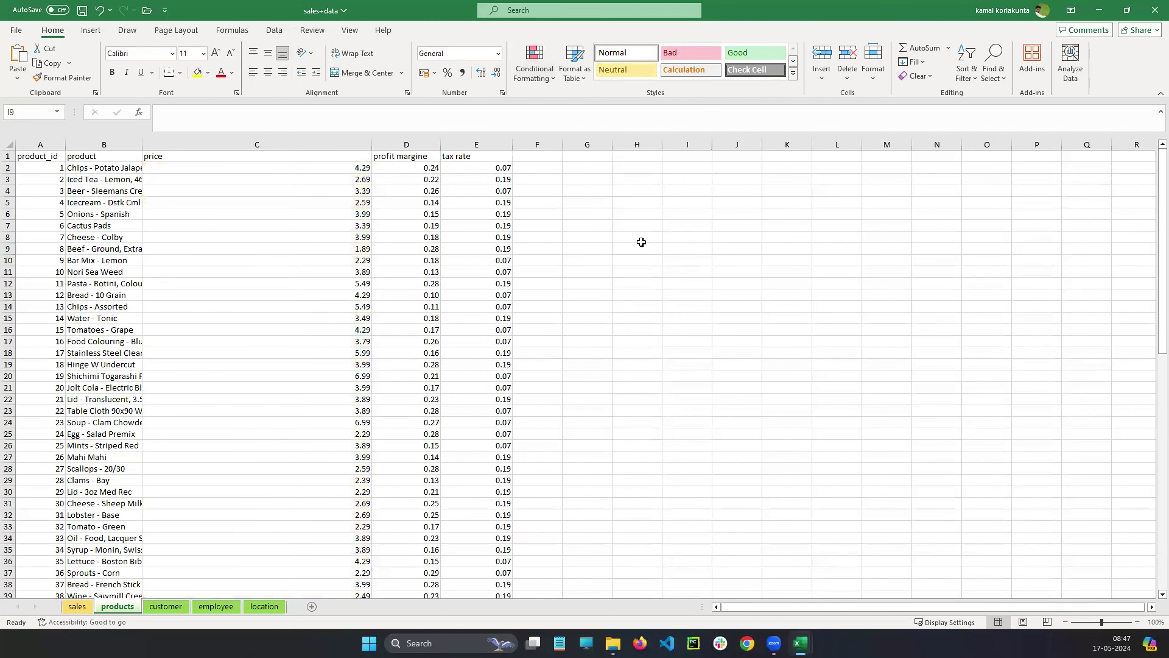
click(537, 74)
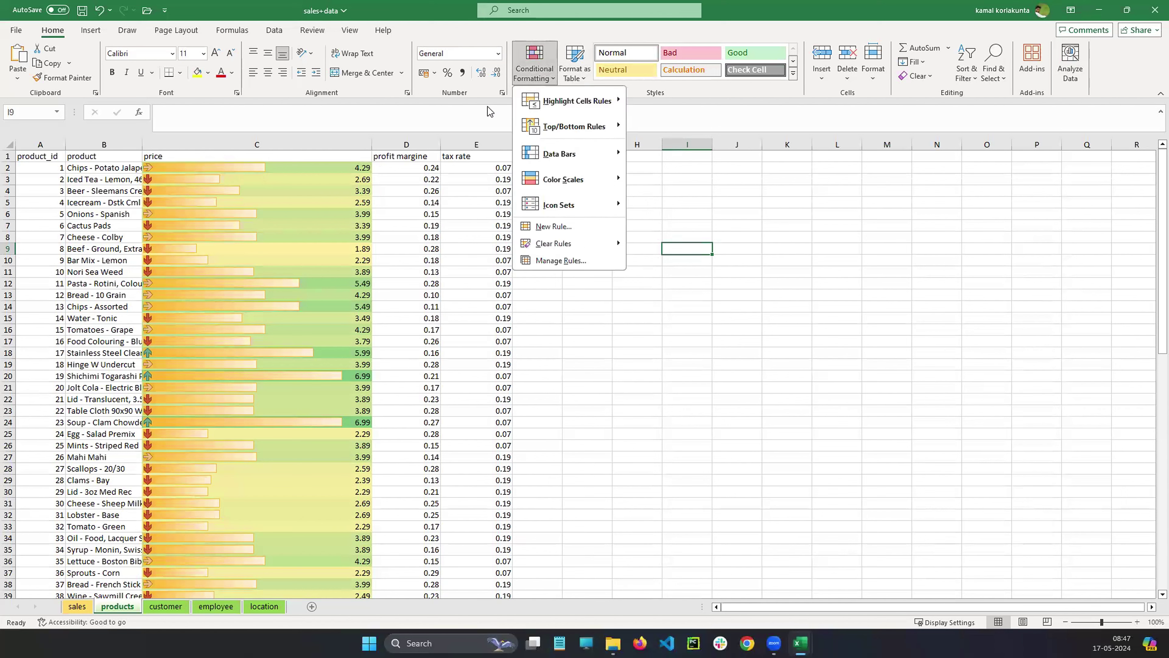
click(524, 332)
Apply blue solid-fill data bars to the whole price column.
click(251, 141)
click(534, 74)
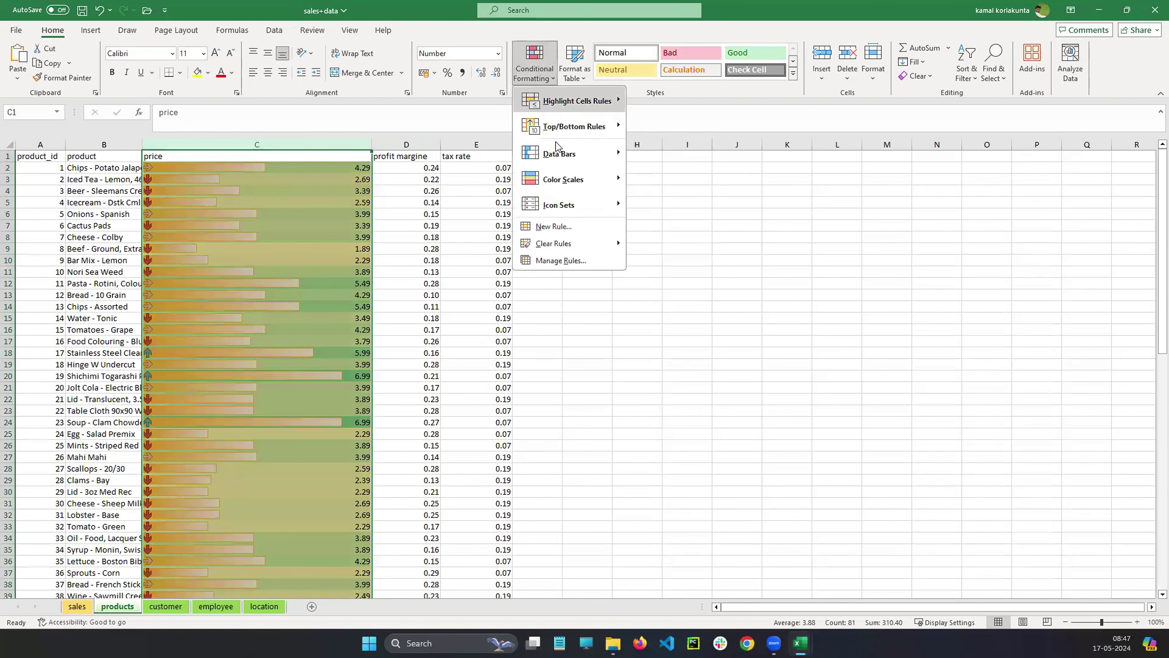
mouse_move(560, 153)
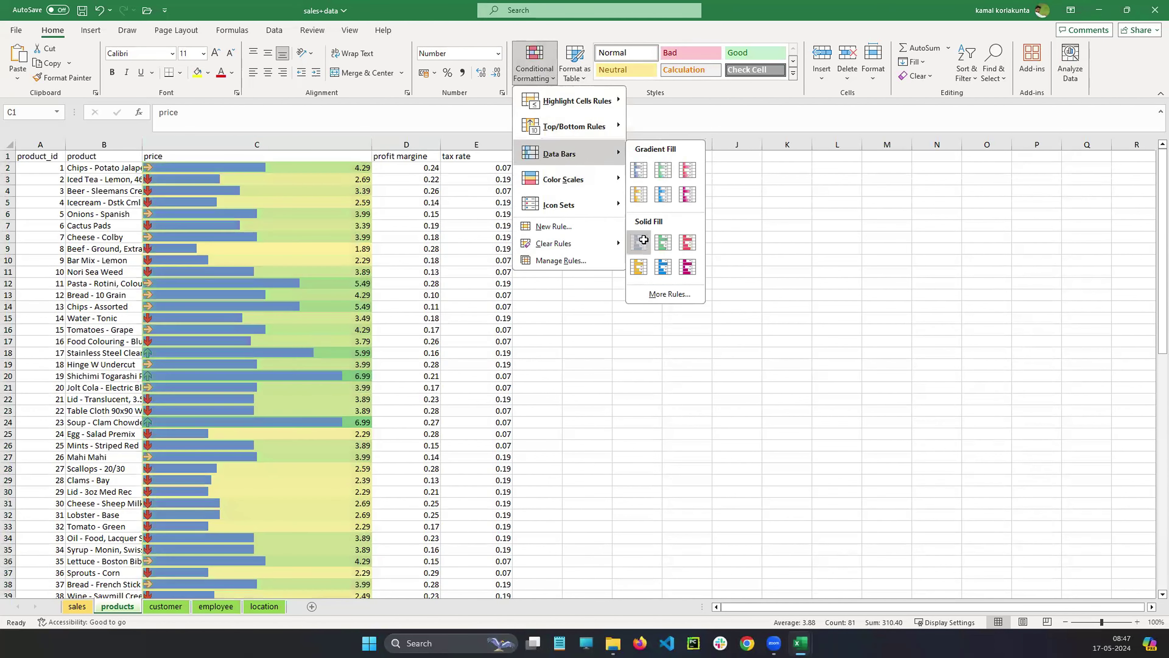
click(638, 243)
click(613, 287)
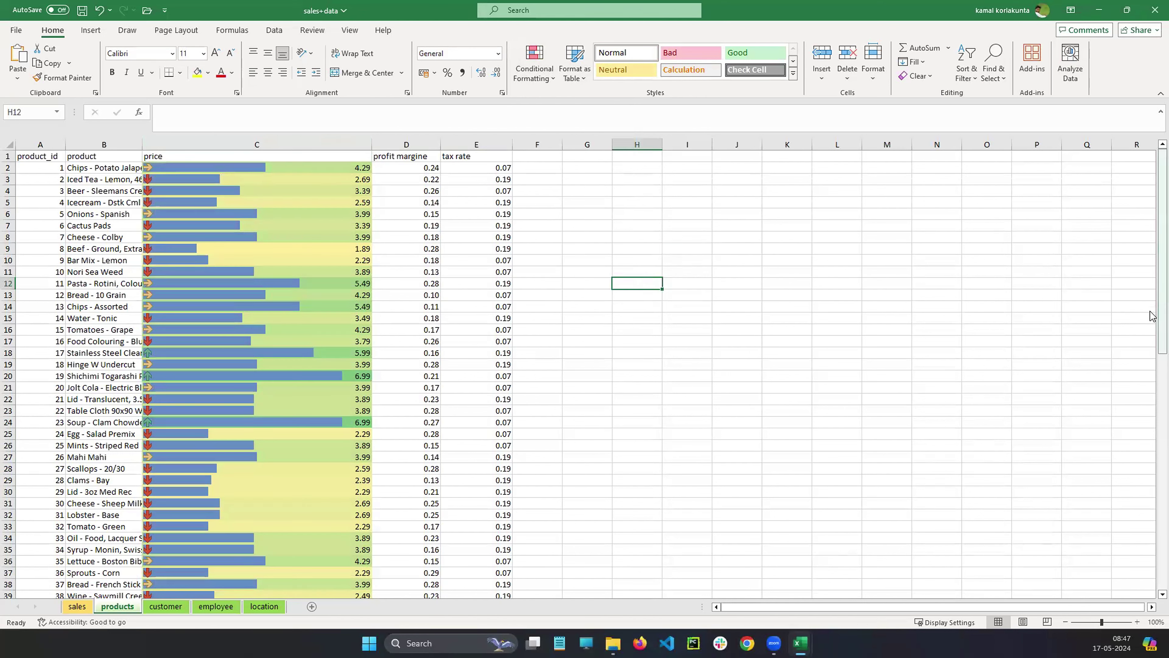
click(1103, 329)
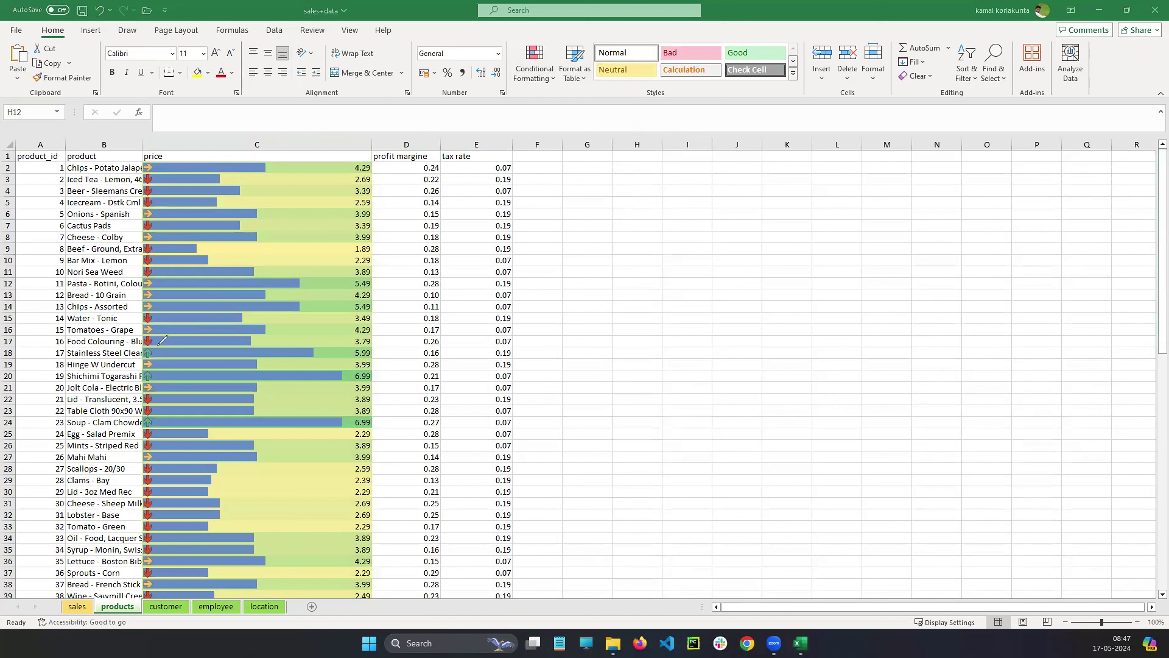
drag(158, 346, 139, 352)
mouse_move(140, 378)
mouse_down()
mouse_move(223, 377)
mouse_move(224, 386)
mouse_up()
mouse_move(151, 411)
mouse_down()
mouse_move(141, 428)
mouse_move(162, 427)
mouse_up()
mouse_move(155, 349)
mouse_down()
mouse_move(140, 359)
mouse_move(157, 357)
mouse_up()
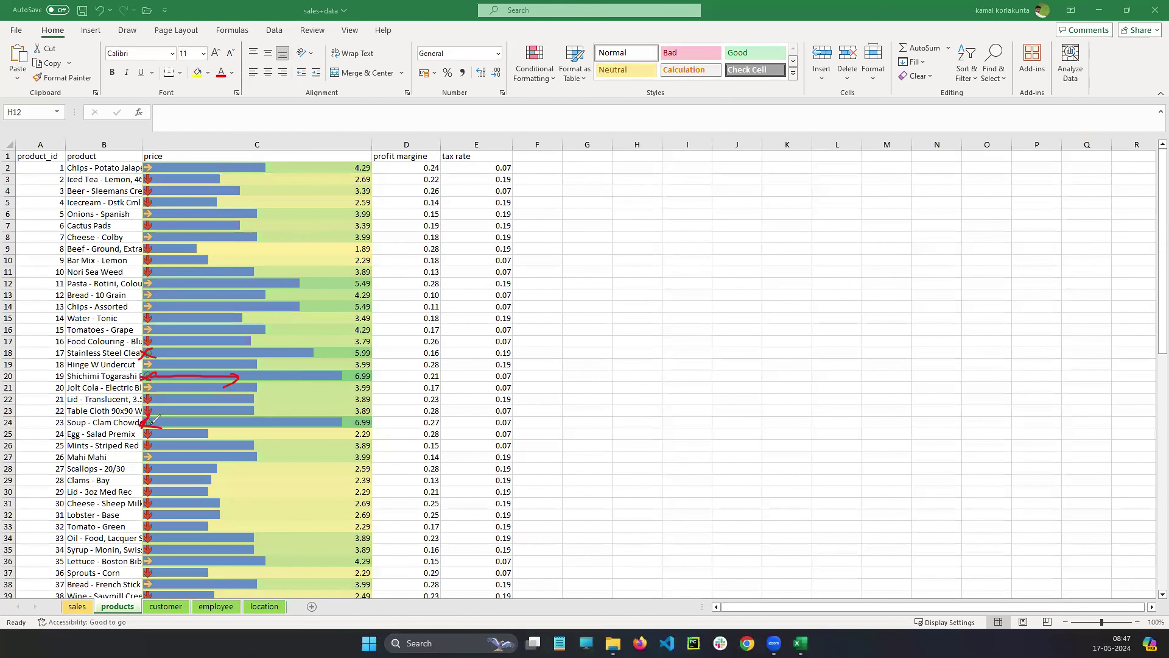
mouse_move(153, 354)
mouse_down()
mouse_move(316, 349)
mouse_move(308, 362)
mouse_up()
mouse_move(161, 160)
mouse_down()
mouse_move(140, 177)
mouse_move(139, 264)
mouse_move(161, 282)
mouse_move(161, 160)
mouse_up()
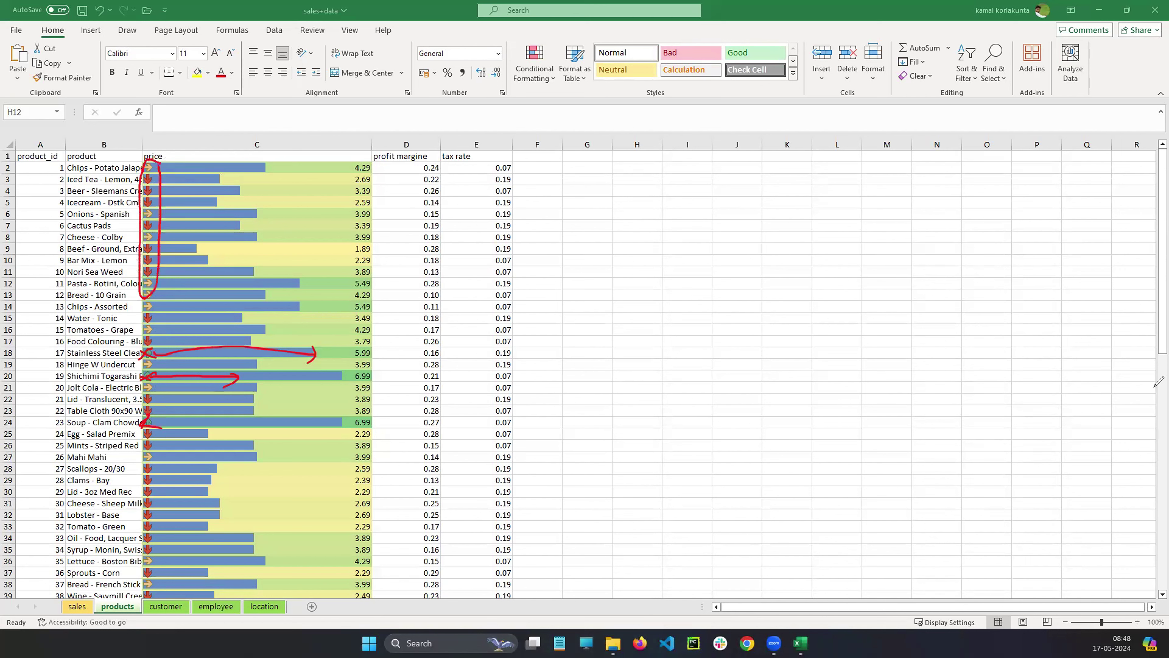
click(1101, 448)
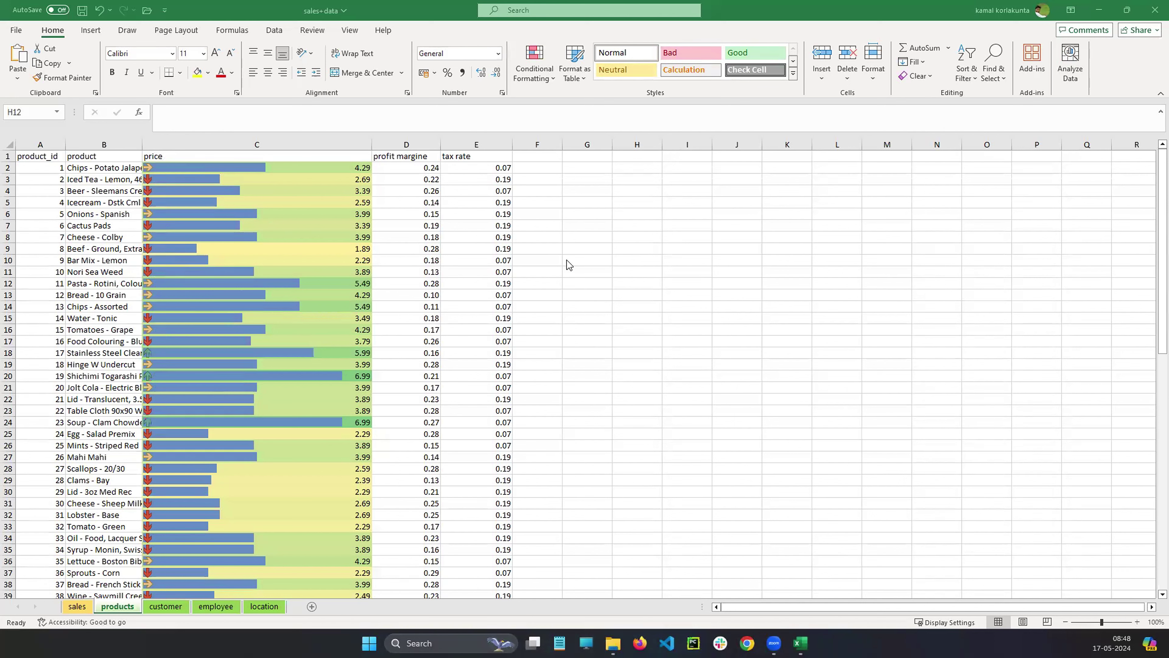
Clear the conditional formatting rules from the selected price column and undo the clearing.
click(201, 141)
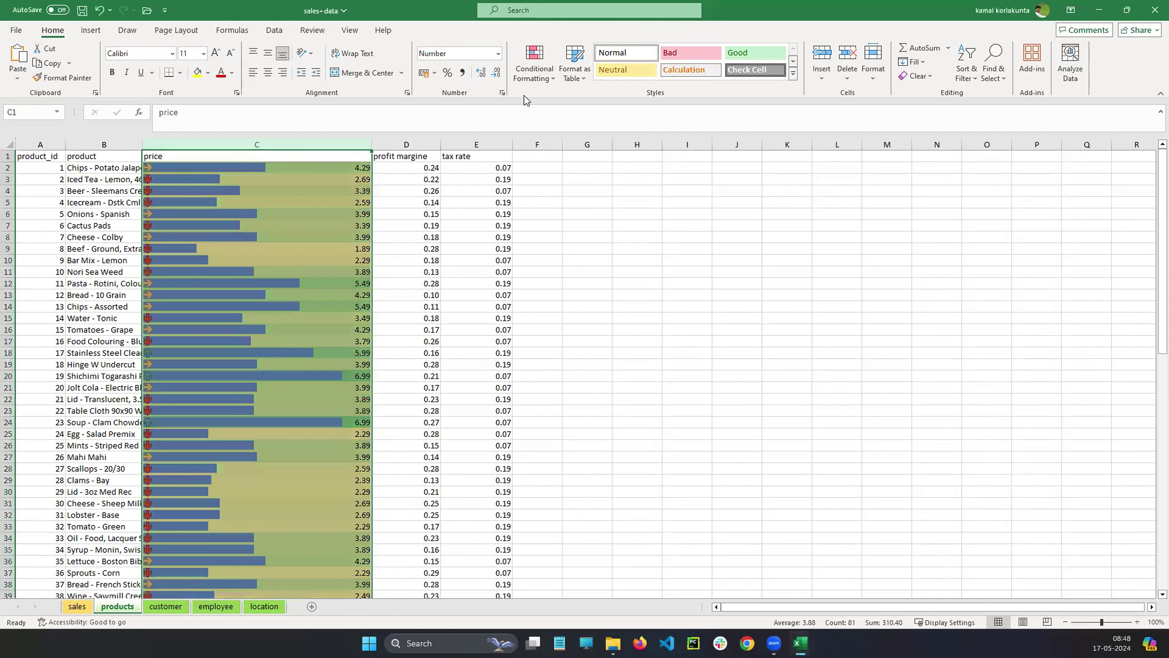
click(534, 62)
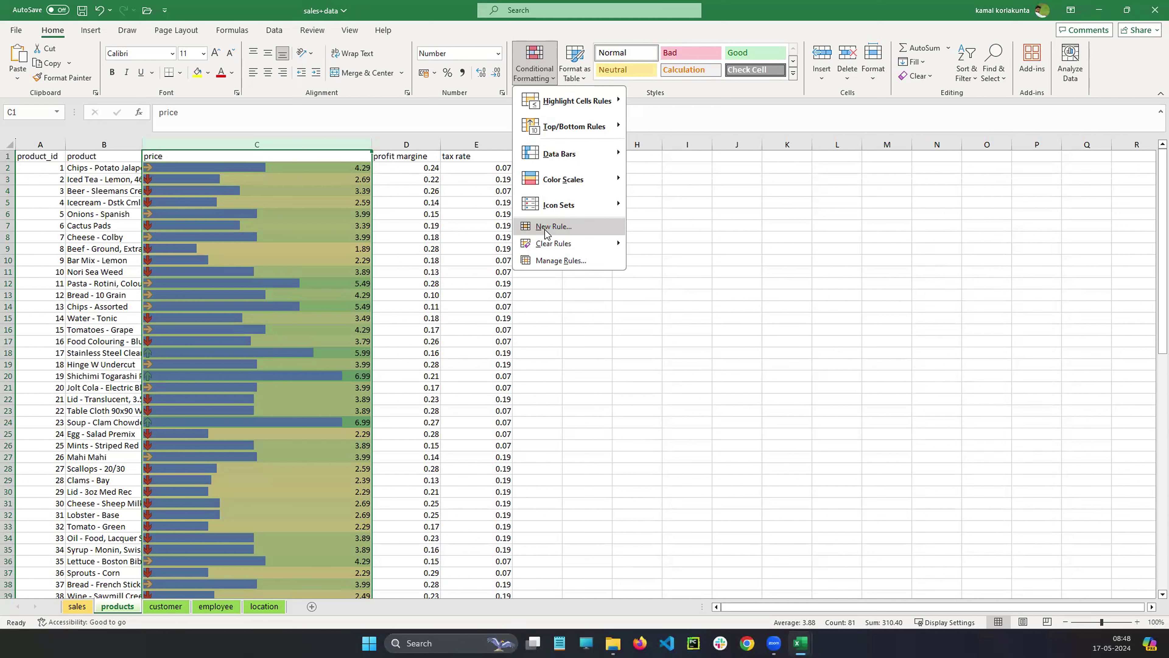
mouse_move(551, 247)
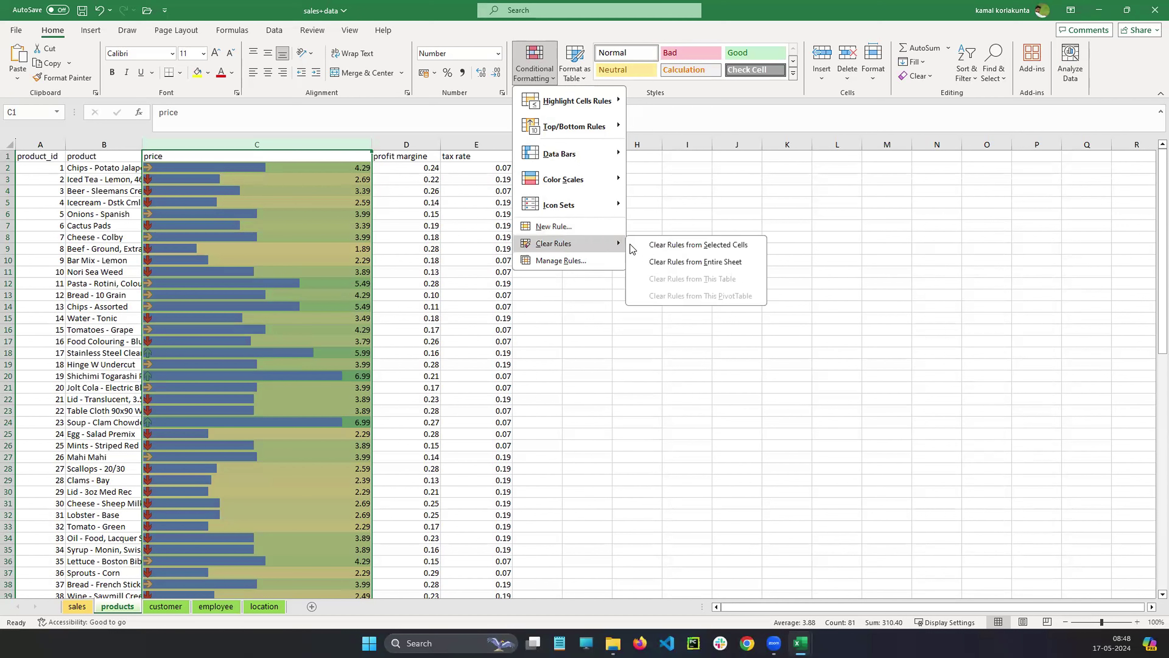
click(693, 246)
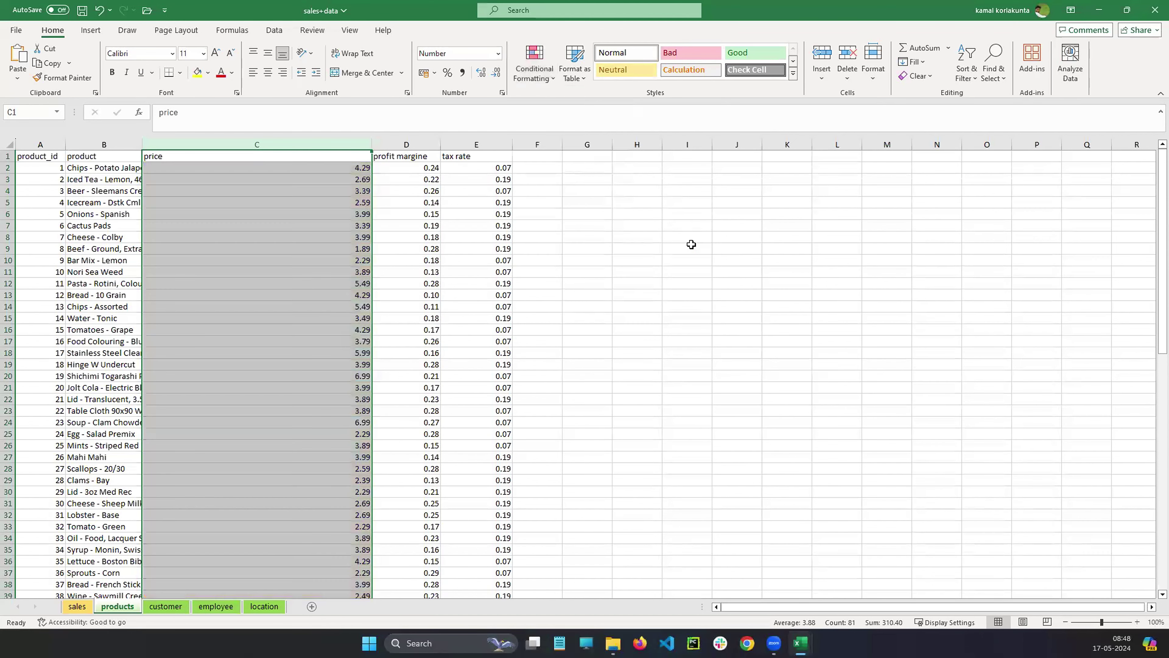
click(692, 245)
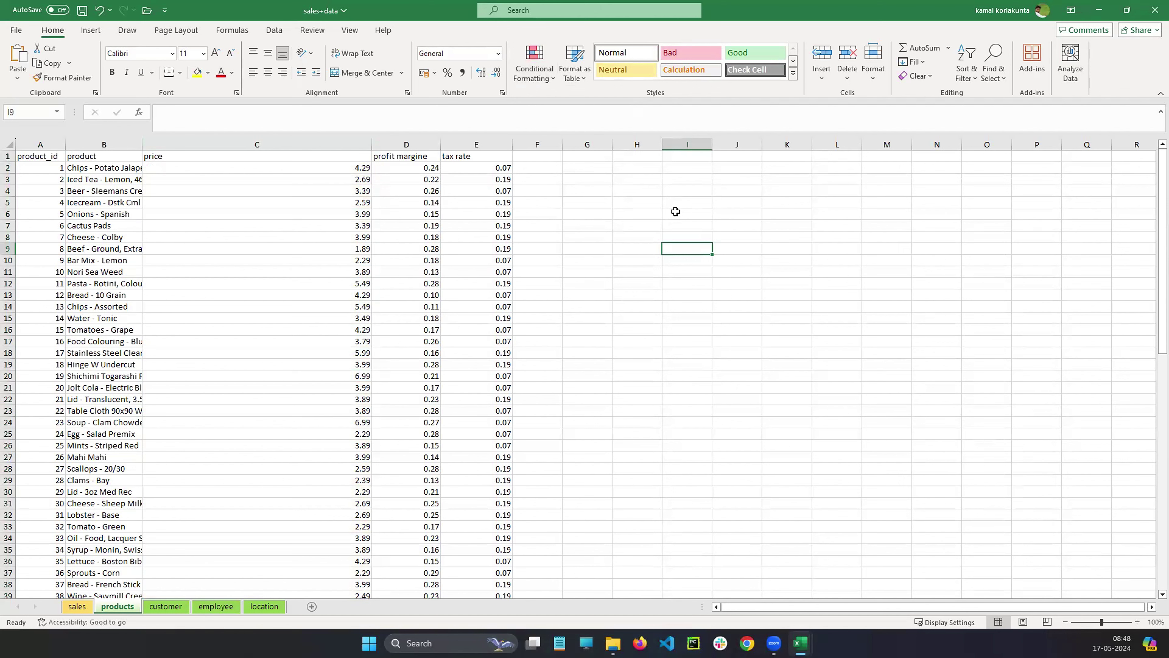
key(ctrl+z)
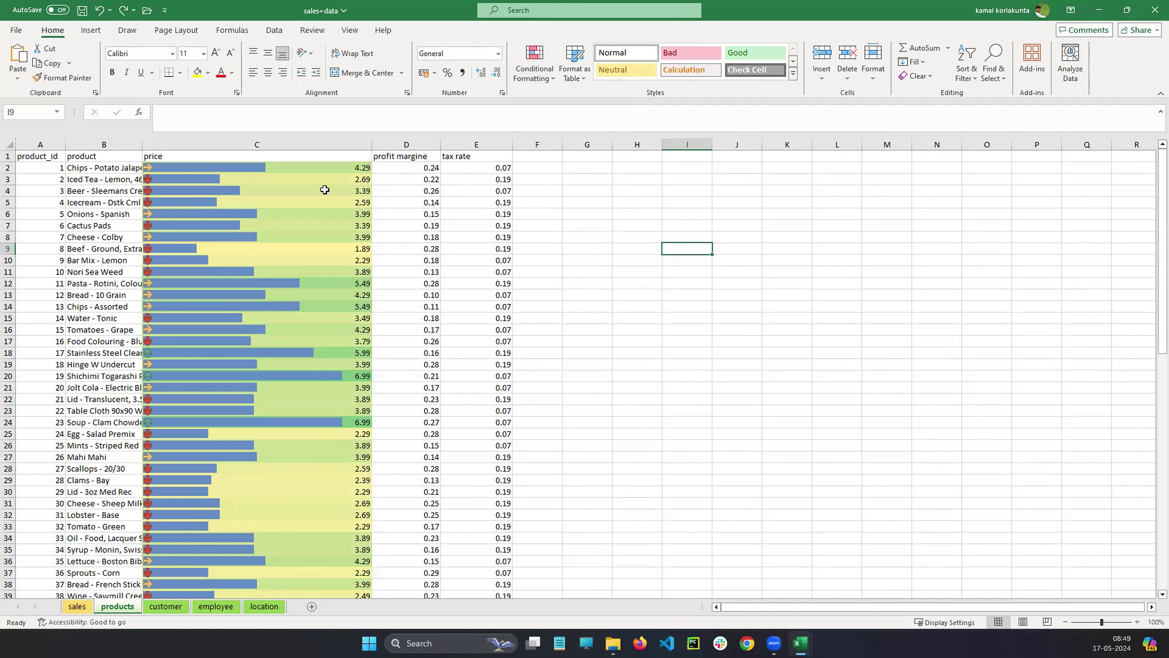
Select the price and profit margine columns together and clear the conditional formatting rules from the selected cells.
click(284, 153)
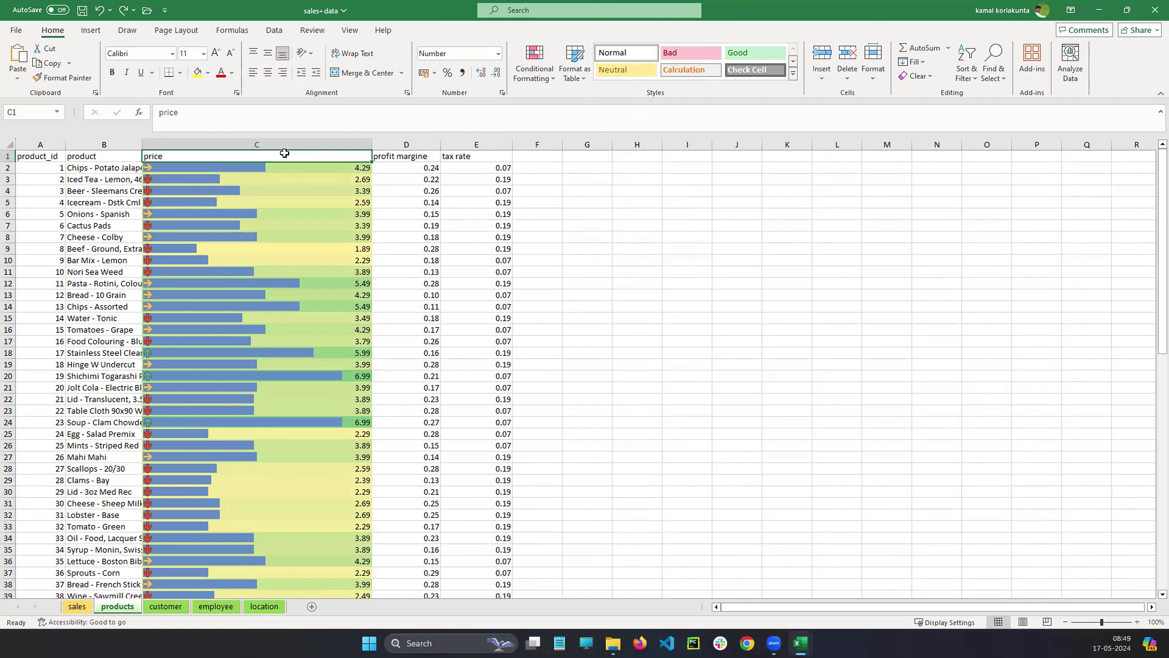
key(shift+Down)
click(283, 138)
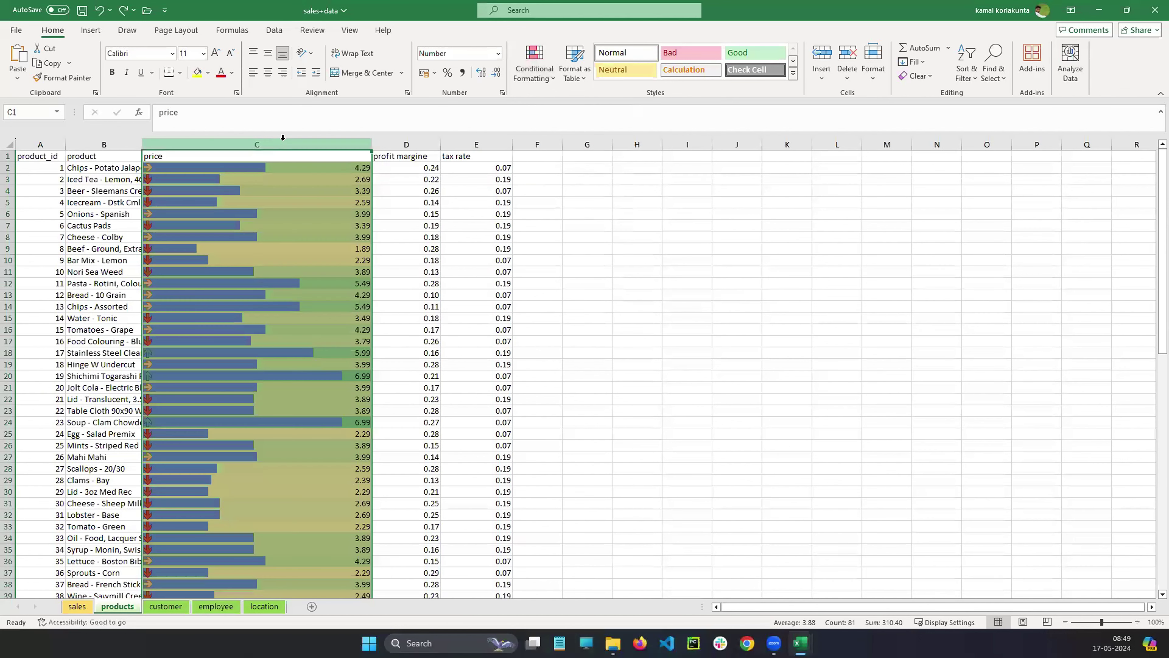
drag(282, 137, 437, 144)
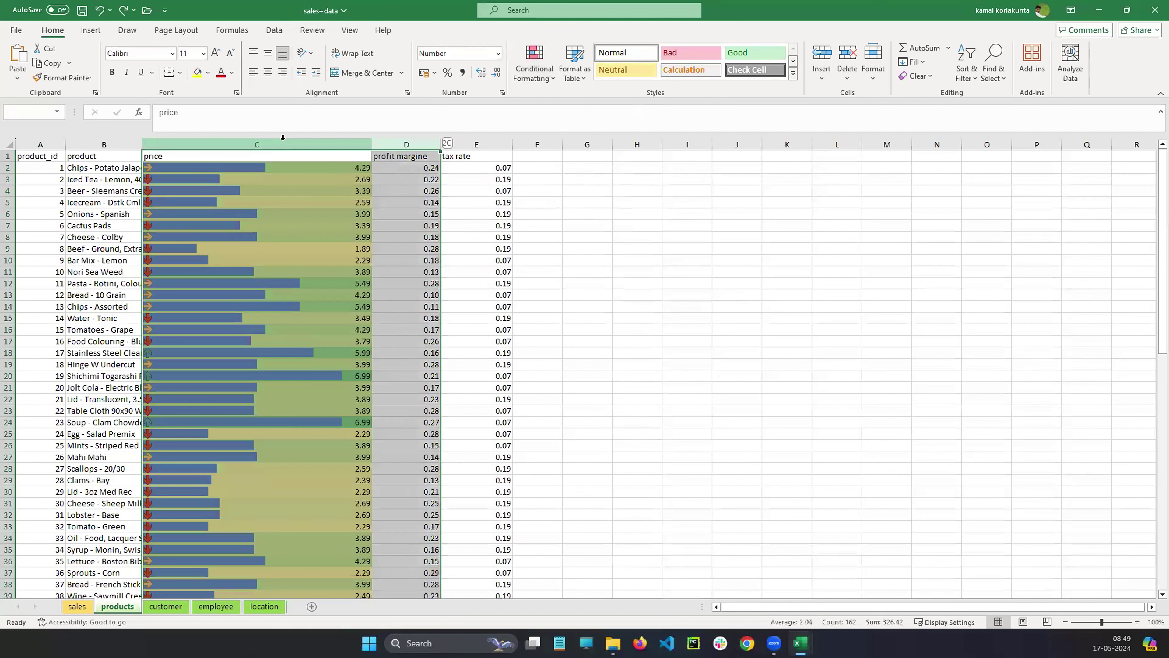
click(546, 68)
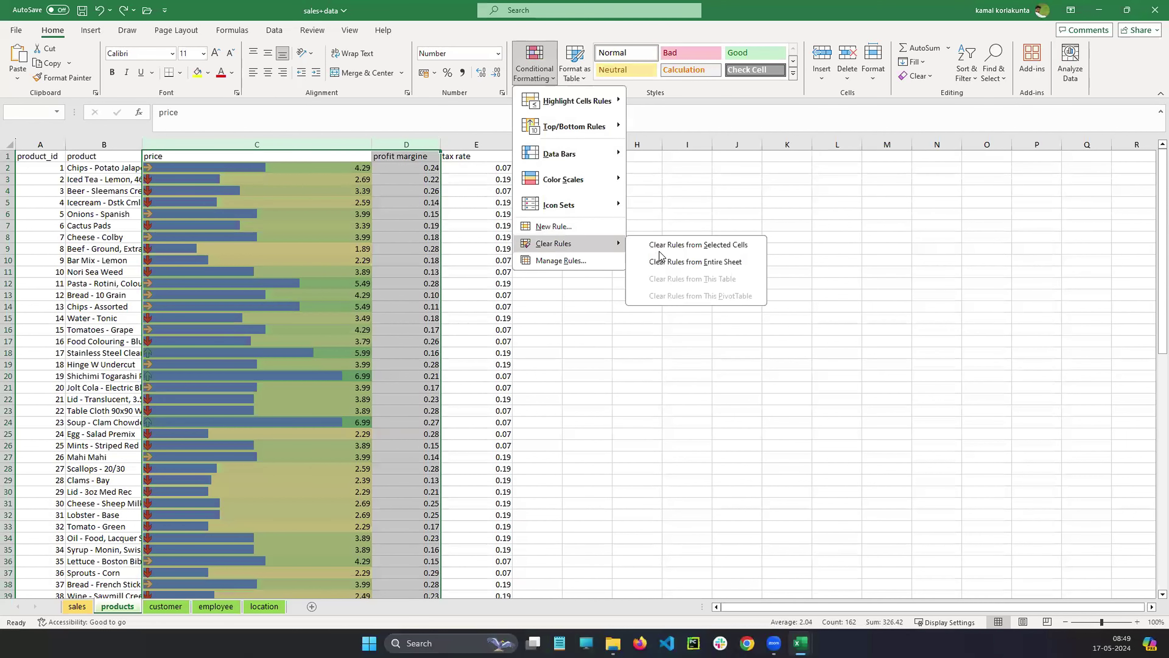
click(639, 244)
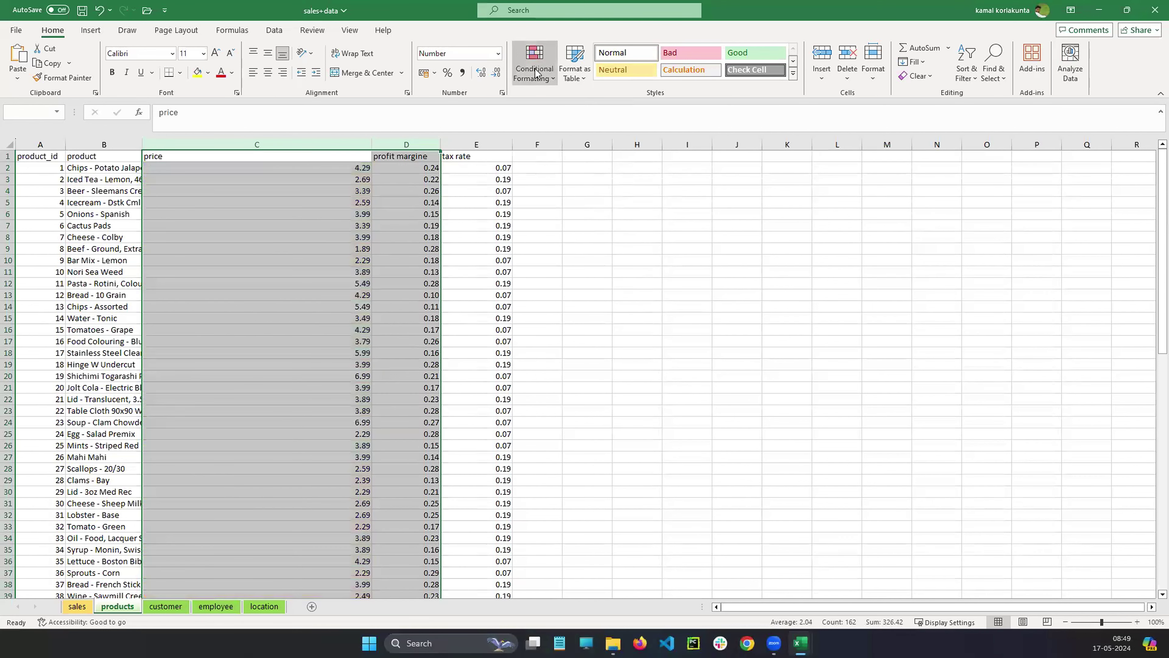
click(538, 73)
mouse_move(548, 158)
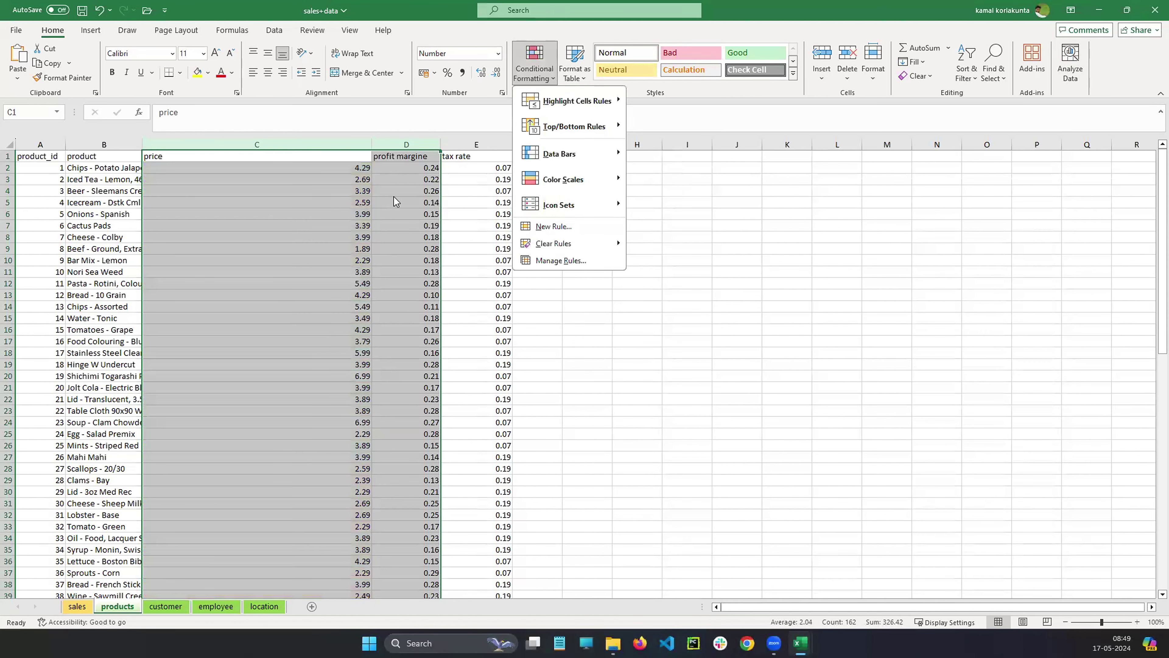
click(623, 299)
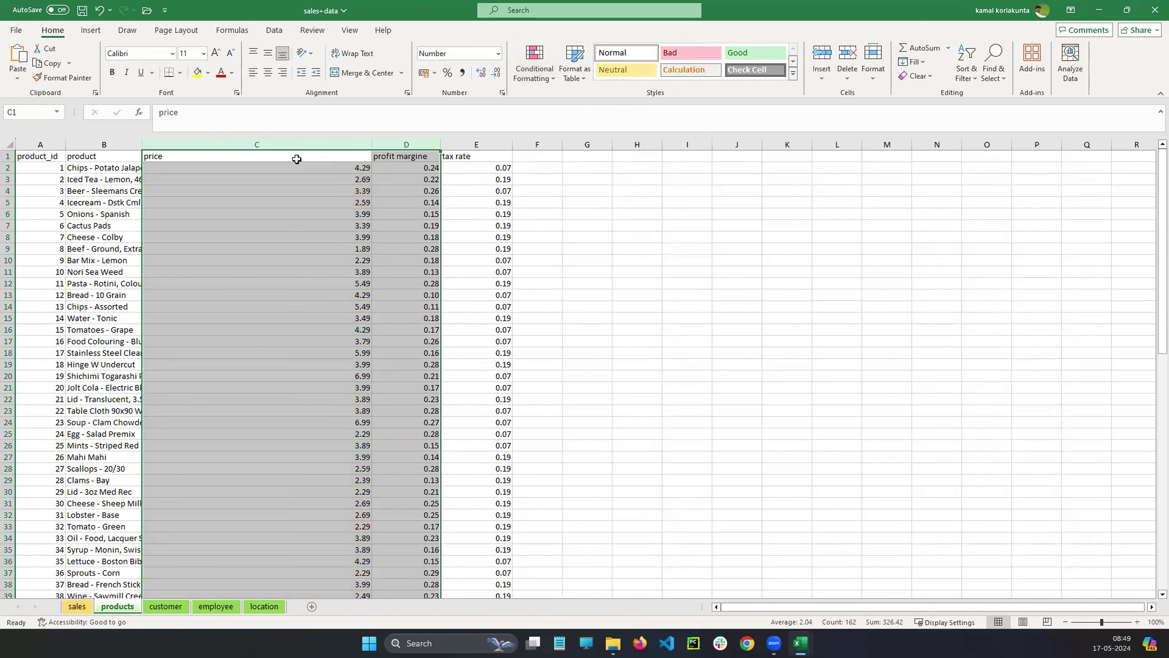
Add the product_id and tax rate columns to the price and profit margine selection and apply blue solid-fill data bars to all four.
ctrl+click(37, 156)
ctrl+click(40, 144)
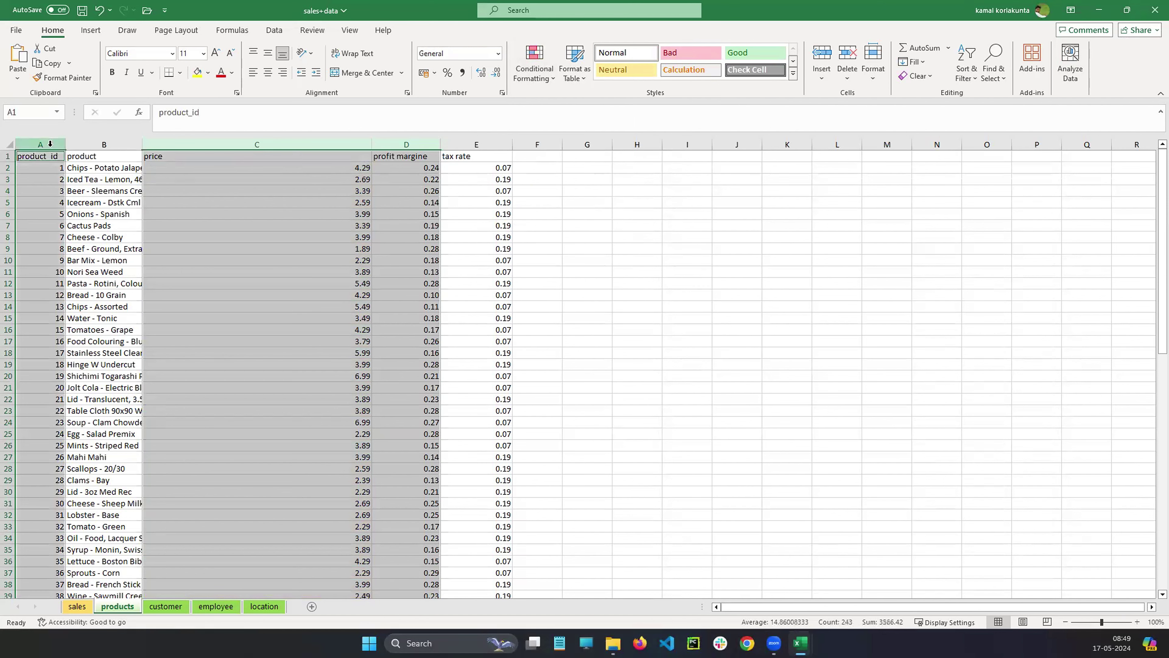
ctrl+click(472, 144)
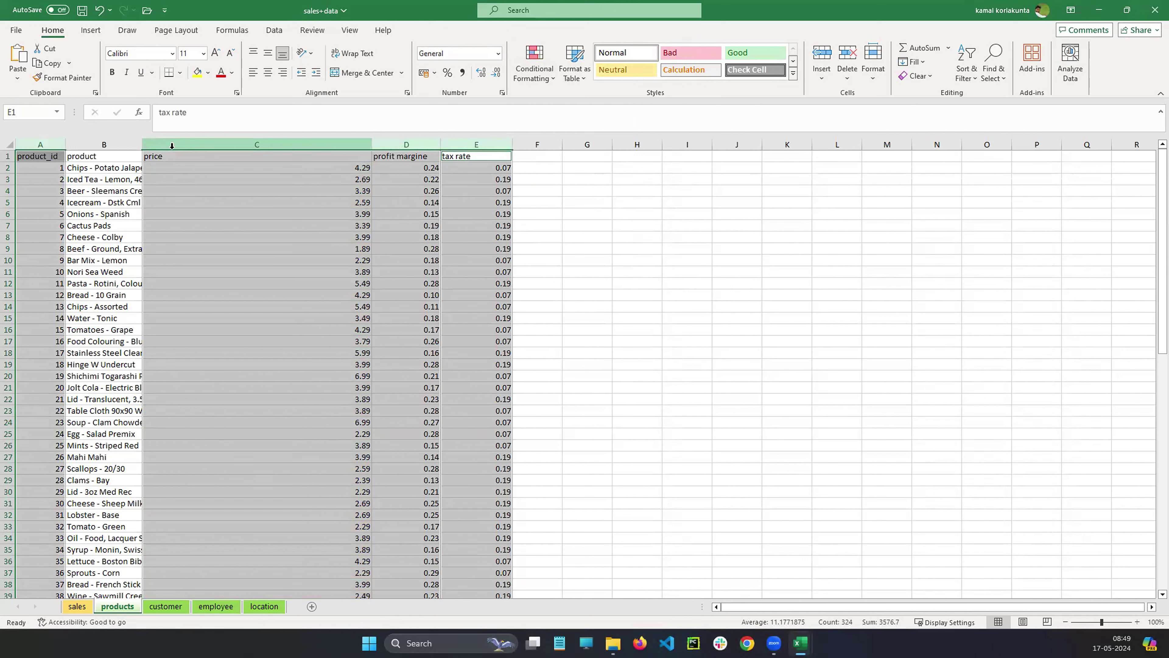
click(535, 73)
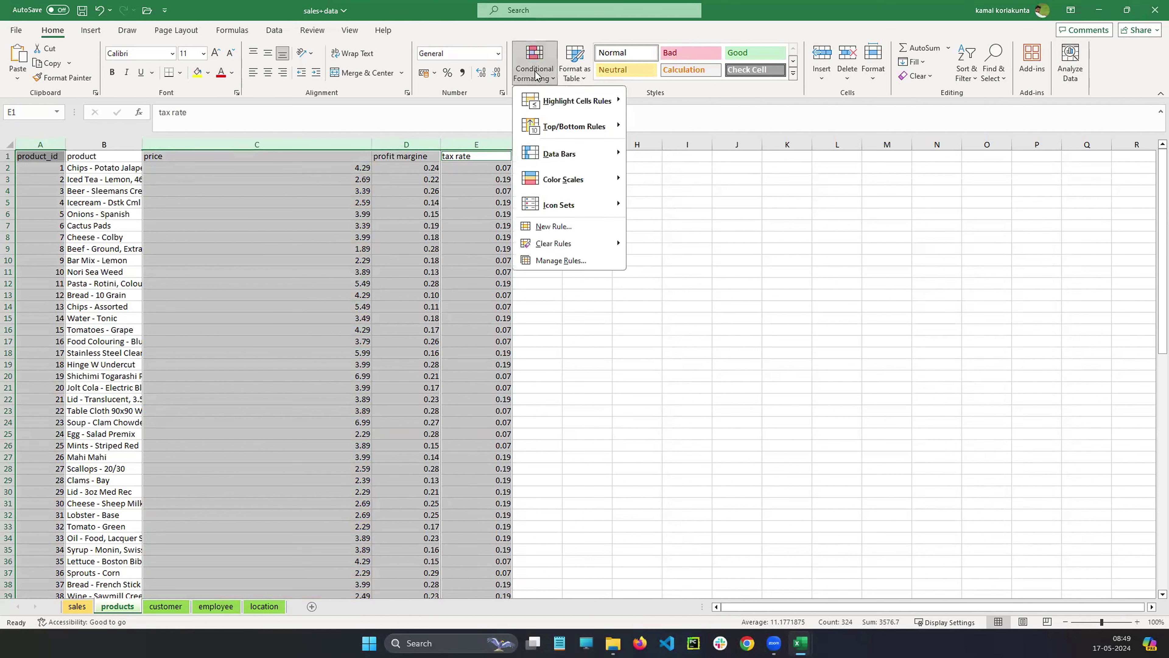
mouse_move(559, 156)
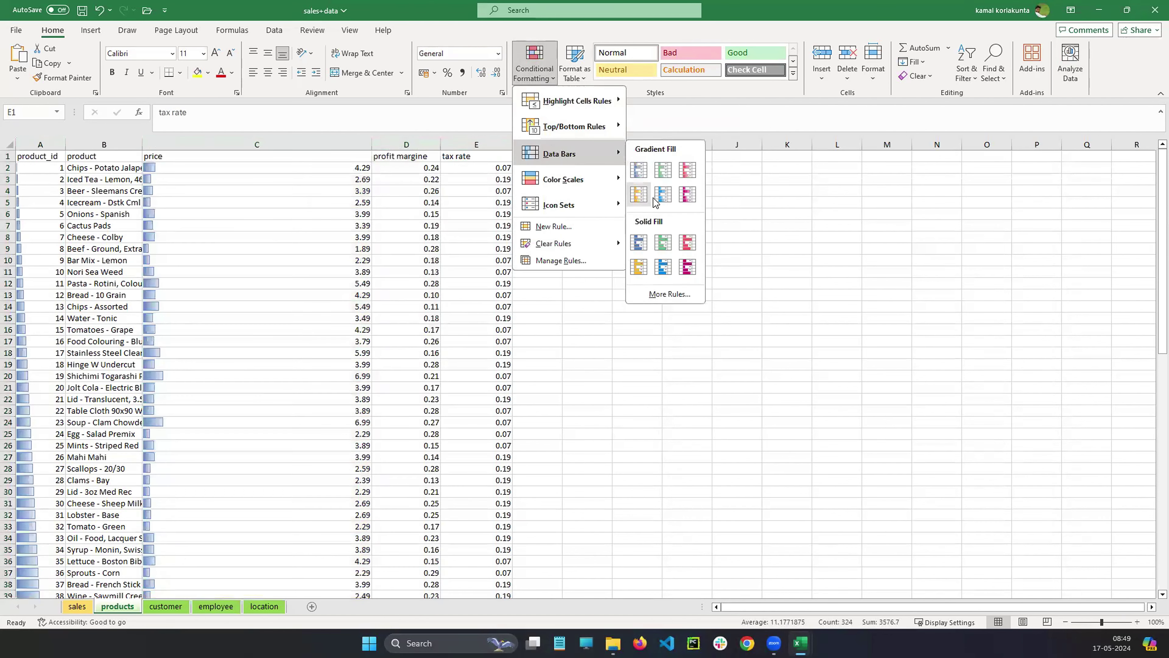
click(639, 243)
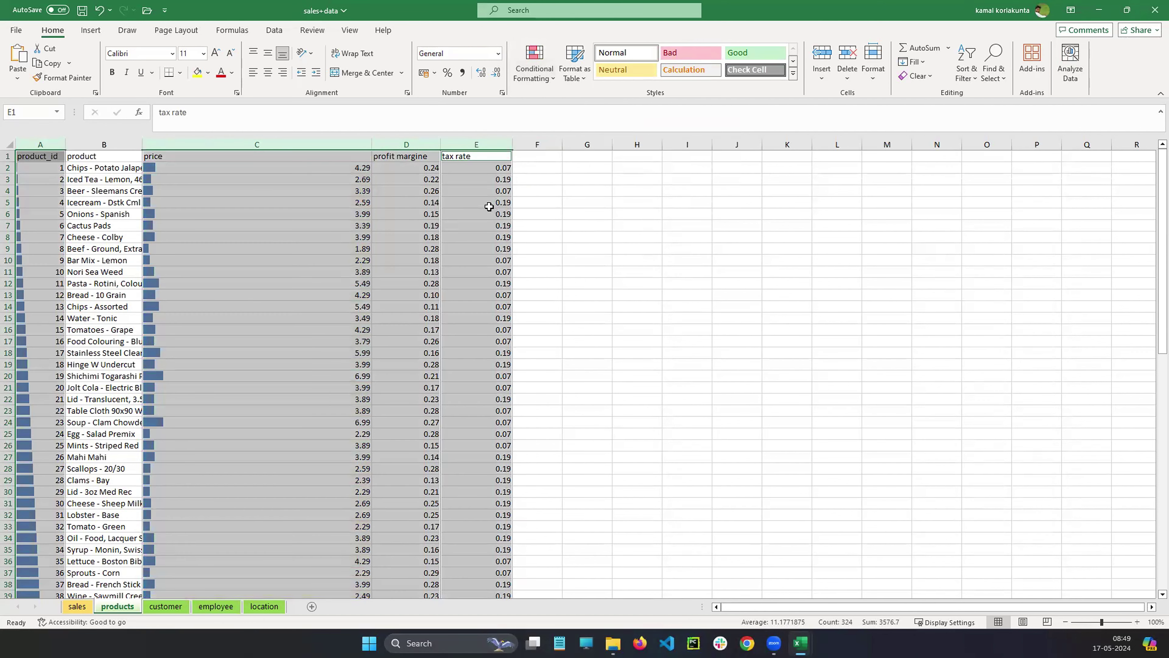
click(577, 204)
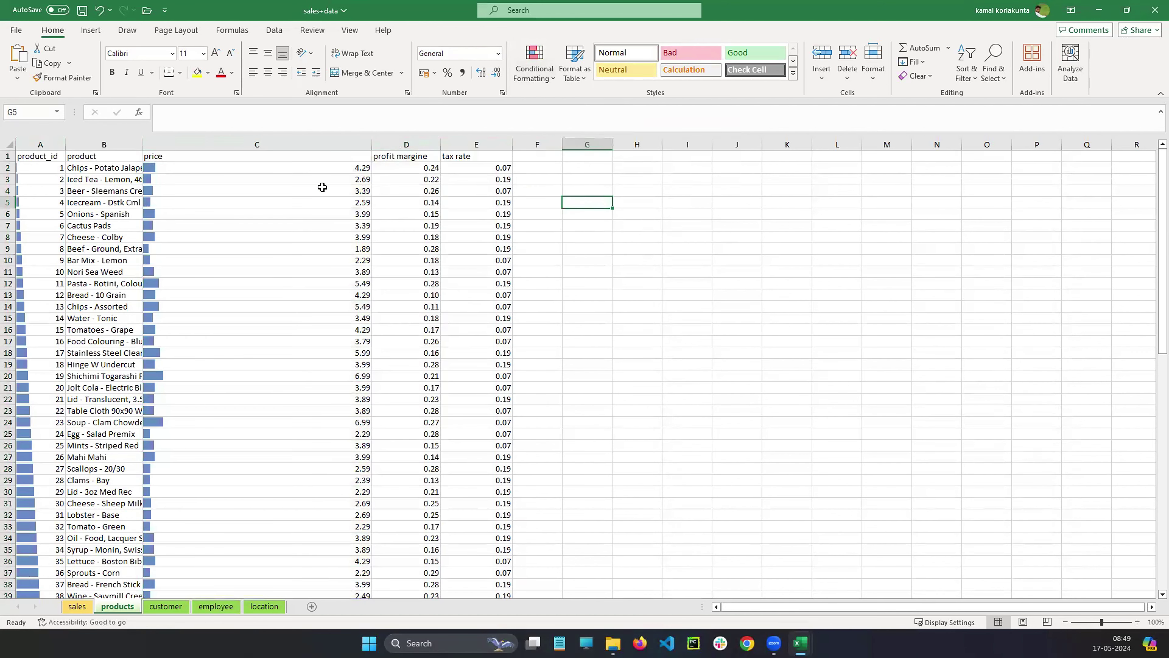
Undo the blue data bars applied to the product_id, price, profit margine and tax rate columns.
key(ctrl+z)
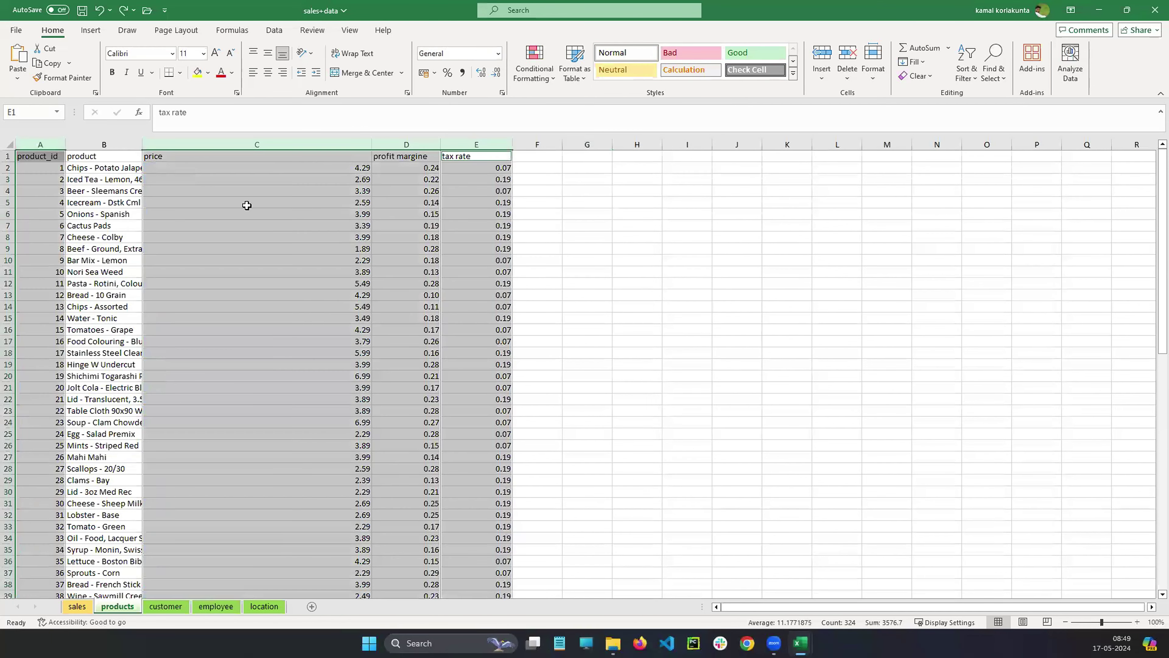
click(244, 204)
Reselect the product_id, price, profit margine and tax rate columns, apply blue solid-fill data bars and undo them.
click(39, 145)
click(257, 144)
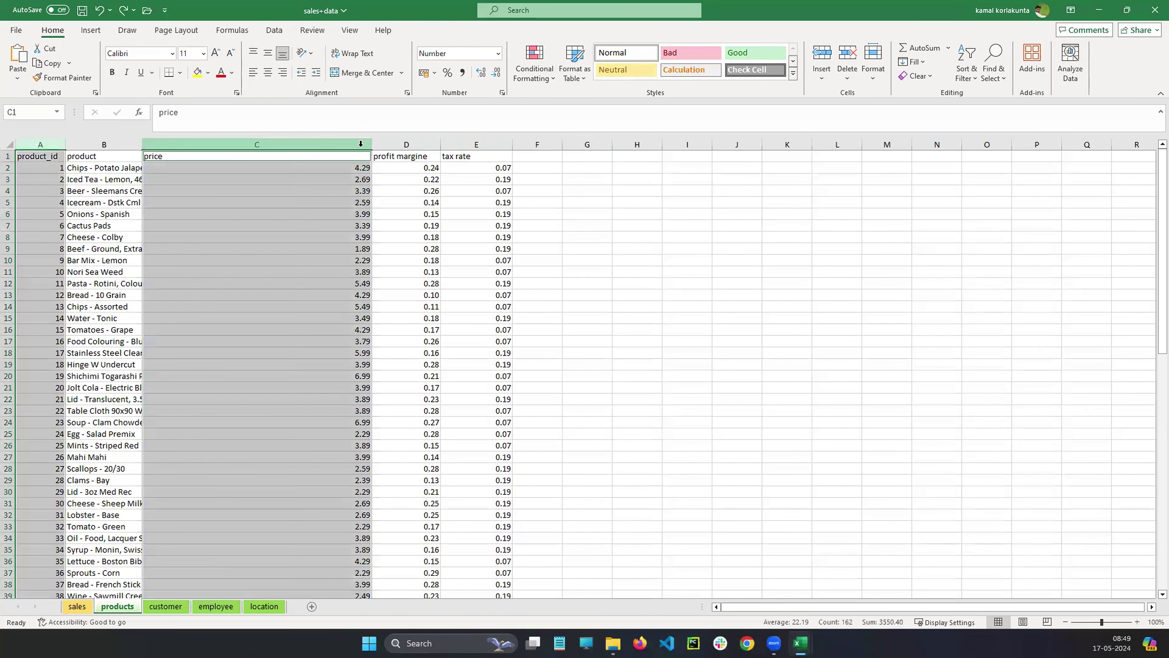
ctrl+click(393, 144)
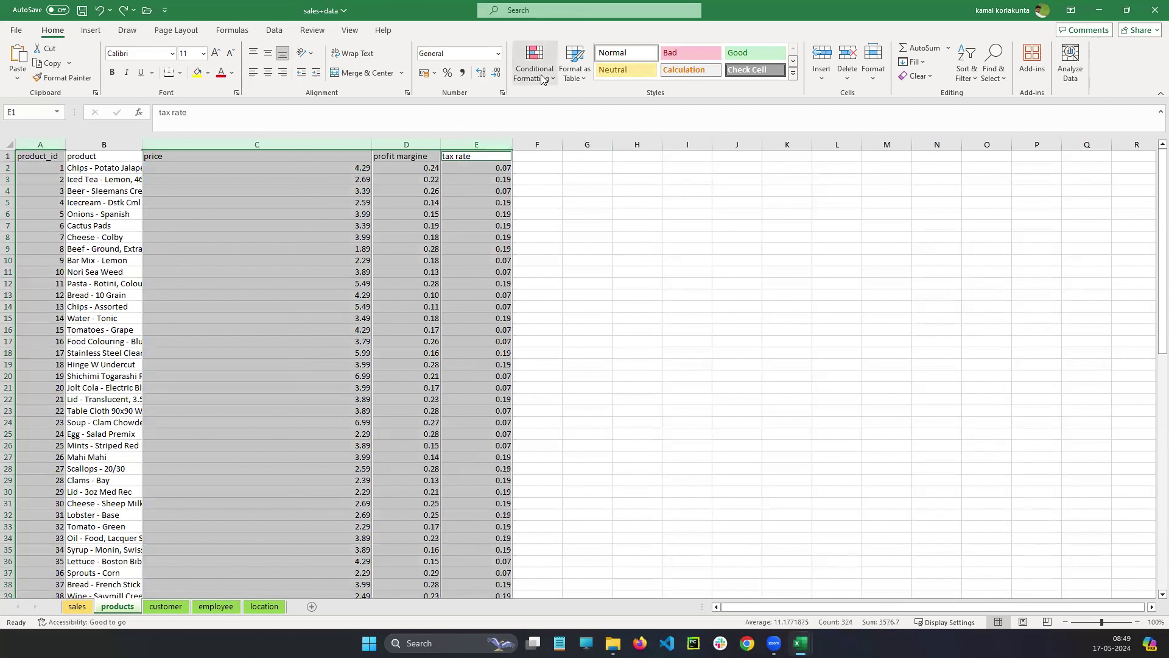
click(534, 65)
mouse_move(575, 154)
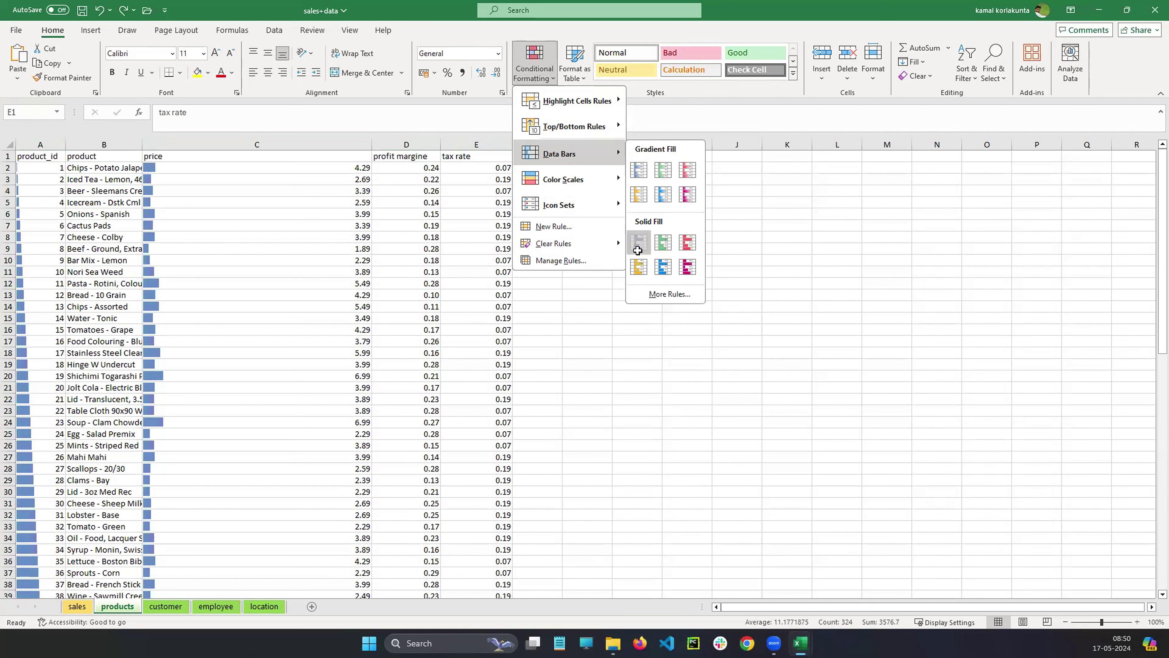
click(638, 249)
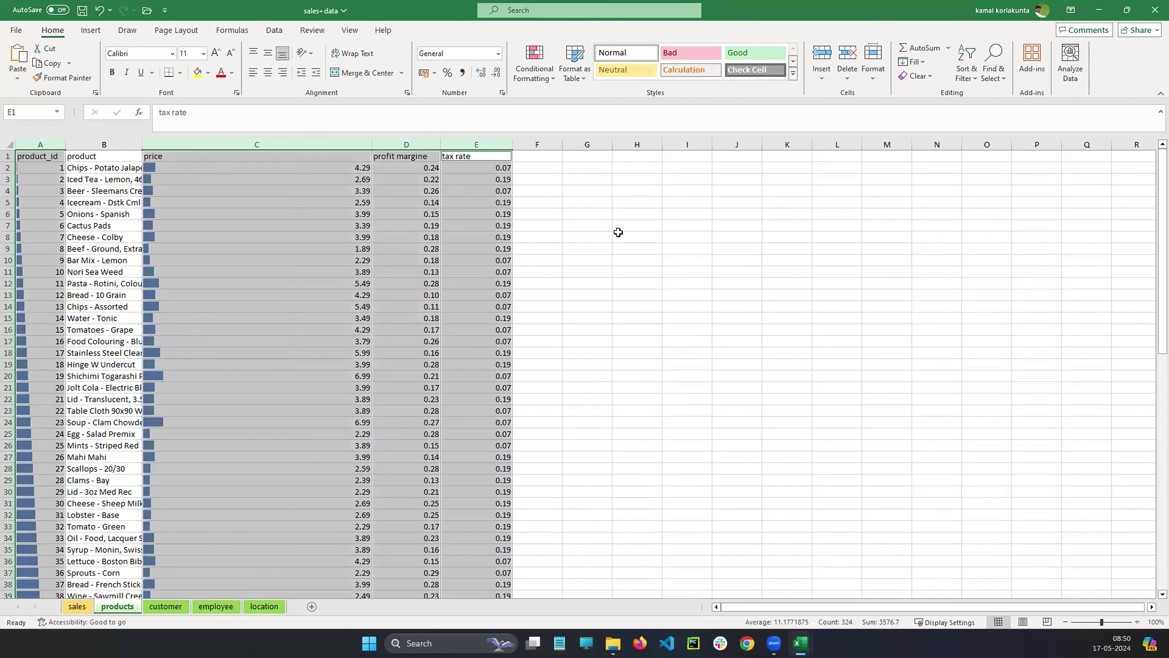
key(ctrl+z)
click(618, 232)
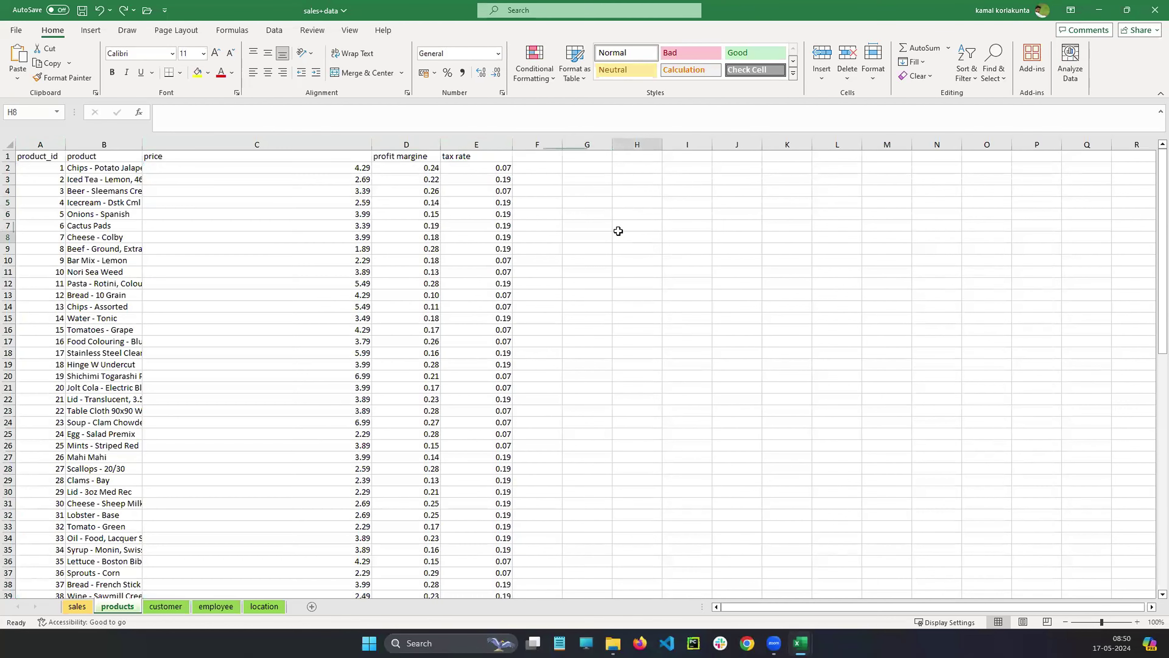
ctrl+click(351, 144)
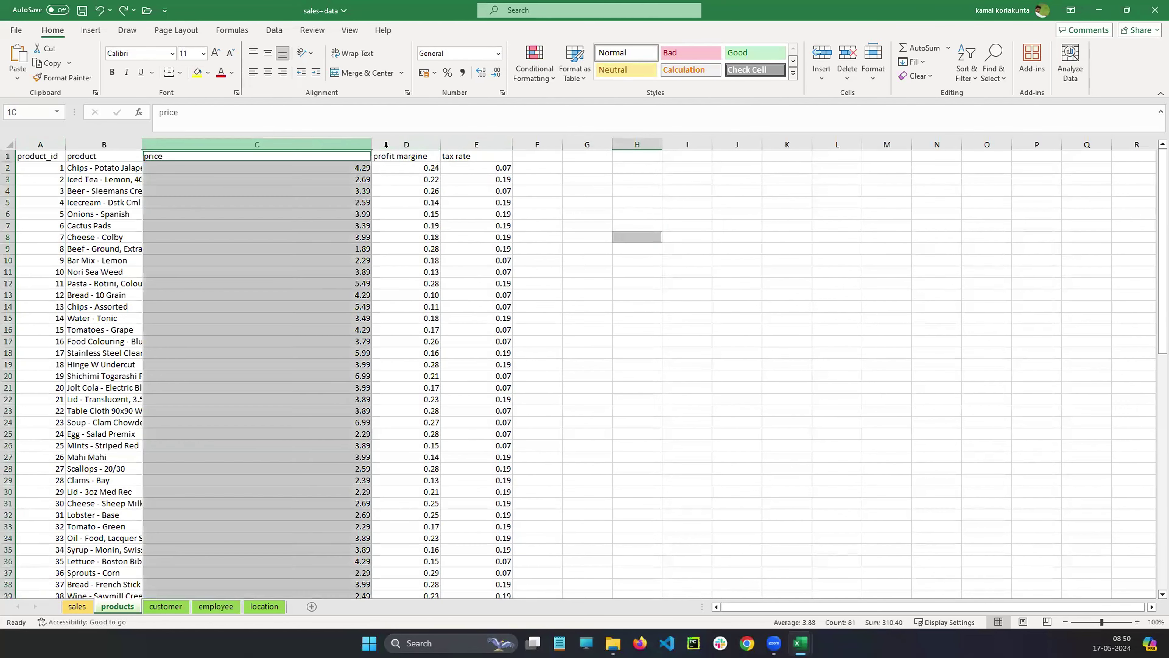
ctrl+click(415, 143)
ctrl+click(489, 141)
click(534, 64)
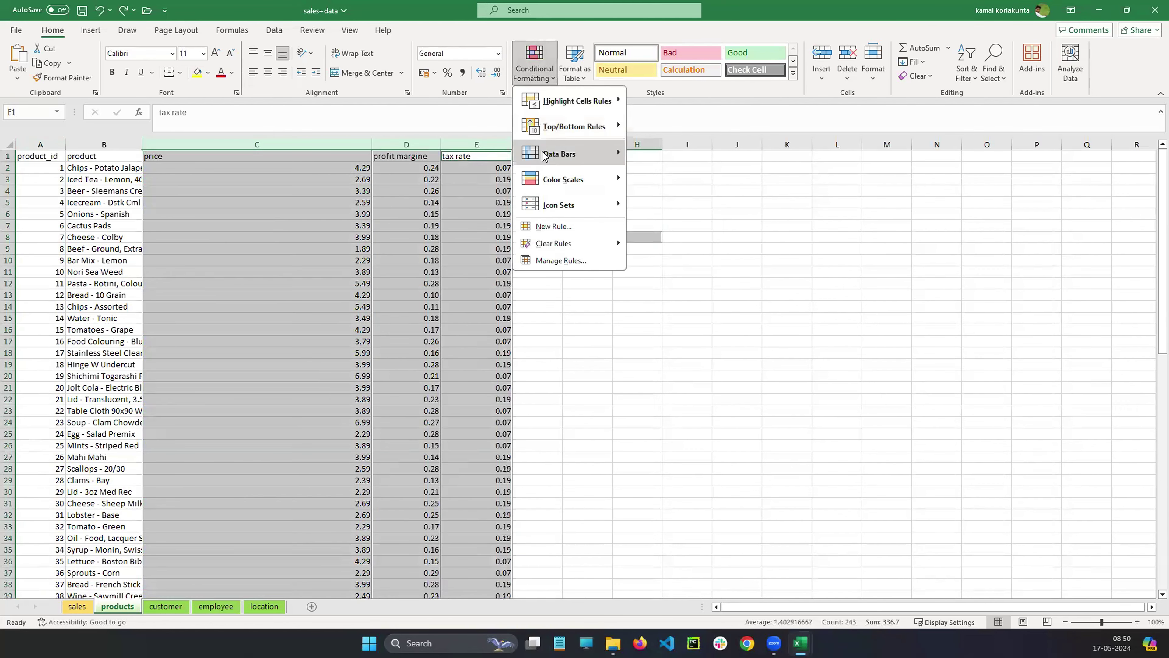
mouse_move(575, 154)
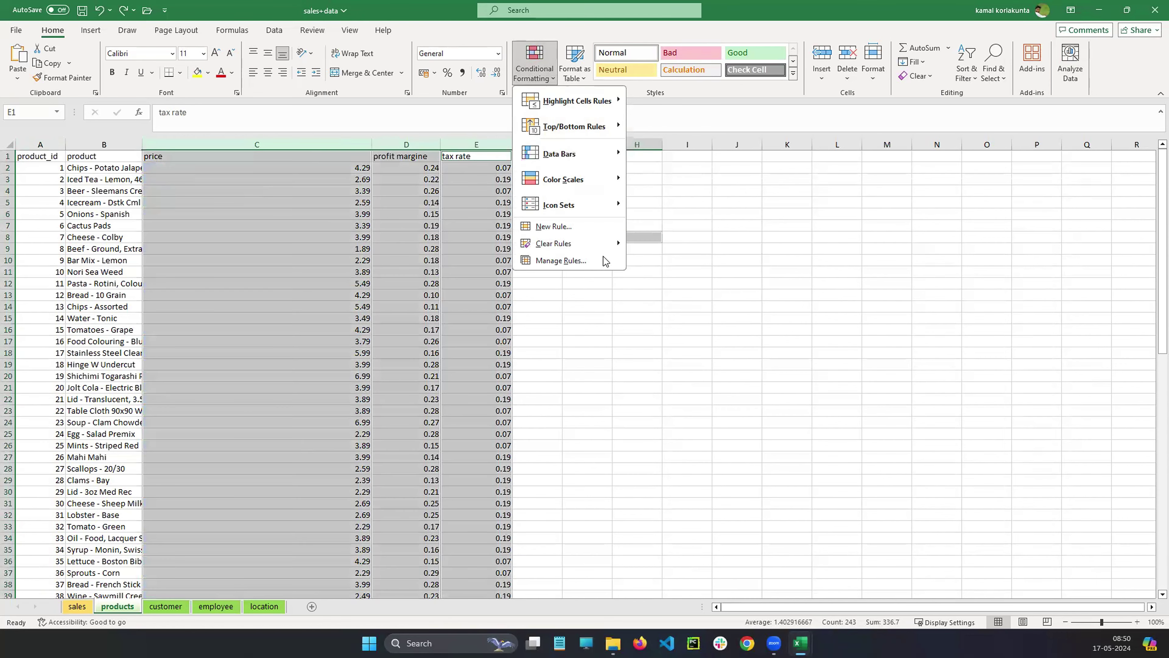
click(746, 323)
drag(46, 145, 111, 152)
click(171, 145)
click(105, 144)
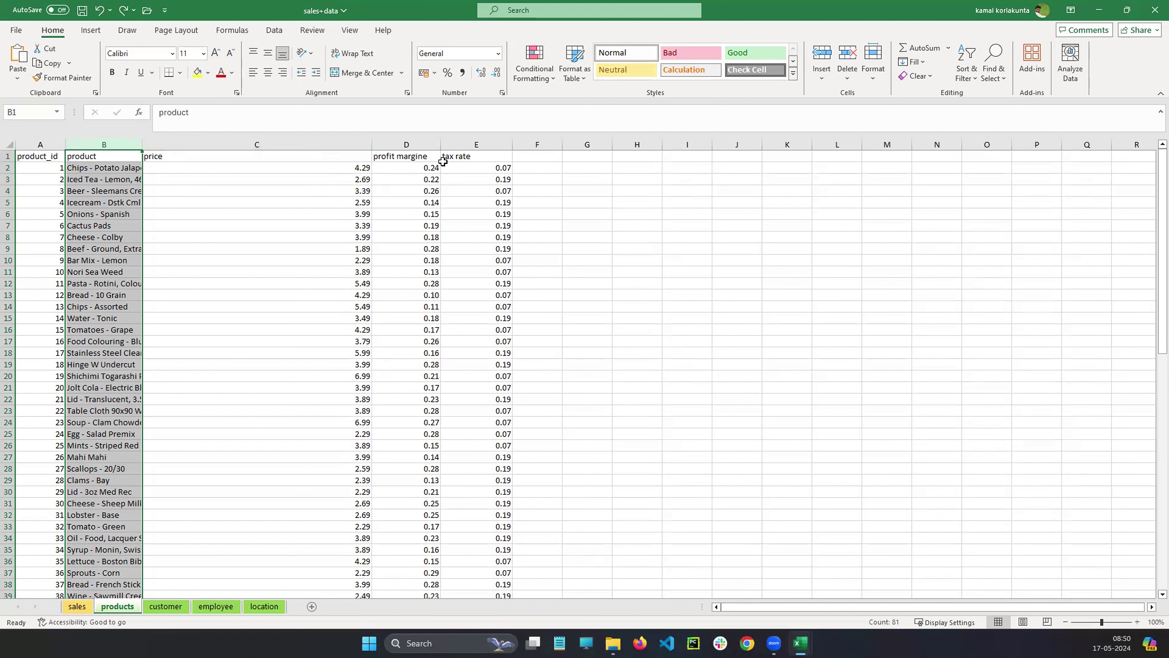
Select the adjacent price, profit margine and tax rate columns as one range and apply blue solid-fill data bars.
click(262, 141)
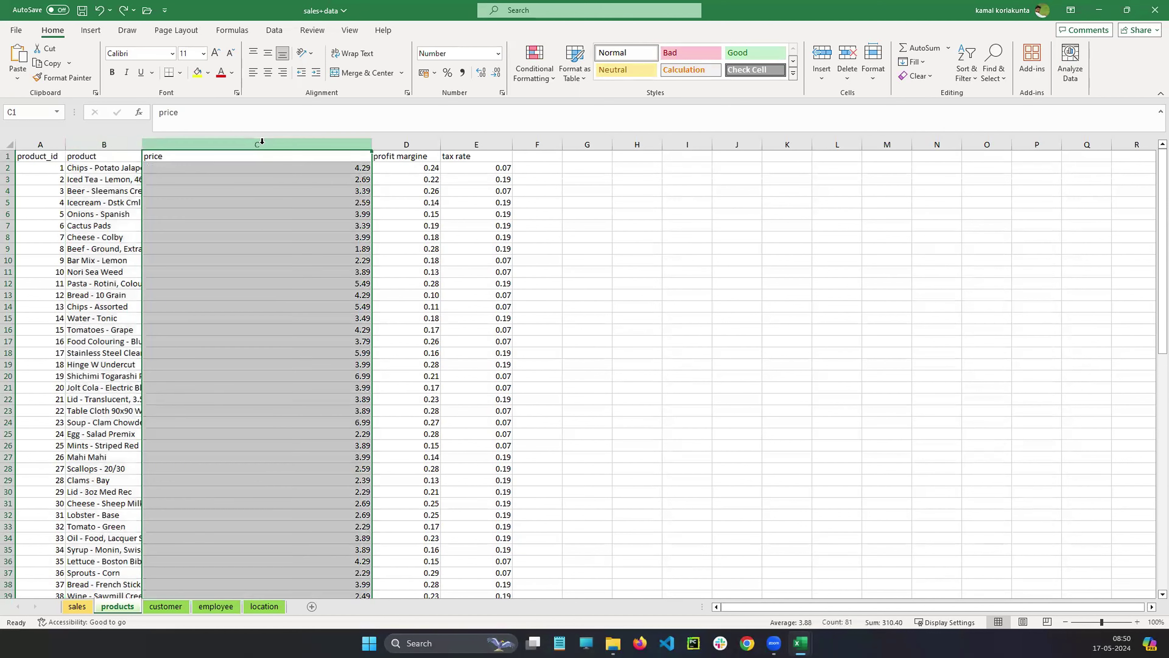
key(shift+Right)
key(shift+Right)
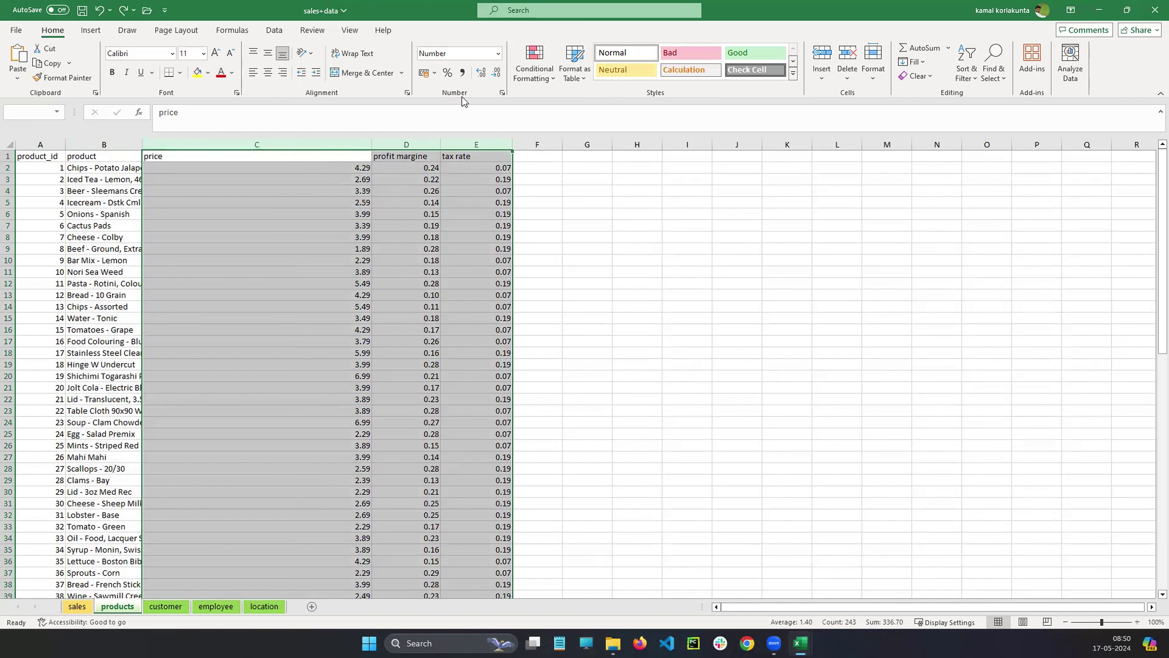
click(532, 69)
mouse_move(573, 164)
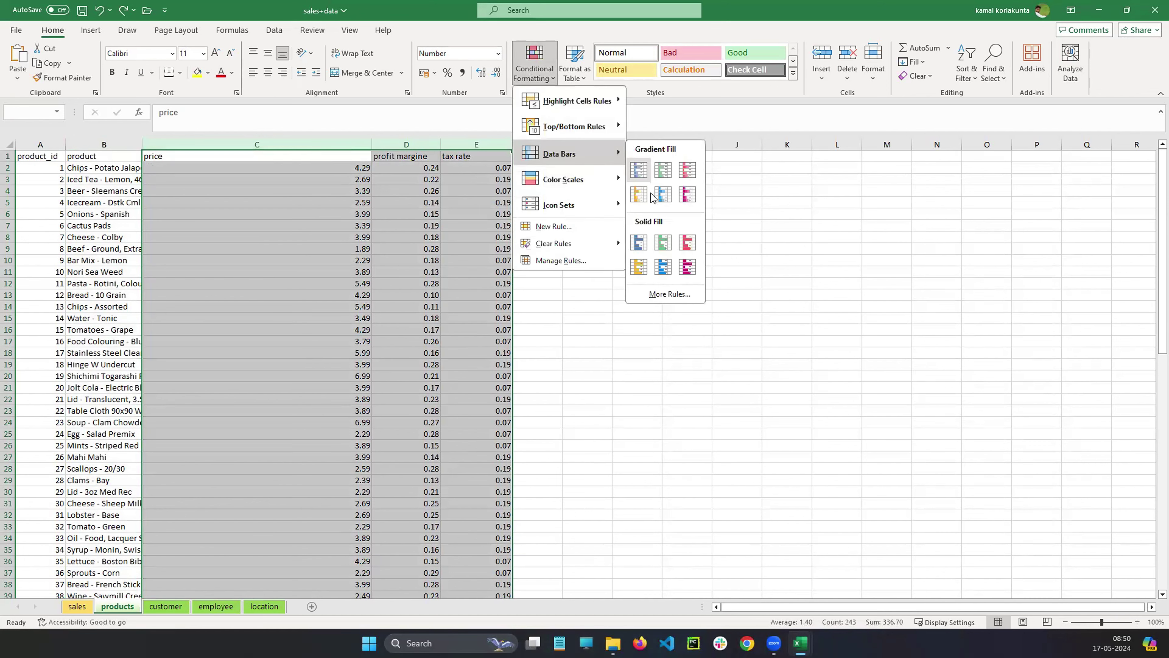
click(641, 242)
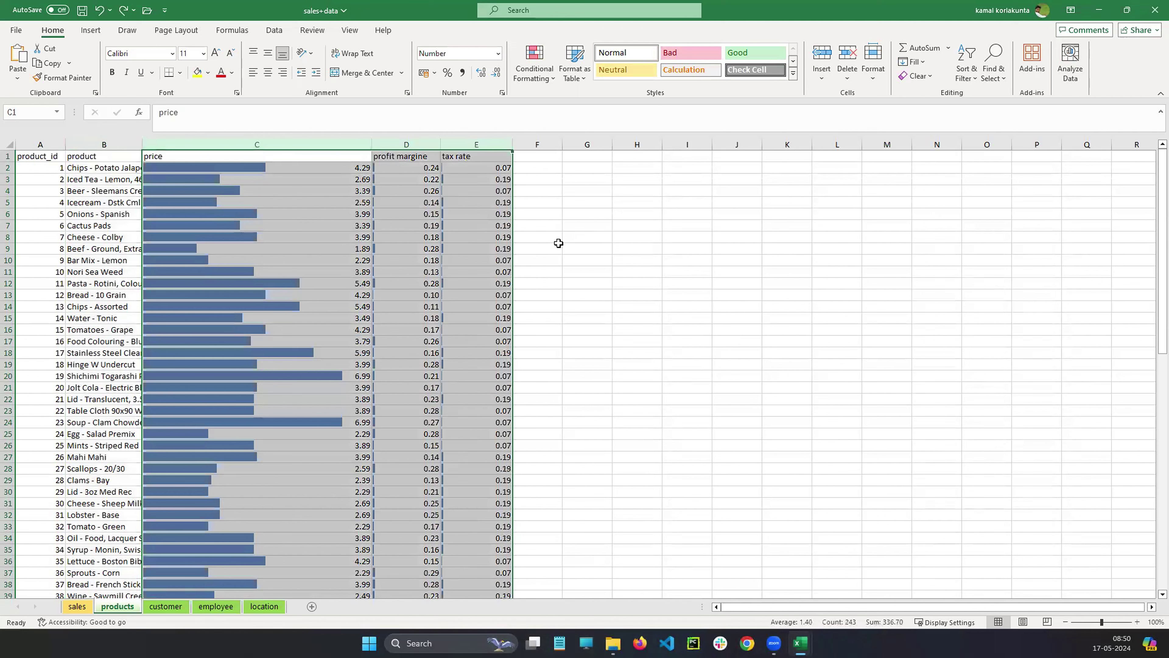
Add the coloured three-arrow icon set to the price, profit margine and tax rate columns.
click(534, 68)
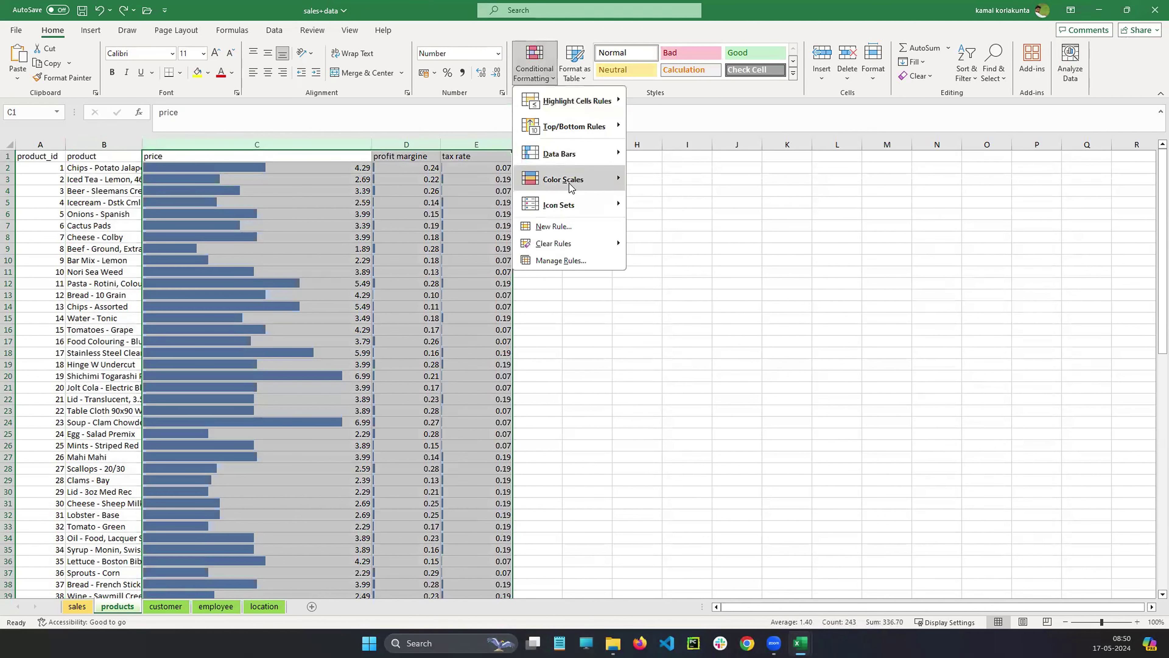
mouse_move(571, 204)
click(656, 218)
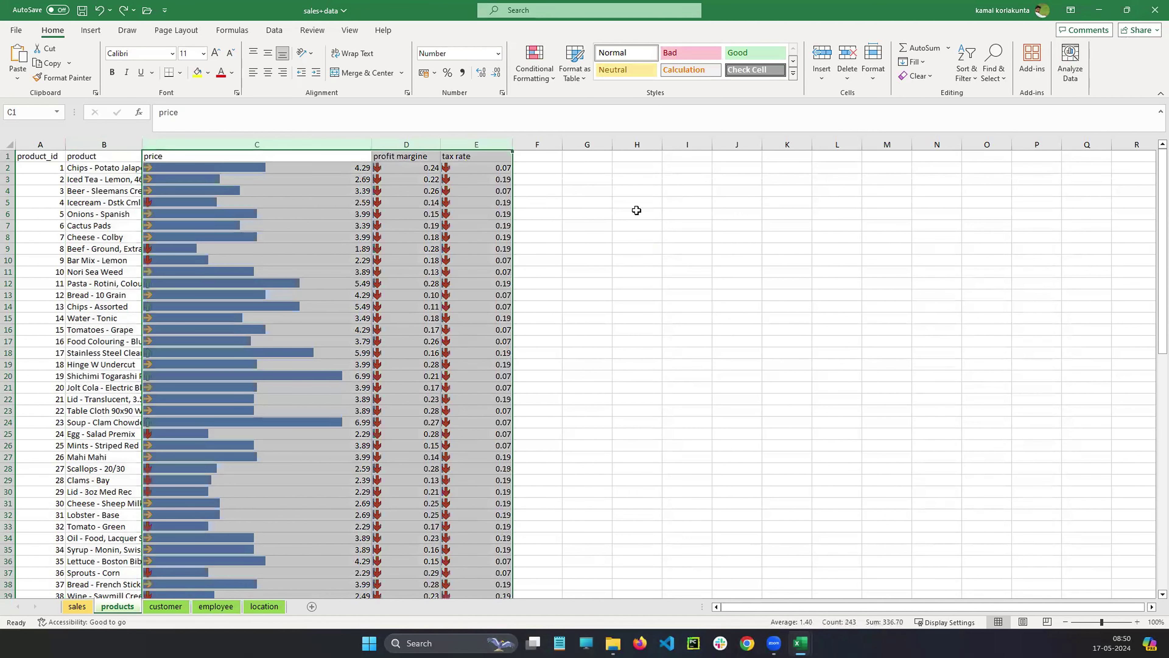
click(654, 215)
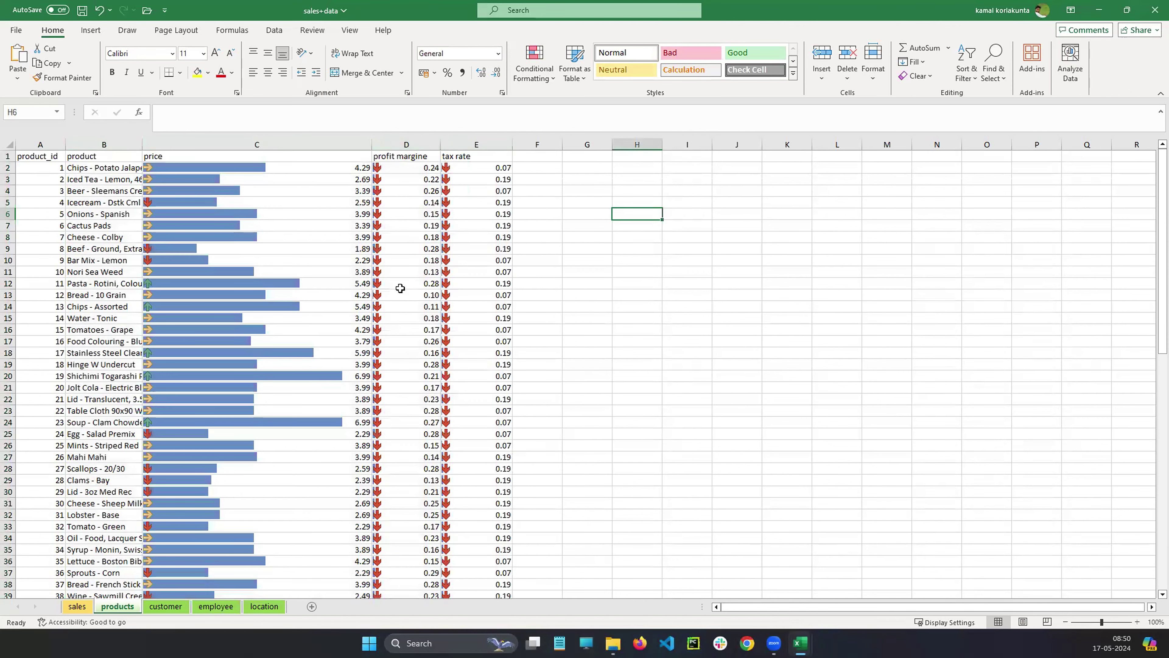
drag(1153, 222, 1120, 167)
click(538, 69)
click(925, 357)
Widen the city, countries, zip code, latitude and longitude columns on the location sheet to fit their contents.
click(275, 607)
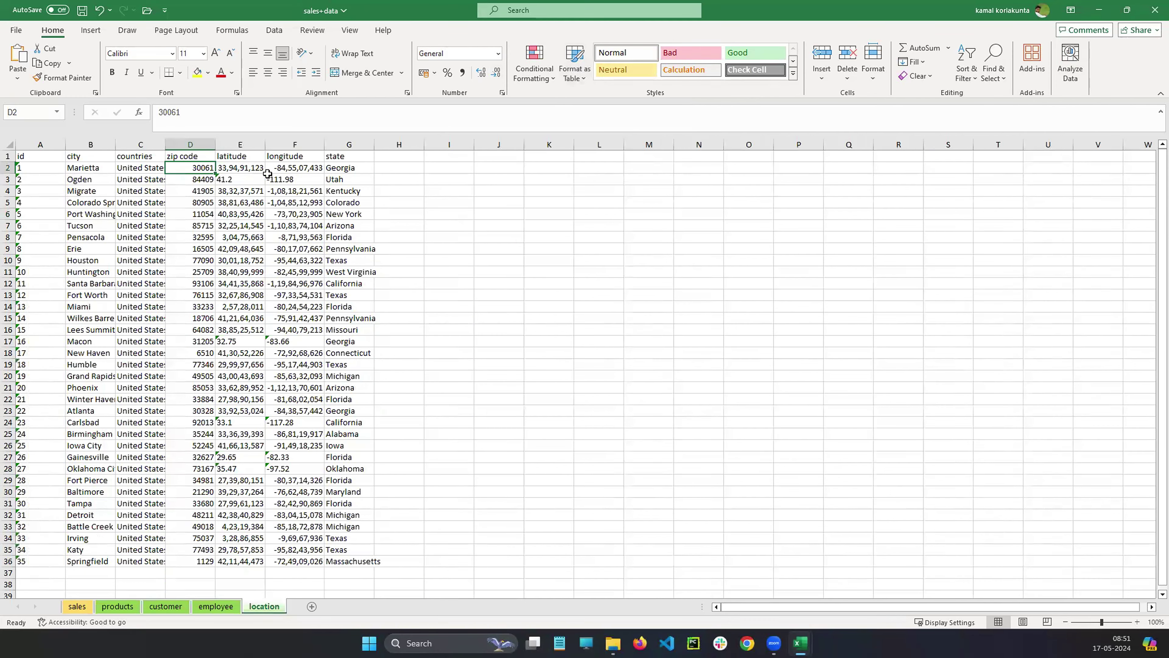
drag(265, 143, 465, 144)
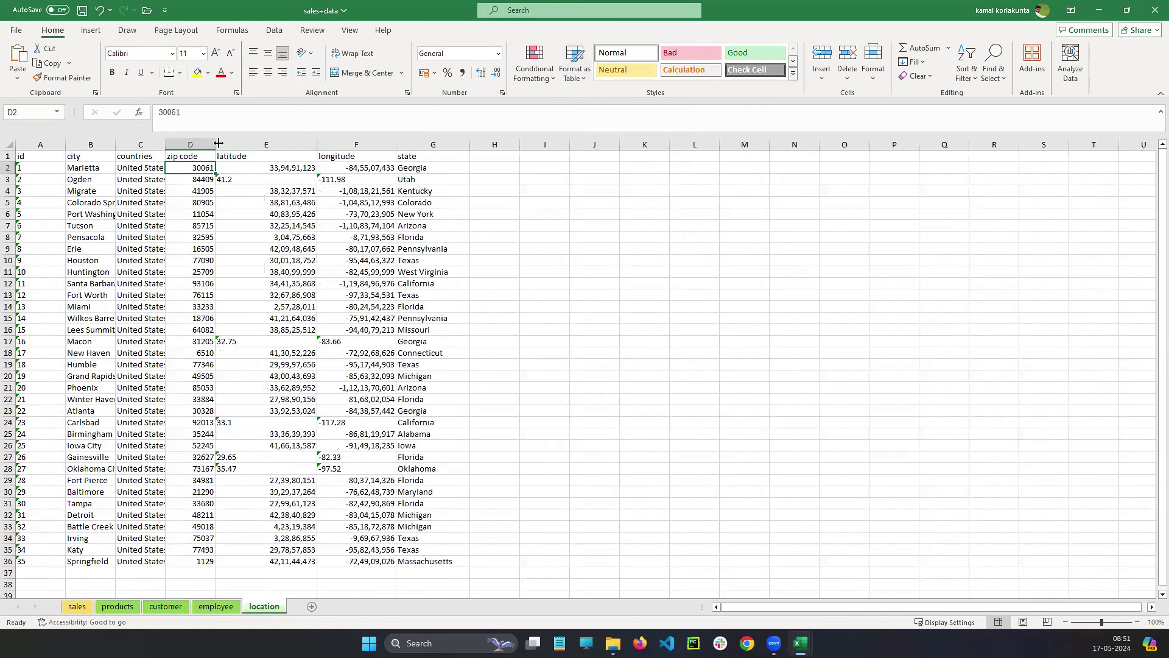
drag(216, 144, 294, 142)
drag(167, 144, 236, 144)
drag(114, 144, 156, 144)
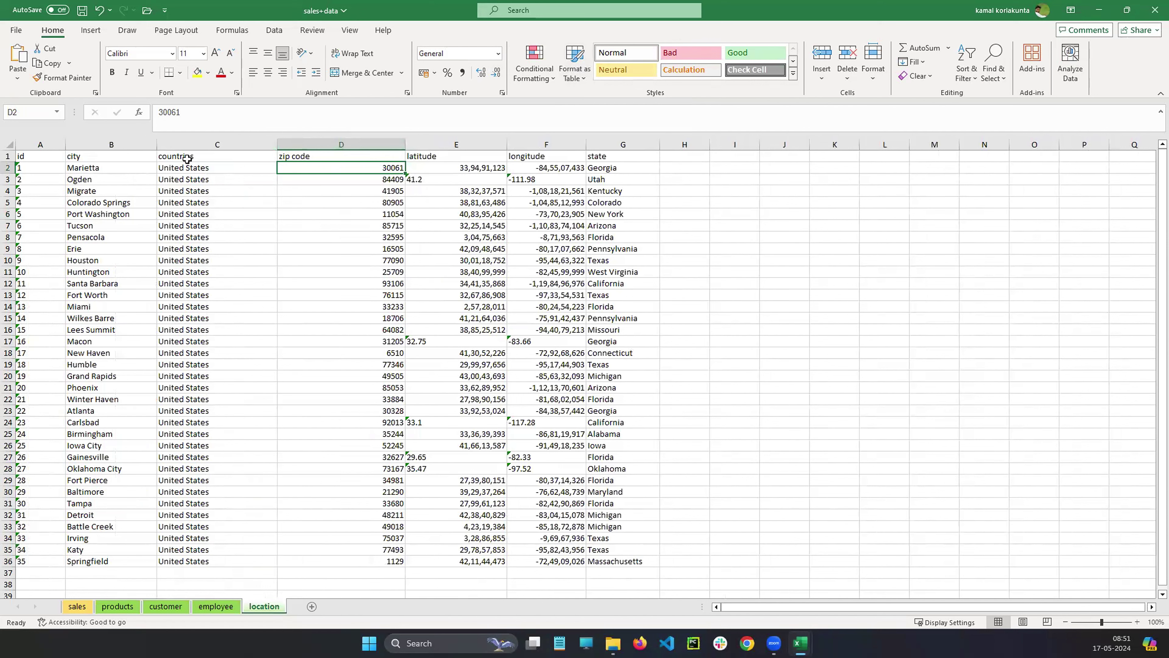
click(754, 208)
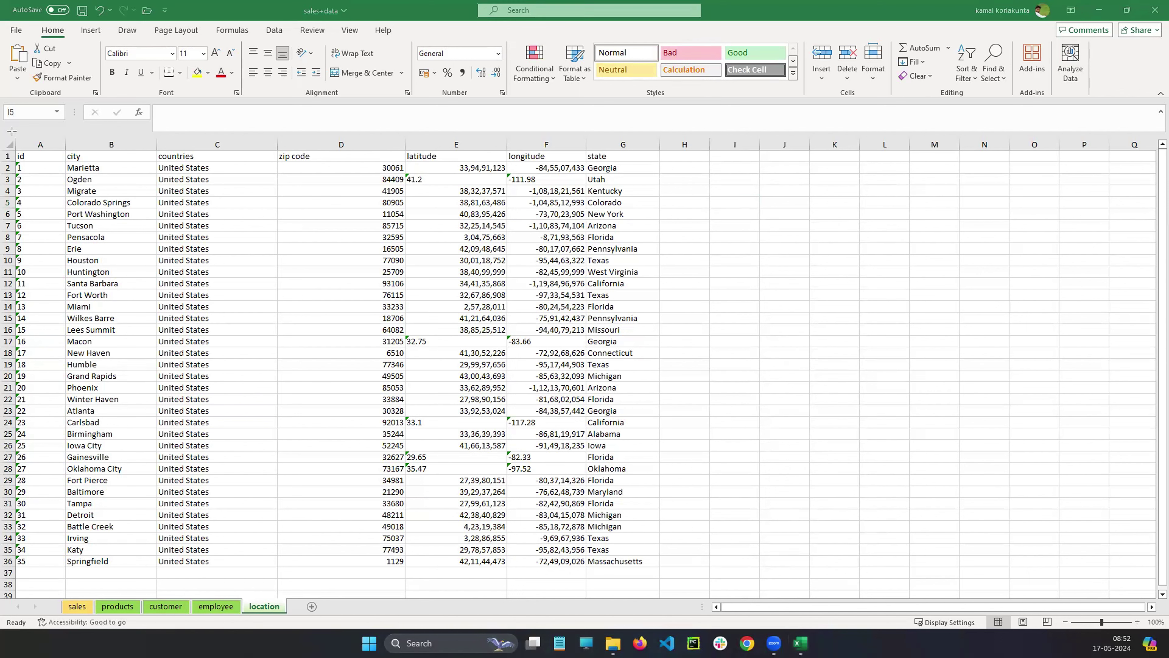
mouse_move(12, 131)
mouse_down()
mouse_move(32, 422)
mouse_move(60, 570)
mouse_move(670, 576)
mouse_up()
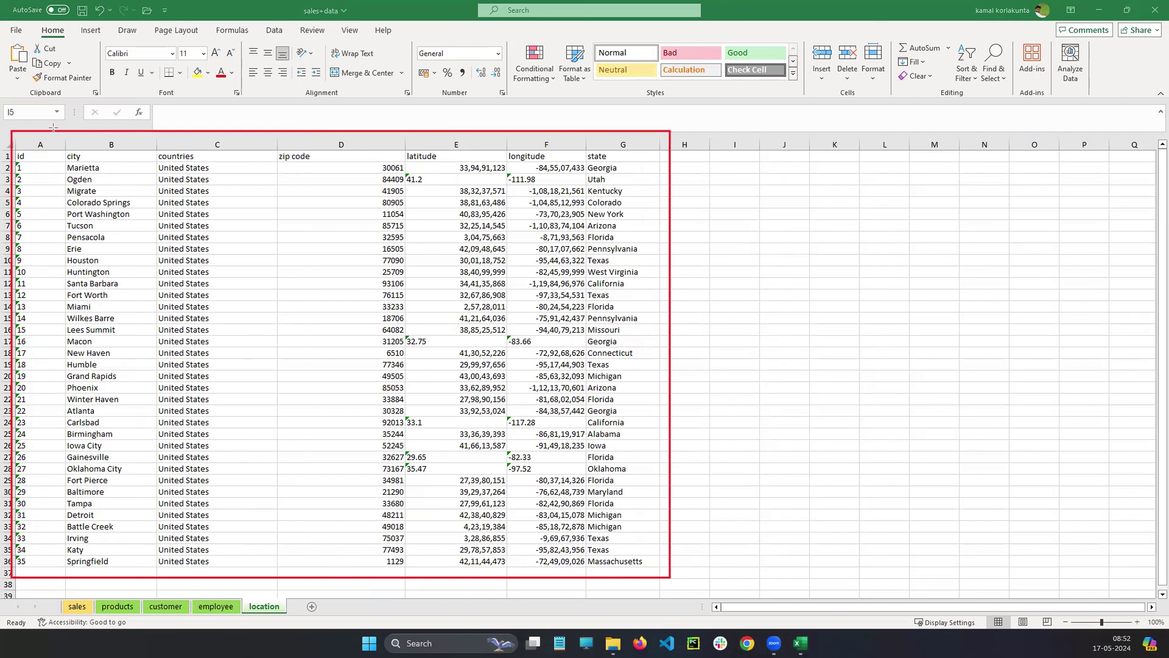
drag(53, 128, 53, 578)
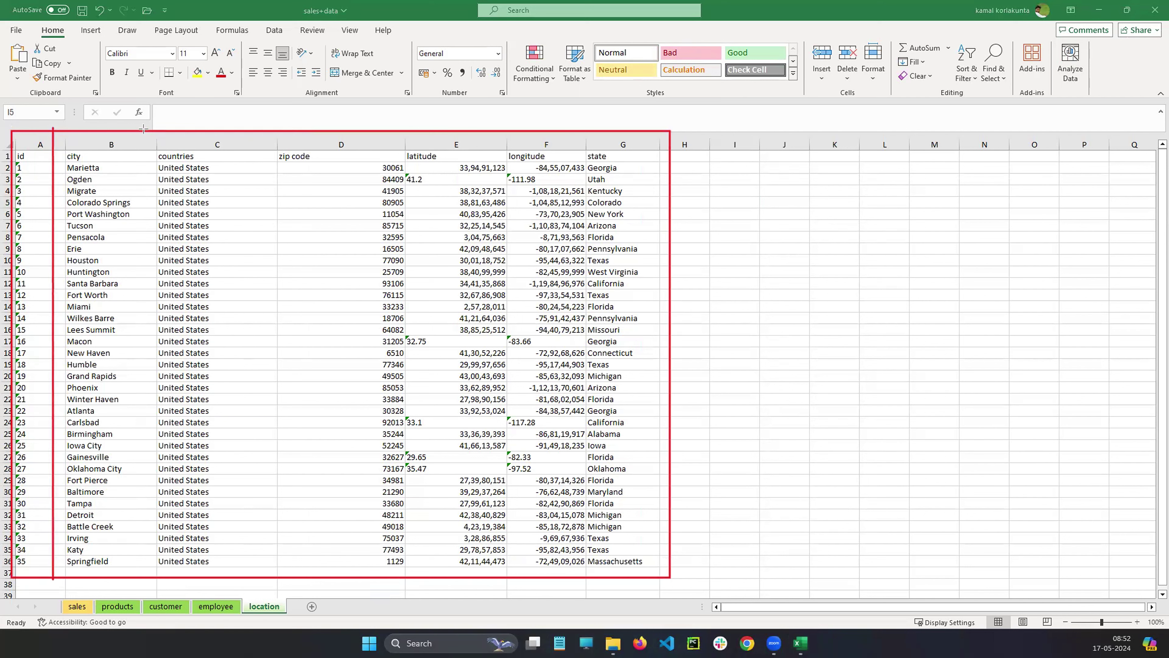
mouse_move(143, 128)
mouse_down()
mouse_move(136, 584)
mouse_move(146, 578)
mouse_up()
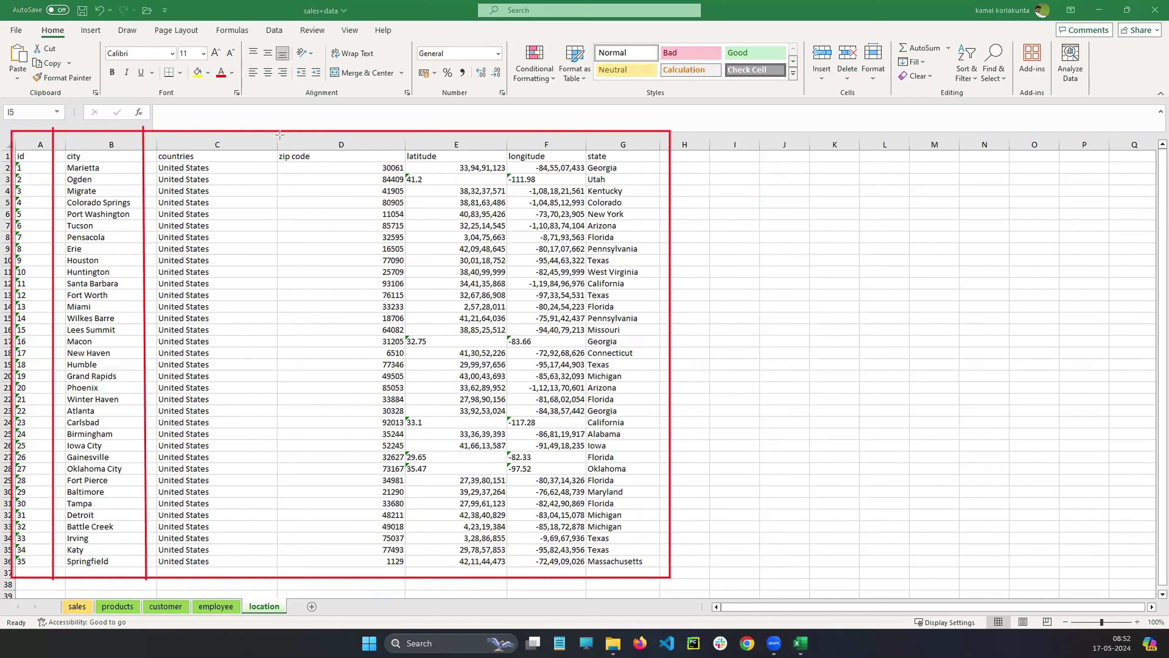
drag(279, 134, 277, 581)
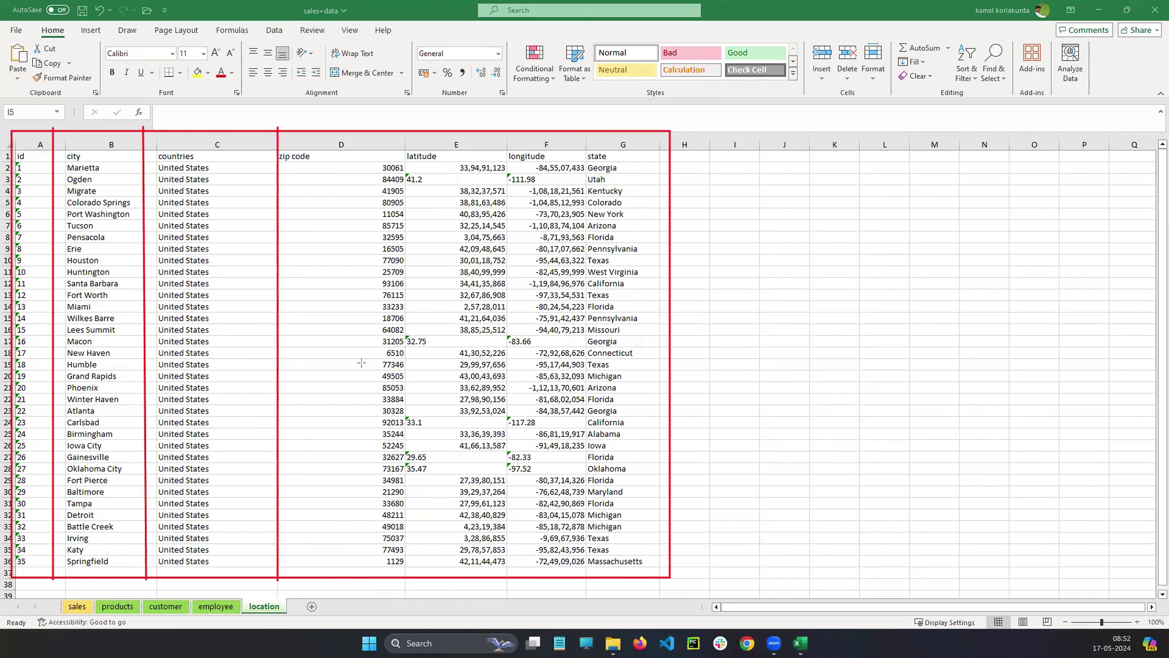
drag(423, 132, 426, 578)
drag(513, 121, 514, 590)
drag(586, 120, 584, 579)
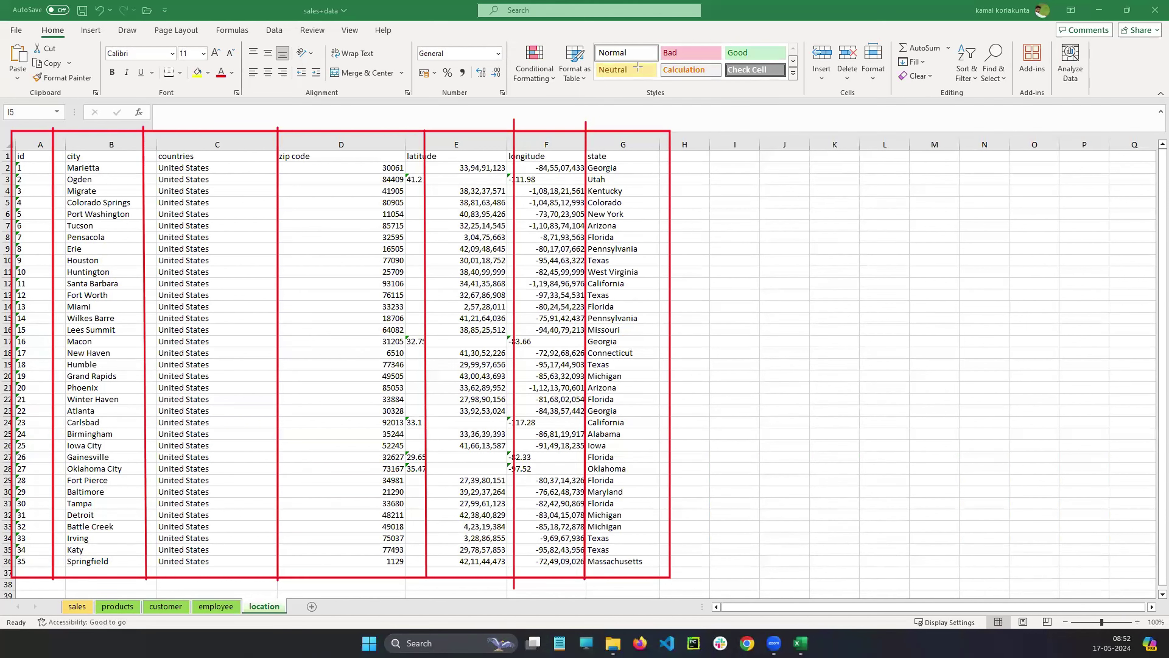
mouse_move(555, 35)
mouse_down()
mouse_move(598, 115)
mouse_move(594, 98)
mouse_up()
key(e)
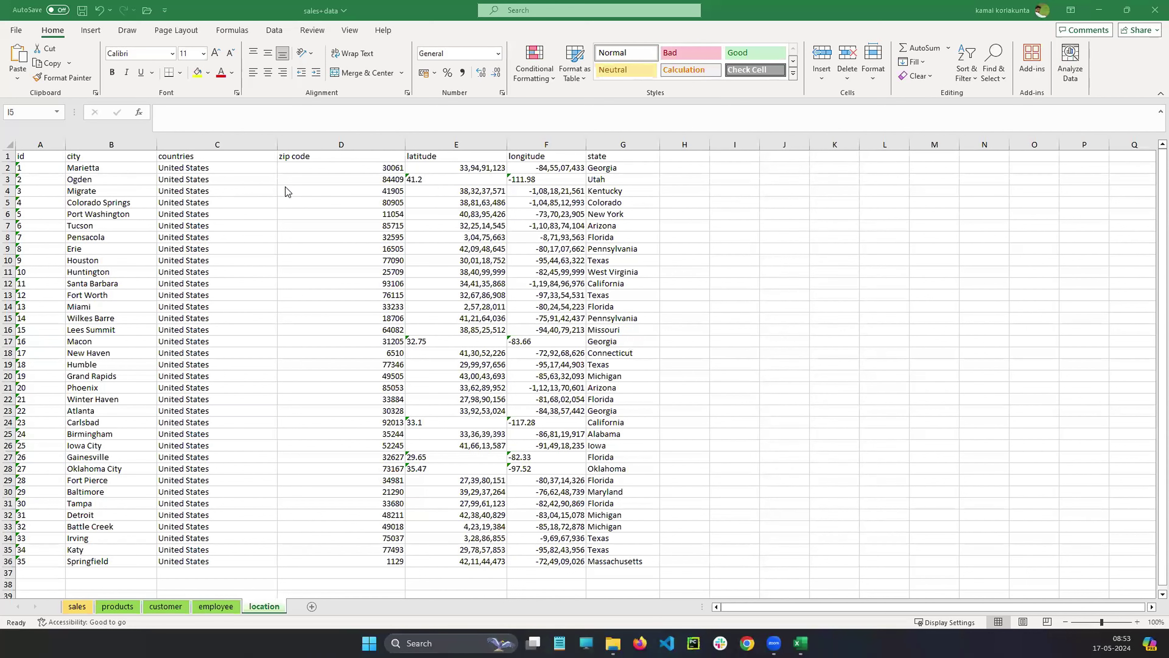
Examine the sort and filter options offered for the id column of the location sheet.
click(41, 143)
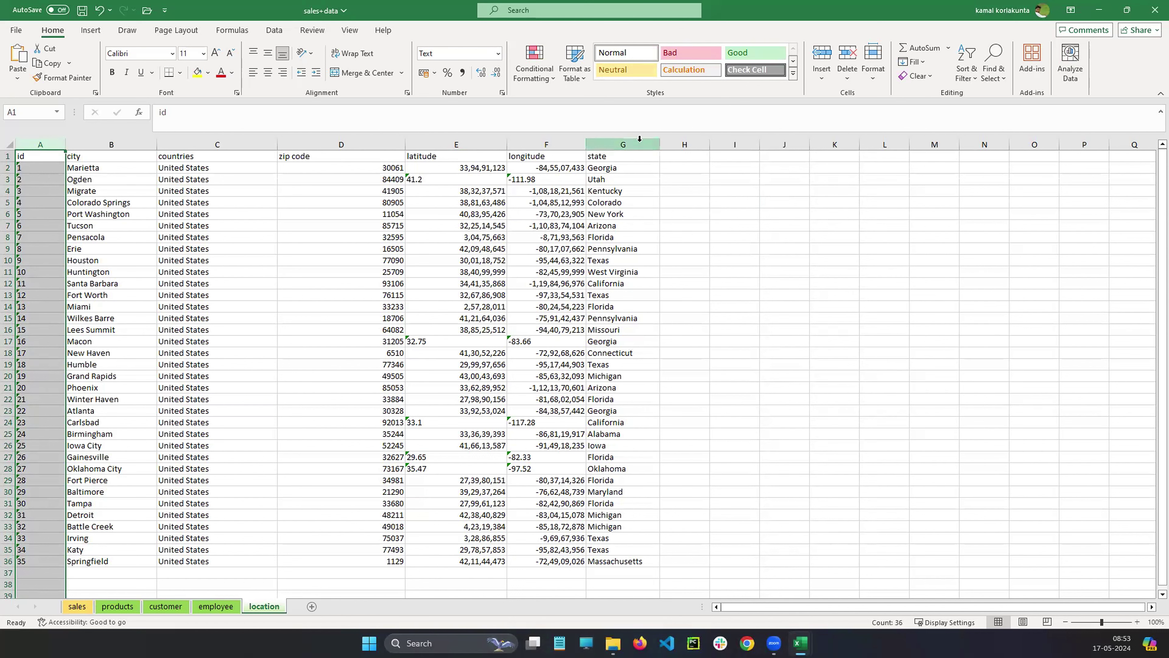
click(622, 144)
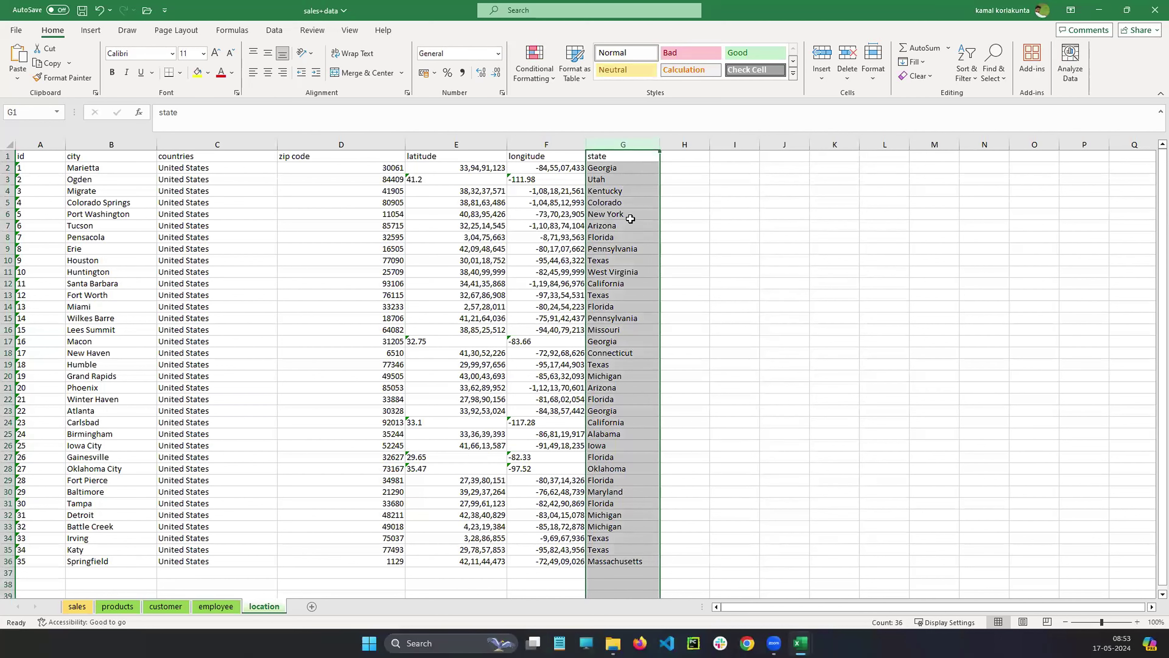
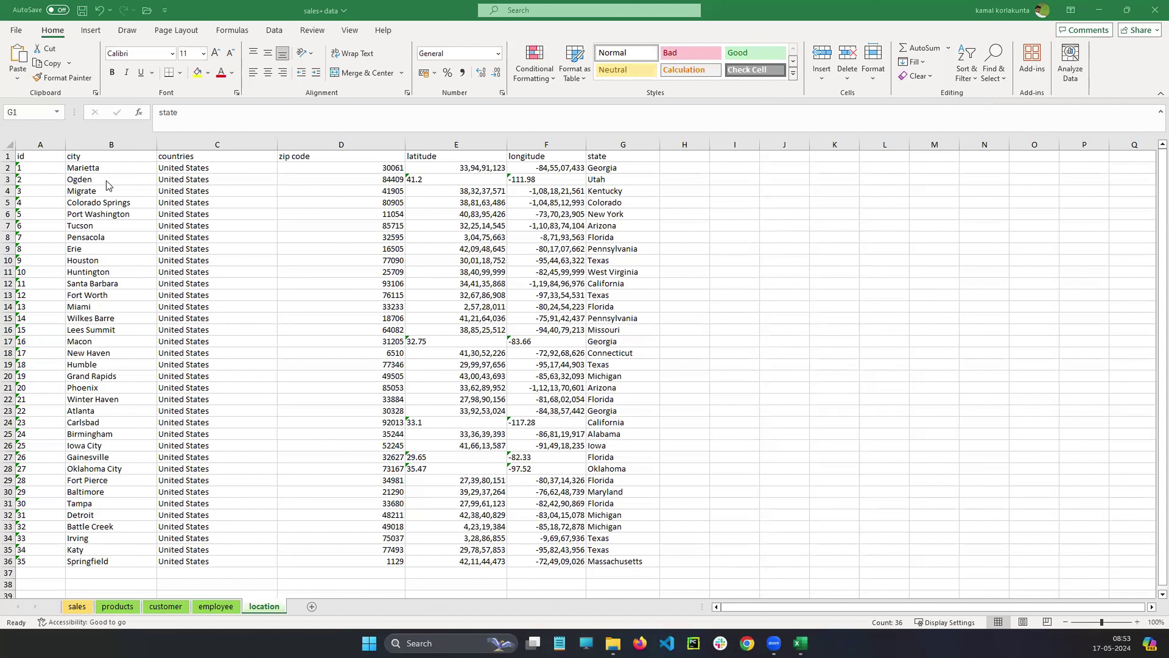
click(38, 141)
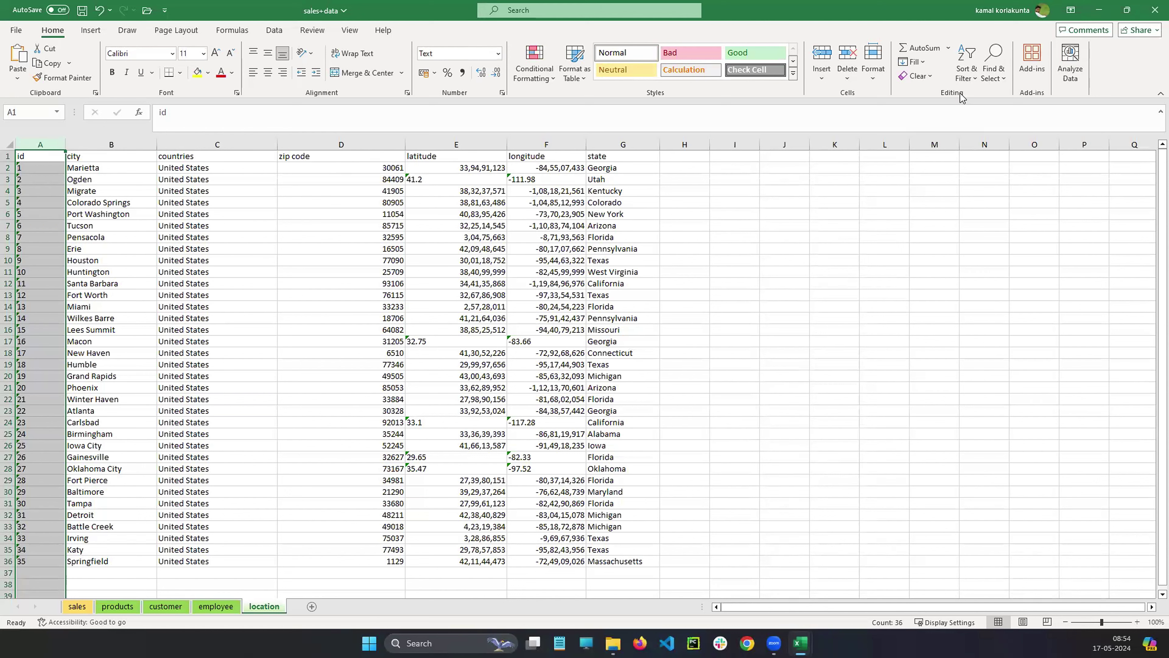
click(972, 82)
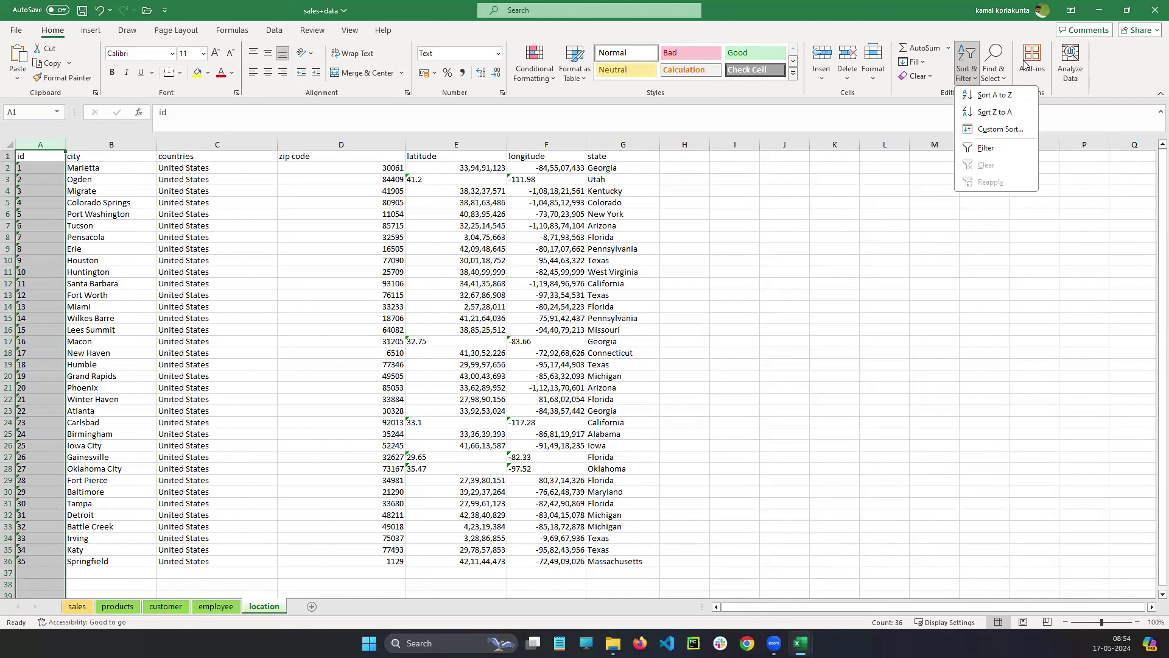
click(929, 389)
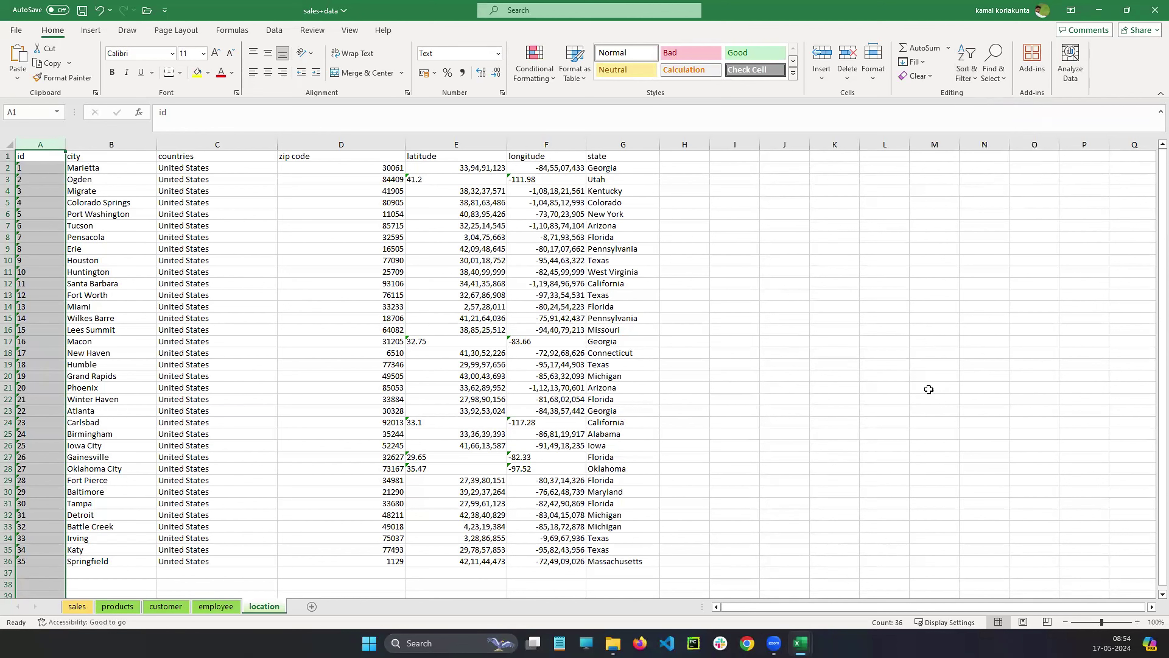
Set the number format of the location sheet's id column to Number.
click(111, 145)
click(42, 145)
click(498, 54)
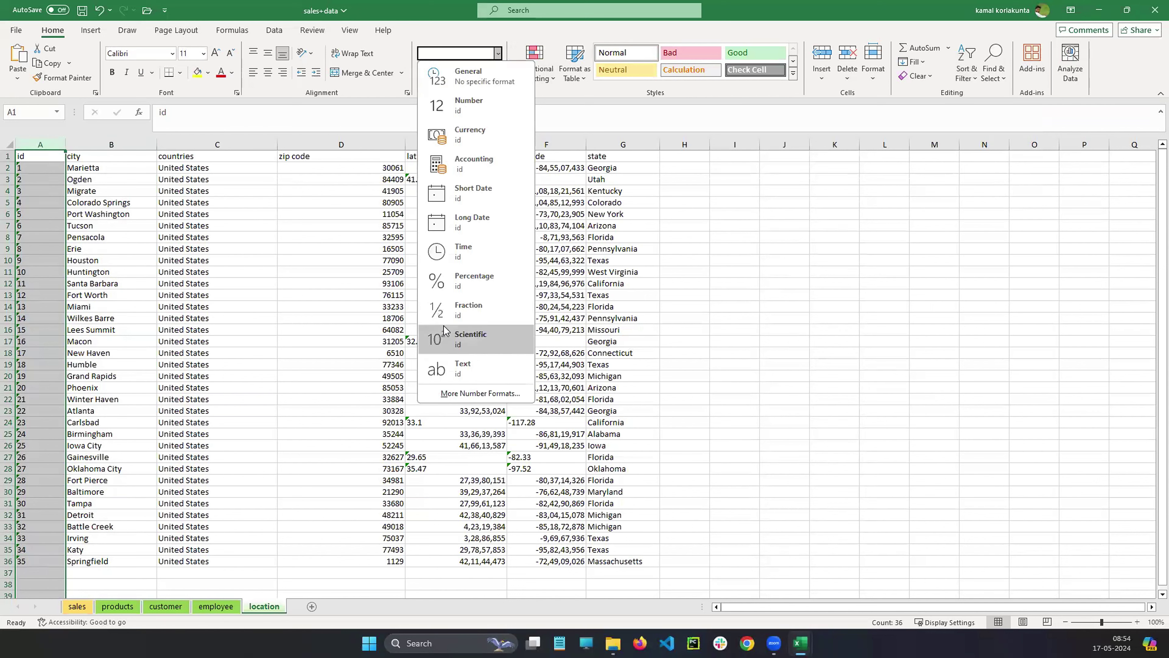
click(456, 109)
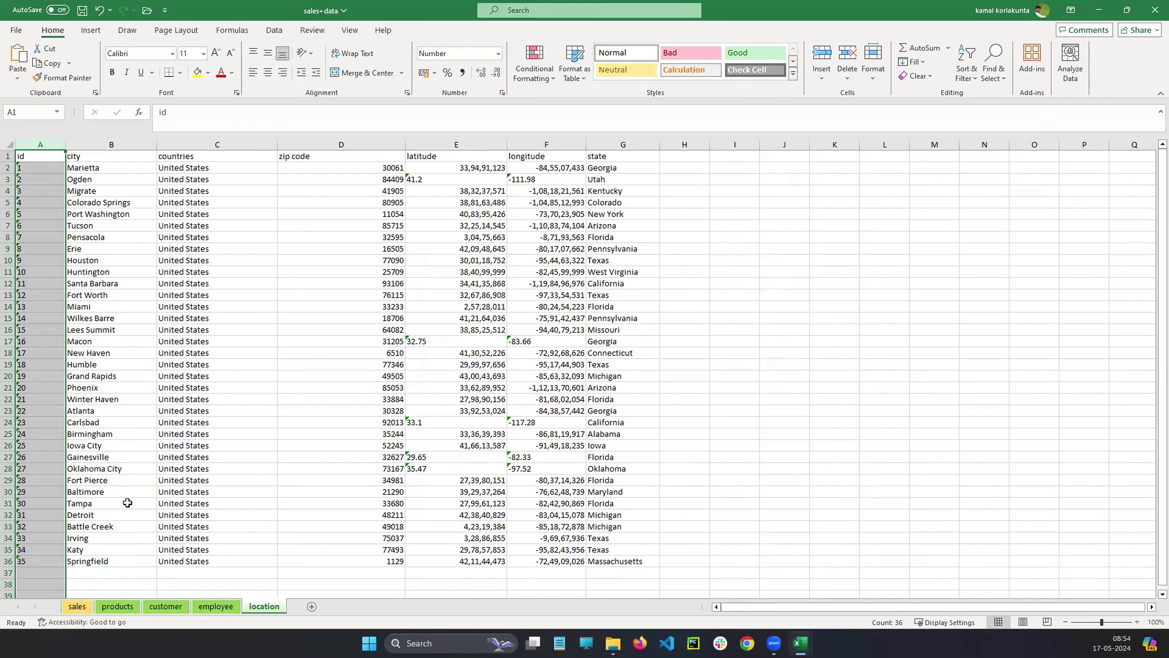
Try the Fraction format on the location sheet's id column and return the column to the Number format.
click(497, 53)
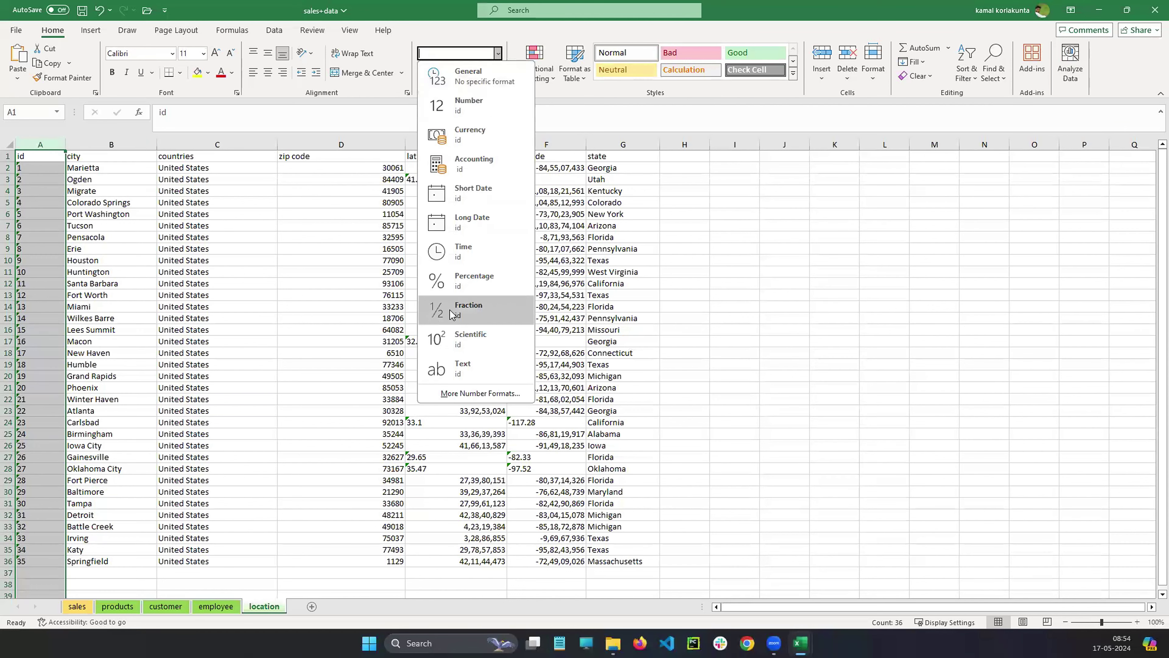
click(437, 306)
click(498, 53)
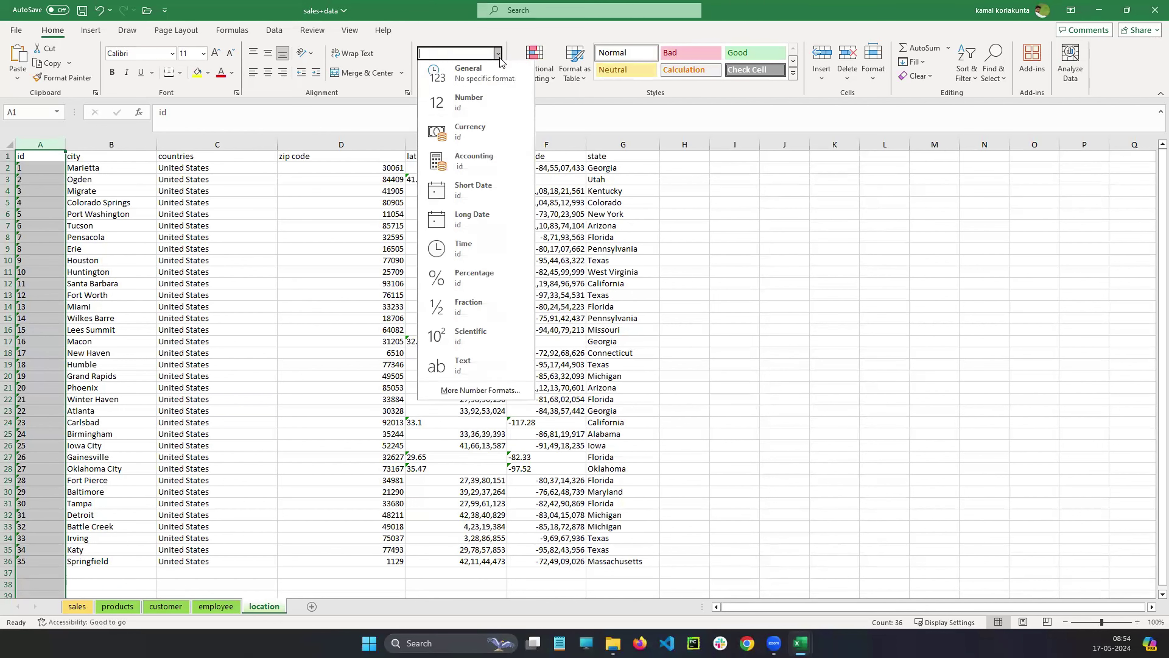
click(465, 101)
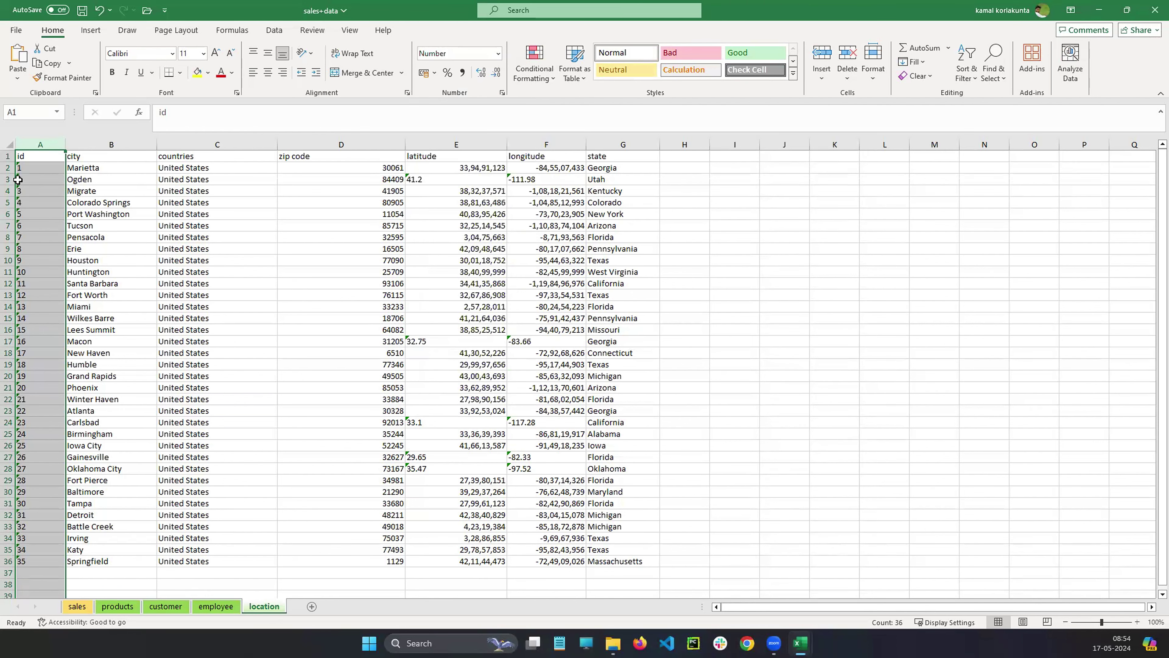
Widen the employee_id and name columns on the employee sheet to fit their contents.
click(226, 604)
click(40, 147)
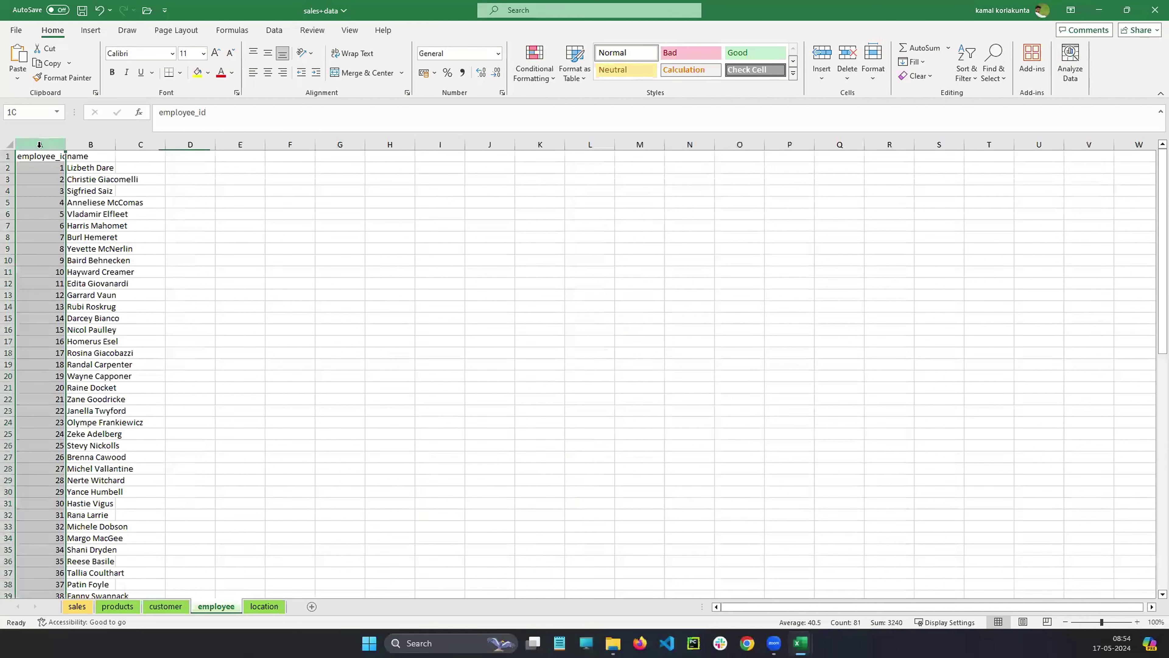
drag(65, 141, 159, 143)
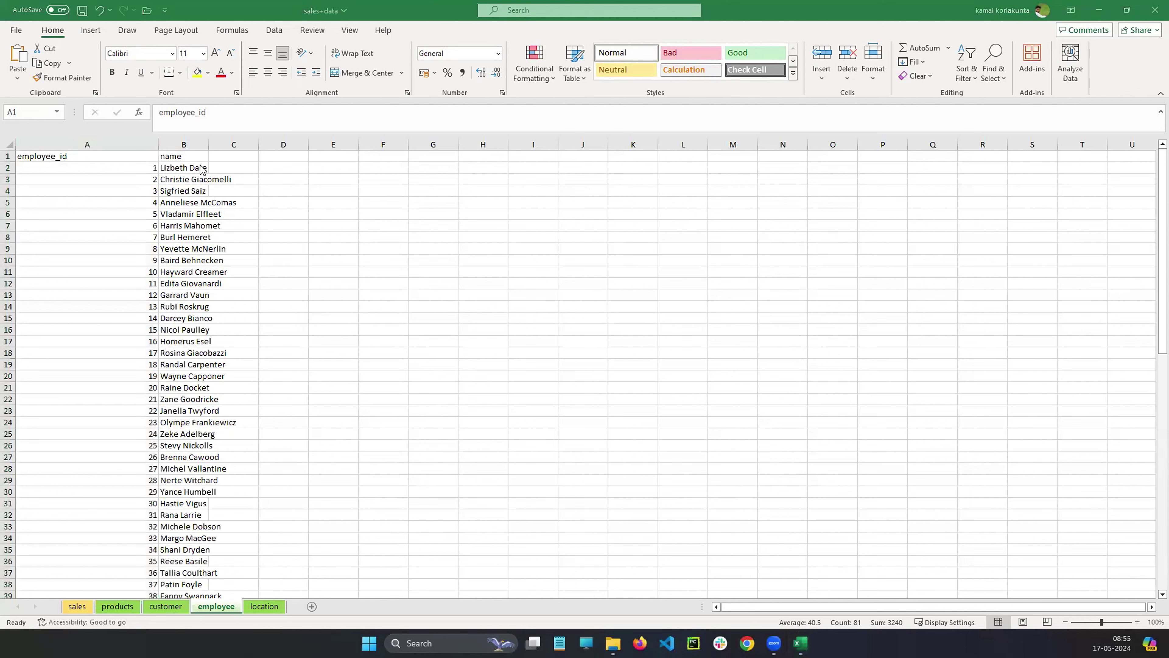
drag(207, 145, 334, 145)
click(374, 214)
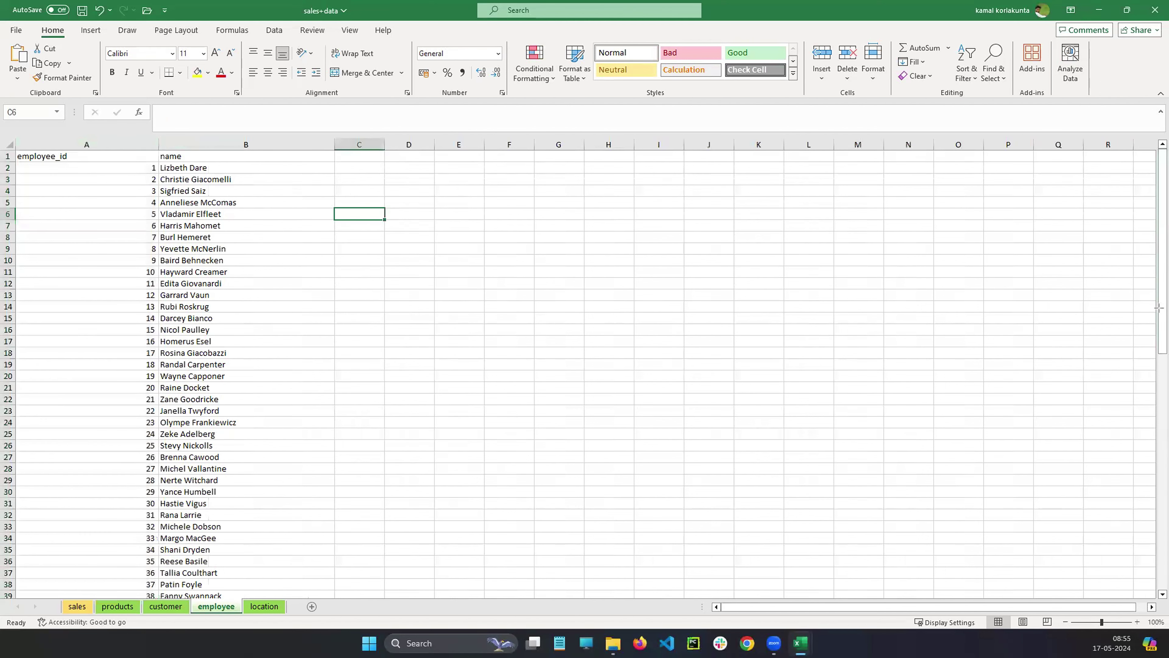
Sort the employee sheet by employee_id from largest to smallest, expanding the selection to include the name column.
drag(158, 162, 235, 176)
drag(142, 162, 158, 173)
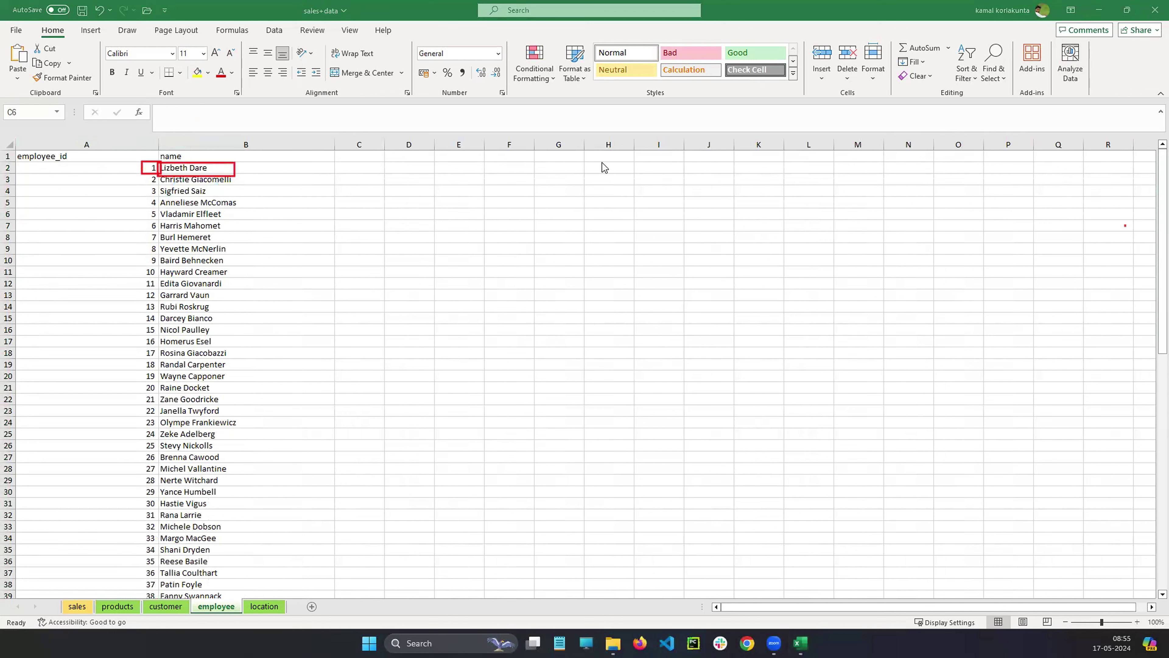
click(965, 74)
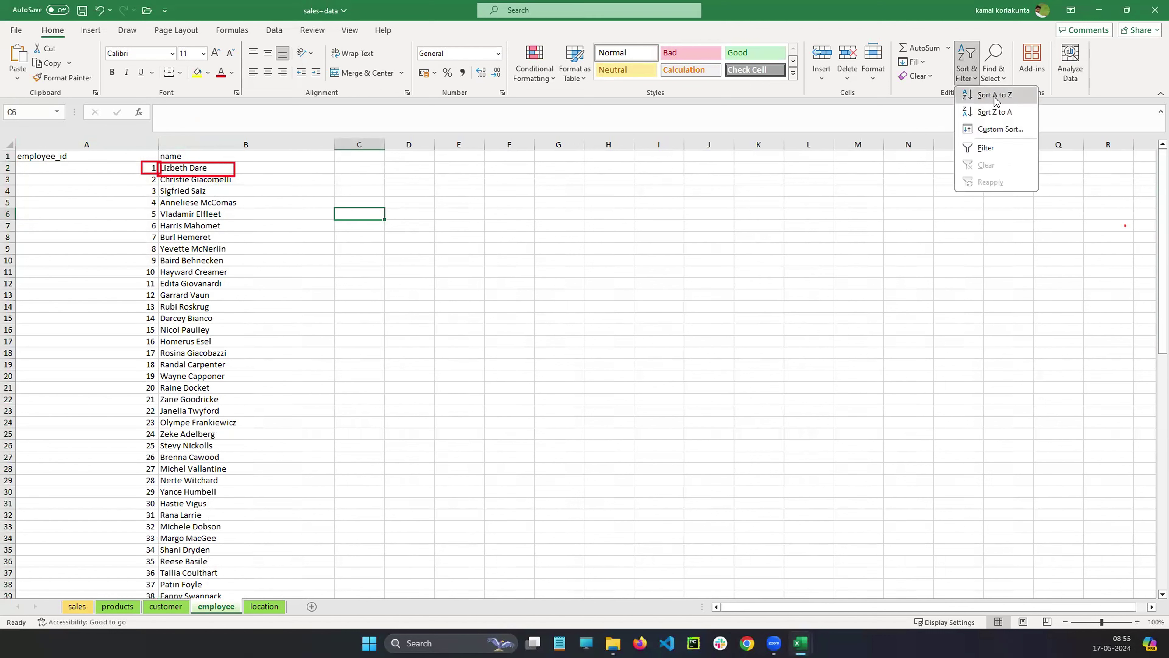
click(99, 144)
click(99, 144)
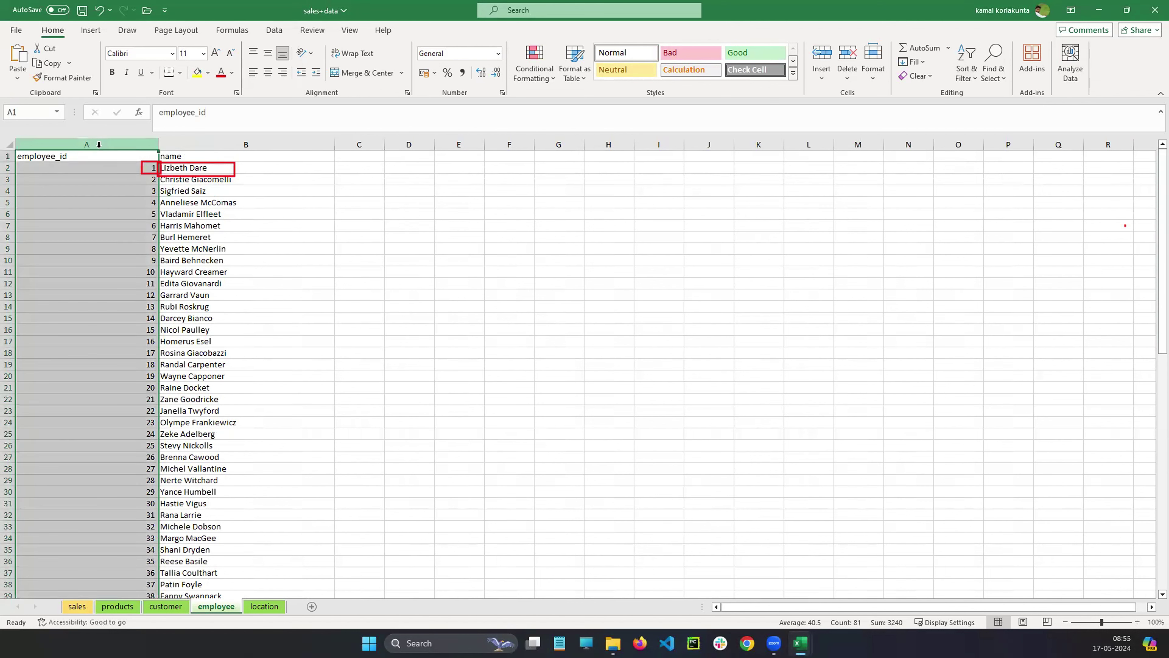
click(966, 71)
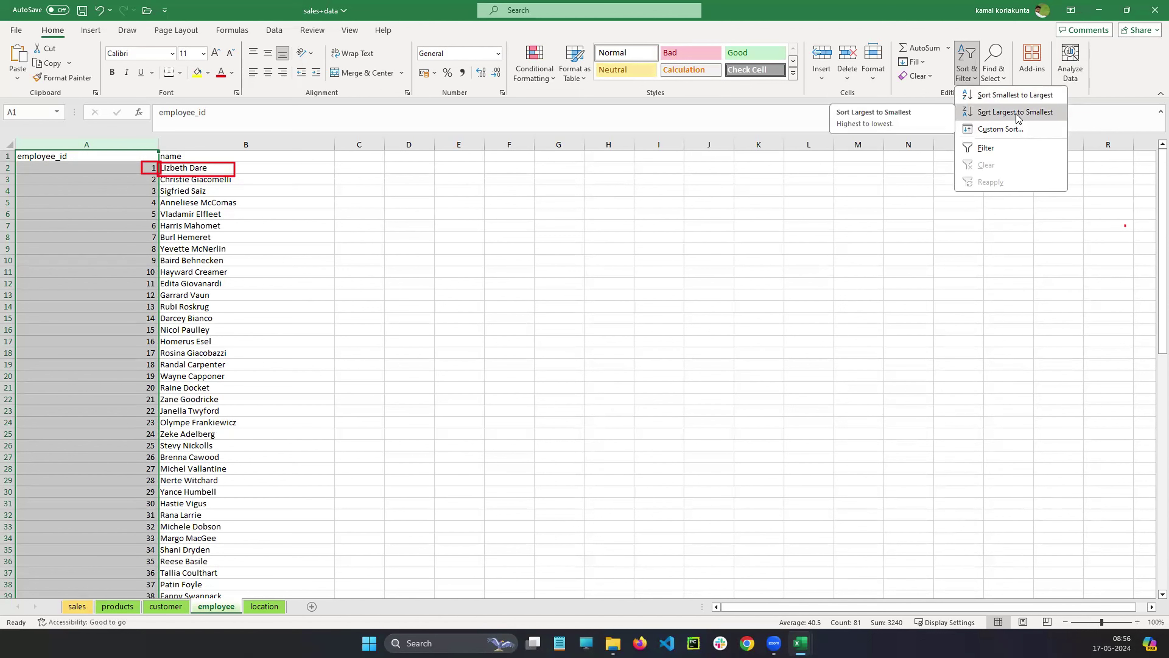
click(1016, 113)
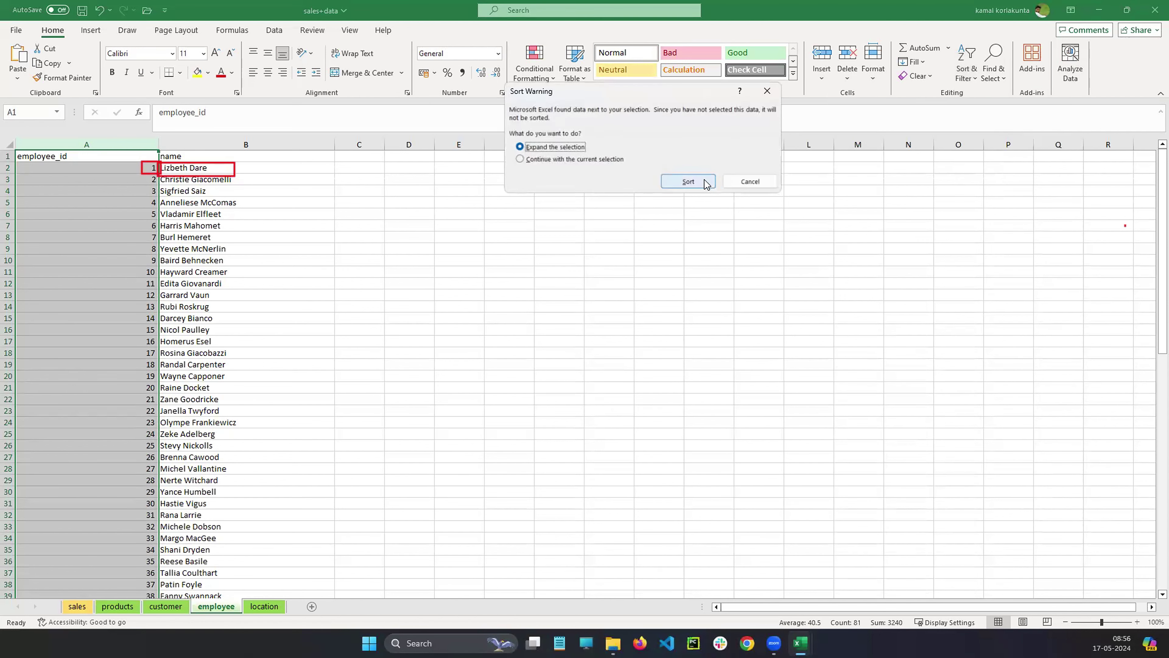
click(688, 181)
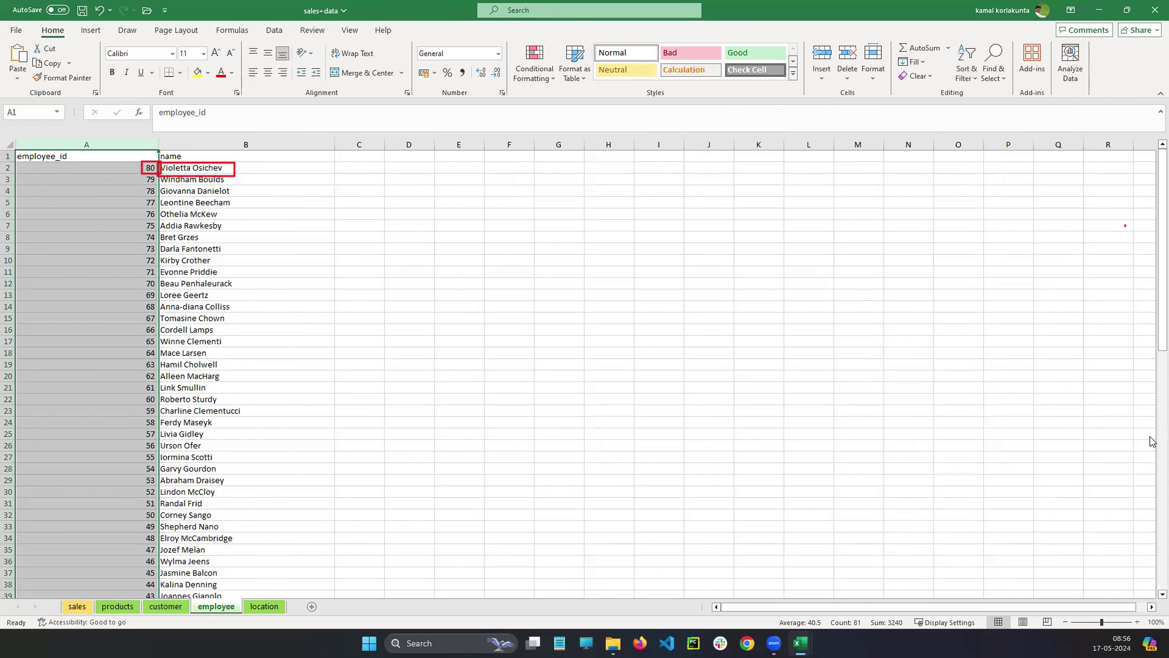
Examine the first and last employee records to check that each name moved together with its employee_id.
click(94, 155)
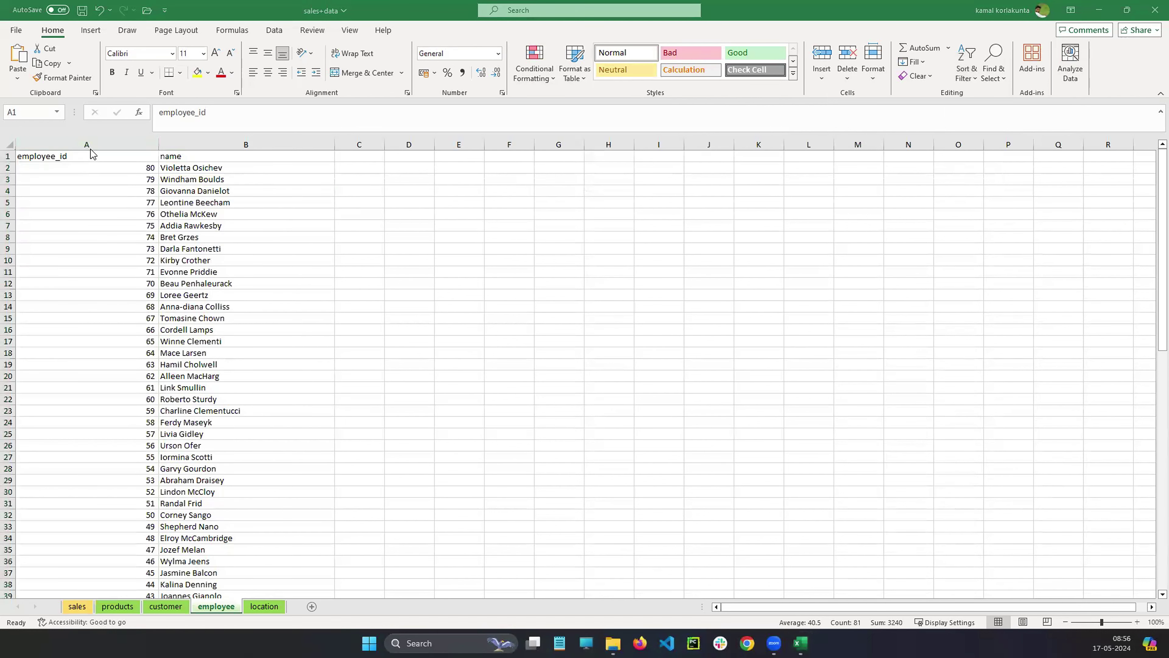
click(147, 168)
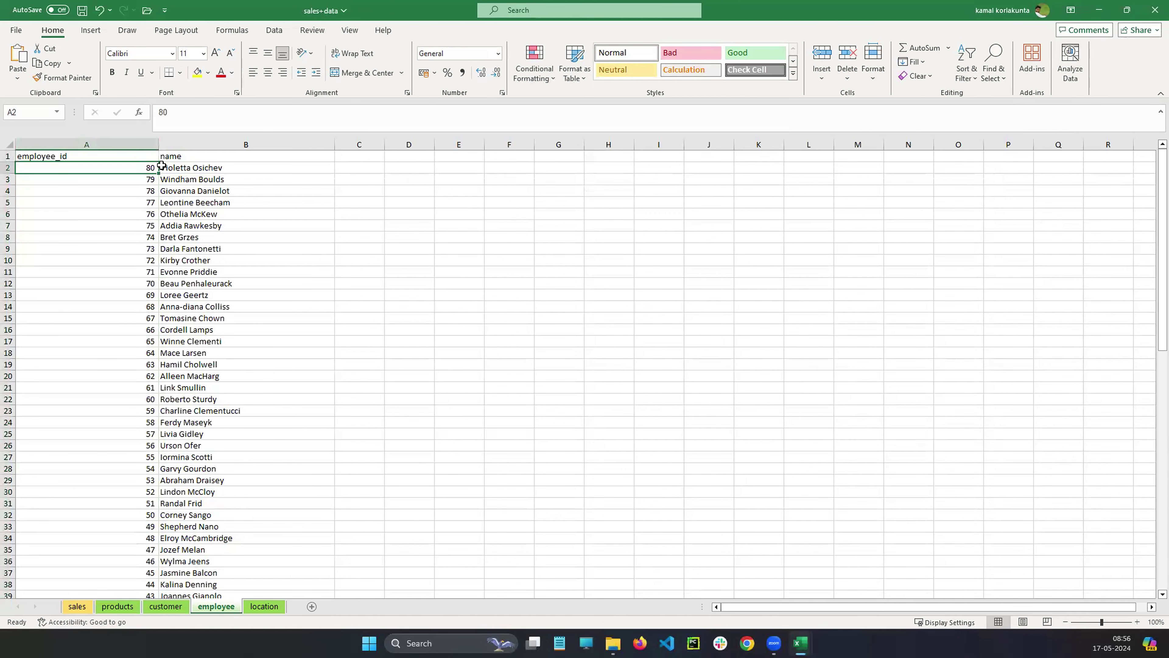
drag(1152, 203, 1154, 443)
click(121, 573)
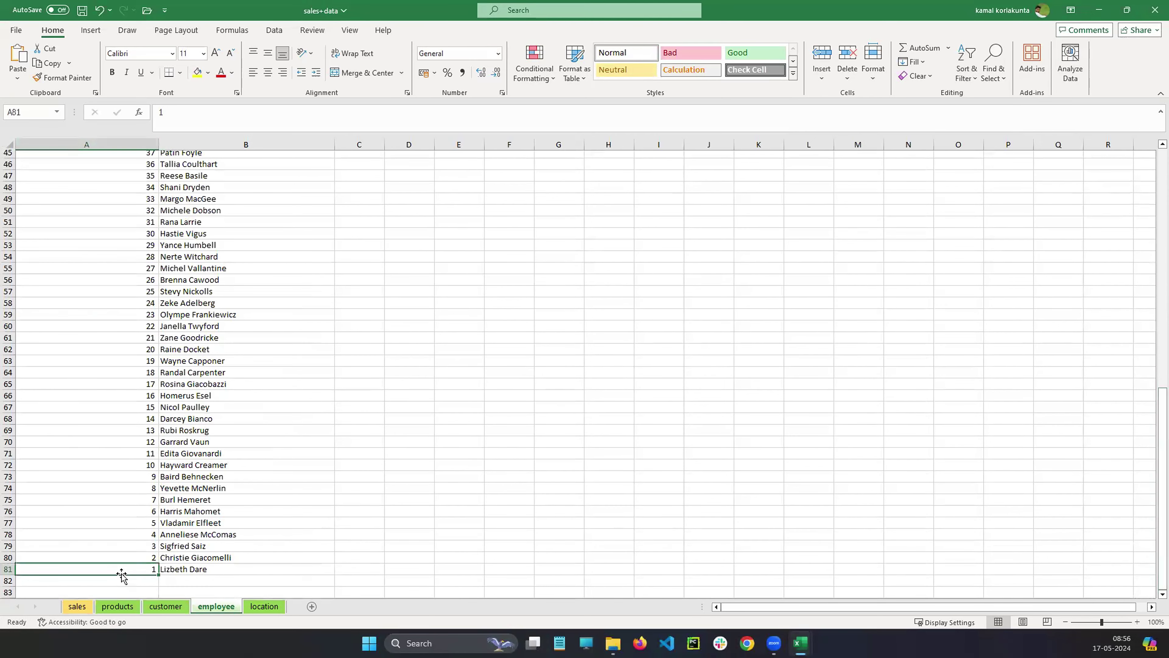
click(213, 570)
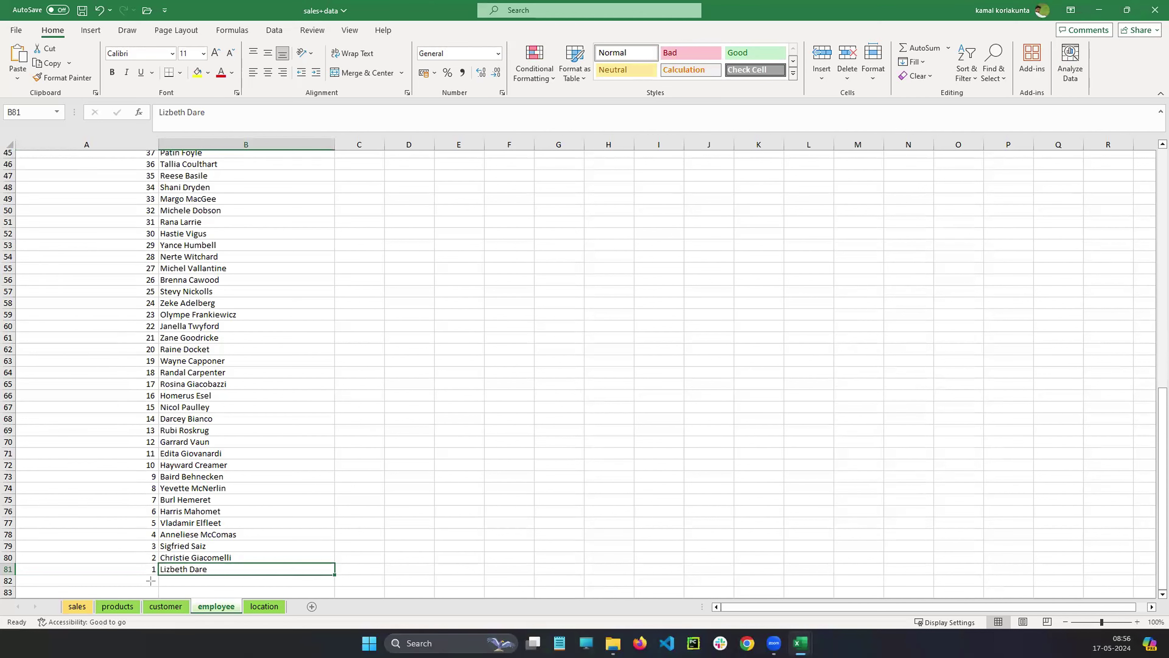
mouse_move(122, 559)
mouse_down()
mouse_move(164, 581)
mouse_move(152, 577)
mouse_move(235, 575)
mouse_up()
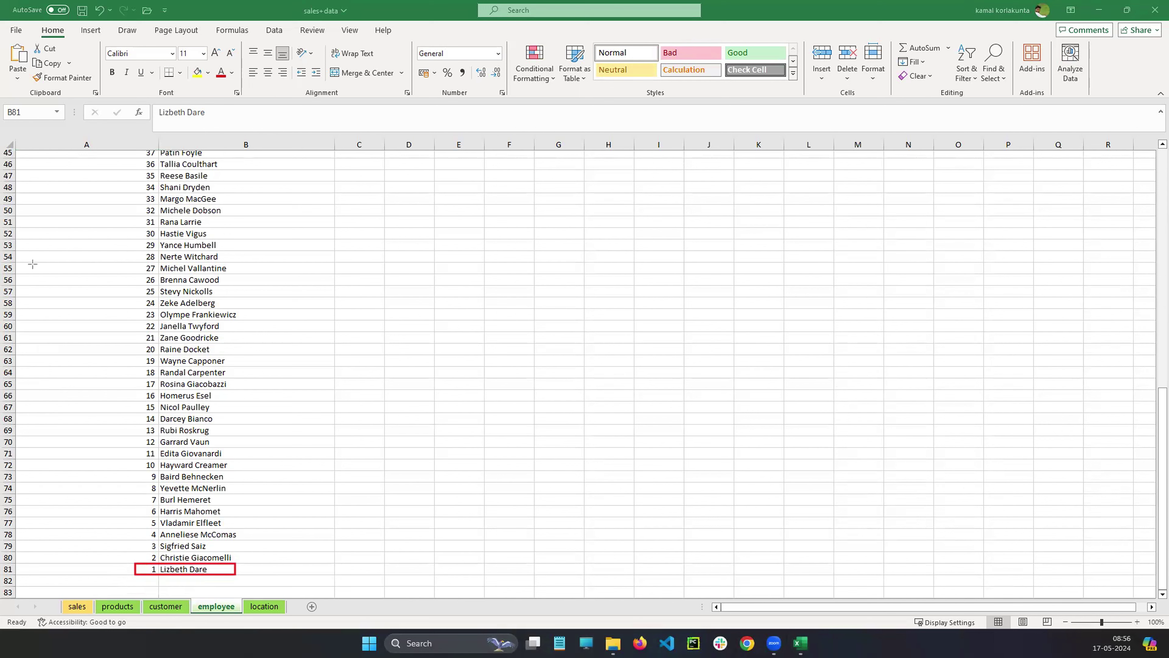
mouse_move(55, 152)
mouse_down()
mouse_move(152, 500)
mouse_move(157, 565)
mouse_up()
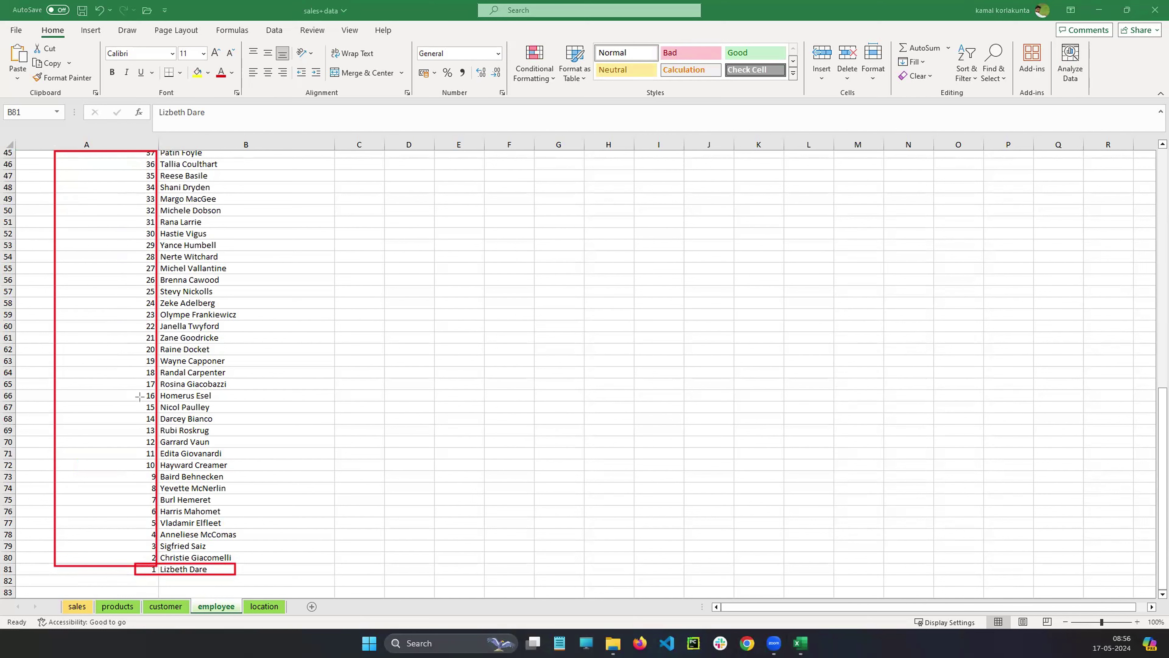
mouse_move(140, 388)
mouse_down()
mouse_move(156, 404)
mouse_move(773, 401)
mouse_up()
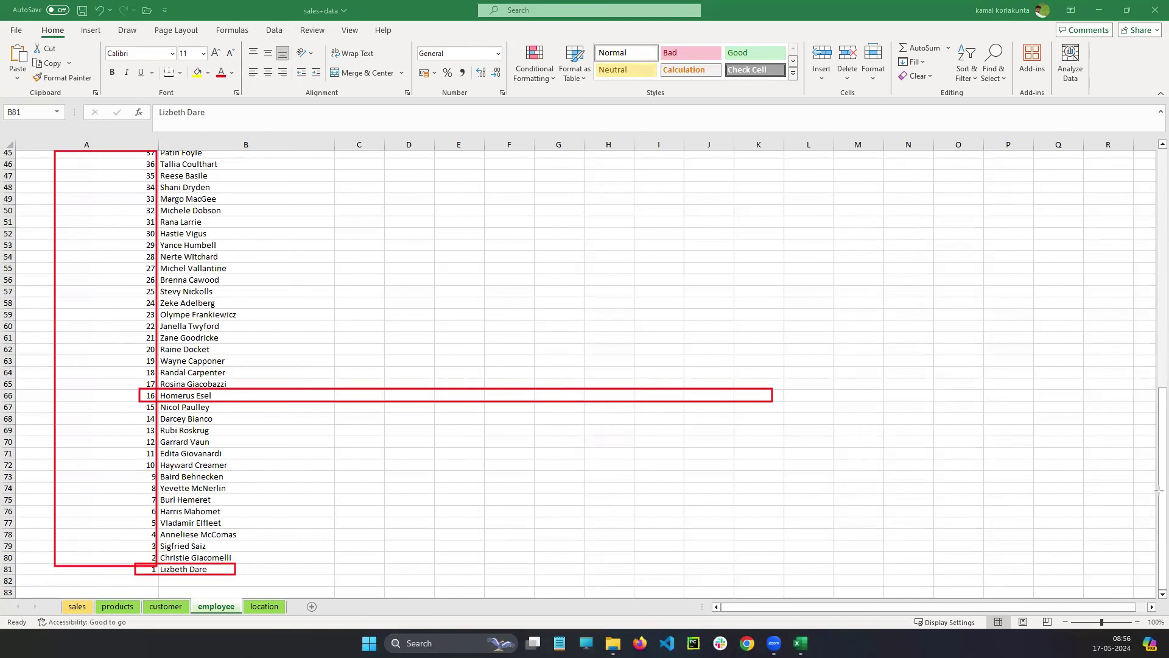
key(e)
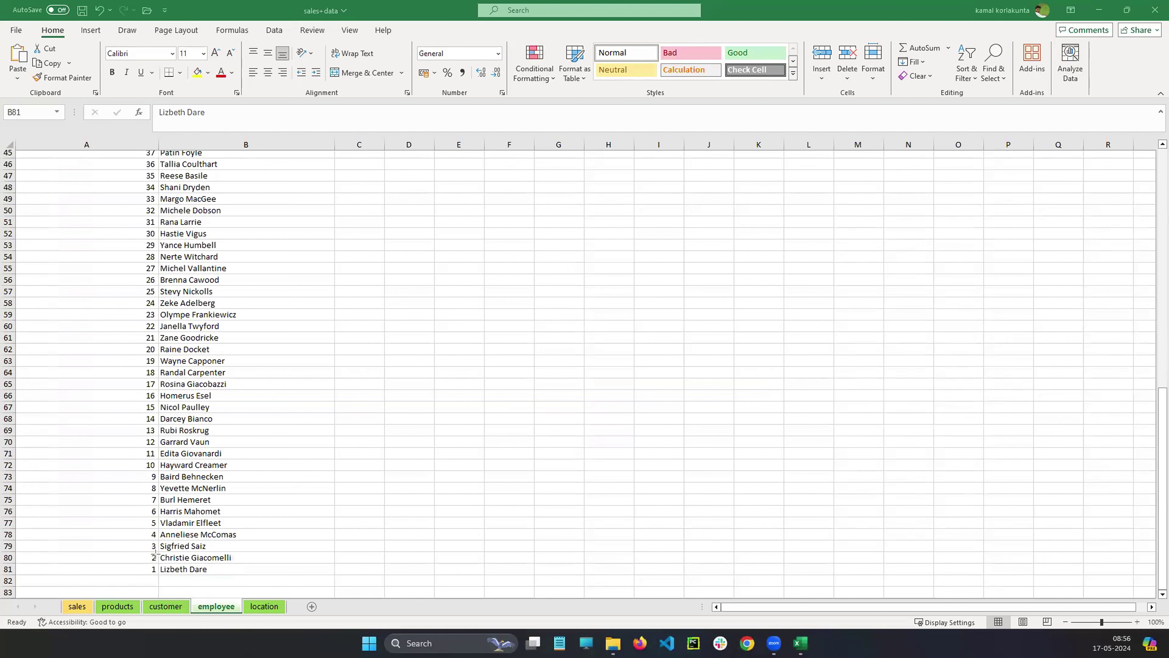
drag(146, 538, 272, 581)
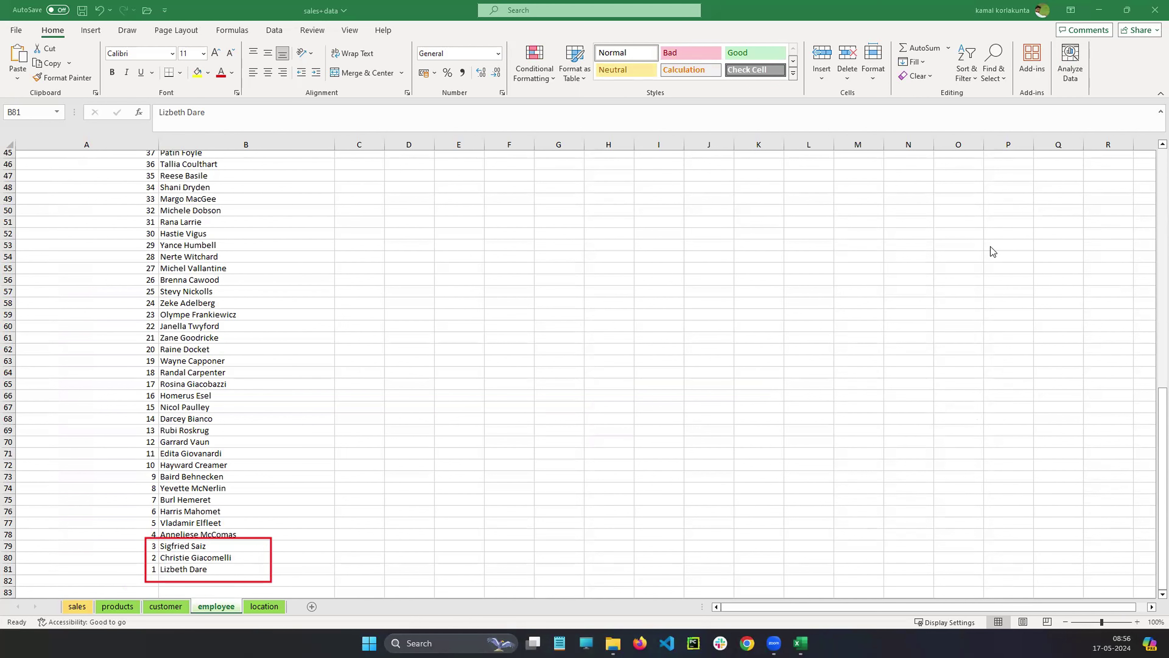
Sort the employee sheet by employee_id from smallest to largest, expanding the selection to include the names.
click(108, 144)
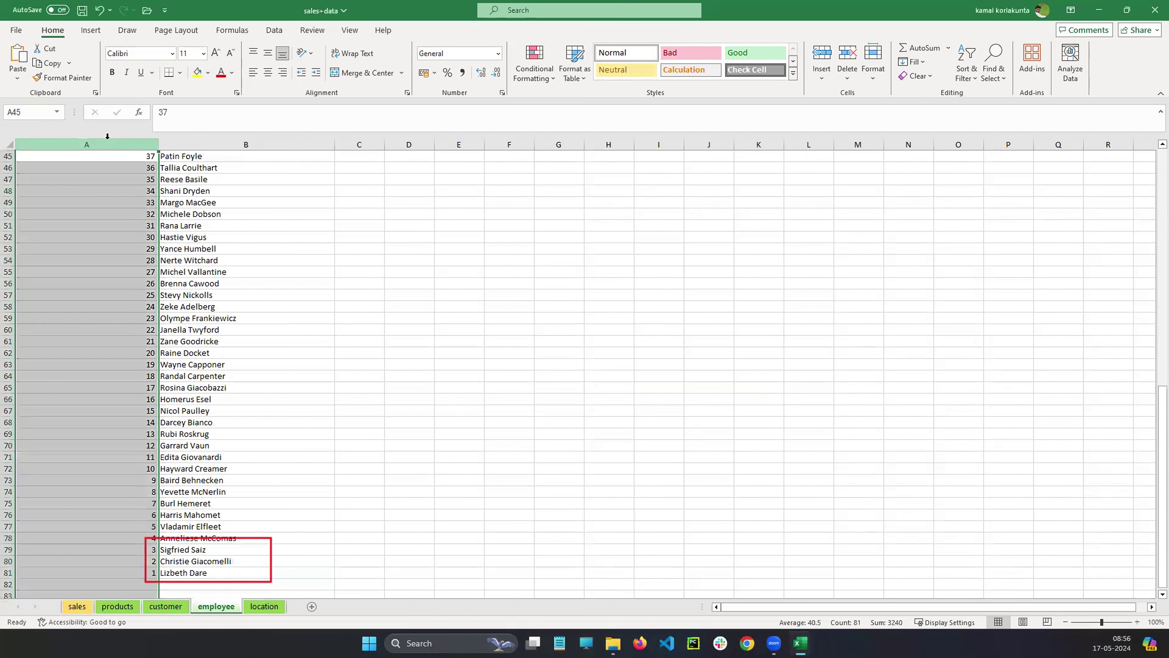
click(996, 81)
click(966, 79)
click(965, 78)
click(965, 78)
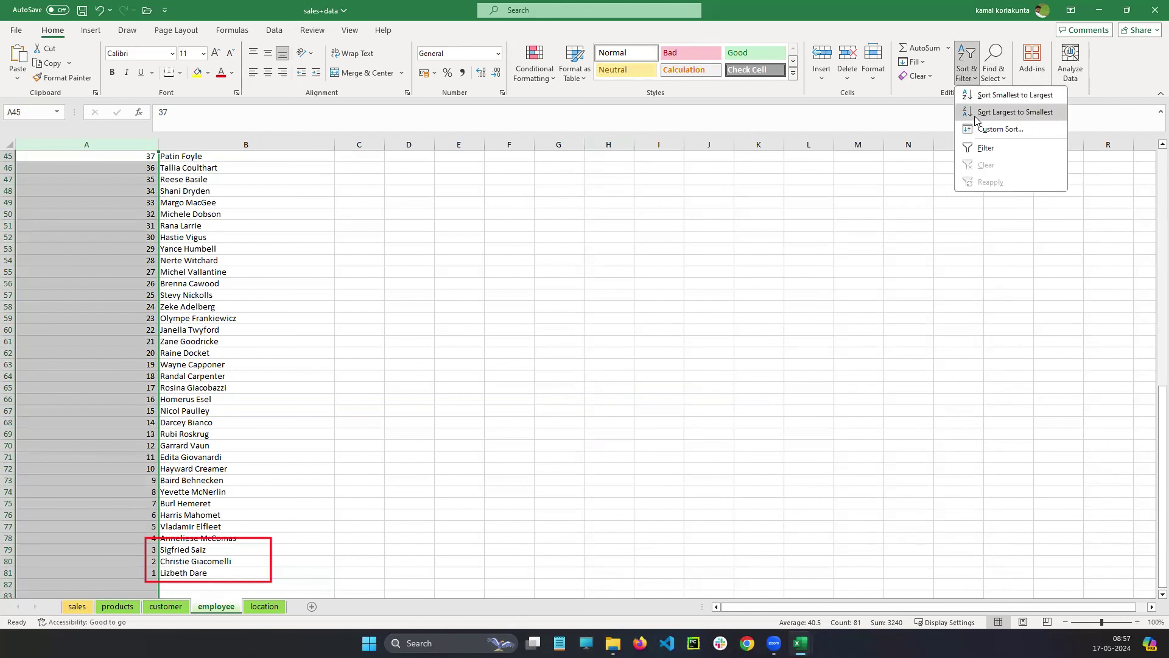
click(990, 100)
click(688, 182)
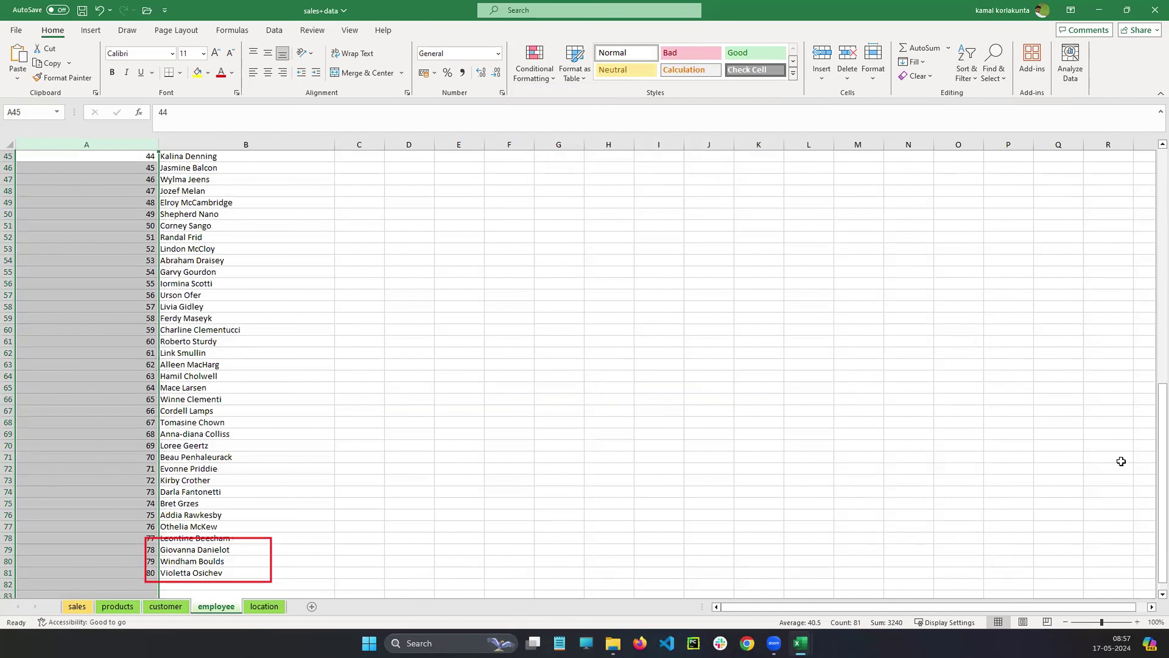
Review the ascending employee list from its end back to the first three records, comparing ids with names.
scroll(1151, 345, down, 1)
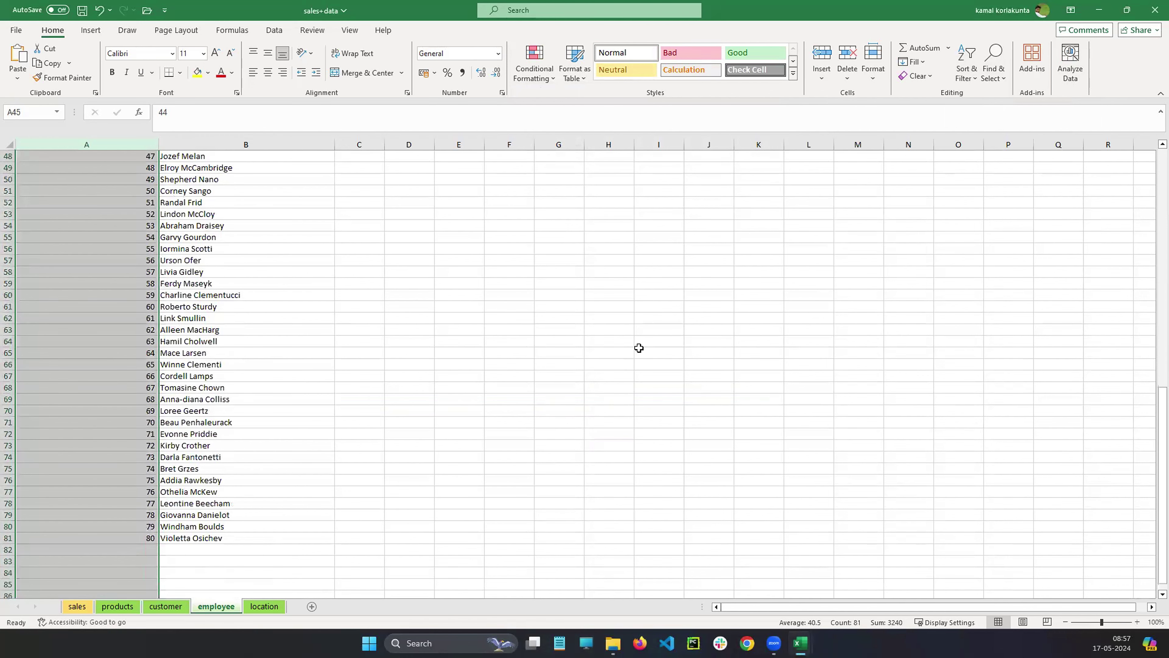
scroll(639, 349, up, 1)
scroll(1153, 422, up, 15)
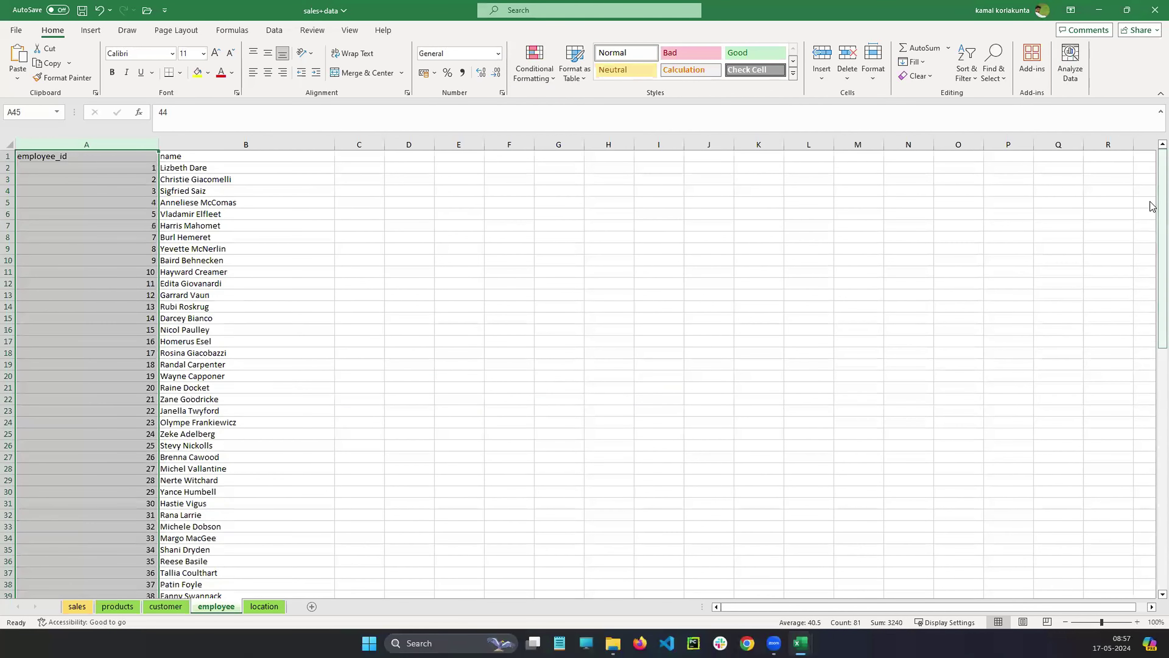
click(368, 225)
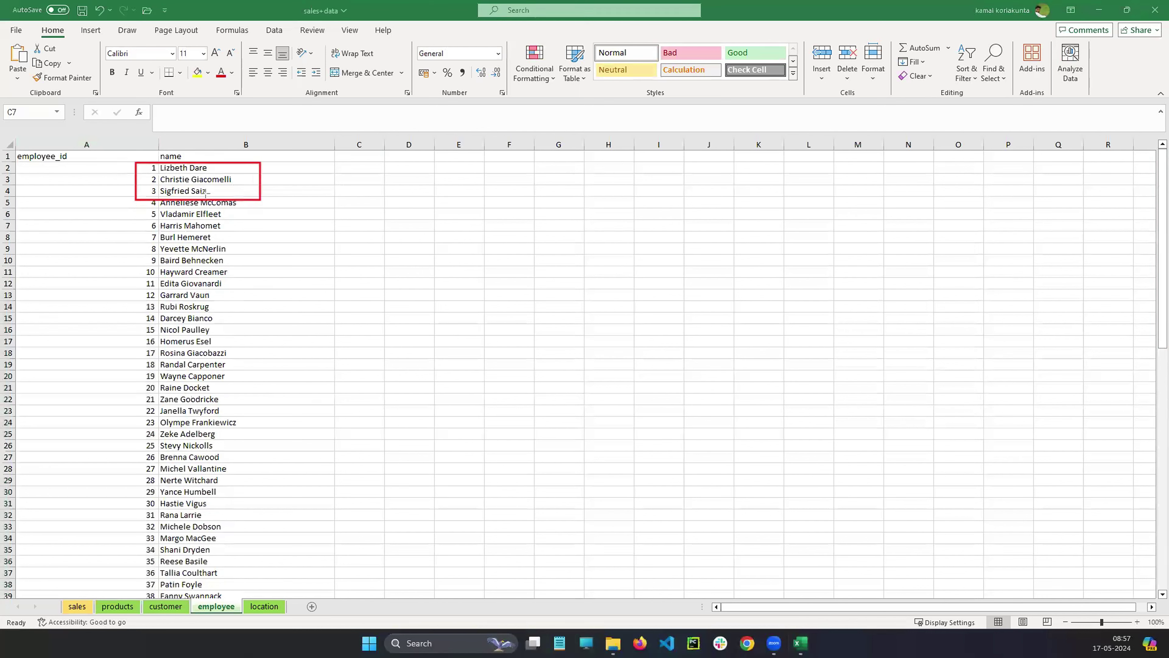
mouse_move(5, 142)
mouse_down()
mouse_move(151, 192)
mouse_move(158, 220)
mouse_move(161, 199)
mouse_up()
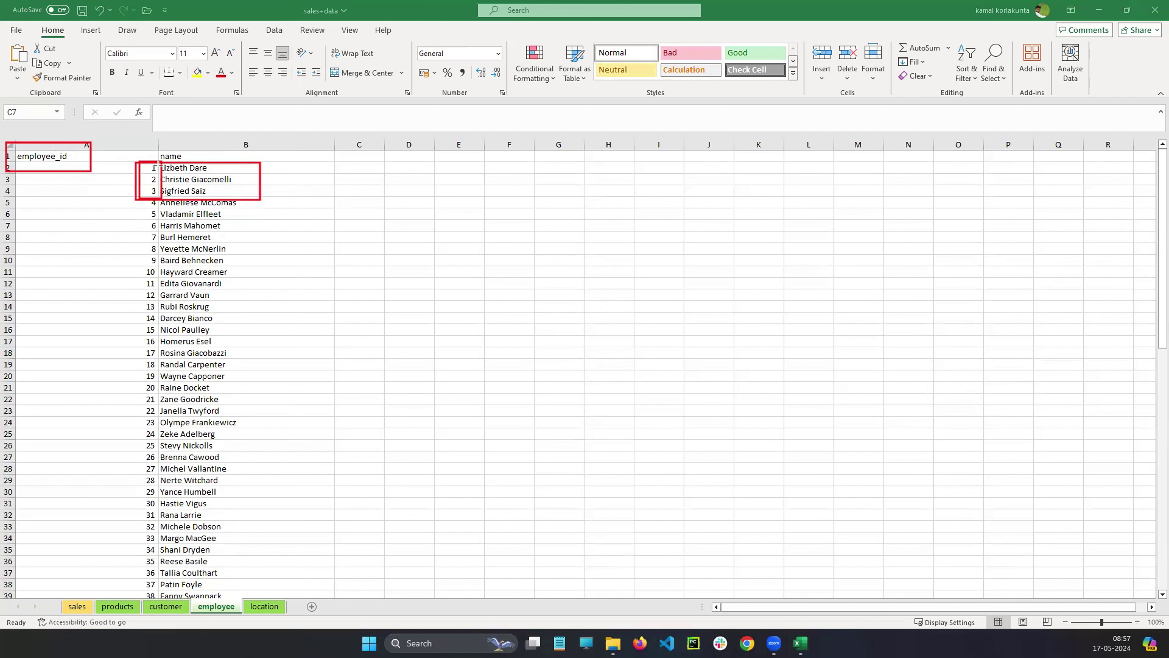
drag(175, 160, 219, 200)
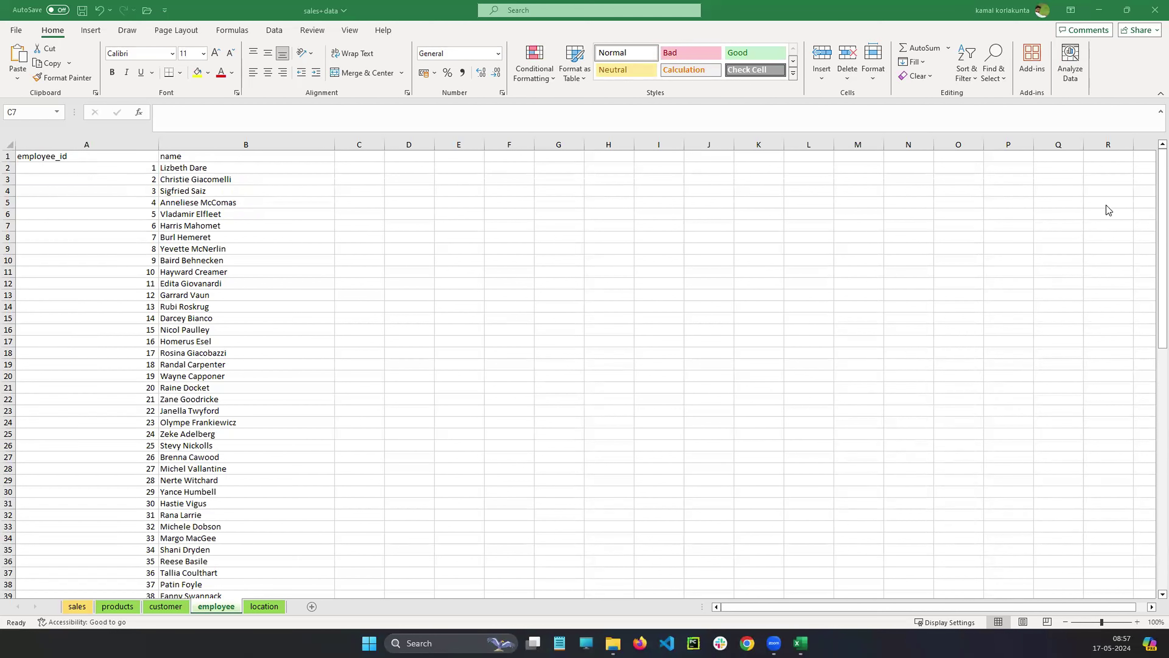
Select the state column on the location sheet and examine the rows whose state is Texas.
click(271, 606)
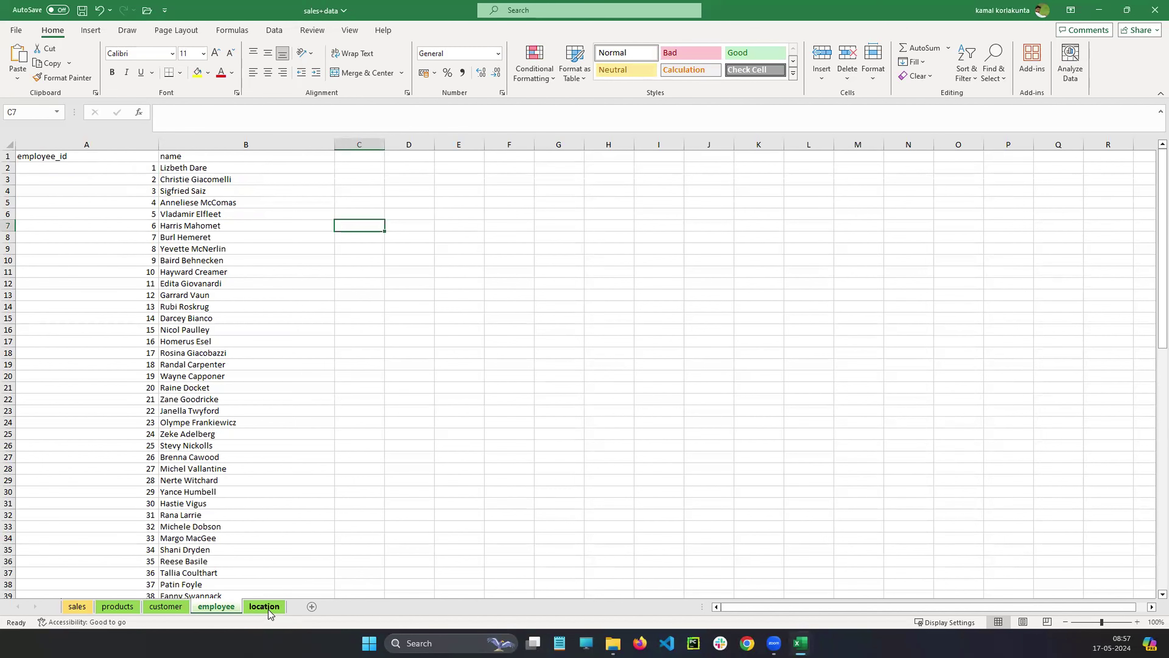
click(269, 606)
click(633, 155)
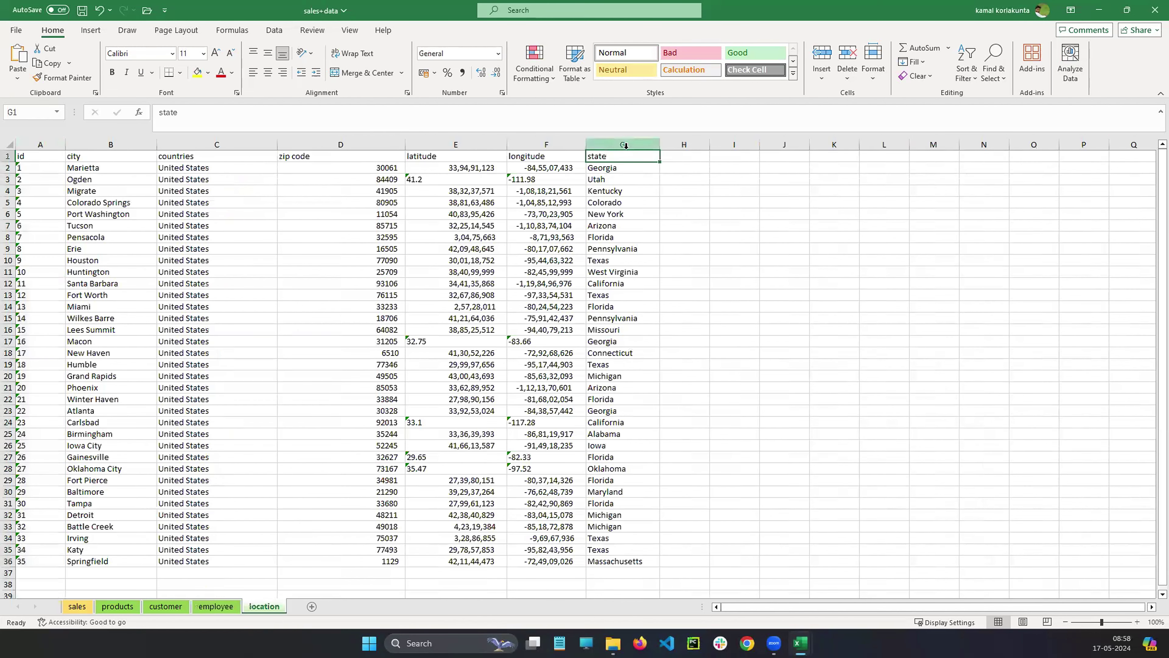
click(622, 143)
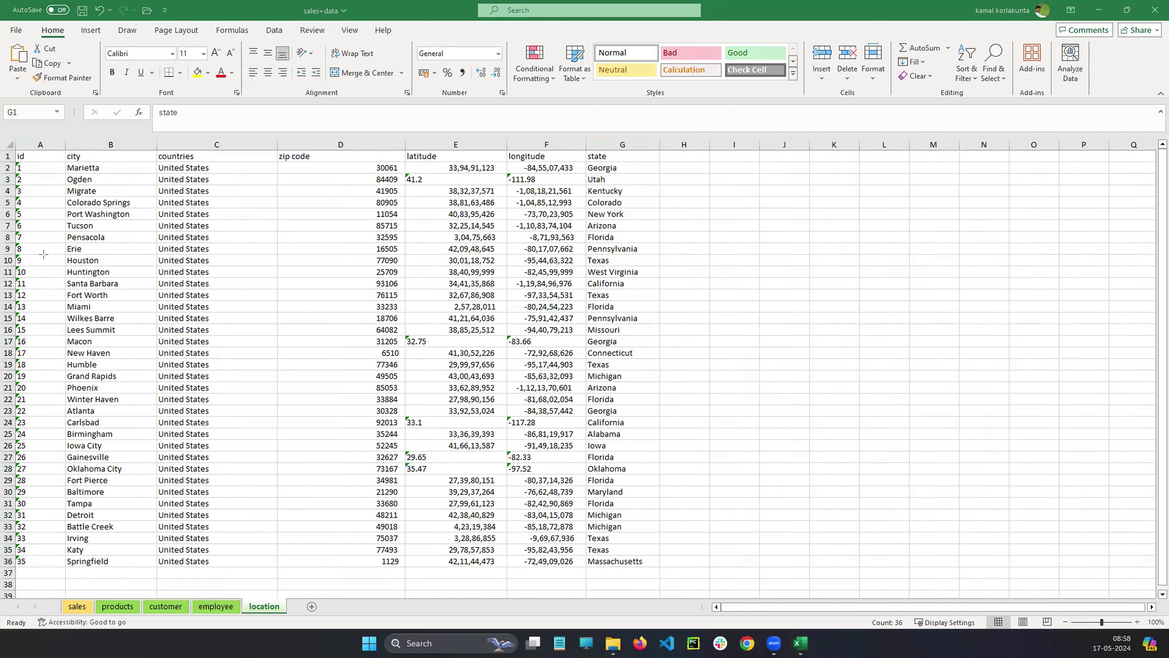
mouse_move(43, 255)
mouse_down()
mouse_move(634, 276)
mouse_move(647, 265)
mouse_up()
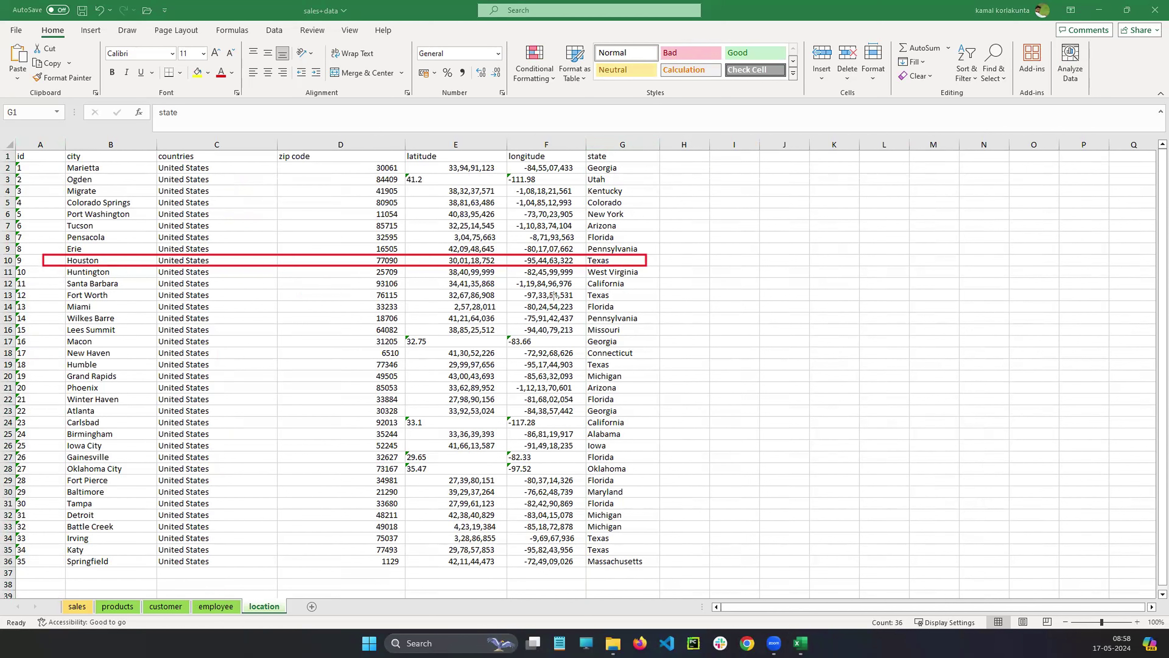
mouse_move(30, 288)
mouse_down()
mouse_move(64, 302)
mouse_move(659, 303)
mouse_up()
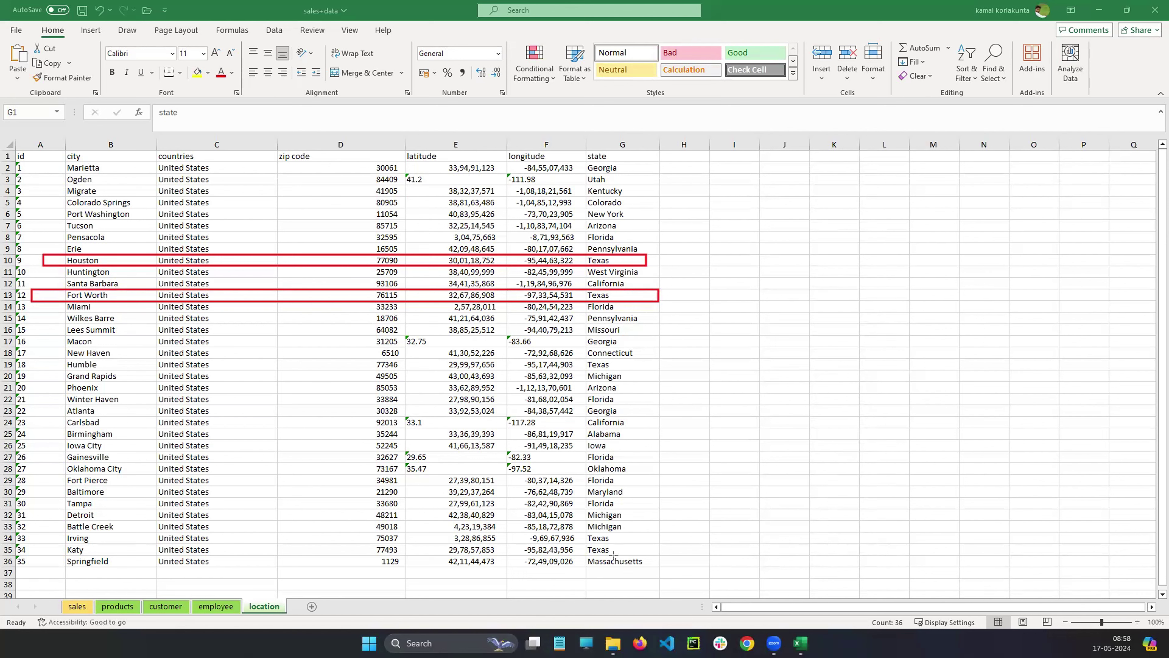
mouse_move(614, 554)
mouse_down()
mouse_move(49, 547)
mouse_move(49, 535)
mouse_up()
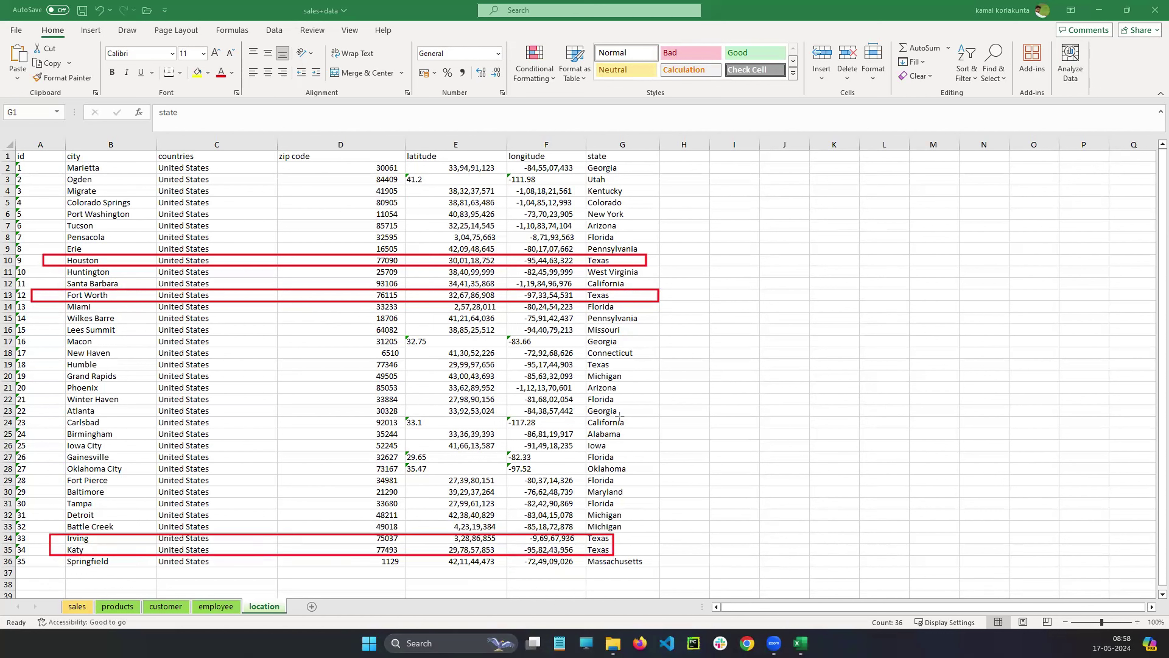
Mark the Humble row on the location sheet and check the sort options offered for the state column.
mouse_move(626, 363)
mouse_down()
mouse_move(214, 368)
mouse_move(37, 345)
mouse_move(22, 358)
mouse_up()
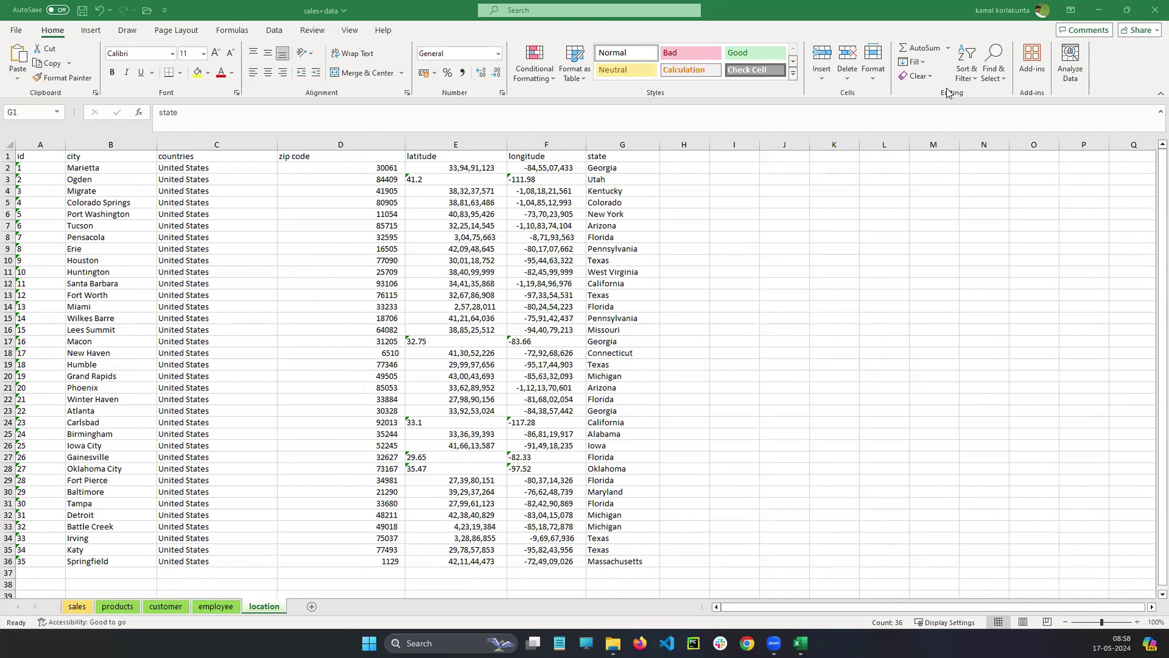
click(976, 78)
click(818, 273)
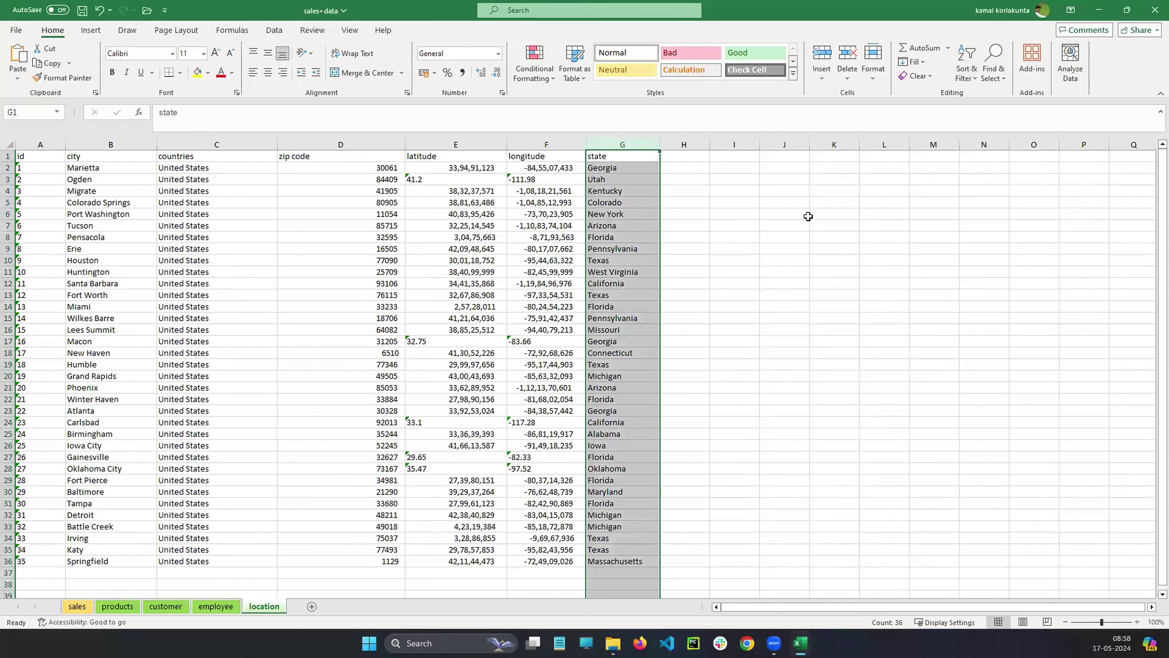
click(976, 76)
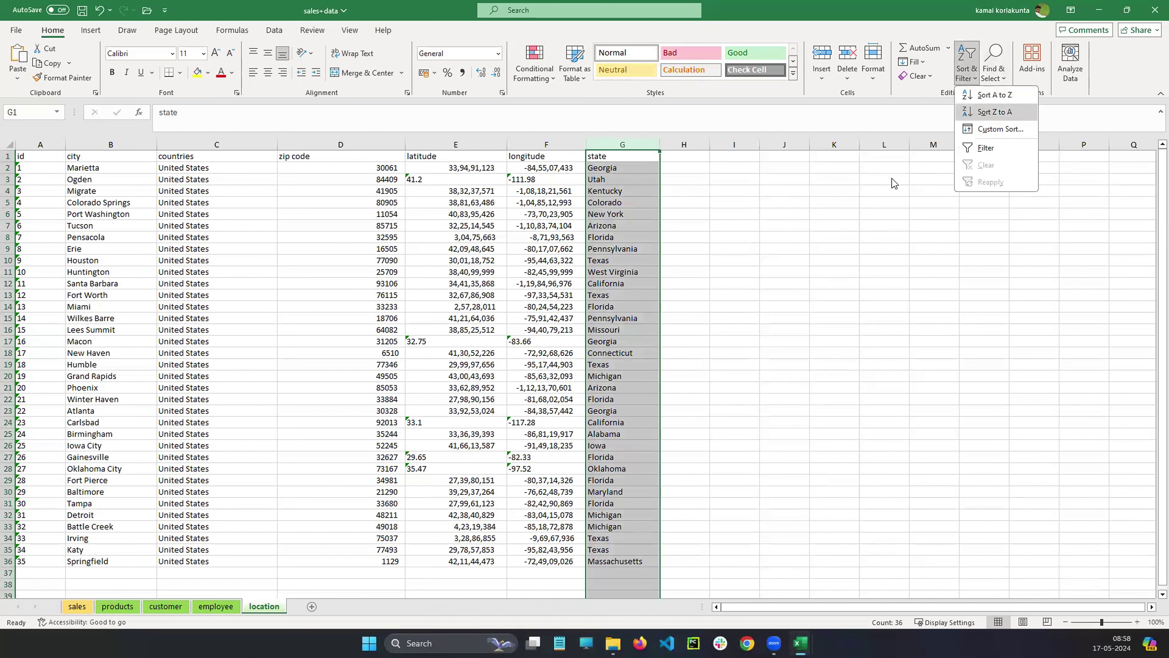
click(664, 208)
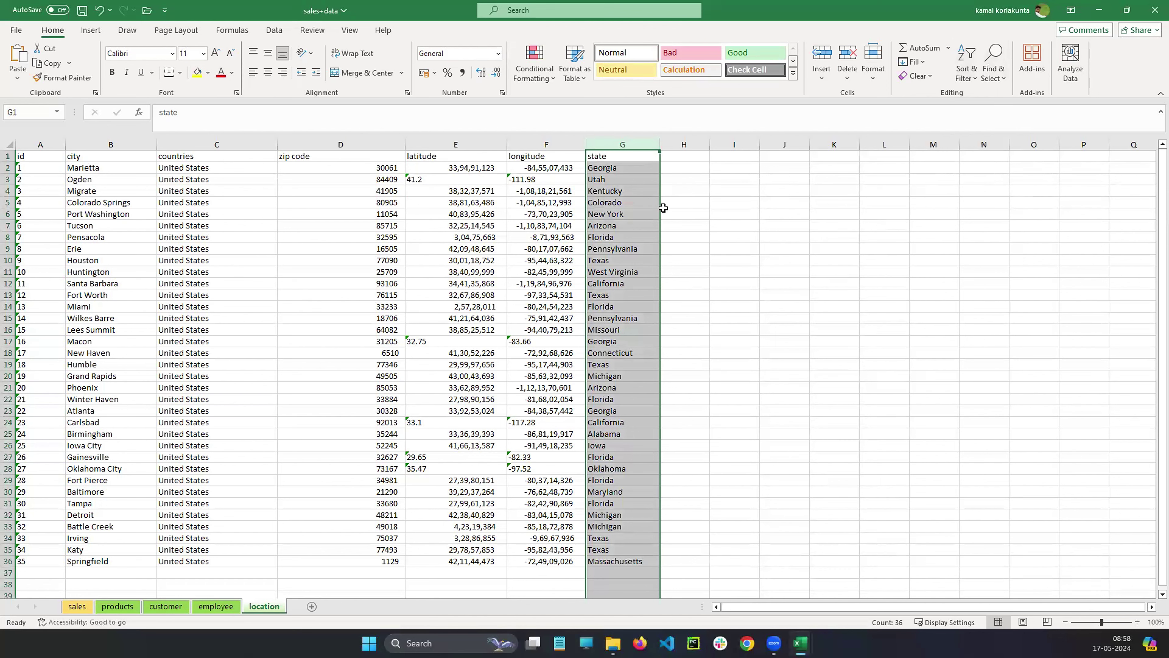
Check the sort options offered for the numeric employee_id column on the employee sheet.
click(215, 607)
click(101, 156)
key(ctrl+shift+Down)
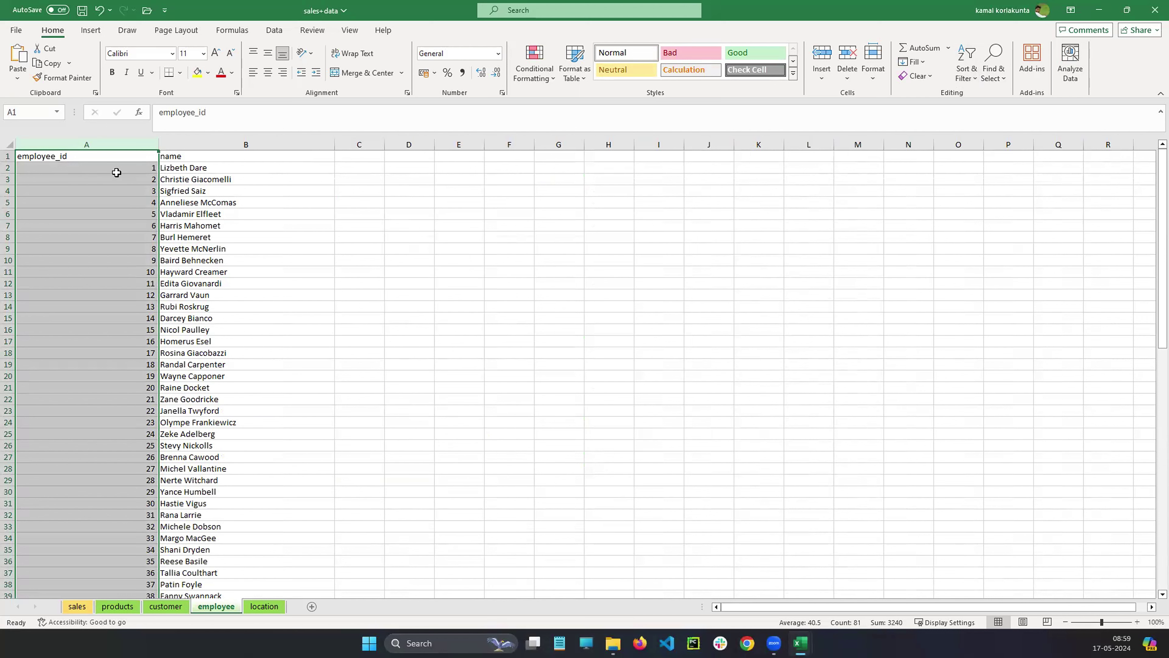
click(72, 144)
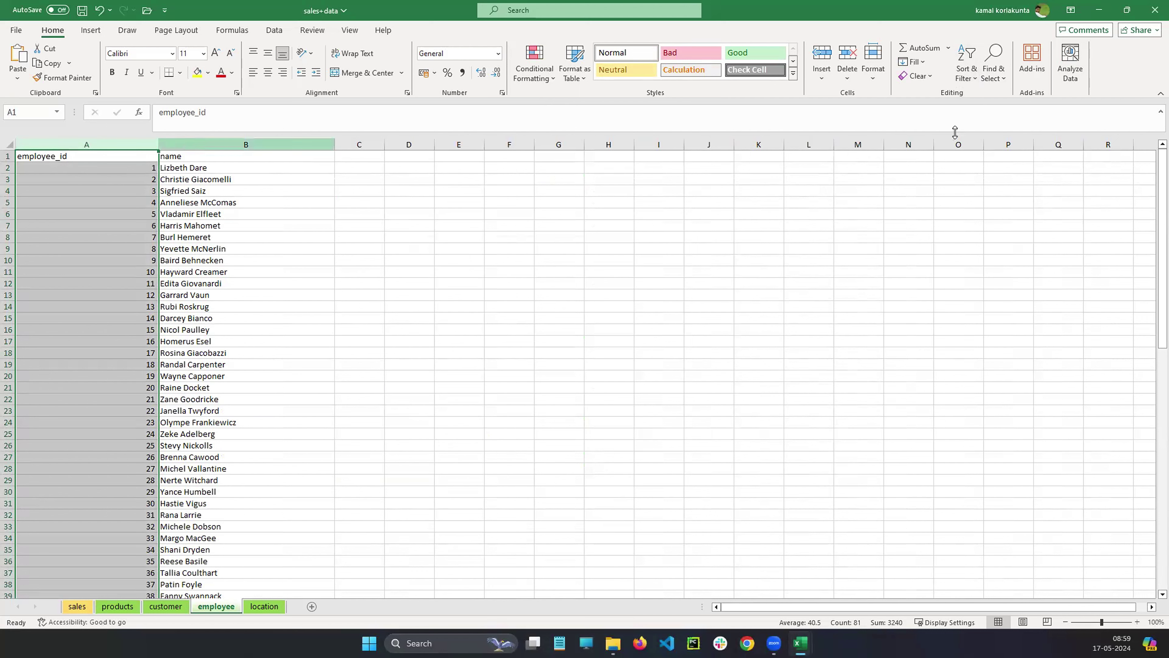
click(969, 81)
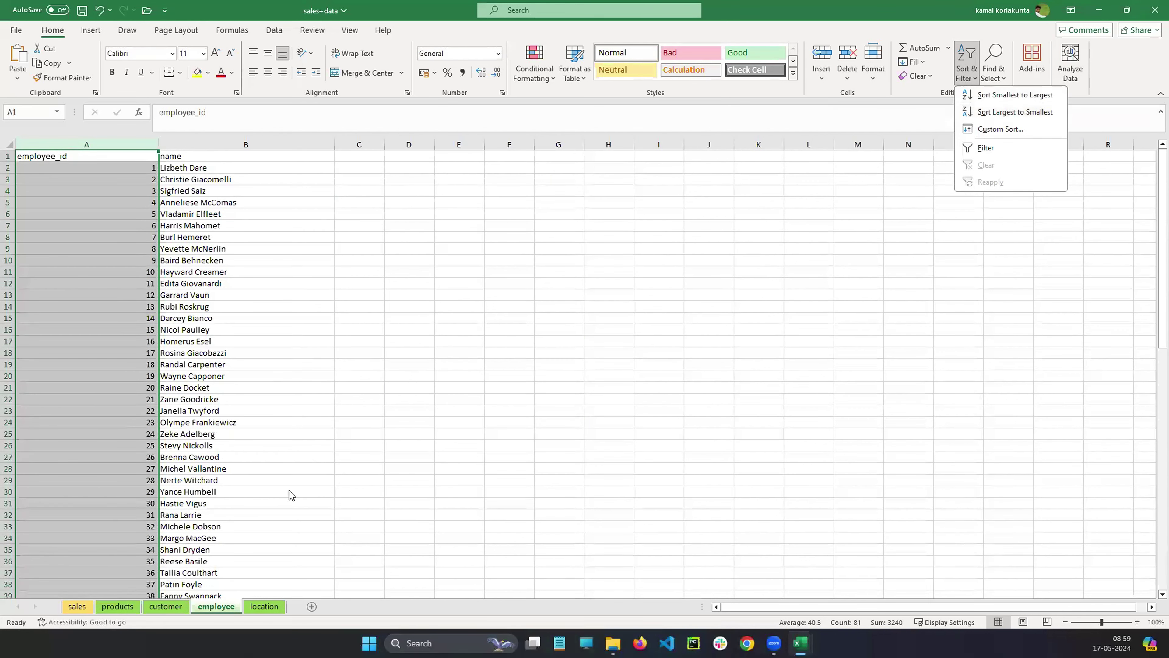
Check the sort options offered for the text name column on the employee sheet.
click(225, 145)
click(213, 141)
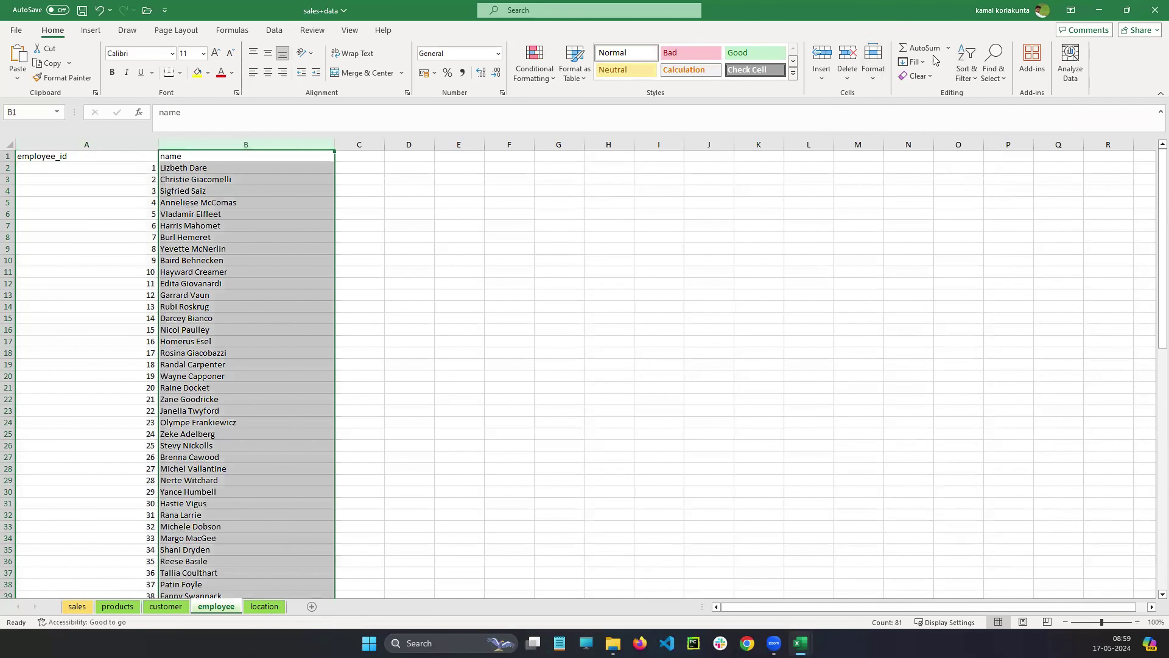
click(966, 62)
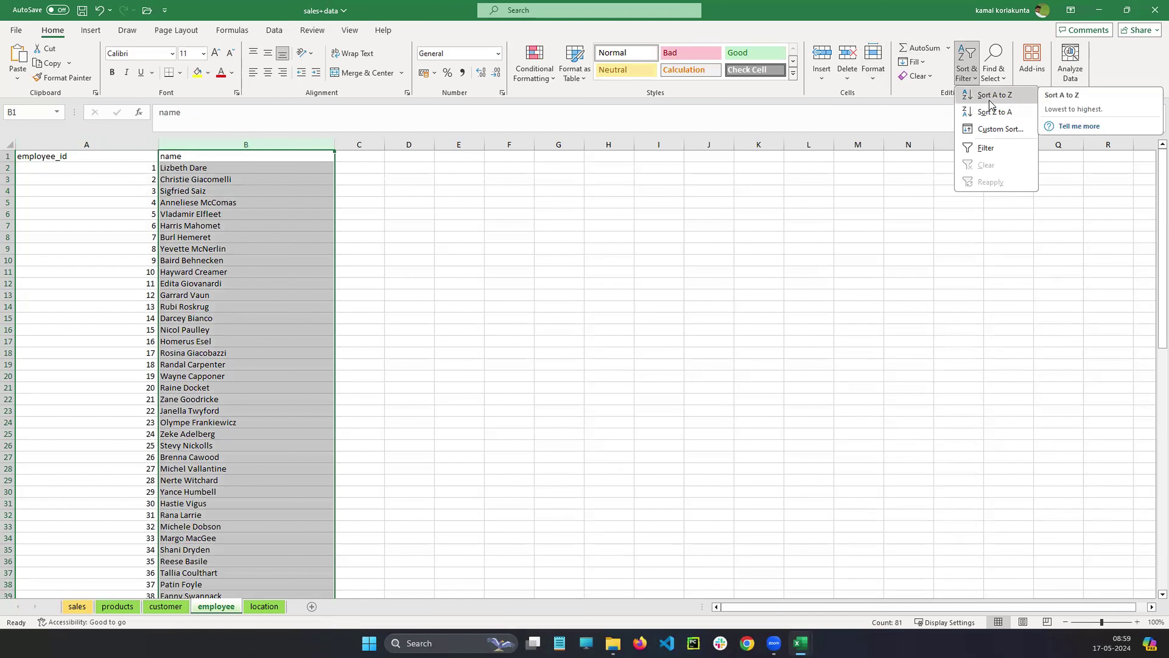
click(628, 391)
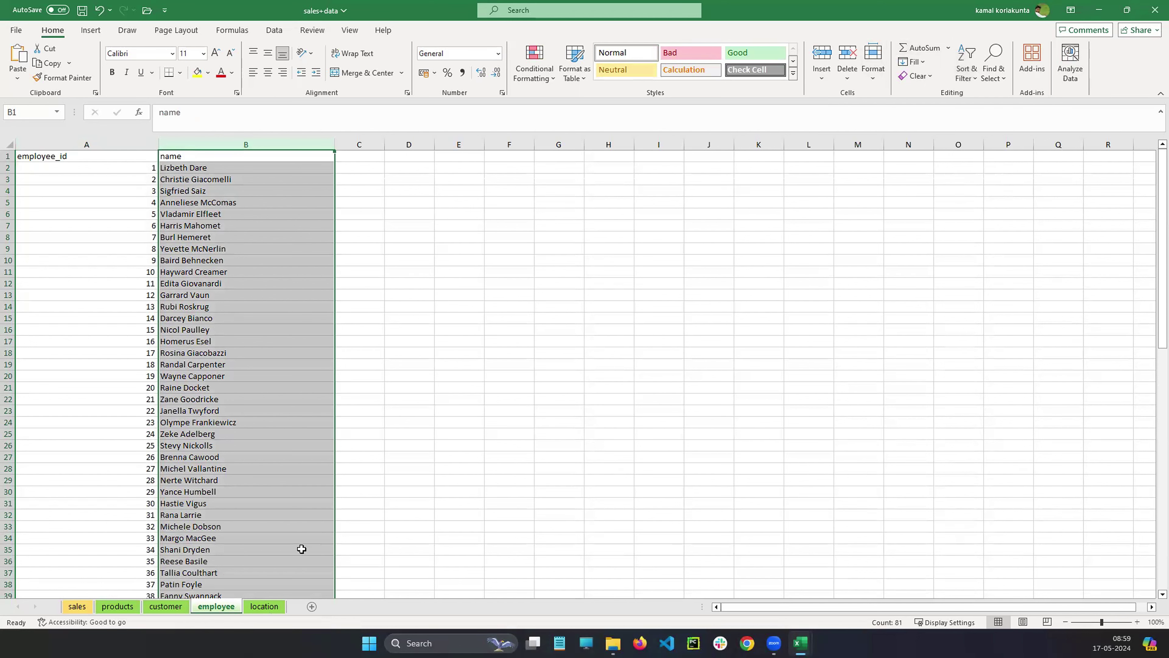
Compare the location and employee sheets, and select the state column on the location sheet.
click(269, 610)
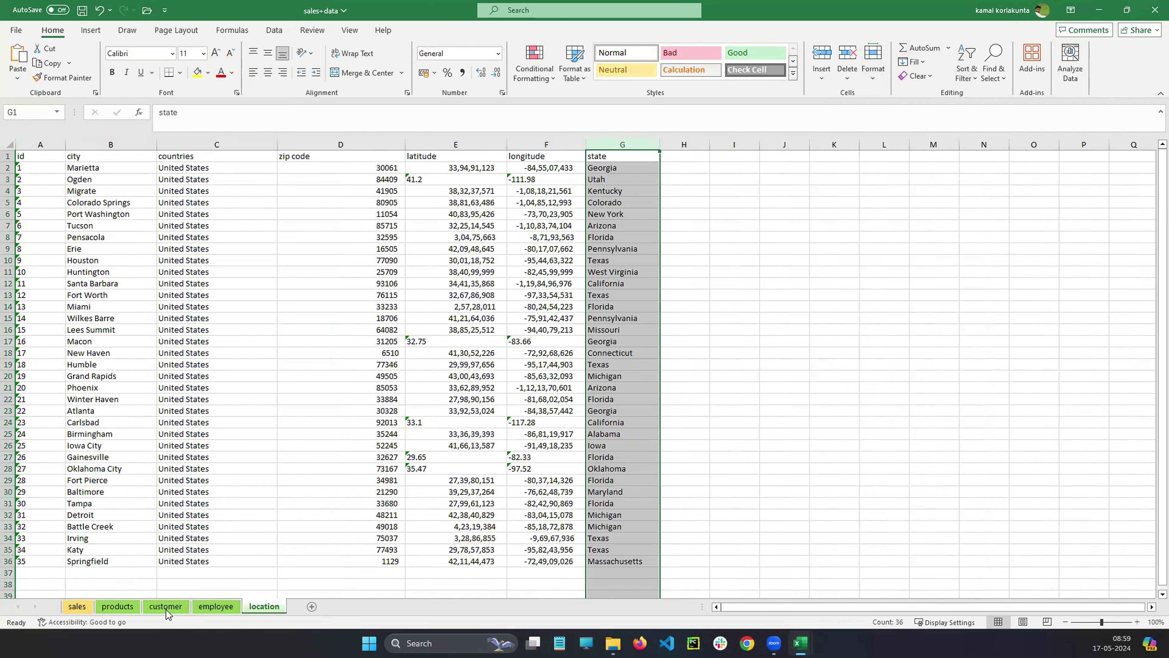
click(222, 612)
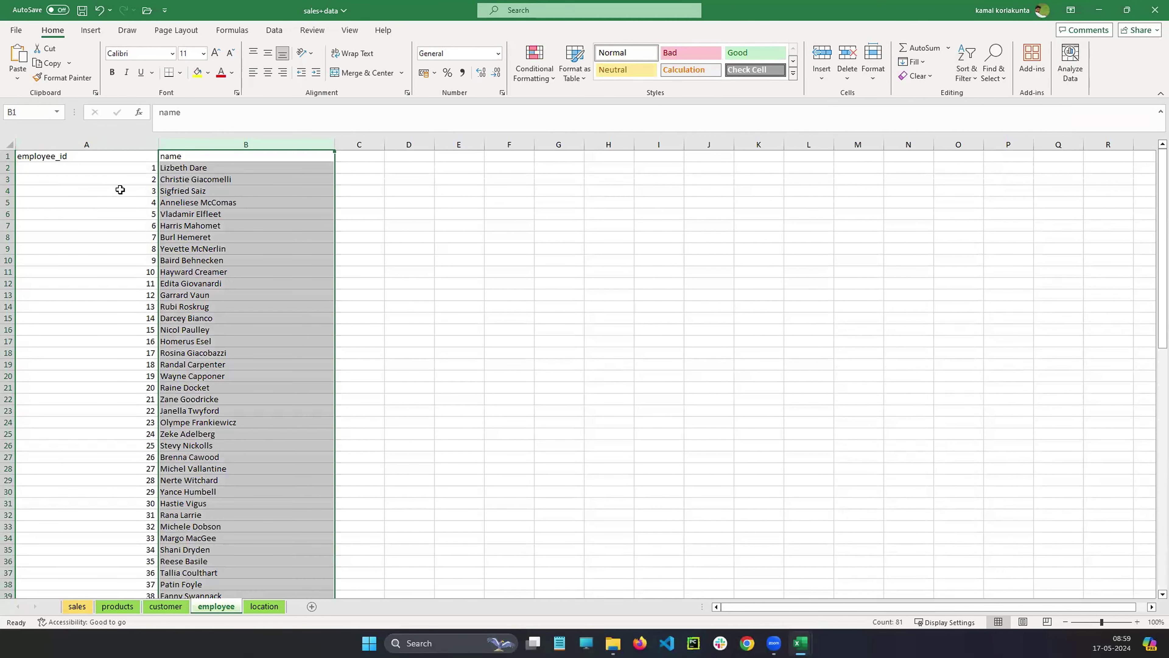
click(258, 609)
click(753, 234)
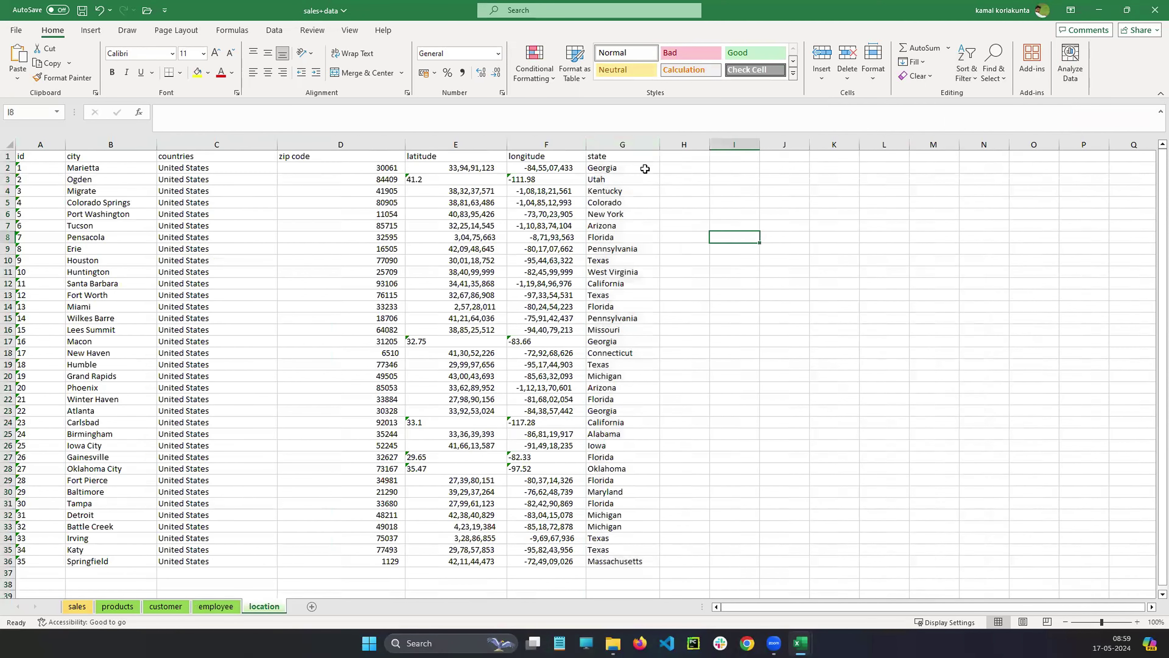
click(625, 142)
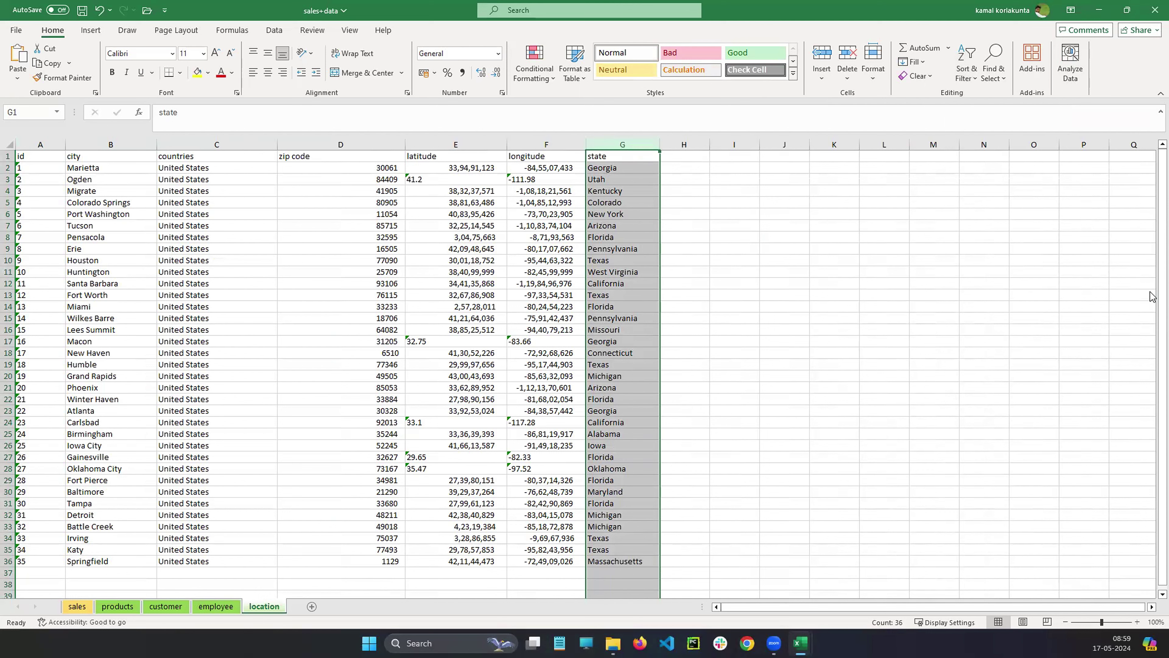
click(1069, 314)
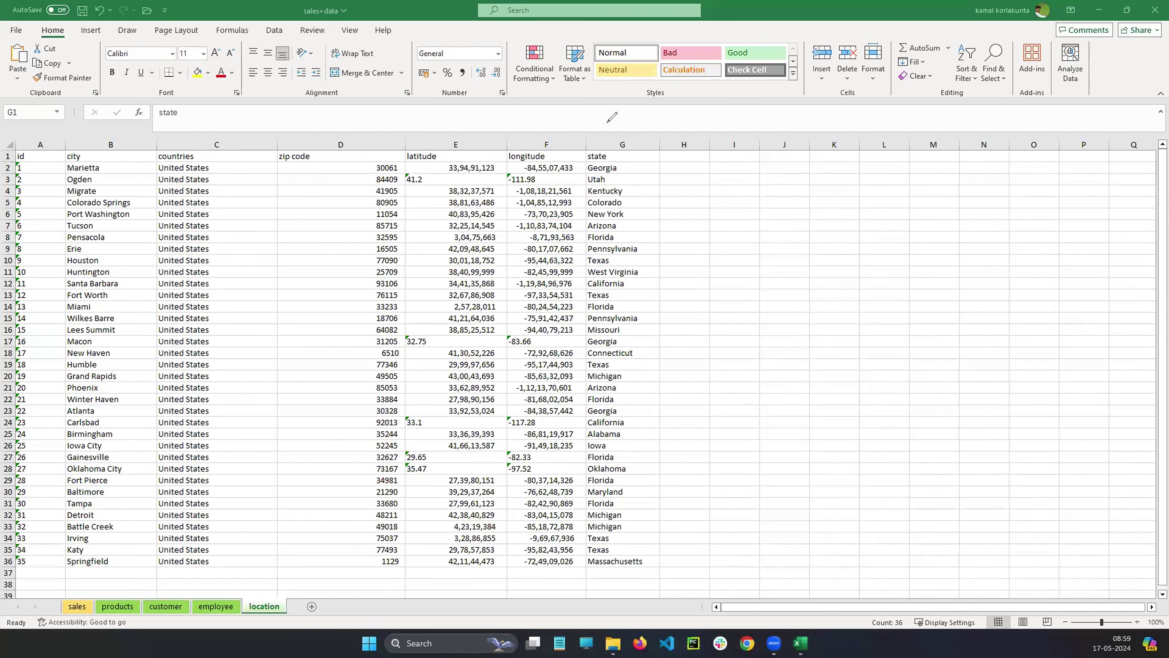
Examine the first letters of the state names from Georgia down to New York in relation to A to Z order.
mouse_move(613, 116)
mouse_down()
mouse_move(573, 252)
mouse_move(552, 539)
mouse_move(686, 525)
mouse_move(617, 152)
mouse_move(573, 156)
mouse_up()
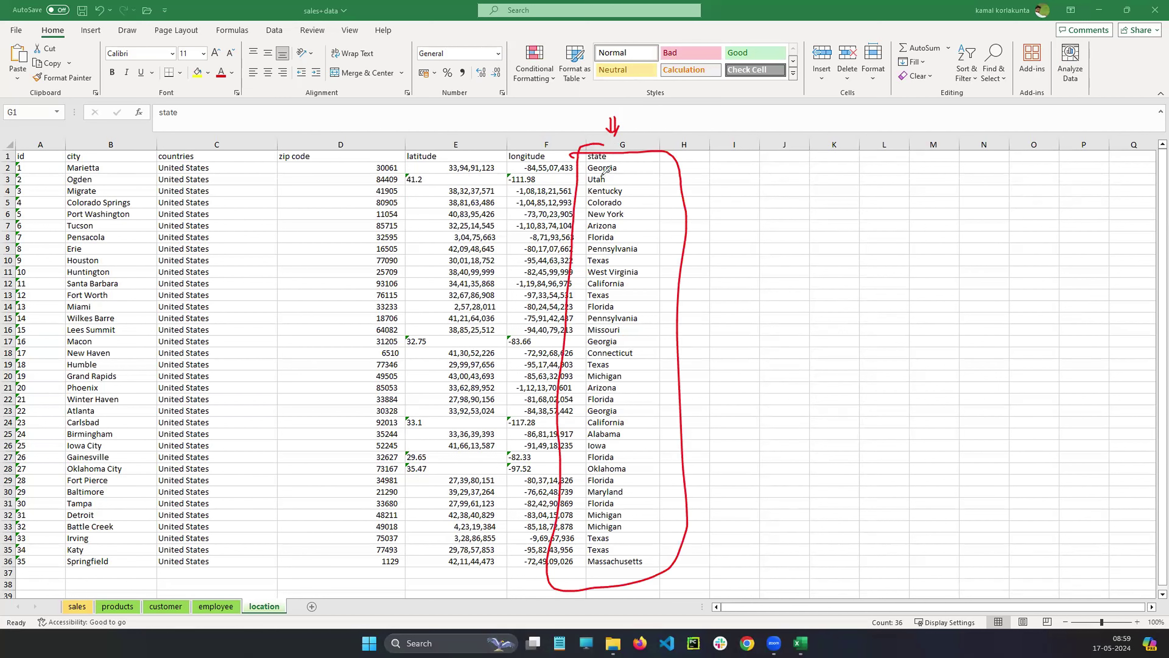
mouse_move(591, 160)
mouse_down()
mouse_move(581, 395)
mouse_move(594, 573)
mouse_move(600, 330)
mouse_up()
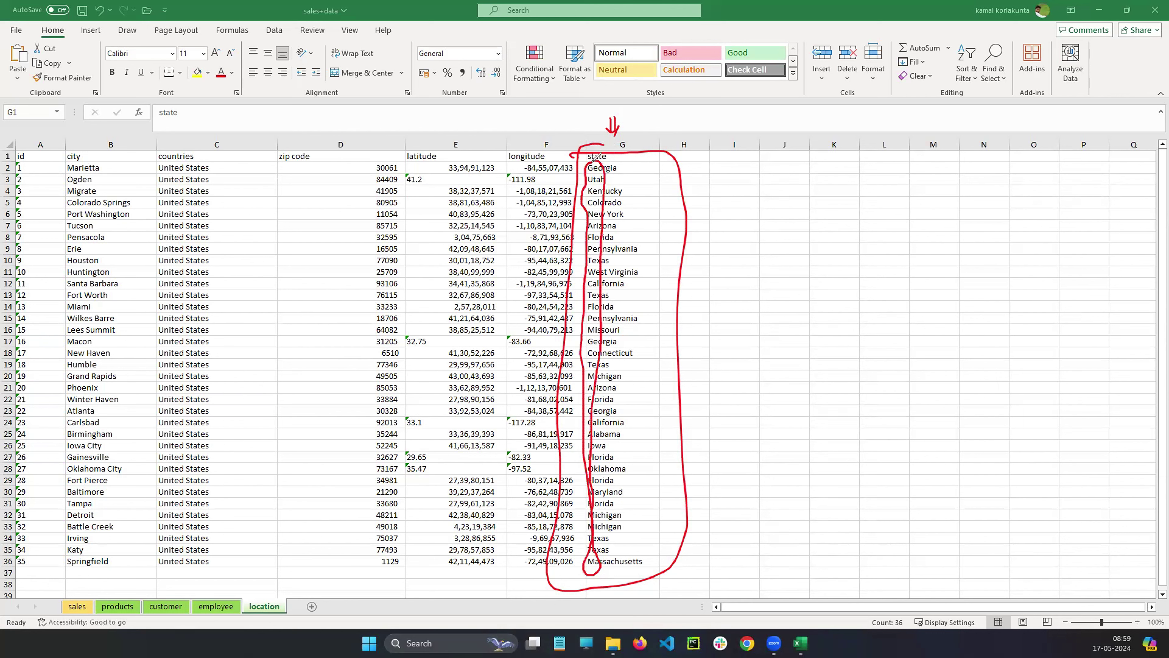
mouse_move(631, 168)
mouse_down()
mouse_move(693, 167)
mouse_move(717, 181)
mouse_move(693, 180)
mouse_move(706, 178)
mouse_move(684, 204)
mouse_move(722, 195)
mouse_move(689, 214)
mouse_up()
click(670, 212)
mouse_move(684, 210)
mouse_down()
mouse_move(707, 222)
mouse_move(692, 257)
mouse_up()
click(718, 215)
drag(703, 254, 717, 251)
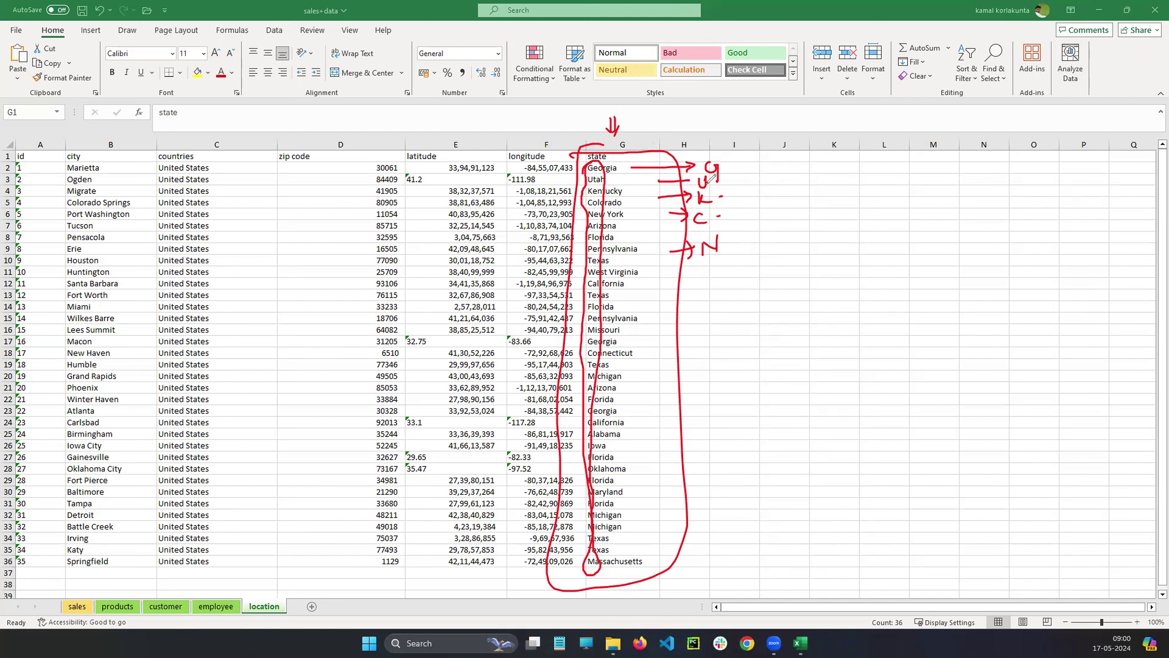
mouse_move(714, 152)
mouse_down()
mouse_move(697, 159)
mouse_move(688, 216)
mouse_move(757, 196)
mouse_move(709, 161)
mouse_move(718, 155)
mouse_up()
drag(712, 152, 798, 133)
drag(807, 126, 823, 140)
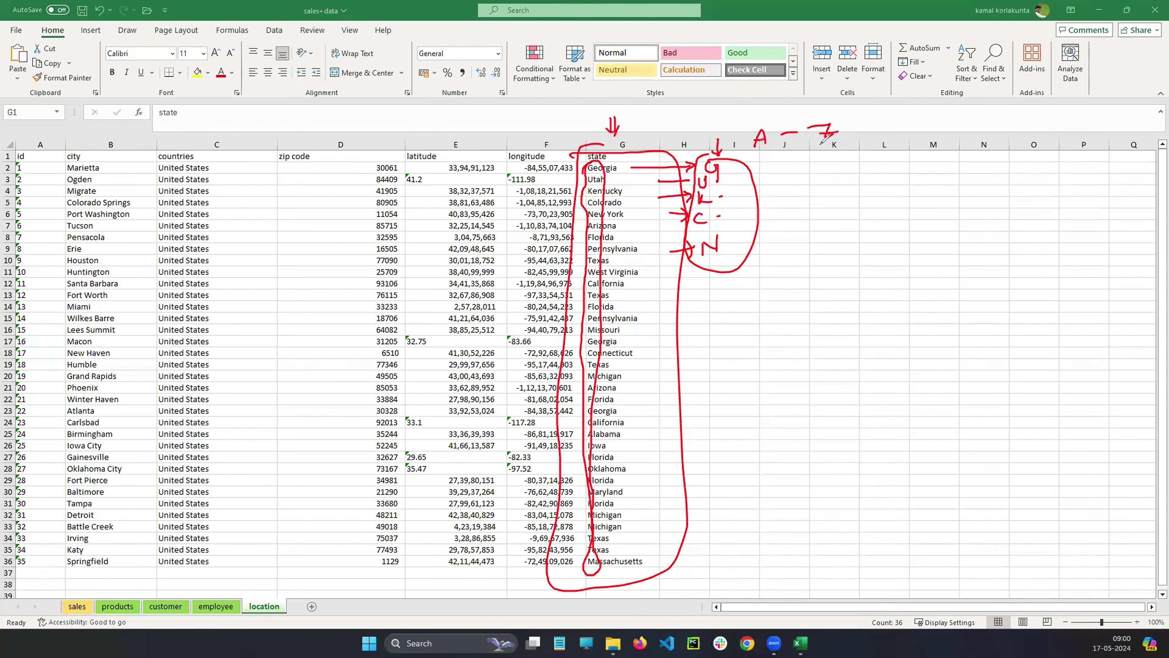
mouse_move(766, 183)
mouse_down()
mouse_move(786, 194)
mouse_move(837, 179)
mouse_up()
drag(823, 176, 834, 174)
key(e)
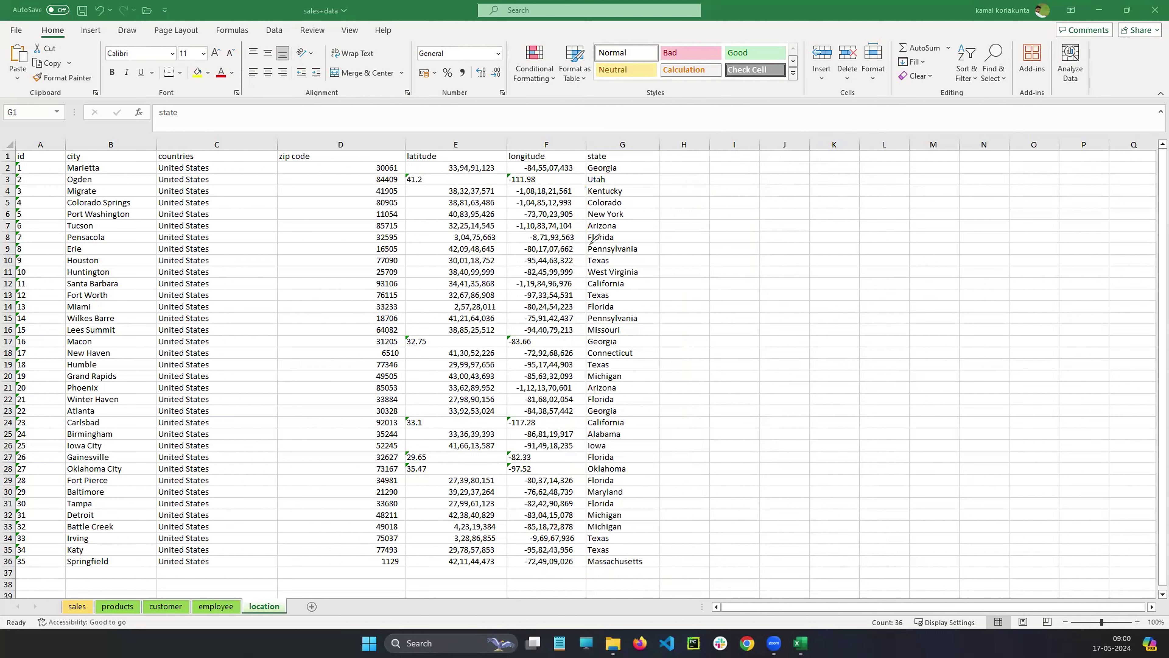
Look through the state column for the names that come first alphabetically, marking the Alabama and Arizona entries.
mouse_move(609, 135)
mouse_down()
mouse_move(613, 147)
mouse_move(620, 138)
mouse_up()
mouse_move(617, 383)
mouse_down()
mouse_move(581, 389)
mouse_move(616, 387)
mouse_up()
mouse_move(617, 427)
mouse_down()
mouse_move(583, 433)
mouse_move(597, 444)
mouse_up()
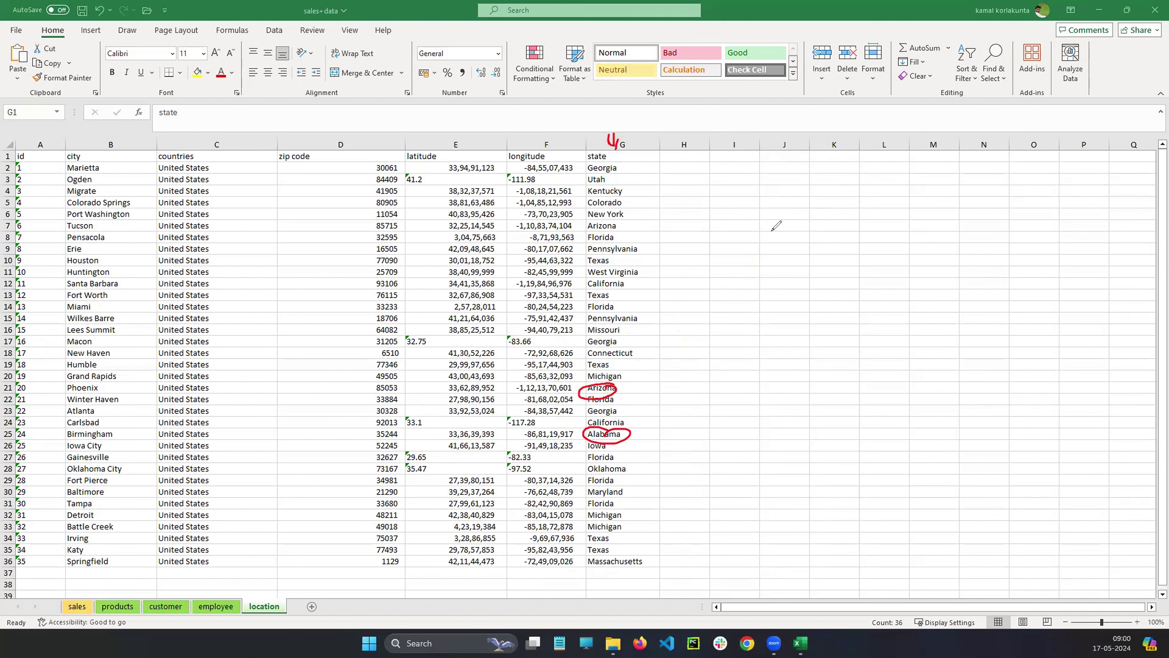
drag(748, 240, 774, 227)
drag(1052, 225, 1071, 242)
drag(1051, 236, 1068, 235)
drag(592, 524, 592, 532)
drag(601, 217, 599, 220)
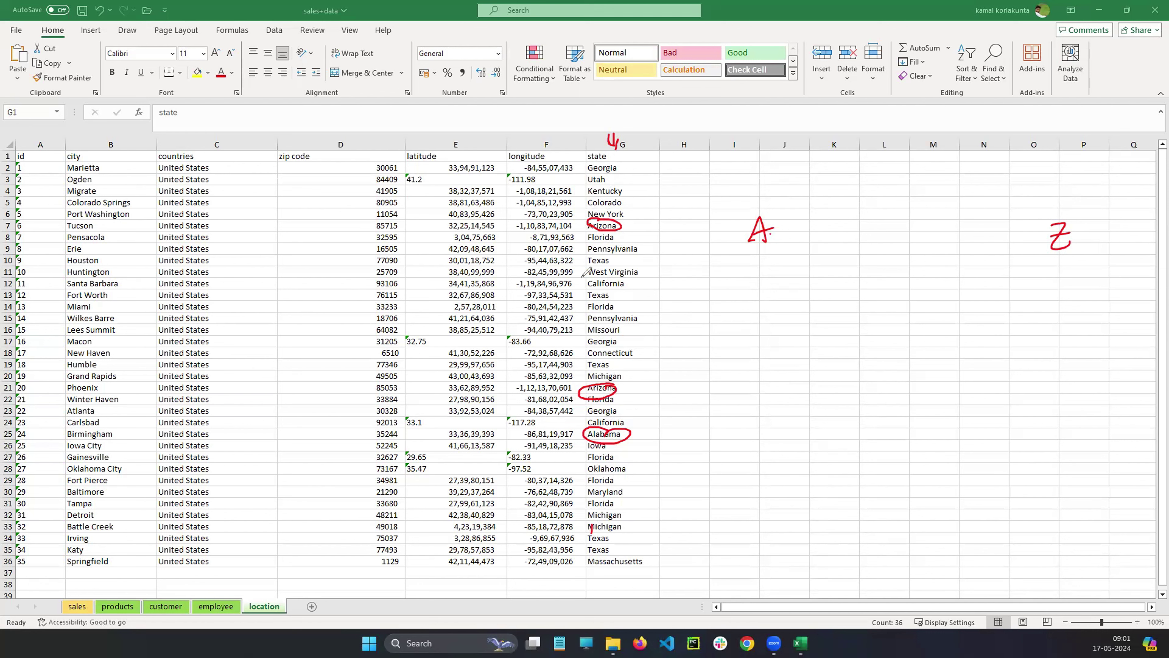
drag(601, 202, 596, 199)
key(e)
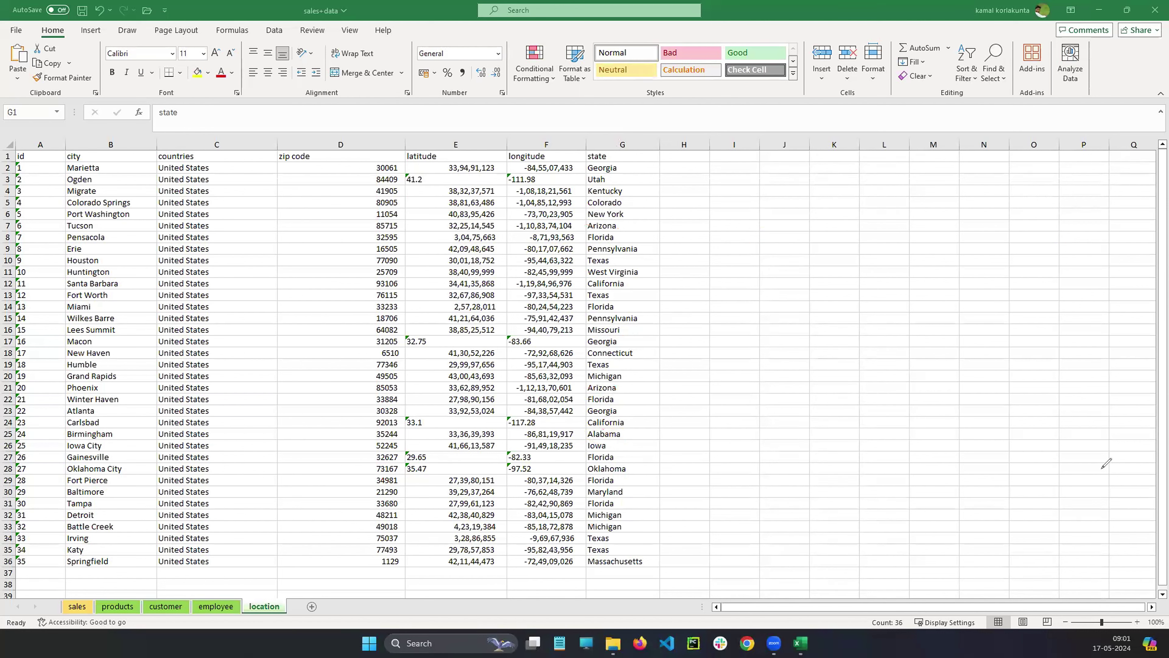
Examine the Arizona entry in row 21 and trace its complete row across to the id column.
click(617, 145)
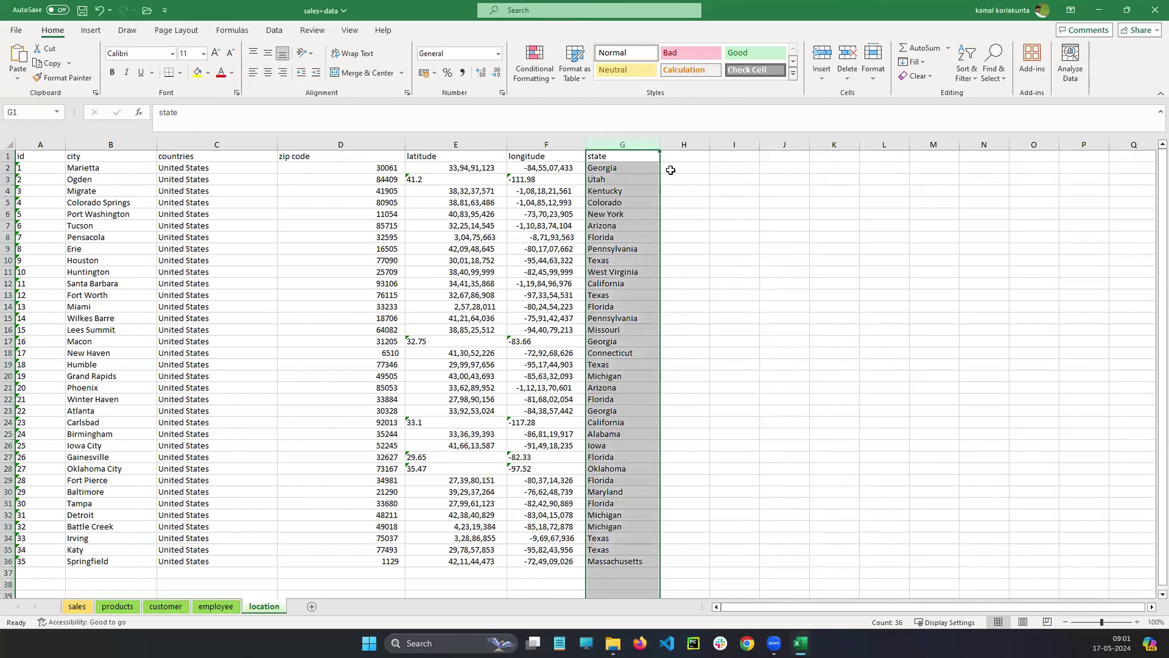
click(682, 191)
click(629, 139)
click(605, 408)
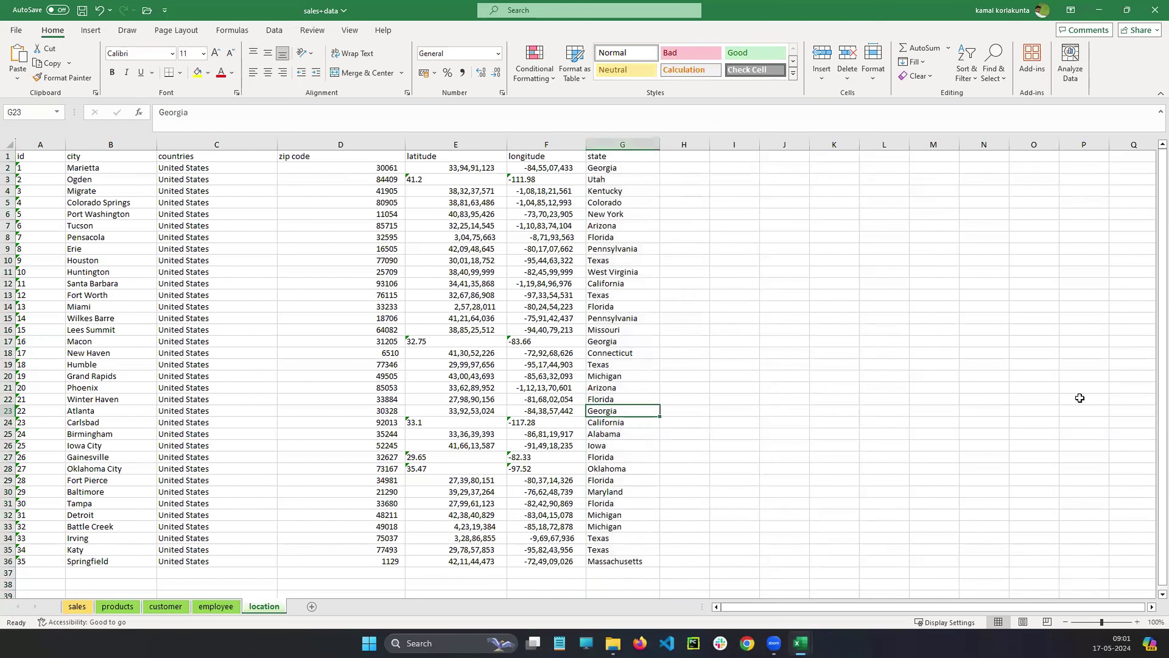
mouse_move(612, 381)
mouse_down()
mouse_move(590, 392)
mouse_move(640, 389)
mouse_move(804, 327)
mouse_up()
mouse_move(816, 258)
mouse_down()
mouse_move(634, 162)
mouse_move(622, 176)
mouse_up()
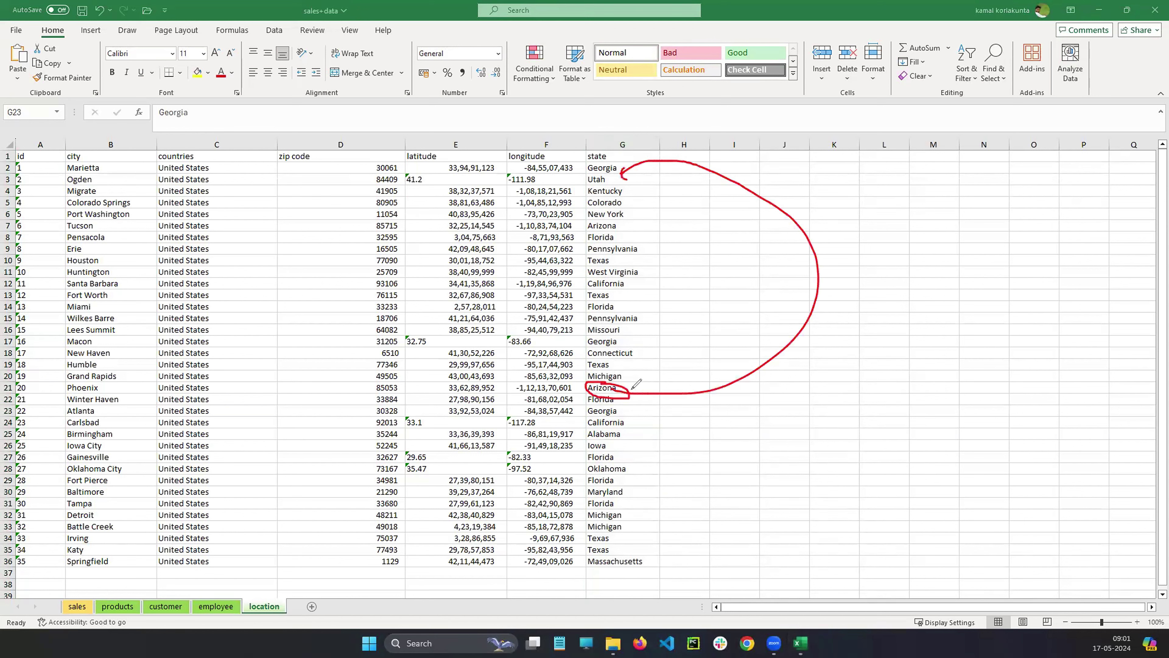
drag(587, 388, 19, 390)
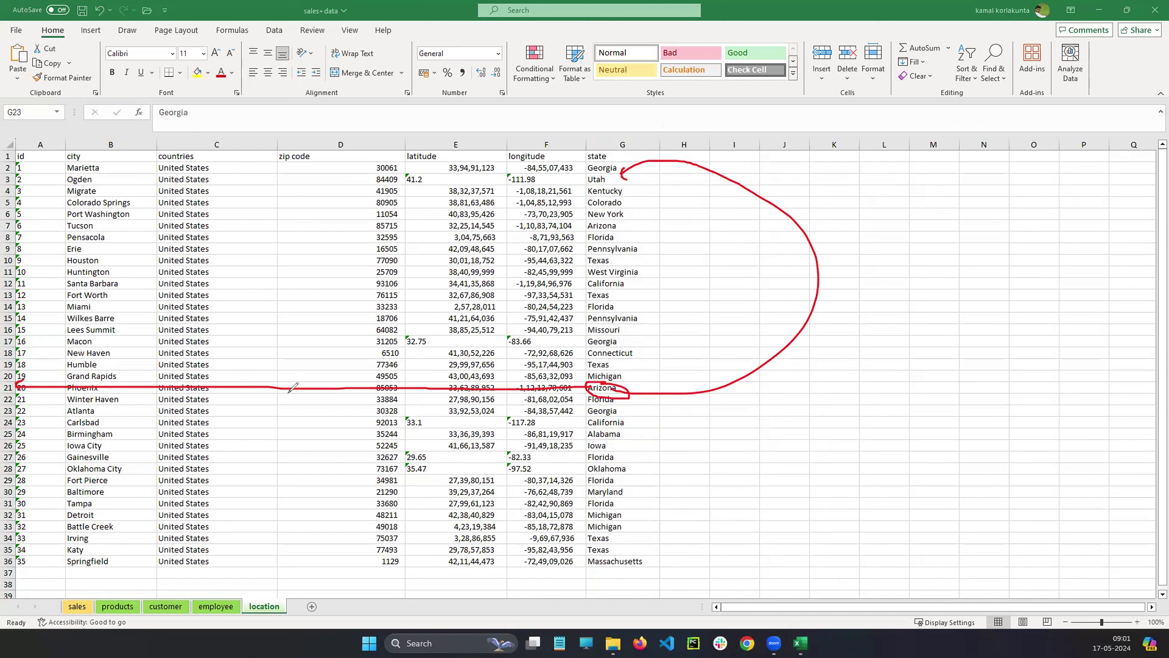
mouse_move(577, 382)
mouse_down()
mouse_move(592, 392)
mouse_move(570, 398)
mouse_up()
click(1097, 419)
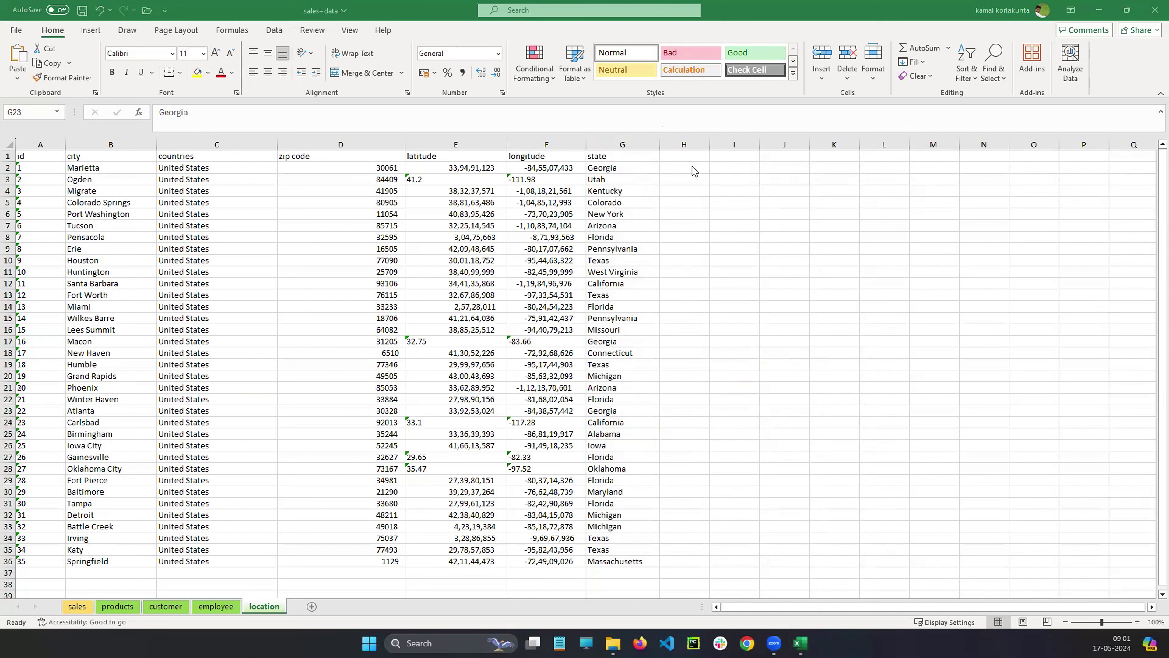
Sort the location sheet by state from A to Z, keeping each record's other columns with its state.
click(615, 142)
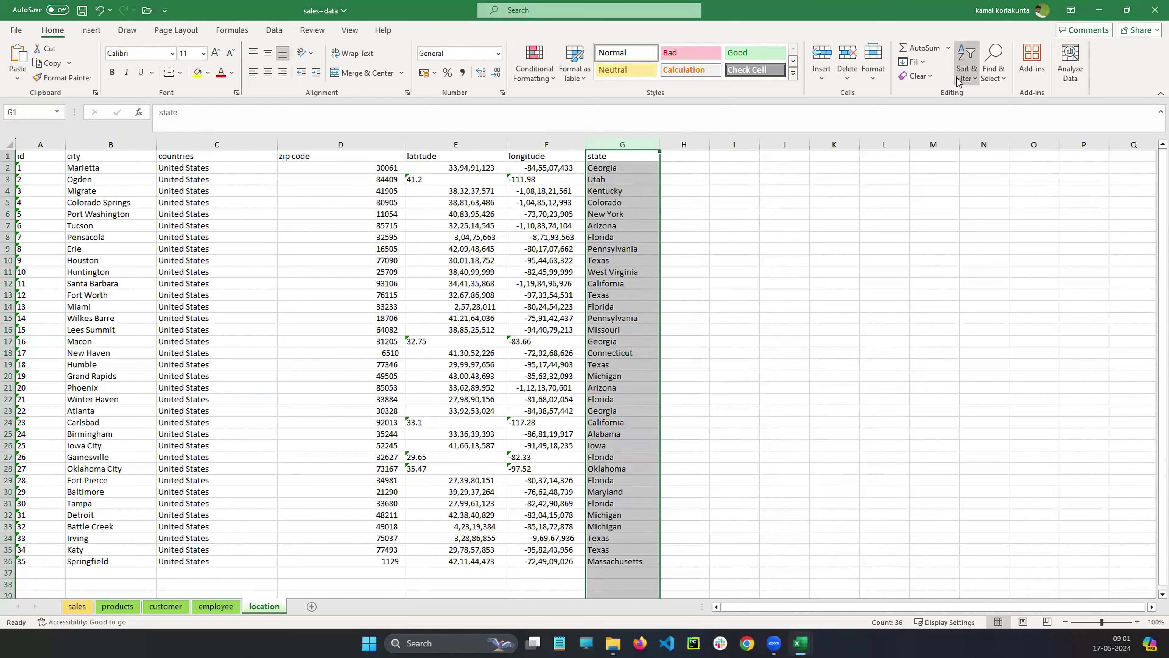
click(966, 69)
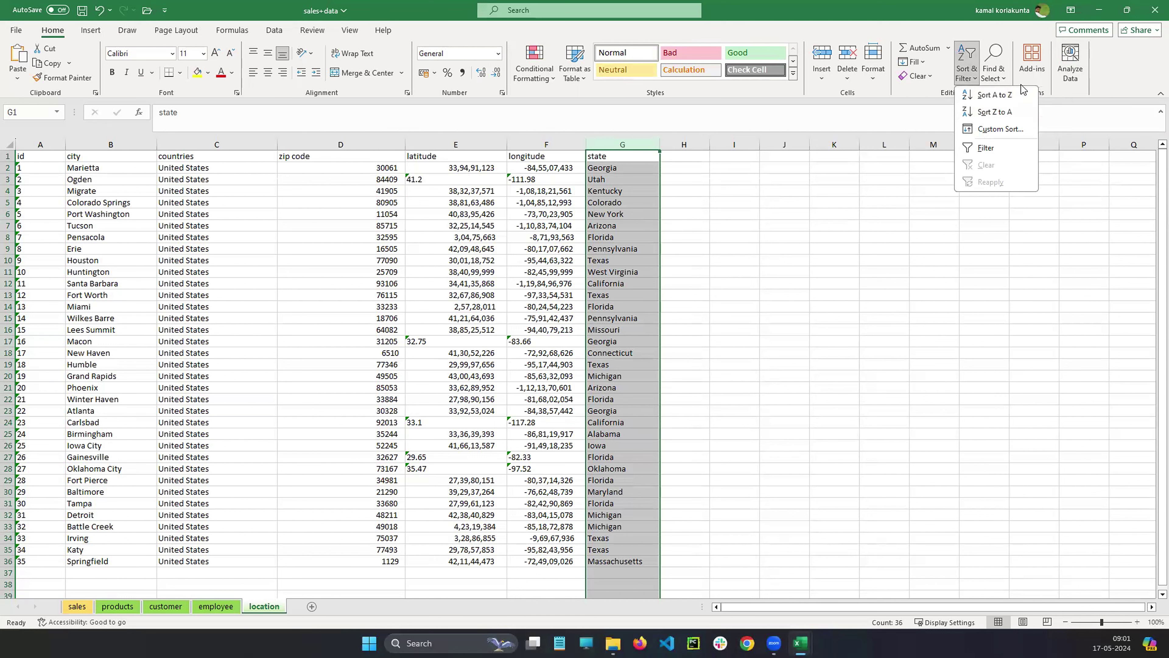
click(985, 97)
click(673, 181)
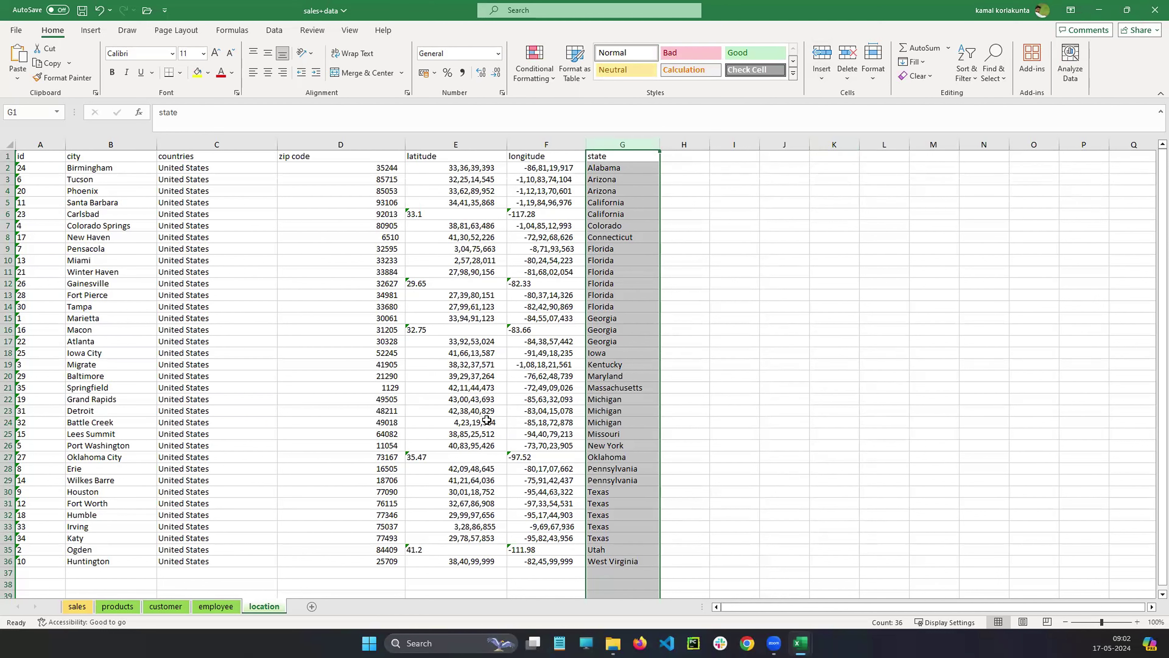
Examine the Texas rows in the sorted state column and locate the Filter command without applying it.
click(607, 364)
click(719, 345)
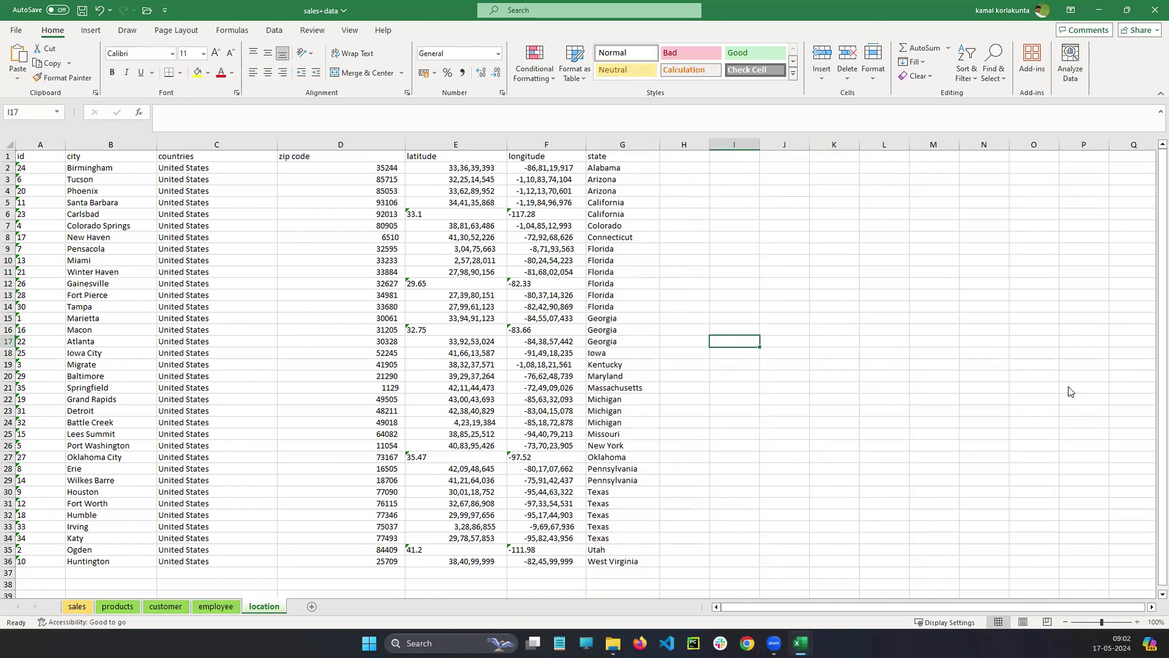
click(583, 494)
mouse_move(578, 487)
mouse_down()
mouse_move(654, 567)
mouse_move(656, 539)
mouse_up()
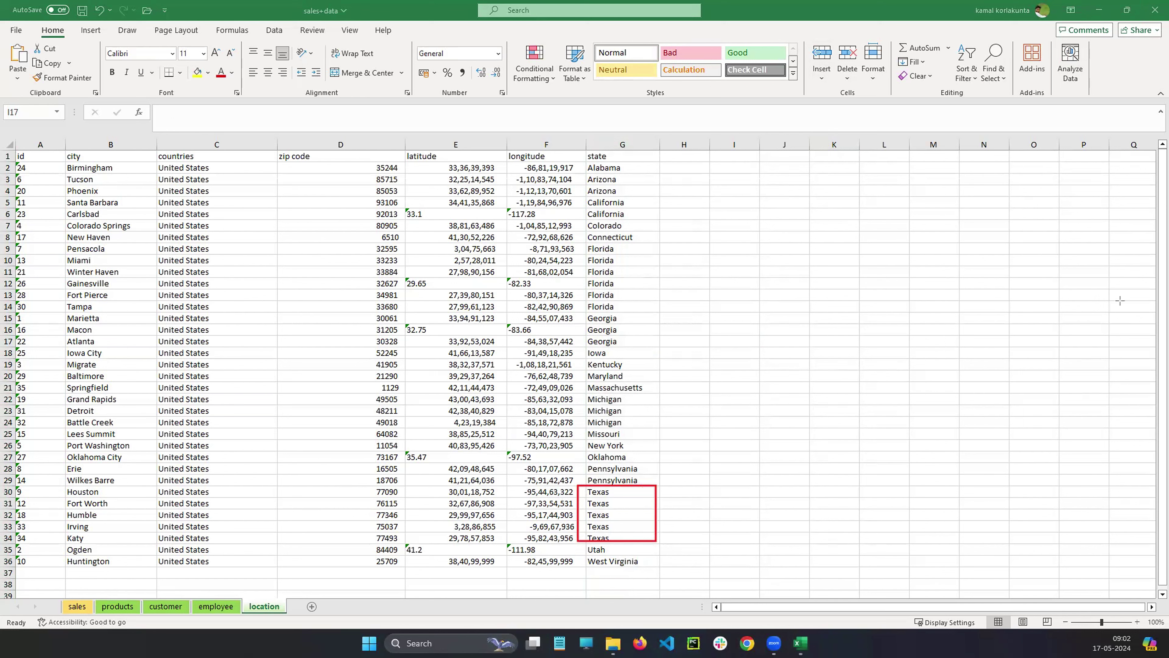
click(960, 71)
click(961, 71)
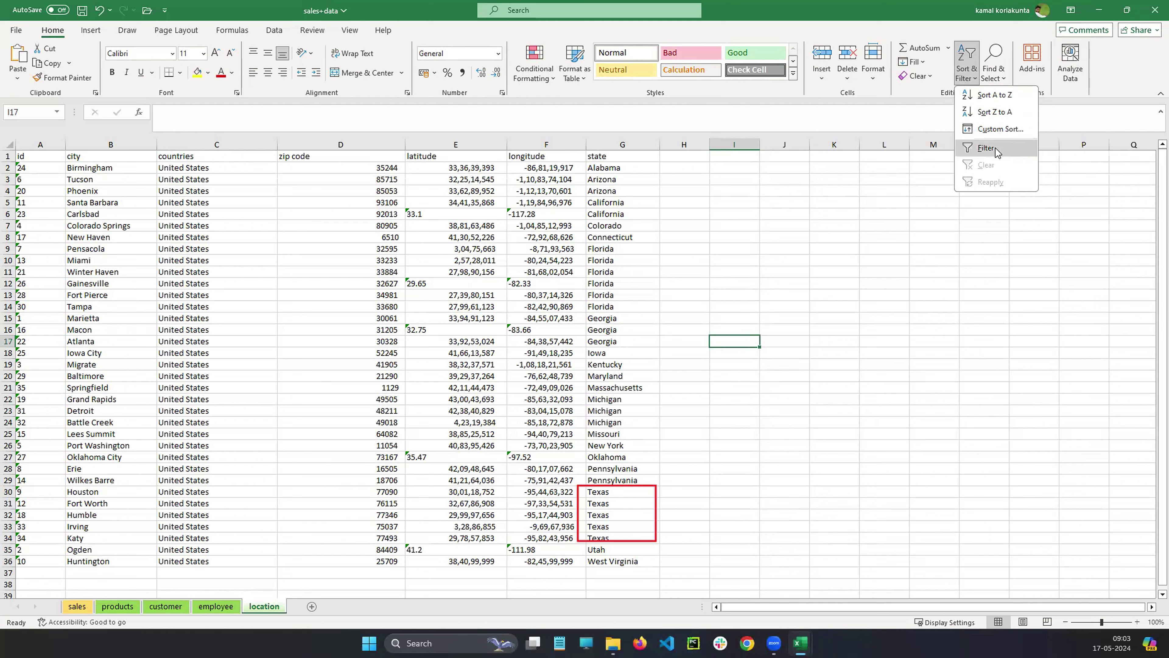
click(943, 340)
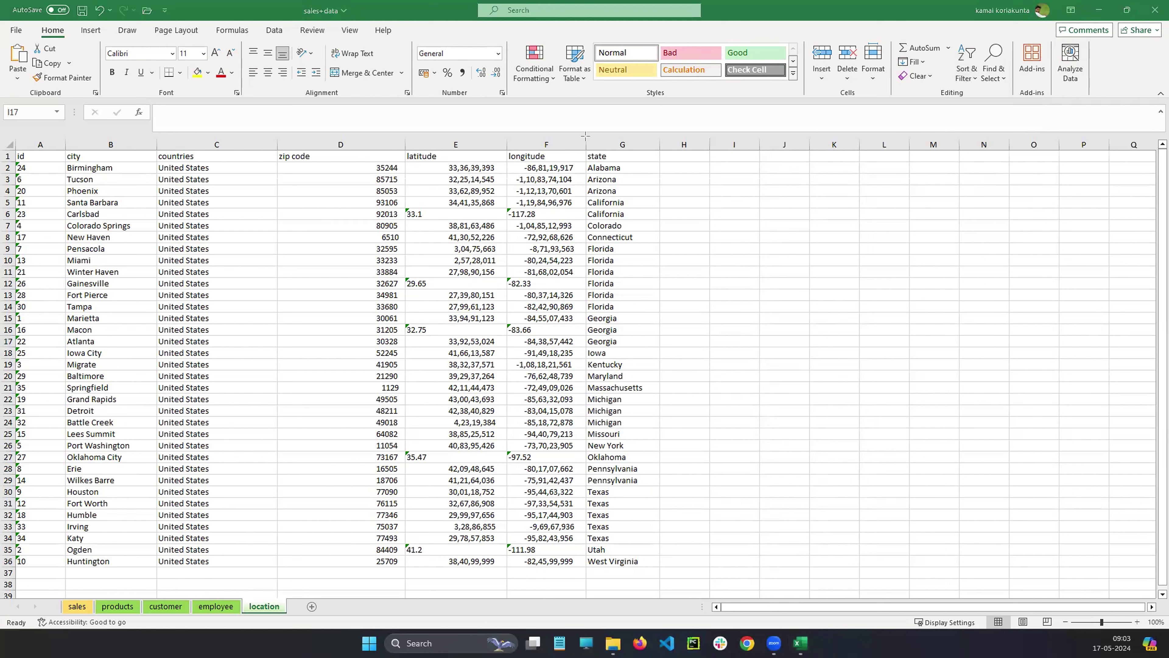
Examine the sorted state column, the columns beside it and the Alabama row, and review the available sort and filter options.
mouse_move(586, 159)
mouse_down()
mouse_move(637, 208)
mouse_move(664, 196)
mouse_move(676, 239)
mouse_move(698, 577)
mouse_up()
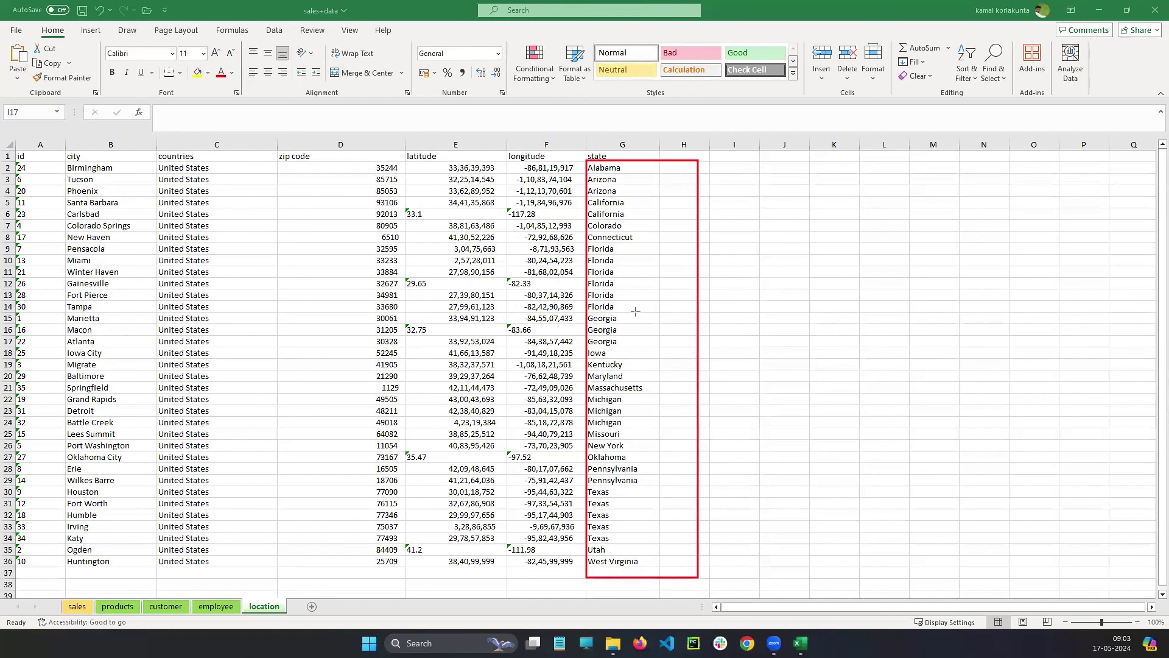
mouse_move(21, 163)
mouse_down()
mouse_move(27, 189)
mouse_move(278, 460)
mouse_move(546, 587)
mouse_move(581, 583)
mouse_up()
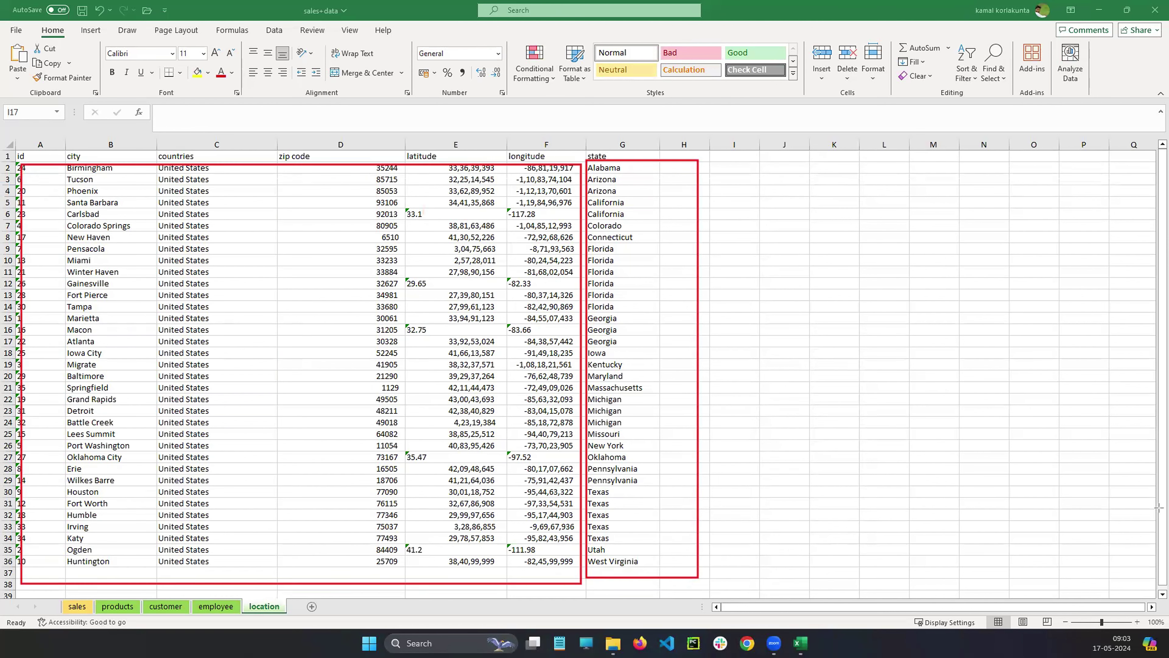
key(Escape)
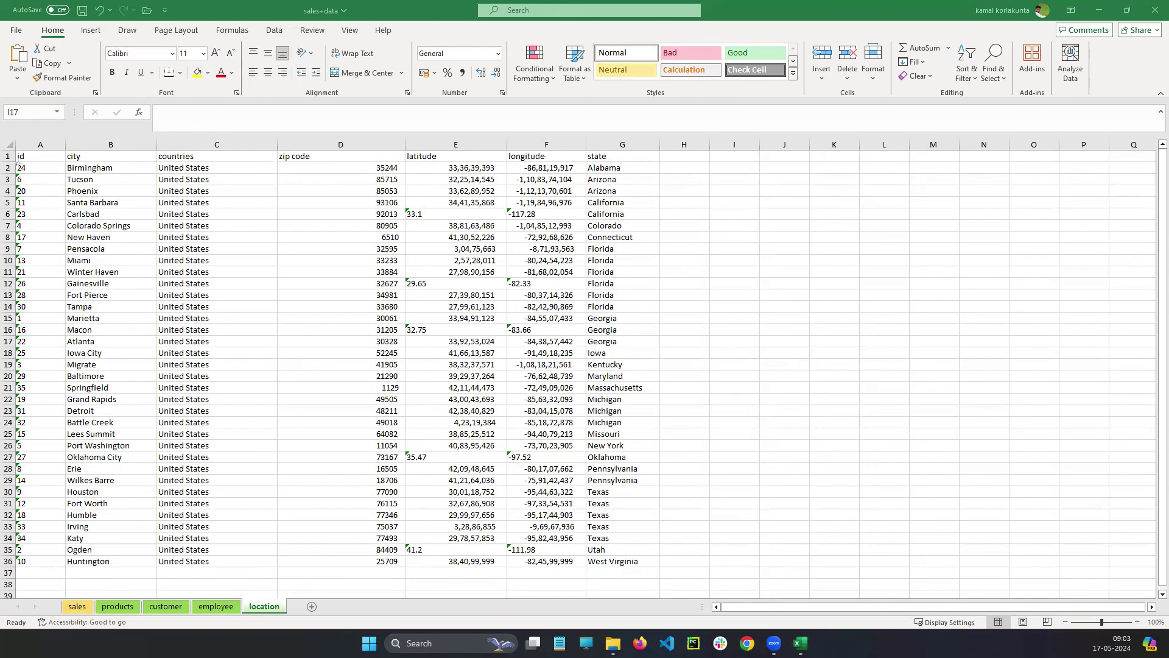
mouse_move(17, 161)
mouse_down()
mouse_move(46, 193)
mouse_move(515, 203)
mouse_move(637, 173)
mouse_up()
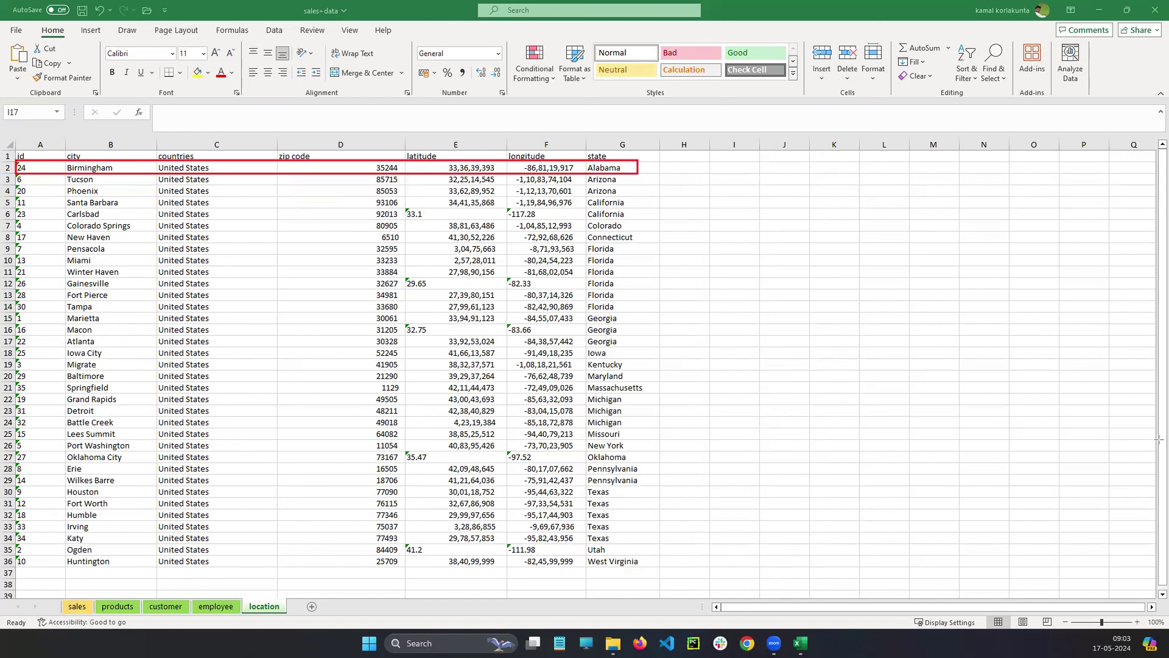
key(Escape)
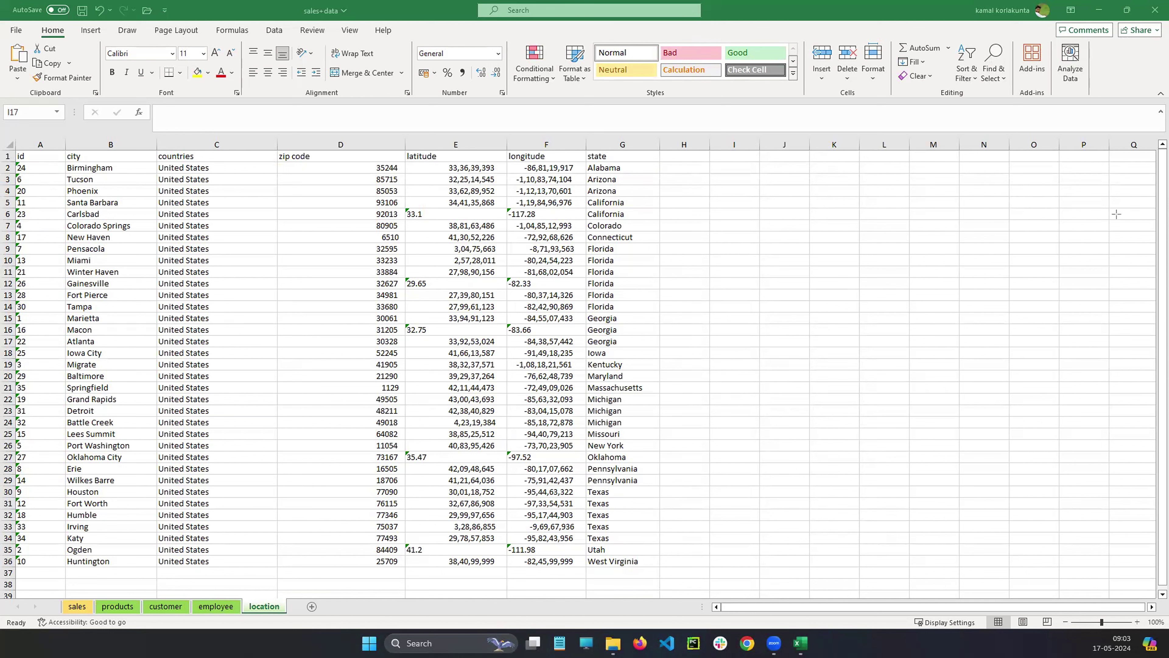
click(967, 69)
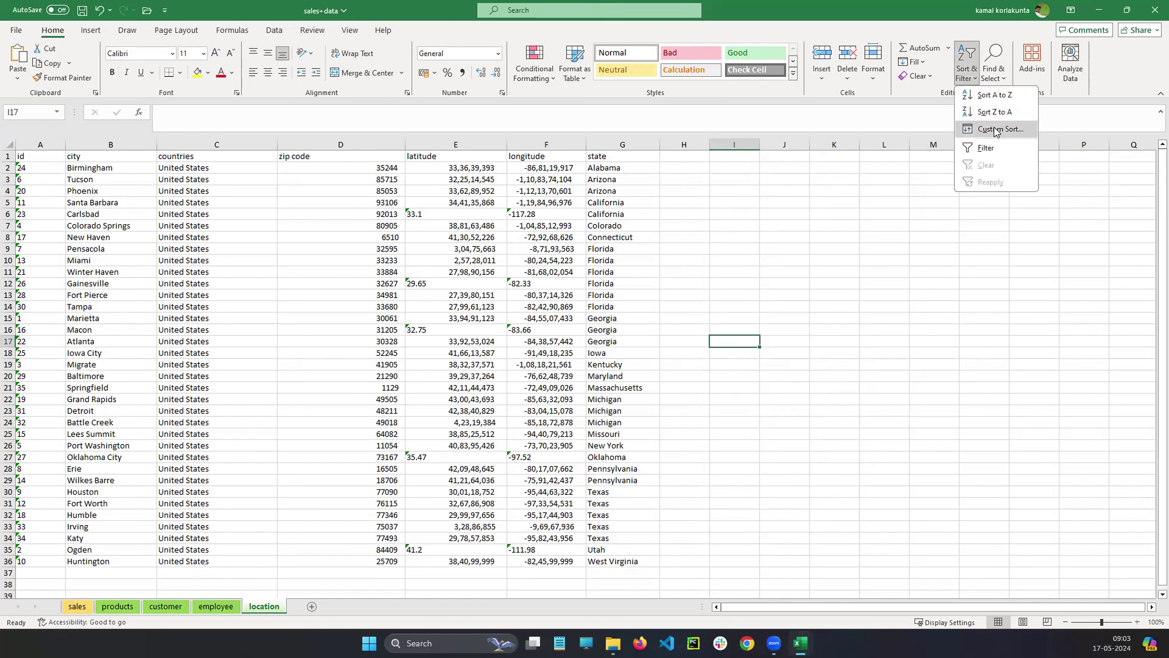
click(812, 182)
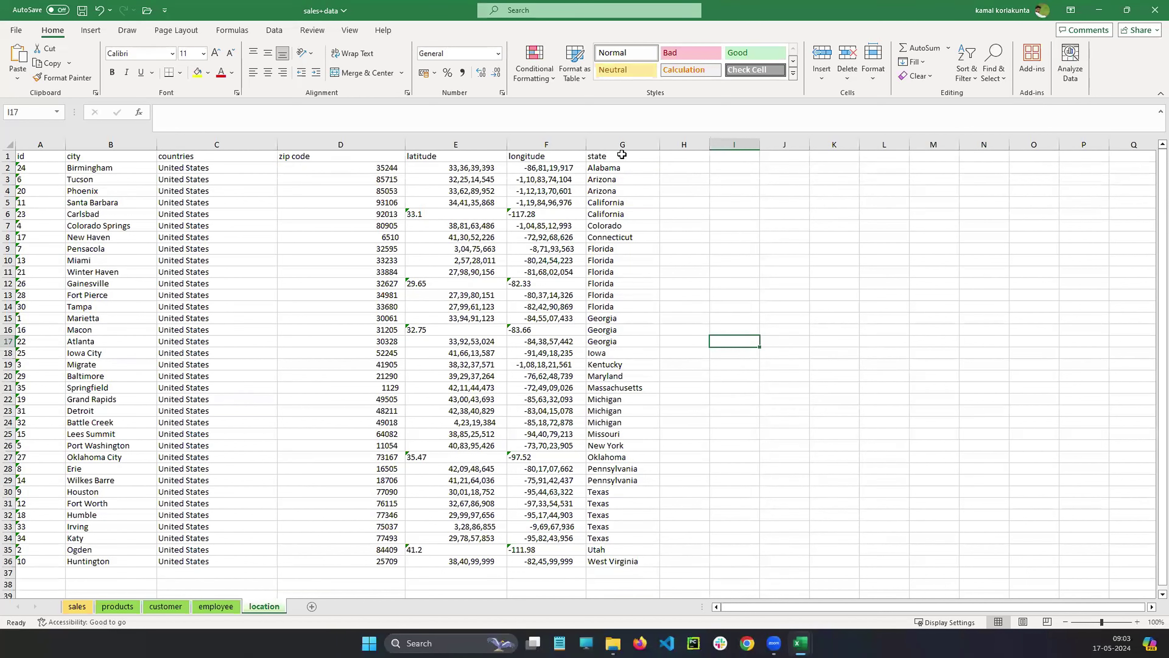
Sort the location sheet by state from Z to A, expanding the selection to include the neighbouring columns.
click(622, 144)
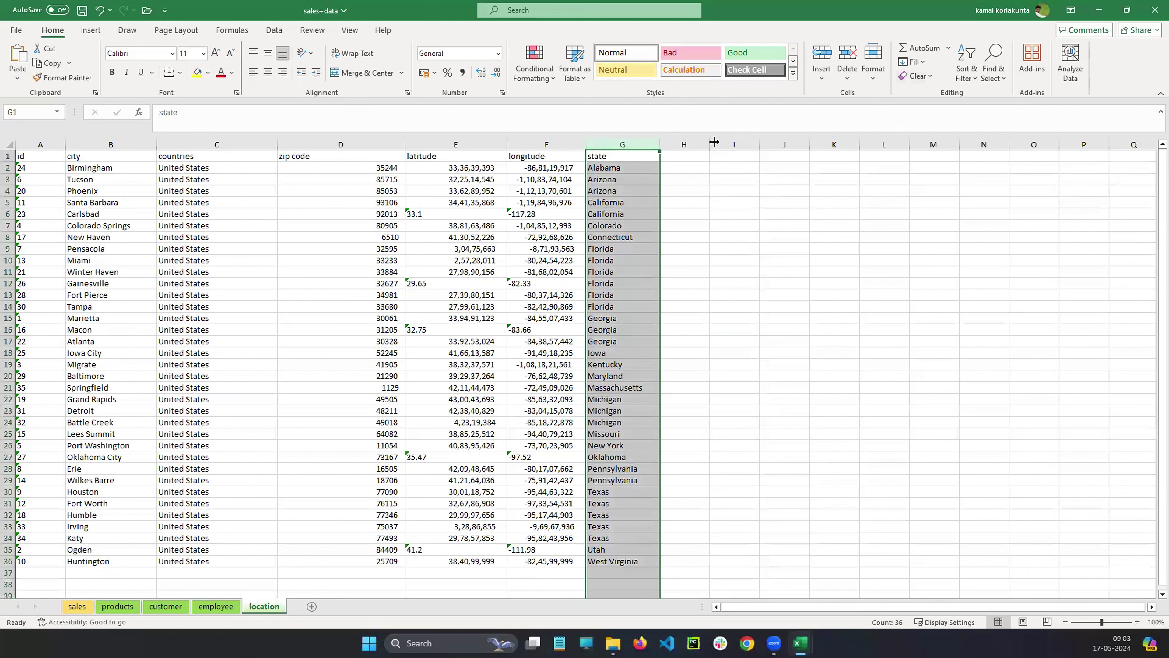
click(969, 82)
click(987, 114)
click(688, 181)
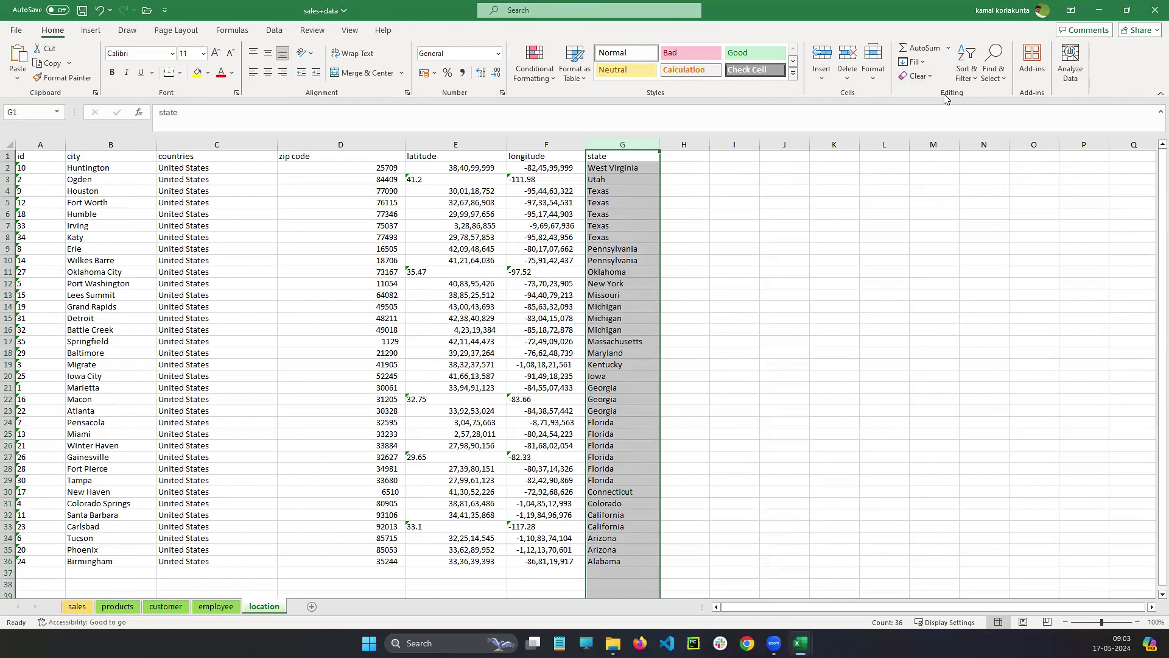
Sort the location sheet by state from A to Z with the selection expanded to the other columns.
click(968, 69)
click(994, 95)
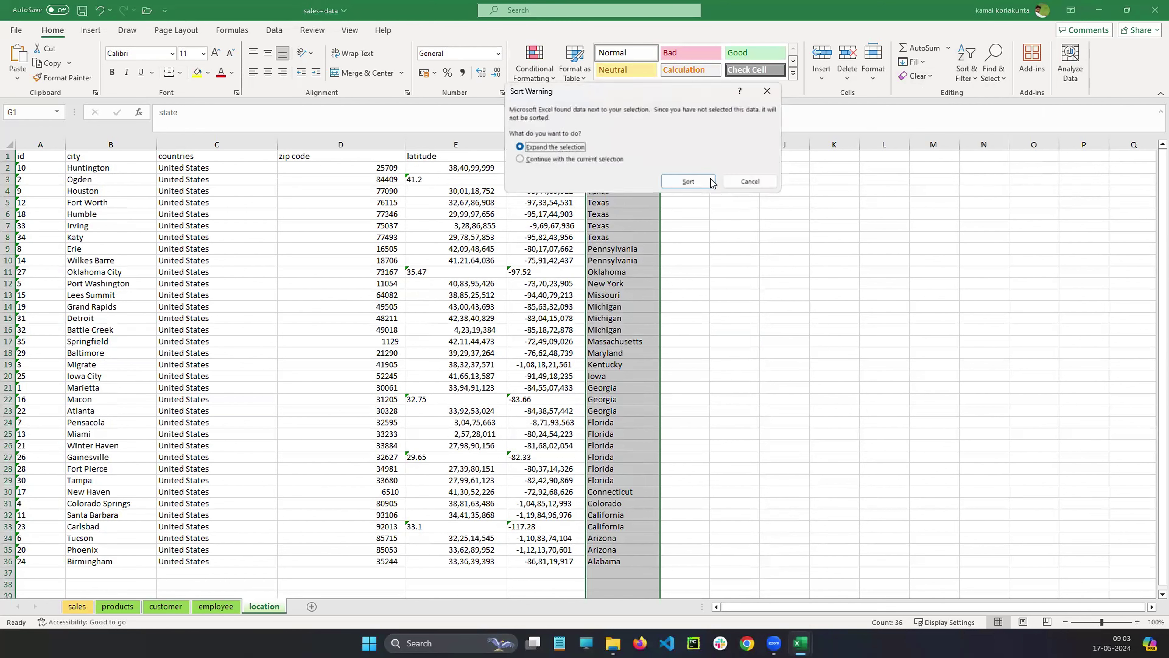
click(688, 181)
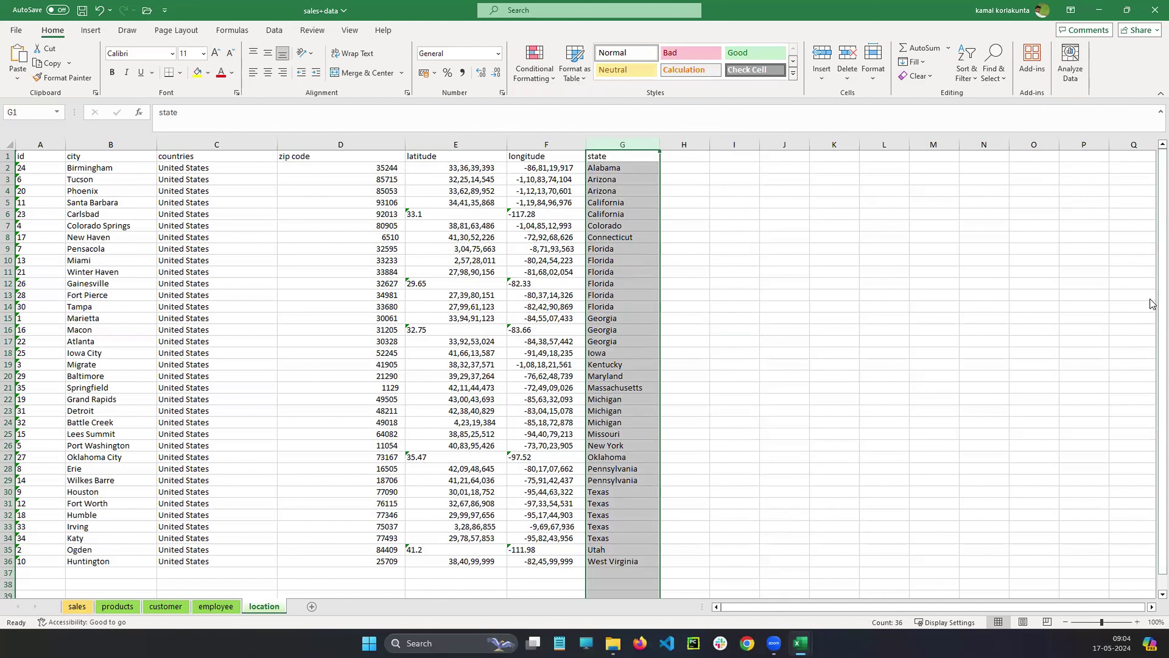
Compare the Alabama and Arizona entries with their cities, and mark the A to Z order and the Florida group in the state column.
mouse_move(586, 161)
mouse_down()
mouse_move(648, 199)
mouse_move(649, 173)
mouse_up()
drag(65, 161, 133, 171)
drag(586, 173, 638, 200)
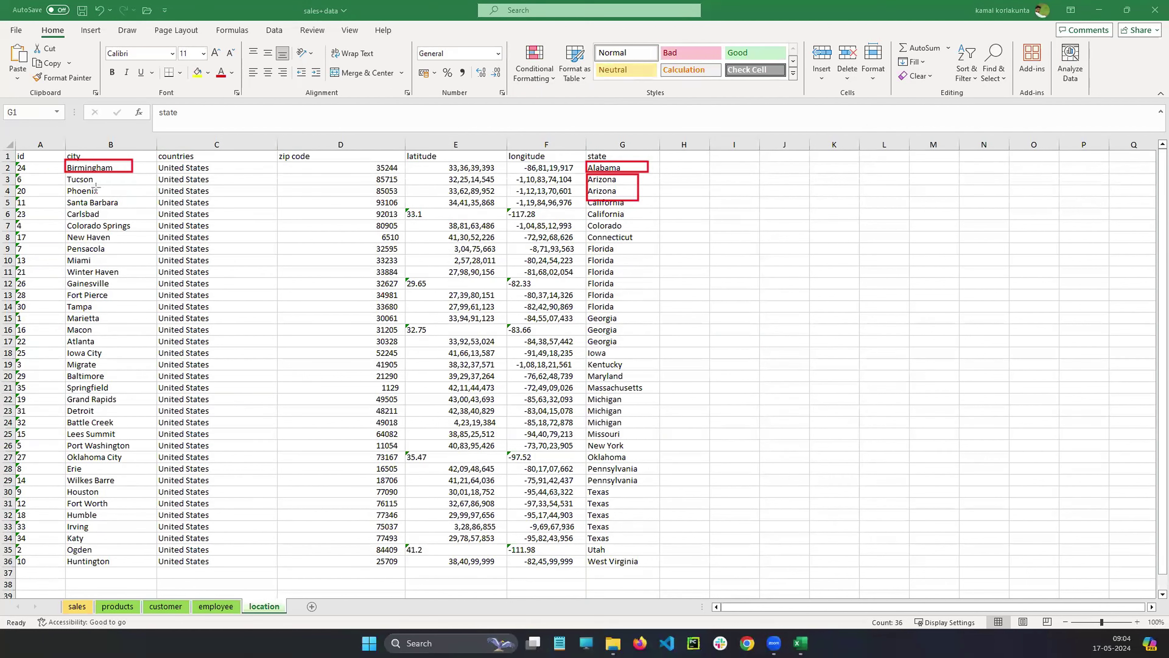
mouse_move(62, 171)
mouse_down()
mouse_move(88, 203)
mouse_move(138, 197)
mouse_up()
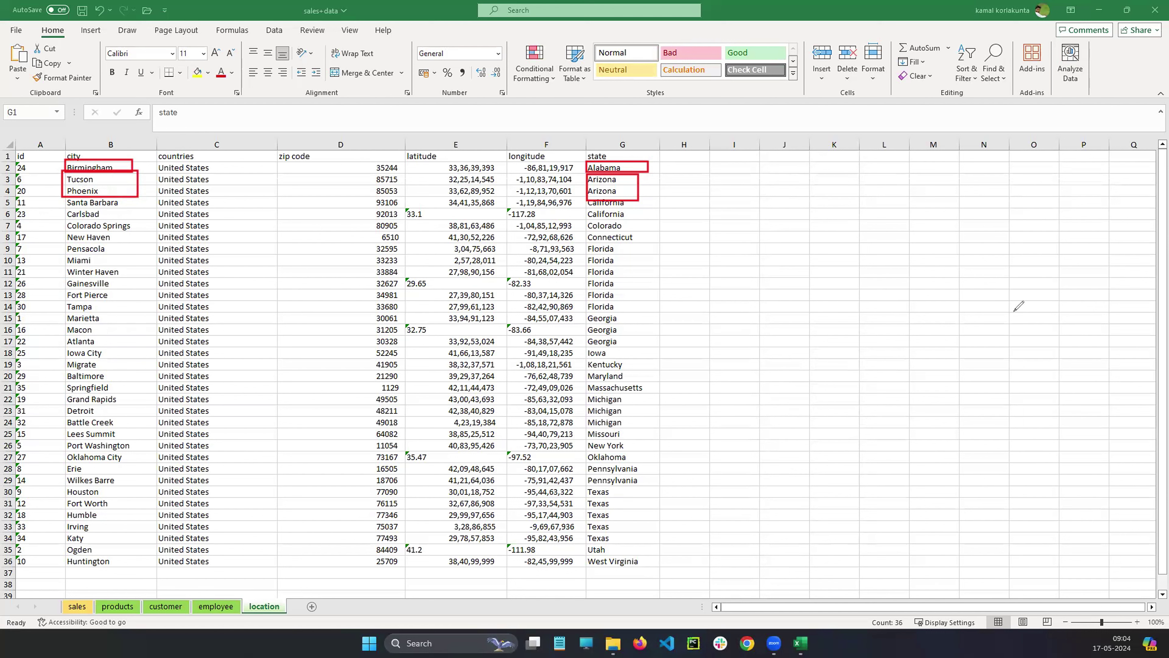
drag(111, 173, 104, 198)
drag(599, 131, 634, 118)
drag(646, 112, 693, 119)
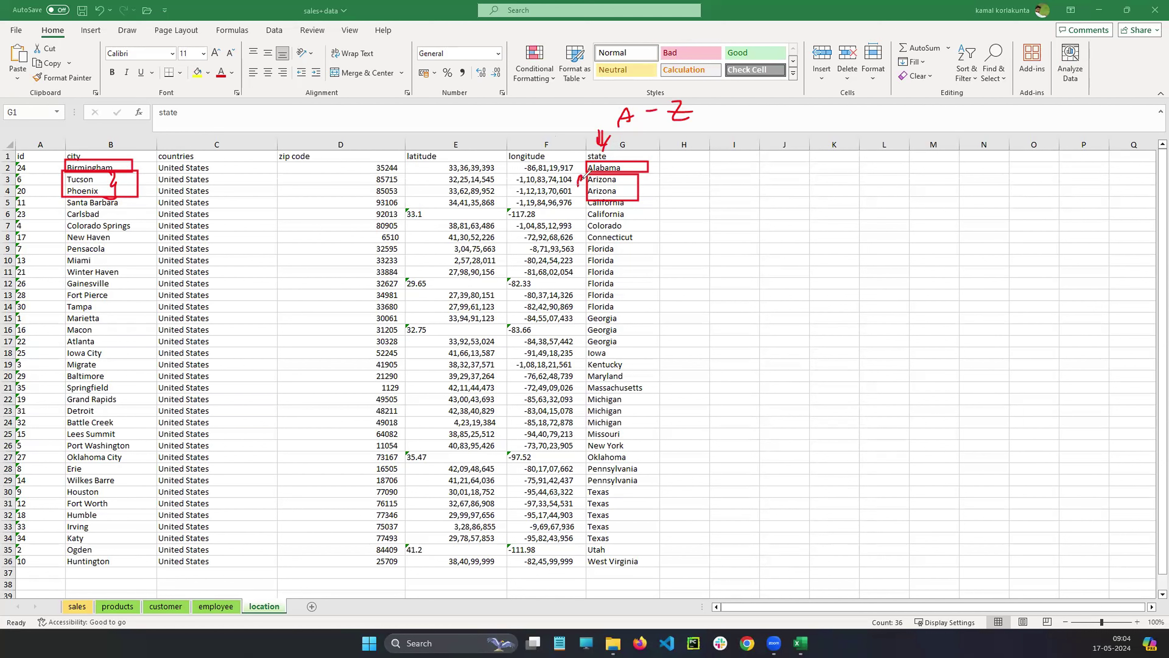
drag(582, 174, 578, 191)
mouse_move(594, 236)
mouse_down()
mouse_move(611, 319)
mouse_move(624, 242)
mouse_move(585, 247)
mouse_up()
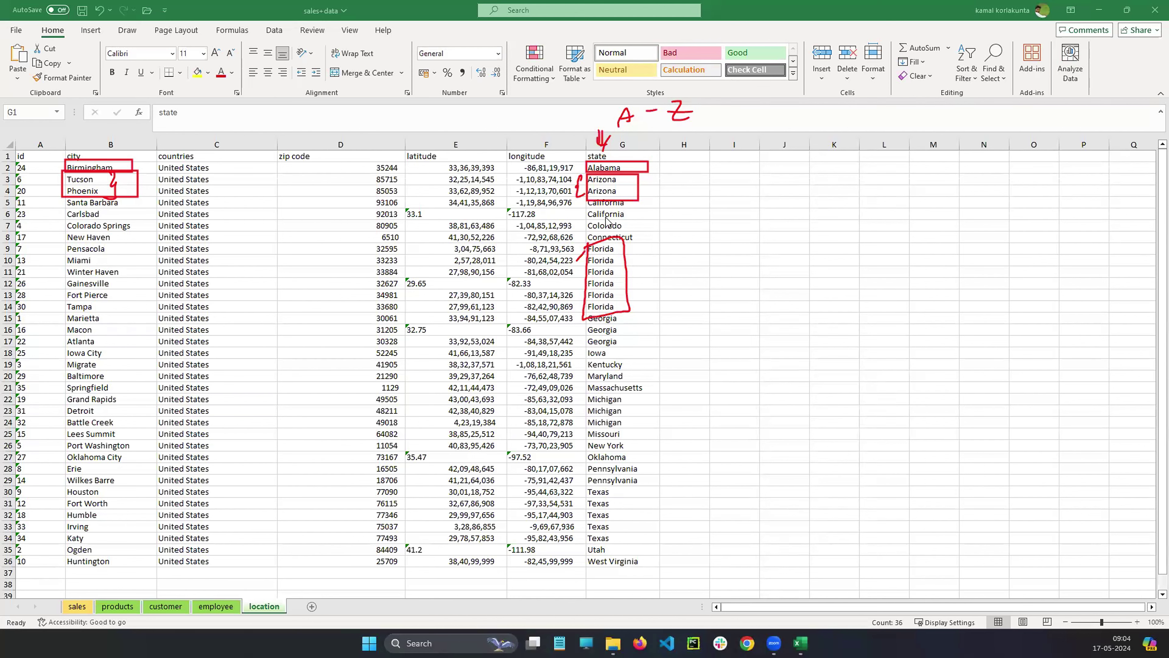
Examine the Florida rows 9 to 14, checking their ids and marking the group of cities that belongs to them.
click(610, 250)
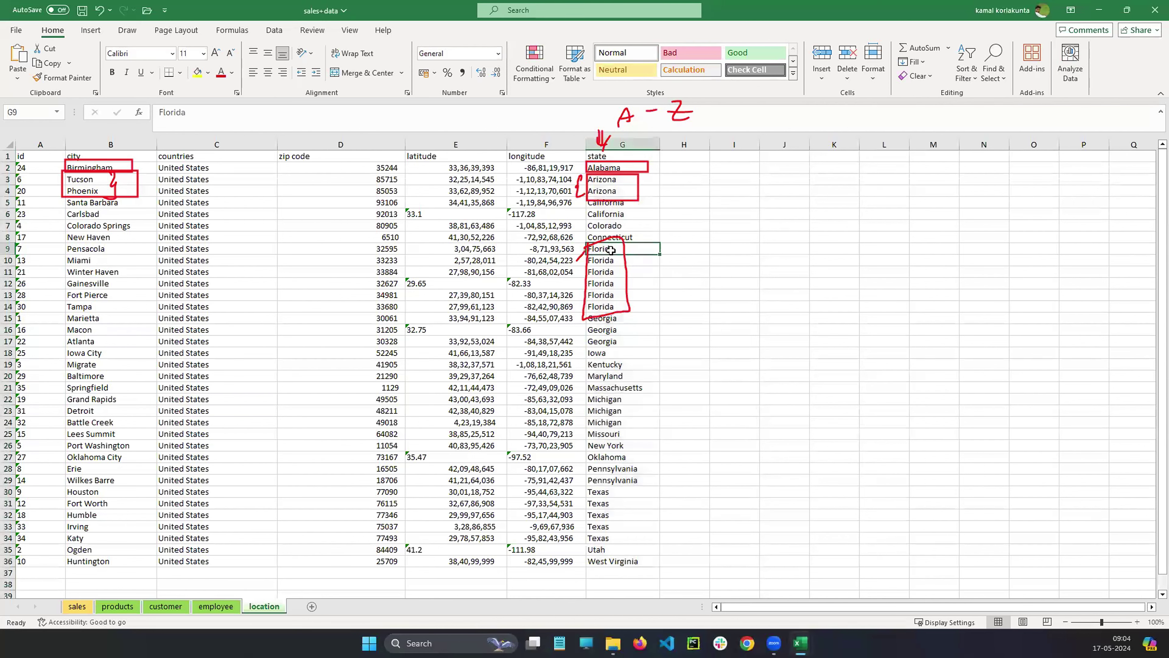
click(610, 306)
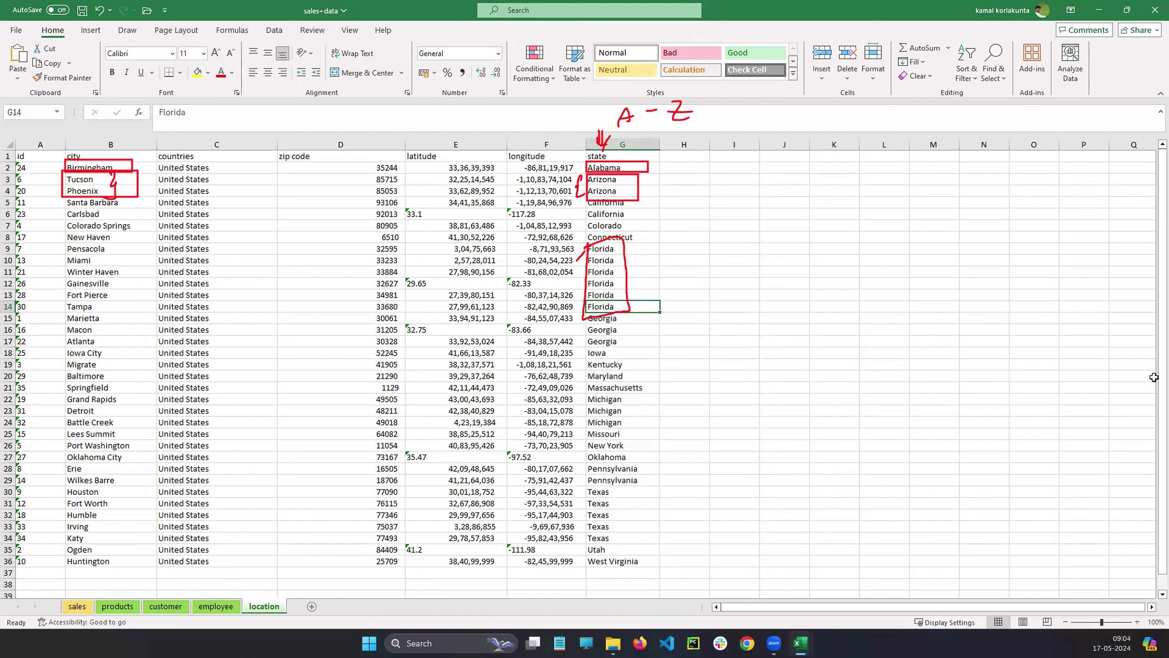
click(55, 253)
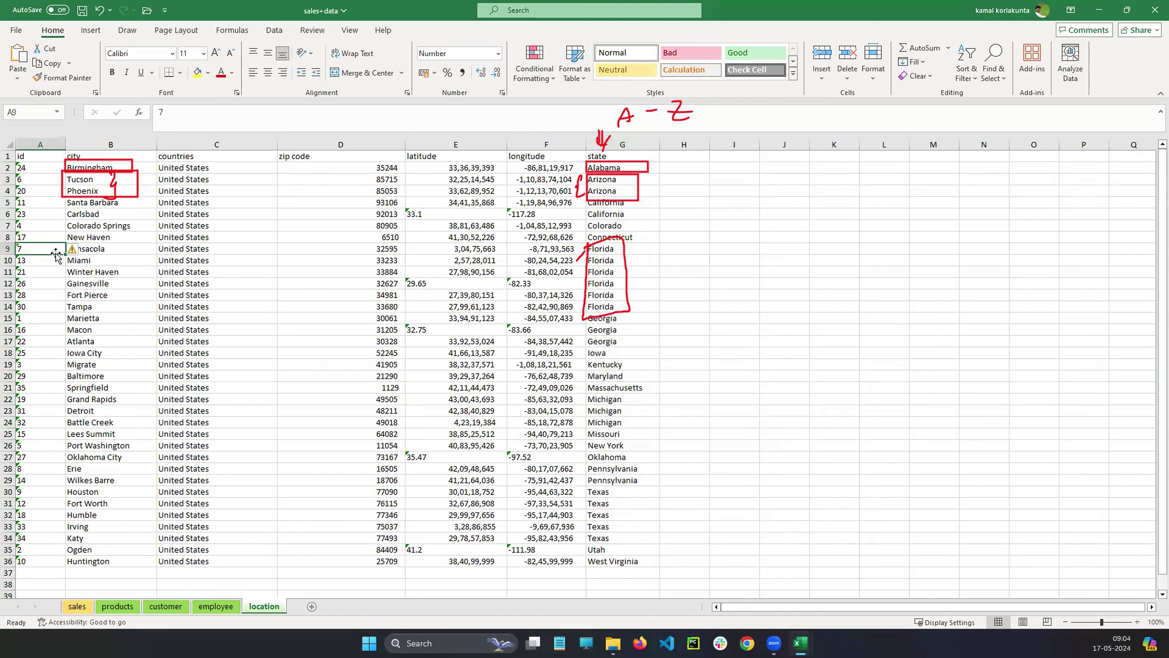
click(46, 312)
click(51, 249)
click(114, 249)
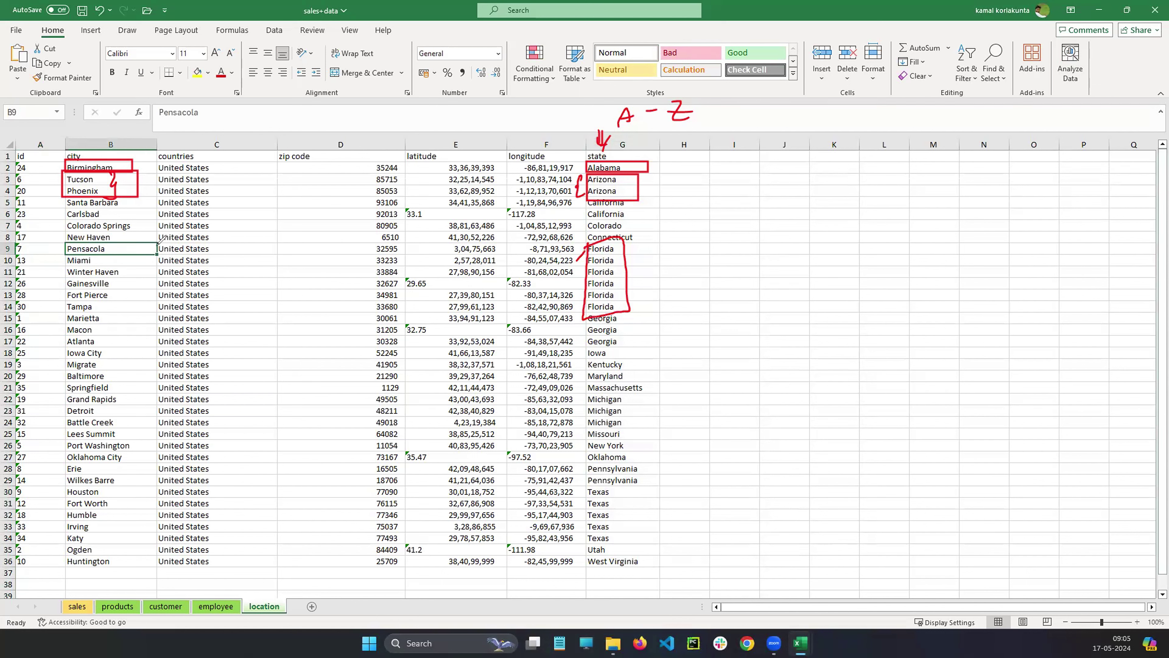
click(101, 258)
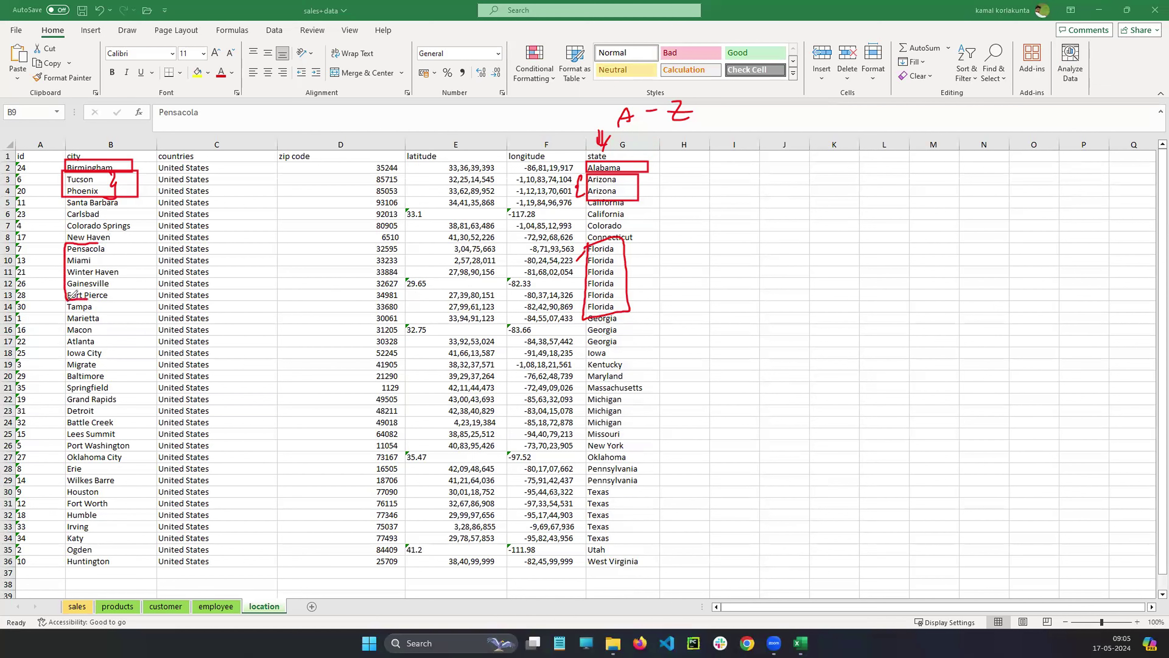
mouse_move(123, 295)
mouse_down()
mouse_move(116, 242)
mouse_move(99, 242)
mouse_up()
click(1123, 371)
drag(82, 279, 97, 366)
mouse_move(67, 288)
mouse_down()
mouse_move(137, 308)
mouse_move(133, 237)
mouse_move(88, 245)
mouse_up()
drag(154, 243, 149, 248)
drag(154, 291, 148, 297)
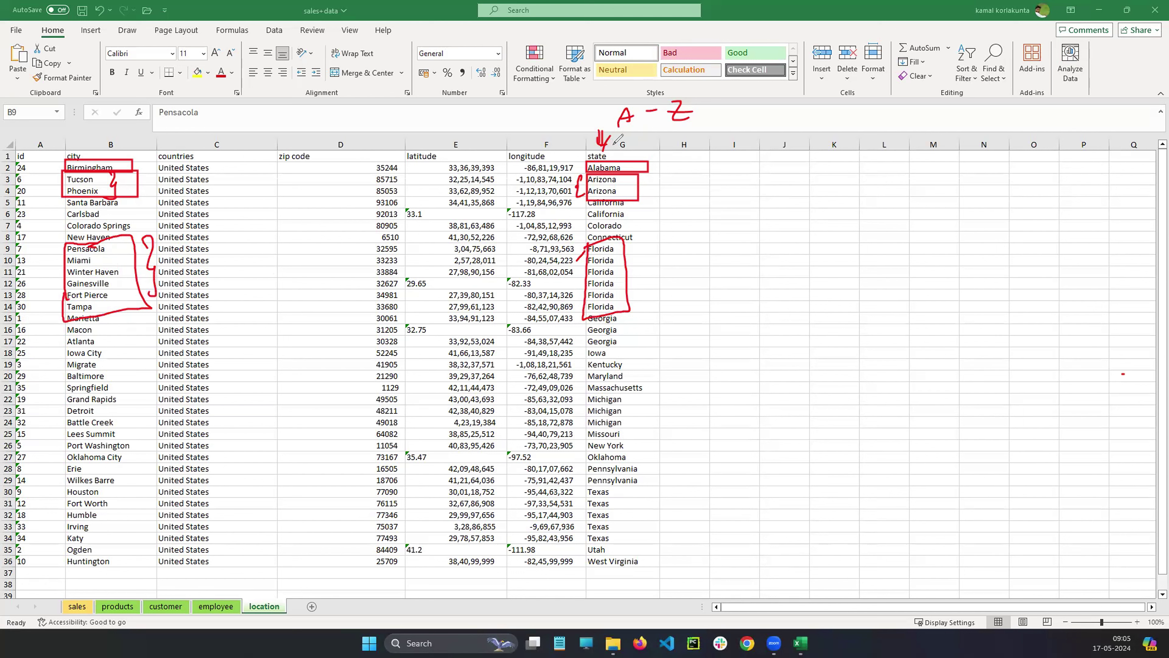
Underline the A – Z note above the state column and annotate the Florida cities with "cities", an A to Z order and "2 way sorting".
drag(626, 126, 636, 123)
drag(626, 134, 687, 123)
drag(670, 134, 686, 131)
mouse_move(62, 228)
mouse_down()
mouse_move(56, 245)
mouse_move(96, 215)
mouse_move(119, 303)
mouse_up()
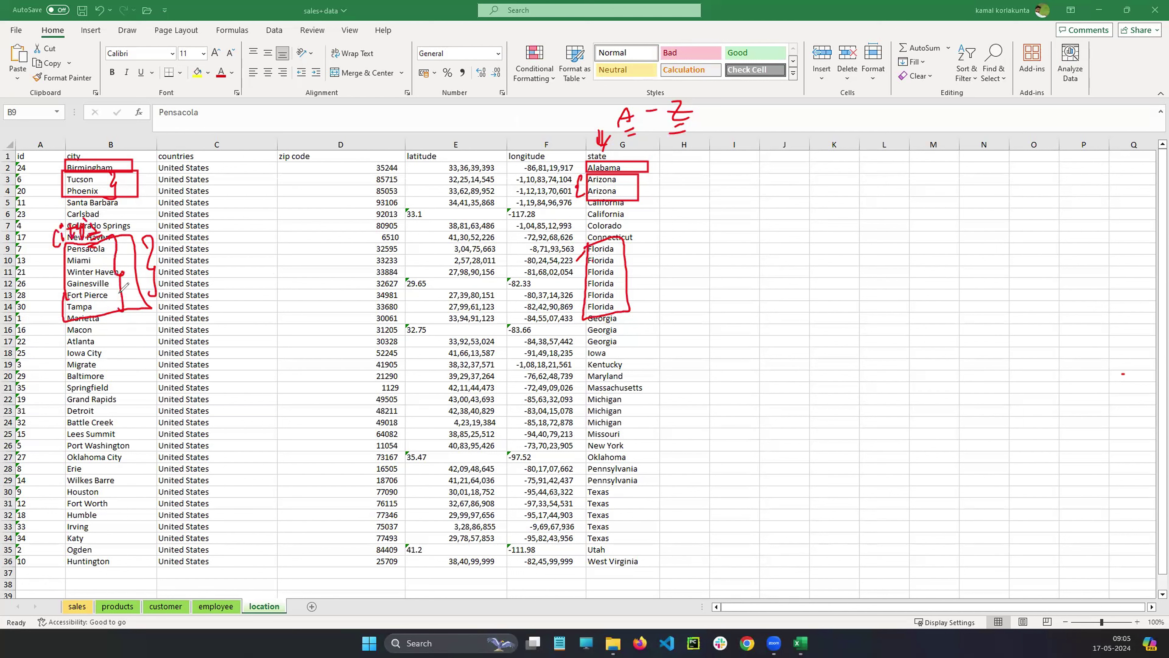
drag(121, 246, 162, 216)
mouse_move(152, 215)
mouse_down()
mouse_move(188, 184)
mouse_move(225, 207)
mouse_move(264, 168)
mouse_up()
drag(275, 168, 290, 189)
mouse_move(302, 159)
mouse_down()
mouse_move(311, 166)
mouse_move(363, 147)
mouse_move(359, 172)
mouse_up()
drag(343, 172, 318, 190)
drag(367, 131, 363, 179)
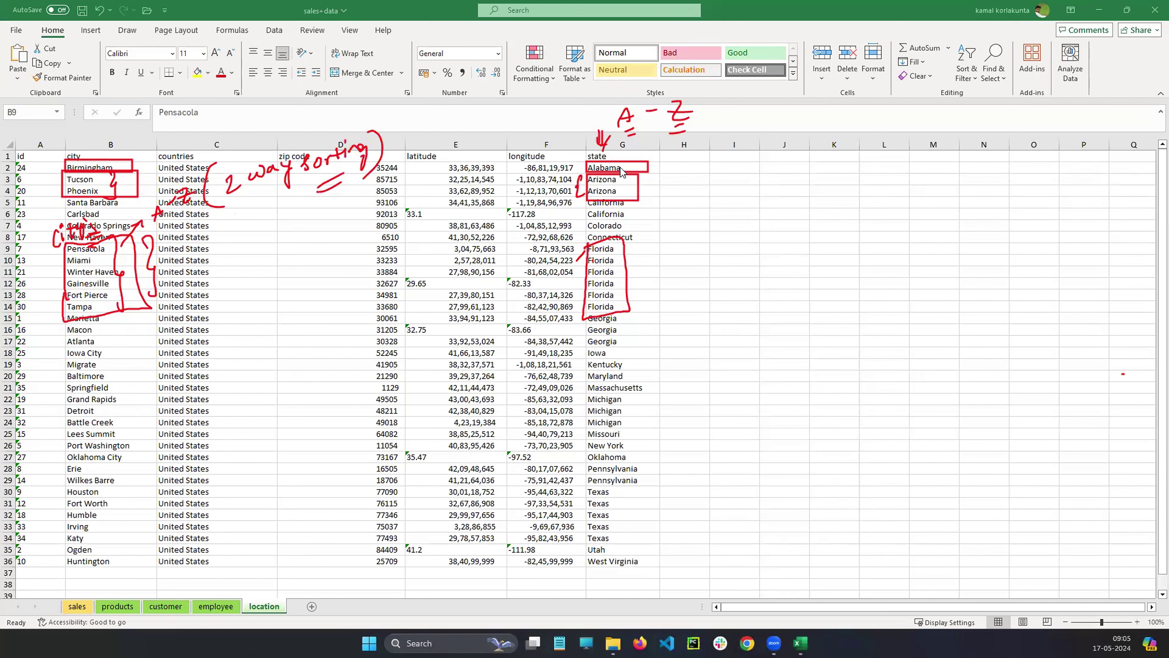
Reverse the location sheet's state order to Z to A, keeping every record's columns together.
click(616, 144)
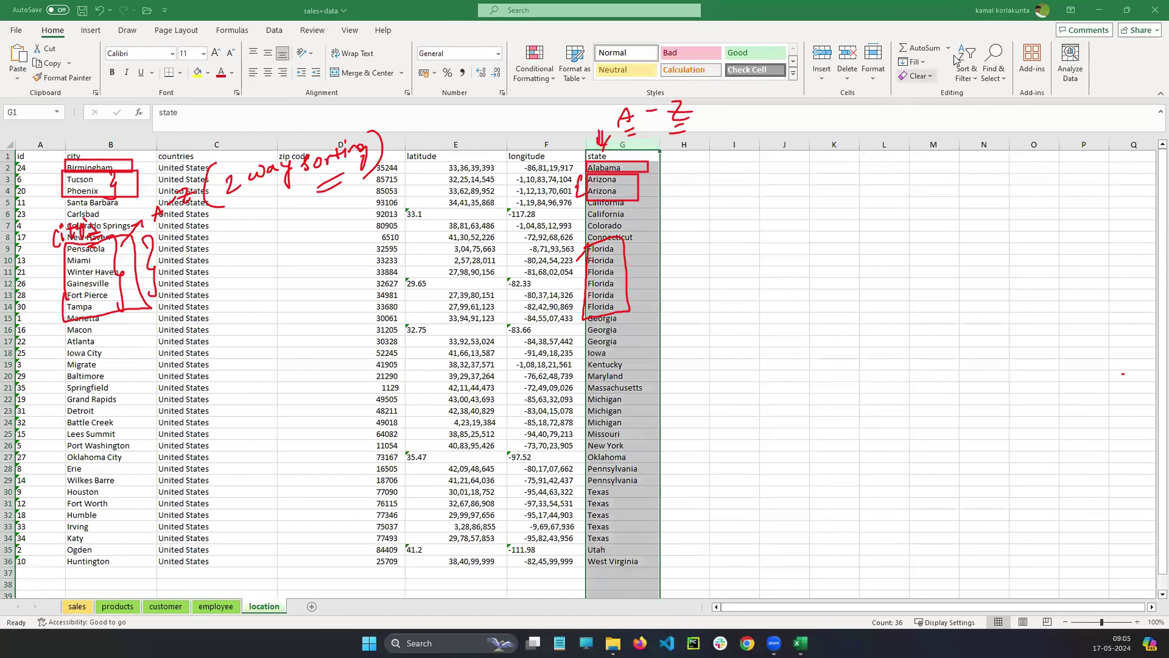
click(966, 64)
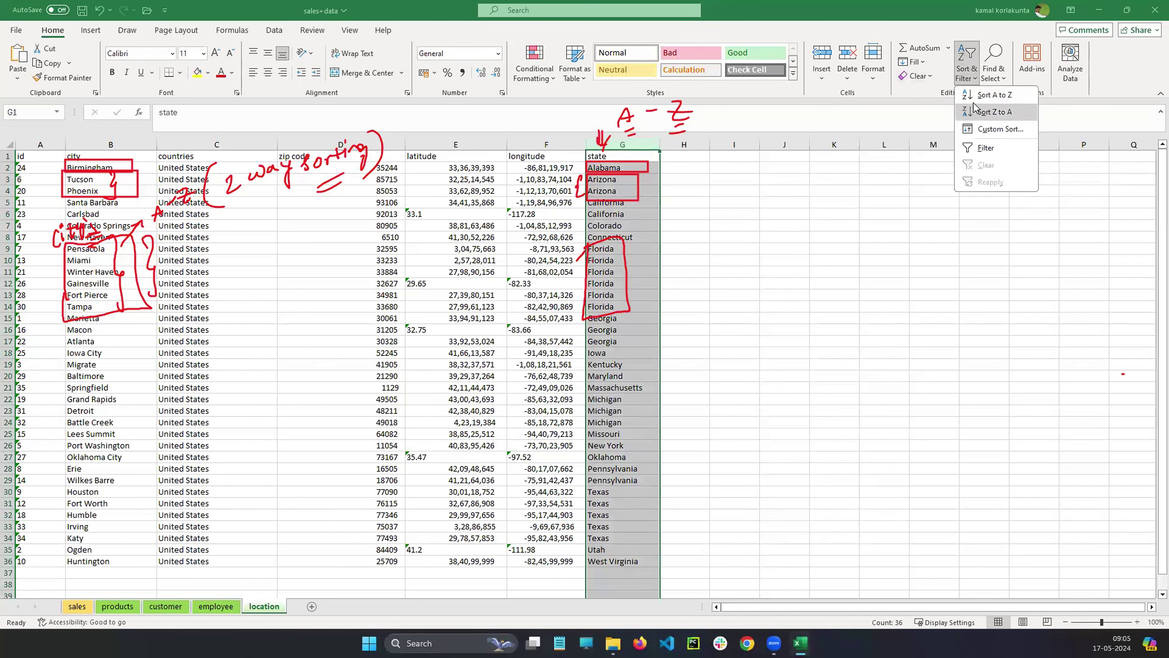
click(990, 95)
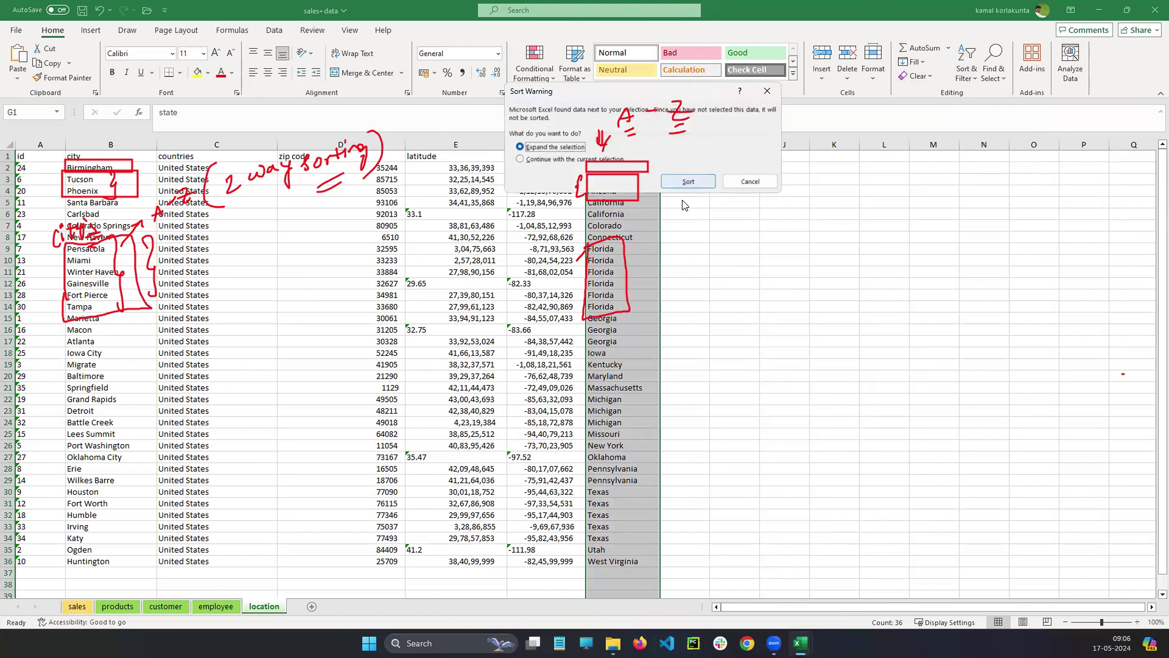
click(688, 181)
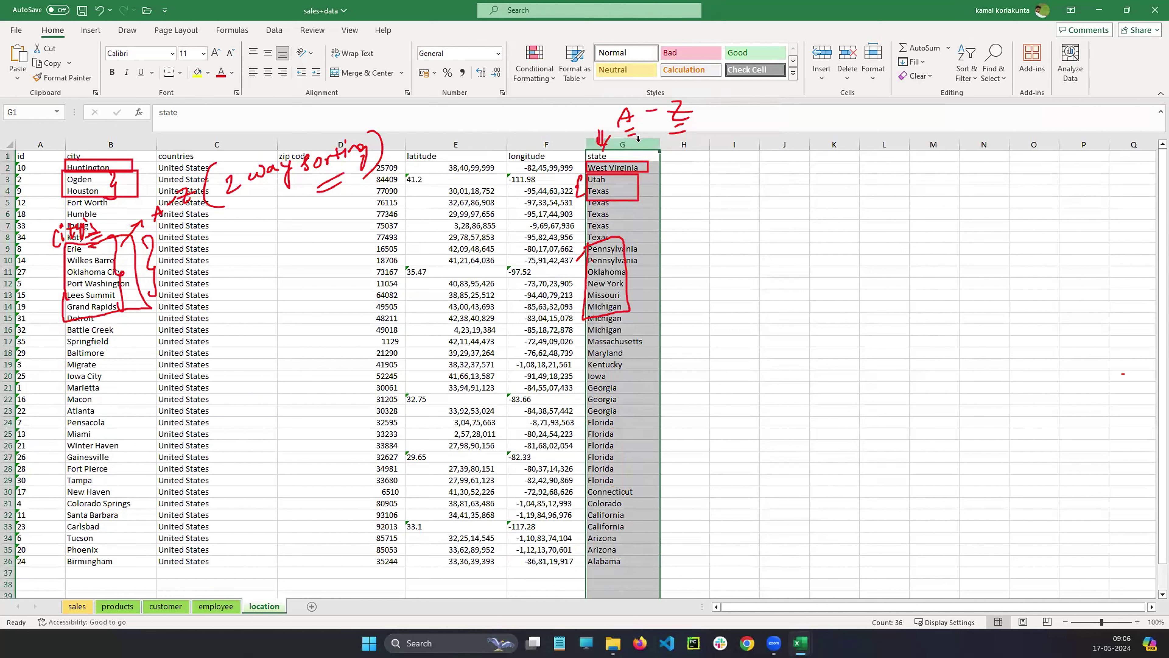
Return the location sheet to A to Z order by state, keeping every record's columns together.
click(966, 69)
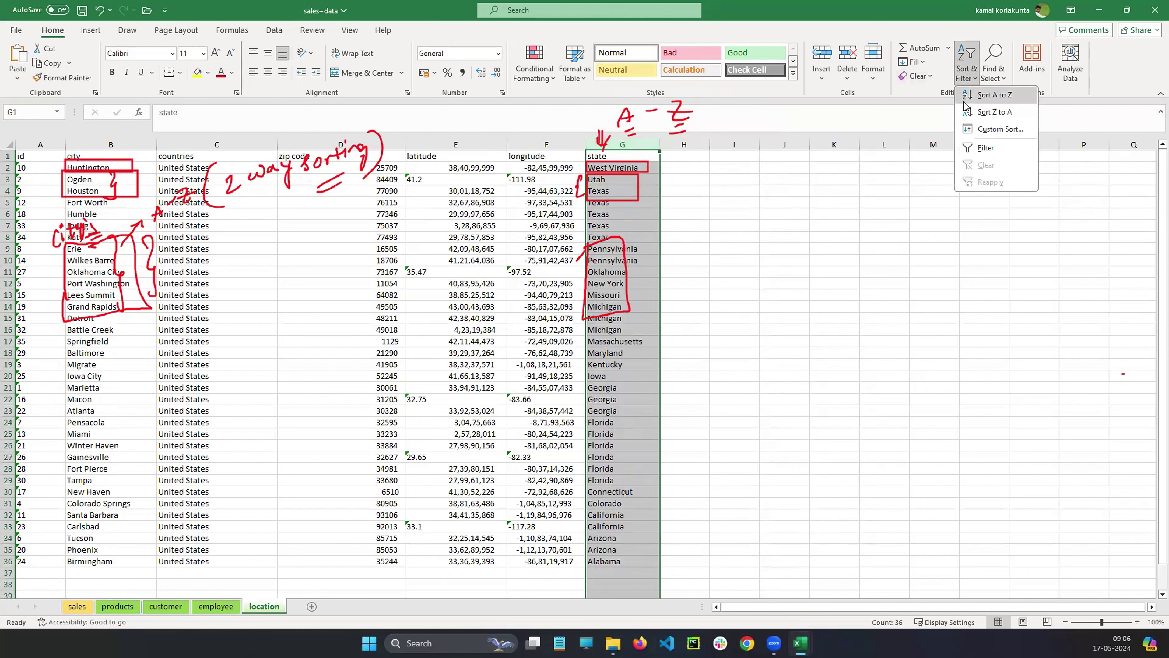
click(967, 110)
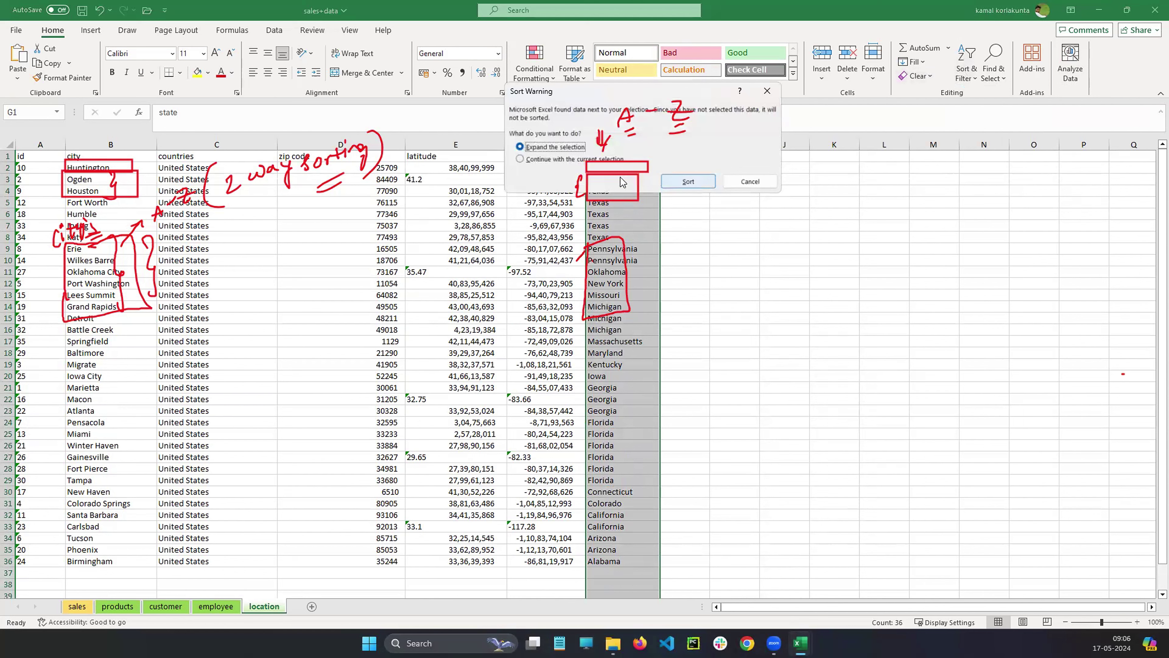
click(676, 182)
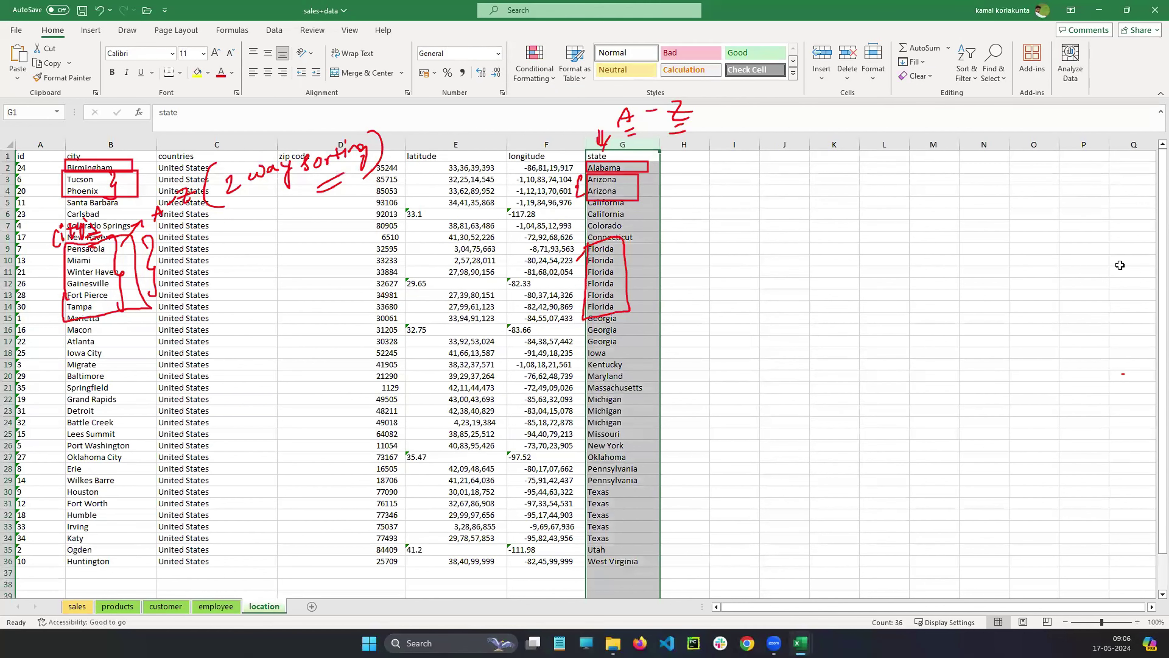
mouse_move(595, 149)
mouse_down()
mouse_move(536, 73)
mouse_move(232, 88)
mouse_move(131, 146)
mouse_move(141, 150)
mouse_up()
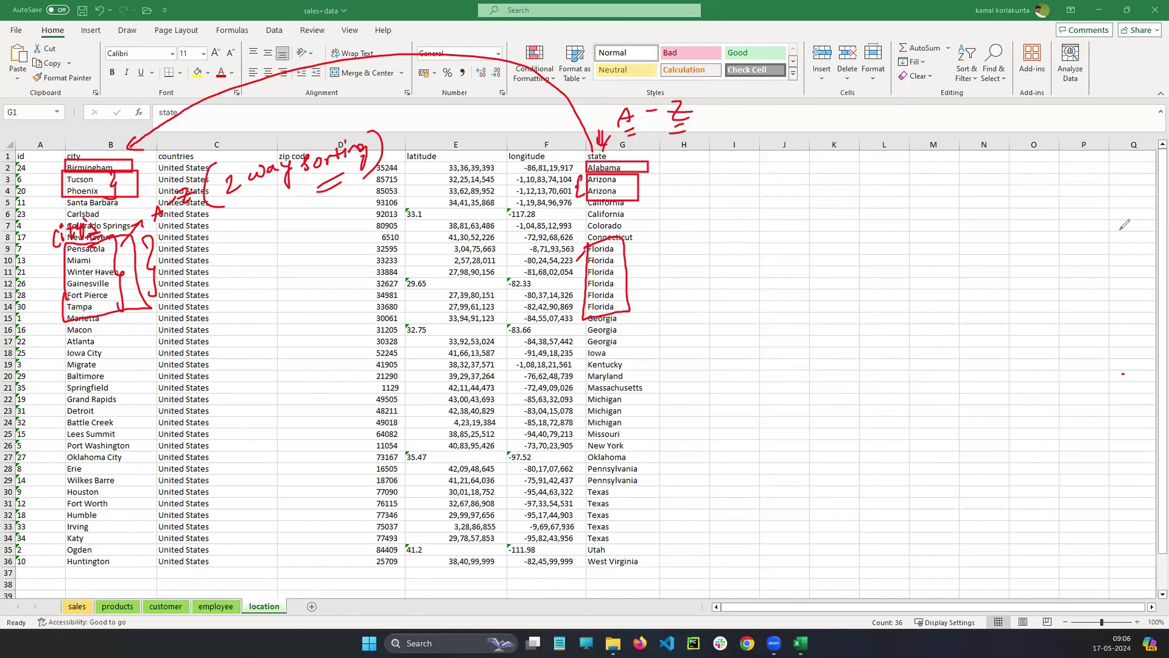
key(ctrl+space)
click(967, 63)
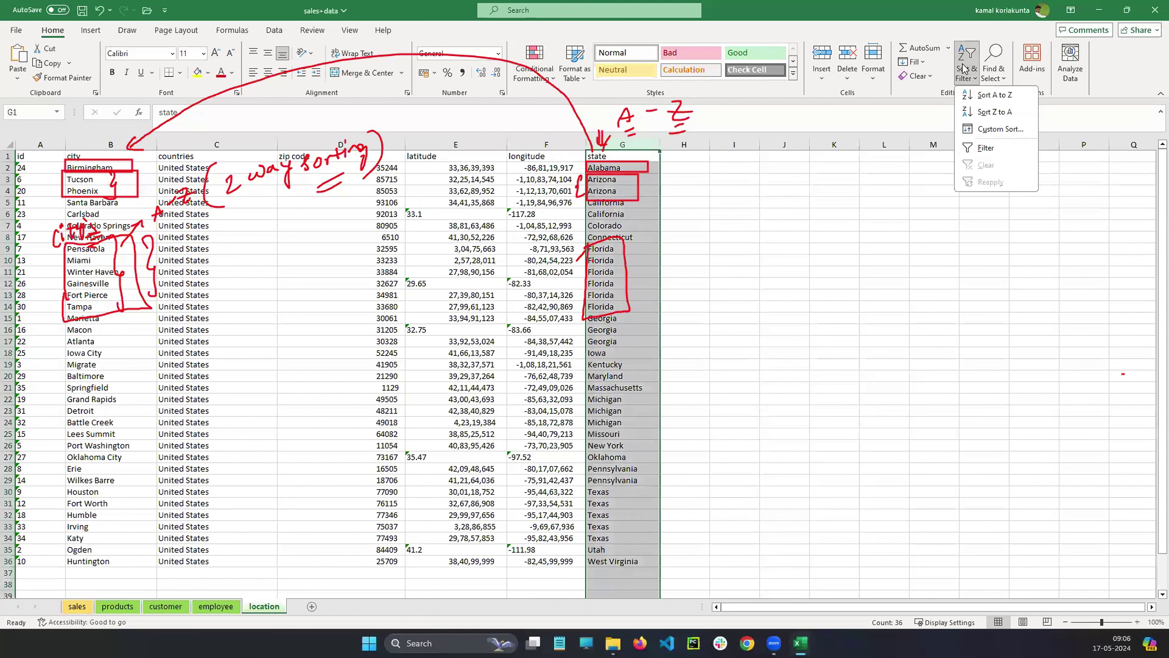
click(998, 129)
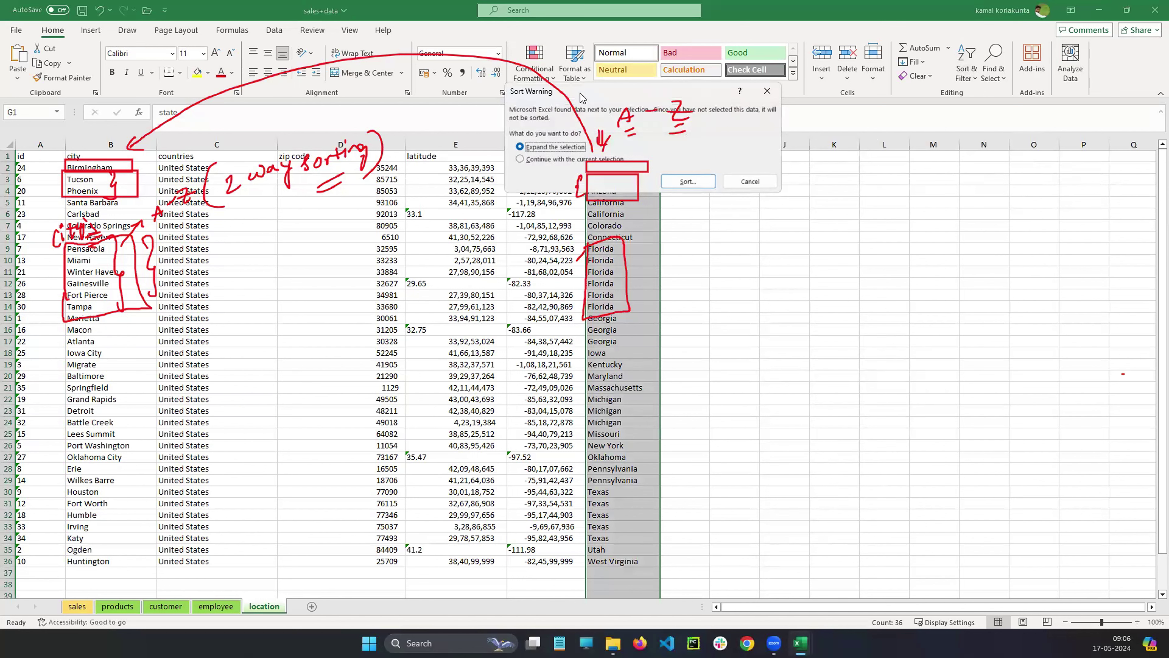
key(Escape)
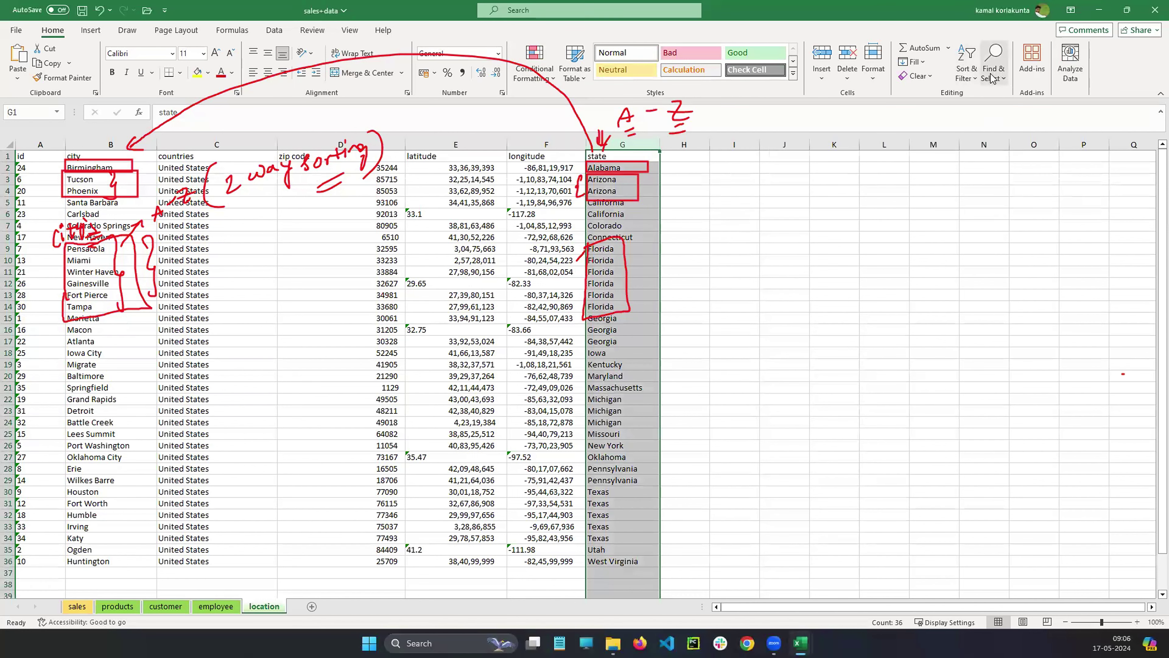
Try to start a custom sort with the city and state columns selected together.
click(992, 77)
click(971, 69)
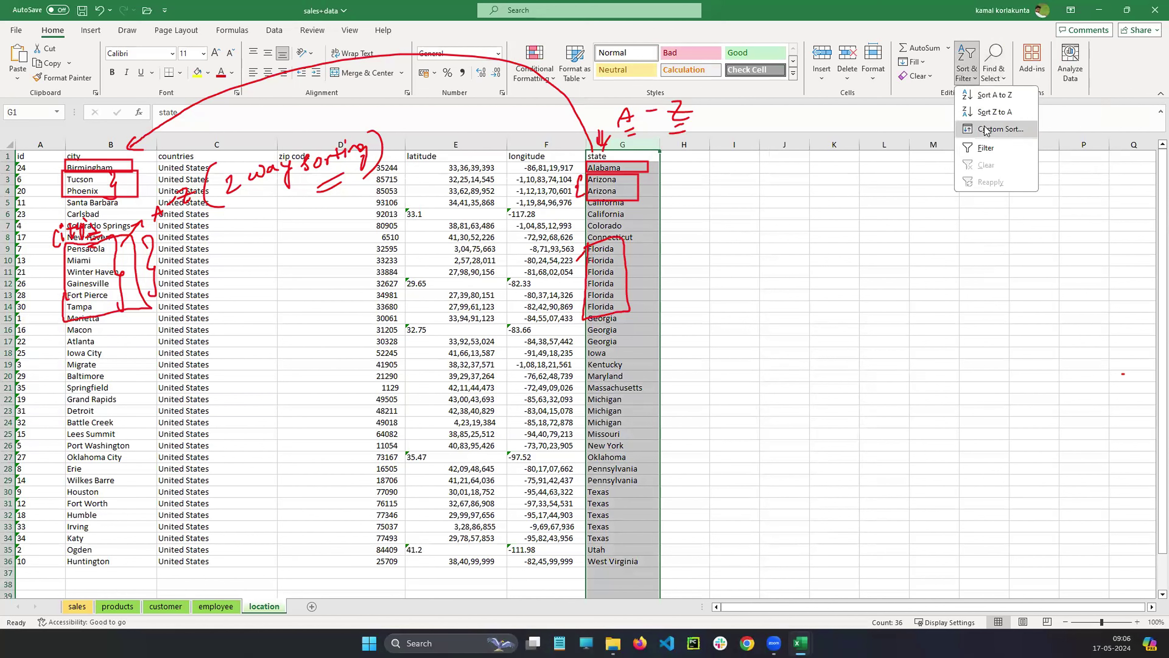
click(986, 130)
click(986, 133)
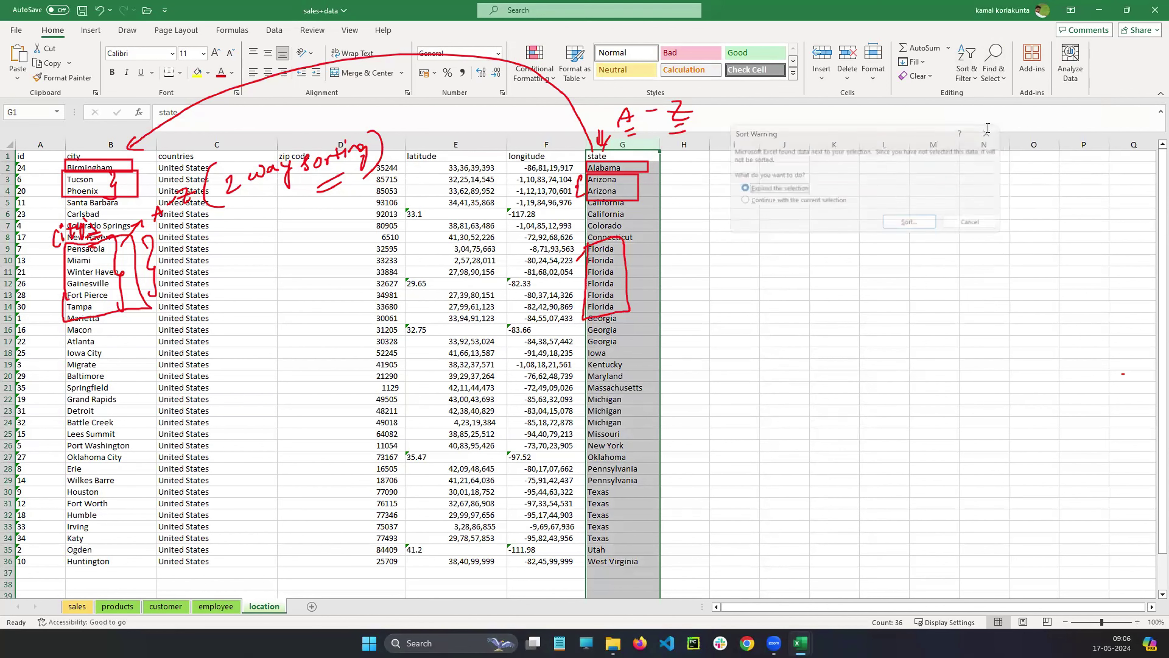
ctrl+click(111, 144)
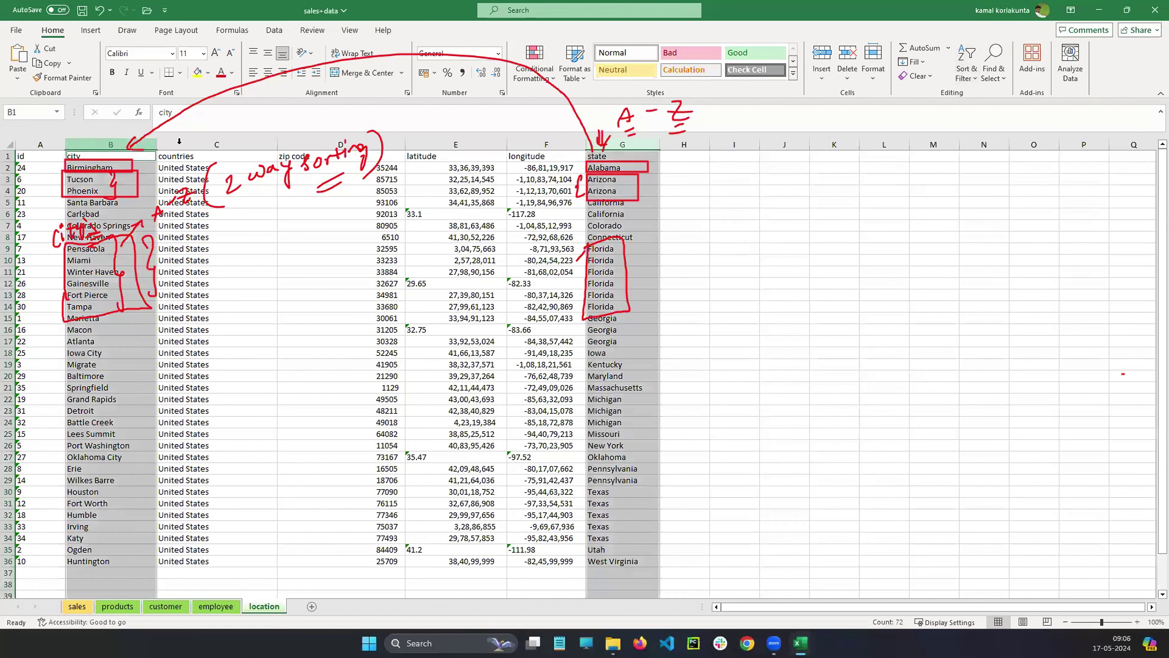
click(975, 69)
click(986, 130)
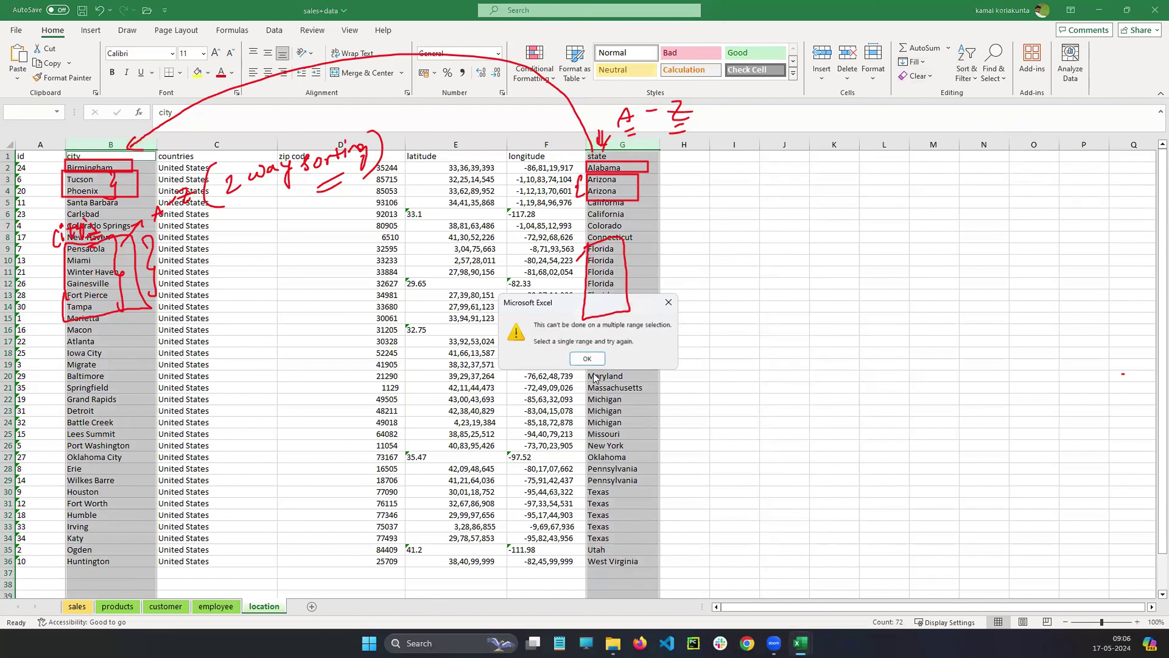
Start a custom sort from the state column with the selection expanded, and circle the level's state, Cell Values and A to Z settings.
click(623, 144)
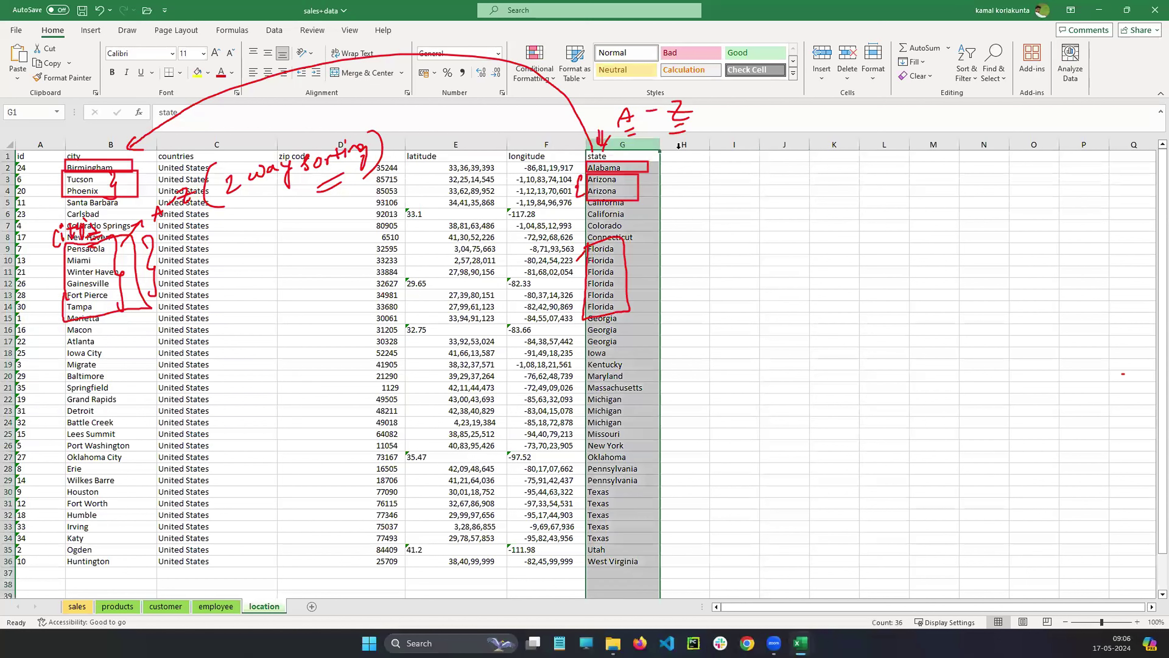
click(966, 65)
click(974, 134)
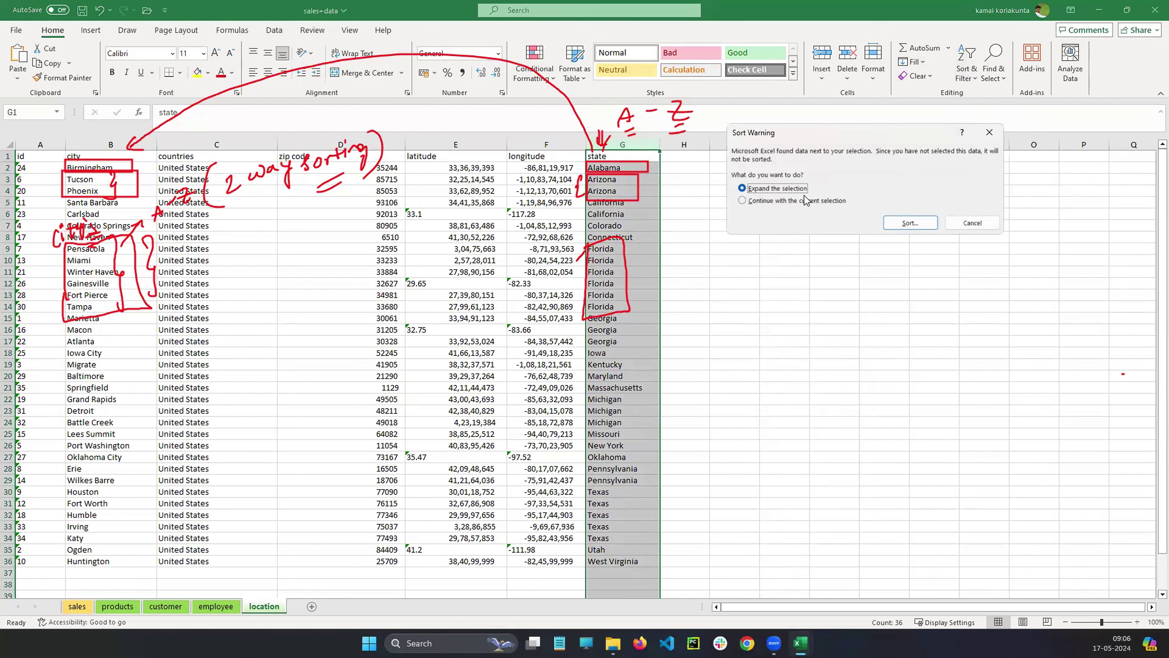
click(919, 225)
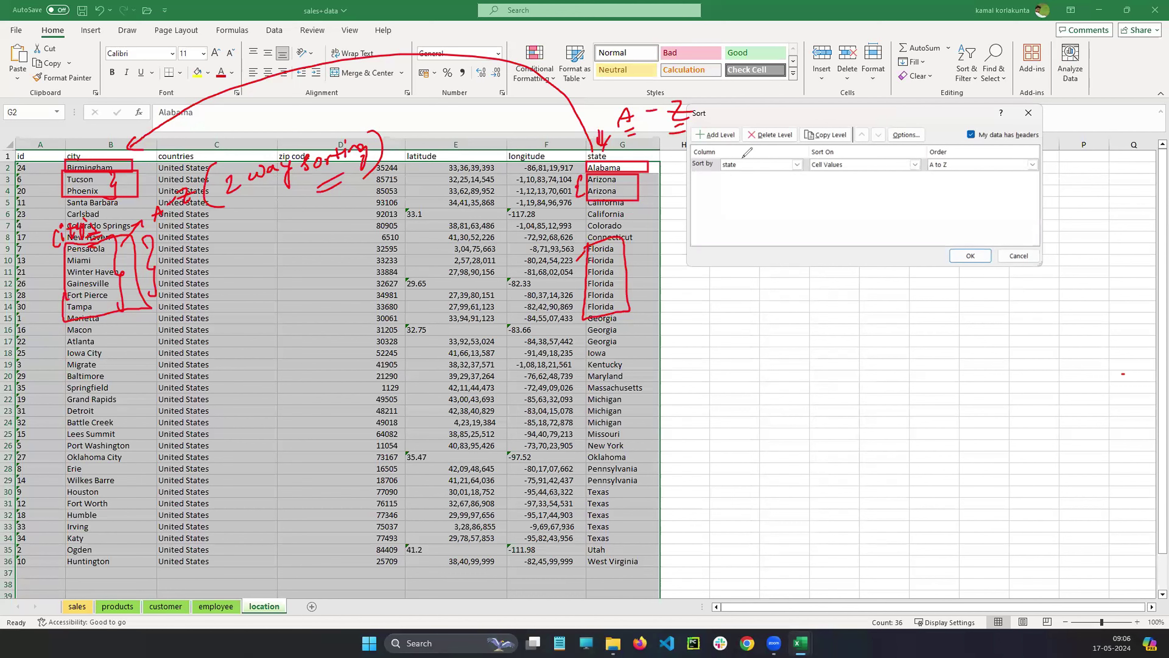
mouse_move(745, 157)
mouse_down()
mouse_move(732, 164)
mouse_move(738, 190)
mouse_move(833, 246)
mouse_move(857, 162)
mouse_move(823, 146)
mouse_move(815, 184)
mouse_move(852, 135)
mouse_move(934, 108)
mouse_move(951, 159)
mouse_move(944, 152)
mouse_up()
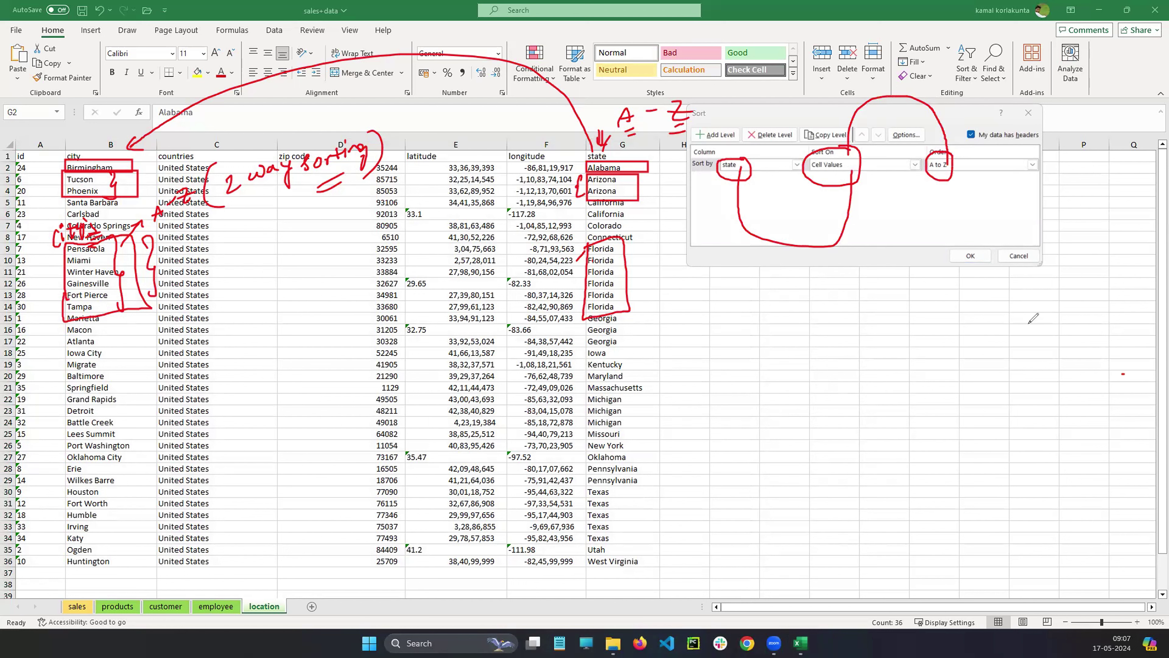
mouse_move(950, 159)
mouse_down()
mouse_move(788, 176)
mouse_move(750, 168)
mouse_up()
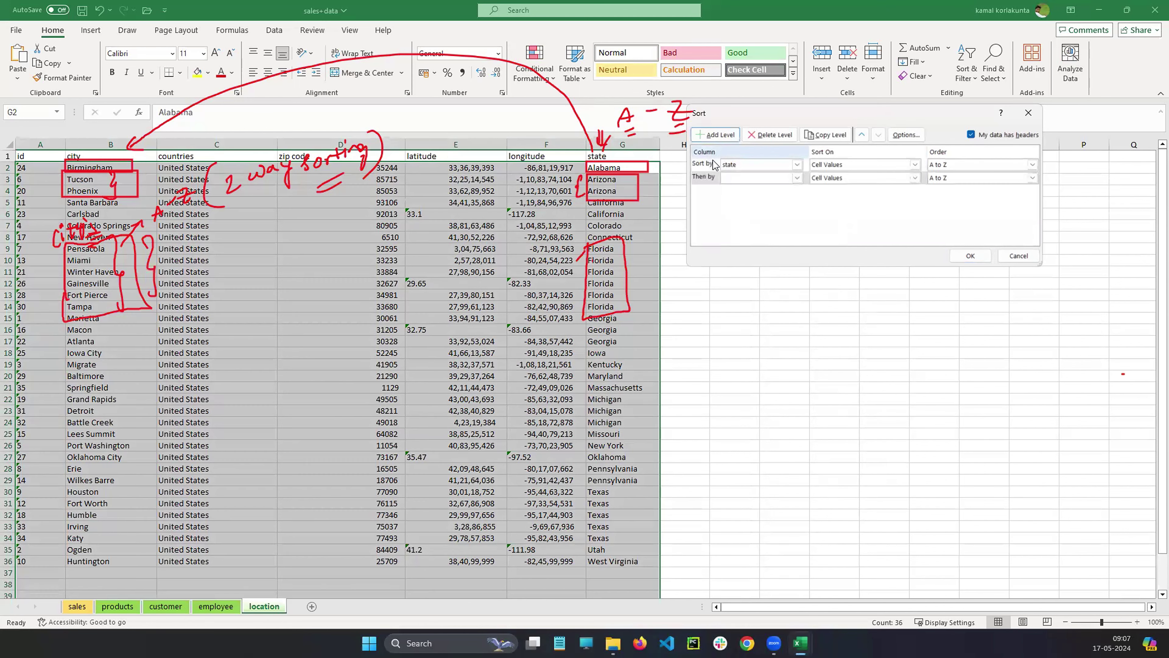
Add a second sort level by city on cell values from A to Z and apply the two-level sort.
click(717, 134)
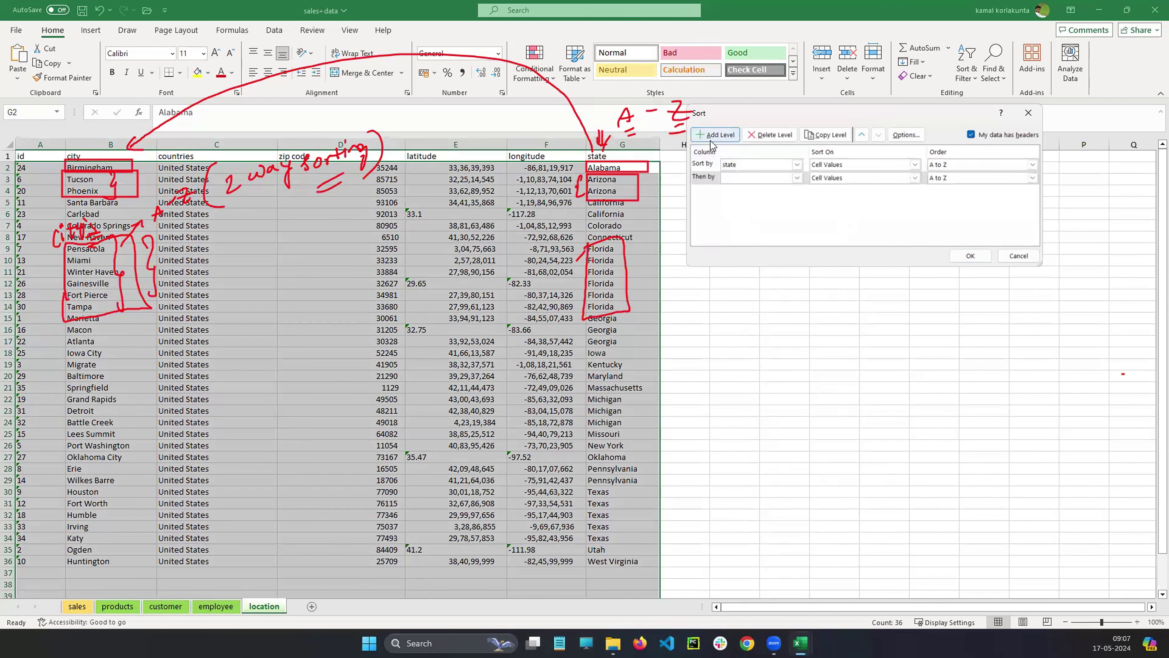
click(797, 178)
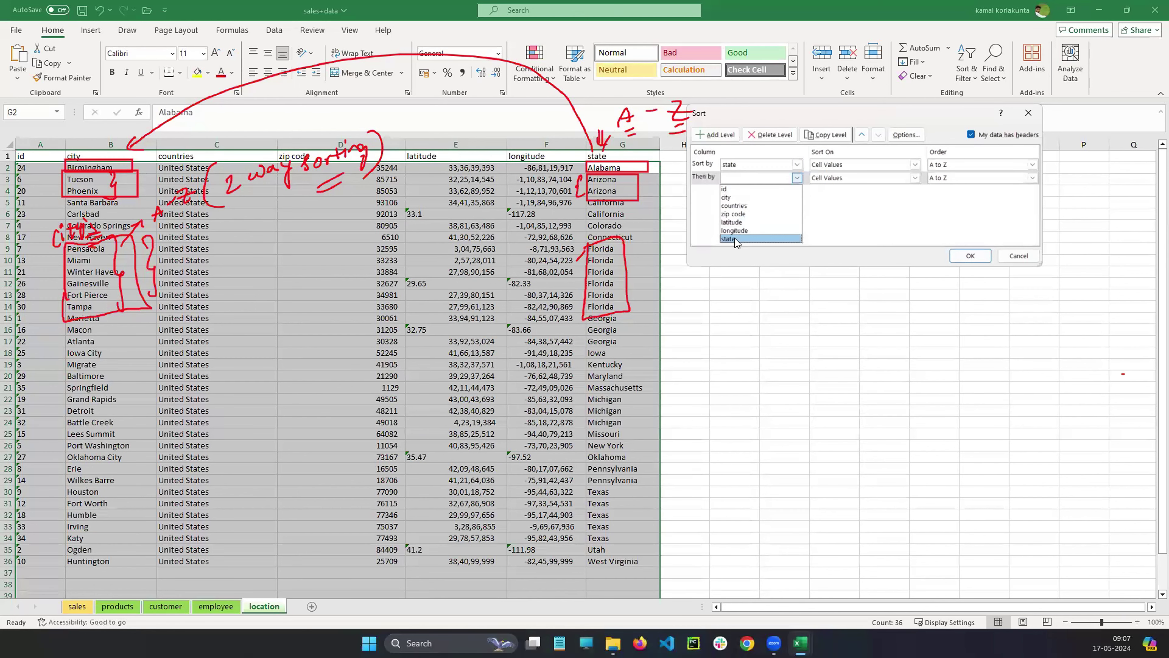
click(736, 198)
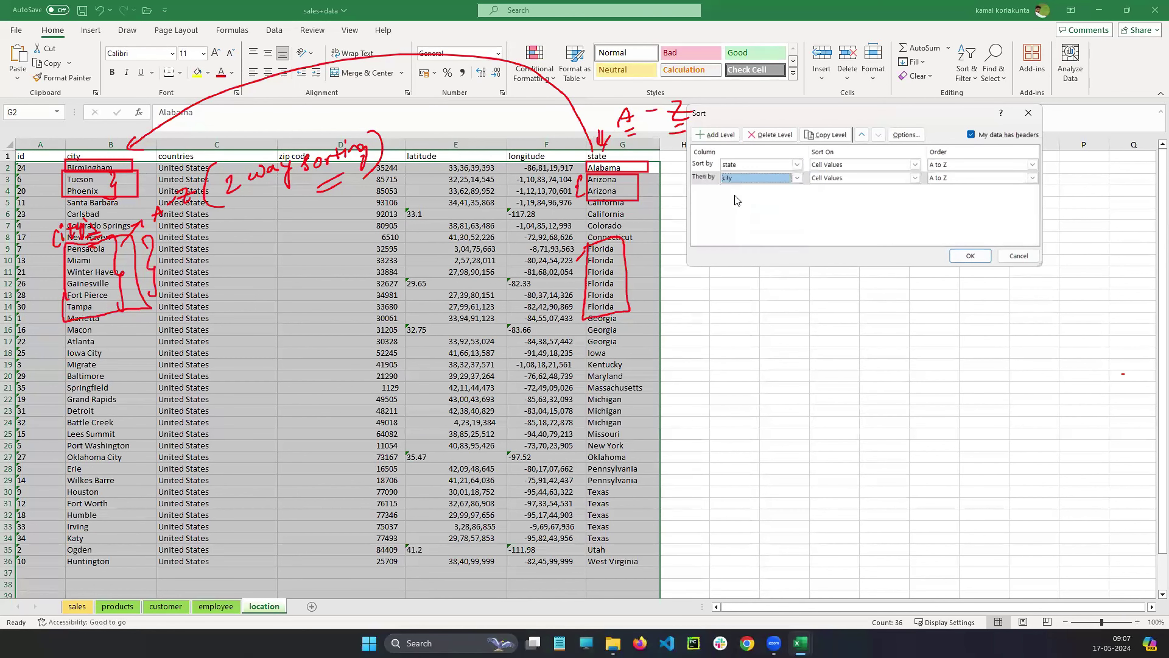
click(905, 179)
click(849, 187)
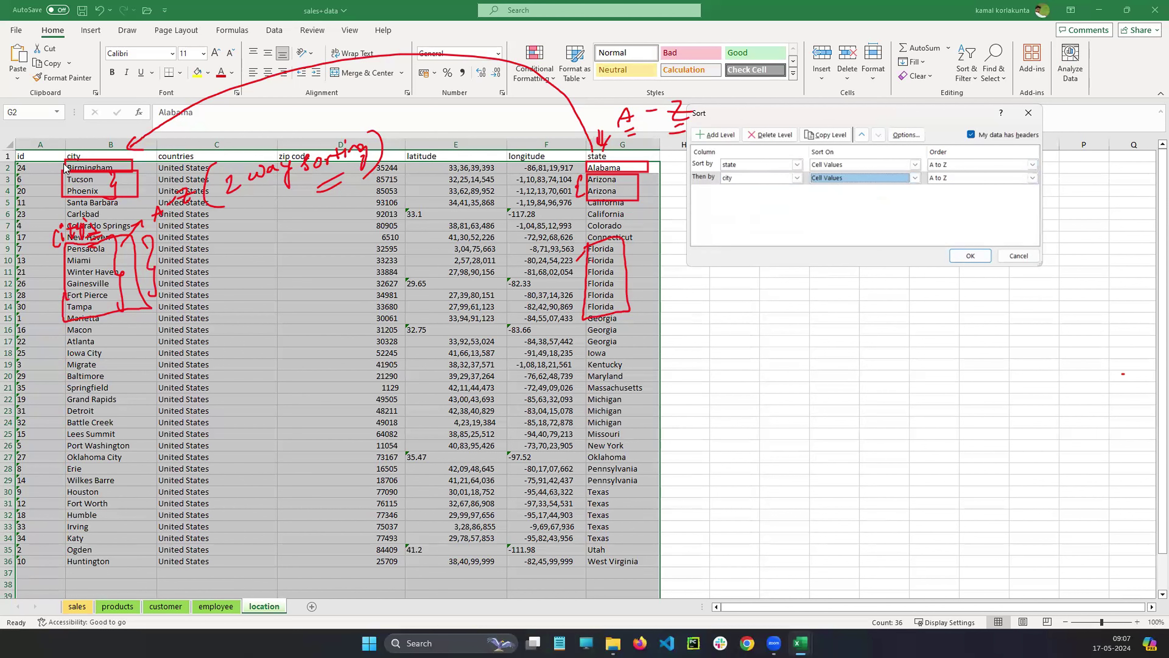
click(978, 256)
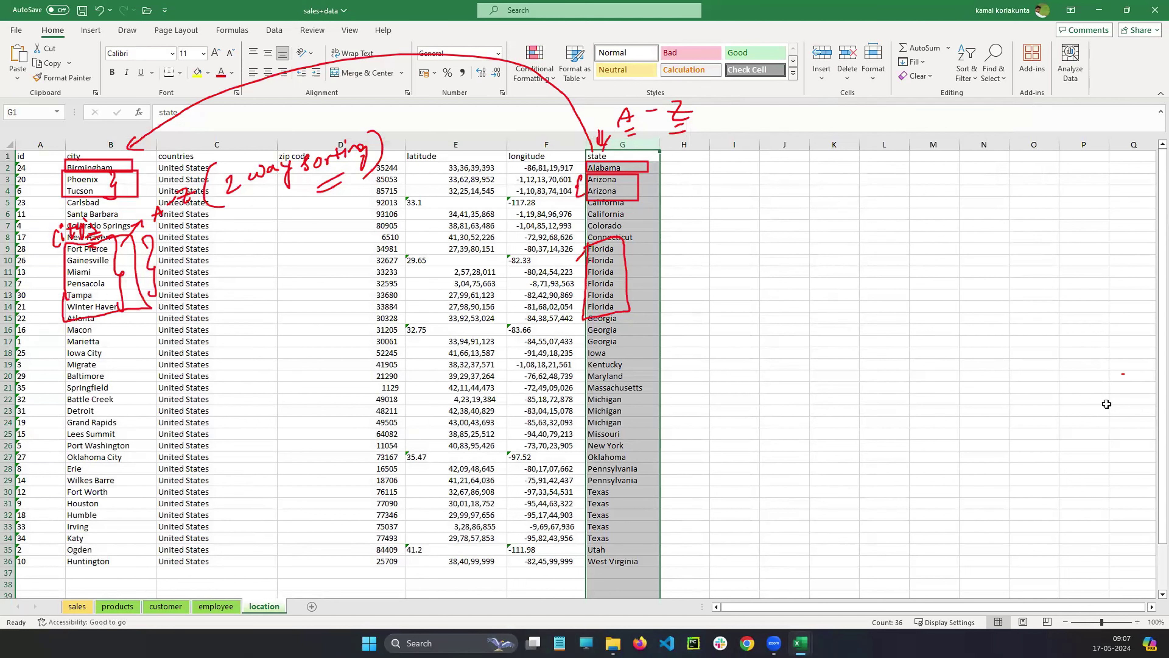
Clear the annotations, mark the state column with an arrow, box the Florida entries and their cities, and label the group "florida".
key(Escape)
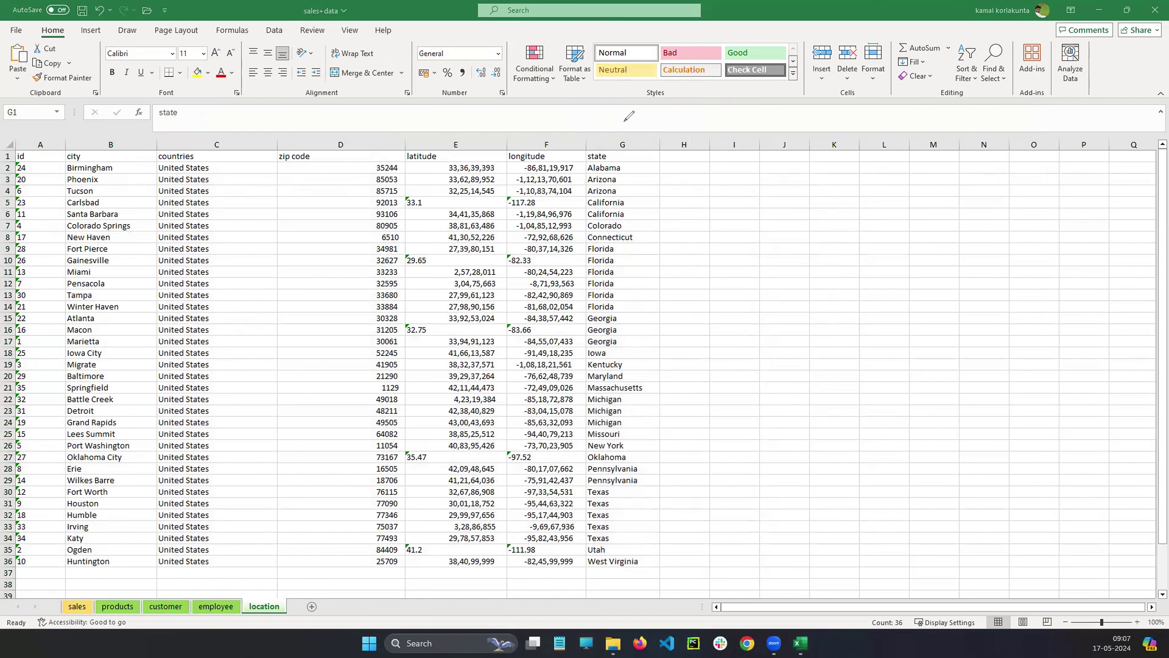
drag(617, 123, 617, 141)
mouse_move(582, 244)
mouse_down()
mouse_move(578, 304)
mouse_move(637, 308)
mouse_move(639, 244)
mouse_move(623, 244)
mouse_up()
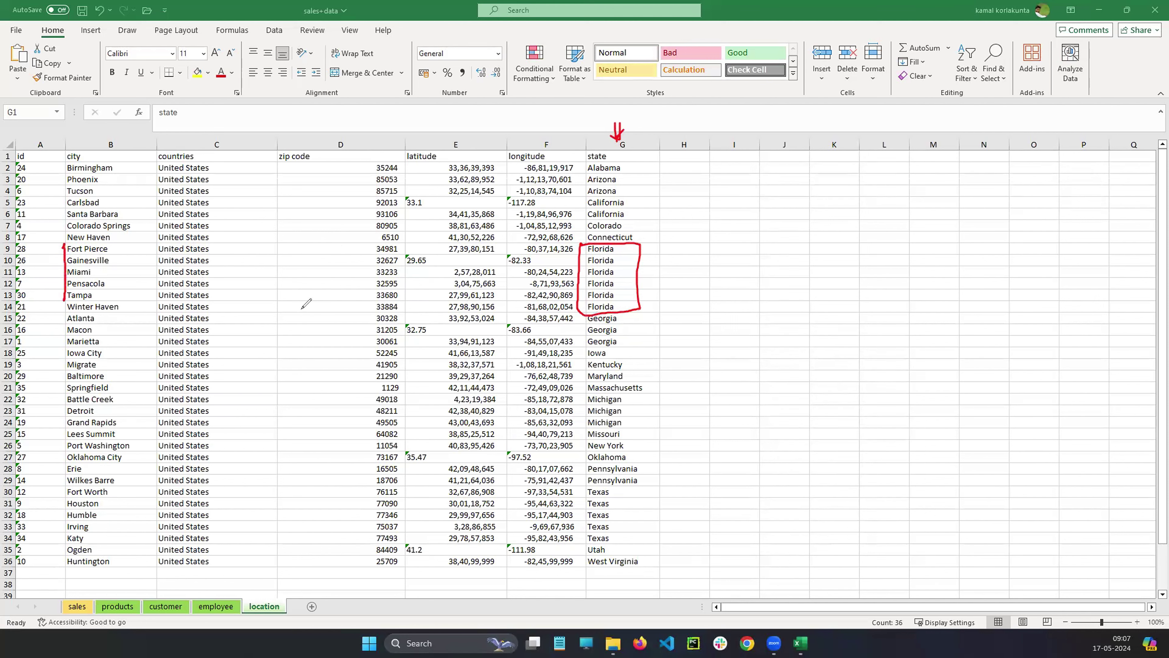
mouse_move(67, 299)
mouse_down()
mouse_move(144, 312)
mouse_move(159, 280)
mouse_move(157, 238)
mouse_move(88, 243)
mouse_up()
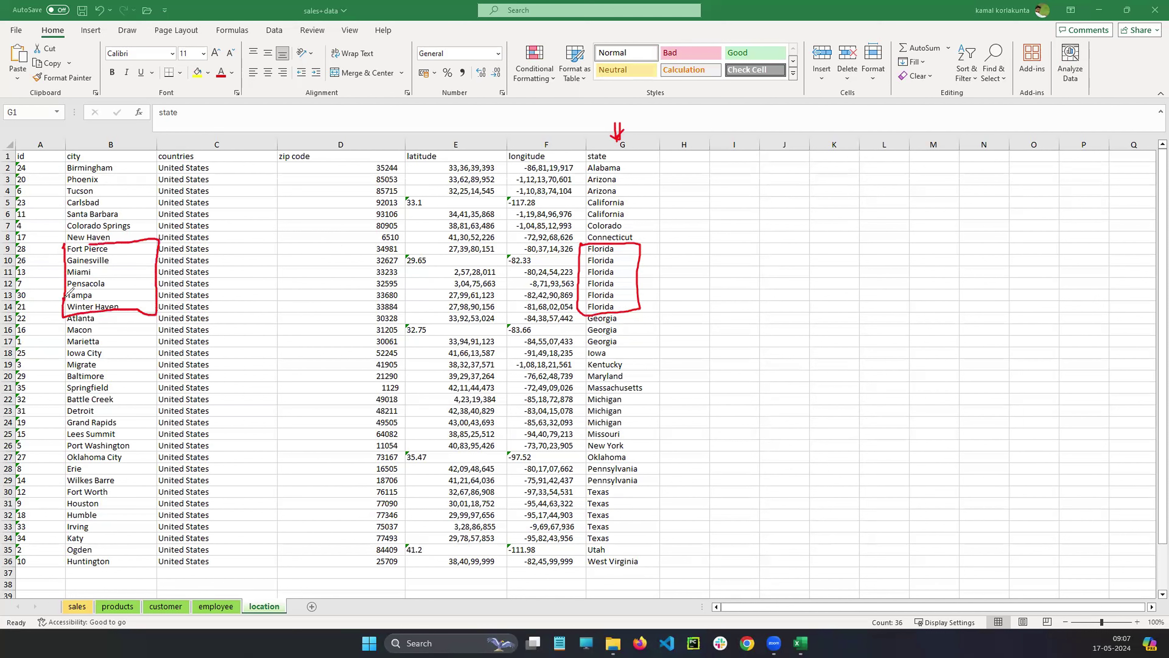
mouse_move(637, 244)
mouse_down()
mouse_move(717, 201)
mouse_move(739, 217)
mouse_up()
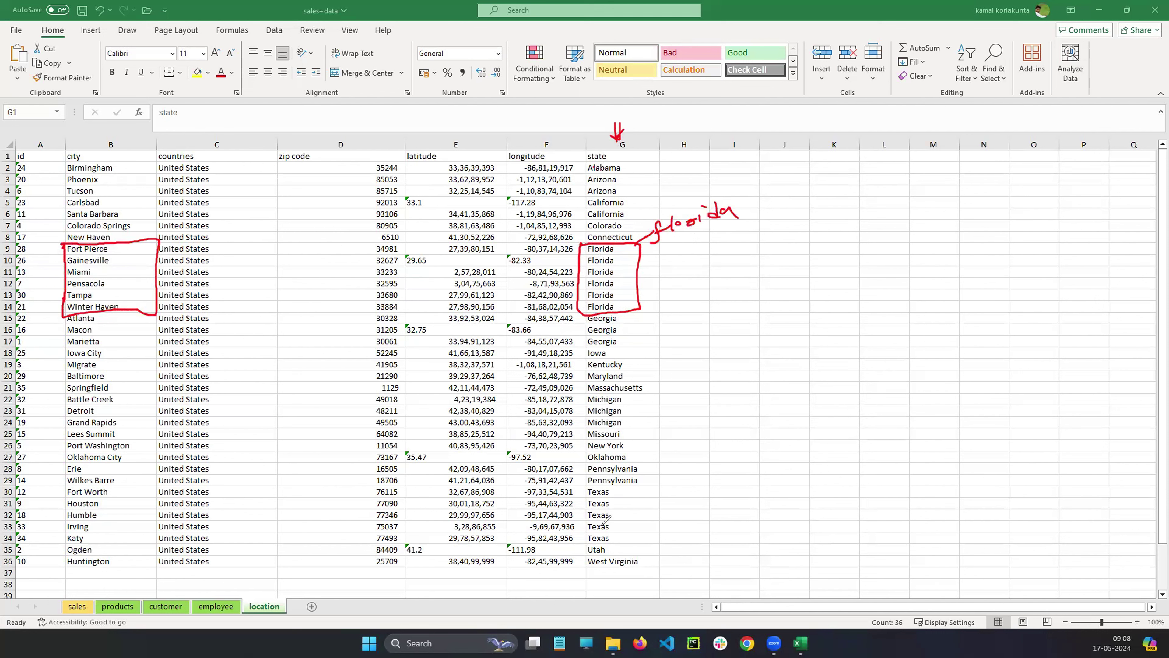
Note A – Z beside the state column, link Florida to its cities with an arrow, and mark the cities' initials as A to Z.
drag(634, 140, 676, 116)
drag(683, 111, 701, 121)
mouse_move(582, 251)
mouse_down()
mouse_move(257, 129)
mouse_move(135, 234)
mouse_up()
drag(136, 234, 147, 233)
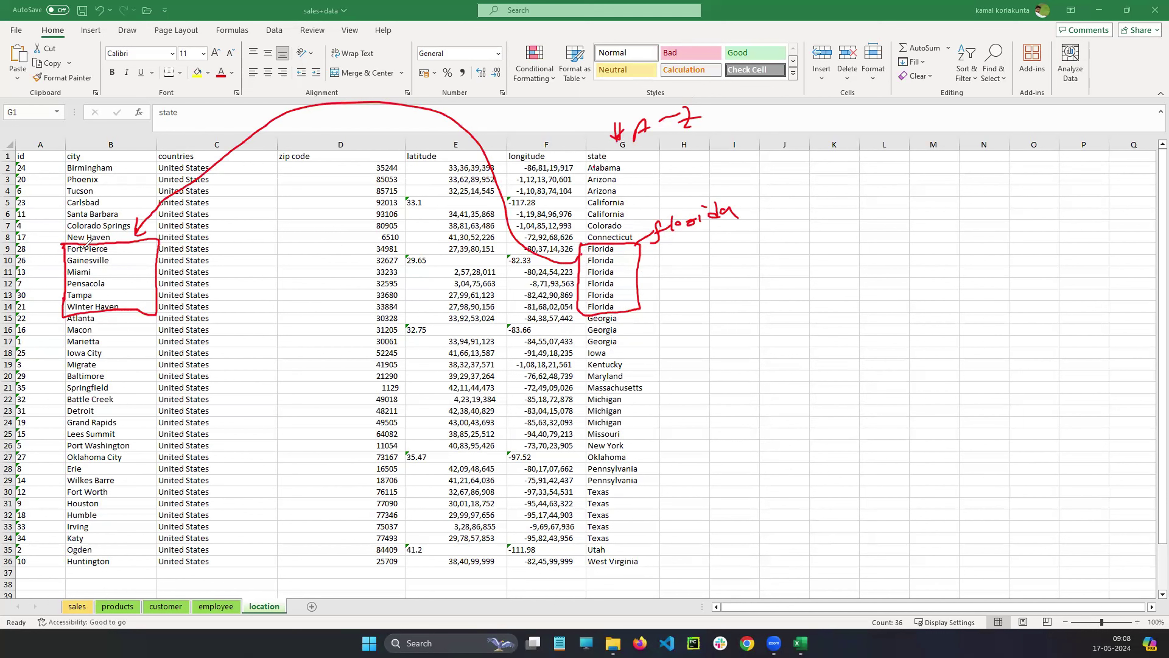
mouse_move(66, 245)
mouse_down()
mouse_move(69, 314)
mouse_move(42, 271)
mouse_move(60, 264)
mouse_up()
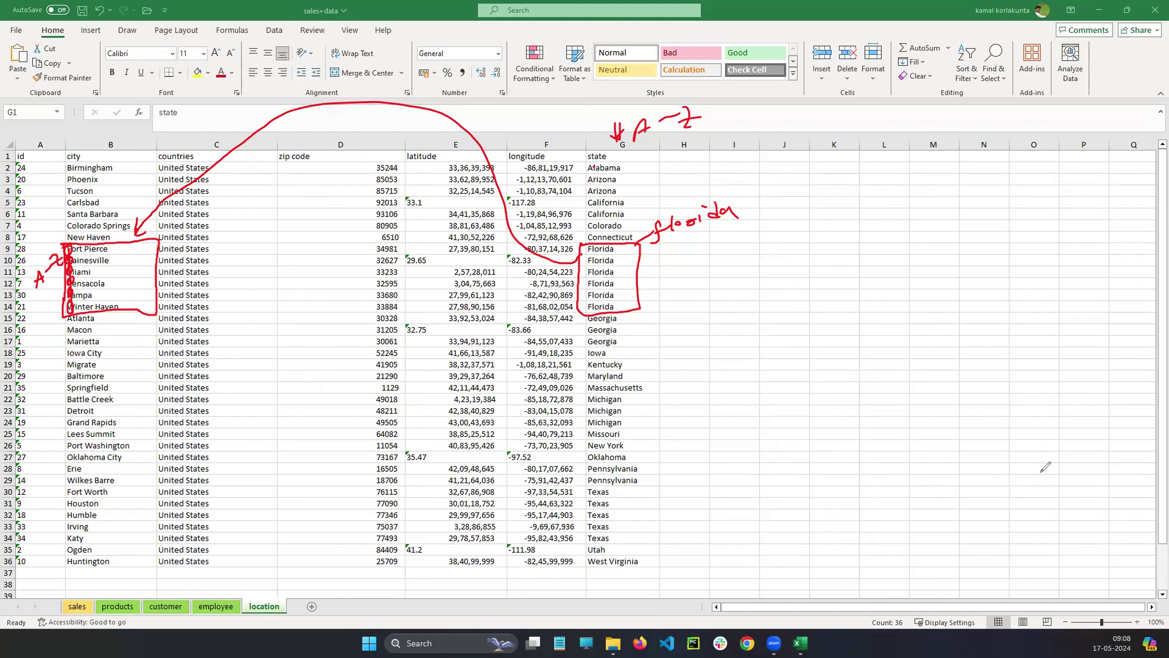
Replace the annotations with boxes around the Texas entries and their cities, an A – Z note and a state-to-city arrow, then clear them.
key(e)
mouse_move(582, 487)
mouse_down()
mouse_move(615, 544)
mouse_move(594, 485)
mouse_move(239, 500)
mouse_up()
mouse_move(63, 489)
mouse_down()
mouse_move(63, 547)
mouse_move(147, 542)
mouse_move(100, 482)
mouse_move(61, 484)
mouse_up()
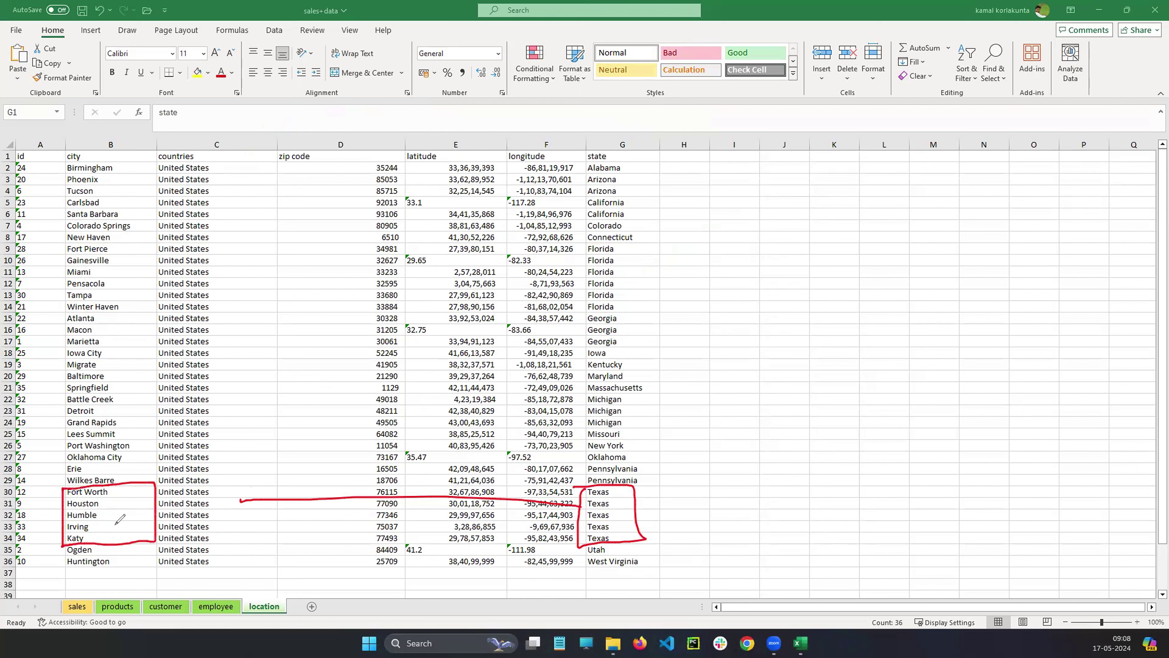
mouse_move(112, 525)
mouse_down()
mouse_move(134, 497)
mouse_move(132, 518)
mouse_move(153, 515)
mouse_up()
mouse_move(608, 165)
mouse_down()
mouse_move(409, 86)
mouse_move(131, 158)
mouse_move(137, 146)
mouse_up()
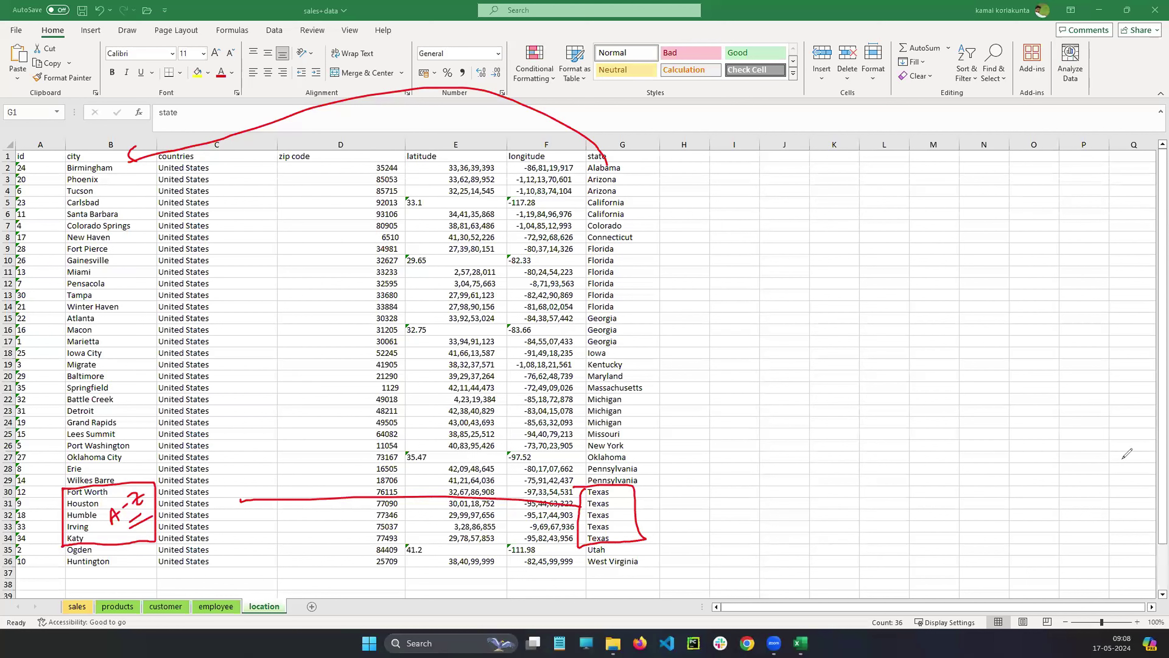
click(1085, 484)
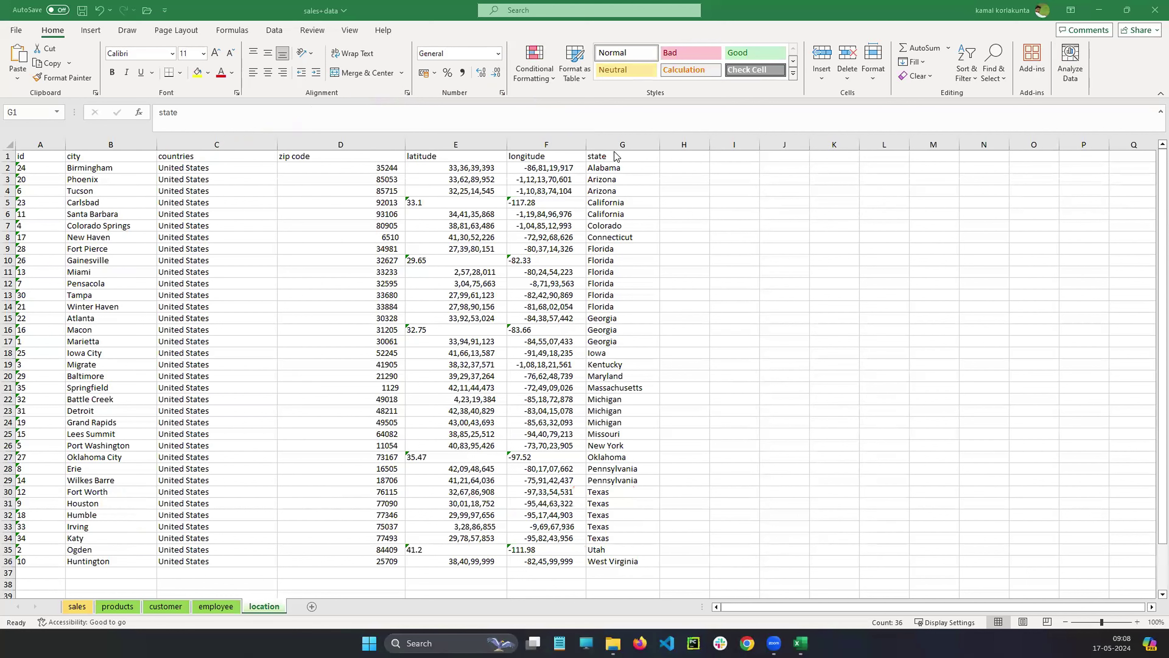
Show the Filter option for the state column, outline where its header arrow belongs, and mark the state header and Texas entries.
click(619, 136)
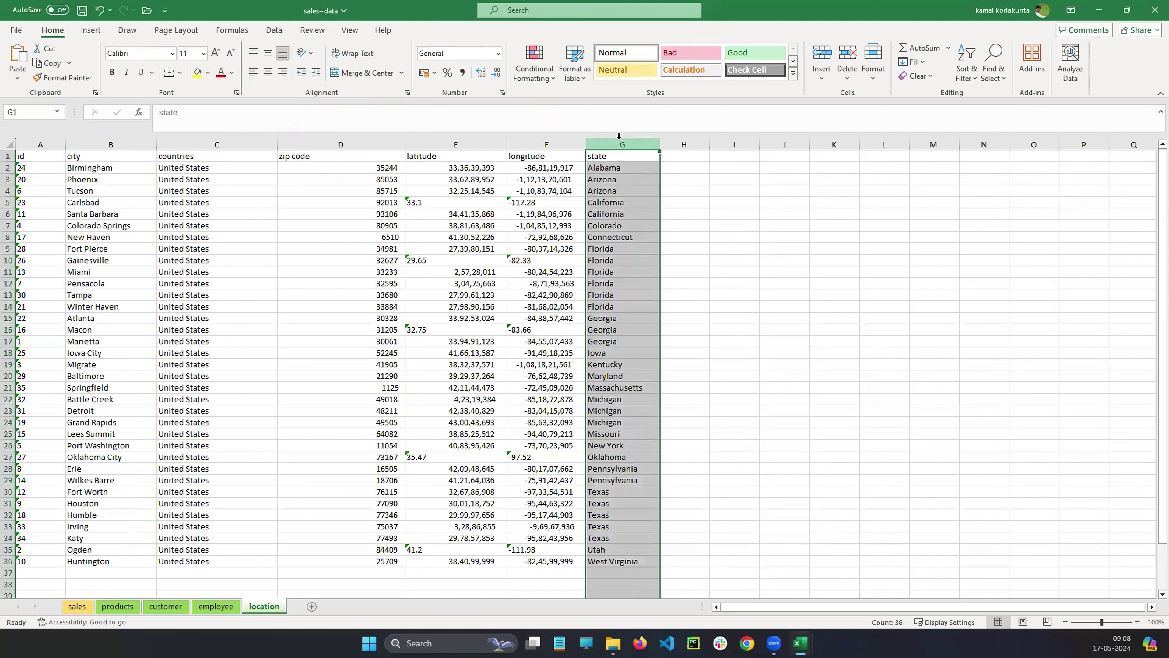
click(966, 79)
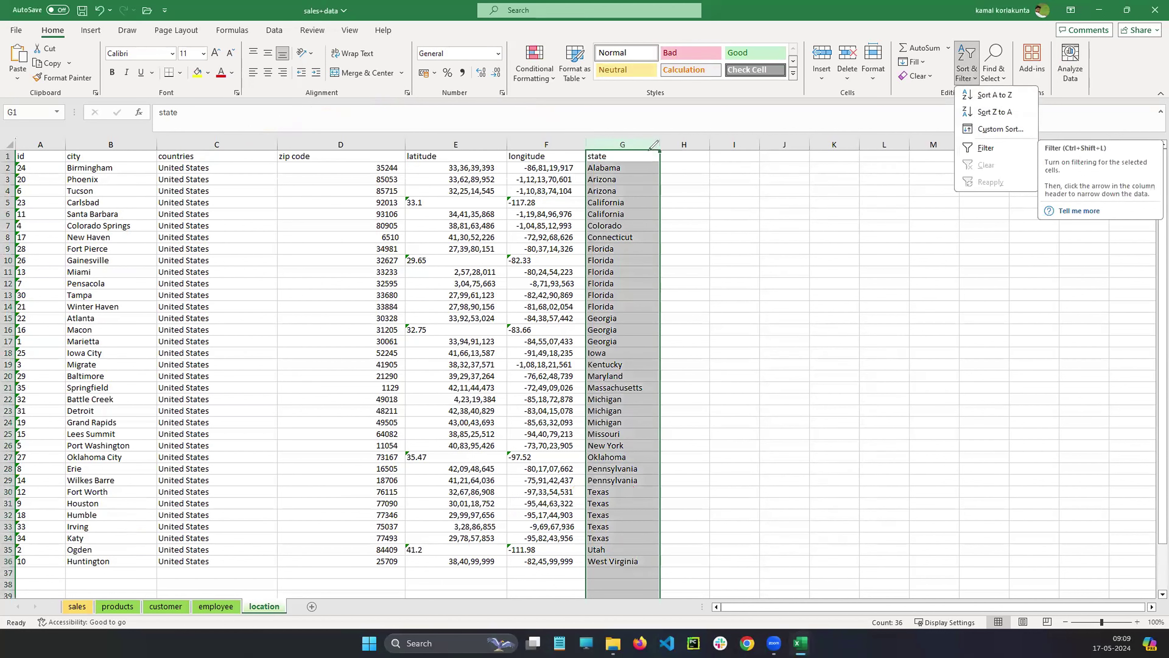
mouse_move(649, 150)
mouse_down()
mouse_move(665, 170)
mouse_move(660, 147)
mouse_move(649, 148)
mouse_up()
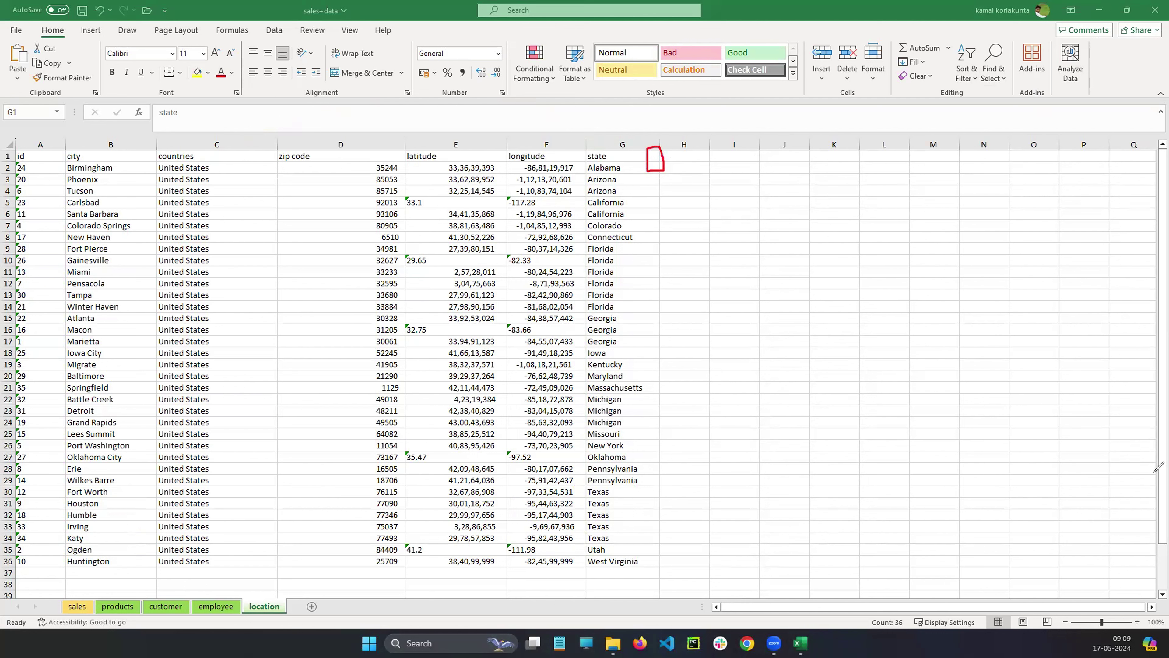
mouse_move(603, 124)
mouse_down()
mouse_move(601, 154)
mouse_move(612, 143)
mouse_up()
mouse_move(615, 482)
mouse_down()
mouse_move(575, 491)
mouse_move(610, 549)
mouse_move(622, 487)
mouse_move(603, 481)
mouse_up()
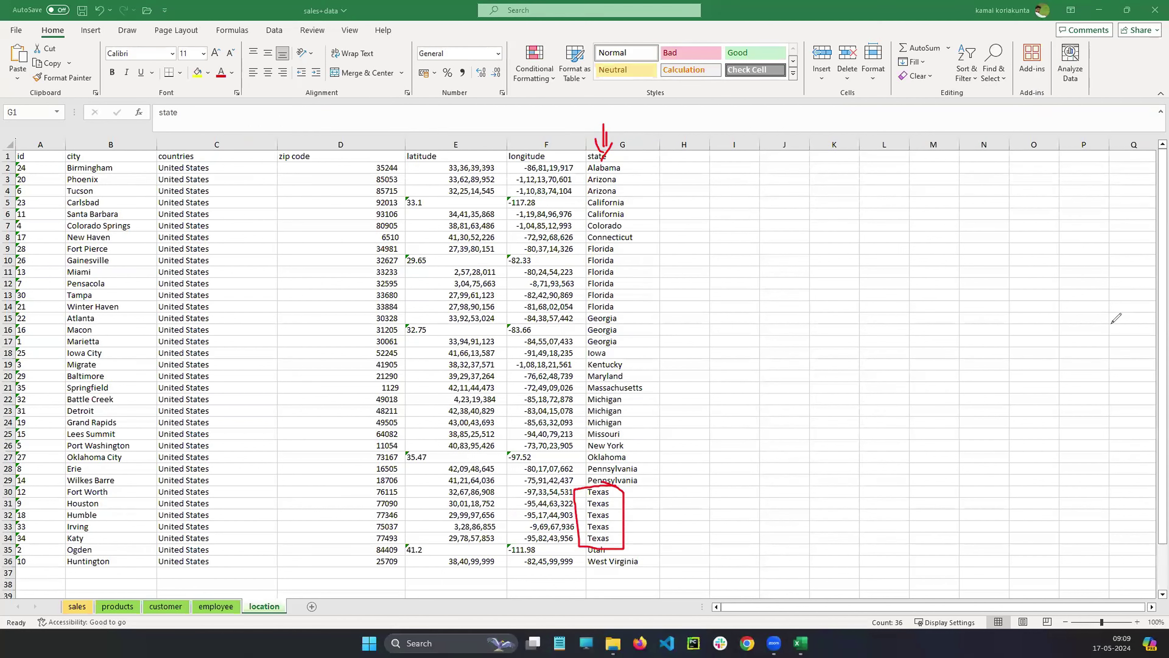
Find all cells containing "texas" on the location sheet, review the listed matches and close the search.
key(Escape)
click(852, 239)
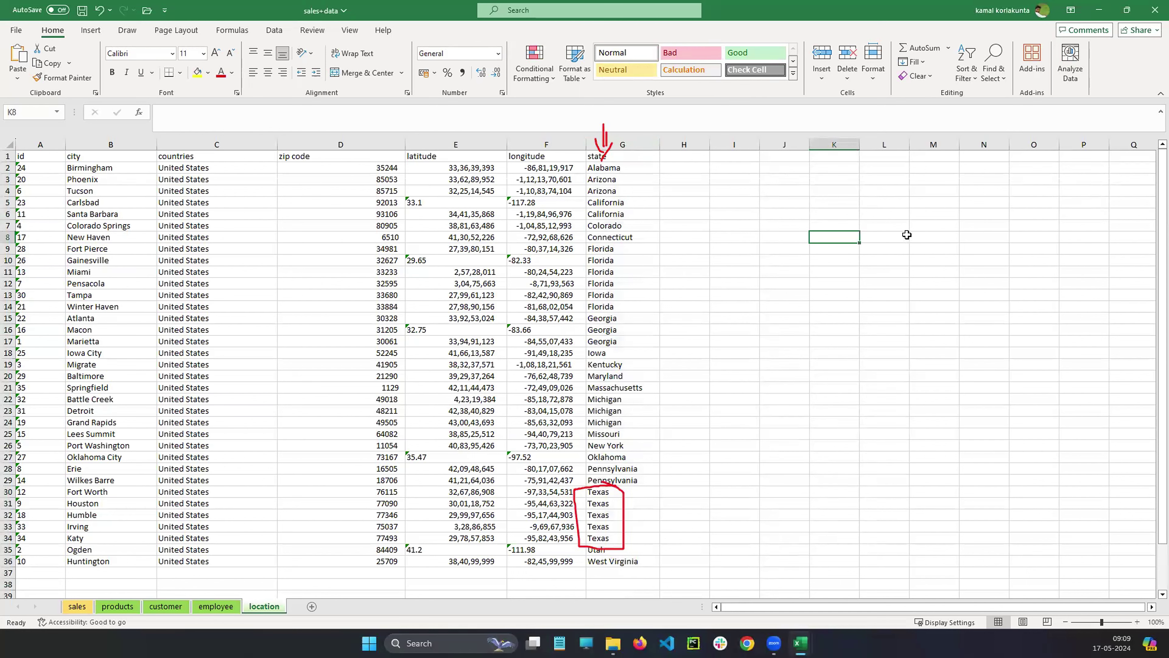
key(ctrl+f)
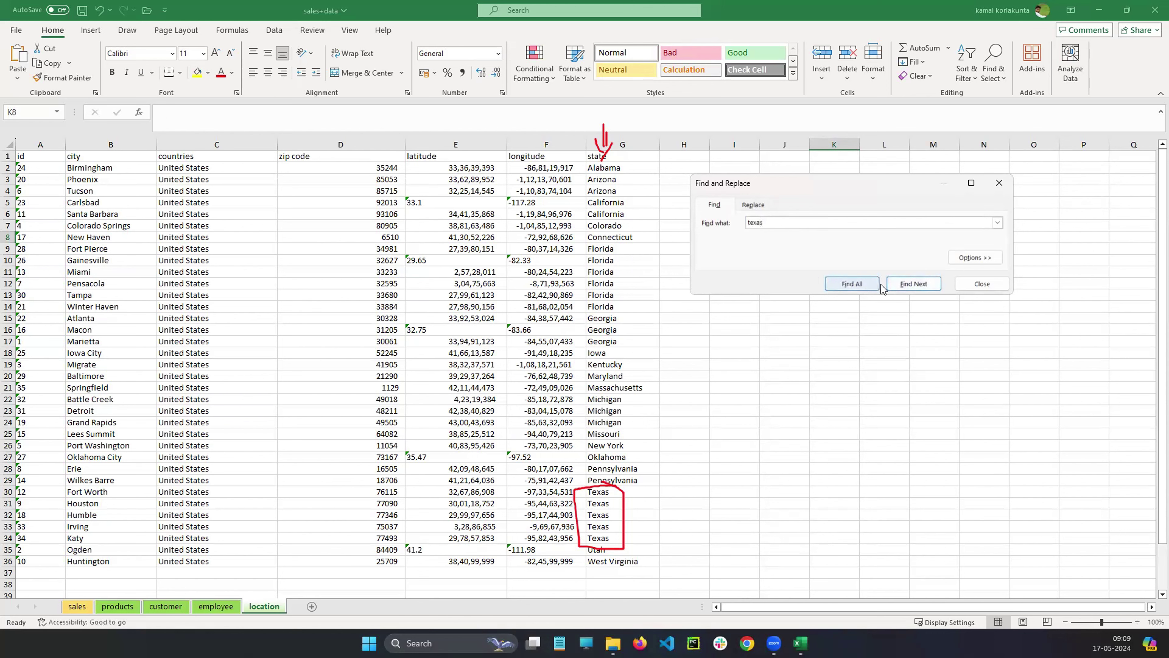
click(871, 285)
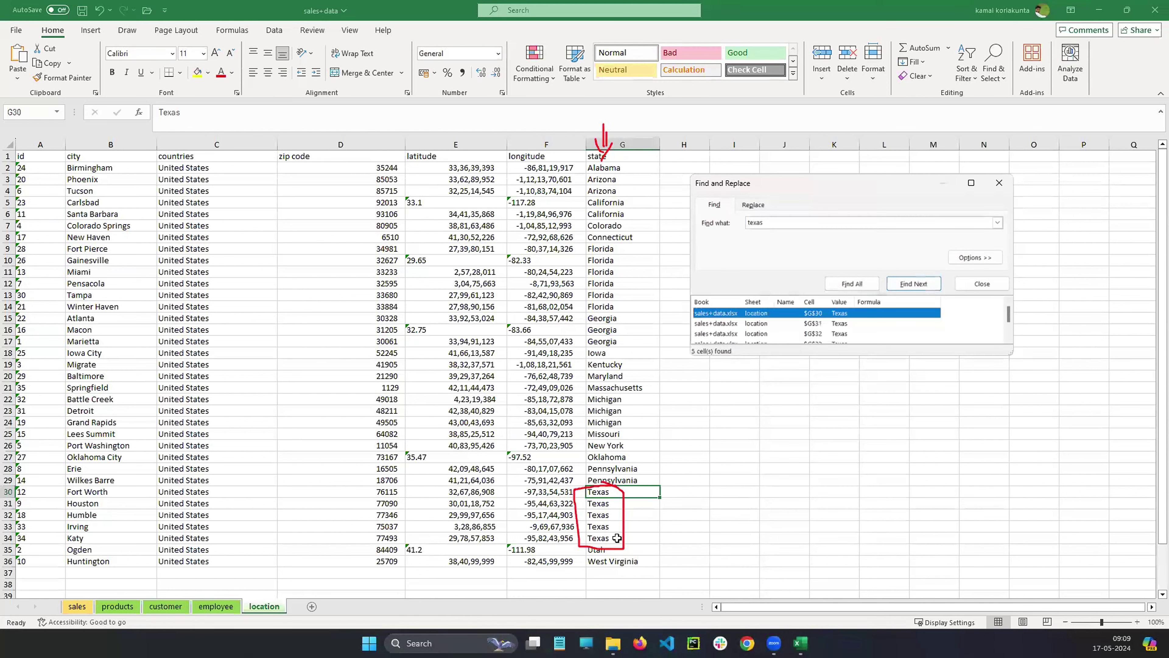
drag(1008, 314, 1008, 338)
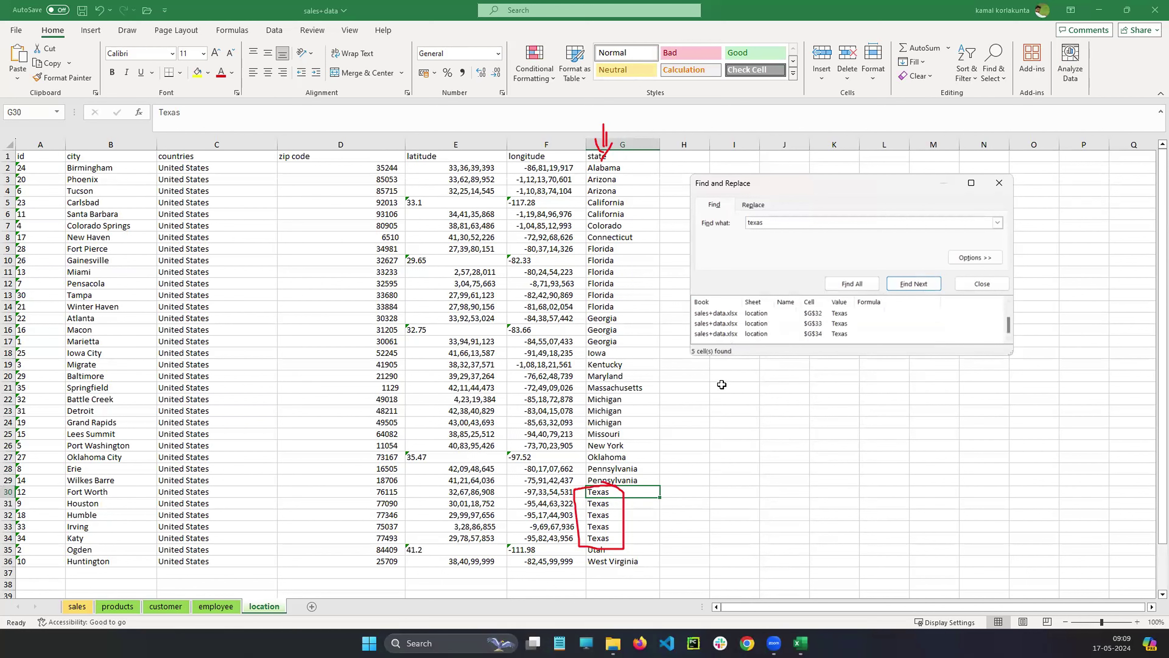
scroll(791, 324, up, 2)
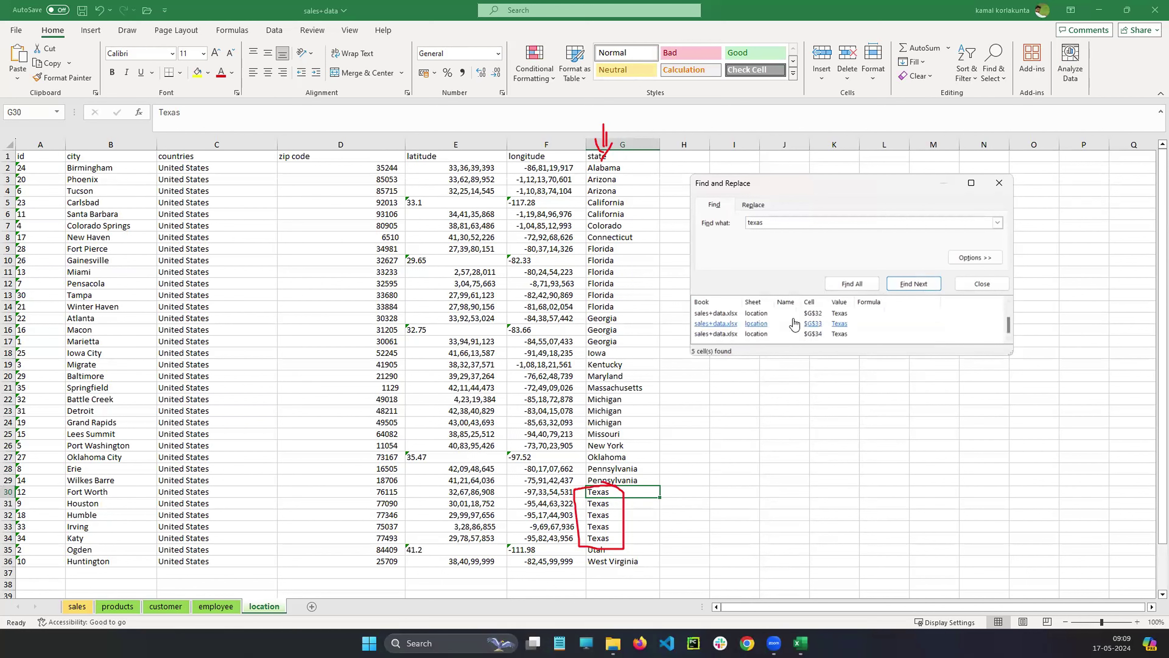
click(1010, 310)
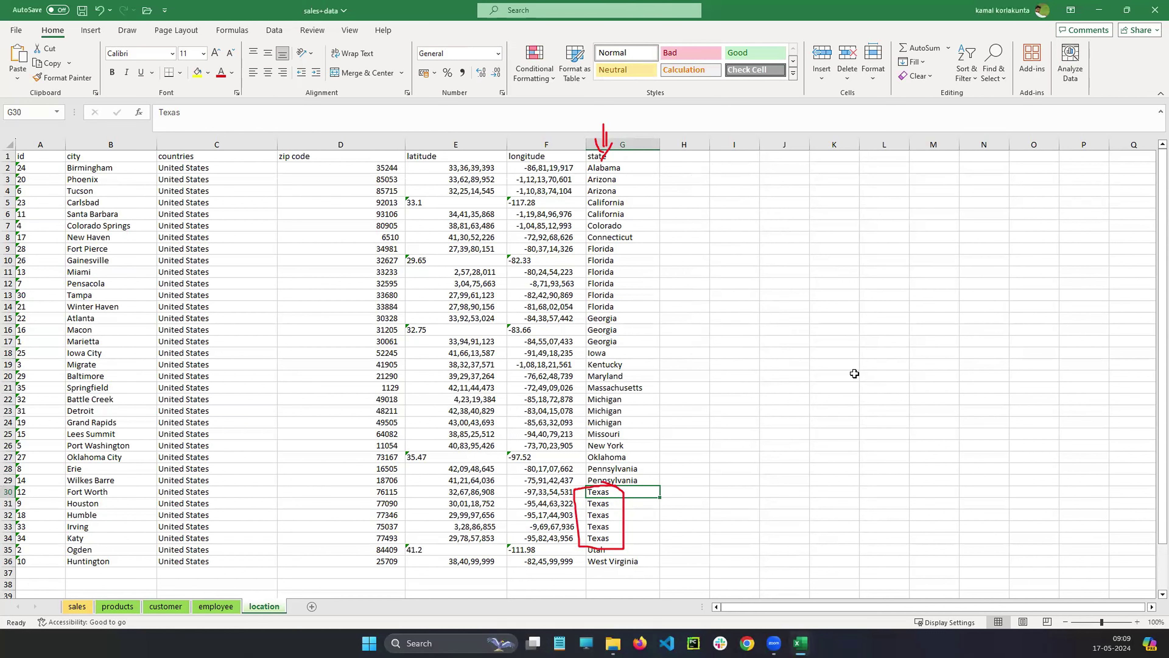
click(999, 186)
Clear the annotations and draw a fresh box around the Texas entries in the state column.
key(Escape)
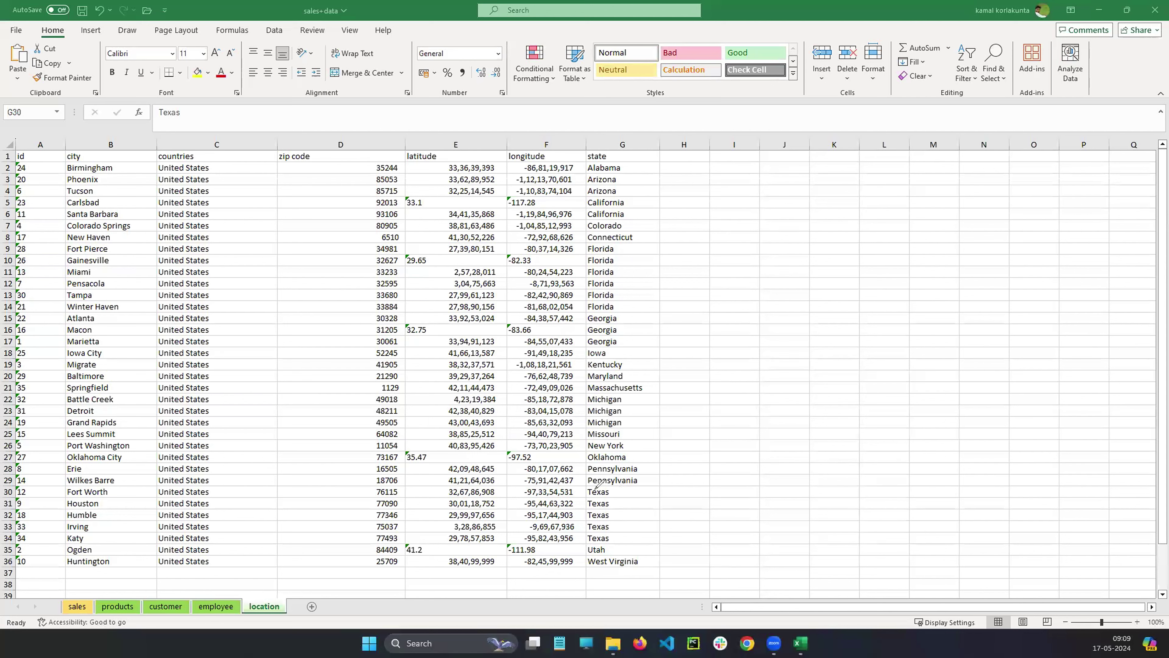
mouse_move(596, 487)
mouse_down()
mouse_move(584, 512)
mouse_move(658, 538)
mouse_move(608, 486)
mouse_up()
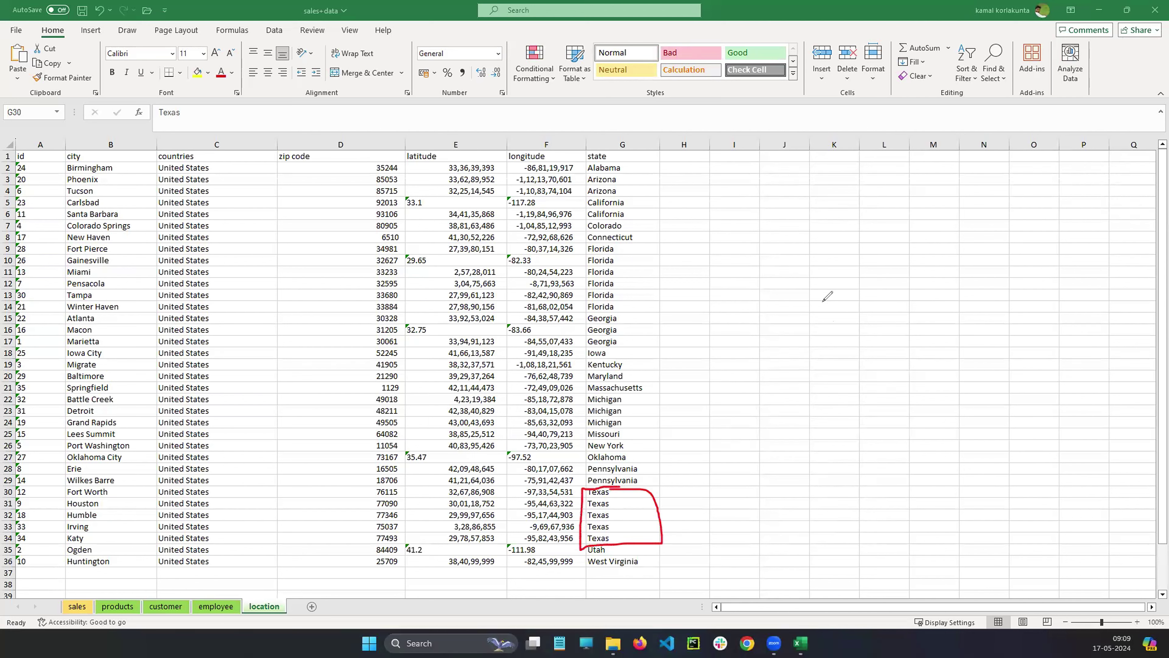
Add pen strokes beside the boxed Texas entries, clear them, and circle the spot for the filter arrow in the state header.
mouse_move(817, 274)
mouse_down()
mouse_move(828, 234)
mouse_move(851, 251)
mouse_move(884, 246)
mouse_up()
mouse_move(871, 236)
mouse_down()
mouse_move(870, 251)
mouse_move(908, 258)
mouse_move(716, 435)
mouse_move(676, 492)
mouse_up()
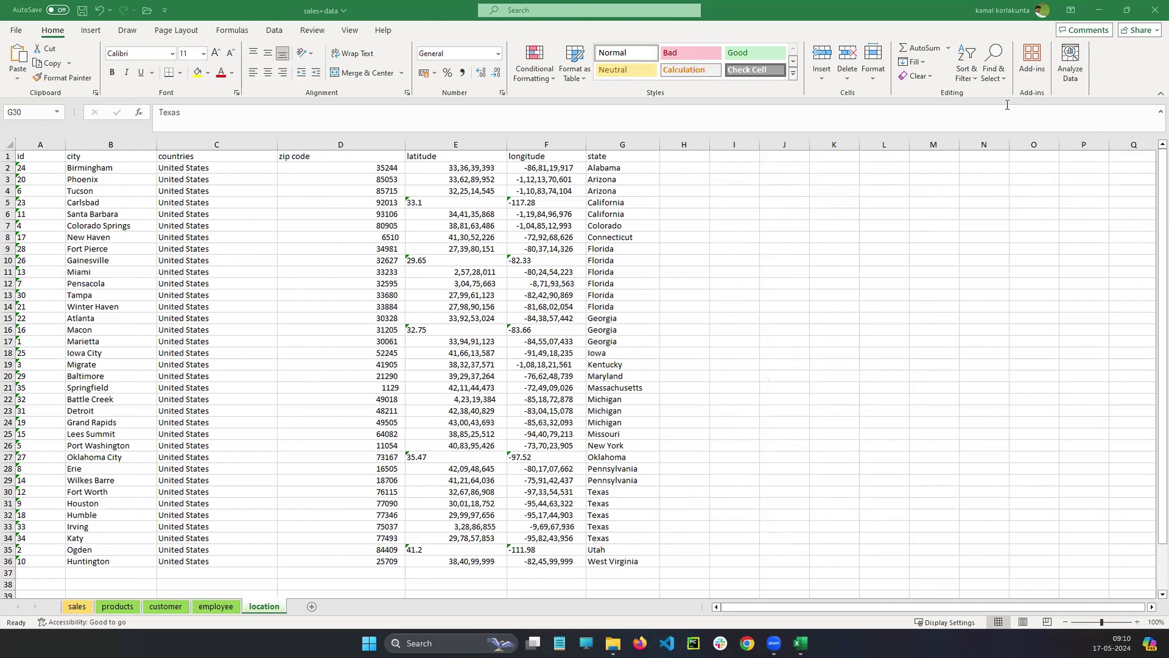
click(978, 332)
click(966, 75)
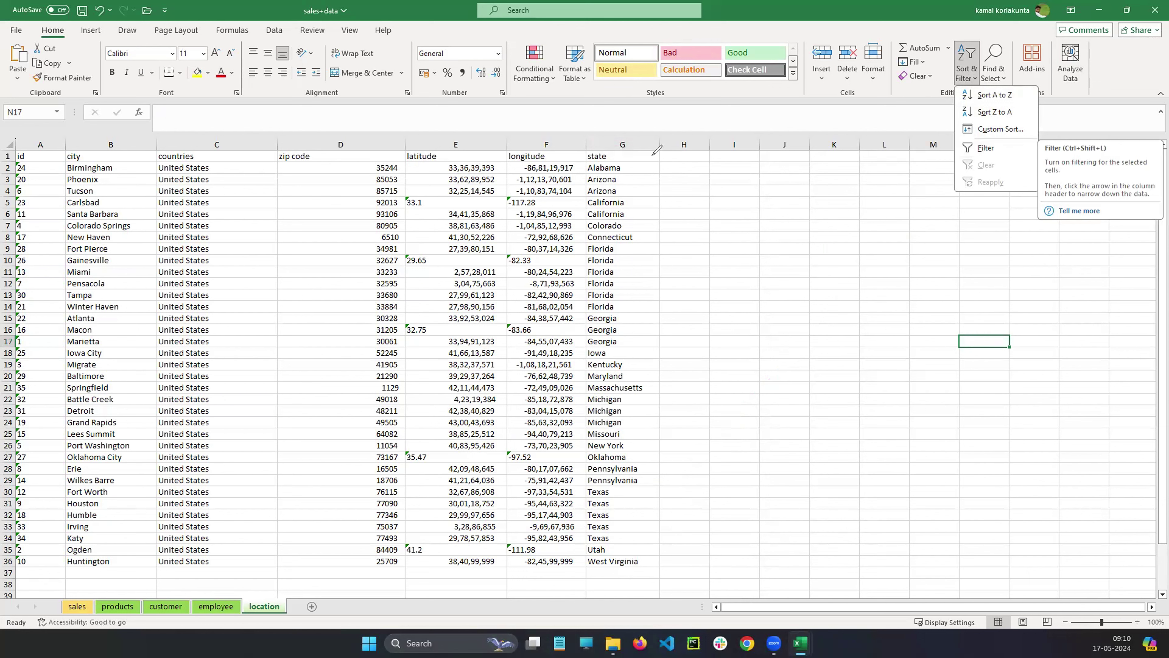
drag(648, 154, 653, 149)
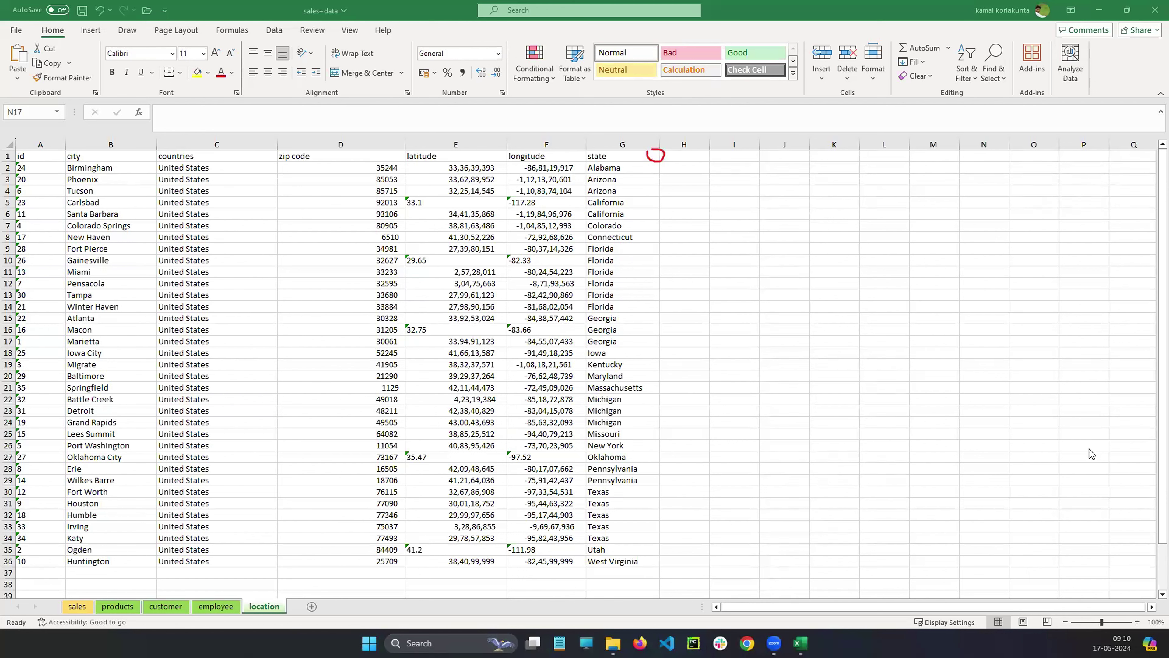
Try to turn on filtering with the empty cell N17 outside the data selected.
click(967, 57)
click(983, 152)
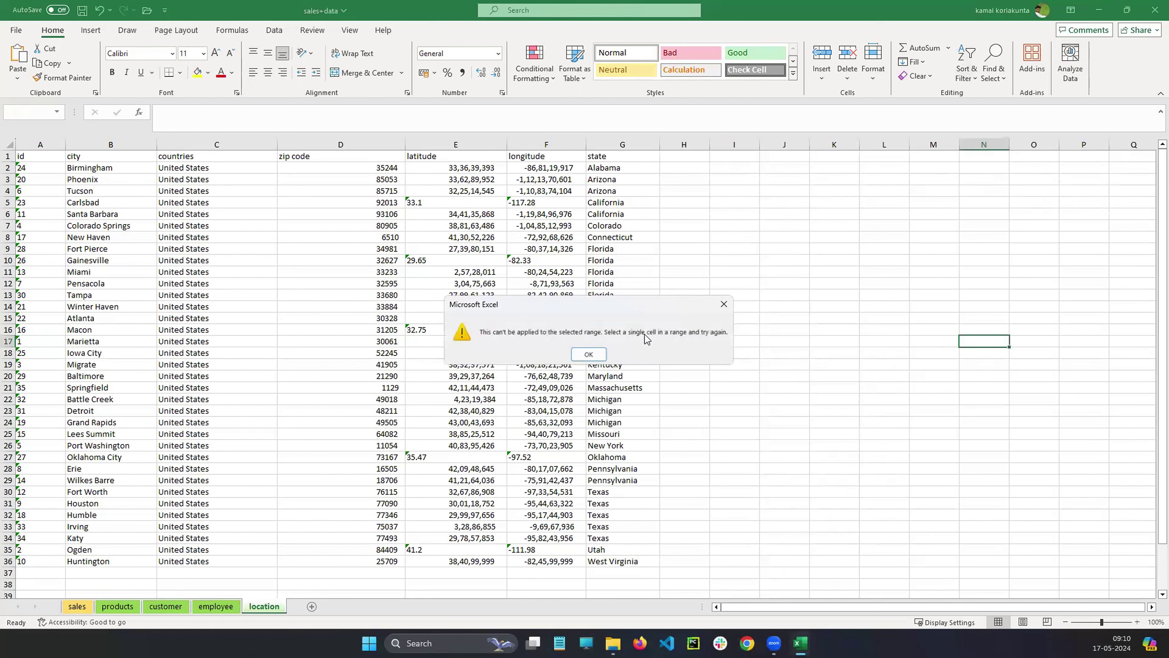
click(594, 354)
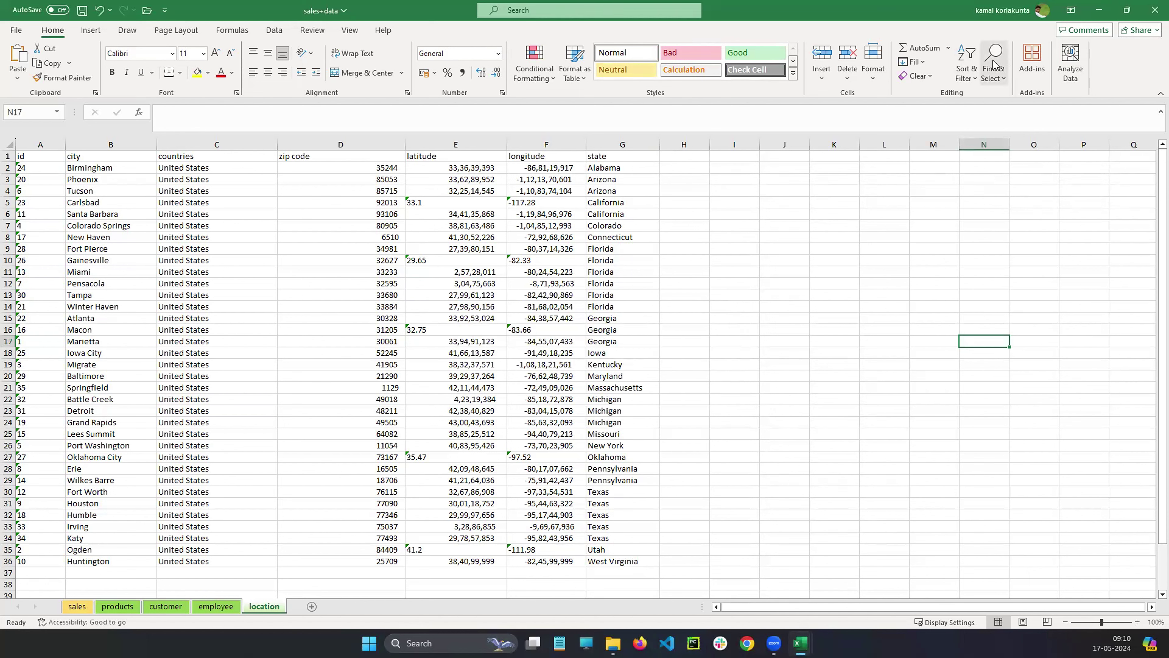
click(966, 58)
click(982, 152)
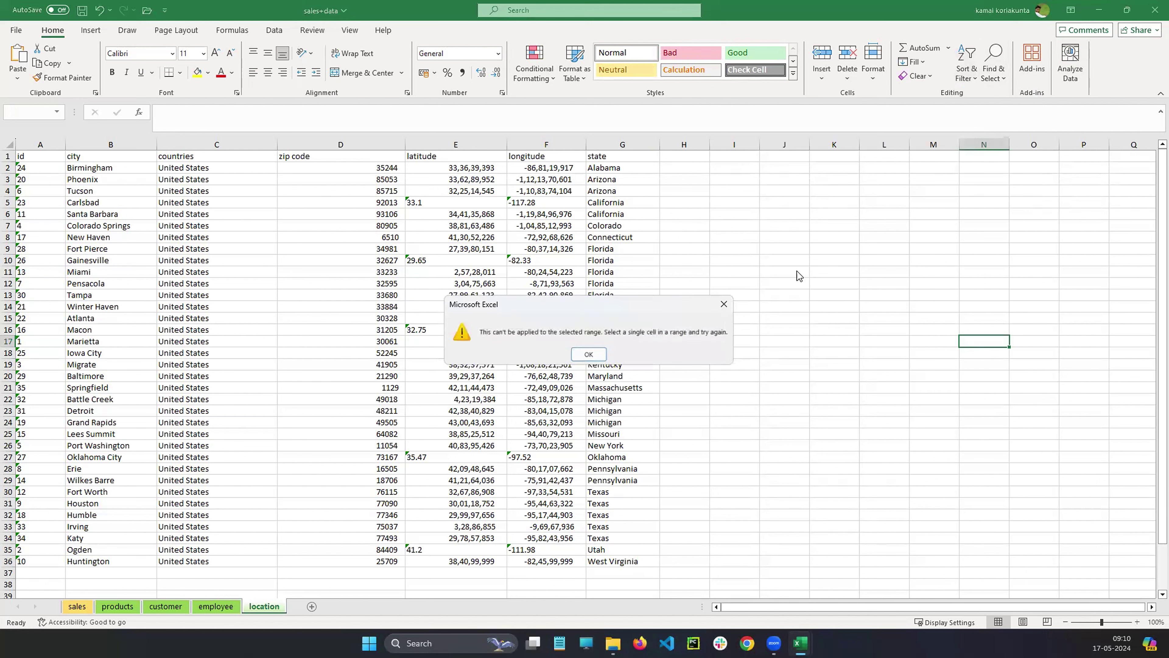
click(723, 304)
click(967, 57)
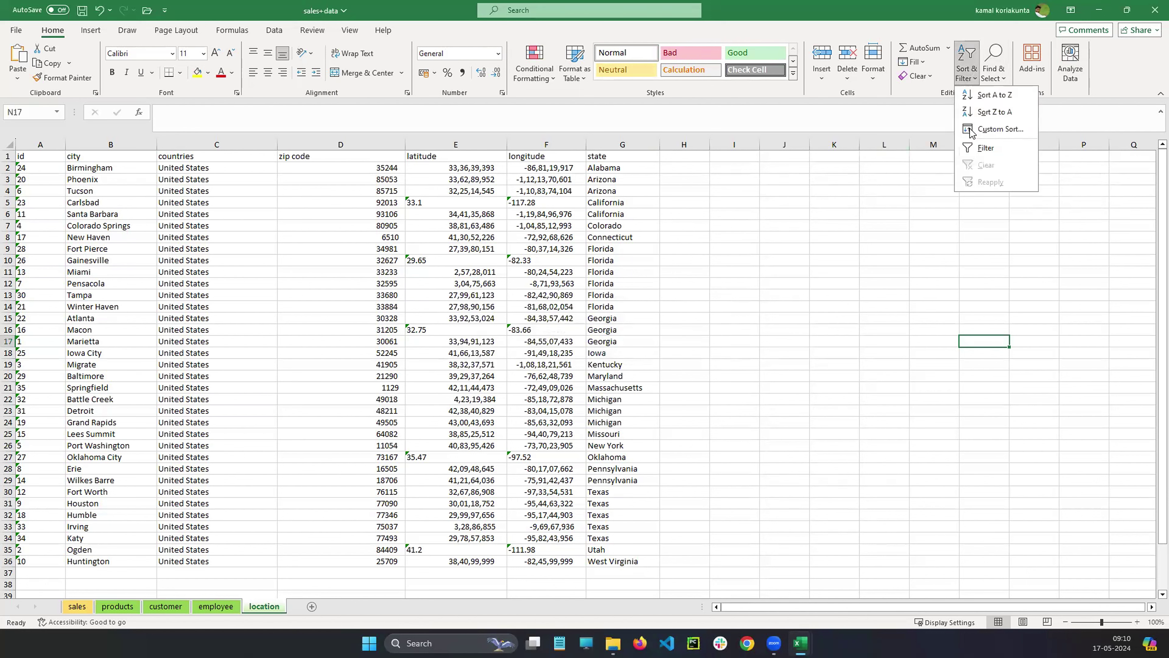
click(978, 152)
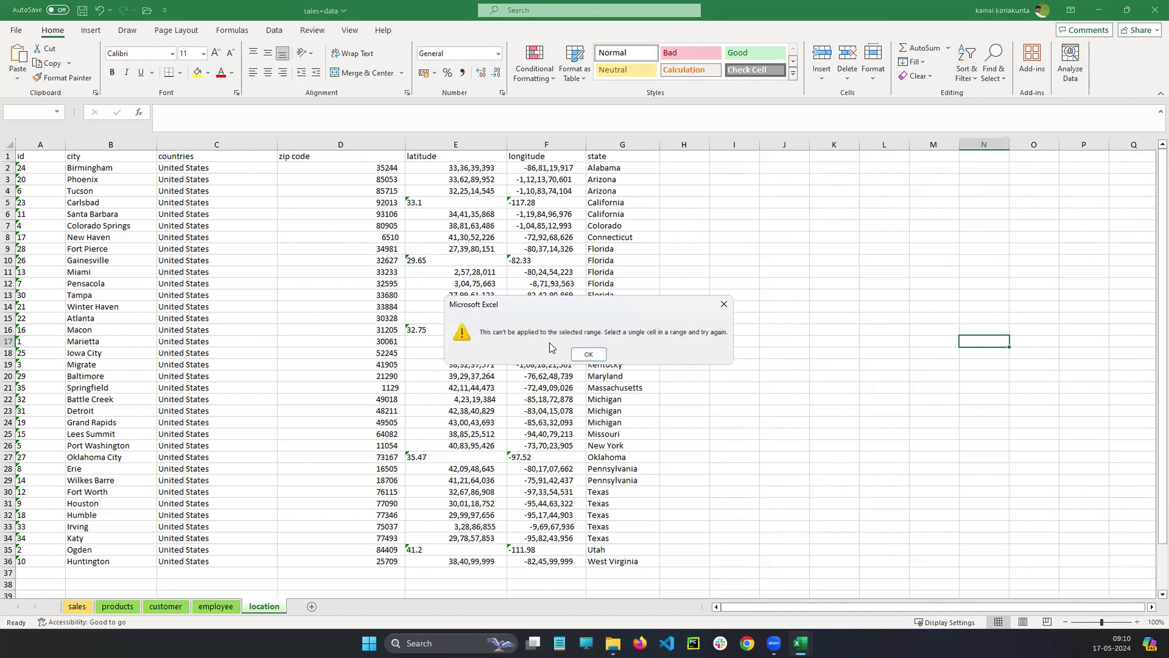
click(724, 304)
Turn on filtering for the state column (G) only.
click(620, 142)
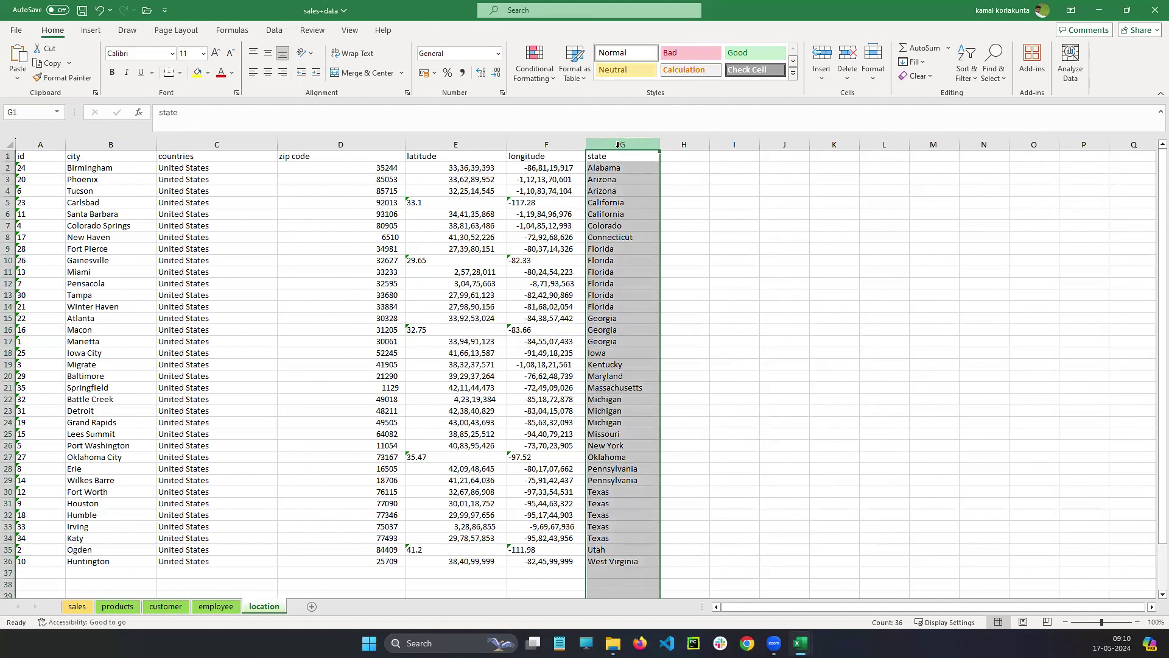
click(966, 65)
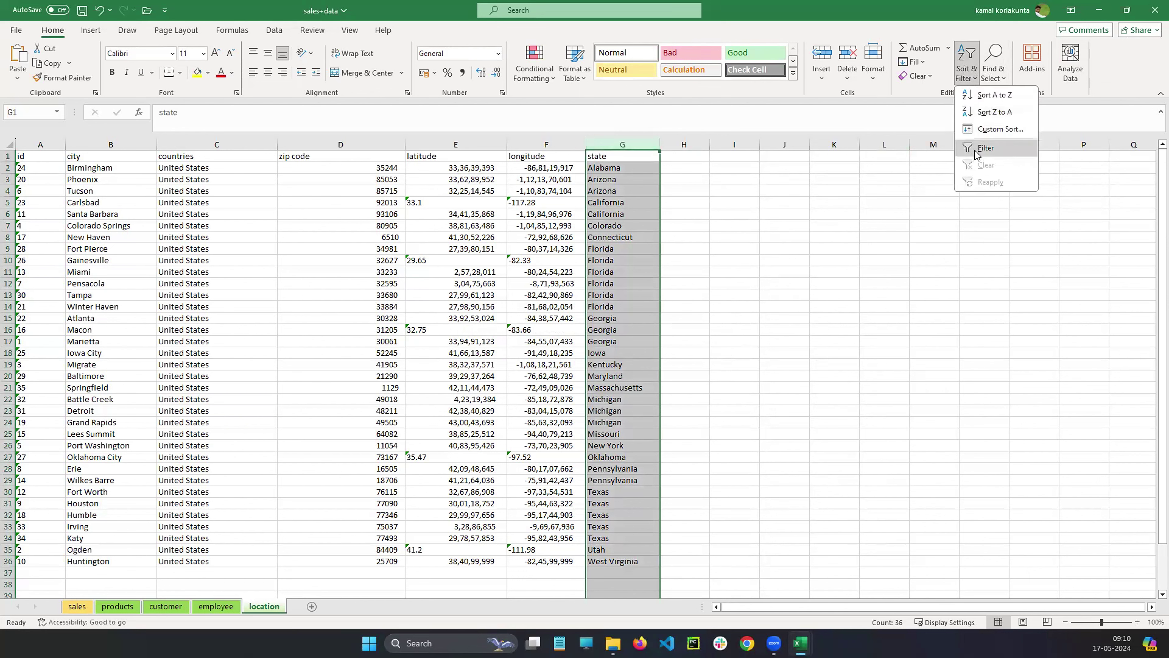
click(977, 148)
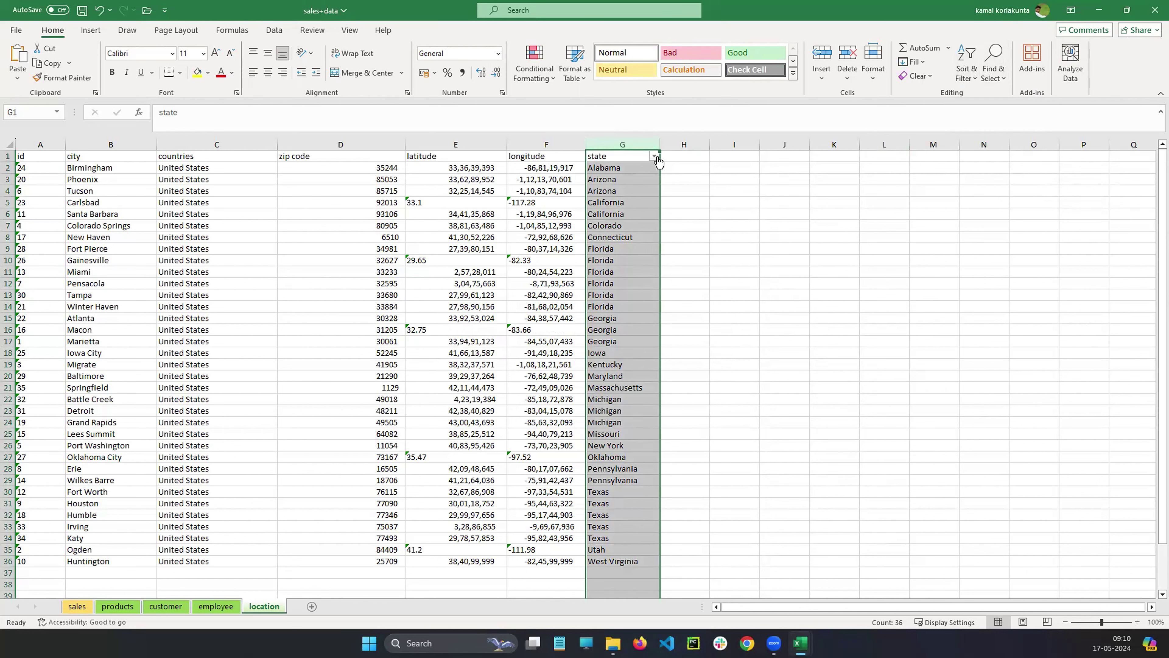
click(1004, 365)
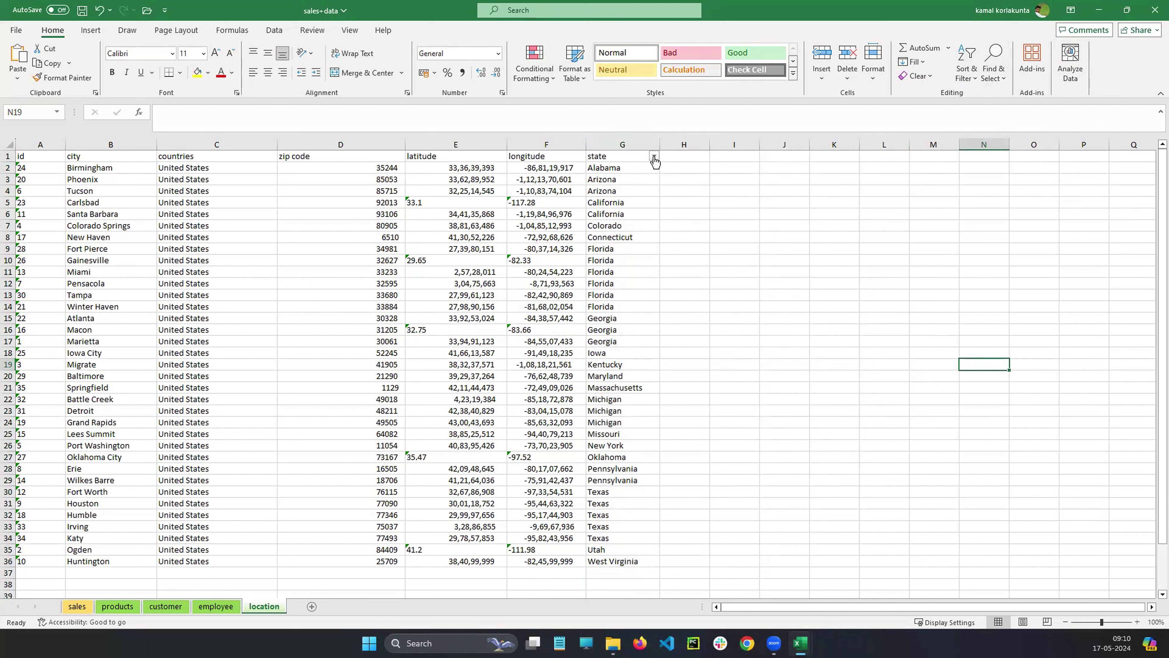
Examine the state column's filter options, including sorting, Sort by Color, Text Filters and the list of states, and close them without changes.
click(654, 158)
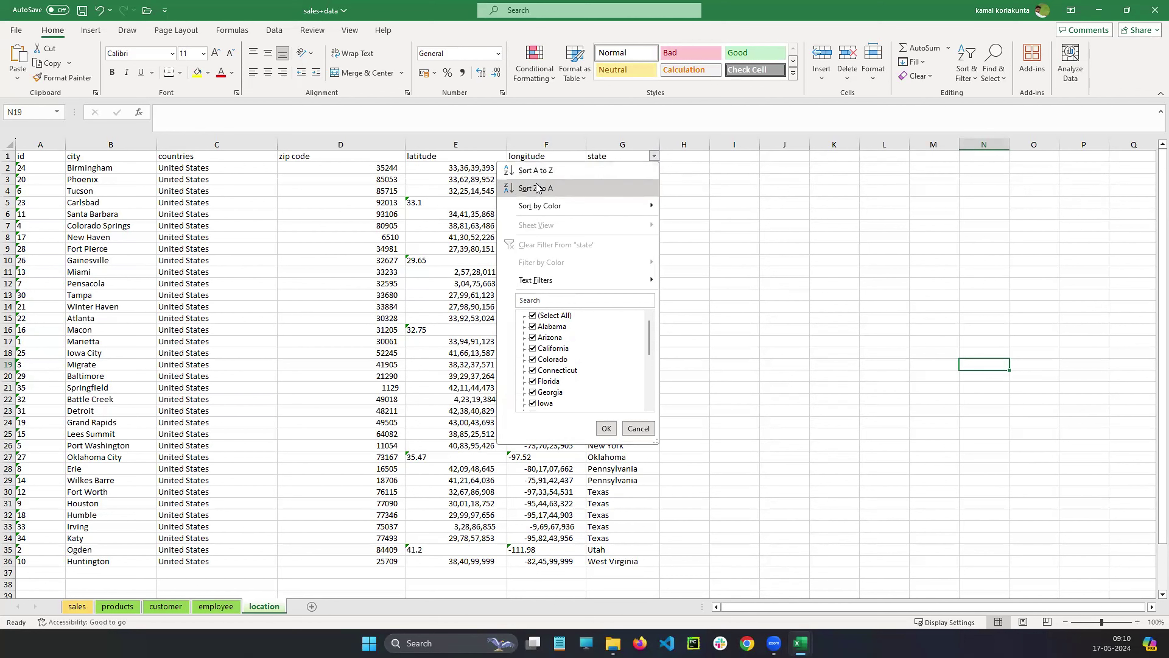
mouse_move(541, 208)
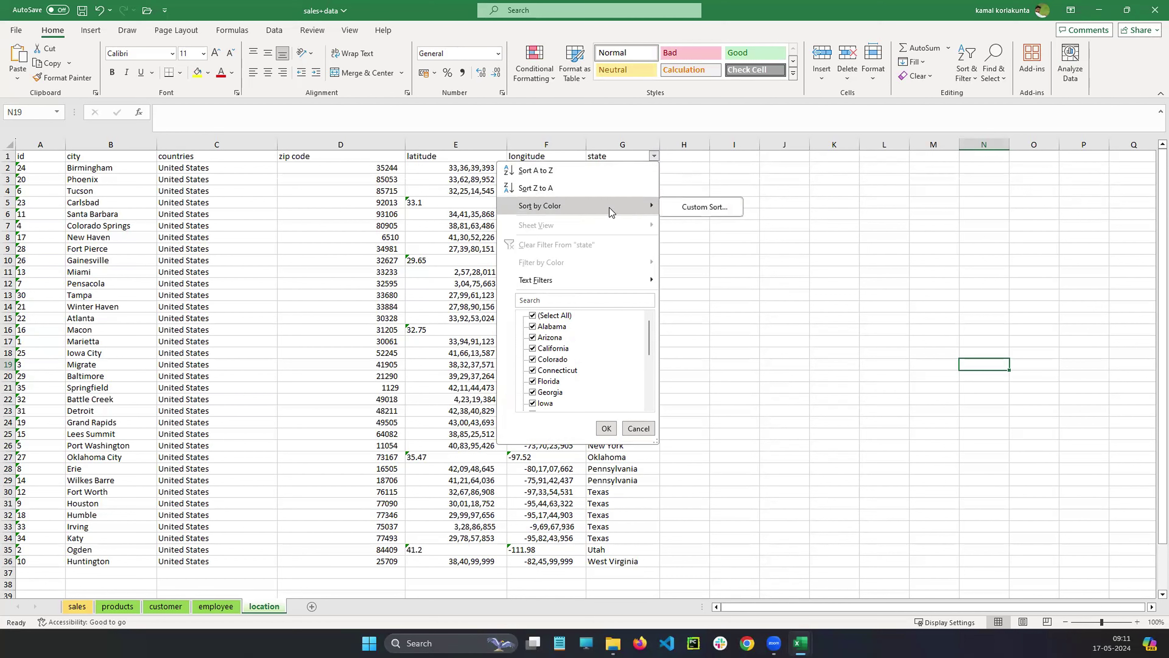
mouse_move(557, 282)
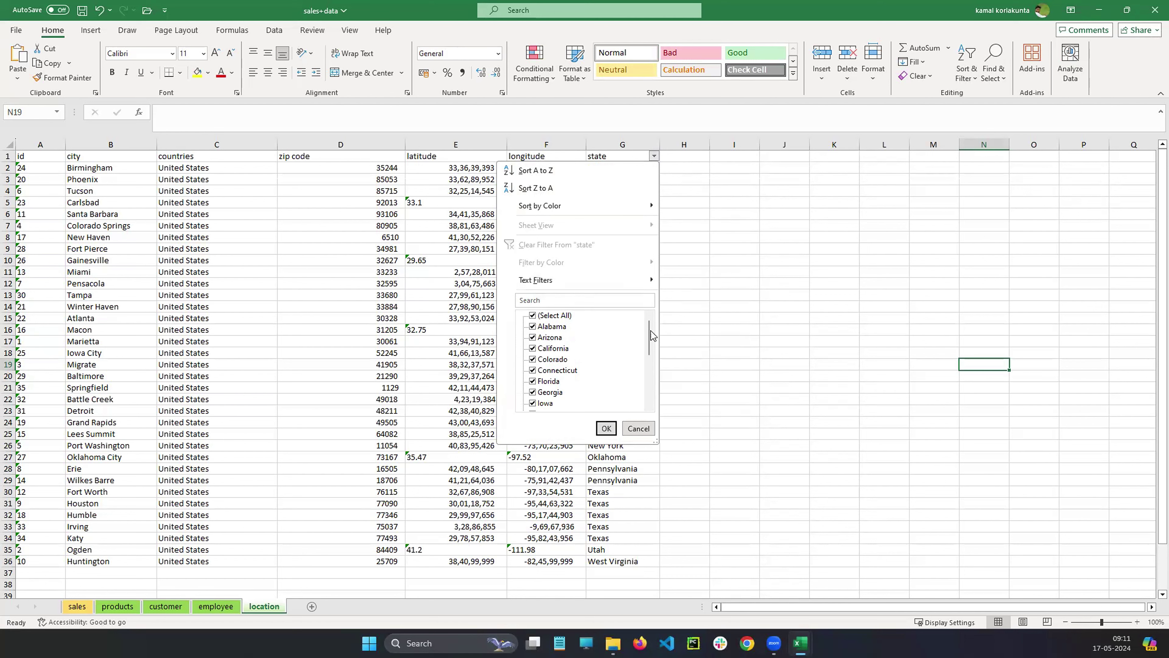
mouse_move(653, 335)
mouse_down()
mouse_move(647, 401)
mouse_move(652, 328)
mouse_up()
scroll(616, 329, up, 4)
scroll(651, 331, down, 1)
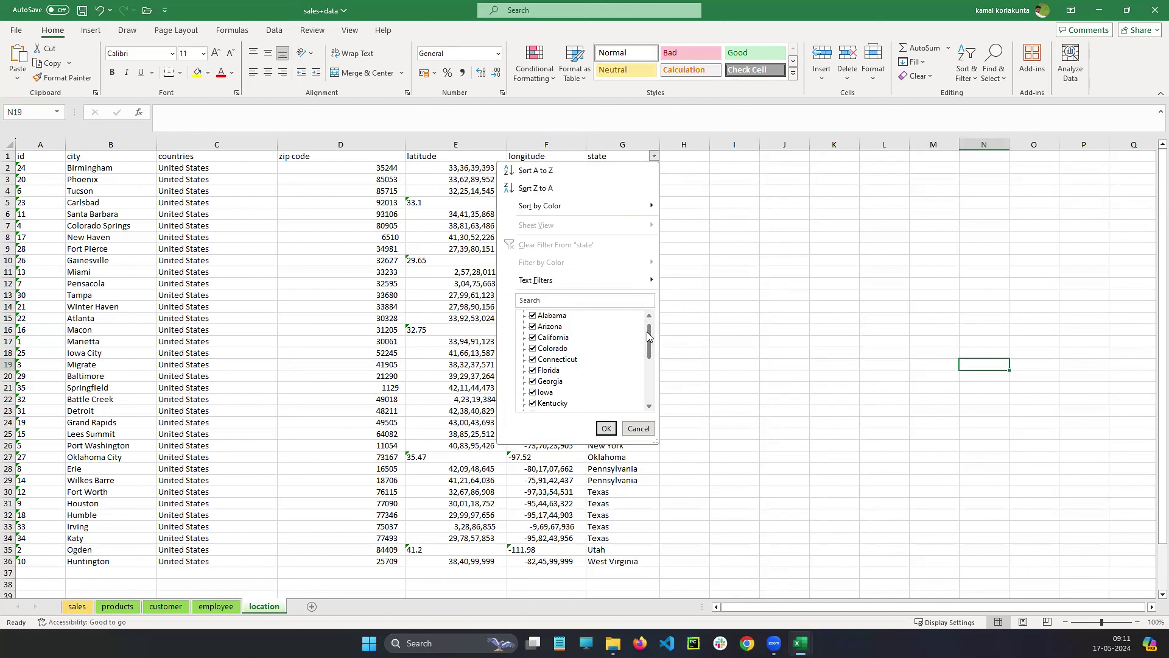
scroll(649, 337, up, 1)
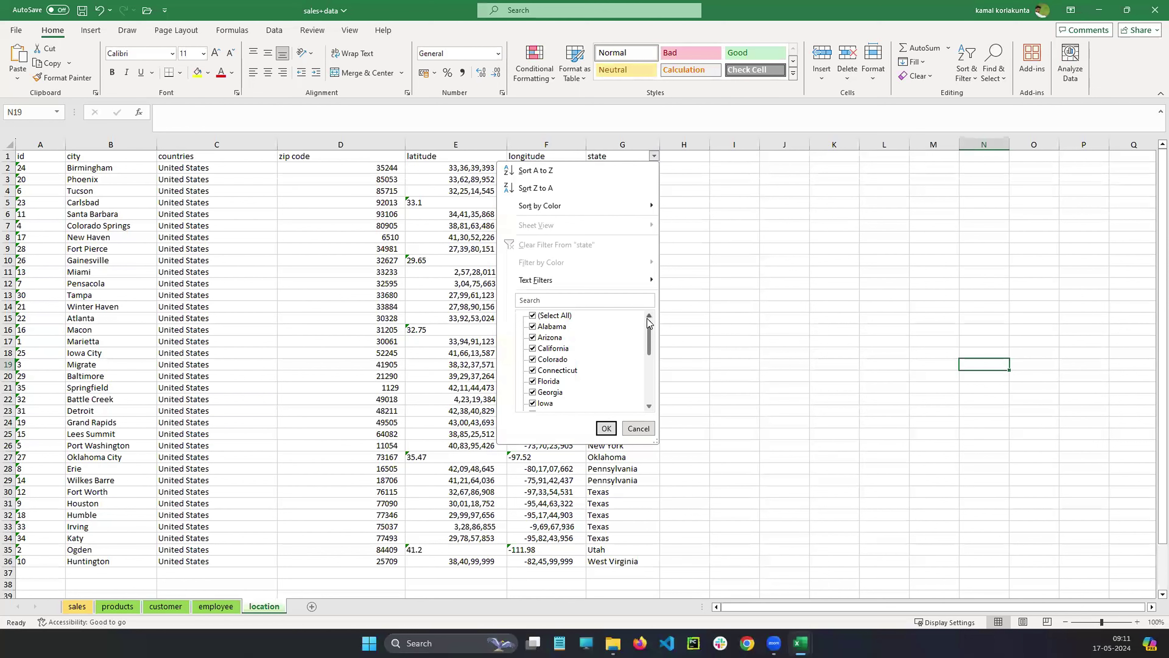
click(766, 333)
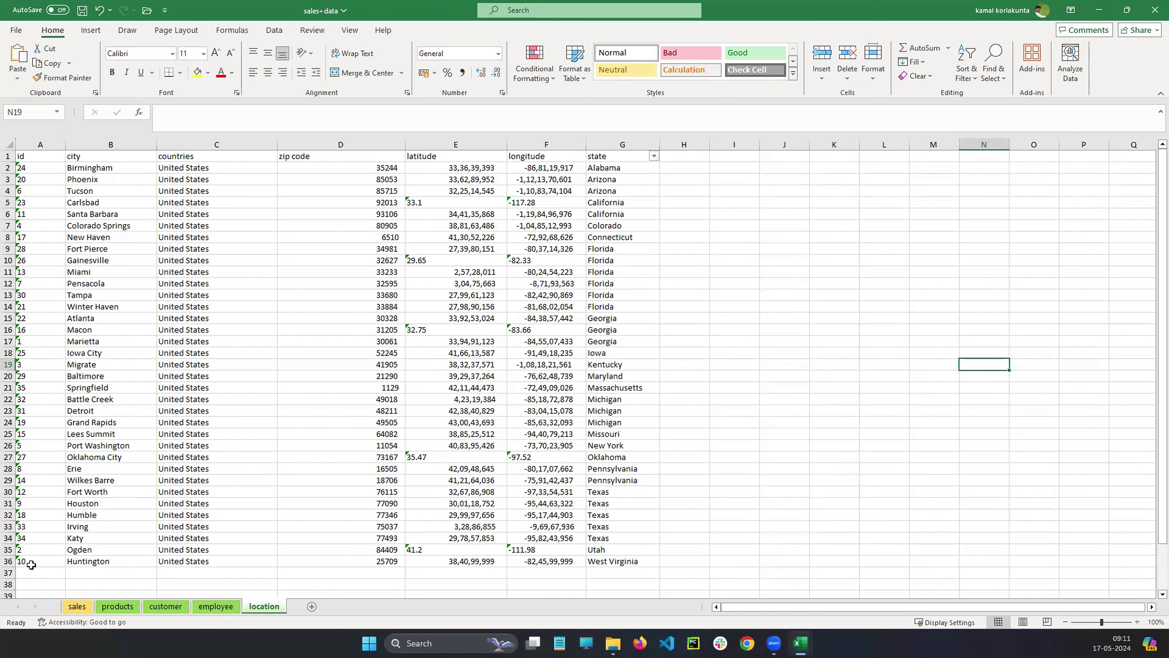
click(653, 155)
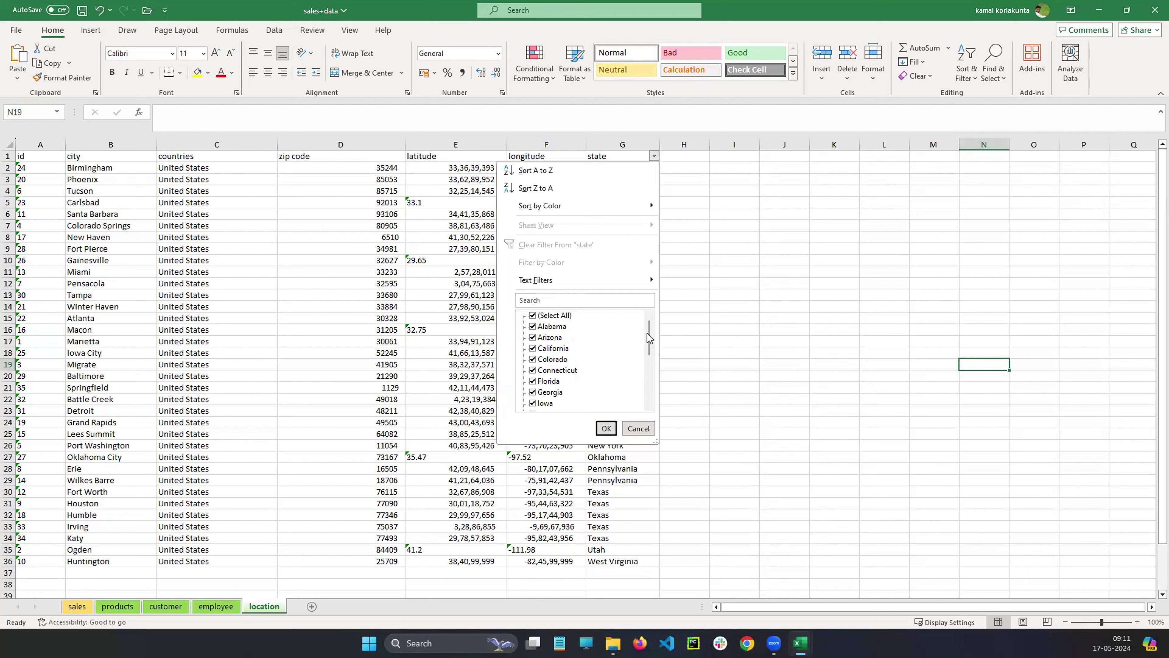
mouse_move(649, 342)
mouse_down()
mouse_move(647, 389)
mouse_move(649, 320)
mouse_up()
click(706, 321)
Go through the Texas entries in the state column from G30 down to G34.
click(603, 491)
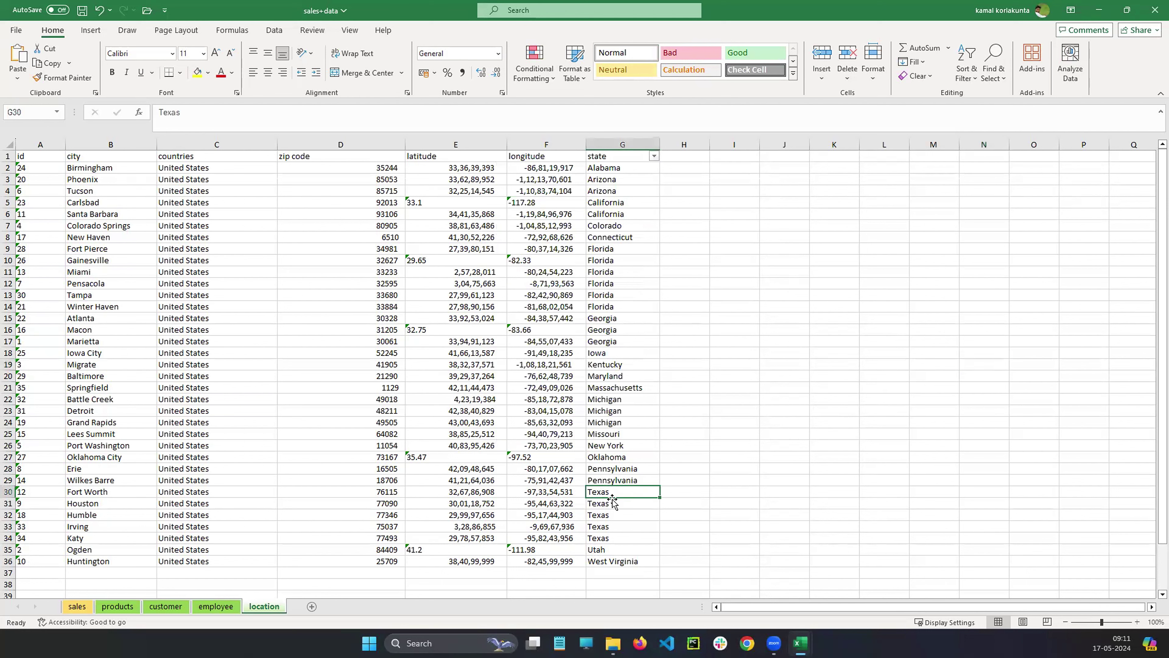
click(608, 514)
key(Down)
key(Down)
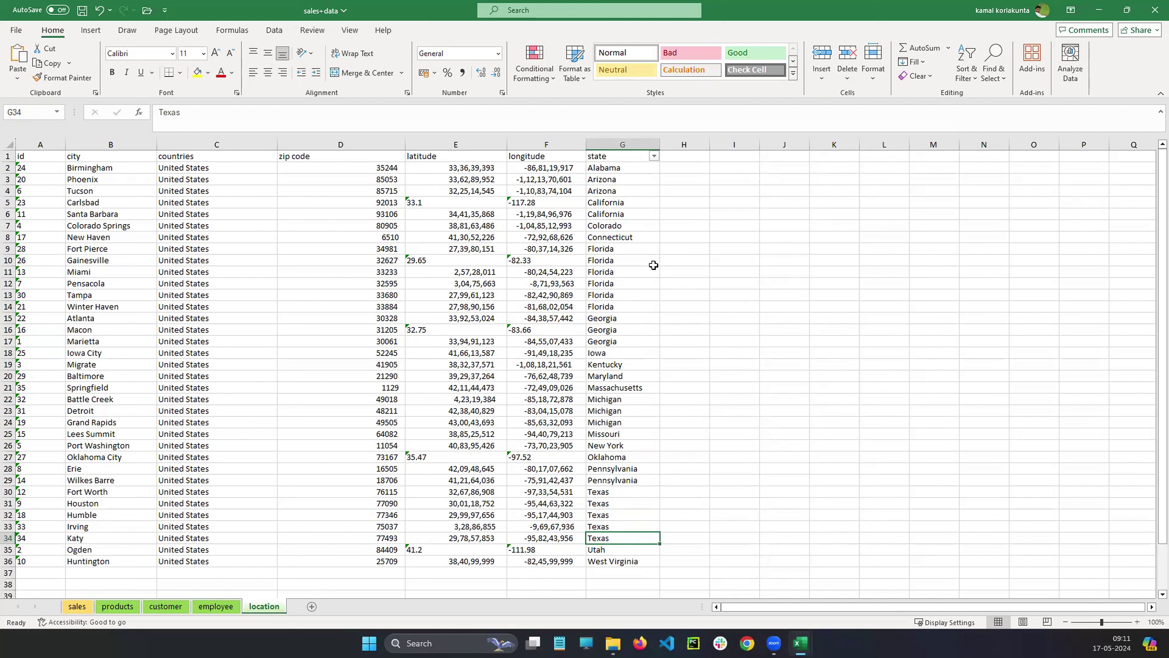
Filter the state column to show only the Texas rows.
click(654, 156)
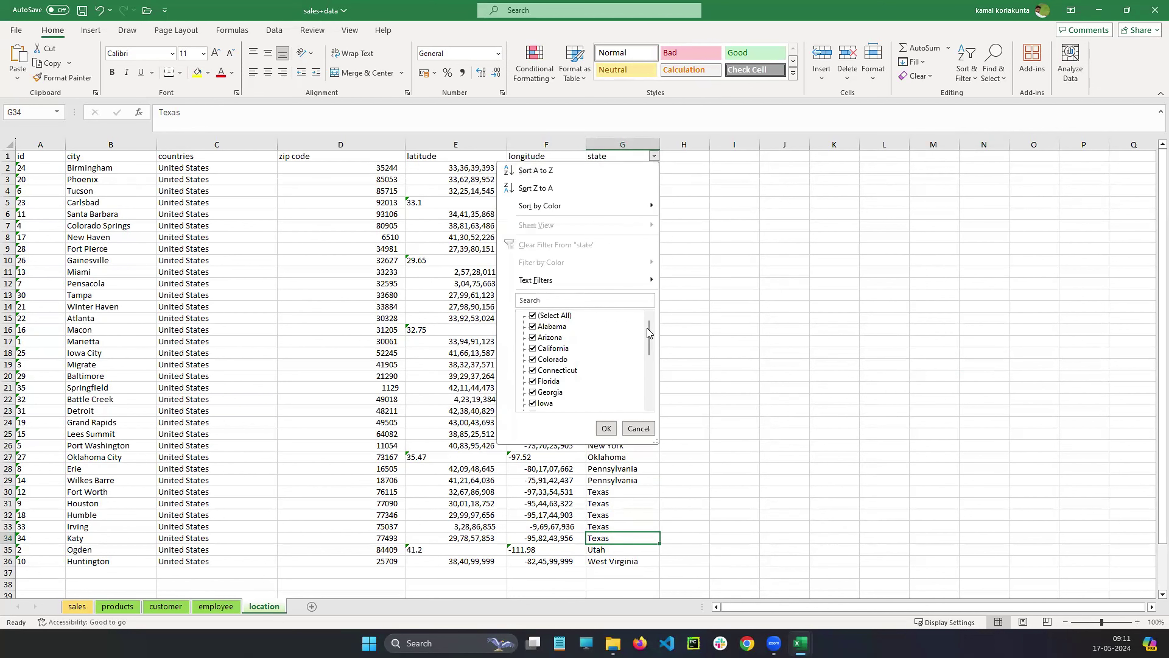
scroll(647, 364, down, 2)
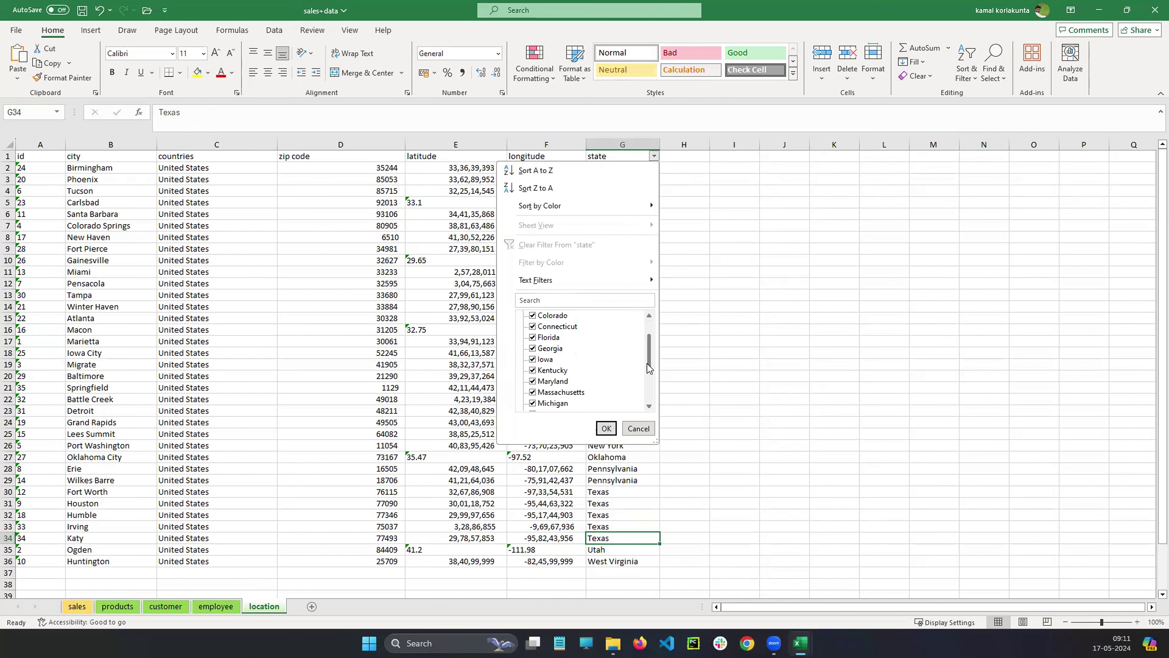
drag(647, 364, 648, 322)
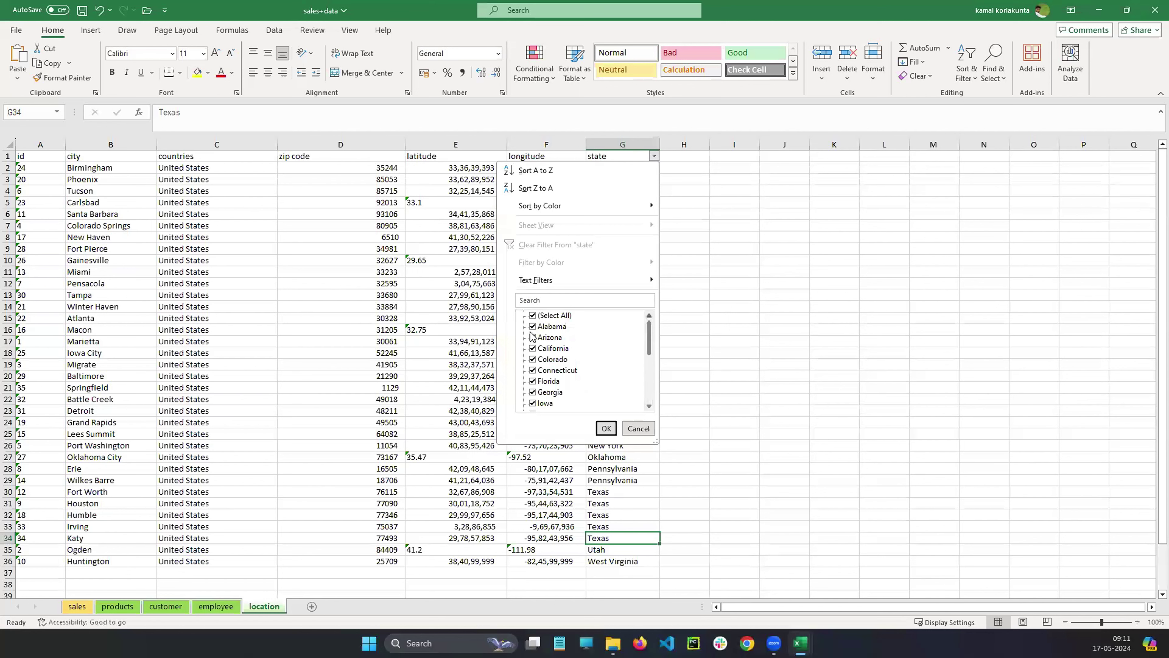
click(533, 316)
drag(651, 334, 643, 395)
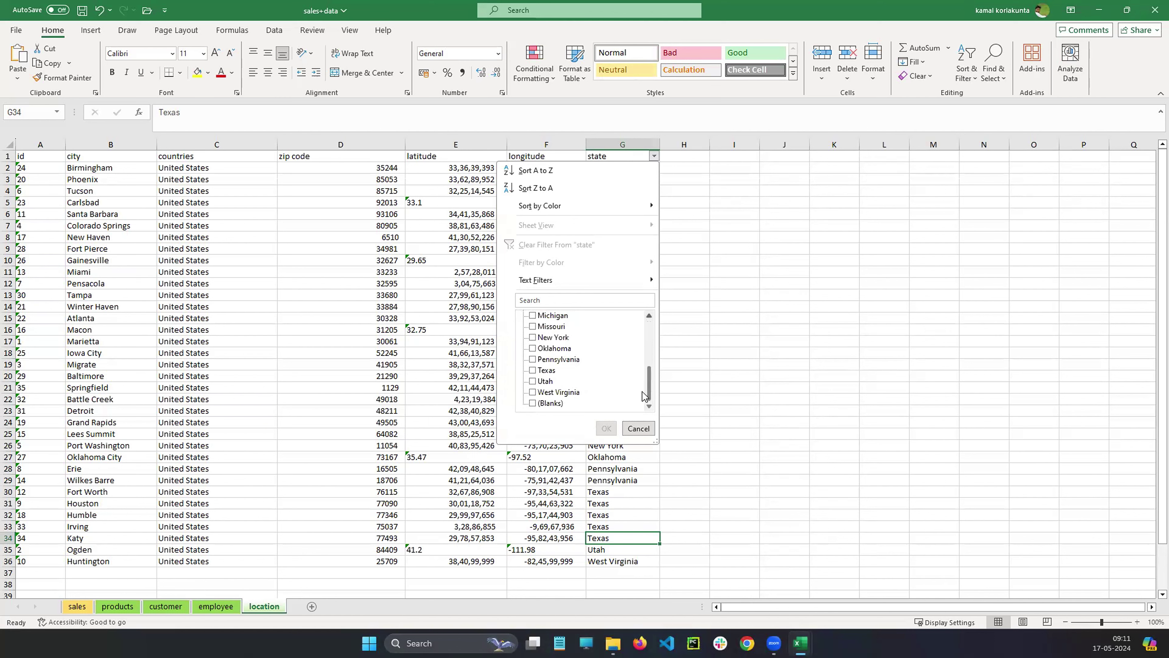
click(535, 373)
click(606, 428)
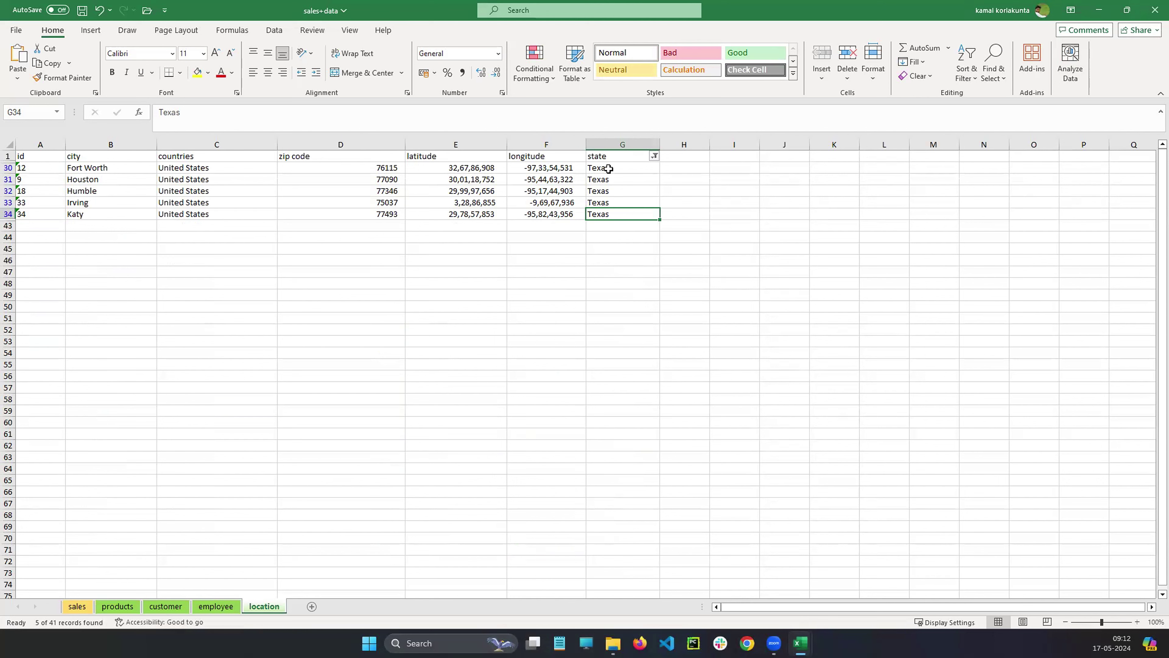
Add California to the state column filter alongside Texas.
click(654, 155)
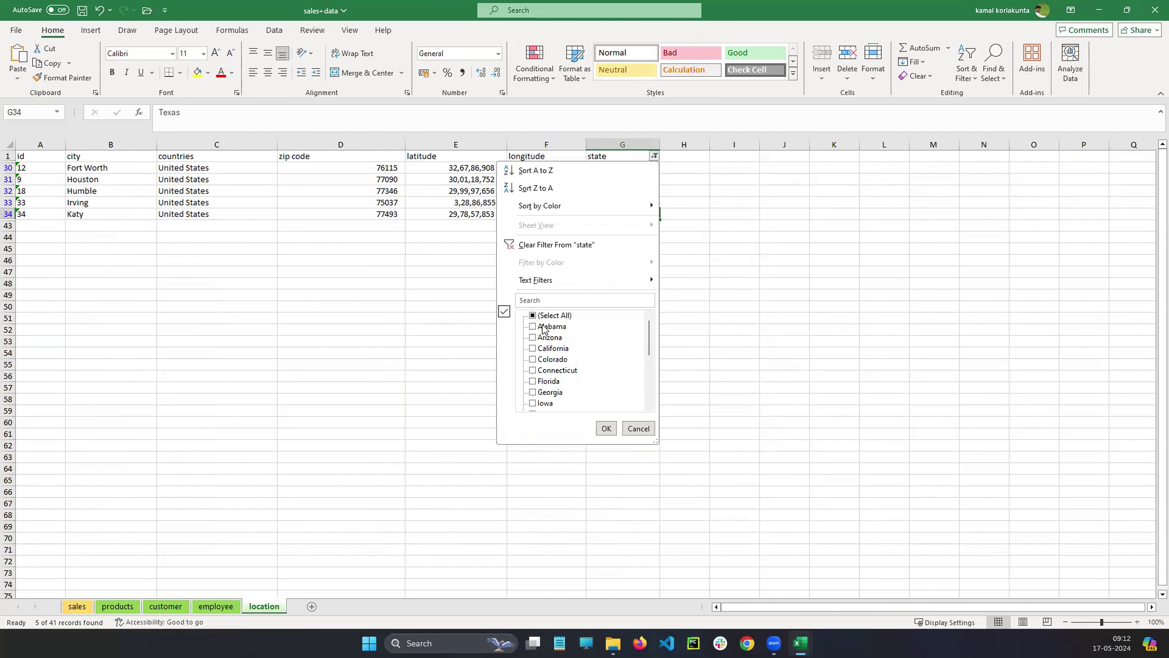
drag(651, 335, 653, 325)
click(534, 349)
click(606, 428)
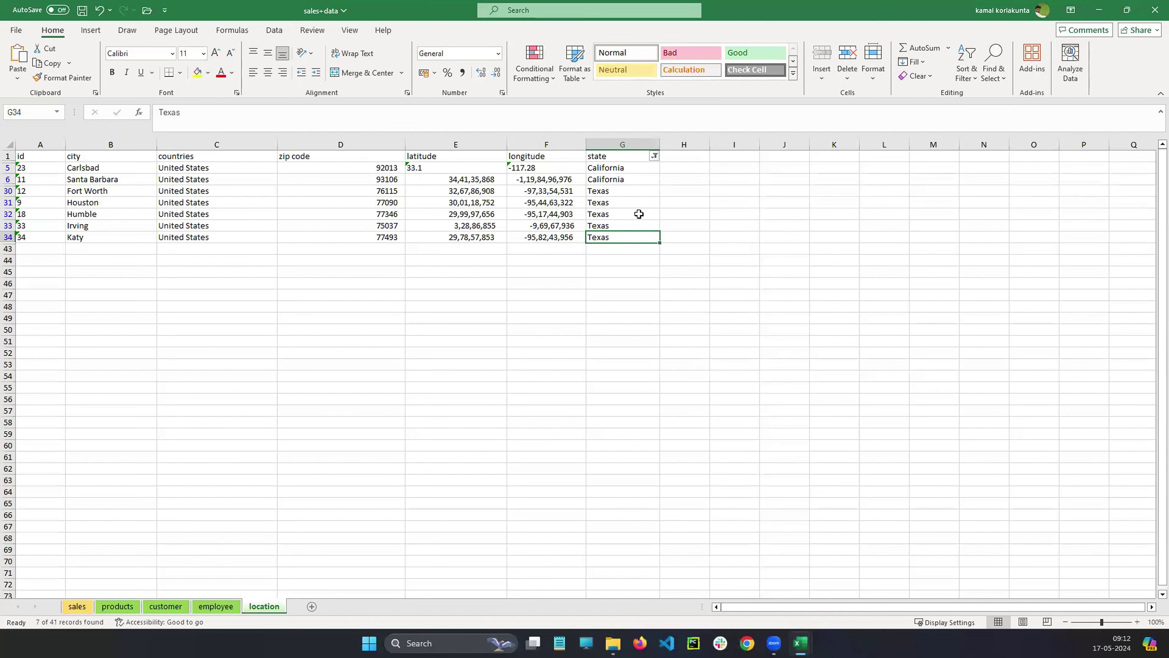
Circle the Sort & Filter and Conditional Formatting commands with the pen, then clear the annotations.
click(1006, 98)
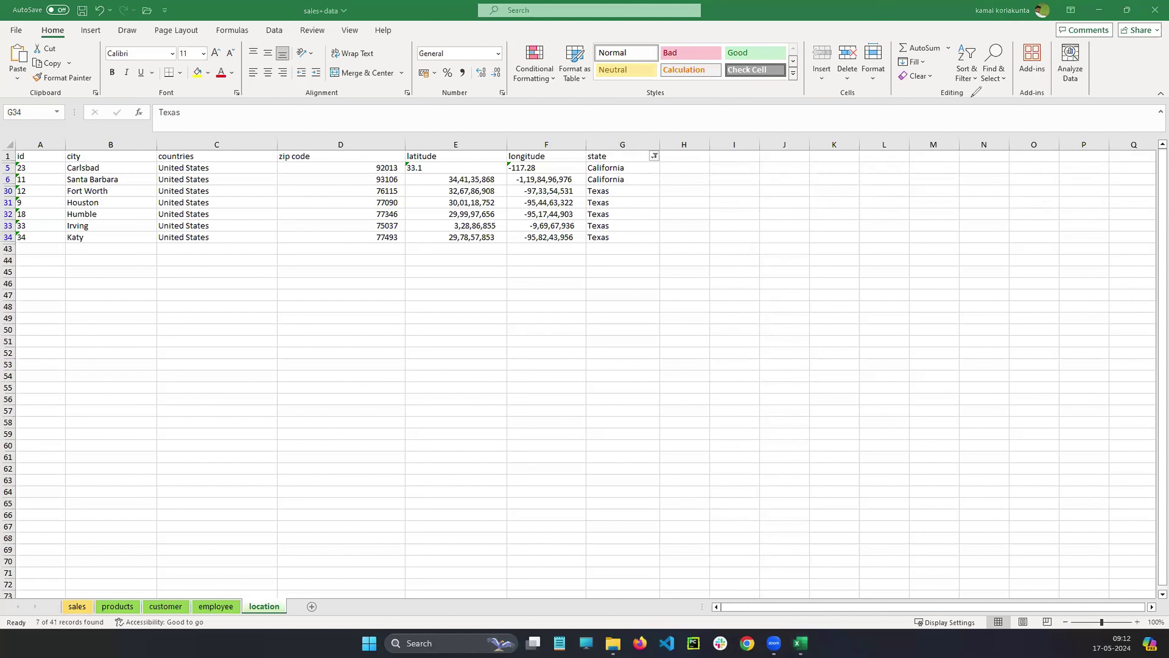
drag(971, 97, 967, 33)
mouse_move(547, 37)
mouse_down()
mouse_move(517, 85)
mouse_move(555, 38)
mouse_up()
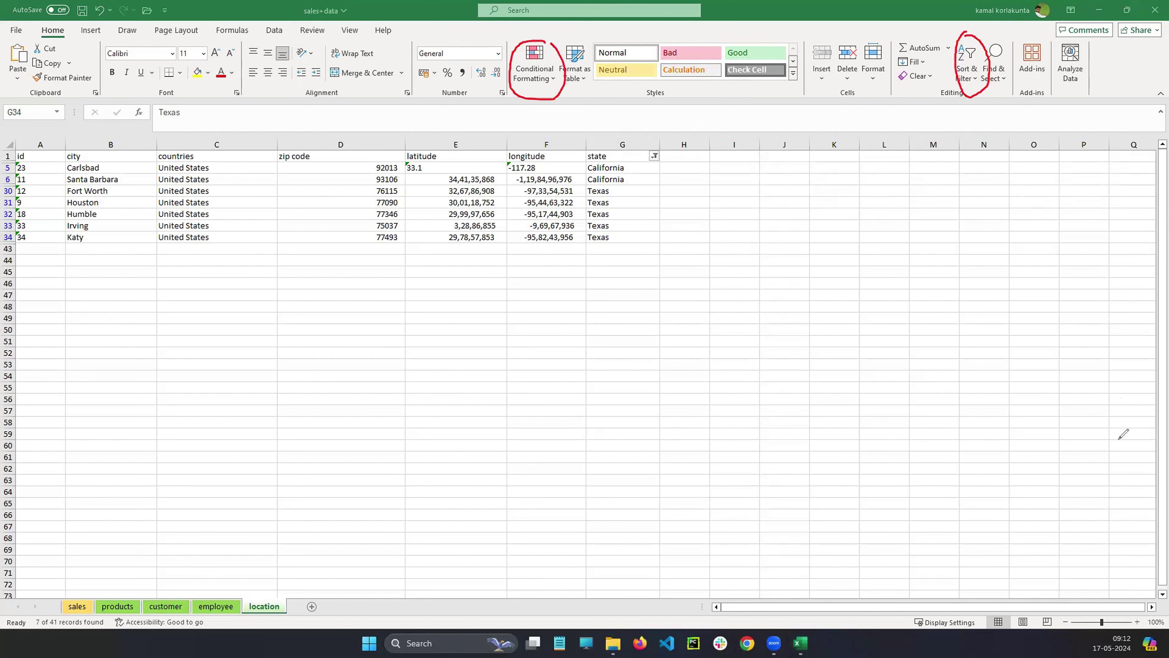
key(e)
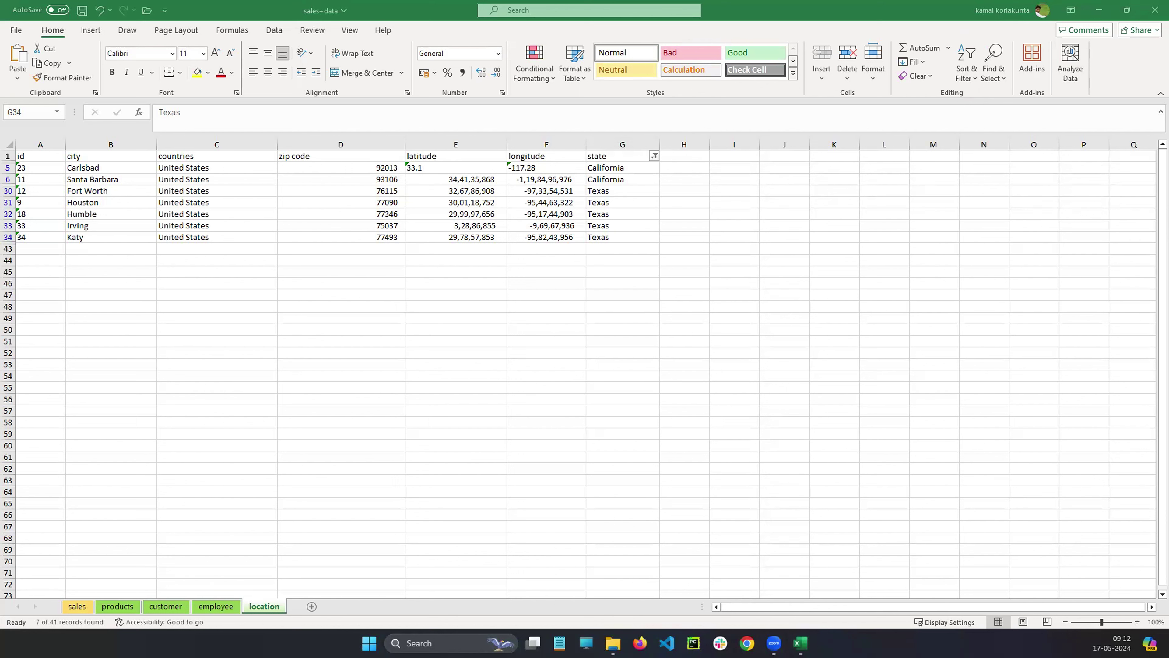
Draw a cross on the Sort & Filter command and an arrow pointing at Format as Table.
drag(971, 35, 963, 48)
drag(962, 36, 972, 49)
drag(565, 26, 584, 41)
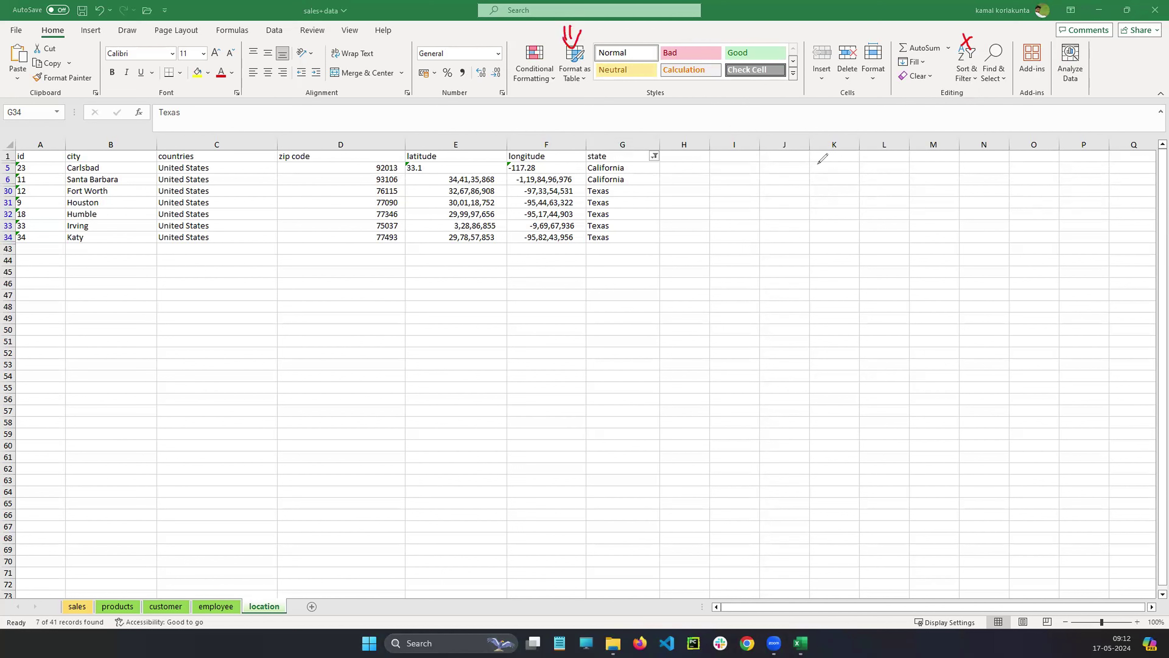